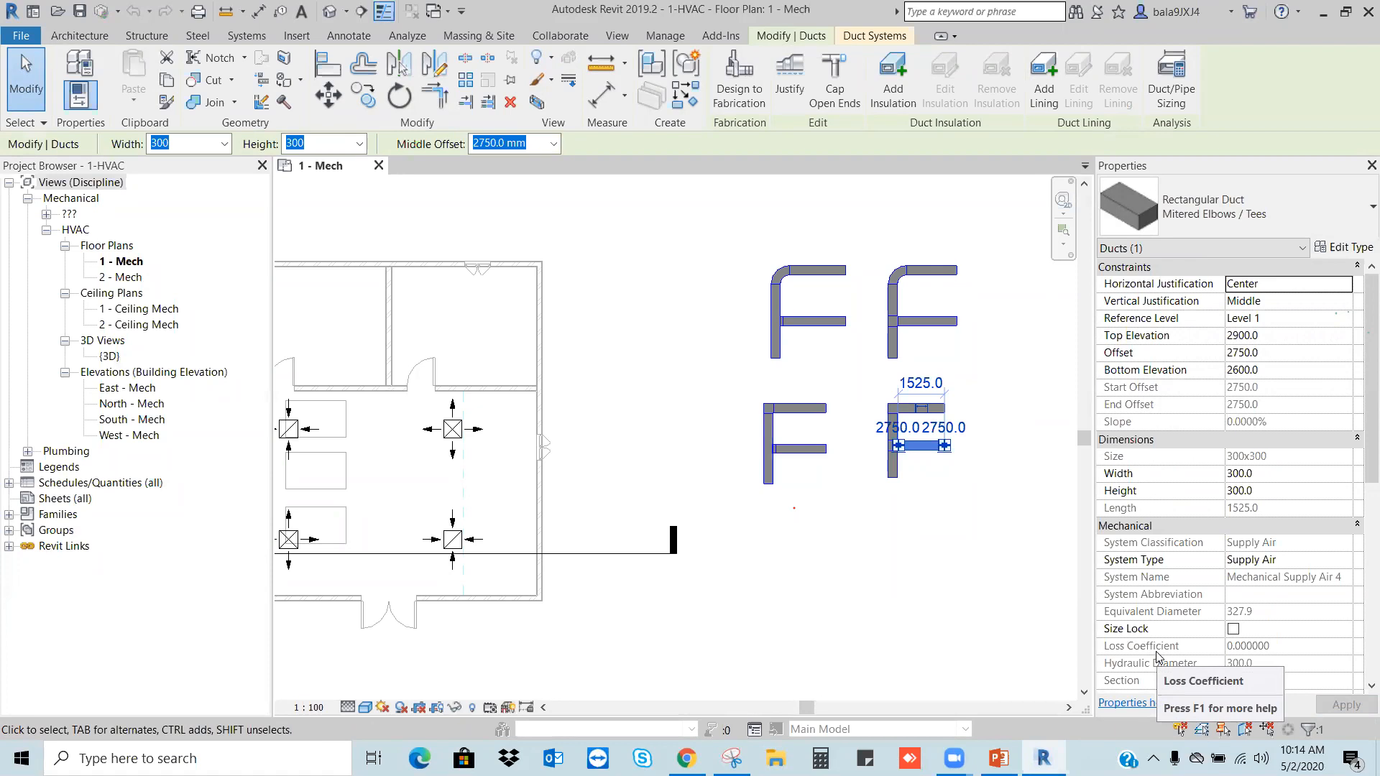
# Step: Review the type properties of the rectangular branch duct in the lower-right F-shaped duct run, closing them without changes
pyautogui.click(946, 572)
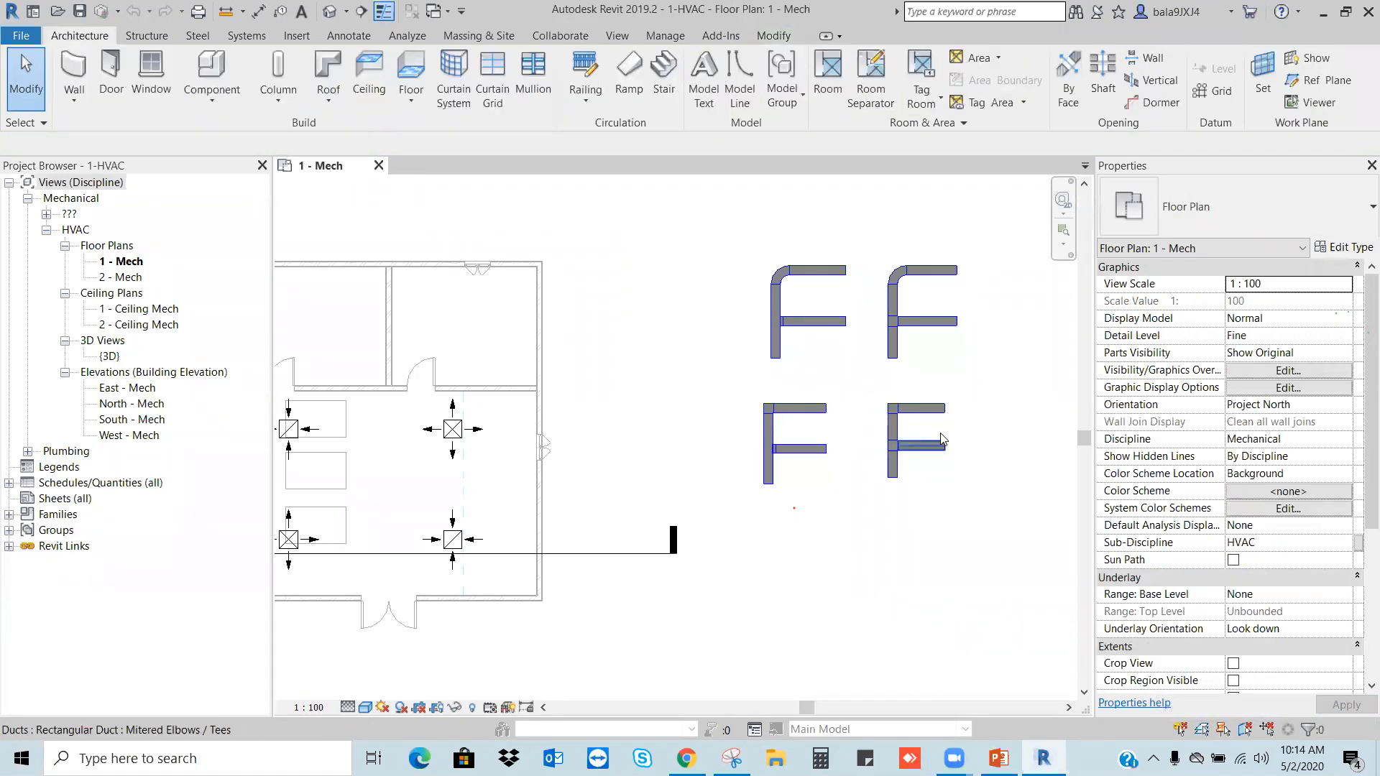
pyautogui.click(936, 452)
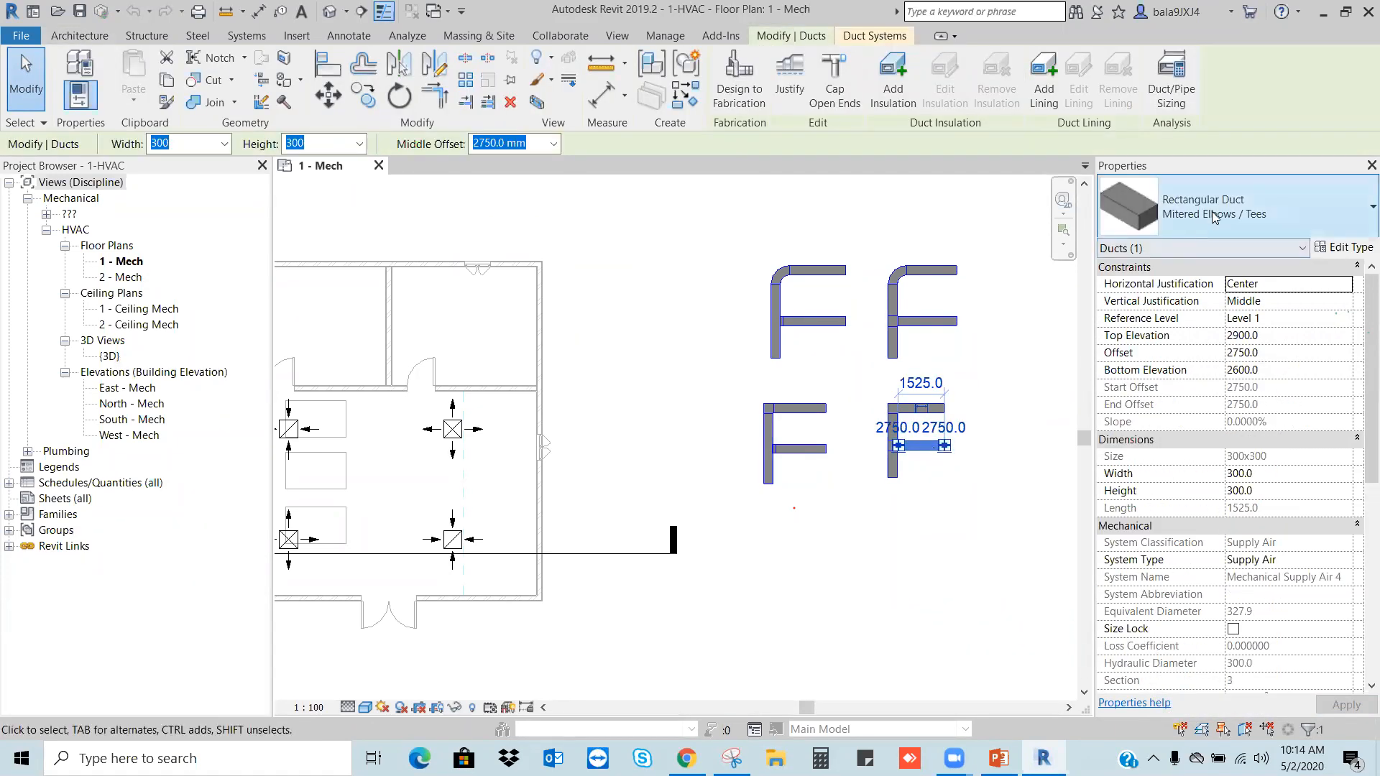
pyautogui.click(1344, 250)
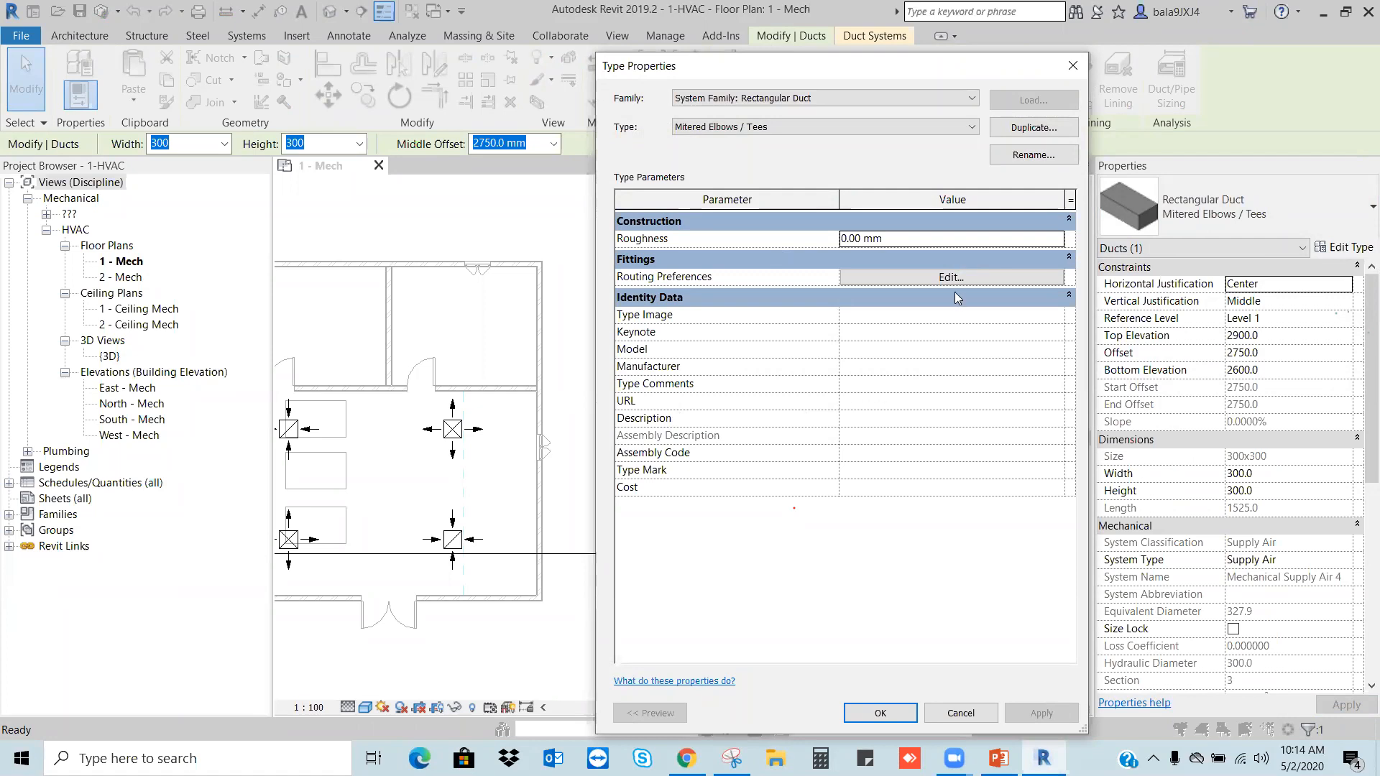
pyautogui.press('Escape')
pyautogui.press('Escape')
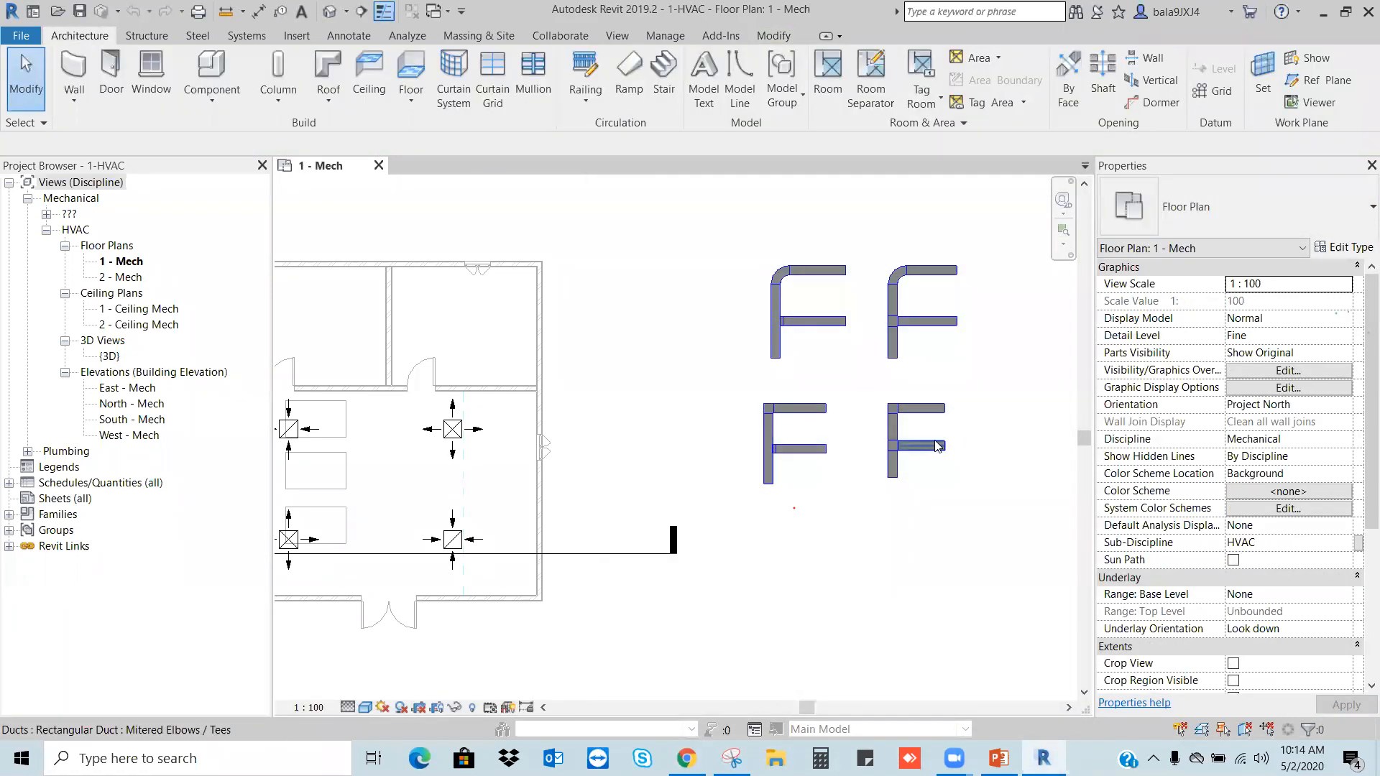
# Step: Review the instance properties of the same branch duct, from constraints down to insulation and lining
pyautogui.click(936, 445)
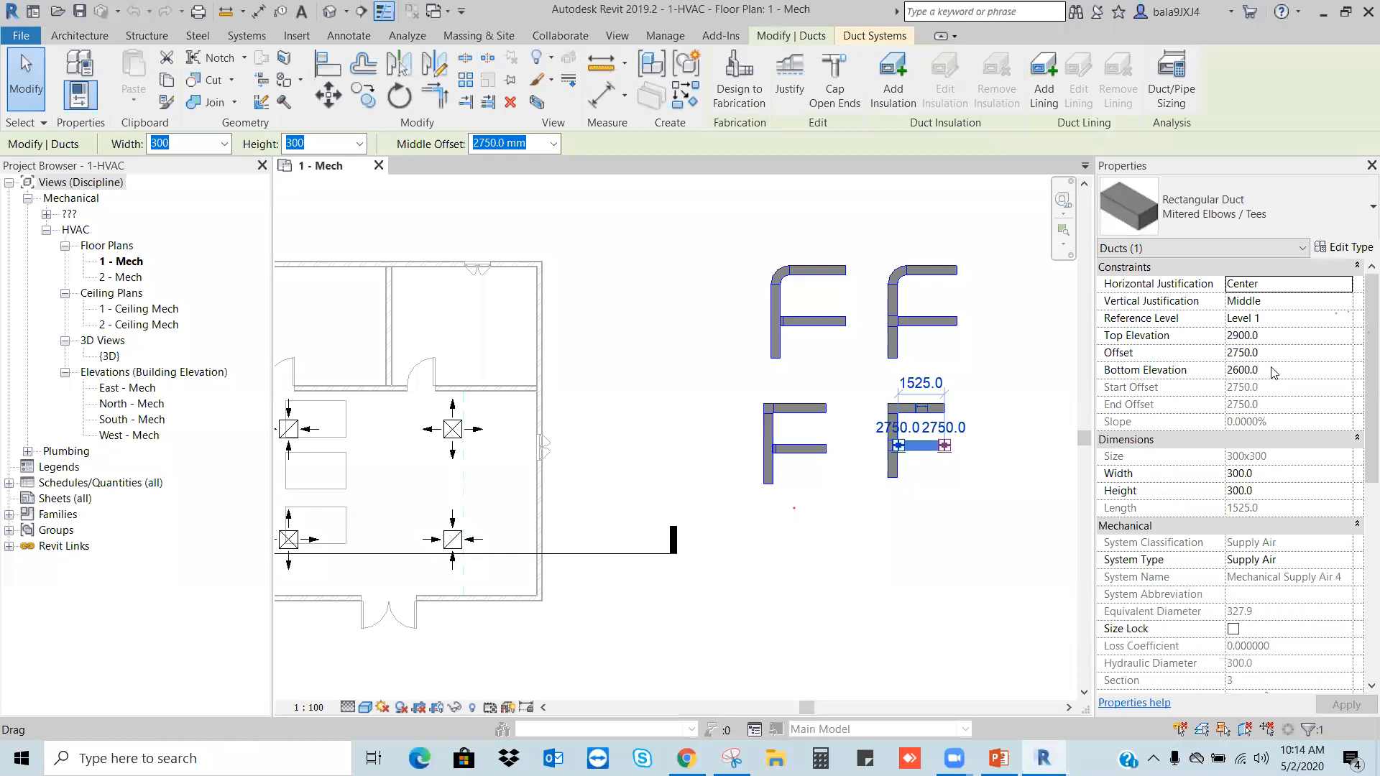
pyautogui.moveTo(1360, 404); pyautogui.dragTo(1359, 590)
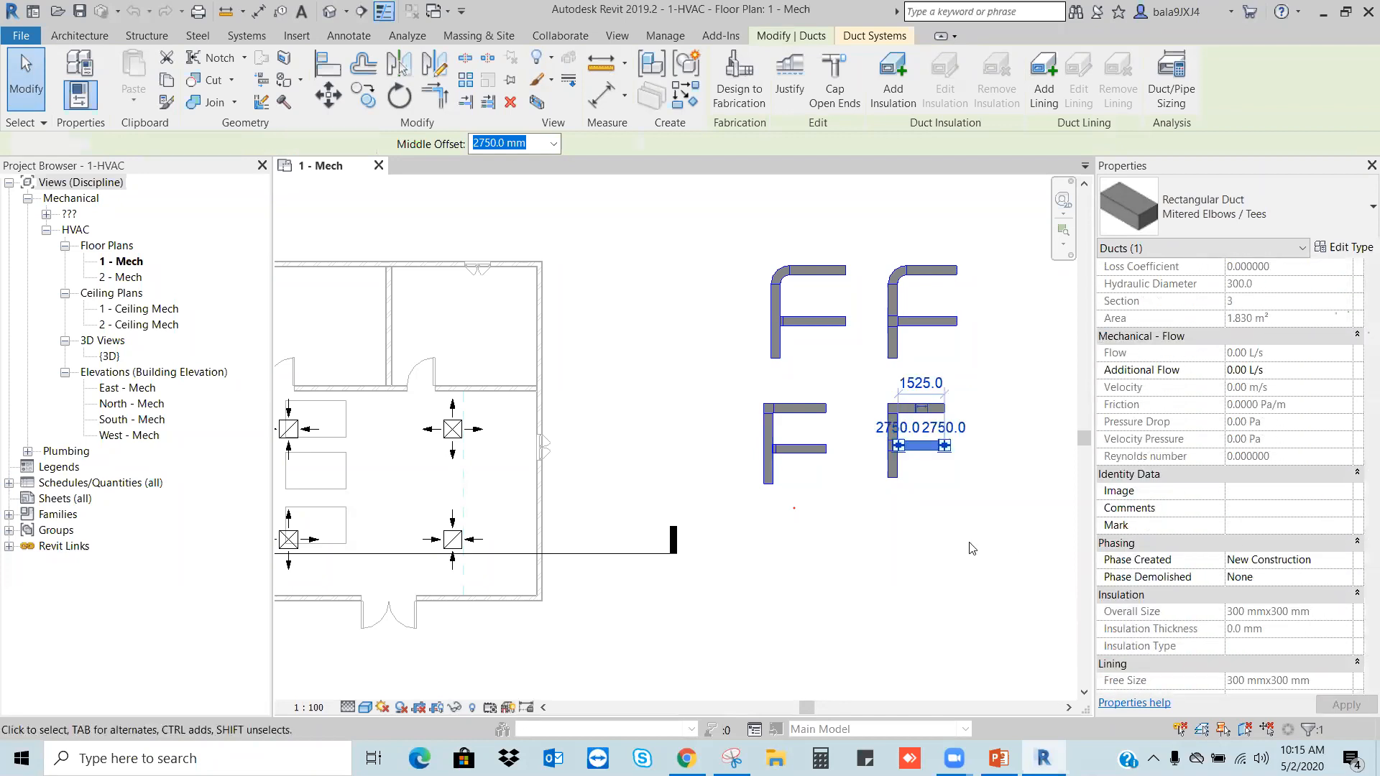
pyautogui.click(971, 548)
# Step: Compare the instance properties of the upper-left return diffuser and the lower-left supply diffuser in the large room
pyautogui.scroll(-2, 970, 521)
pyautogui.scroll(3, 549, 521)
pyautogui.moveTo(636, 535); pyautogui.dragTo(824, 511, button='middle')
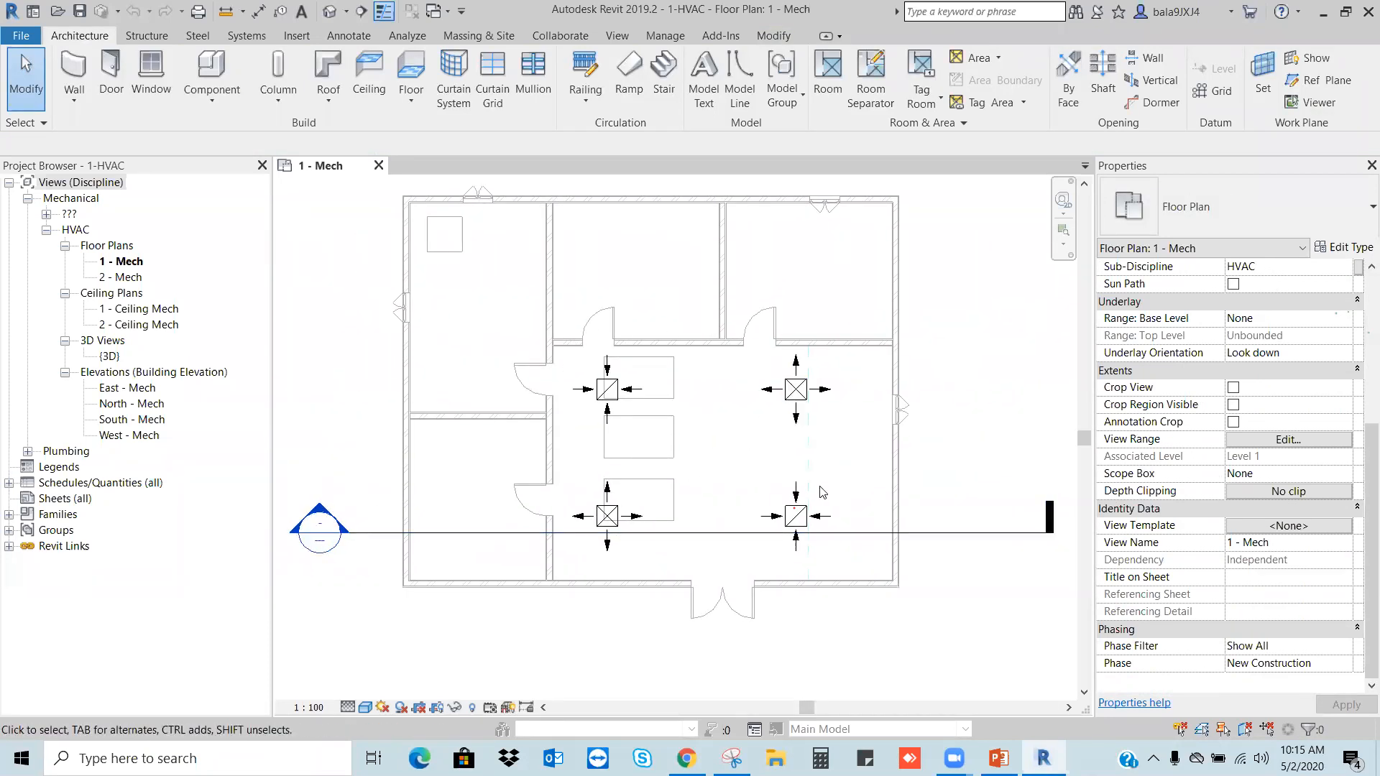
pyautogui.click(608, 388)
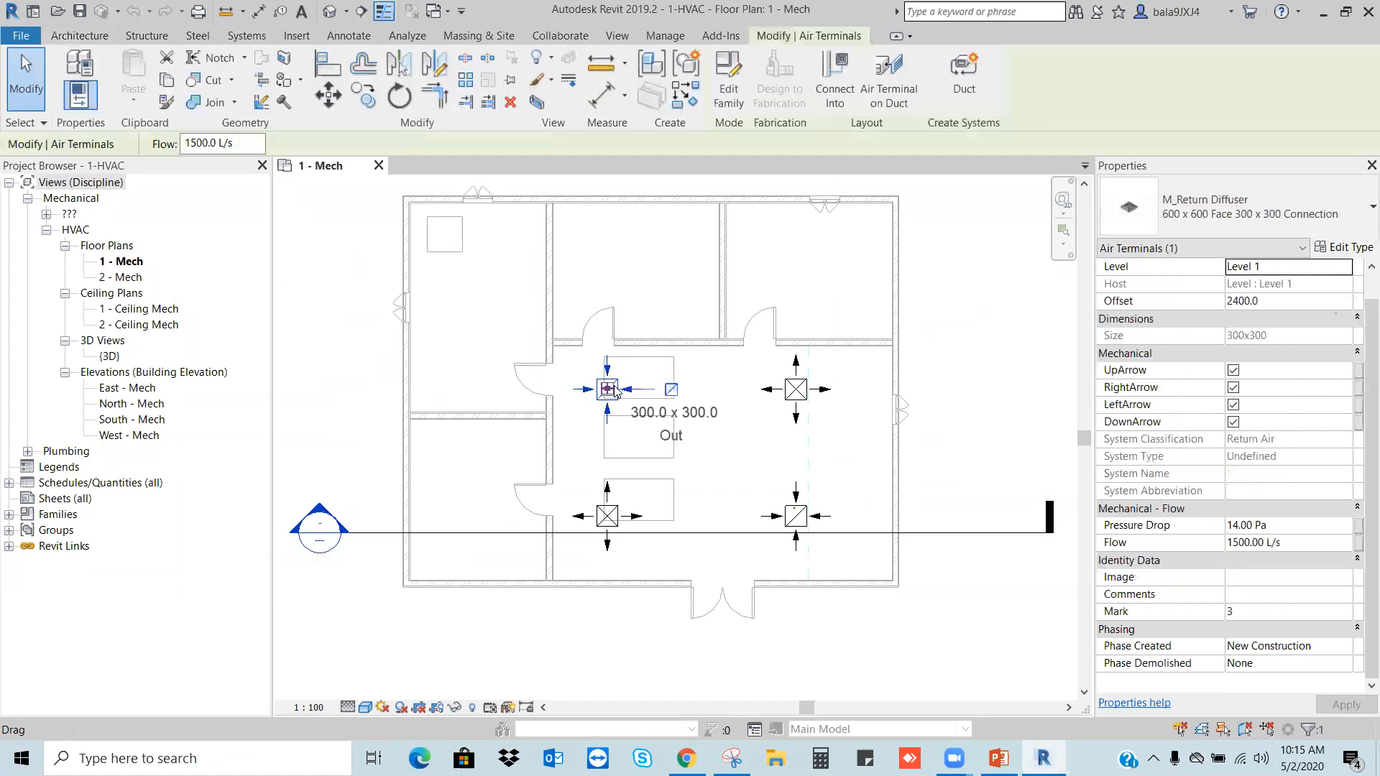
pyautogui.click(623, 515)
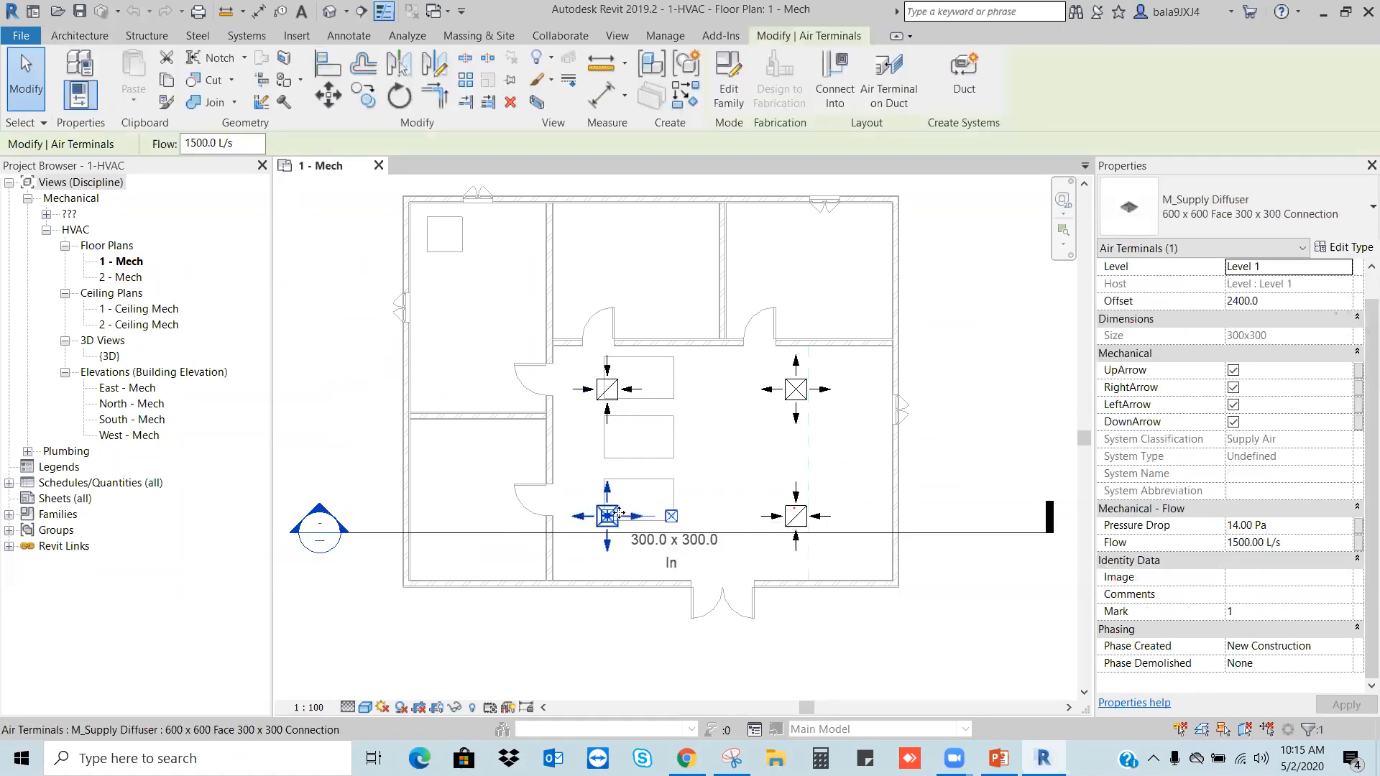
pyautogui.press('Escape')
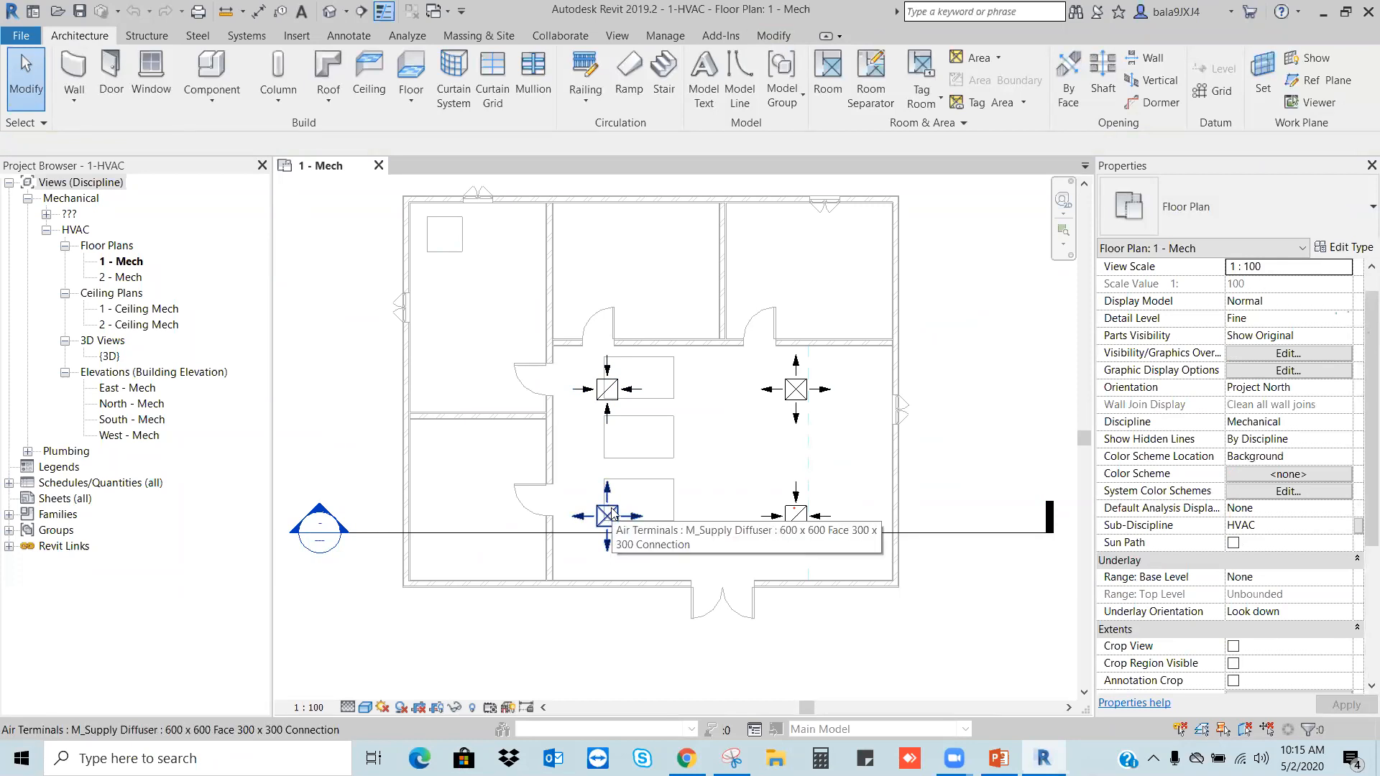
pyautogui.click(613, 515)
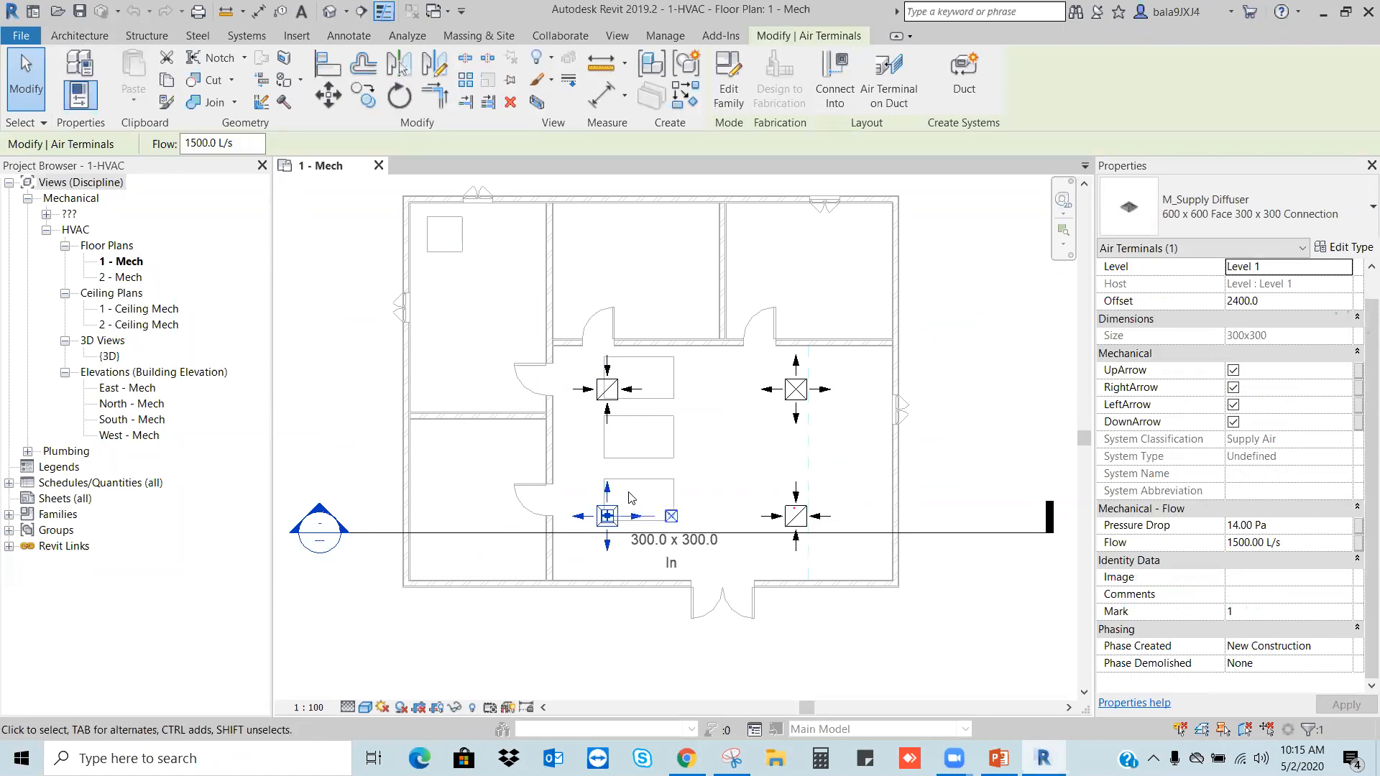
pyautogui.press('Escape')
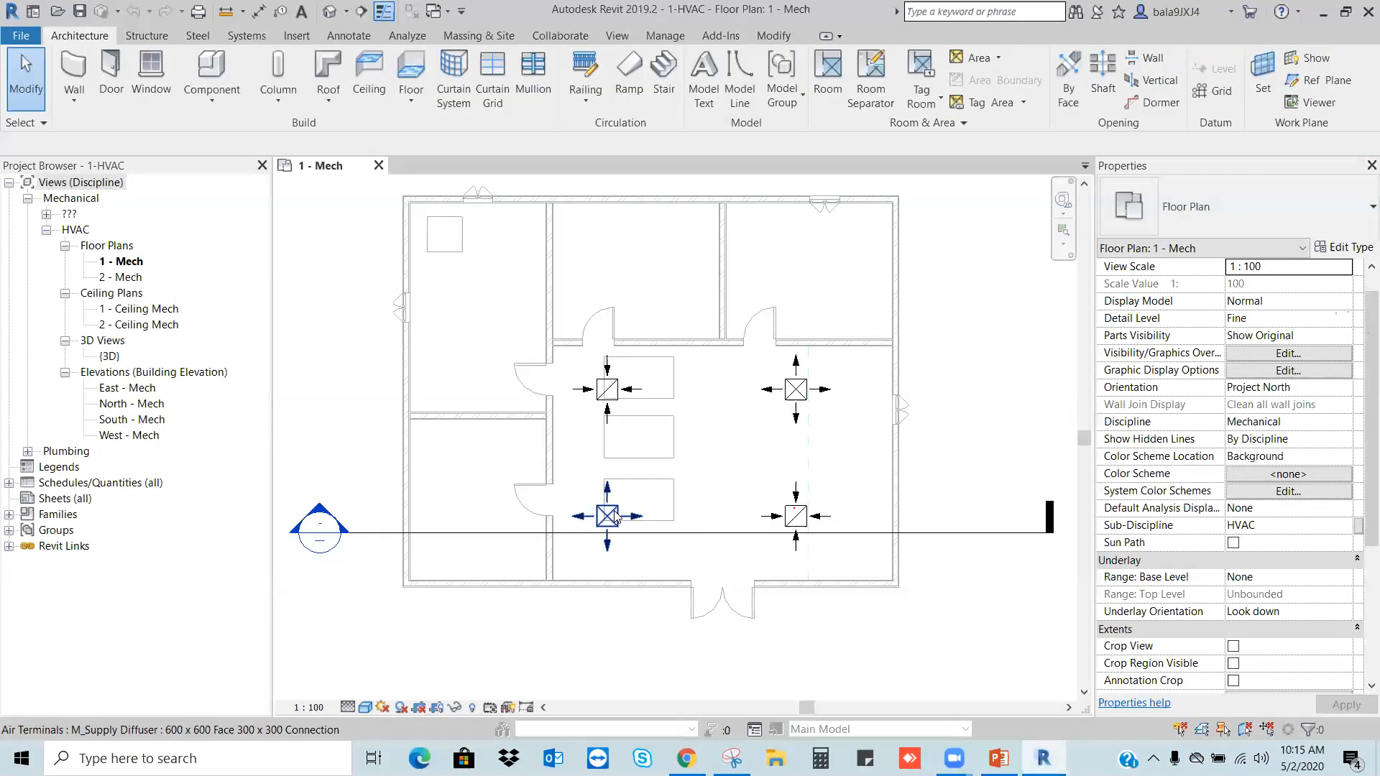
# Step: Set Diffuser Width and Diffuser Height to 700 in the M_Supply Diffuser type of the lower-left supply diffuser
pyautogui.click(616, 516)
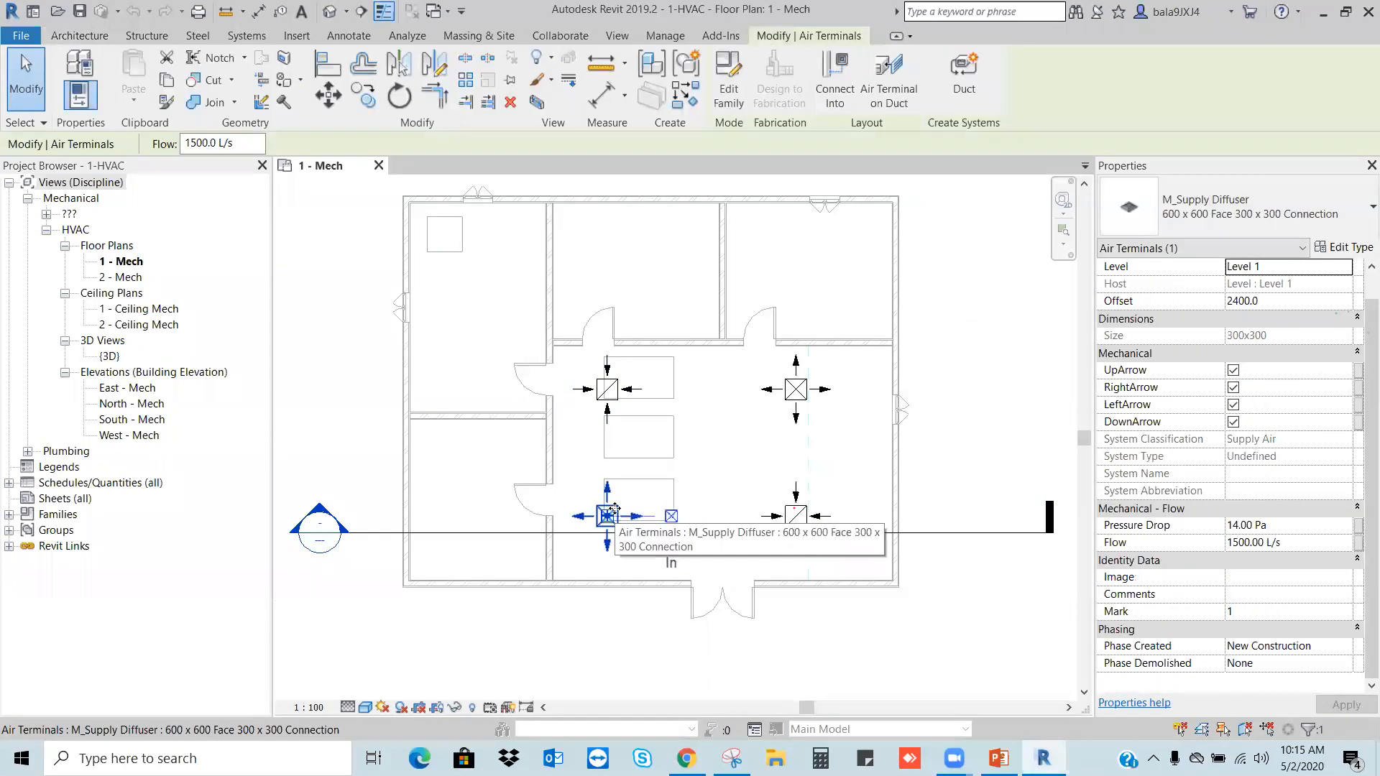
pyautogui.click(1343, 246)
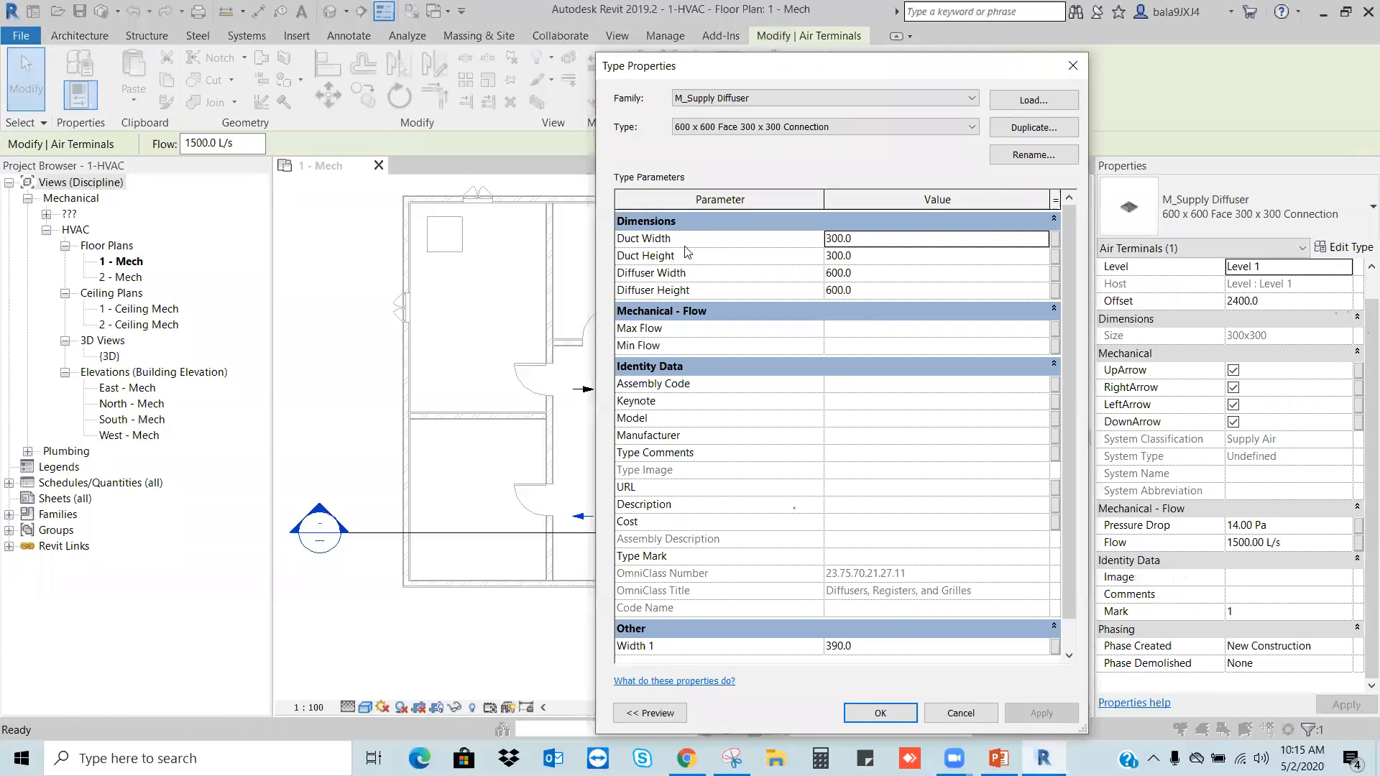
pyautogui.click(898, 271)
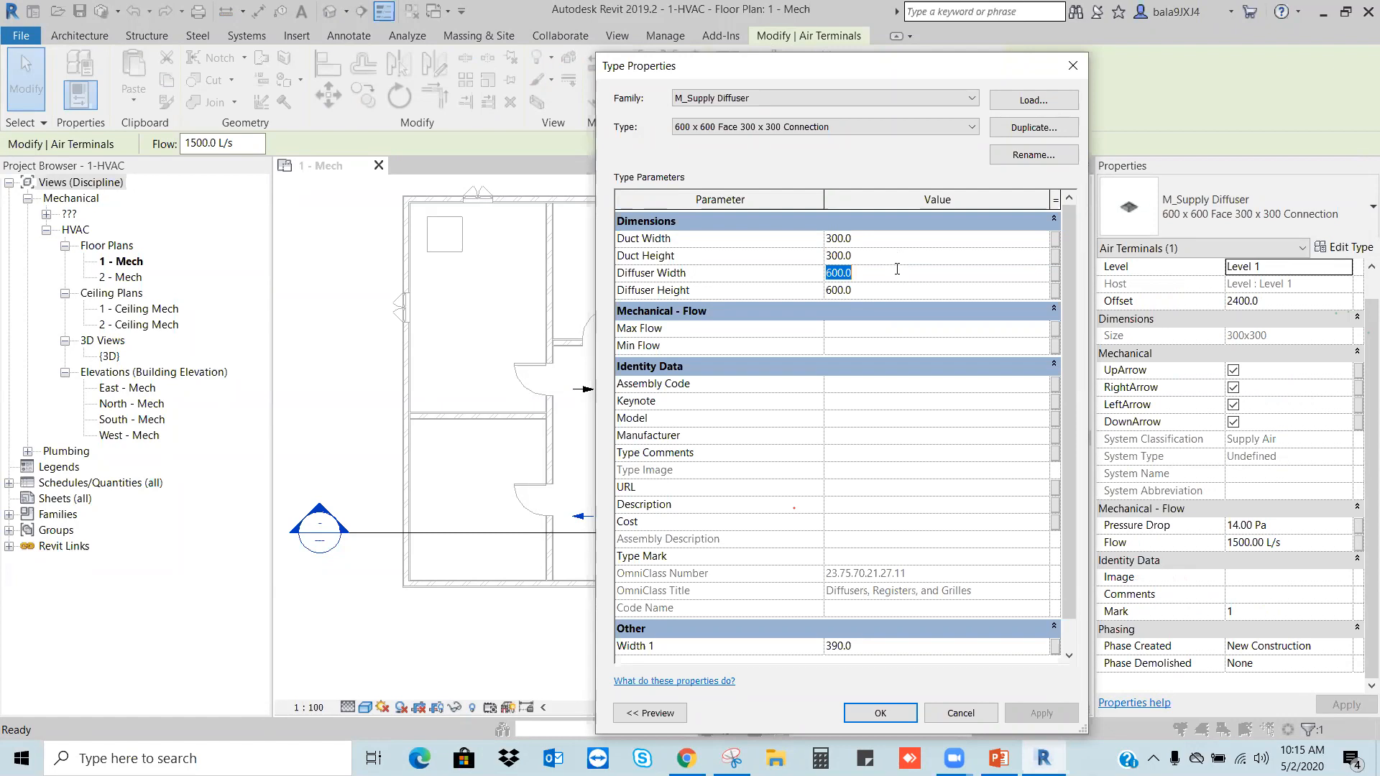
pyautogui.write('700')
pyautogui.click(887, 294)
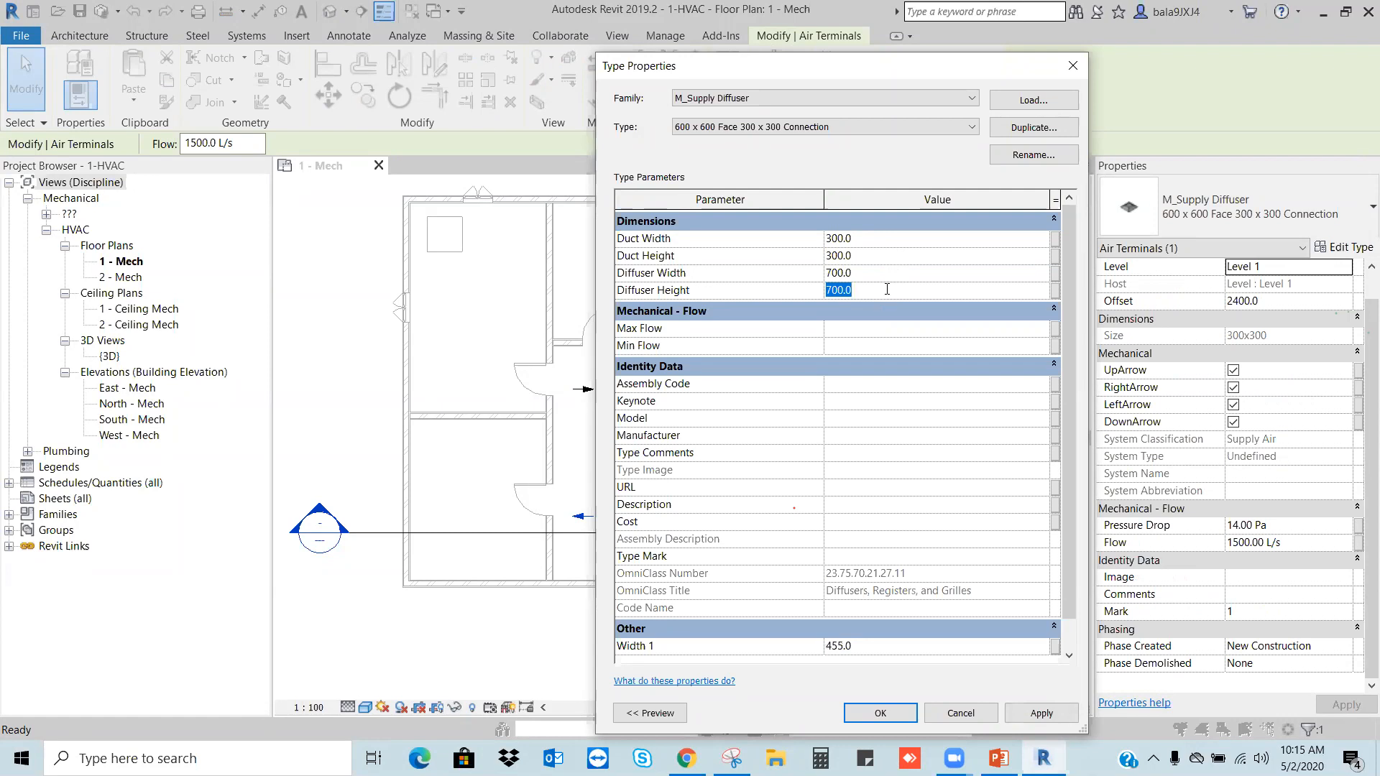
pyautogui.click(1041, 713)
pyautogui.click(895, 712)
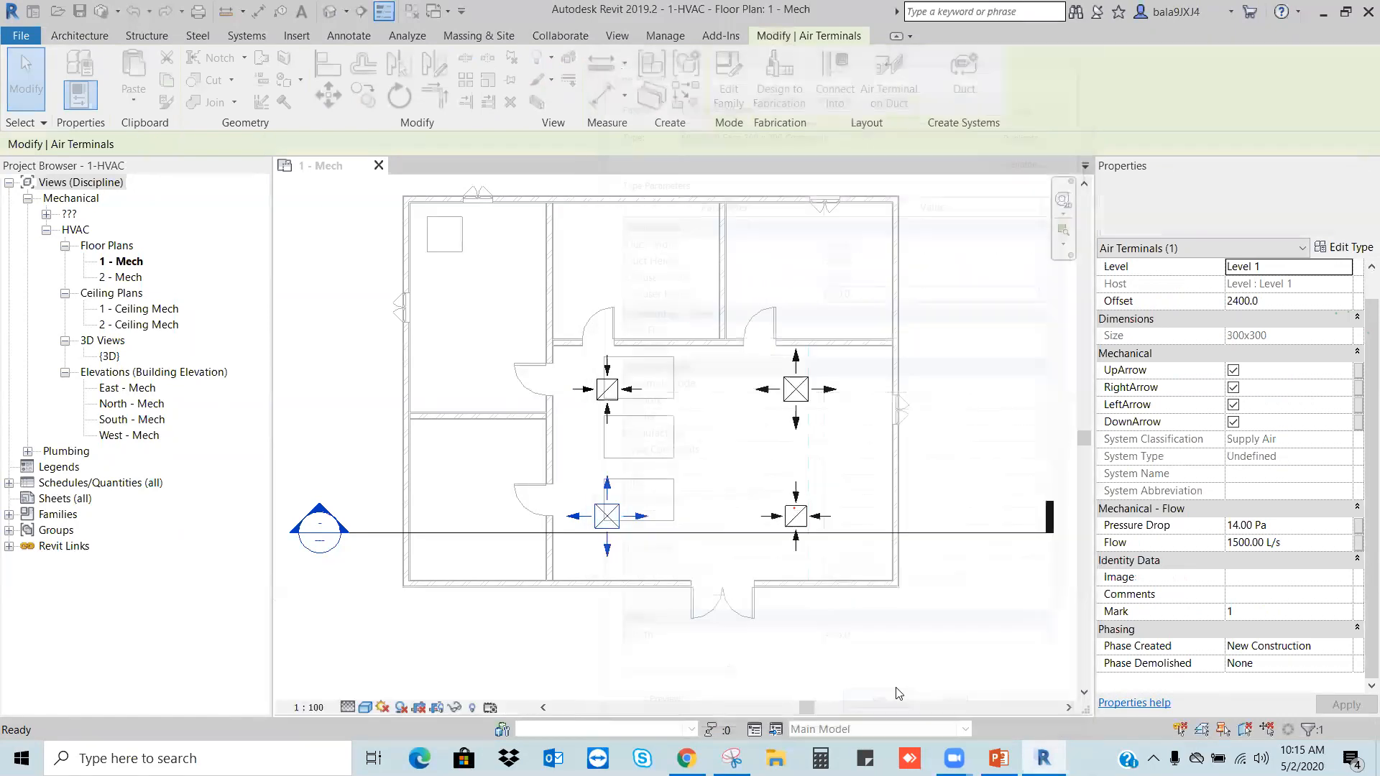
pyautogui.scroll(2, 601, 518)
pyautogui.press('Escape')
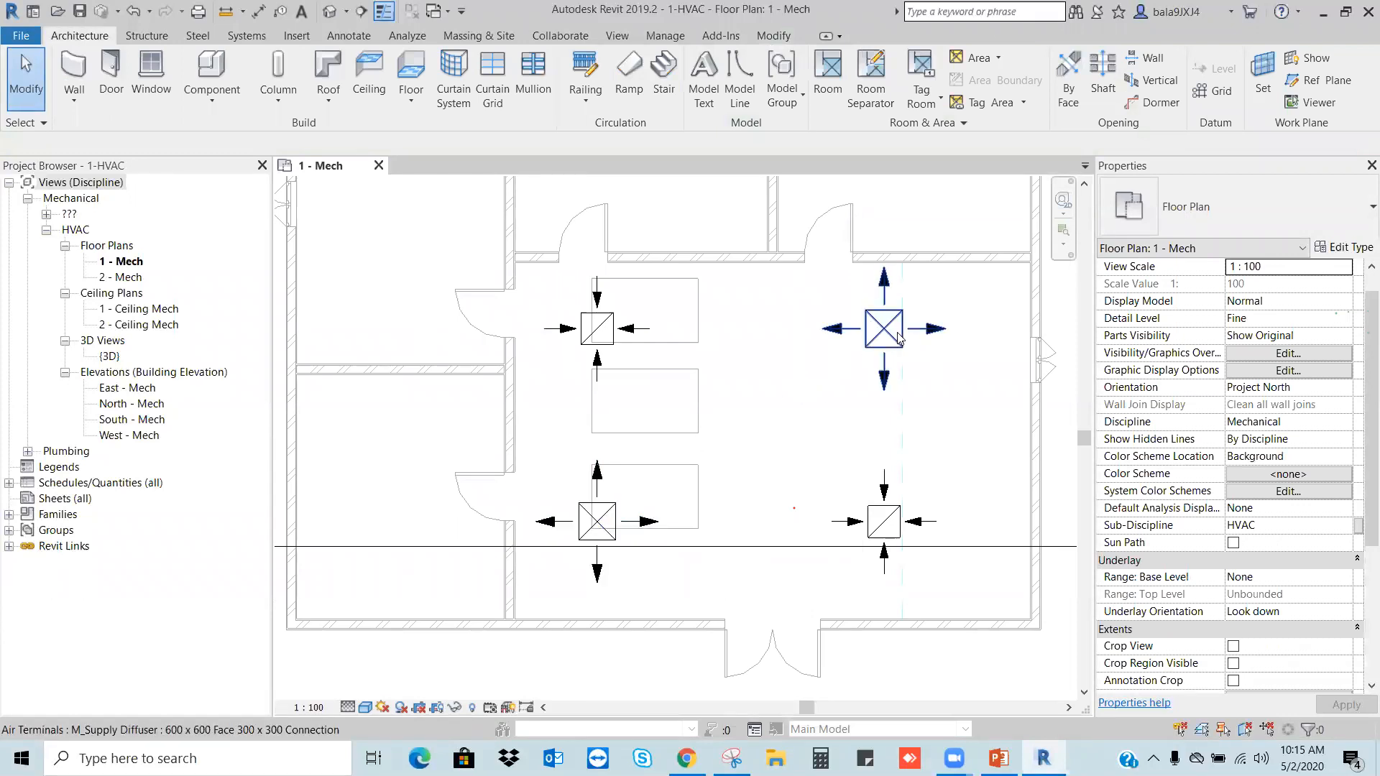
# Step: Measure the sizes of both supply diffusers and the lower-right return diffuser with aligned dimensions, without placing any
pyautogui.press('d')
pyautogui.press('i')
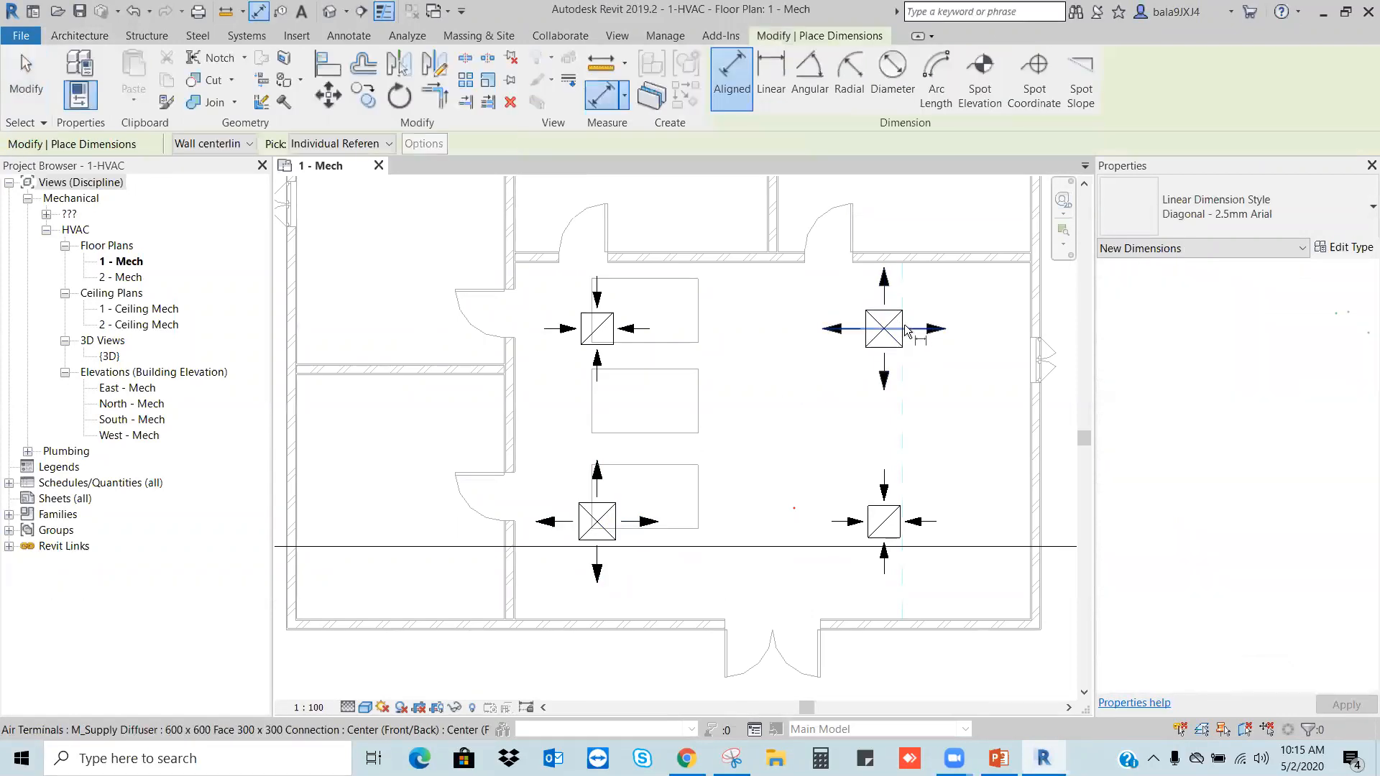
pyautogui.click(905, 338)
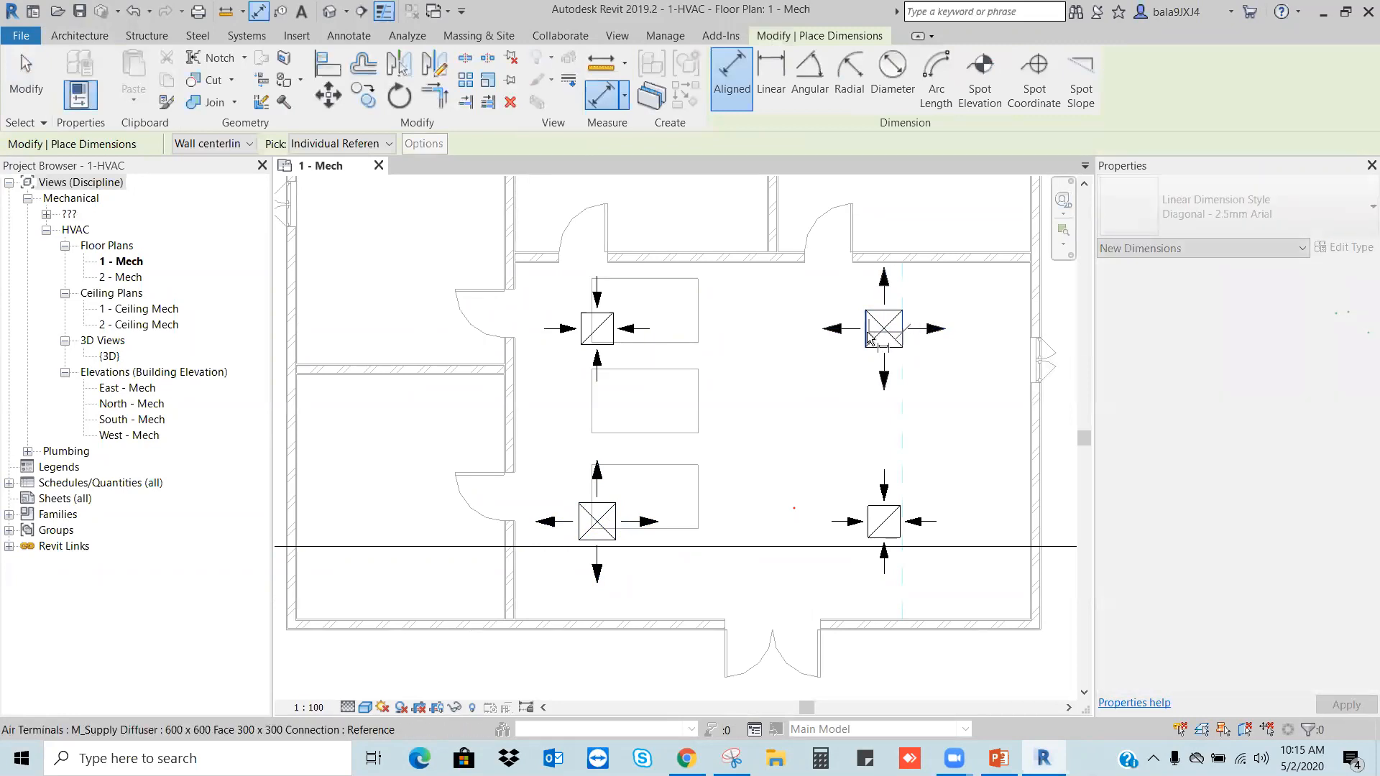
pyautogui.press('Escape')
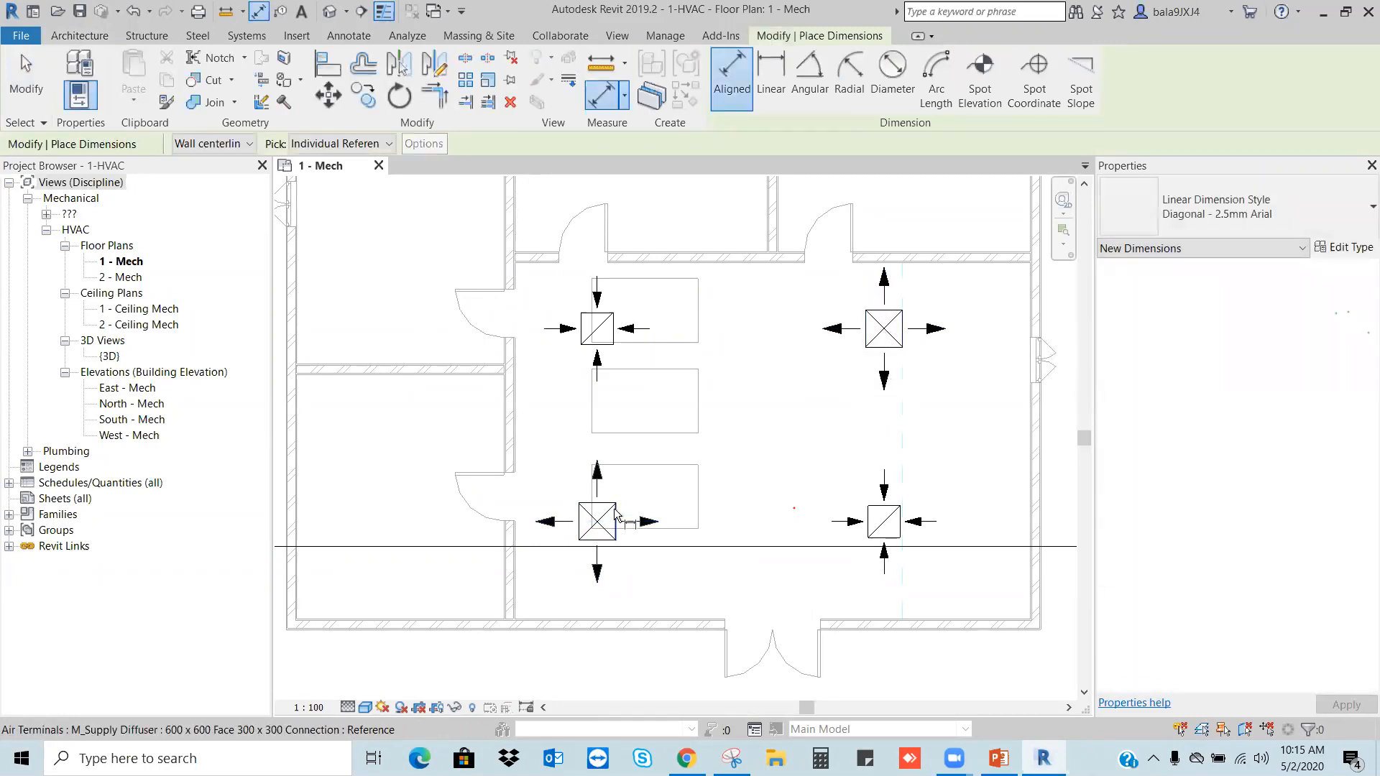
pyautogui.click(616, 515)
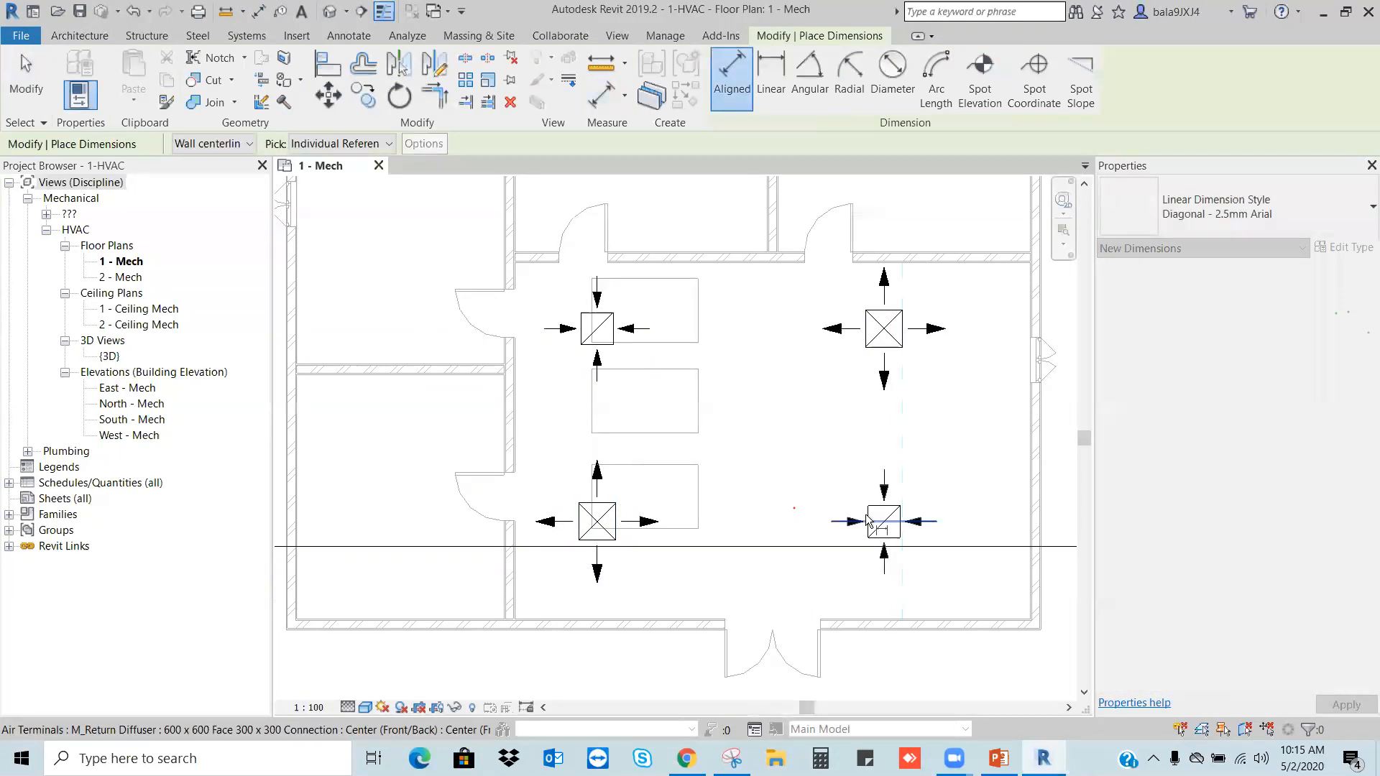
pyautogui.press('Escape')
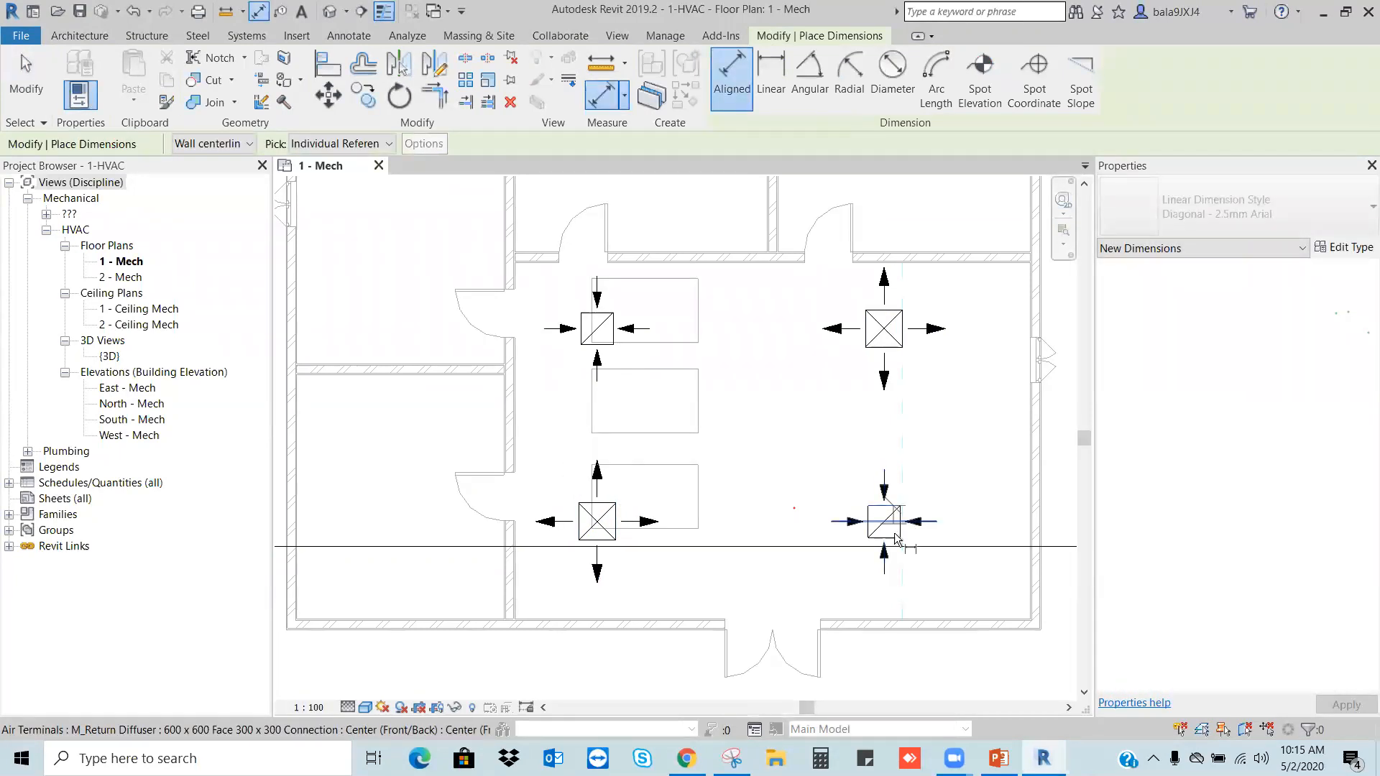
pyautogui.click(896, 536)
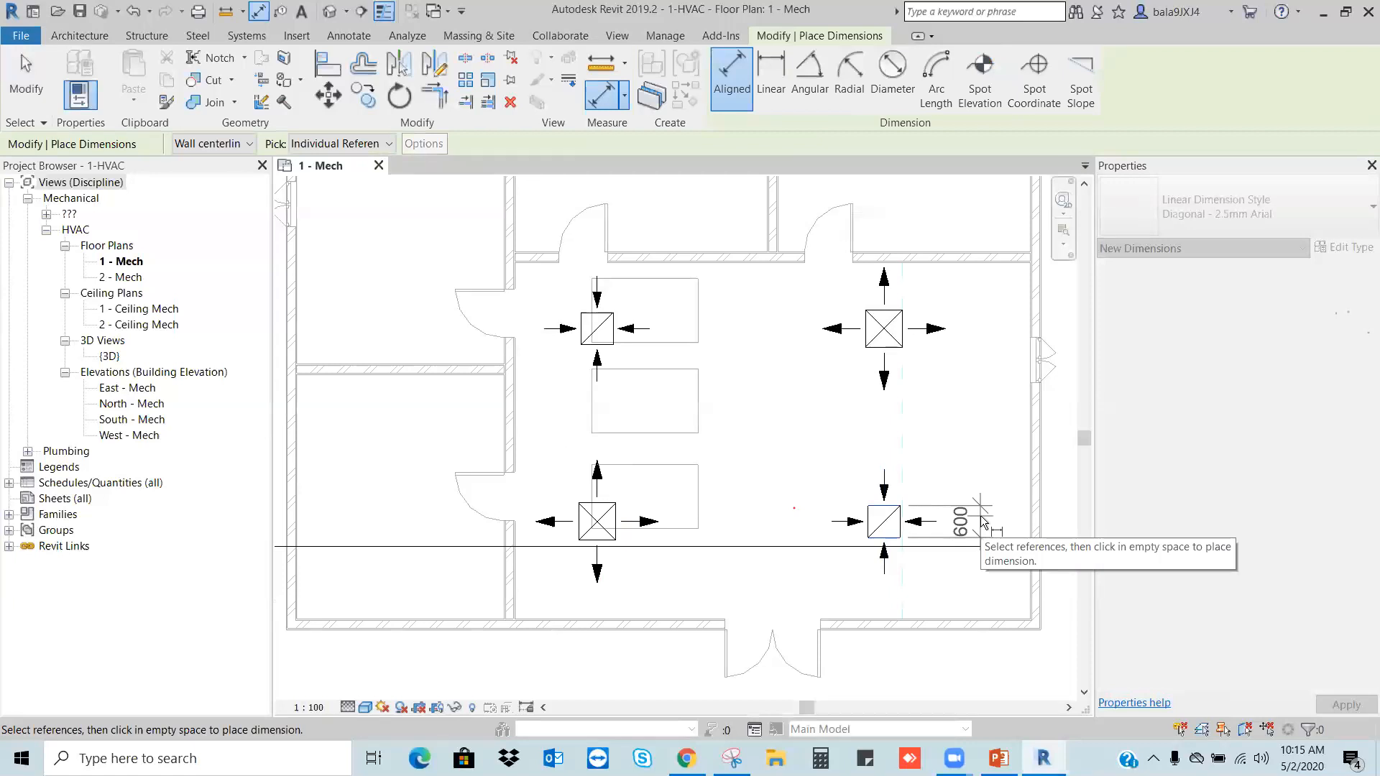
pyautogui.press('Escape')
pyautogui.press('Escape')
# Step: Compare the family, type and instance properties of the lower-right return diffuser and the two supply diffusers
pyautogui.click(892, 514)
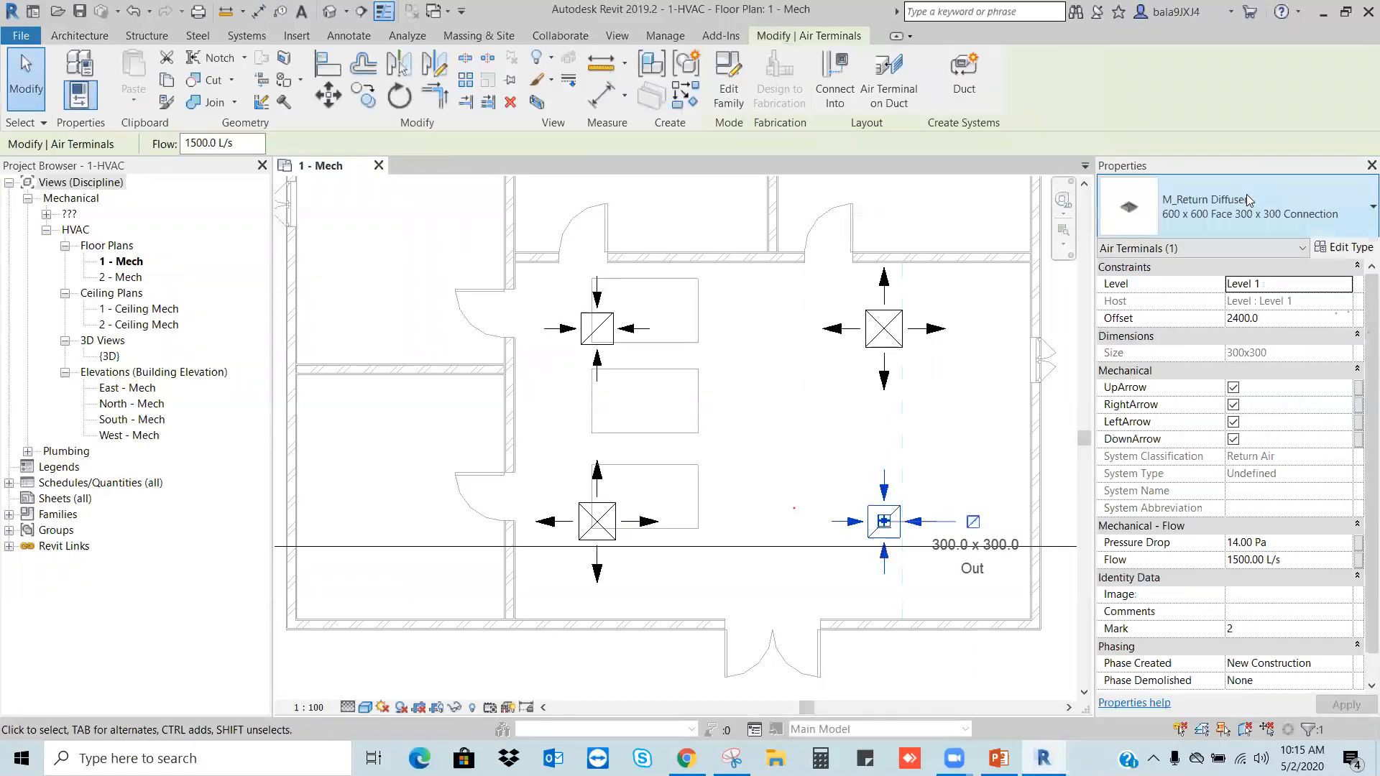
pyautogui.click(805, 359)
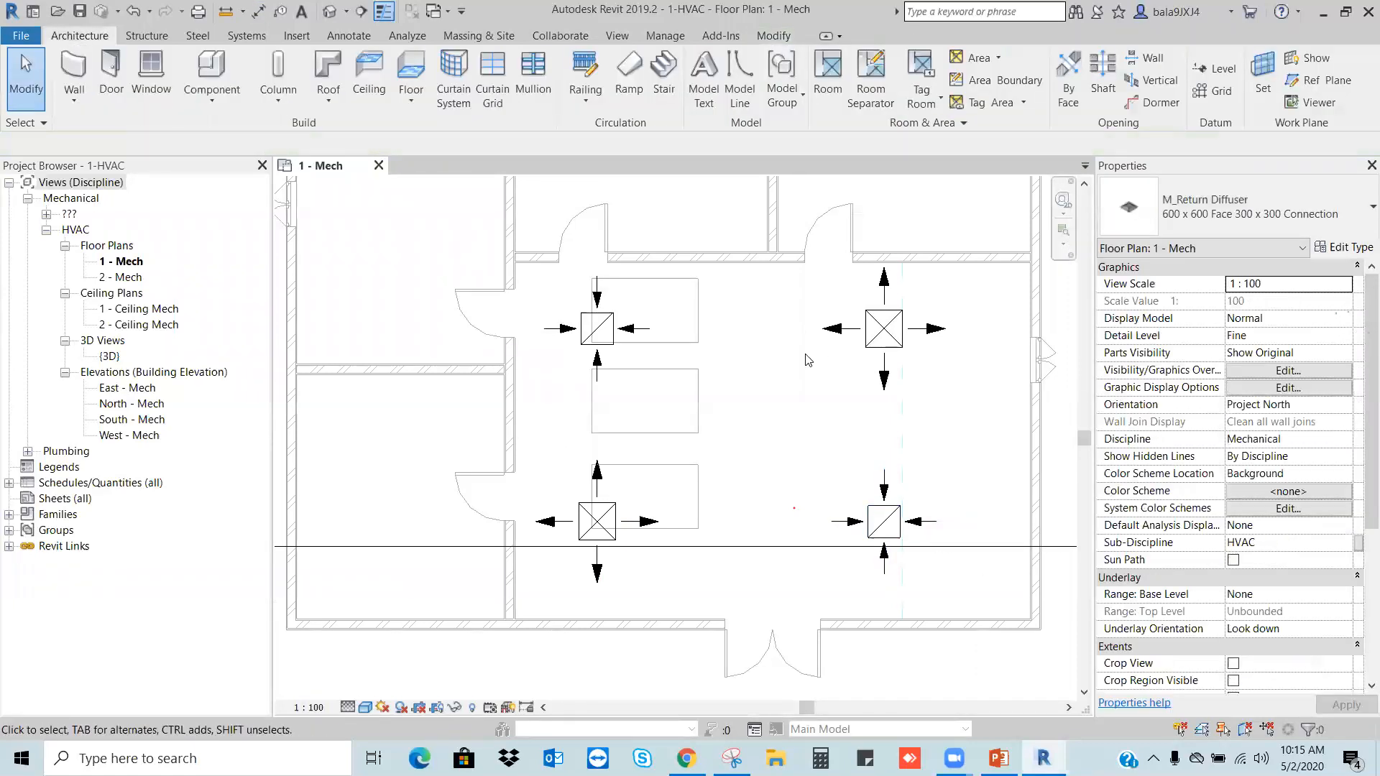
pyautogui.scroll(-2, 762, 367)
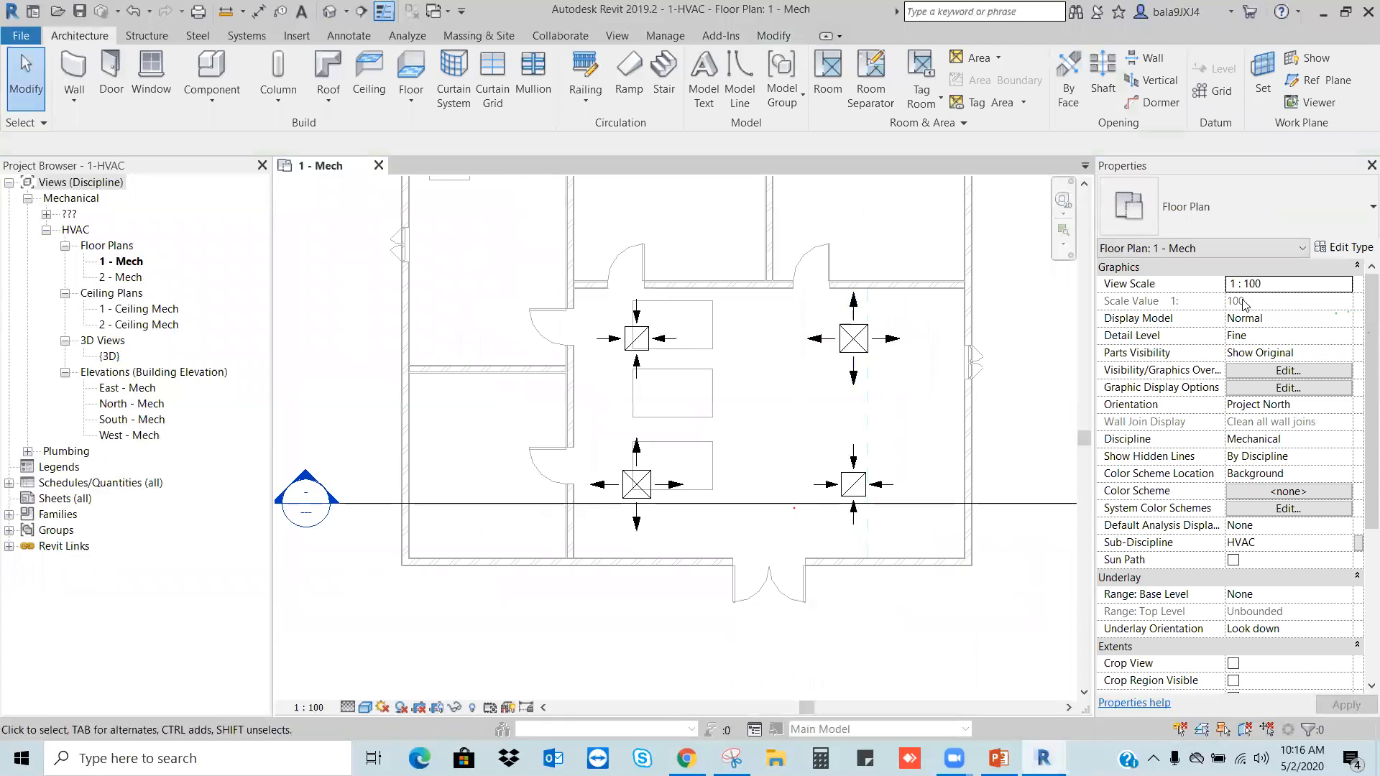
pyautogui.moveTo(966, 383); pyautogui.dragTo(866, 391, button='middle')
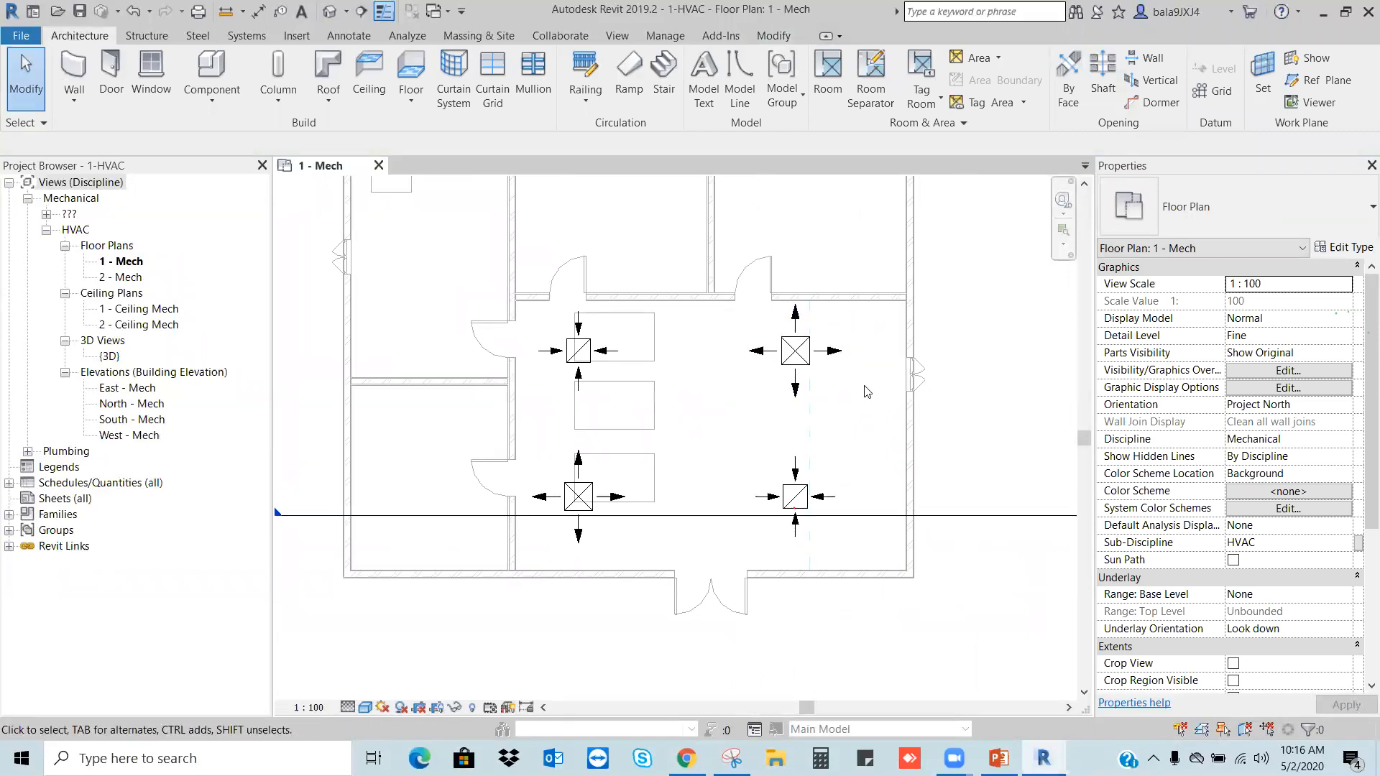
pyautogui.click(825, 359)
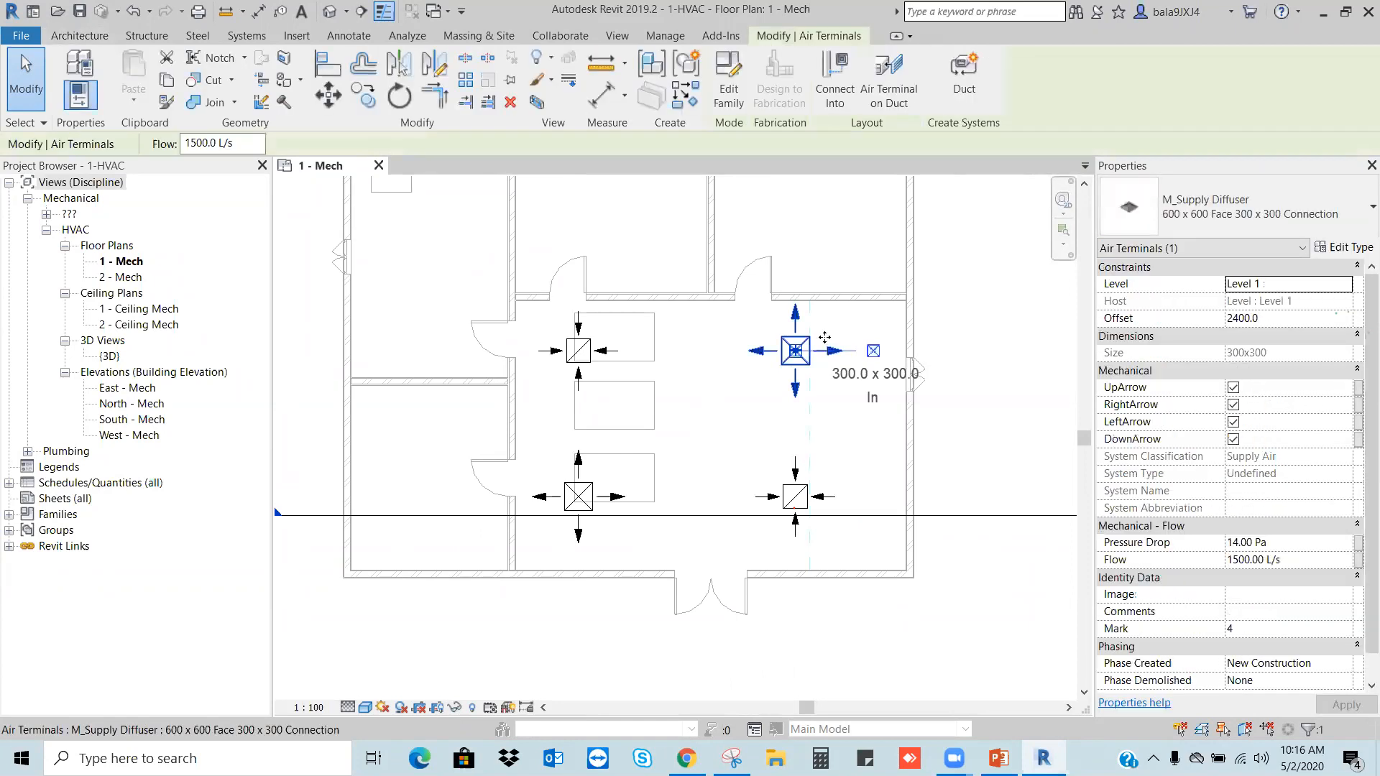
pyautogui.click(572, 512)
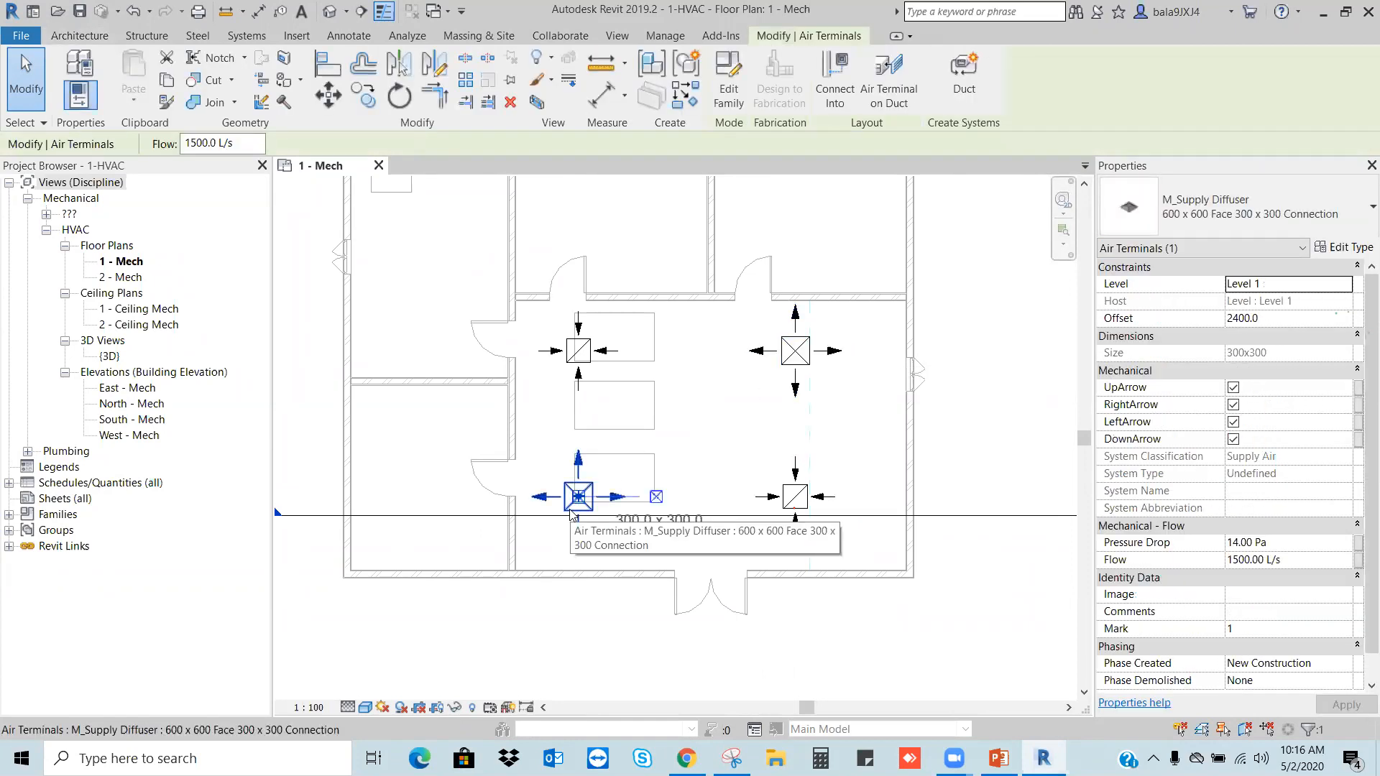
pyautogui.click(752, 441)
# Step: Set the flow of the upper-right supply diffuser to 1000 L/s and check the flow of the lower-left supply diffuser
pyautogui.click(798, 377)
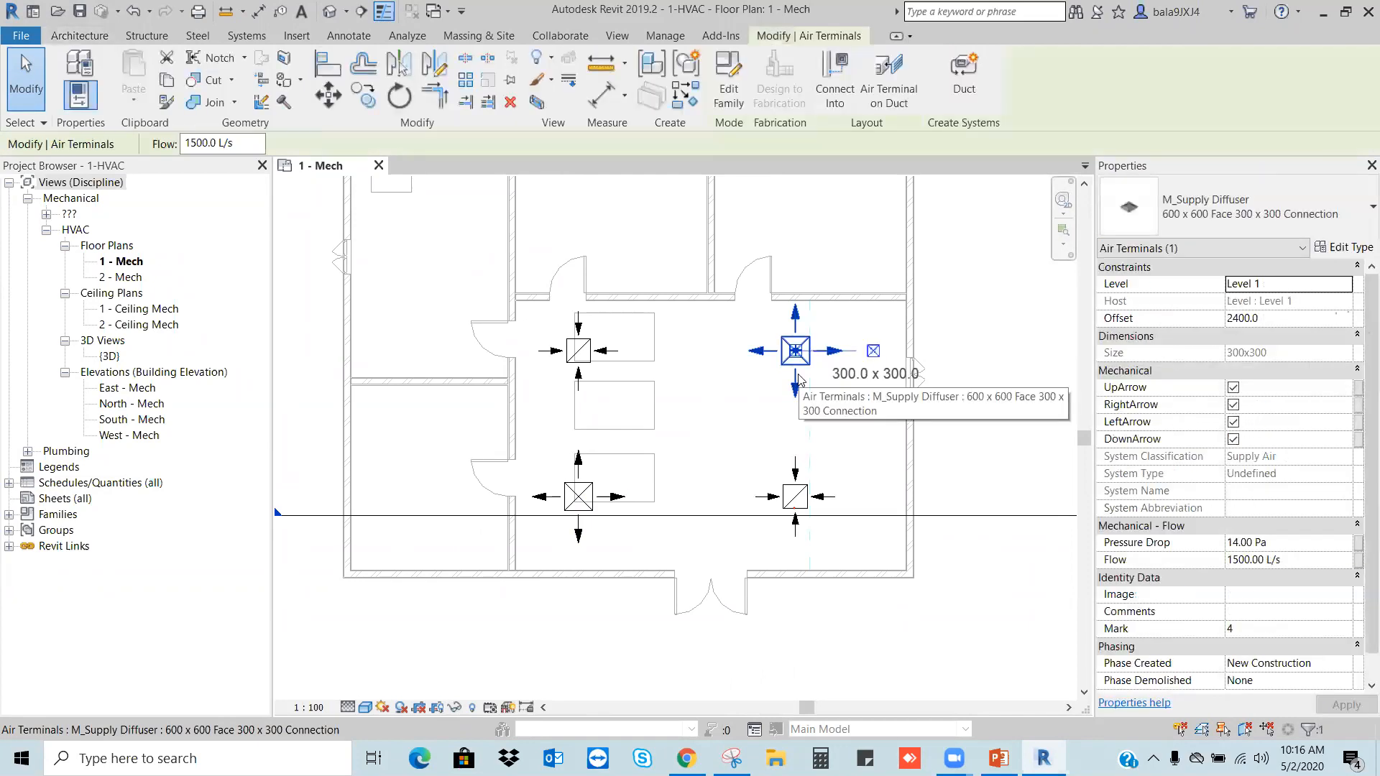
pyautogui.click(1253, 566)
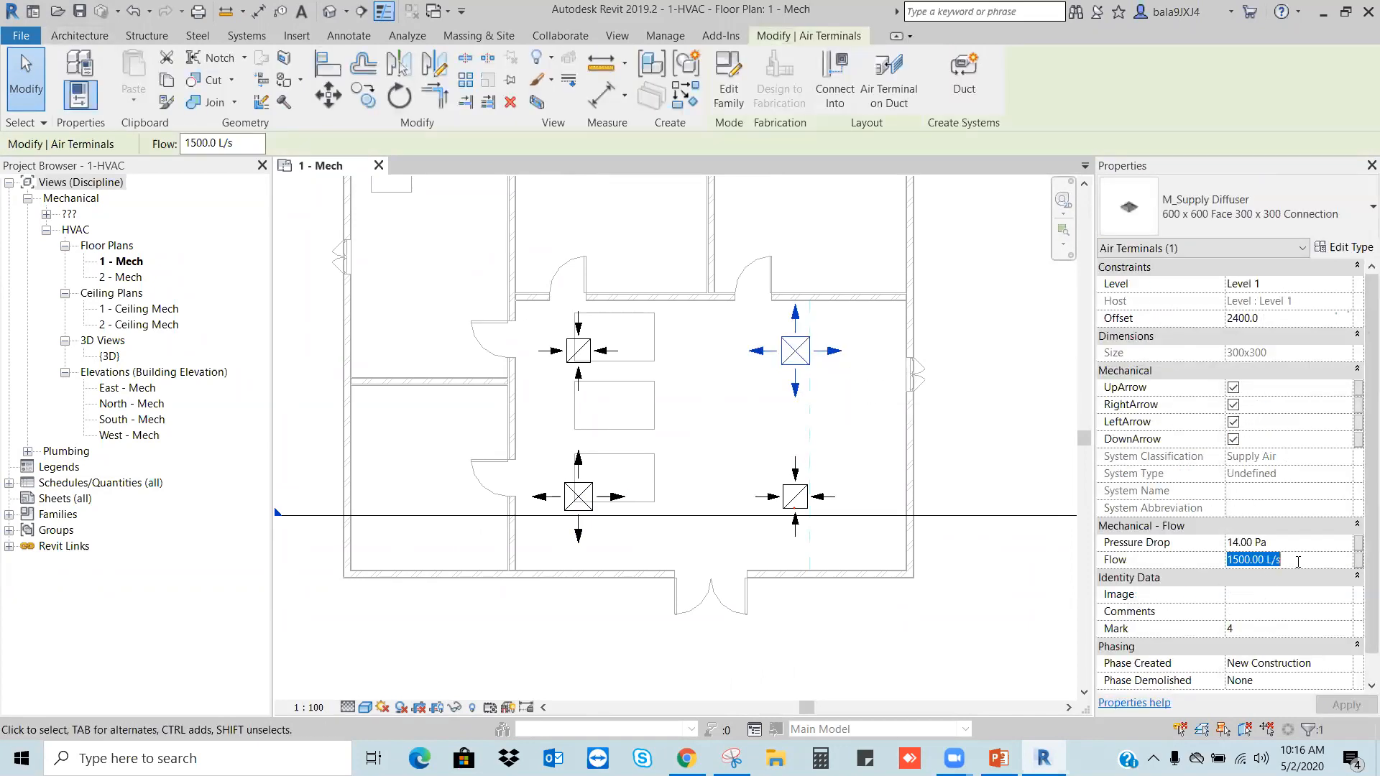
pyautogui.write('1000')
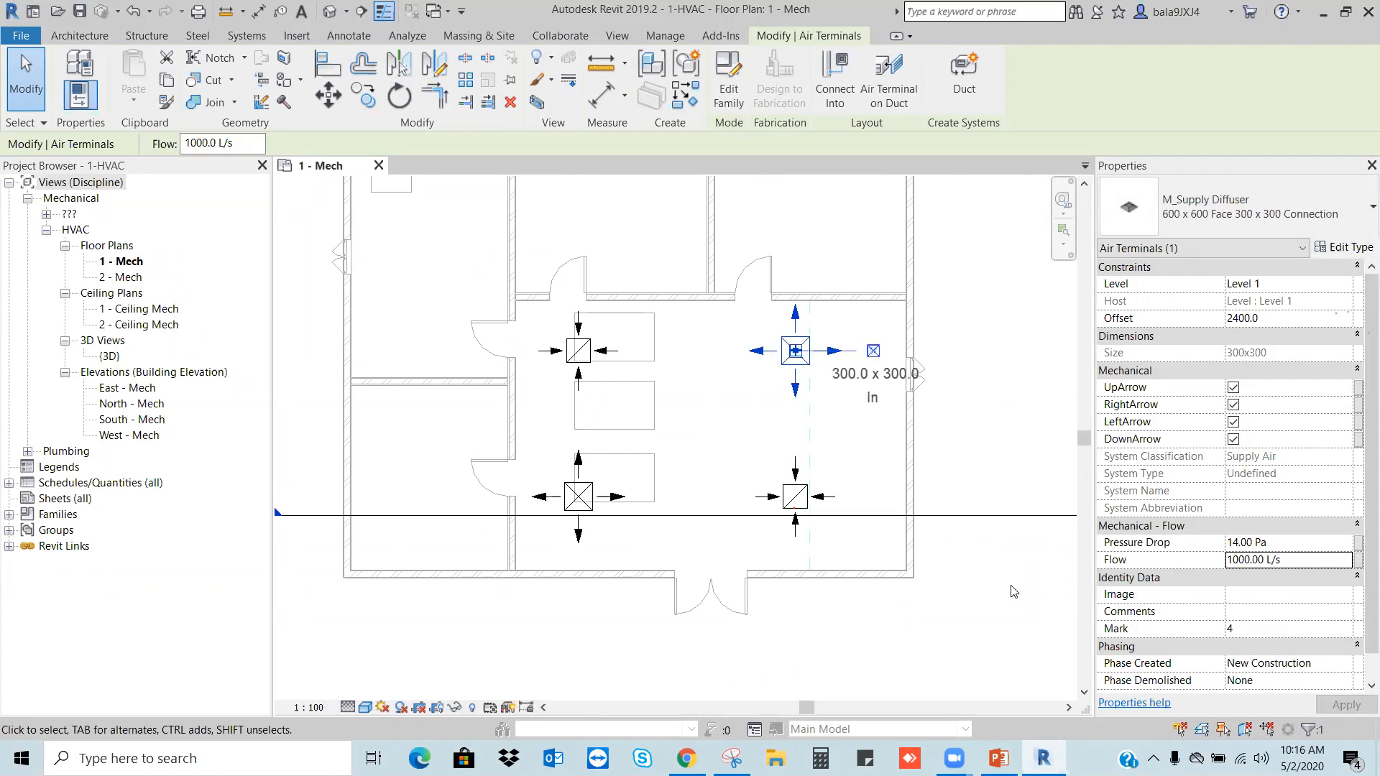
pyautogui.click(1013, 592)
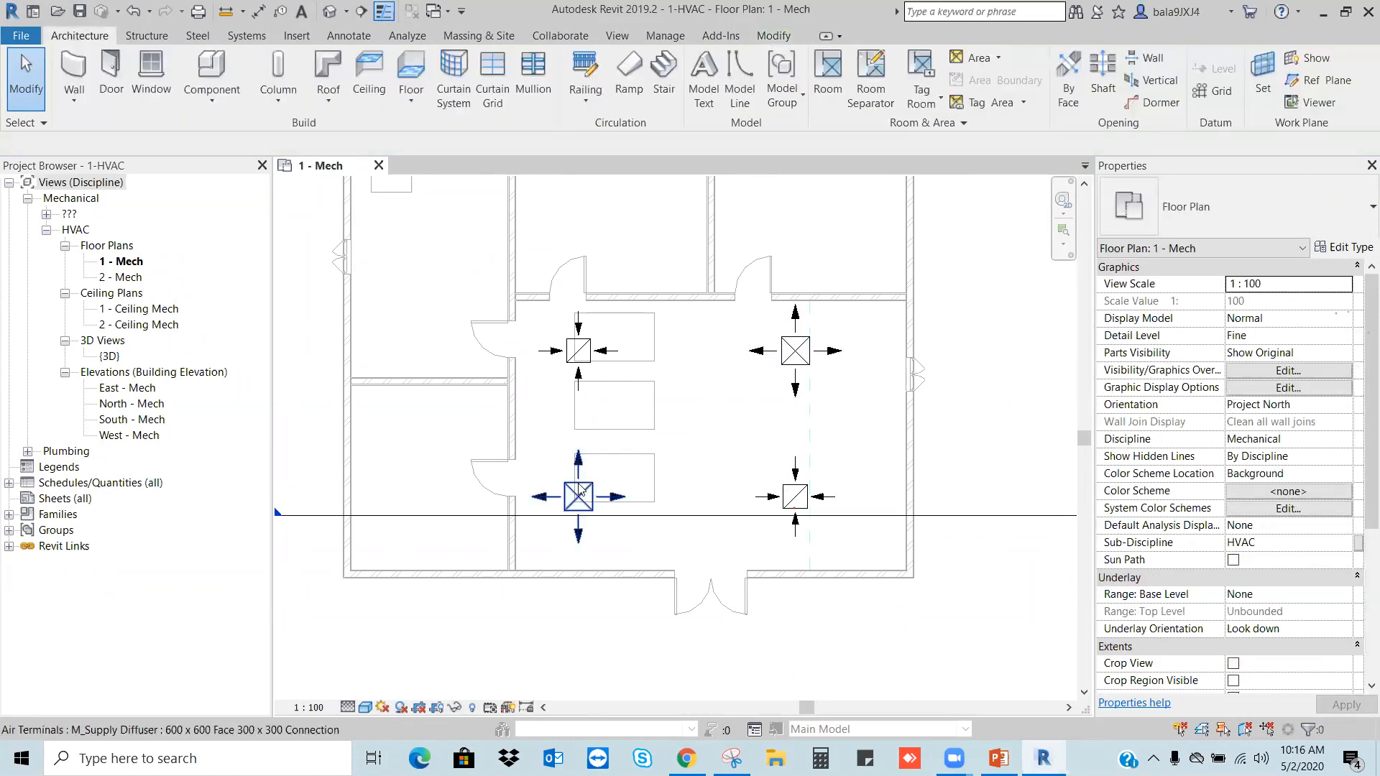
pyautogui.click(645, 490)
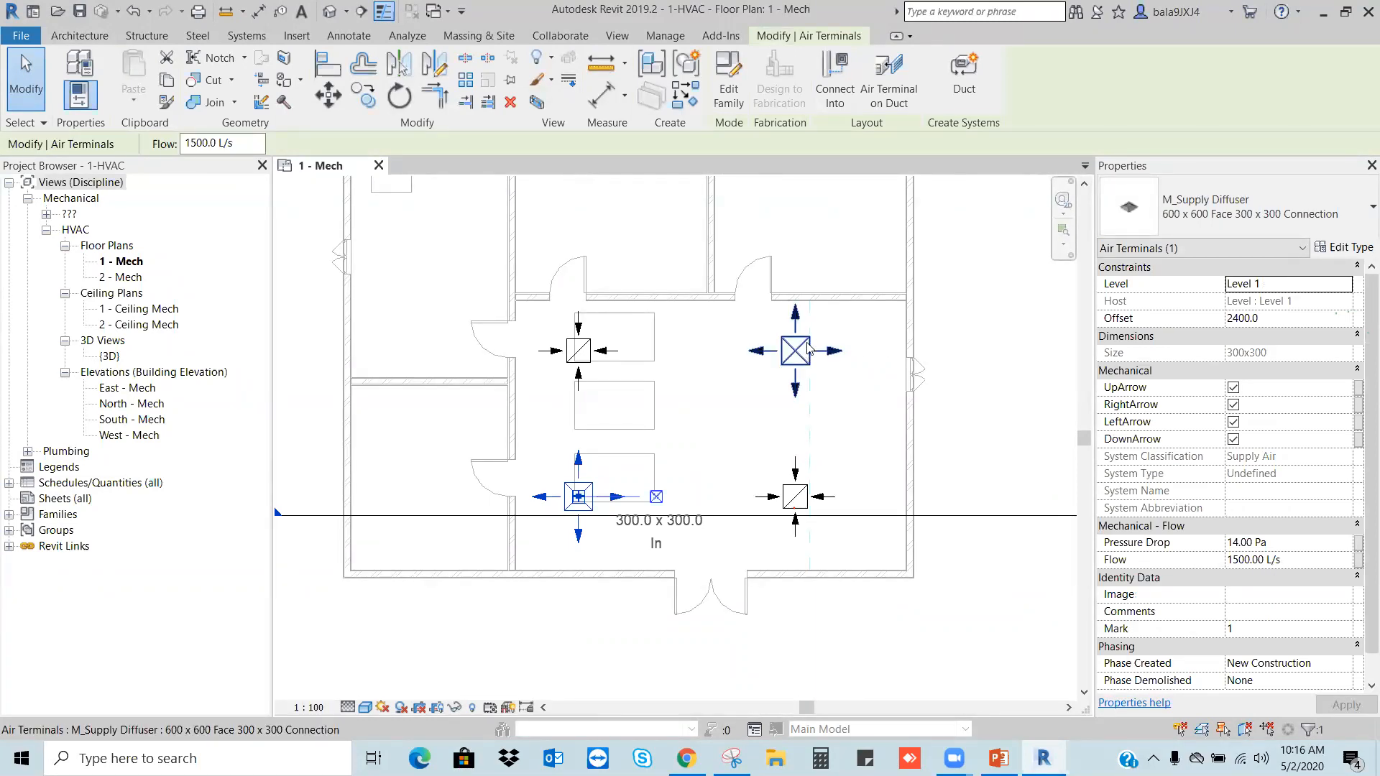
# Step: Compare the instance properties, especially the flow, of the lower-left and upper-right supply diffusers together and individually
pyautogui.press('Escape')
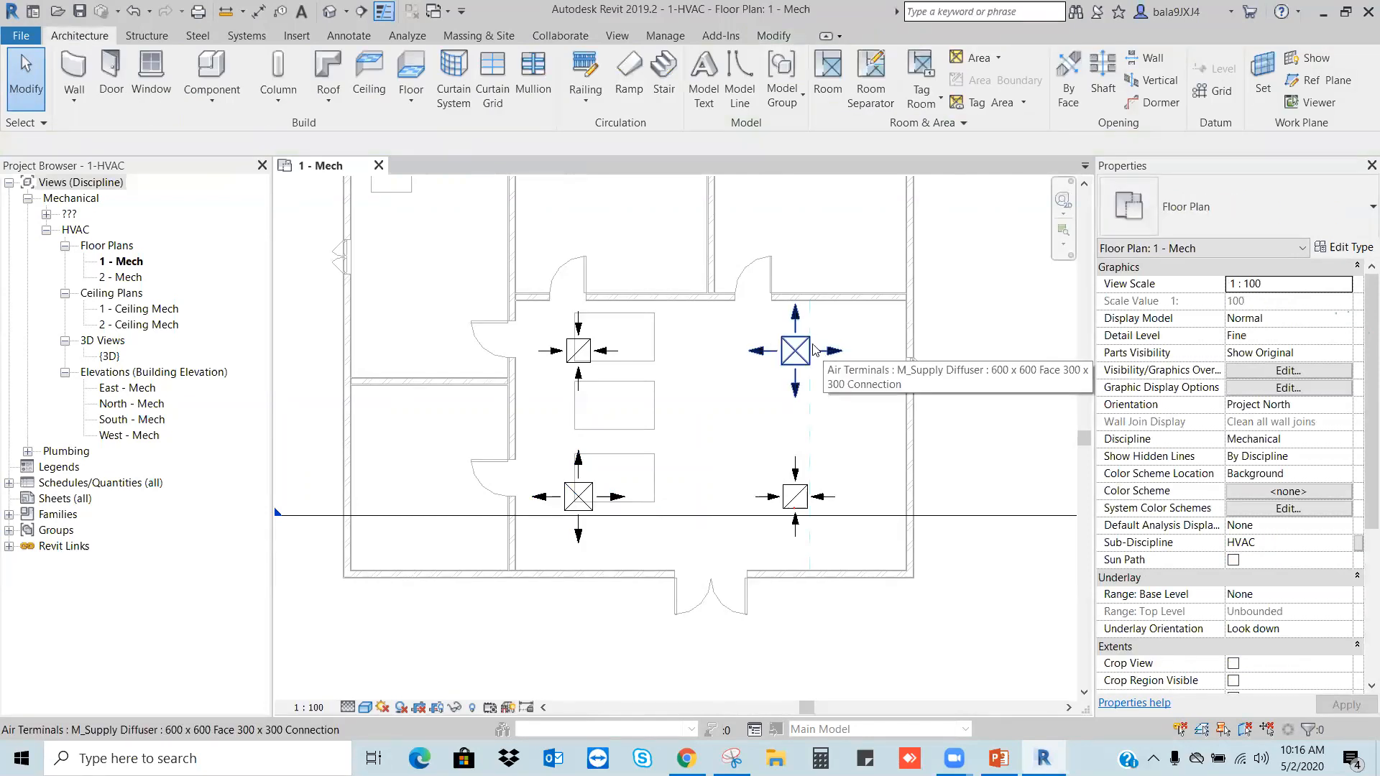
pyautogui.click(585, 496)
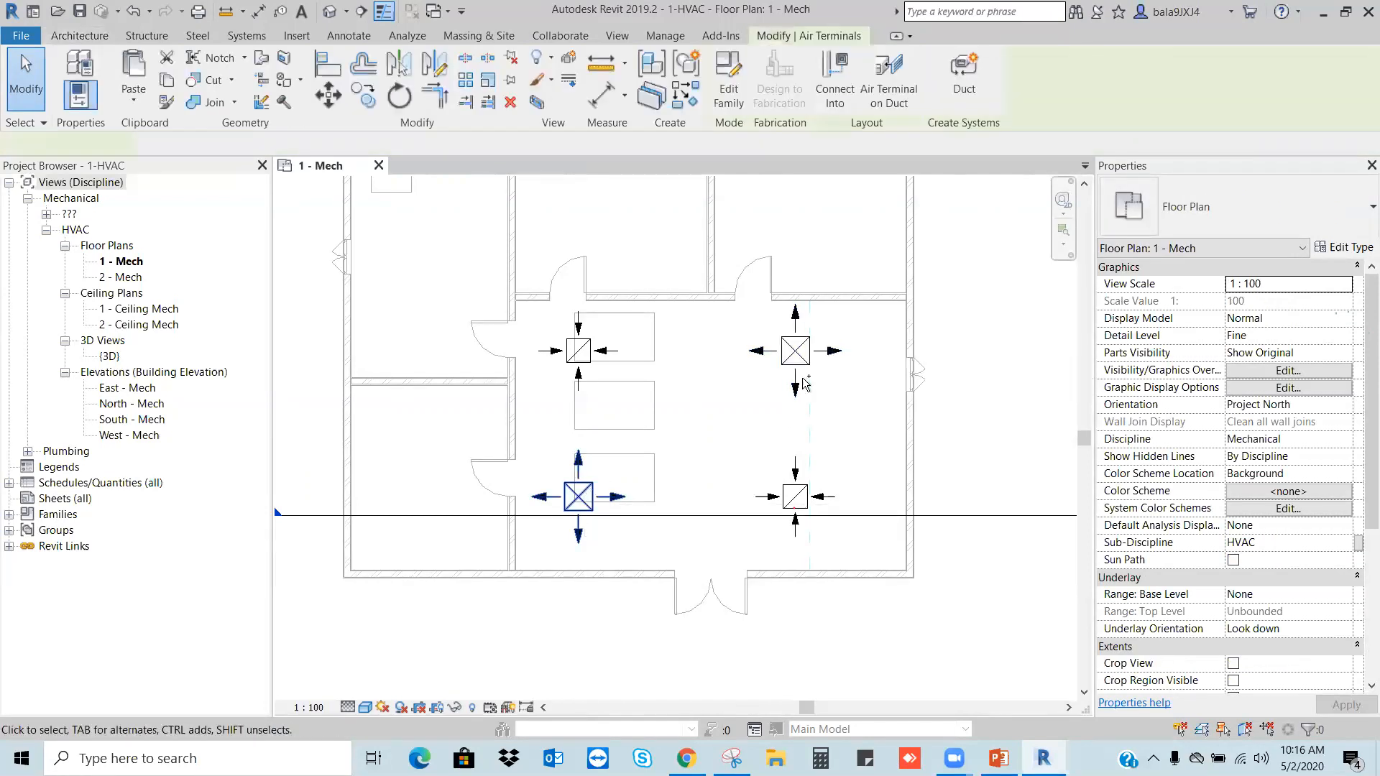
pyautogui.keyDown('ctrl'); pyautogui.click(805, 360); pyautogui.keyUp('ctrl')
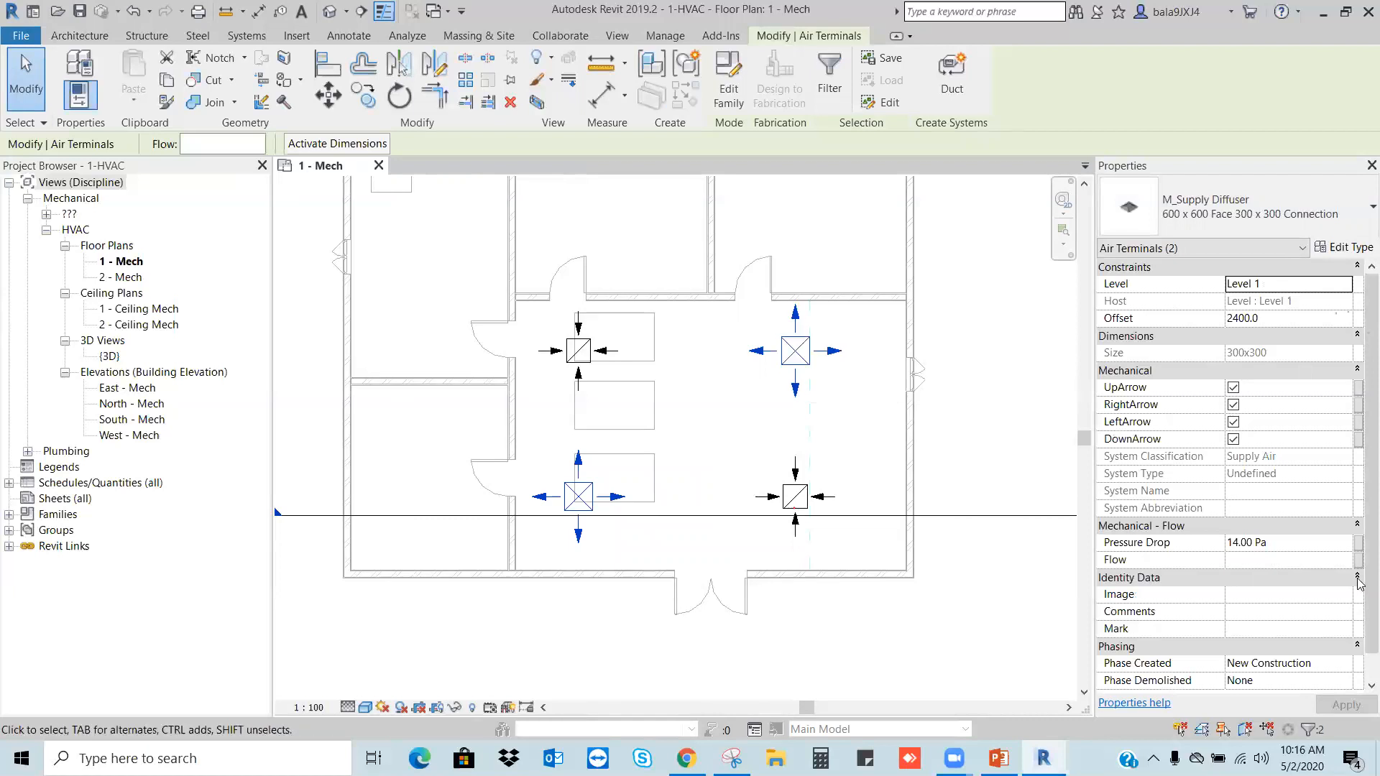
pyautogui.press('Escape')
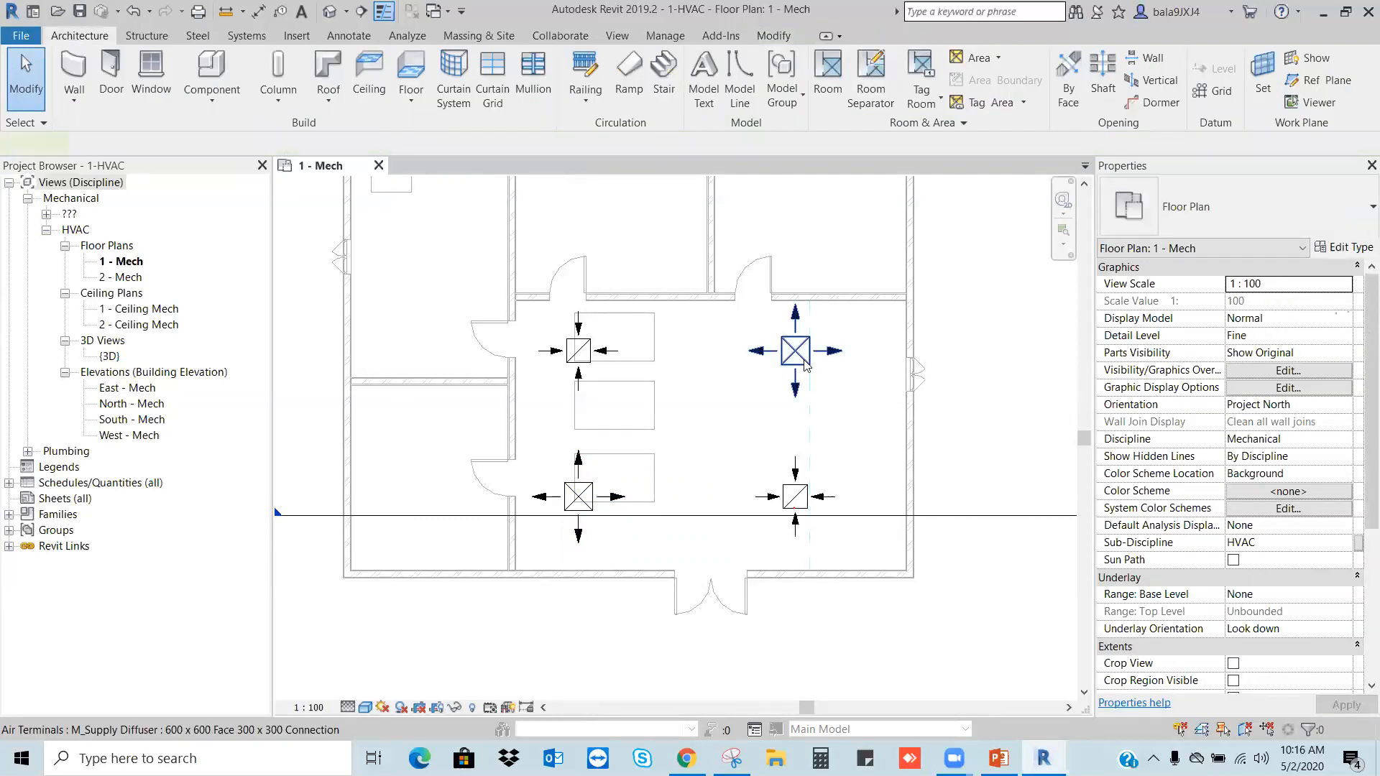
pyautogui.click(805, 359)
pyautogui.click(1299, 562)
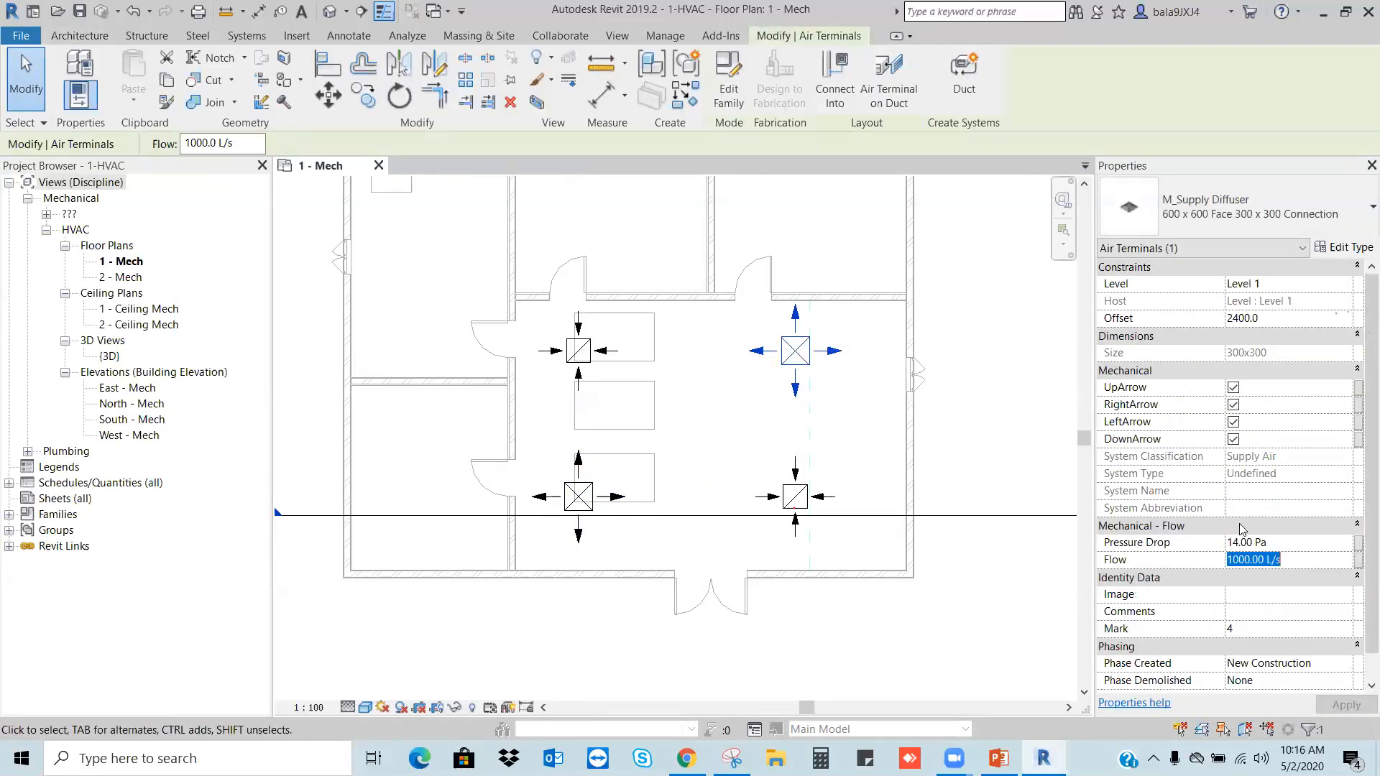
pyautogui.press('Escape')
pyautogui.click(578, 496)
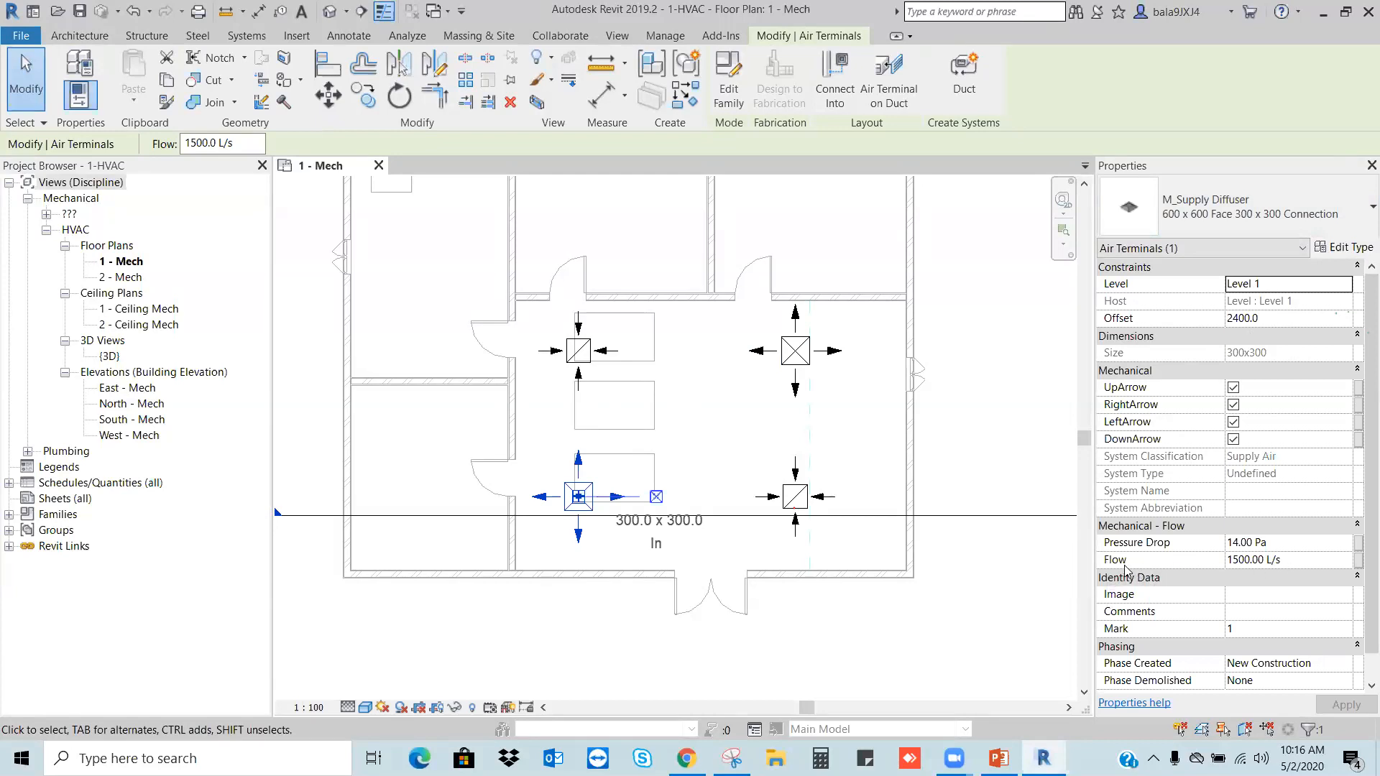
pyautogui.press('Escape')
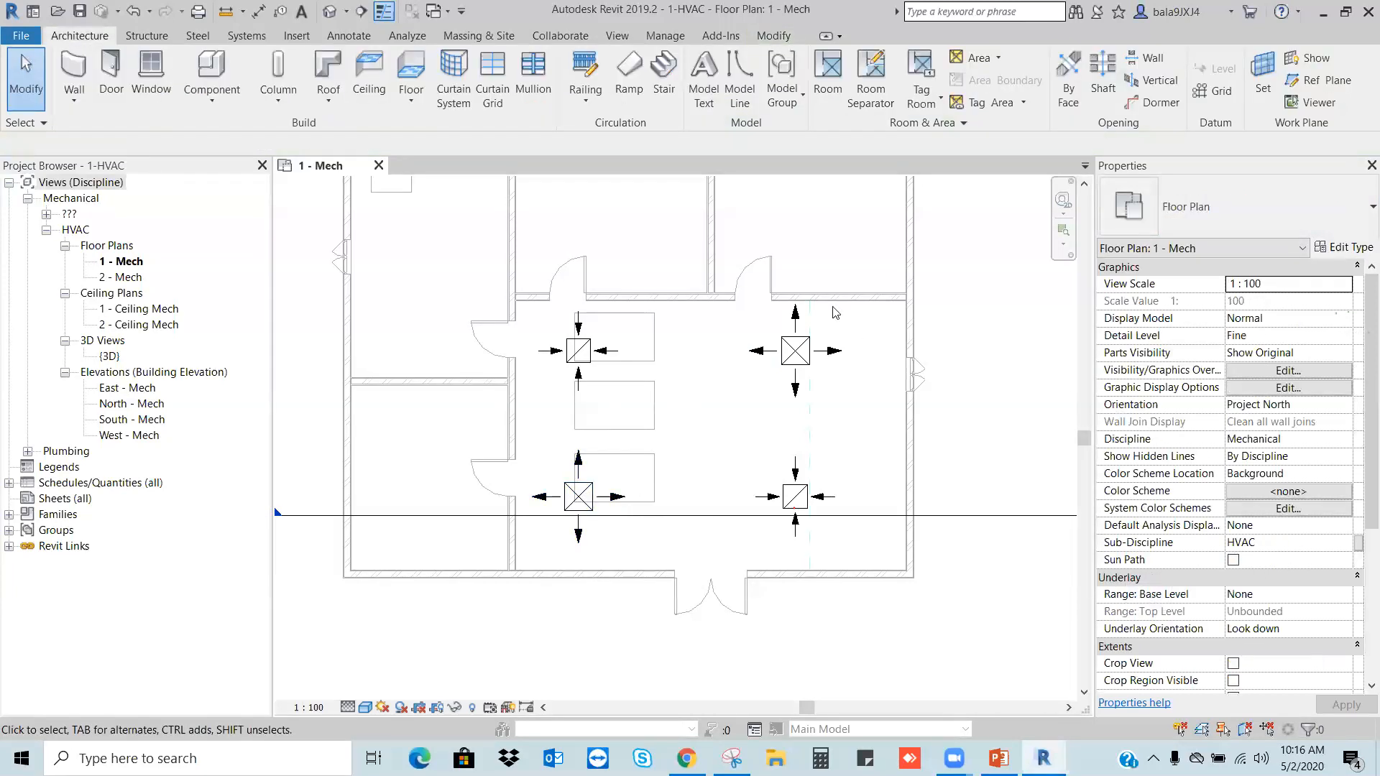
# Step: Review the type properties of the upper-right supply diffuser, including its duct and diffuser dimensions
pyautogui.click(814, 349)
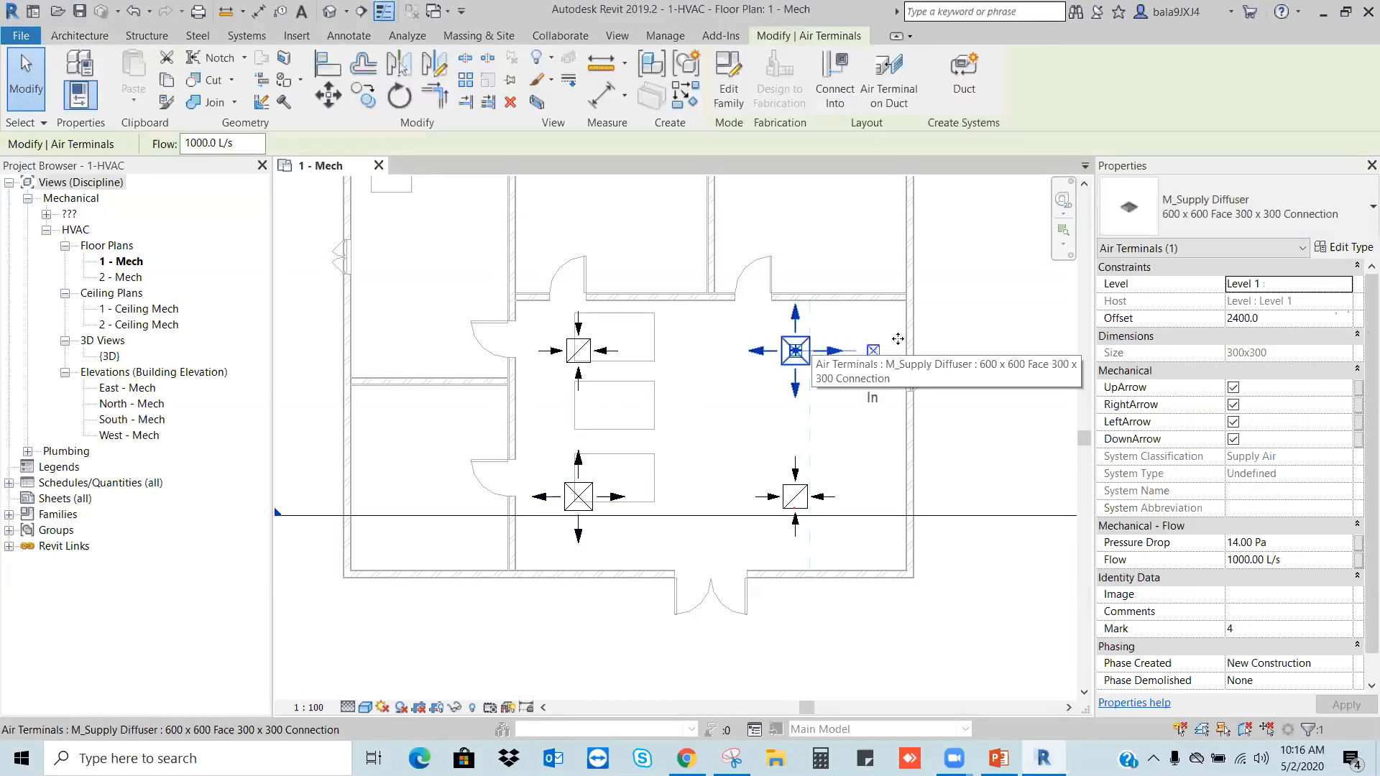
pyautogui.click(1341, 248)
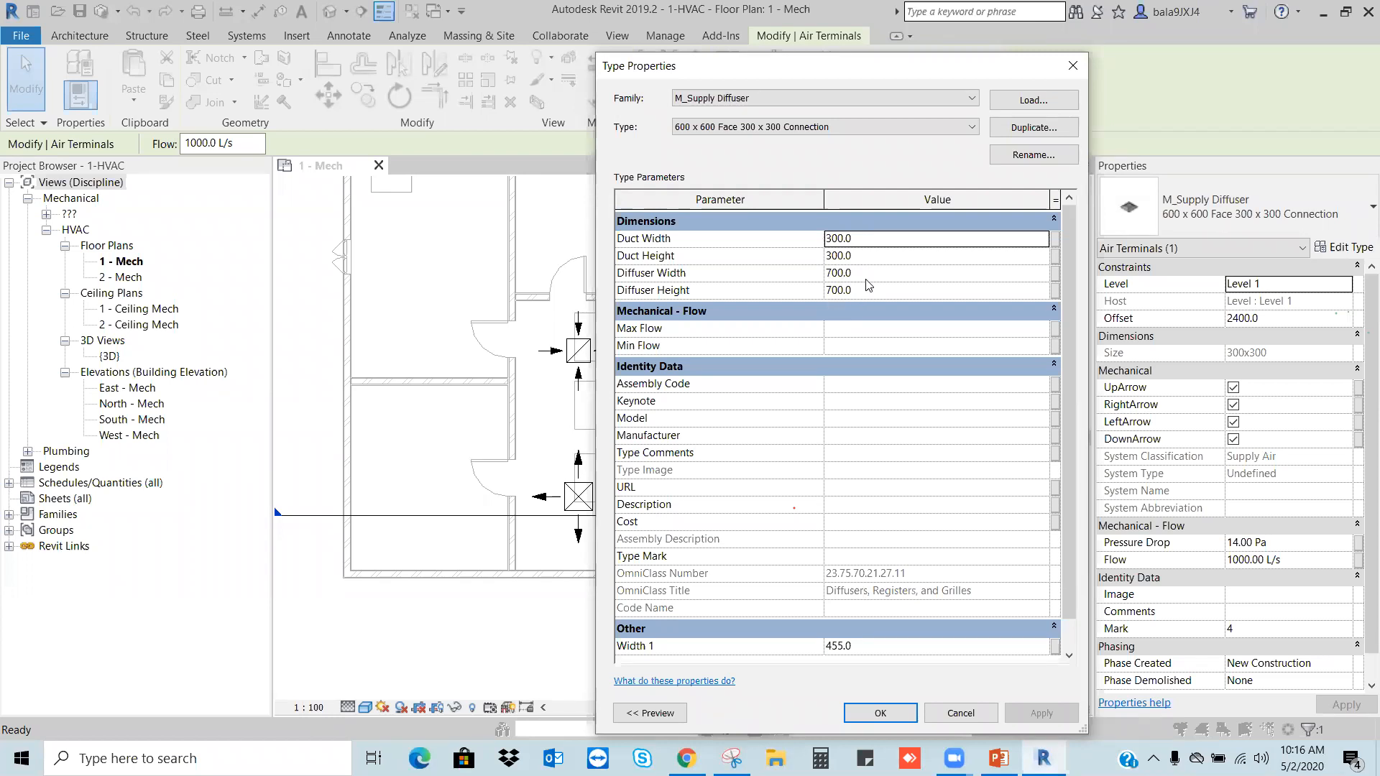
pyautogui.press('Return')
pyautogui.press('Escape')
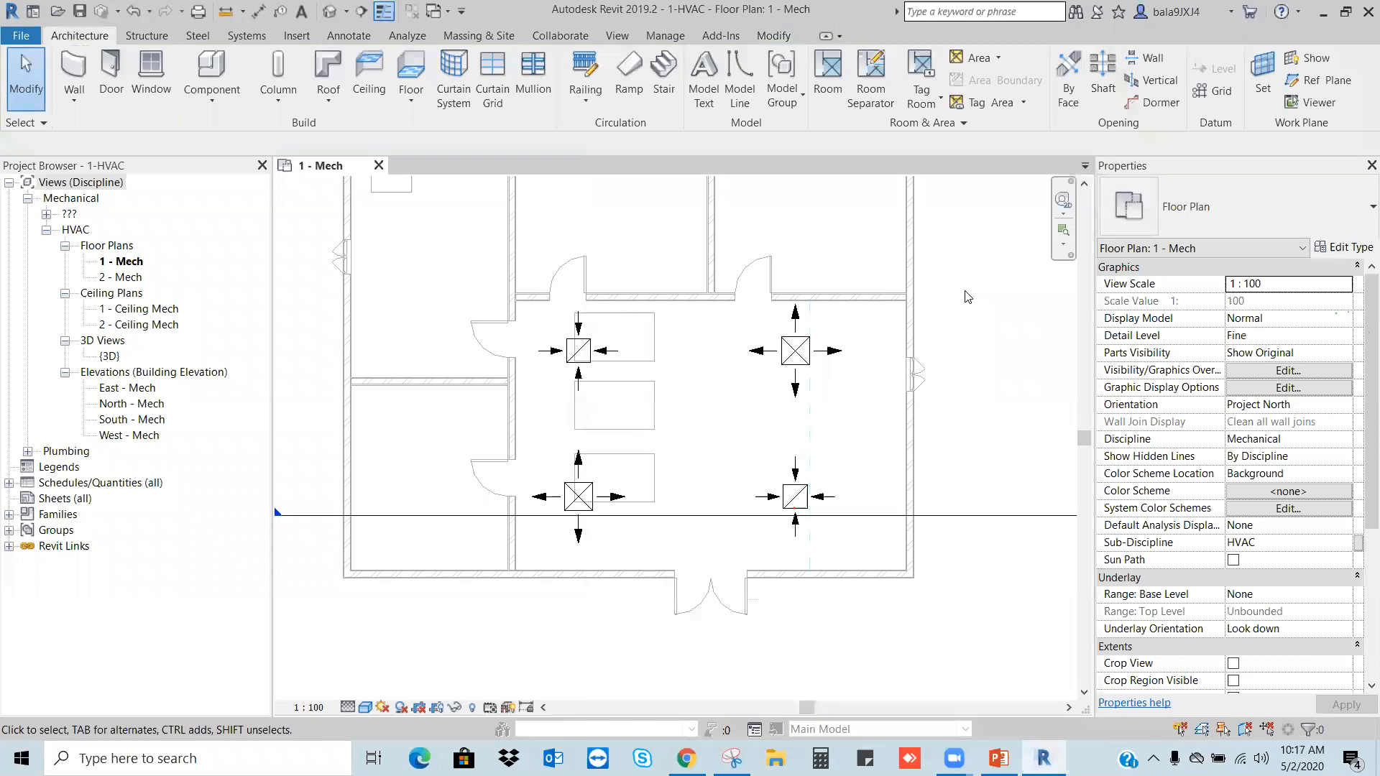
# Step: Create a new family from the generic model template in the English family templates folder
pyautogui.click(28, 38)
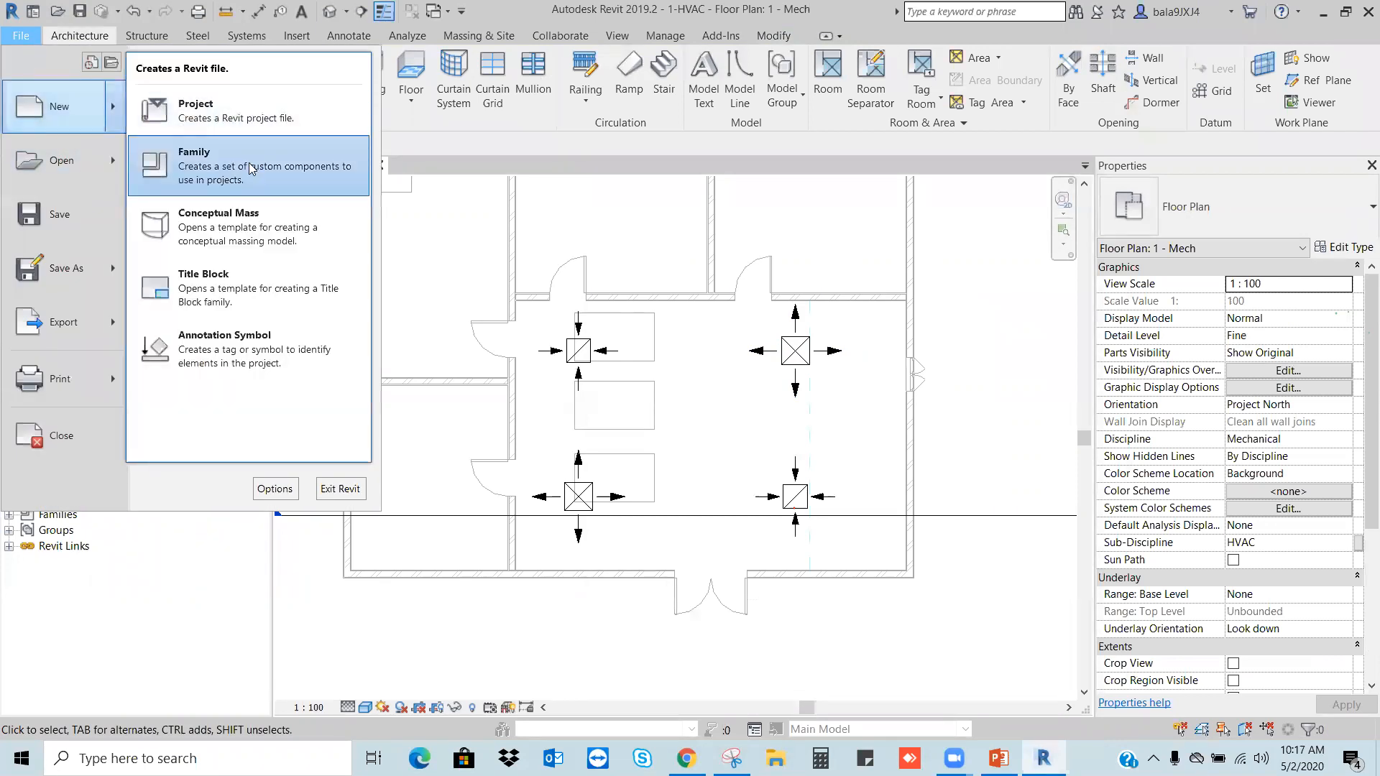
pyautogui.click(771, 285)
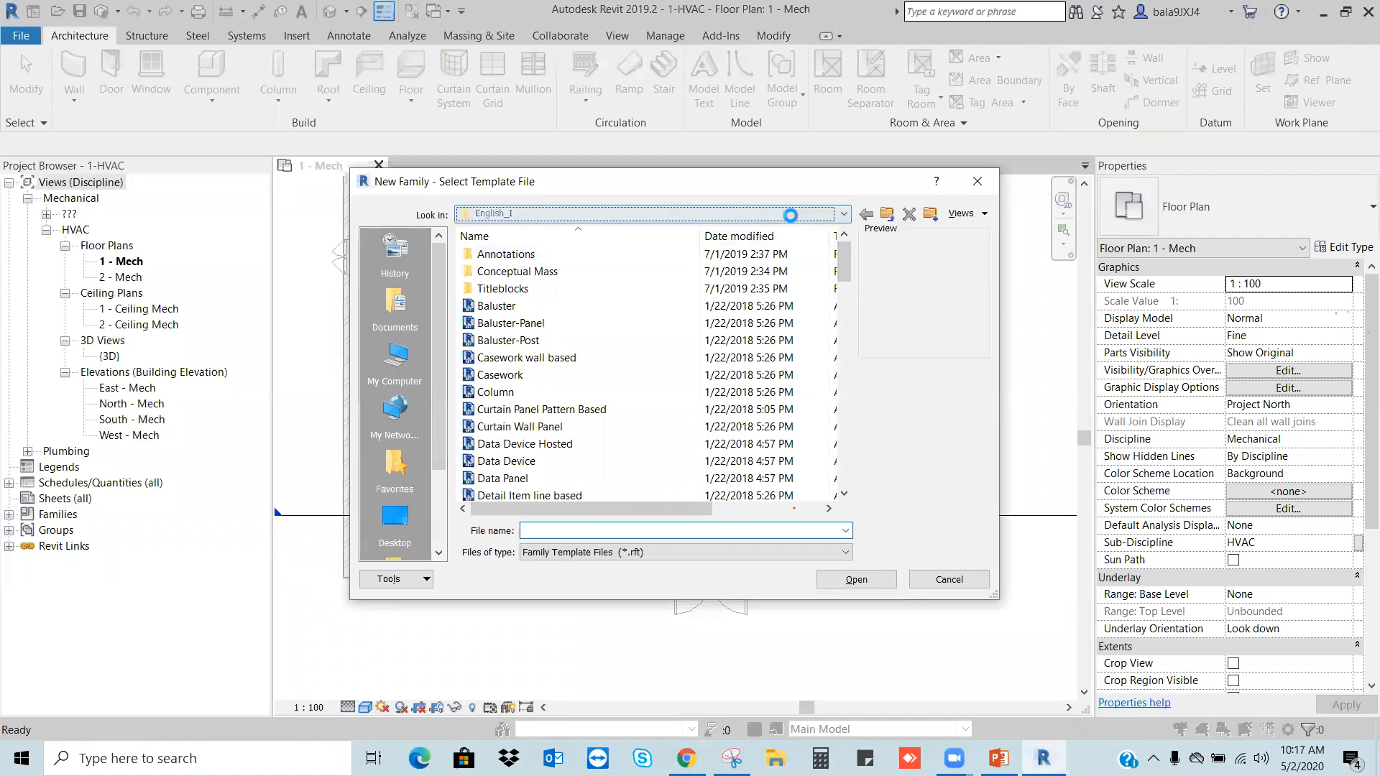
pyautogui.click(734, 214)
pyautogui.click(586, 317)
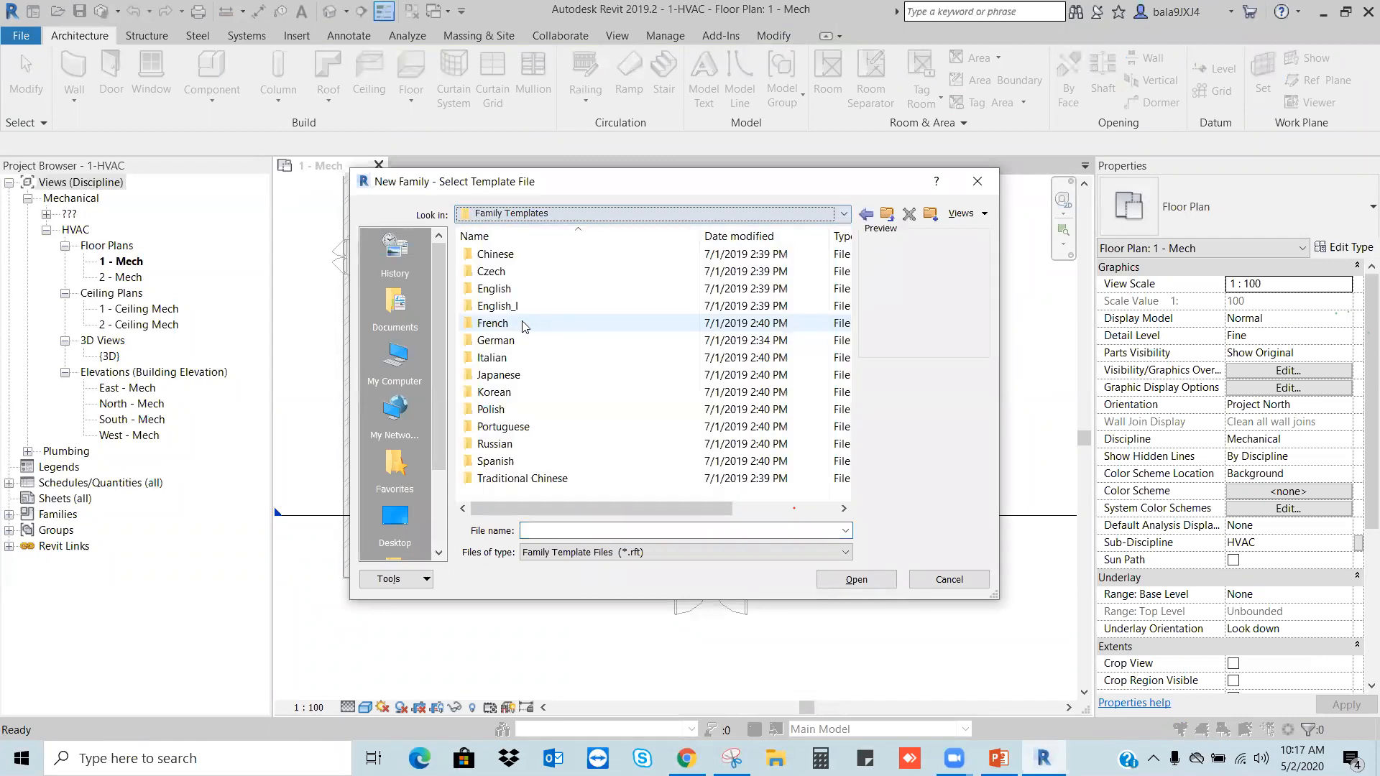
pyautogui.doubleClick(512, 290)
pyautogui.moveTo(846, 262); pyautogui.dragTo(847, 365)
pyautogui.click(575, 359)
pyautogui.click(851, 584)
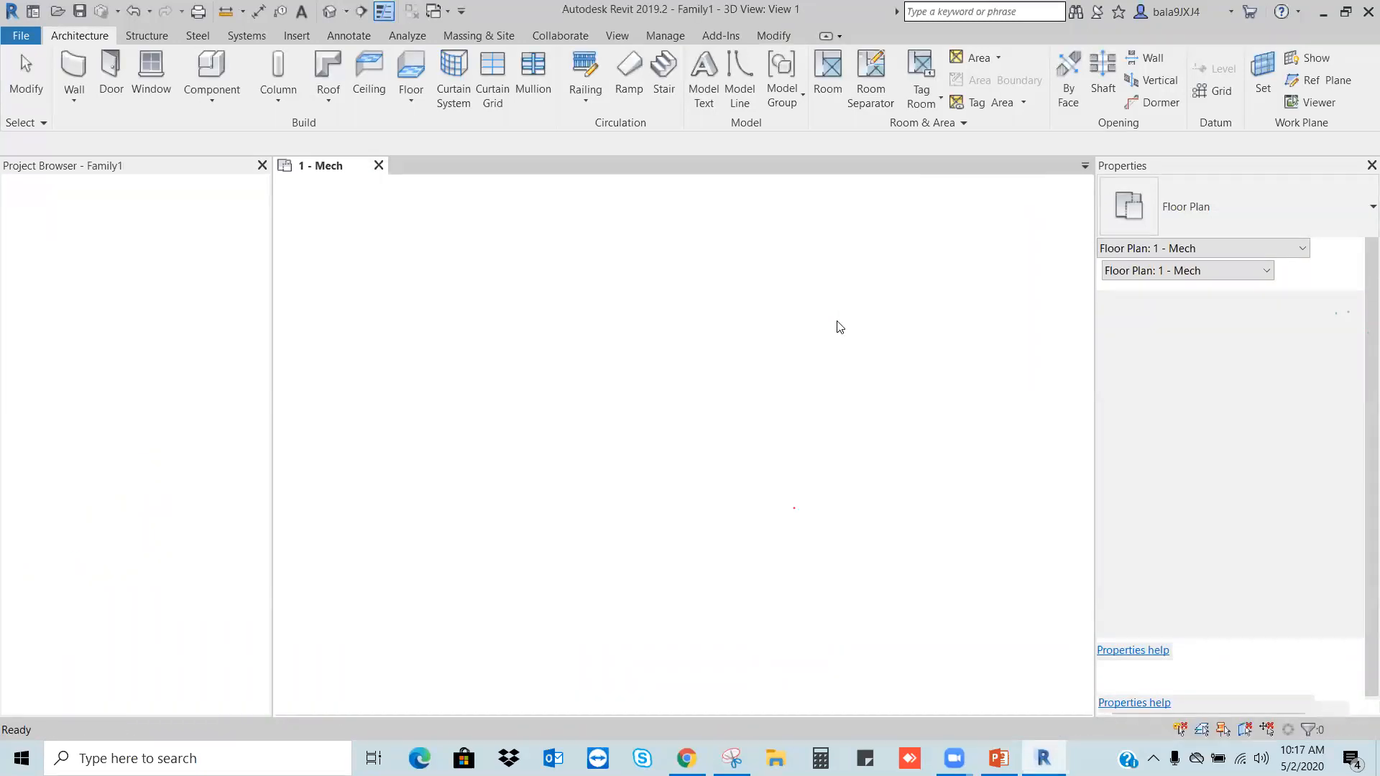
# Step: Save the new family as F-2.rfa in the Training\NSL-Online folder on drive C
pyautogui.click(21, 38)
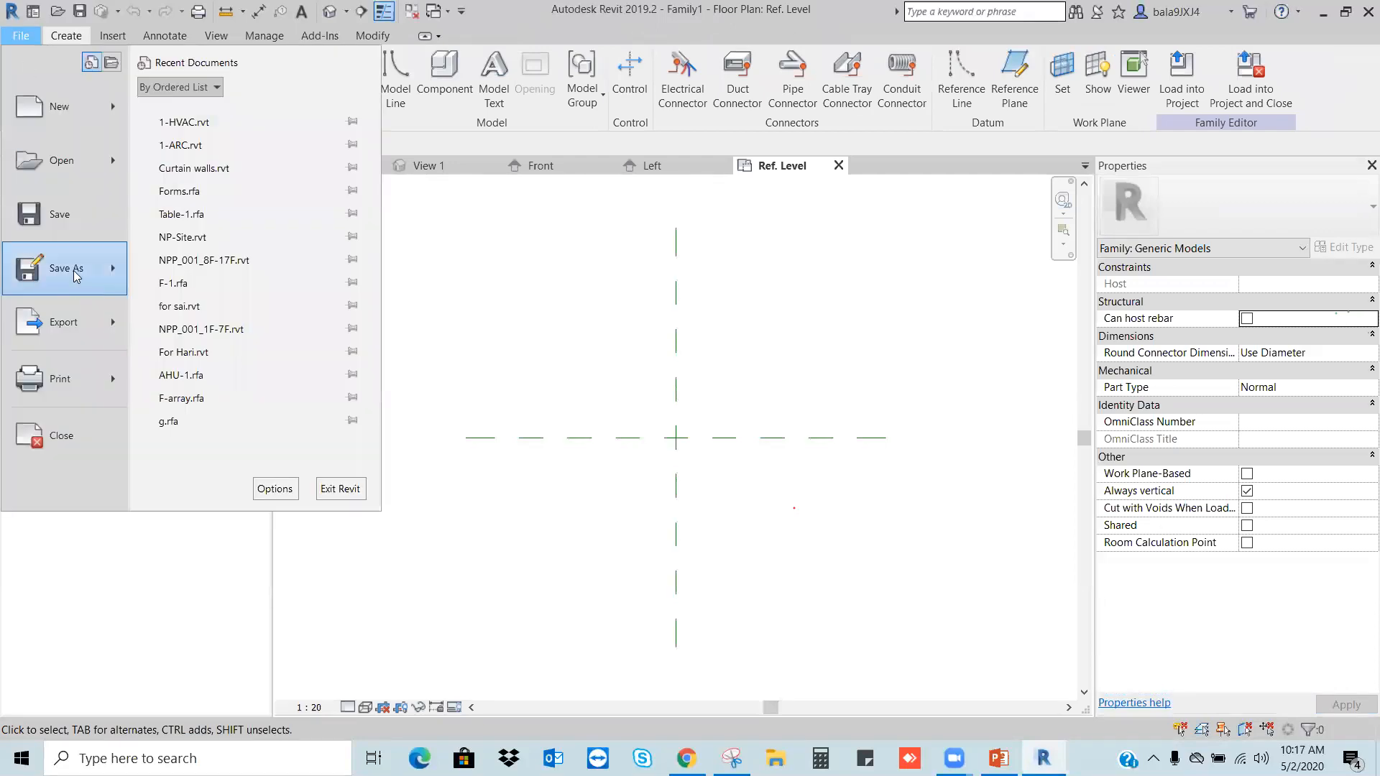
pyautogui.moveTo(75, 276)
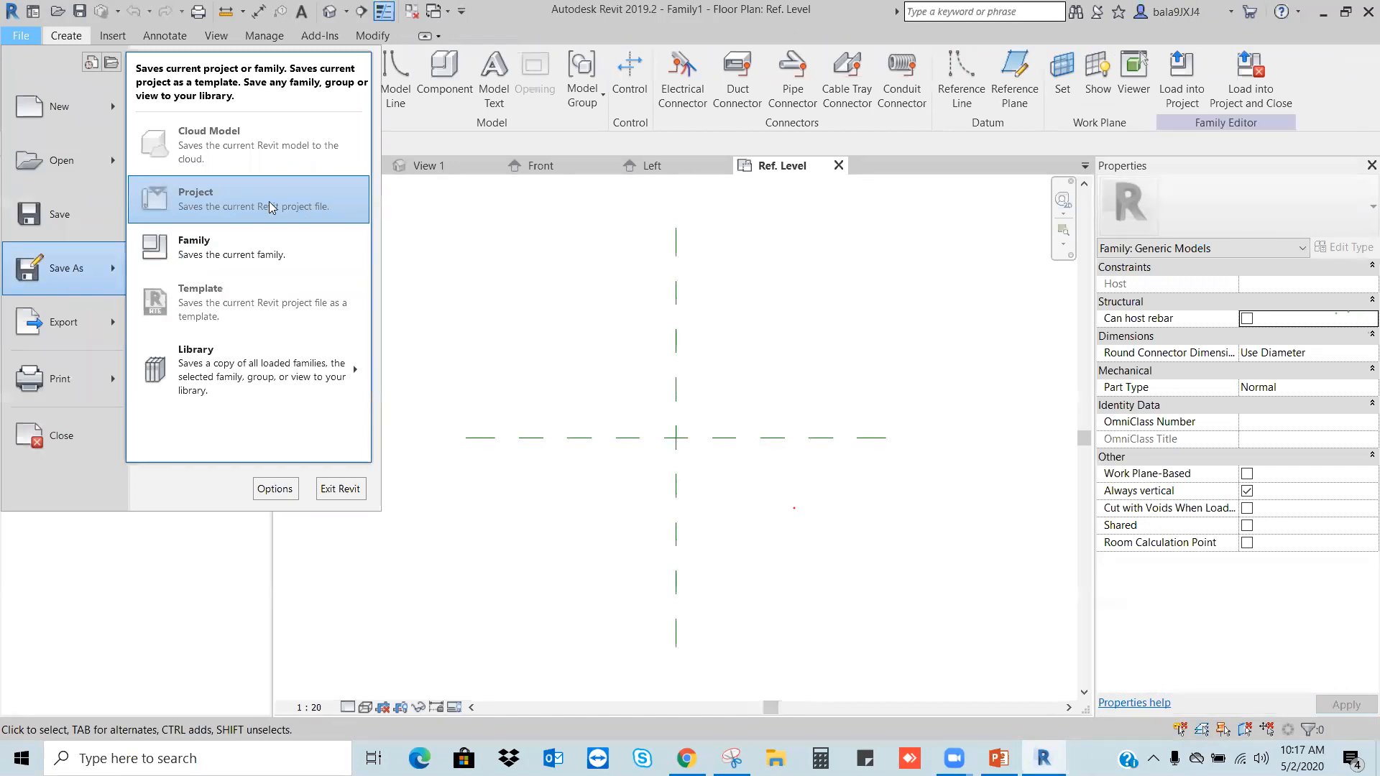
pyautogui.click(237, 246)
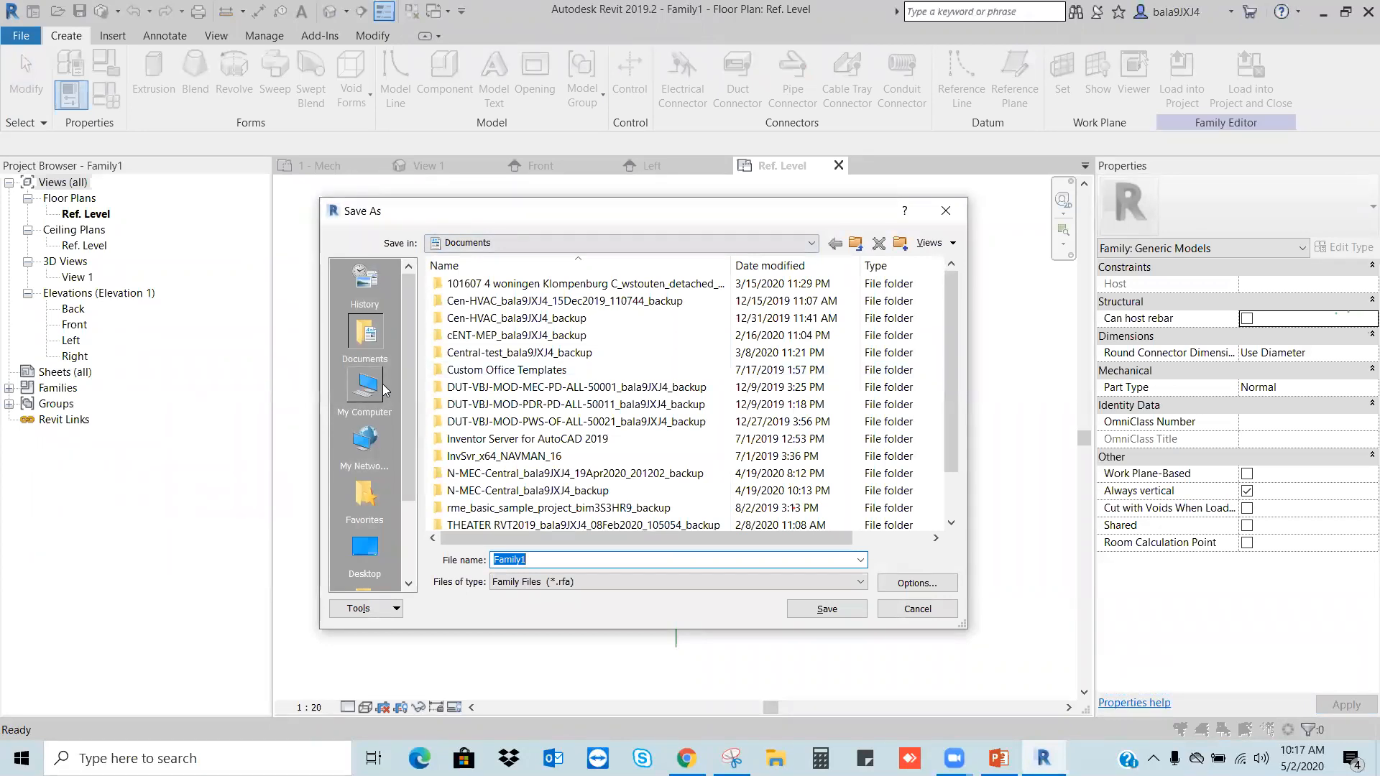
pyautogui.click(383, 389)
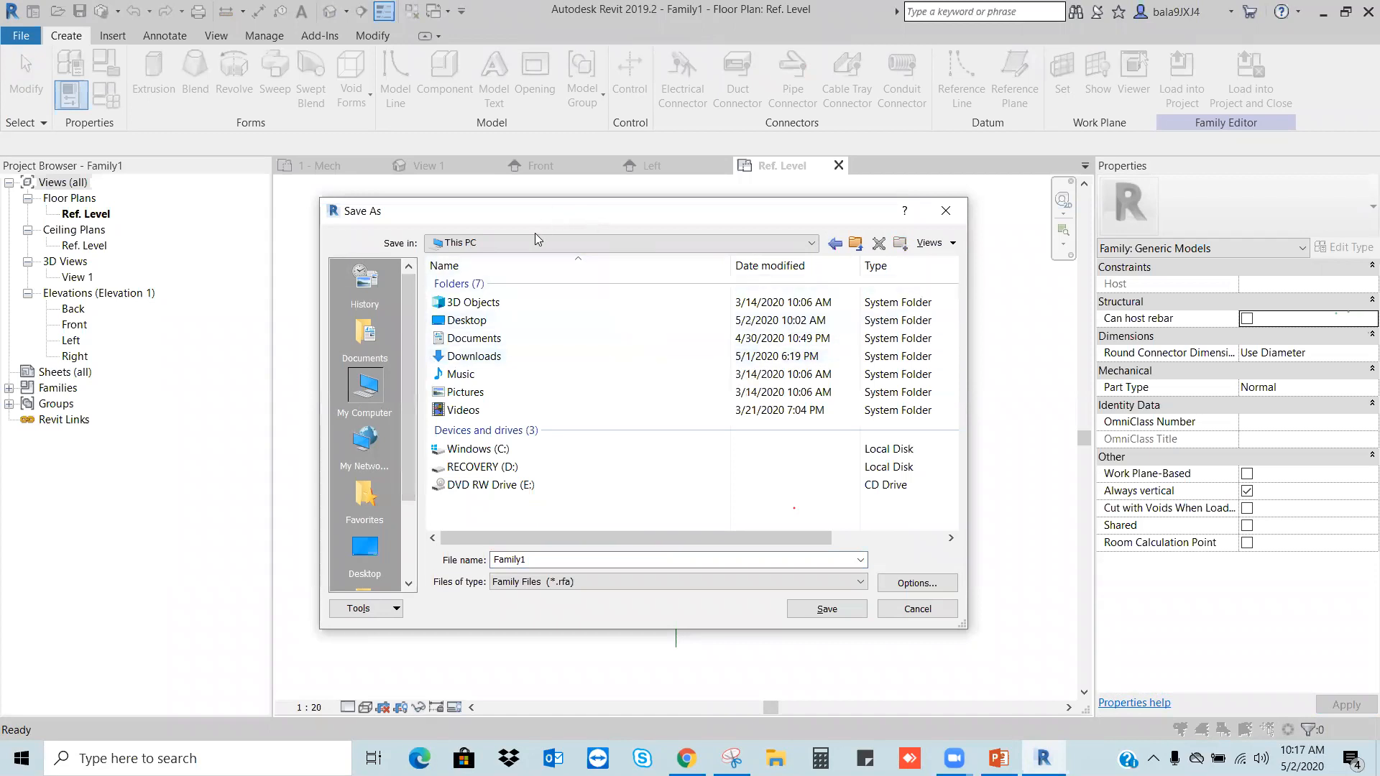
pyautogui.doubleClick(511, 452)
pyautogui.moveTo(958, 381); pyautogui.dragTo(957, 449)
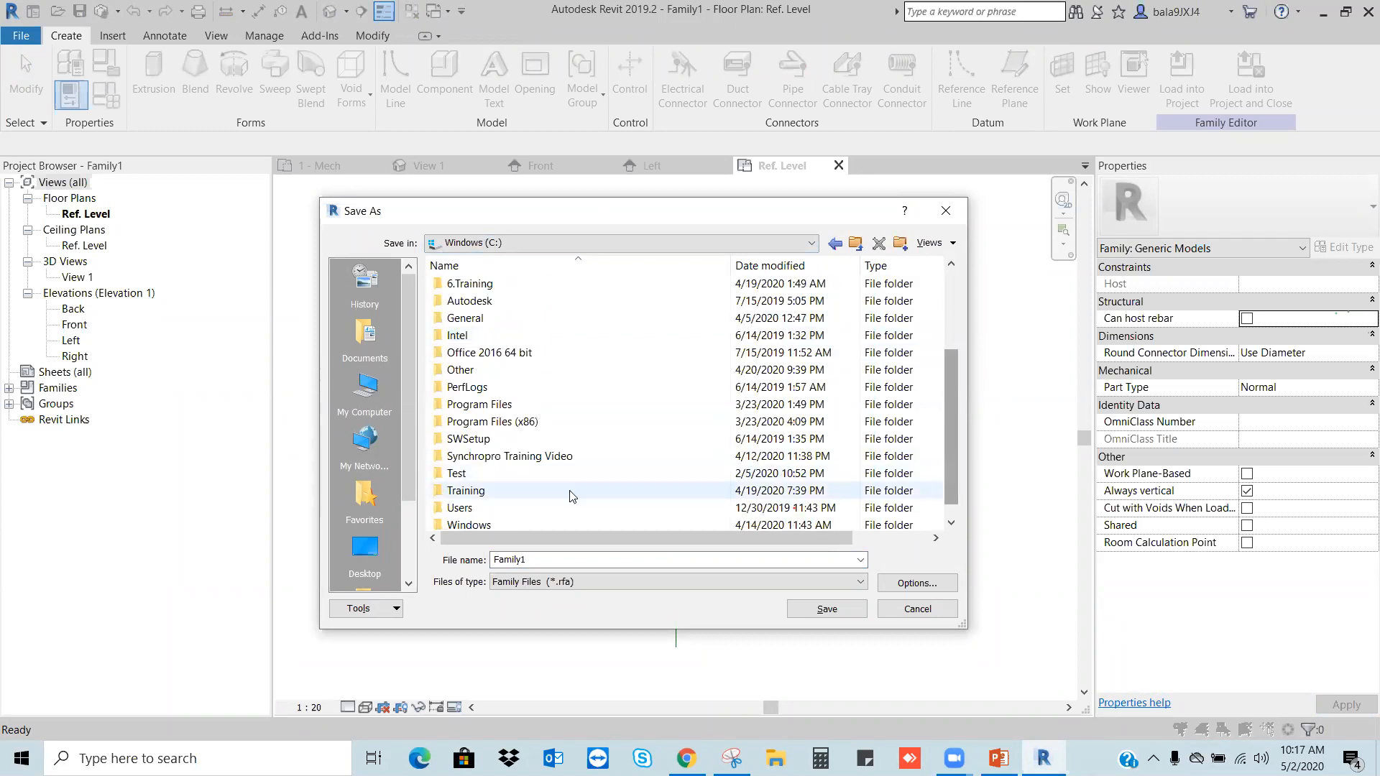
pyautogui.doubleClick(503, 490)
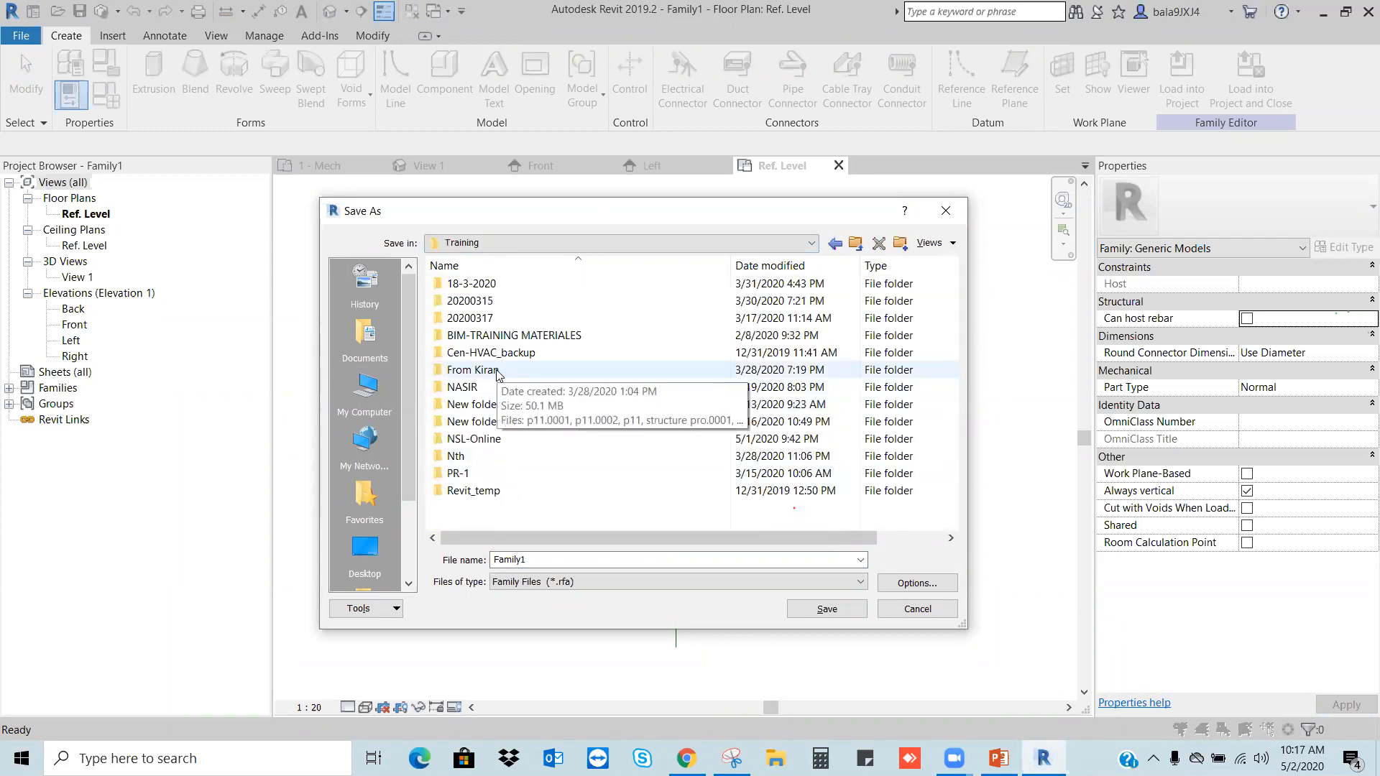
pyautogui.click(495, 440)
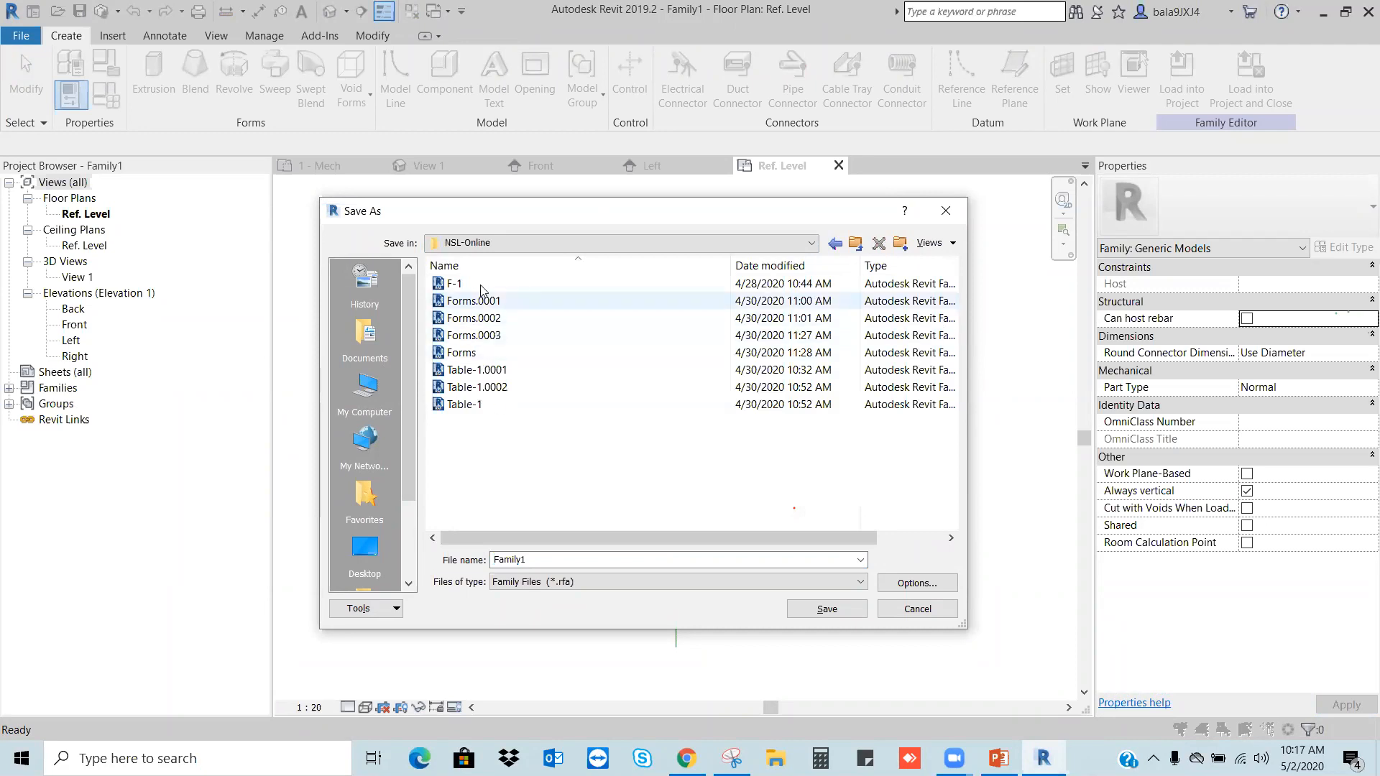
pyautogui.click(458, 283)
pyautogui.click(503, 559)
pyautogui.click(504, 559)
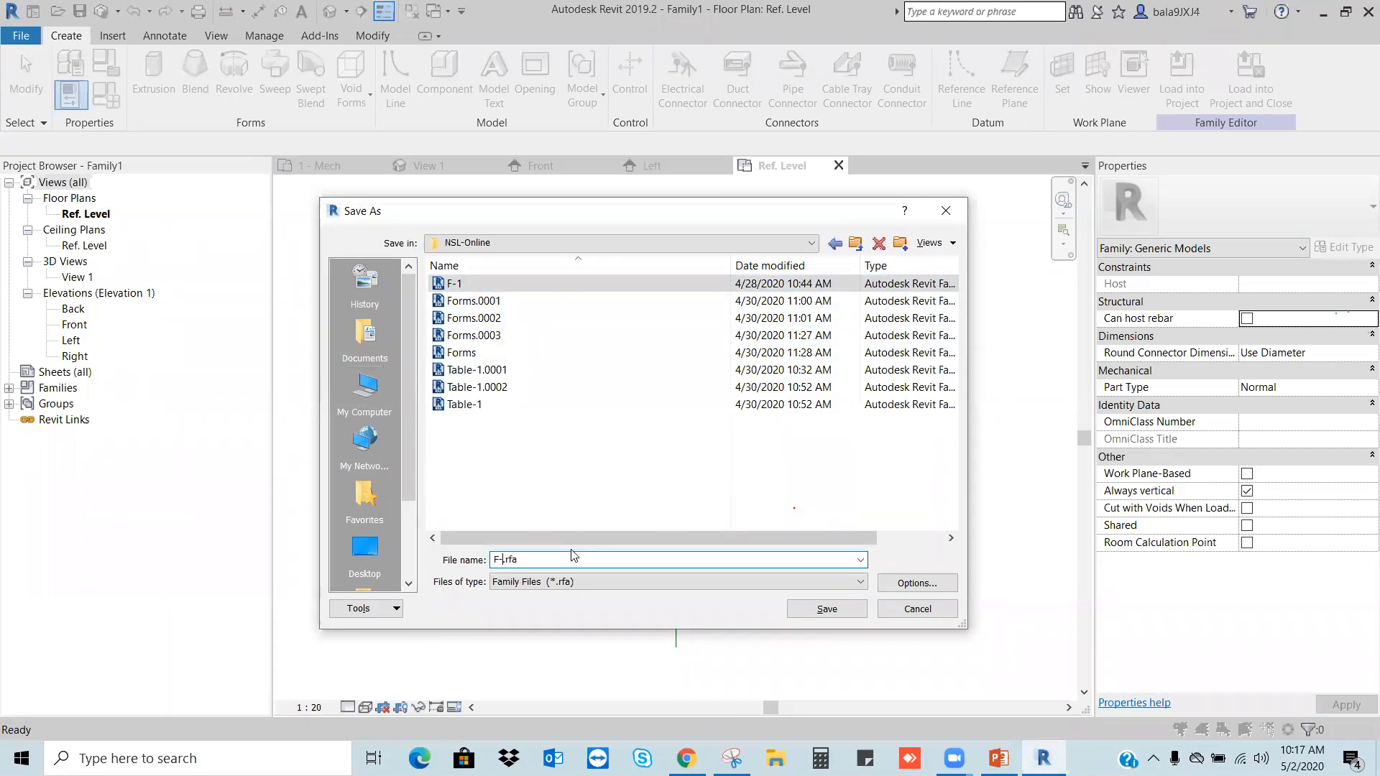
pyautogui.click(846, 611)
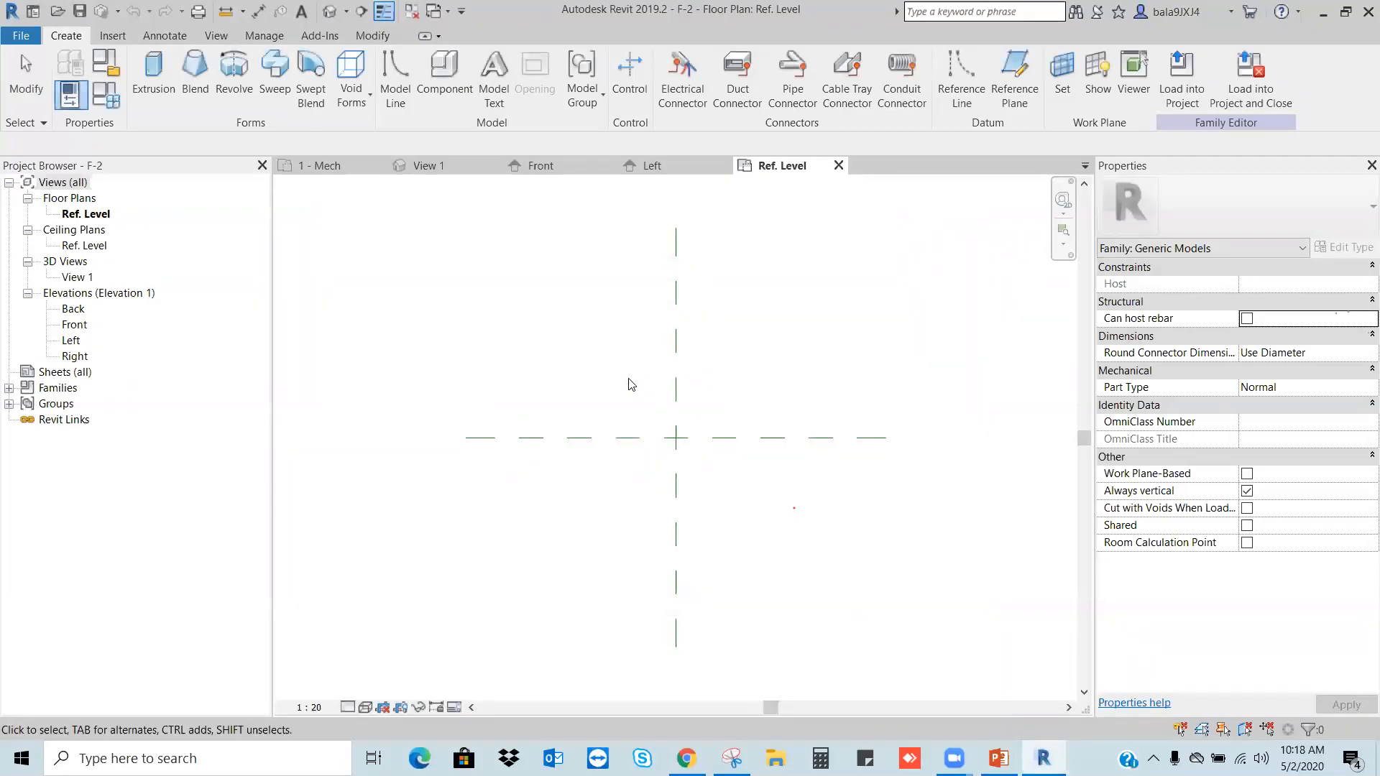
# Step: Set the Ref. Level view's detail level to Fine and change its visual style
pyautogui.click(348, 708)
pyautogui.click(365, 689)
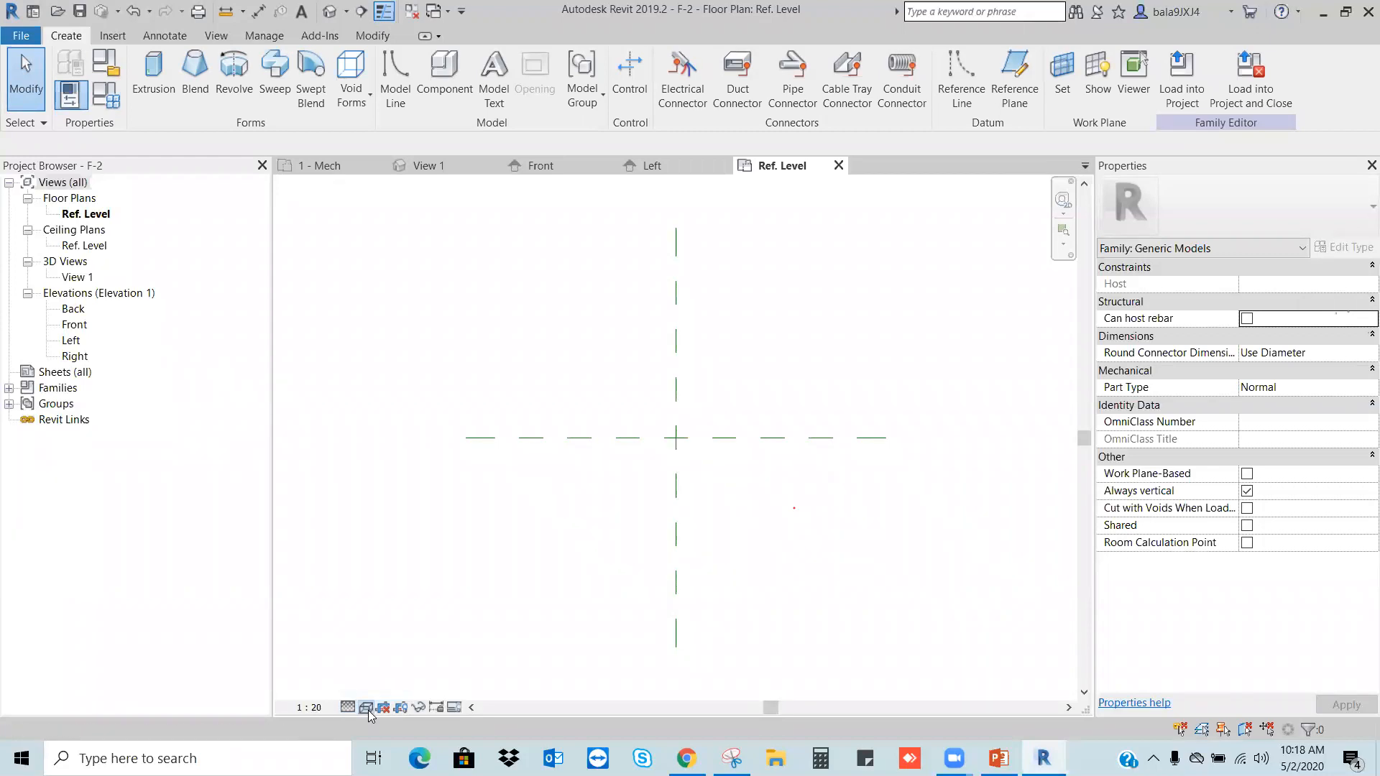
pyautogui.click(365, 707)
pyautogui.click(411, 636)
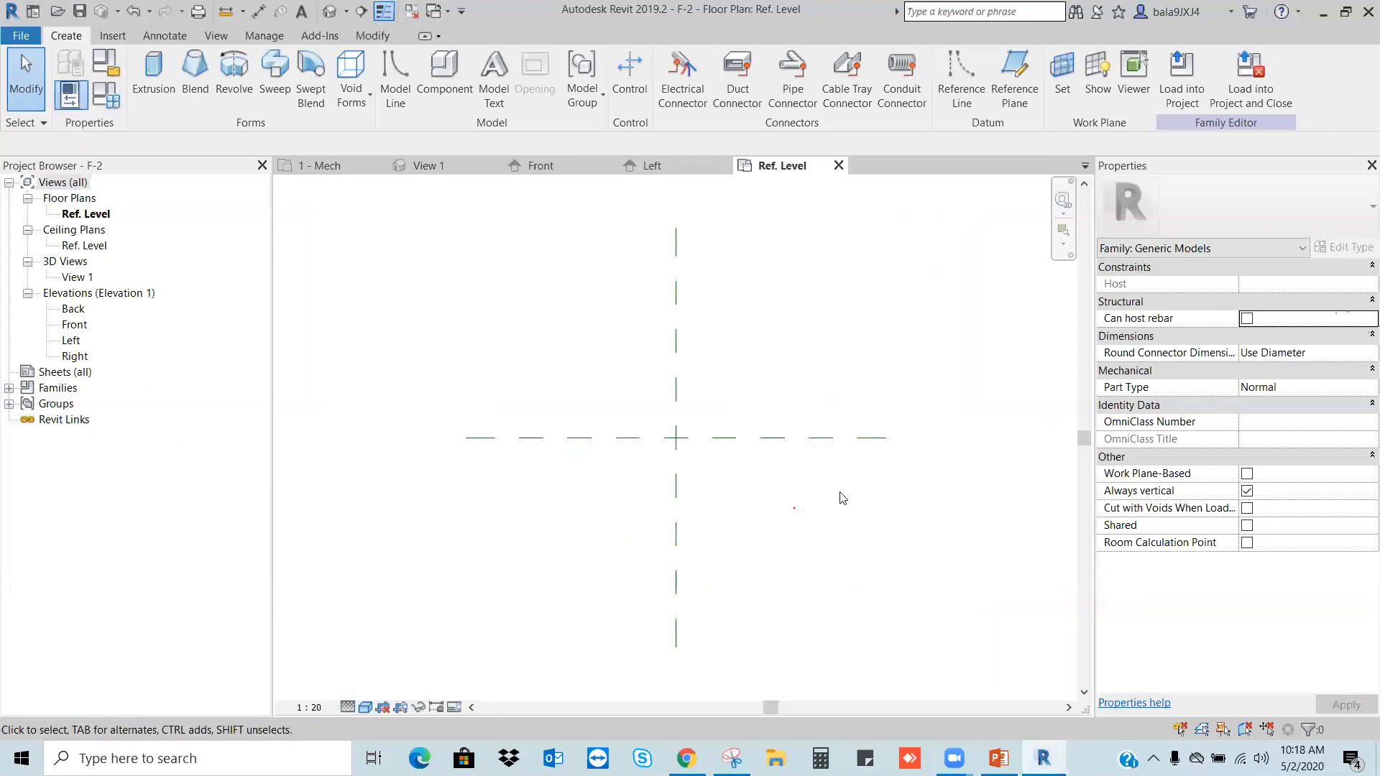
pyautogui.click(795, 507)
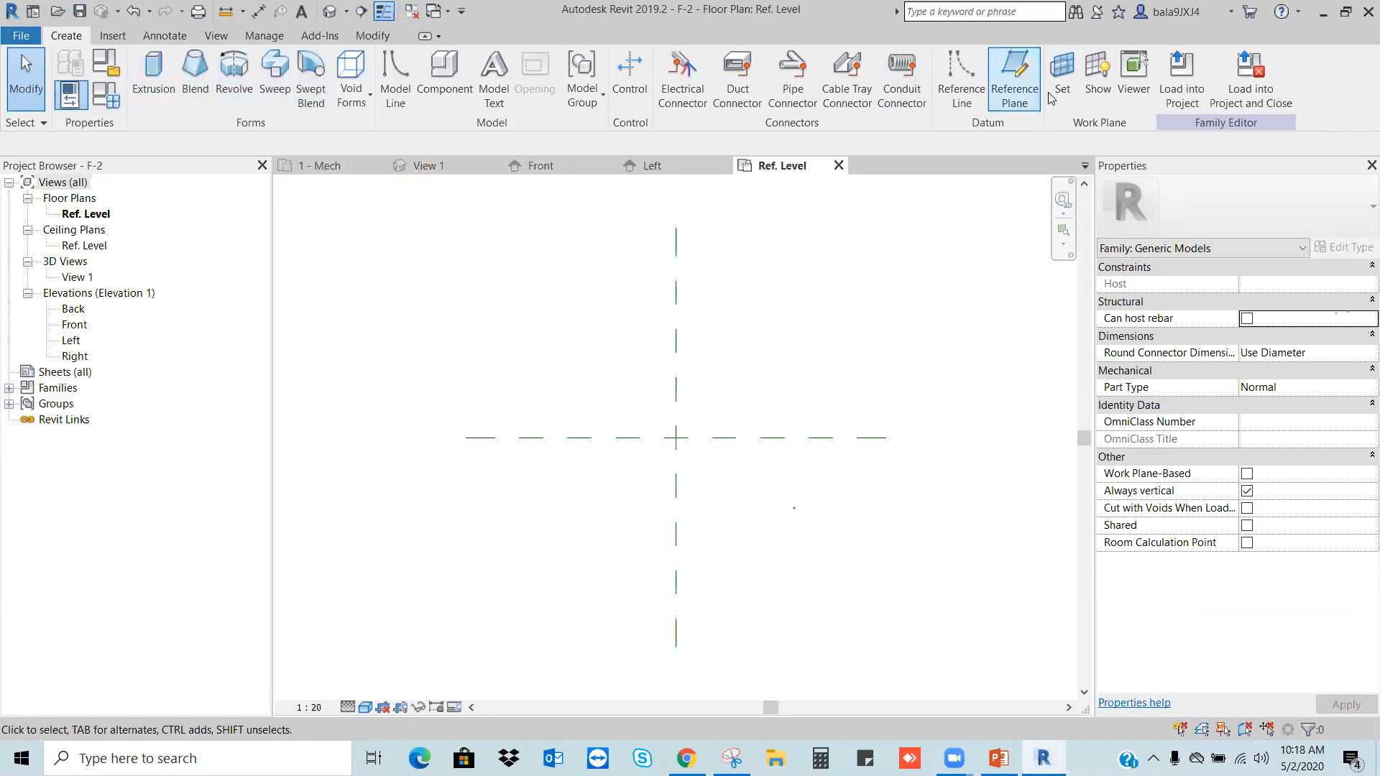
# Step: Draw a vertical reference plane on each side of the vertical centre plane, the left one about 794 mm from it
pyautogui.click(1015, 74)
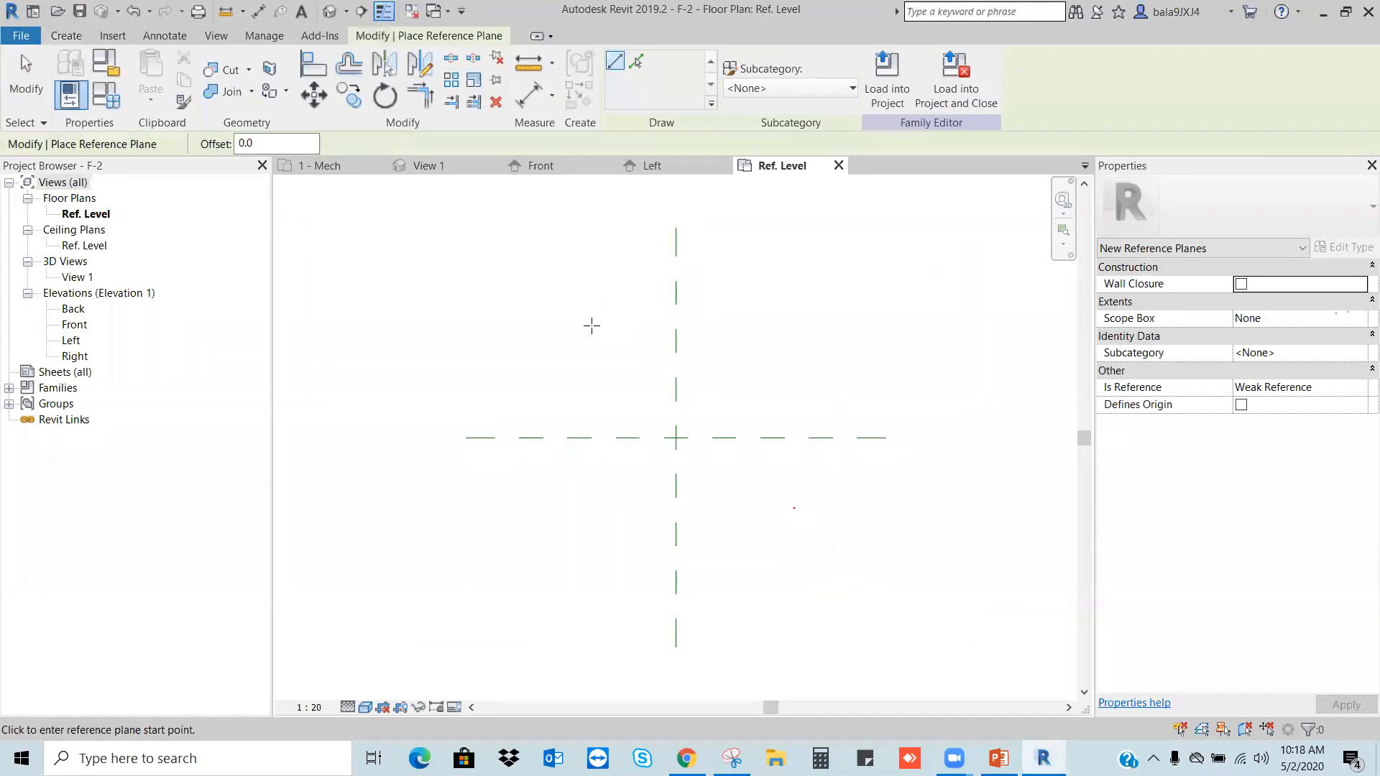
pyautogui.click(591, 326)
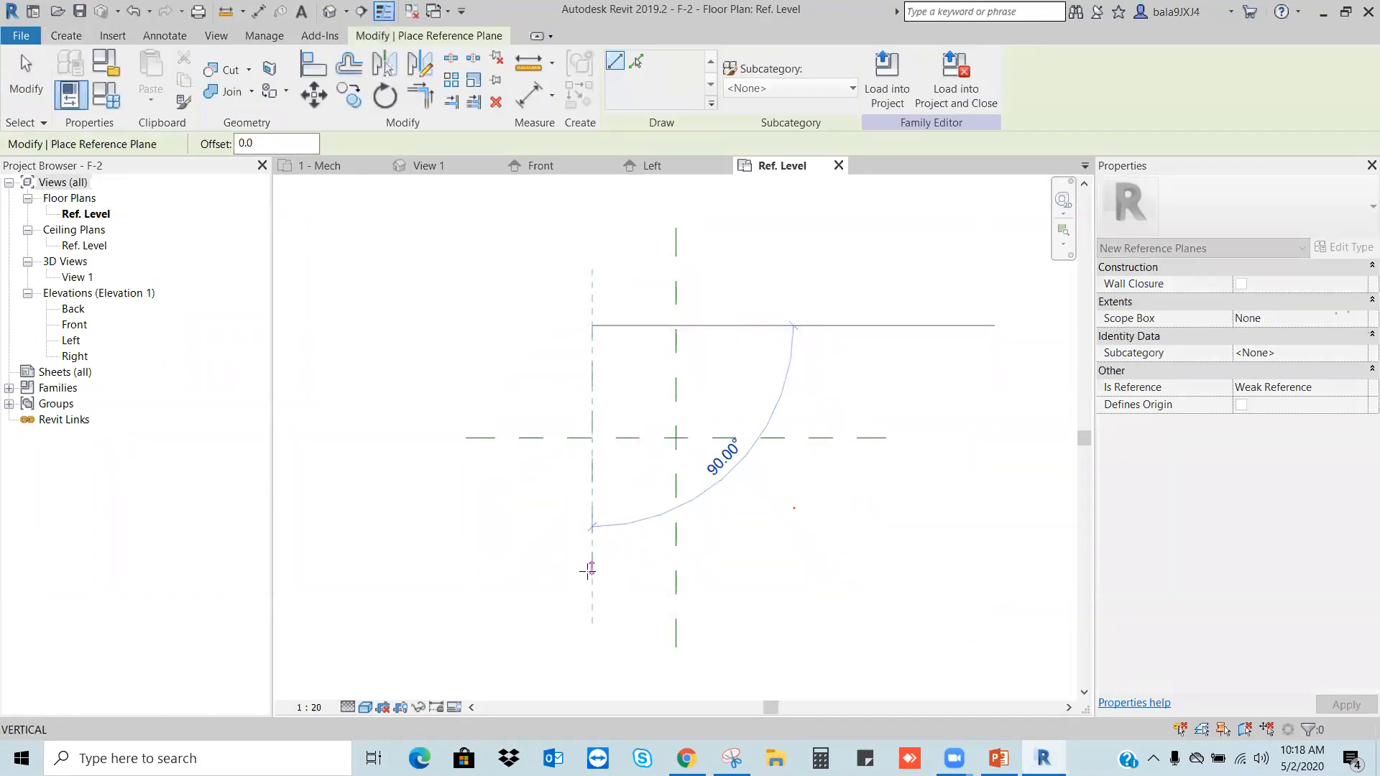
pyautogui.click(591, 572)
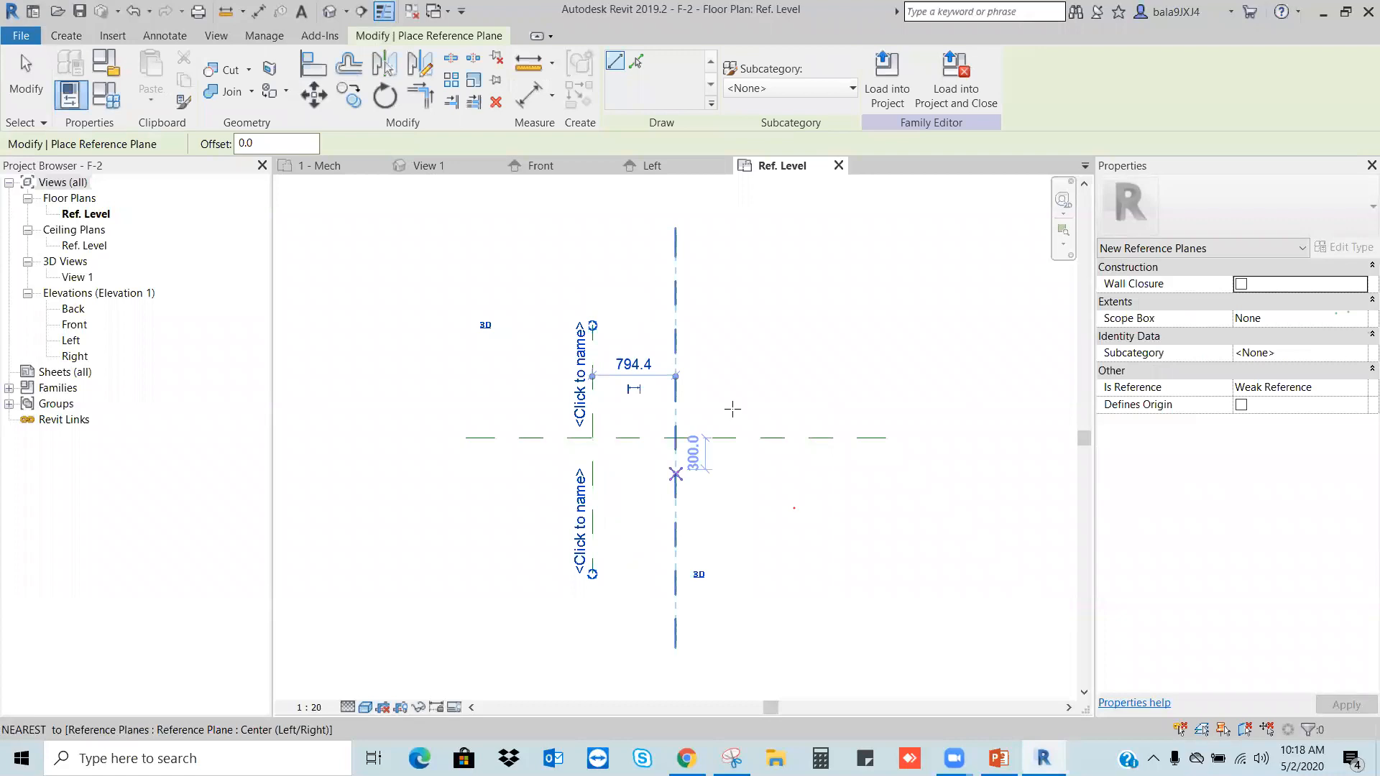
pyautogui.click(749, 325)
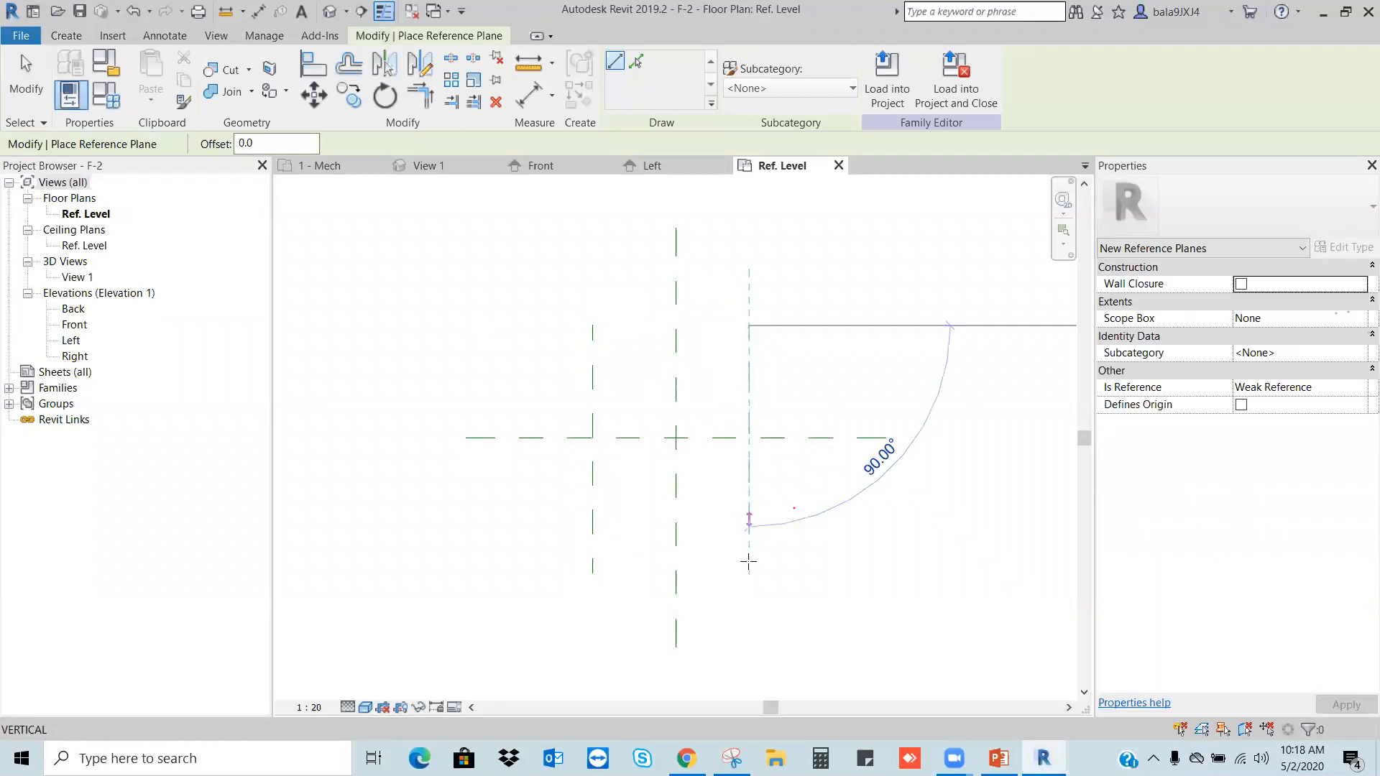
pyautogui.click(749, 581)
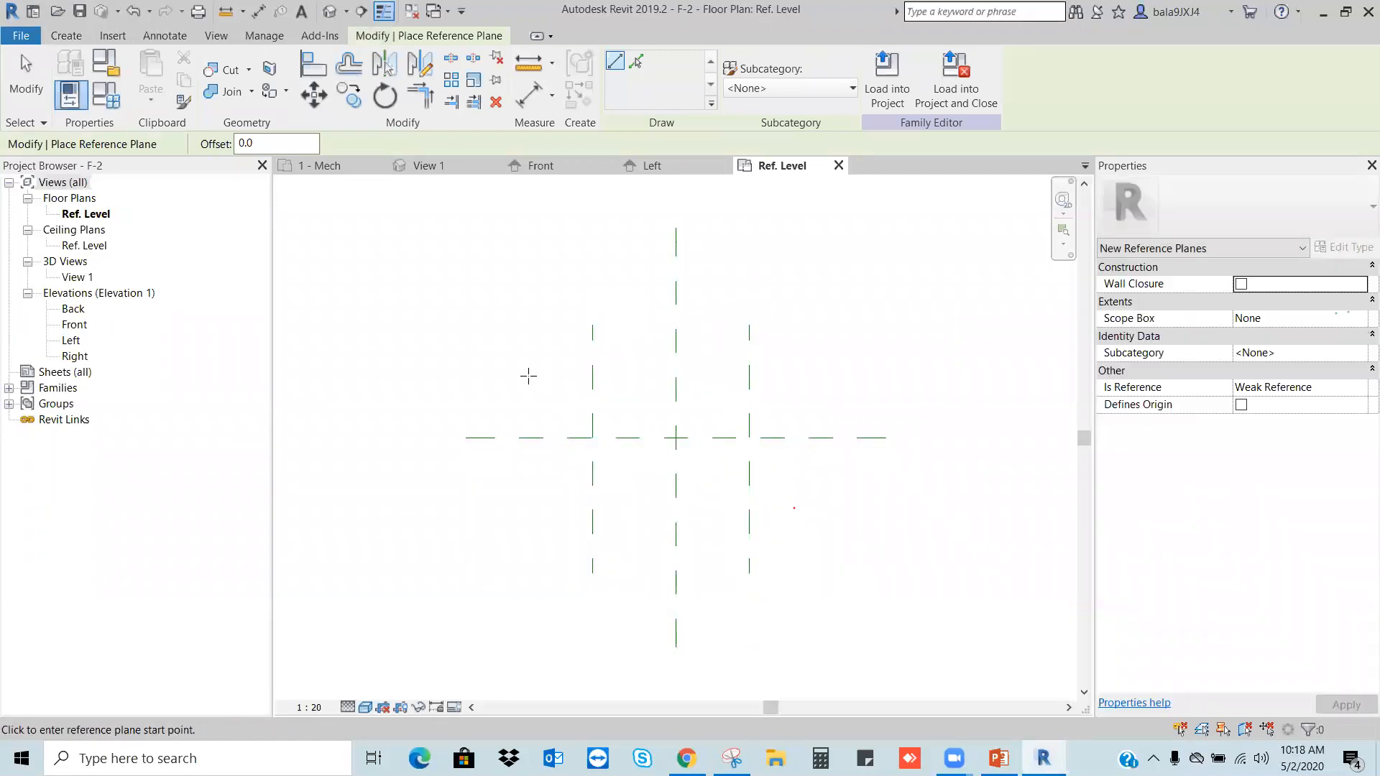
# Step: Draw two horizontal reference planes, about 586 mm above and about 500 mm below the horizontal centre plane
pyautogui.click(528, 376)
pyautogui.click(853, 375)
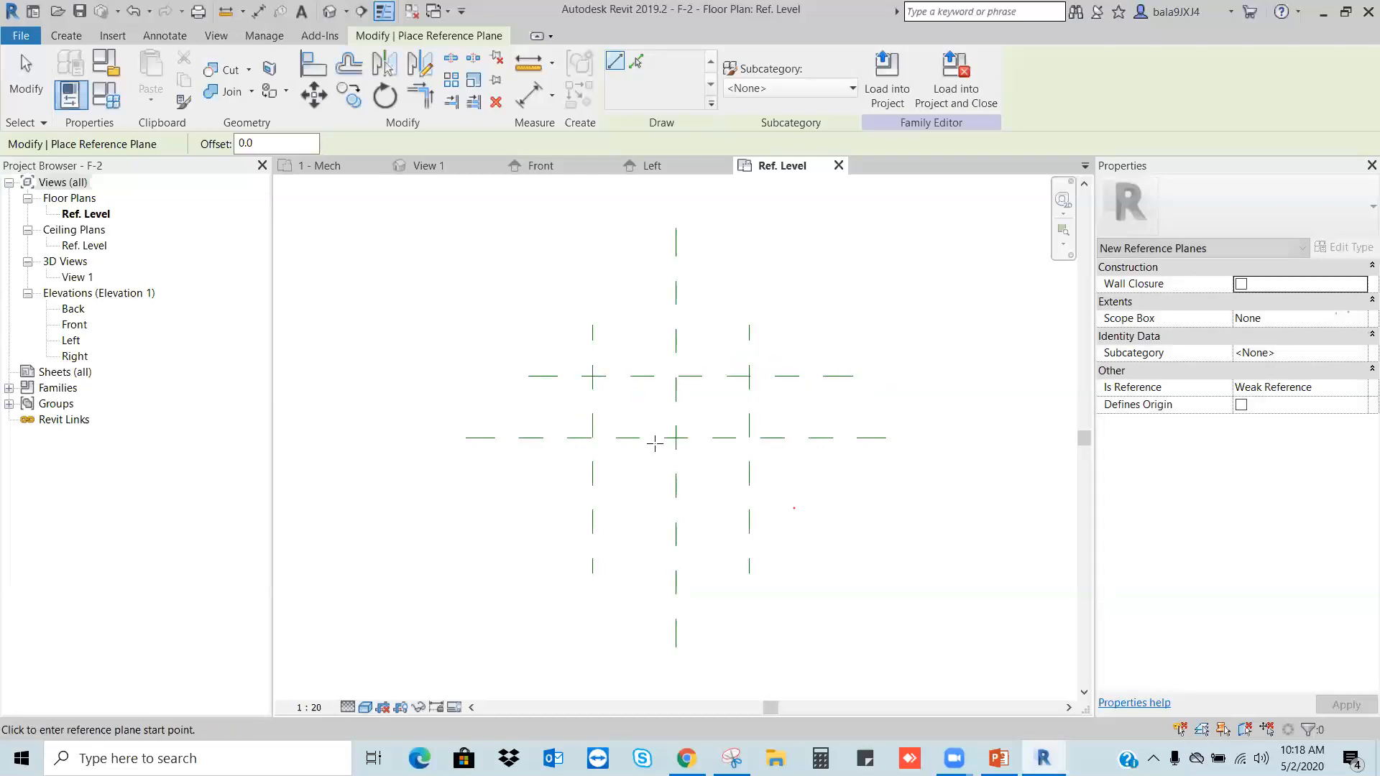
pyautogui.click(471, 490)
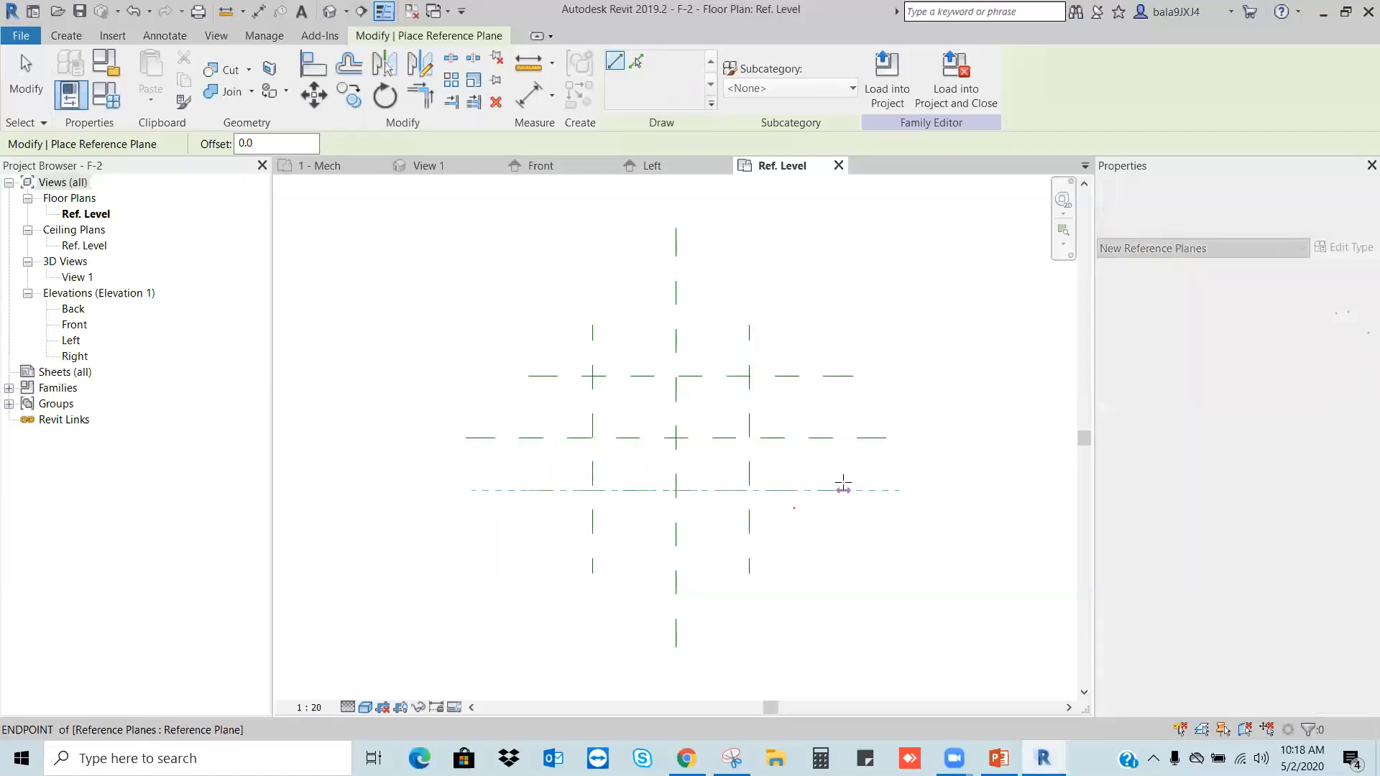
pyautogui.click(843, 490)
pyautogui.press('Escape')
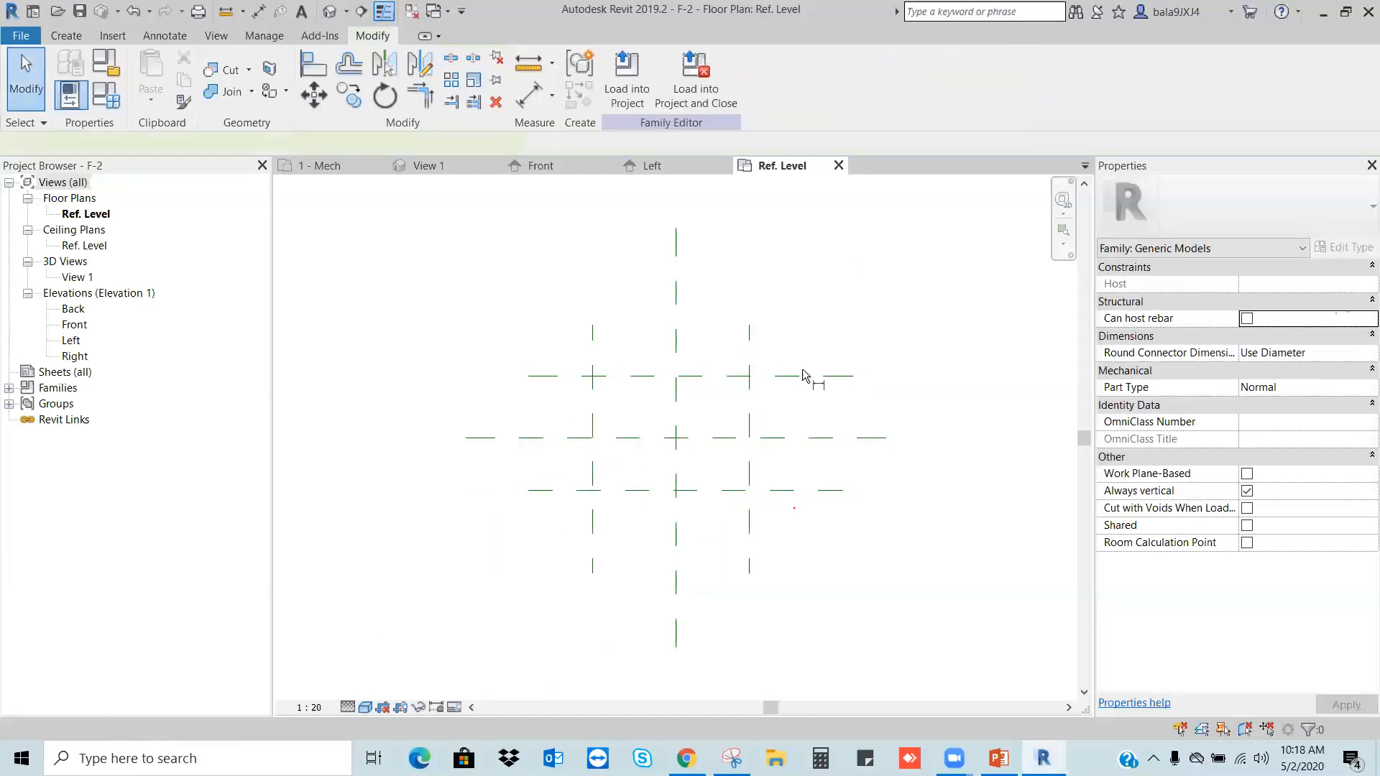
# Step: Dimension the three horizontal reference planes in one aligned string beside the planes and make the spacing equal
pyautogui.click(803, 375)
pyautogui.click(810, 490)
pyautogui.click(815, 437)
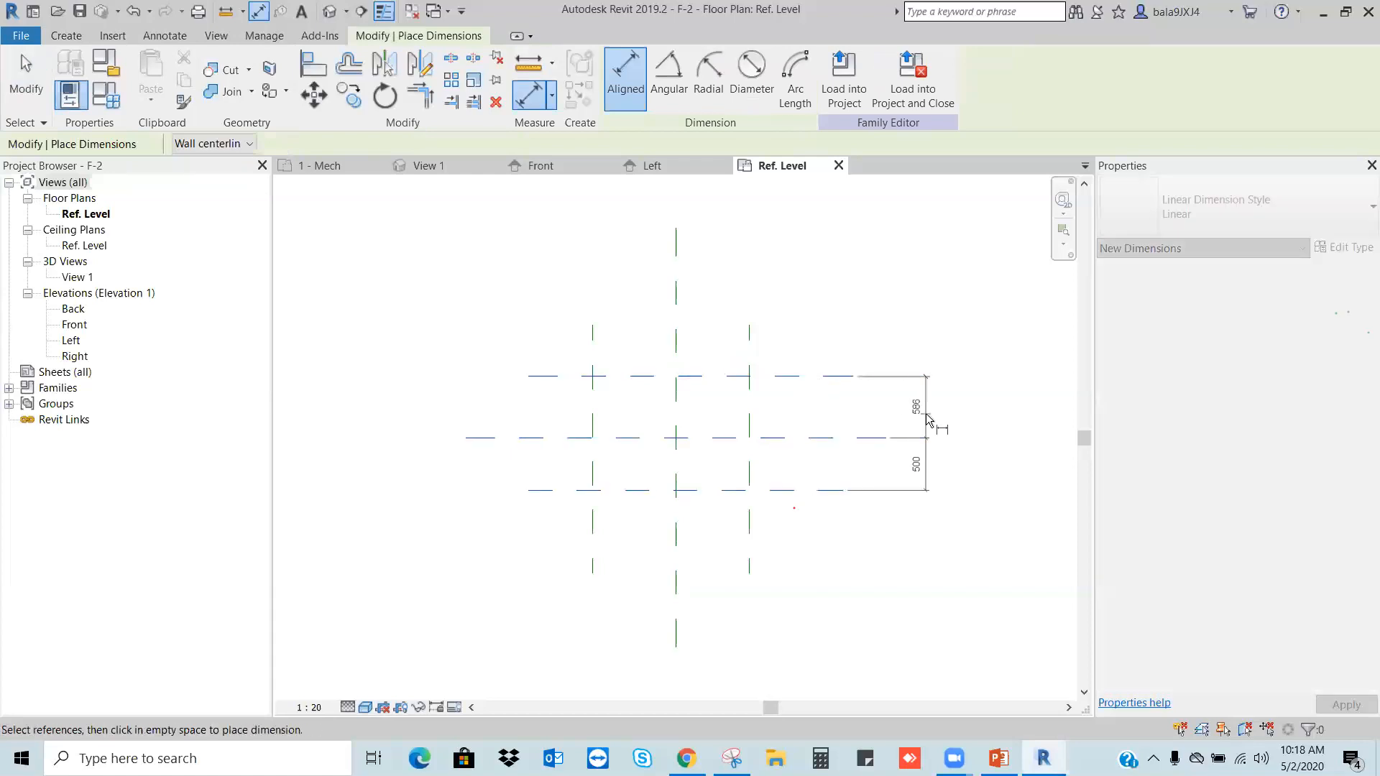
pyautogui.click(937, 425)
pyautogui.click(962, 438)
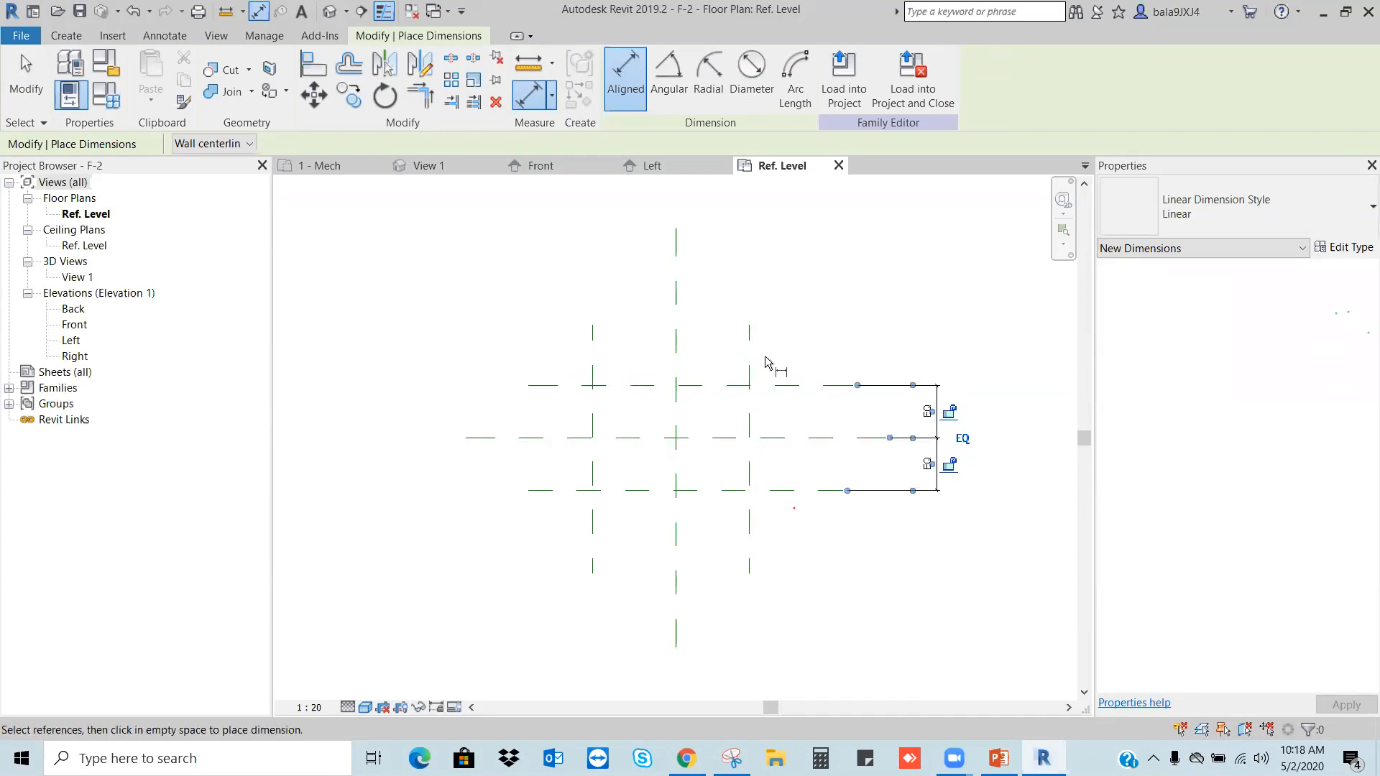
# Step: Dimension the three vertical reference planes in one aligned string above the planes and make the spacing equal
pyautogui.click(750, 360)
pyautogui.click(593, 375)
pyautogui.click(677, 355)
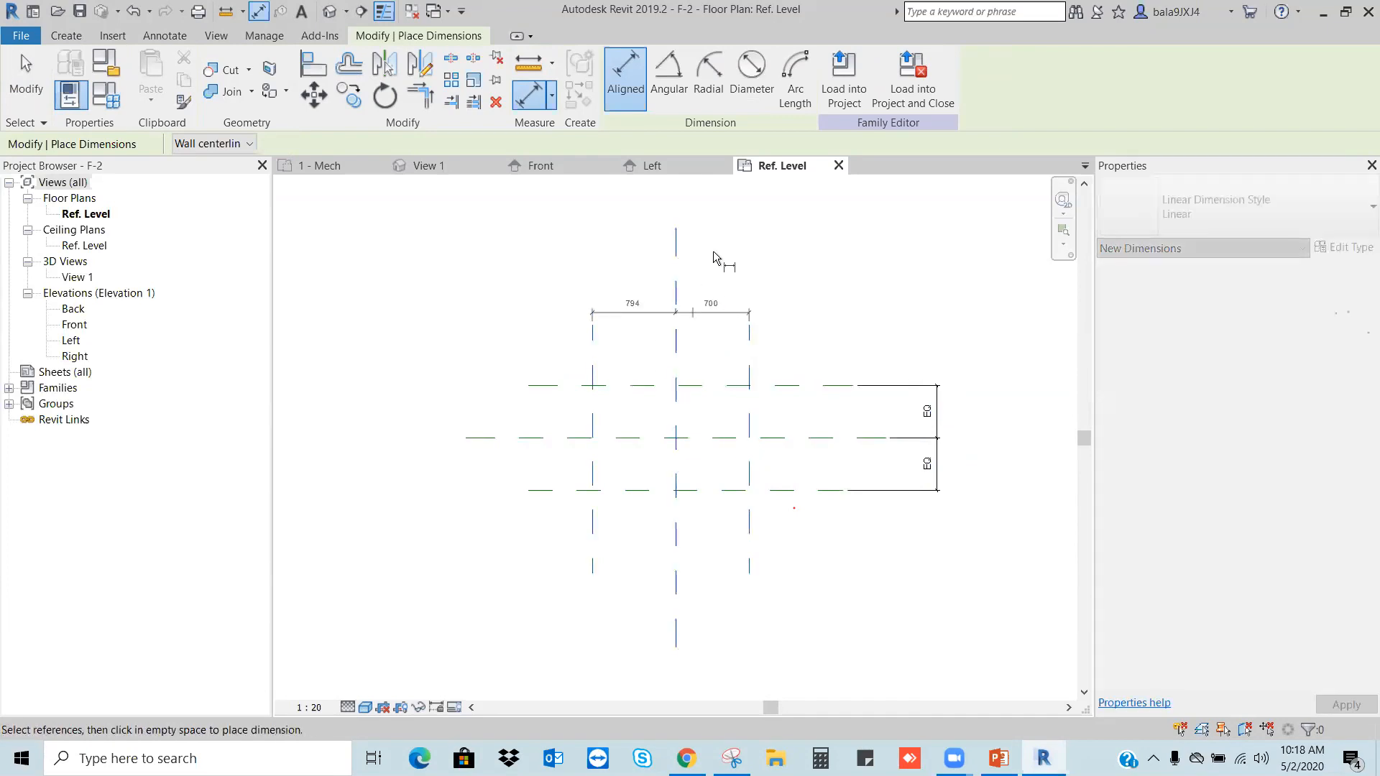
pyautogui.click(683, 249)
pyautogui.click(675, 223)
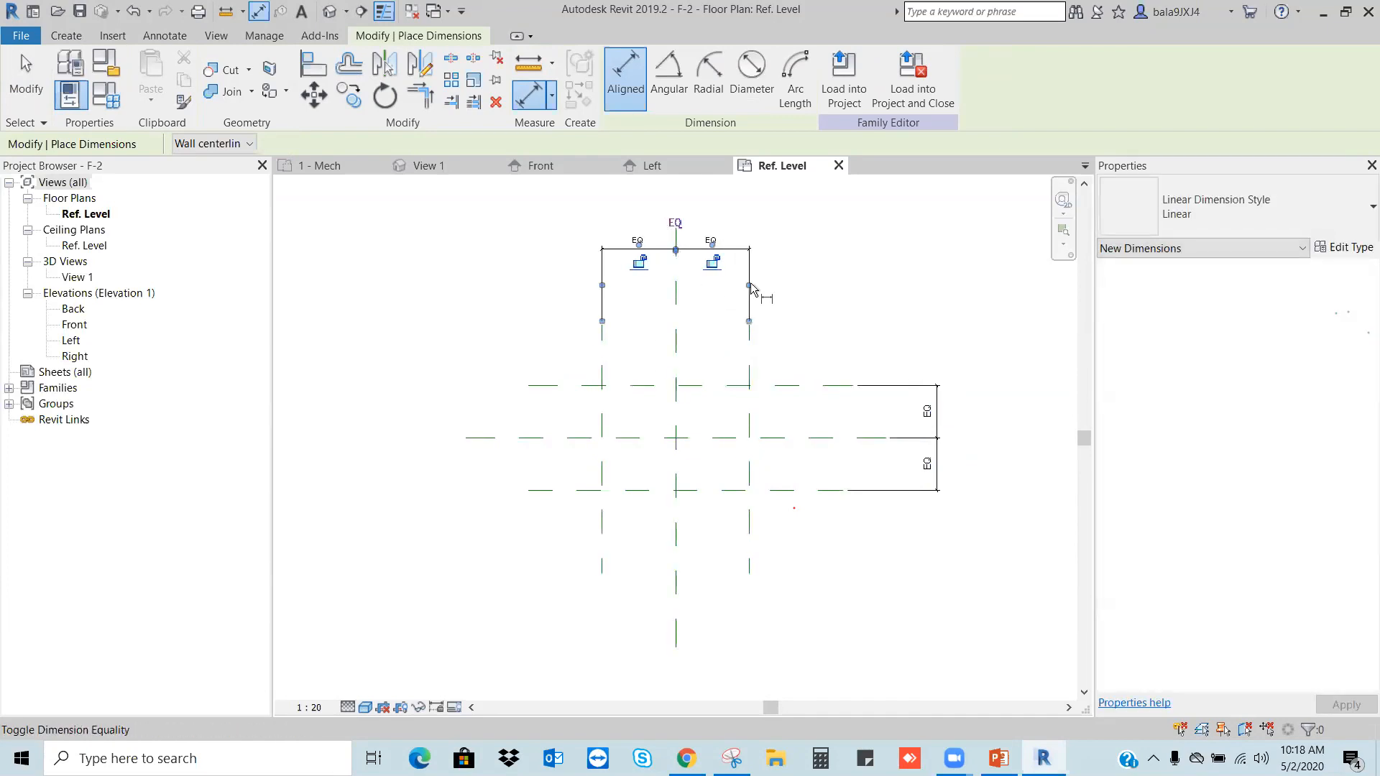
pyautogui.press('Escape')
pyautogui.press('Escape')
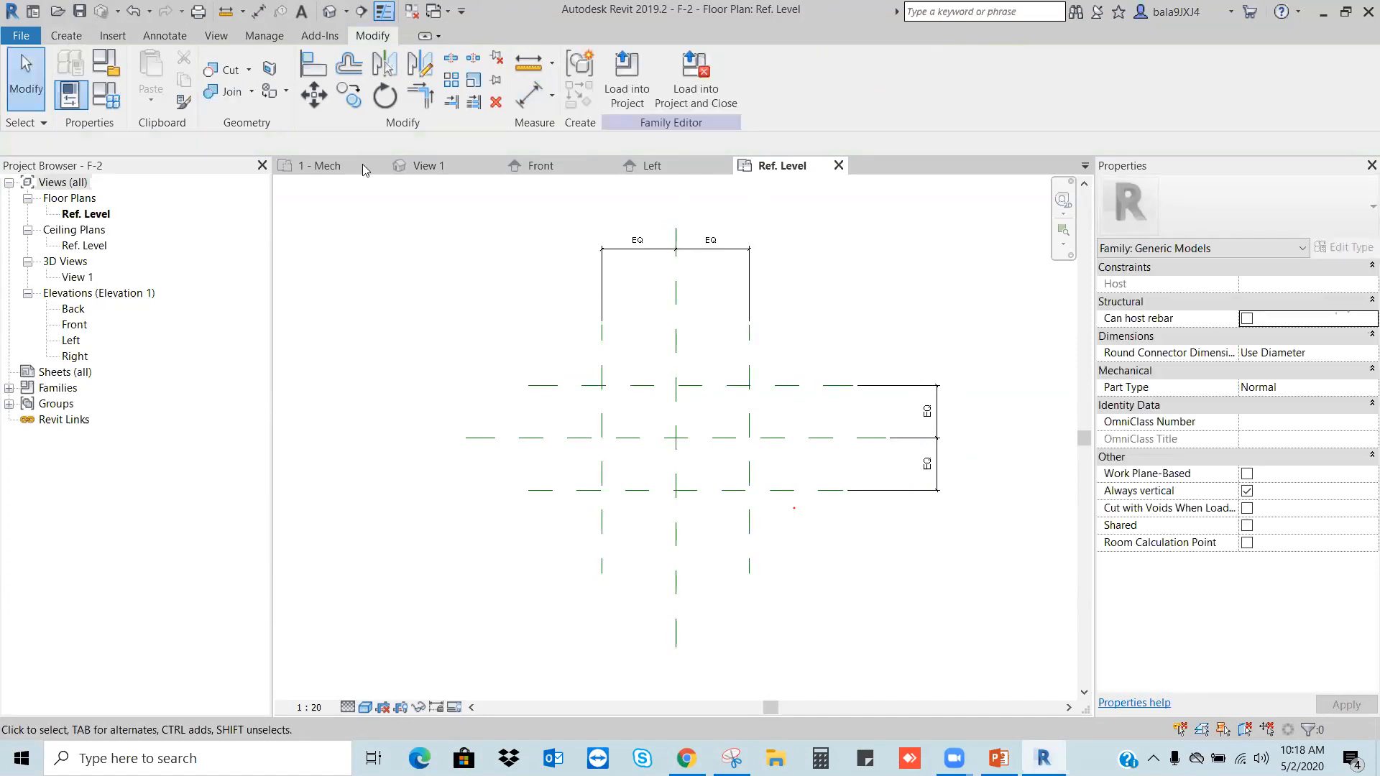
# Step: Add an overall aligned dimension between the two outer horizontal reference planes, outside the equality dimension
pyautogui.click(165, 35)
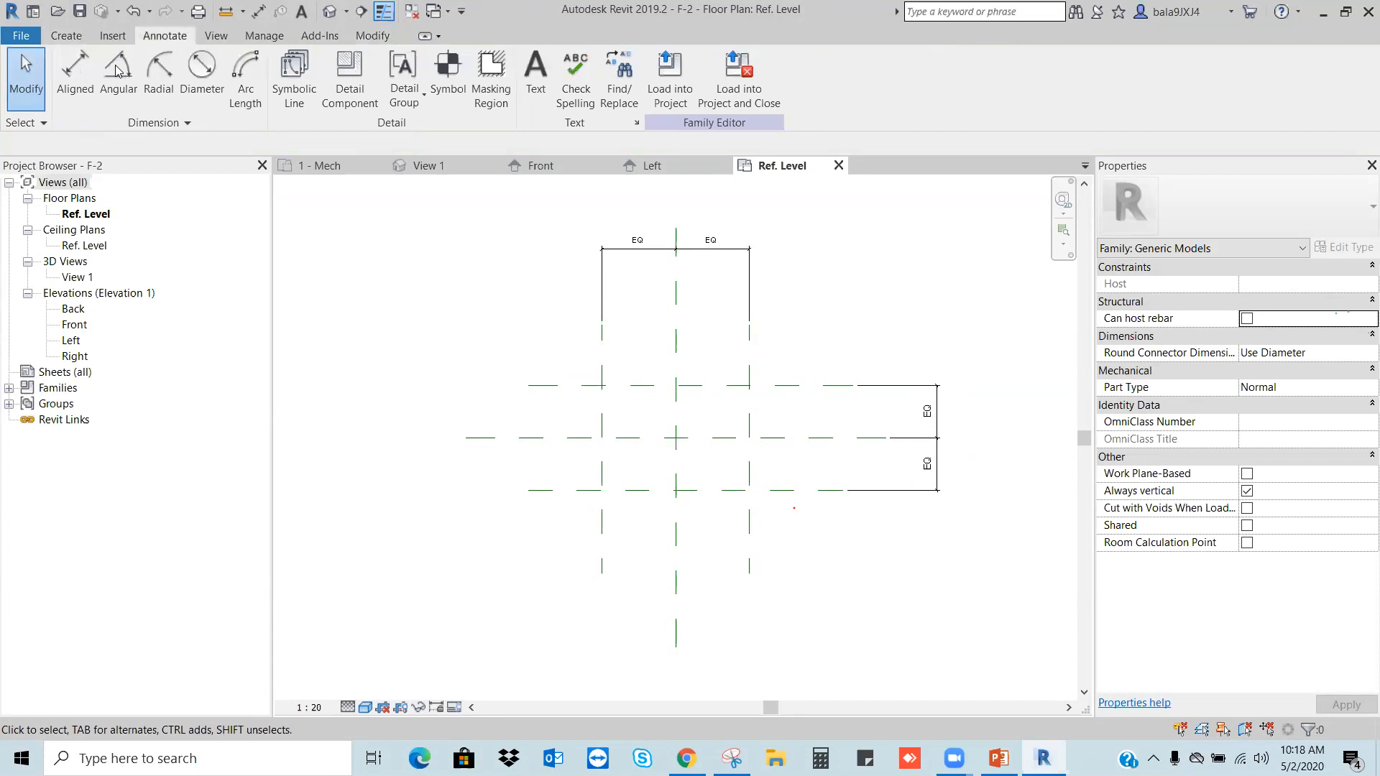
pyautogui.click(74, 75)
pyautogui.click(773, 493)
pyautogui.click(794, 386)
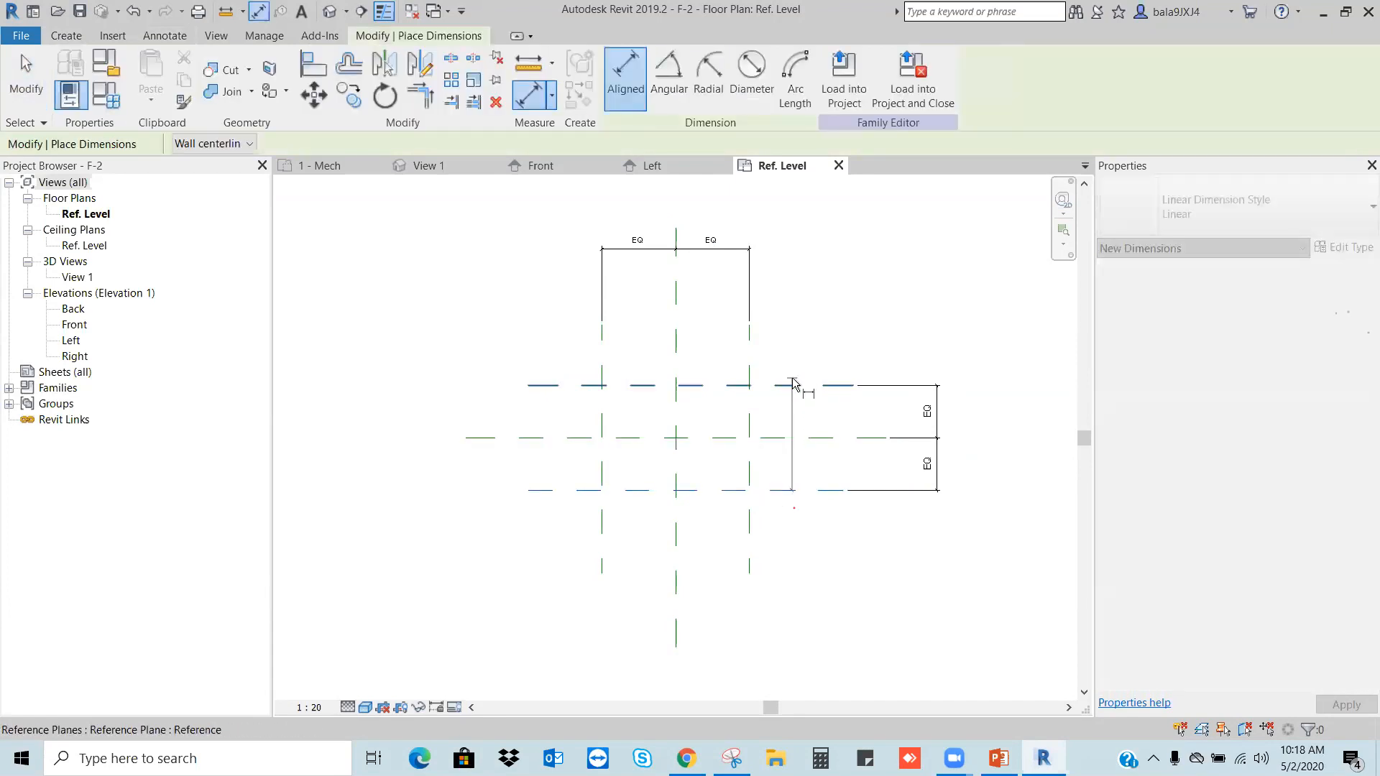
pyautogui.click(975, 392)
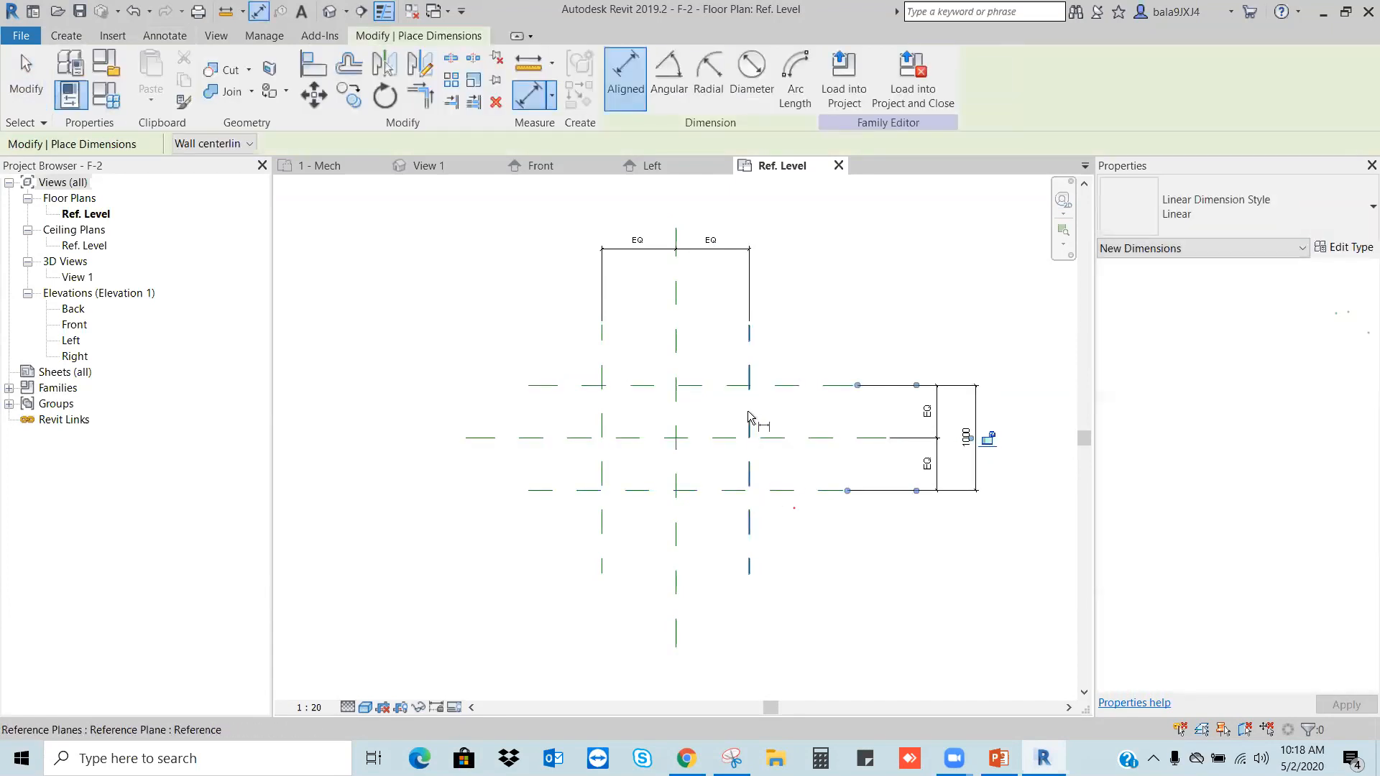
# Step: Add an overall aligned dimension between the two outer vertical reference planes, below the equality dimension
pyautogui.click(749, 415)
pyautogui.click(607, 424)
pyautogui.click(565, 343)
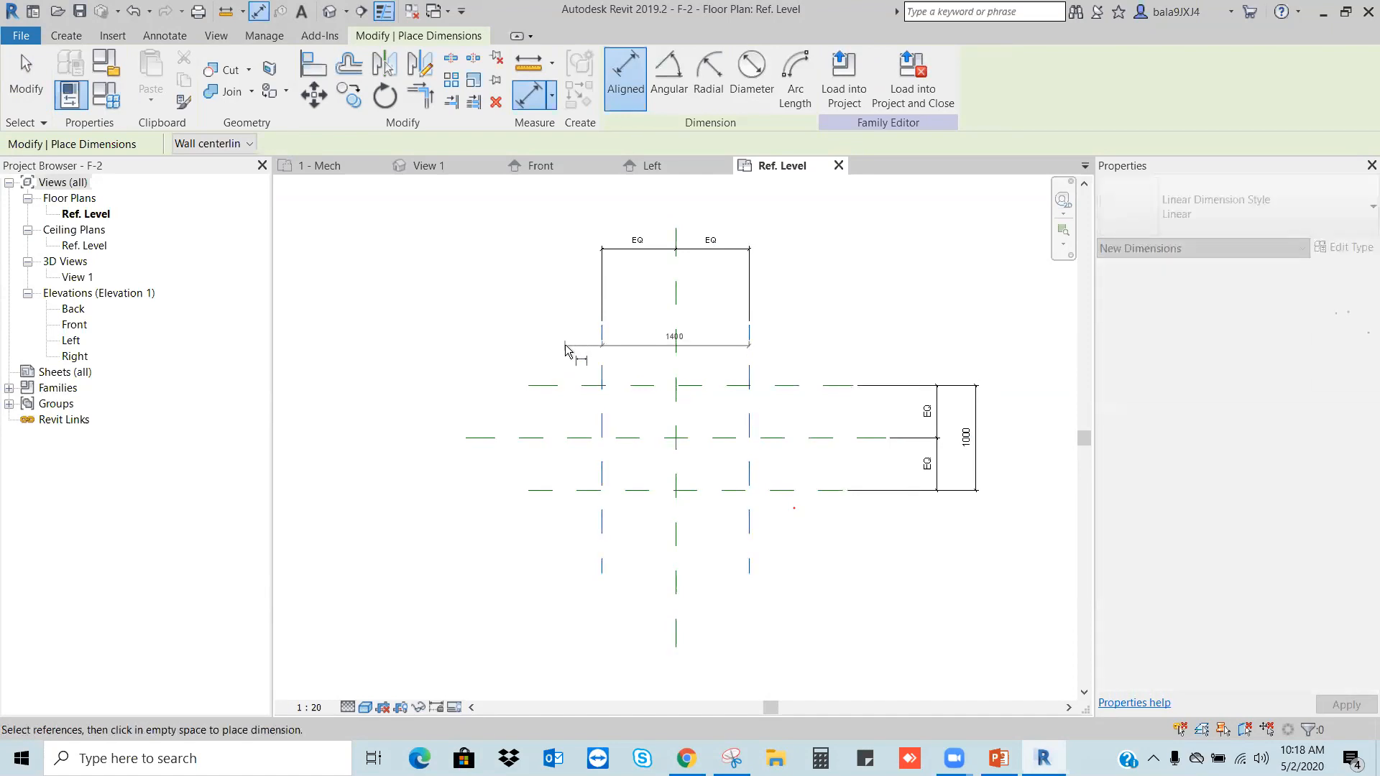
pyautogui.press('Escape')
pyautogui.press('Escape')
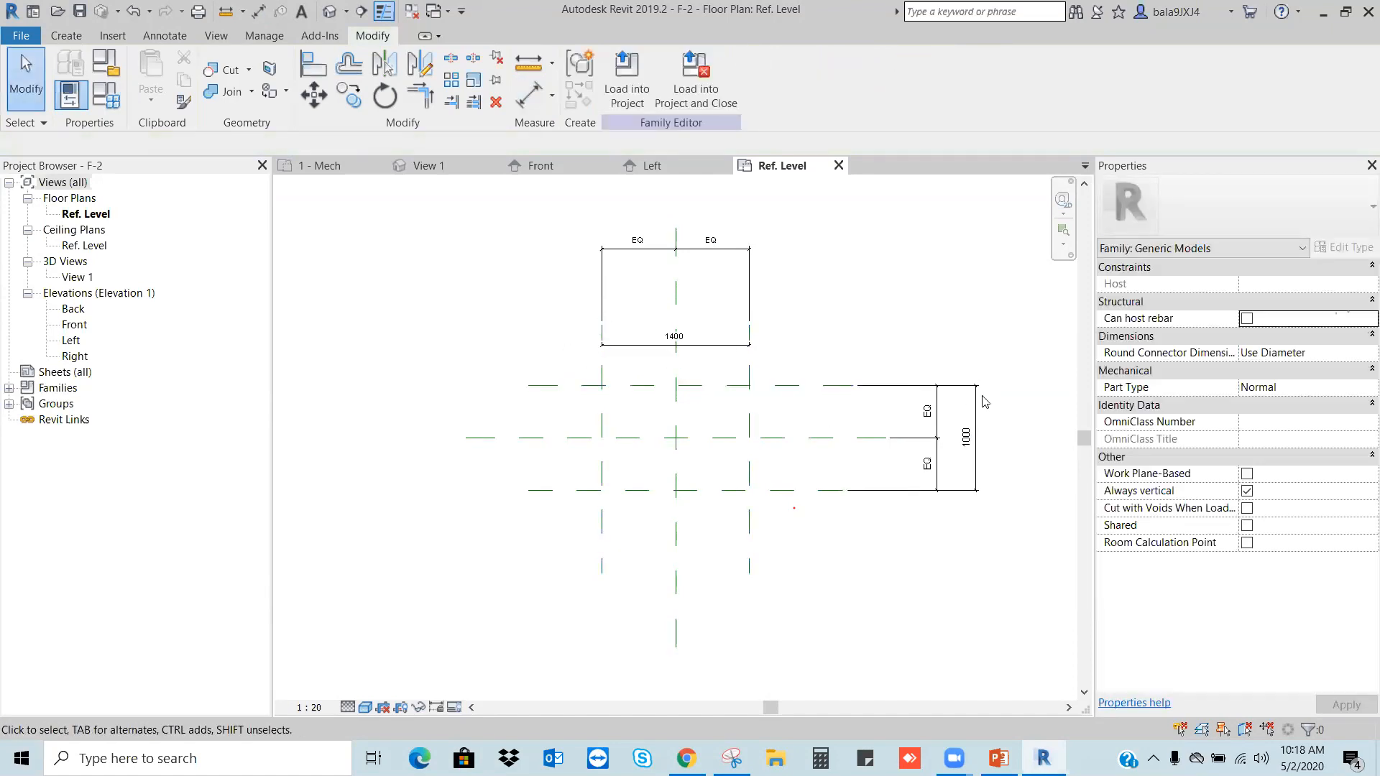
# Step: Label the overall dimension between the outer horizontal planes with a new type family parameter named Width
pyautogui.click(982, 403)
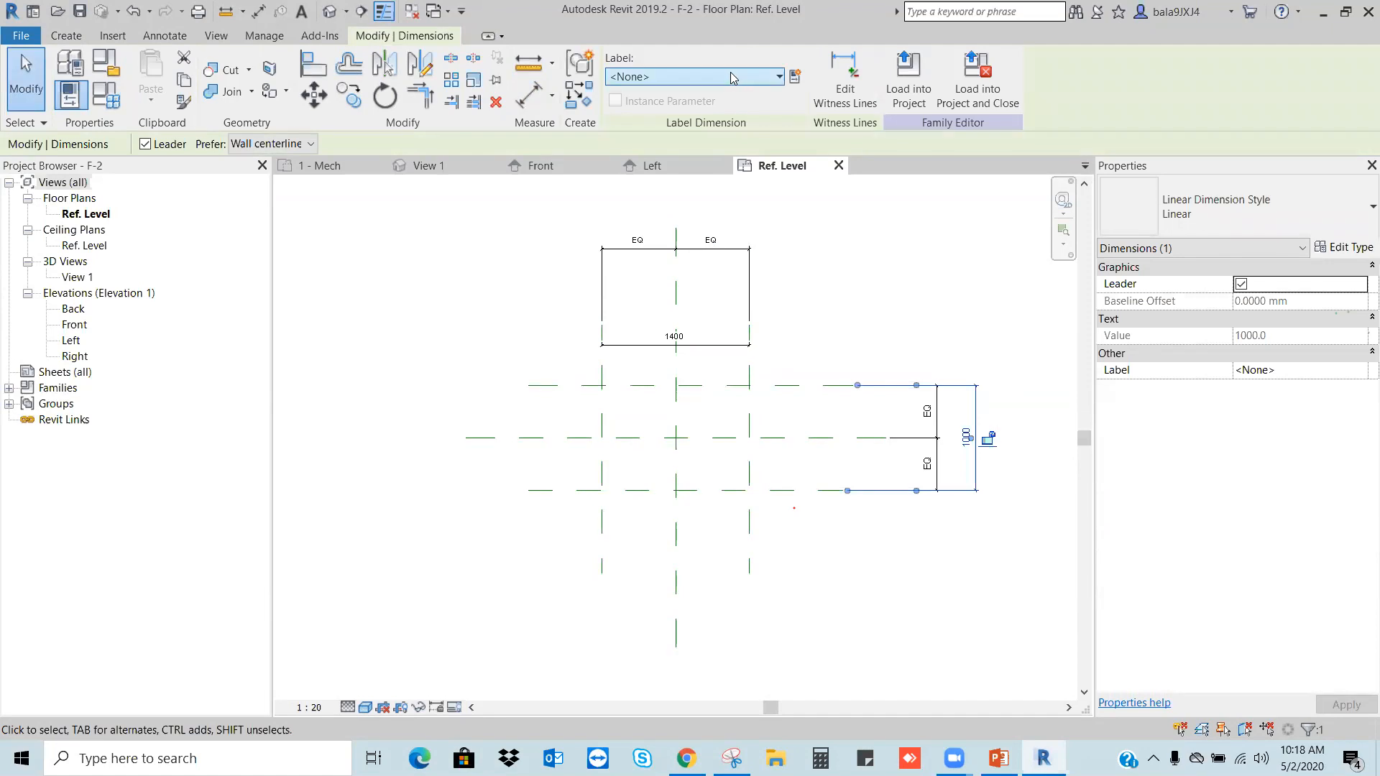
pyautogui.click(795, 77)
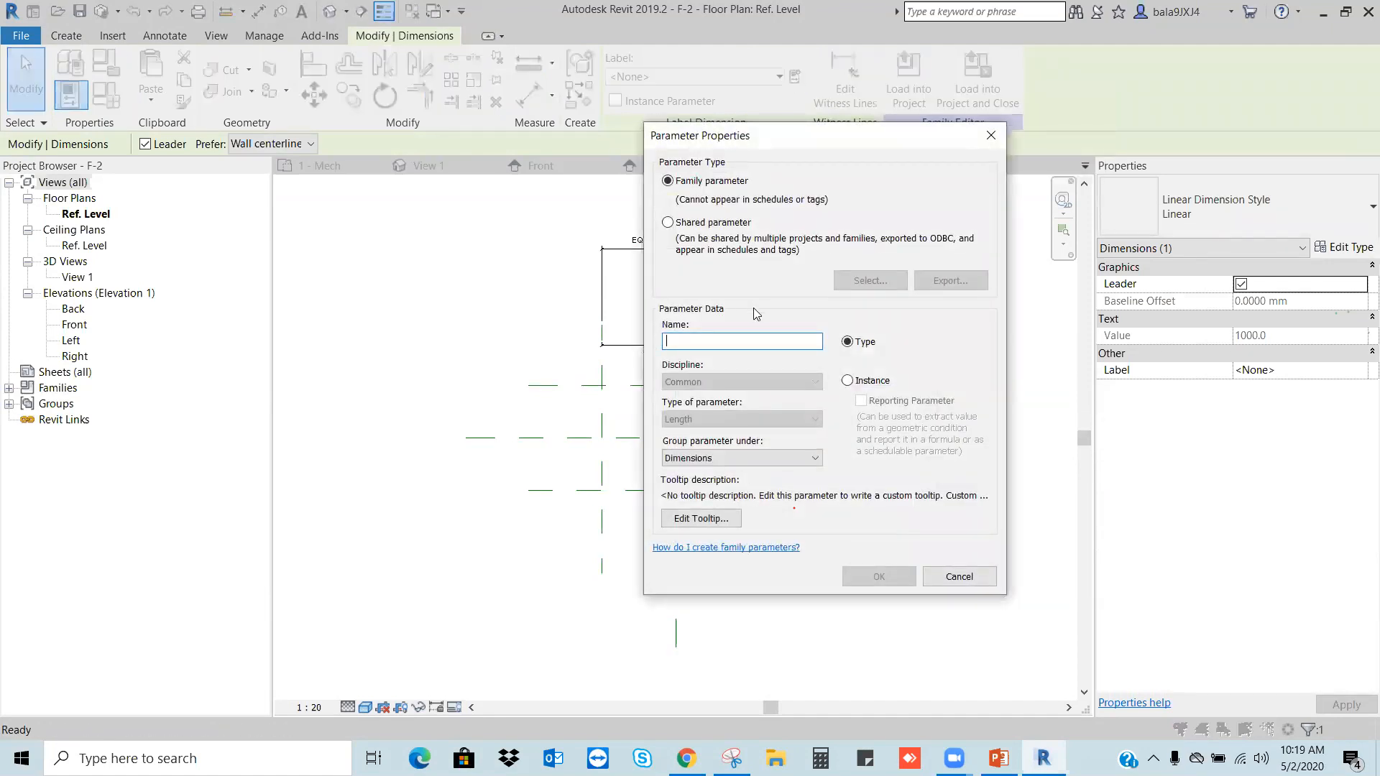
pyautogui.write('Width')
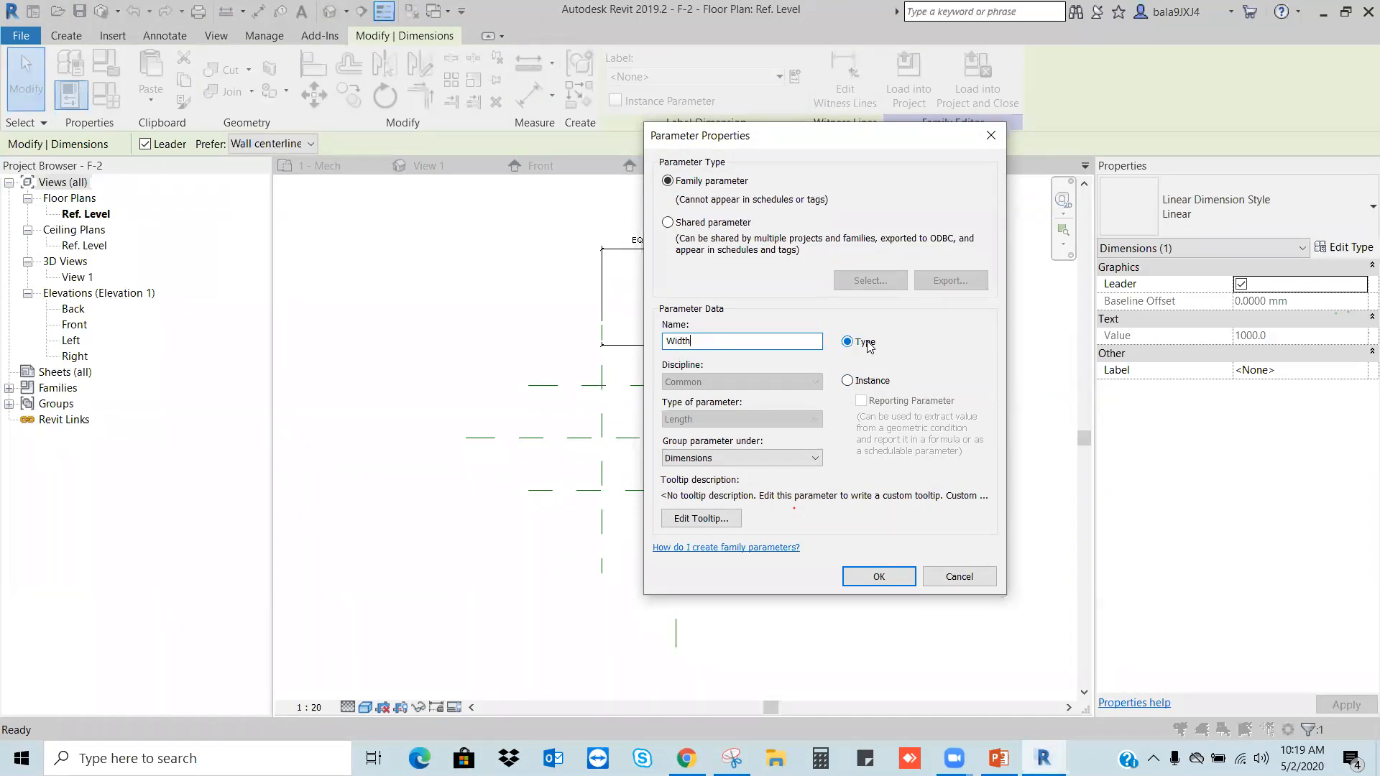
pyautogui.click(880, 576)
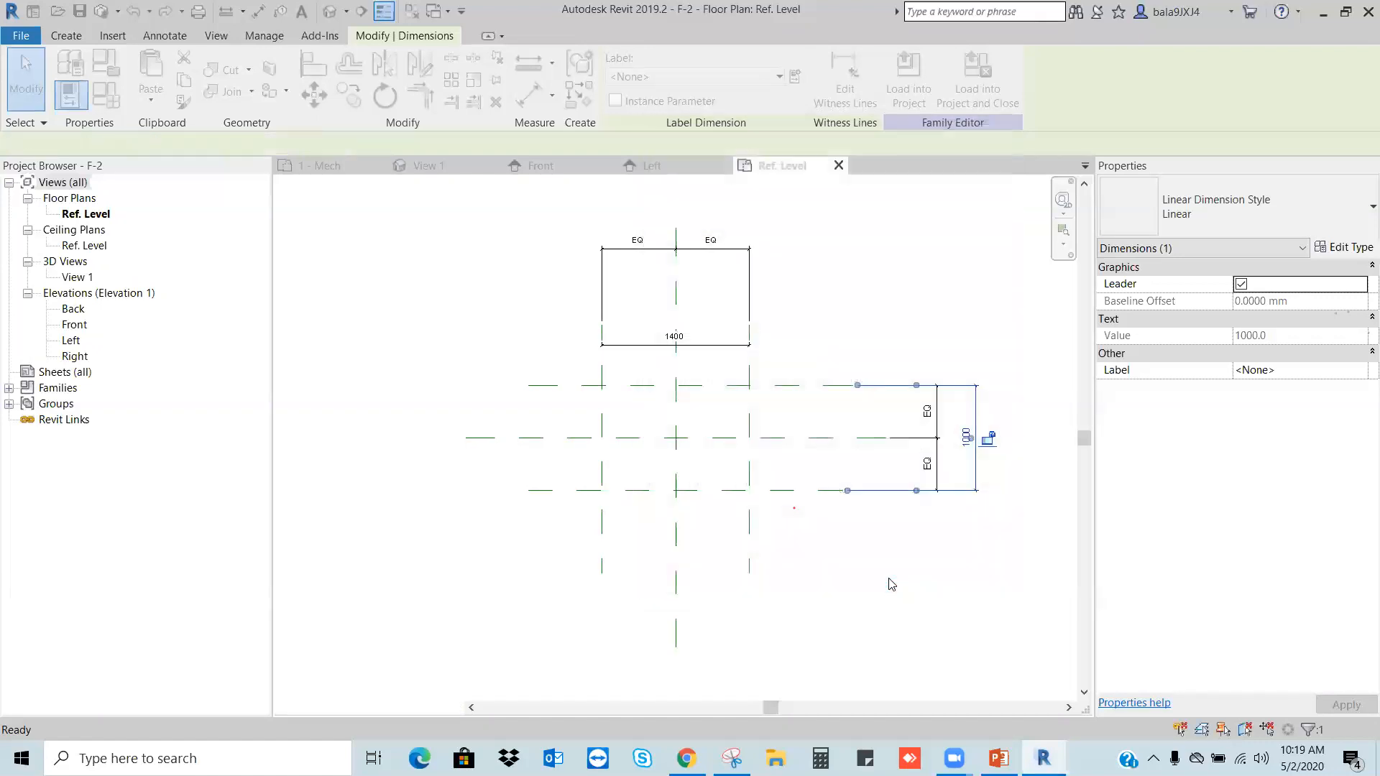
pyautogui.click(894, 570)
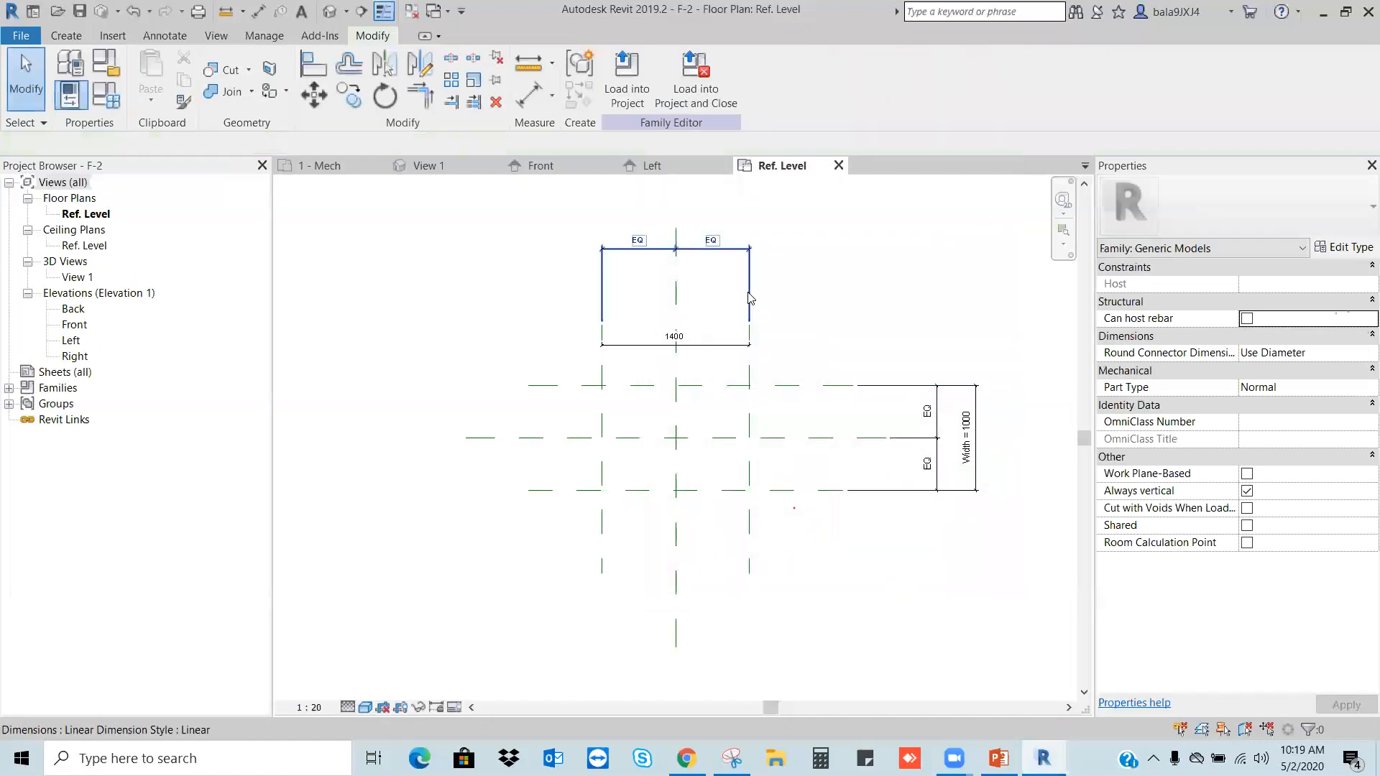
# Step: Label the overall dimension between the outer vertical planes with a new instance family parameter named Length
pyautogui.click(715, 354)
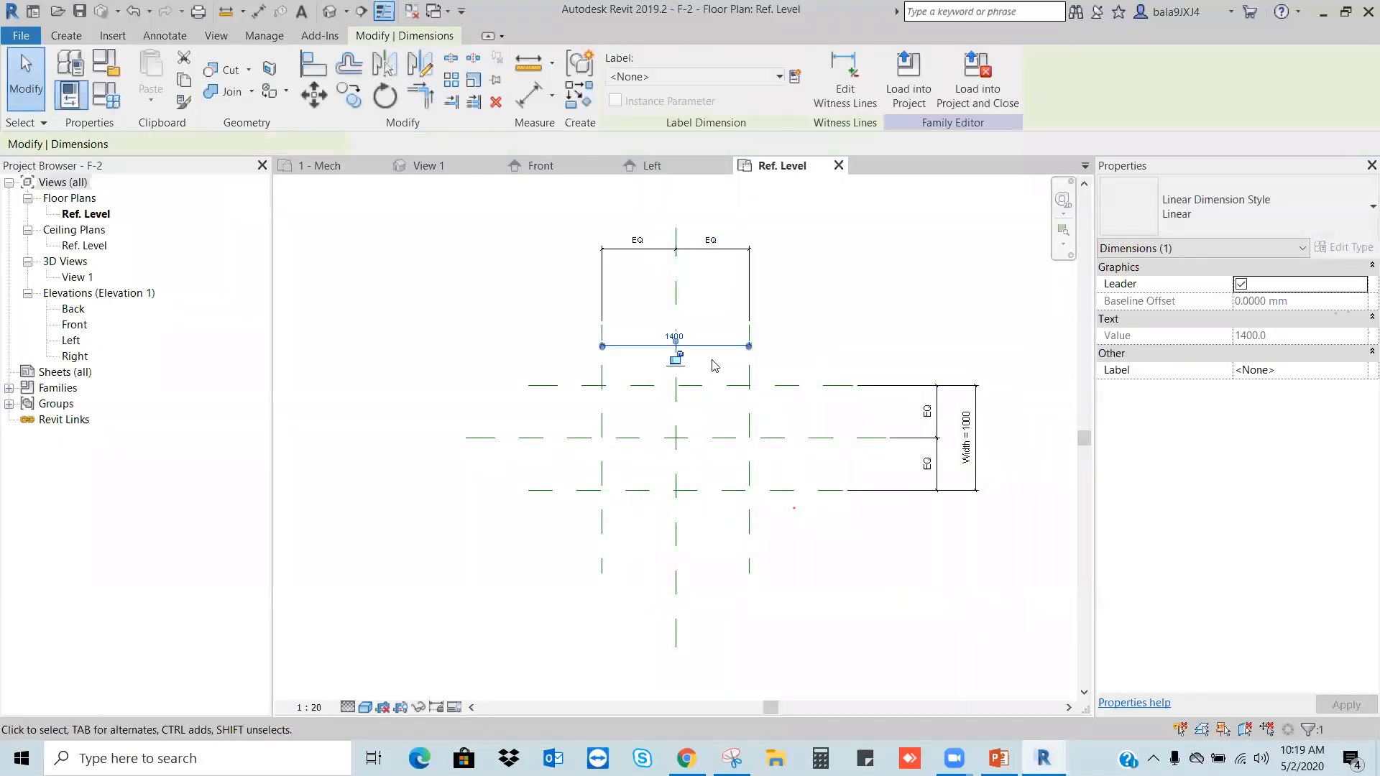
pyautogui.click(795, 77)
pyautogui.write('Length')
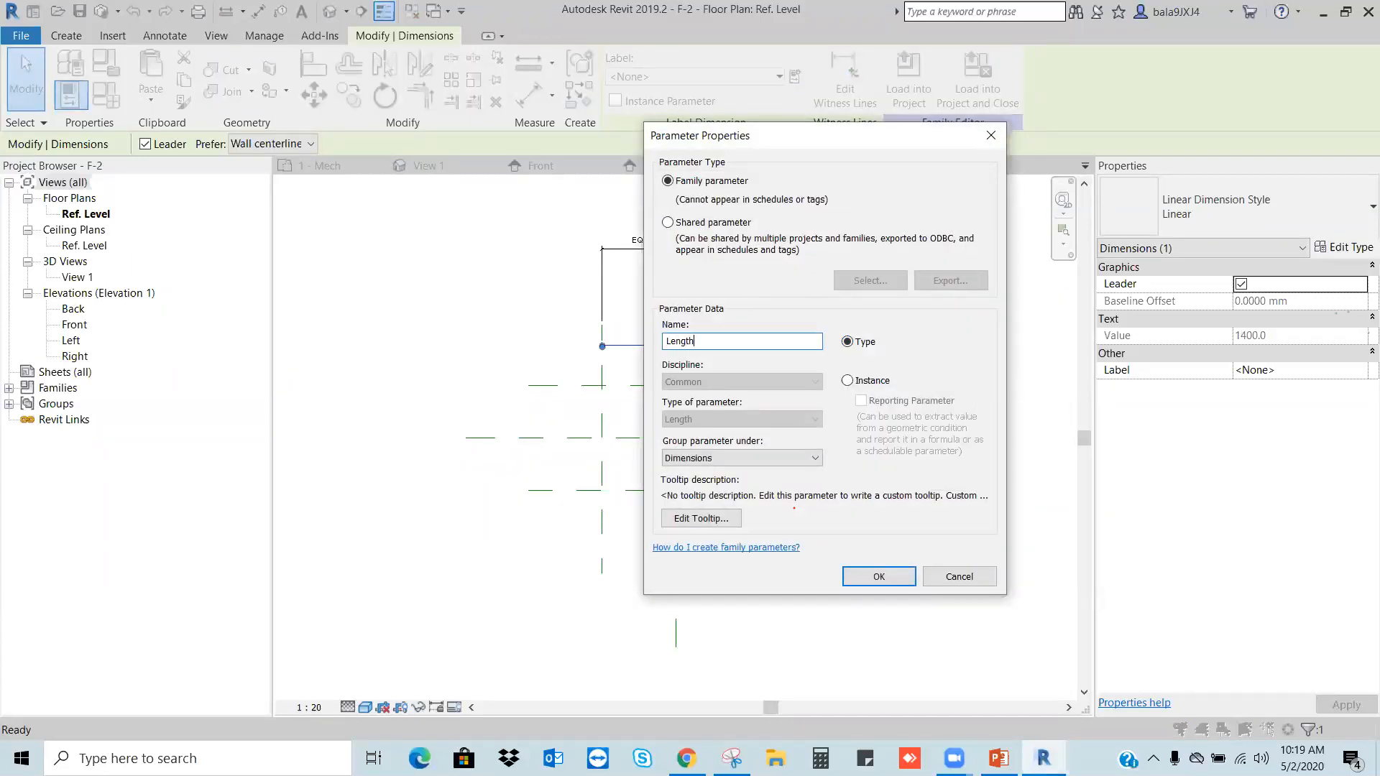
pyautogui.click(850, 382)
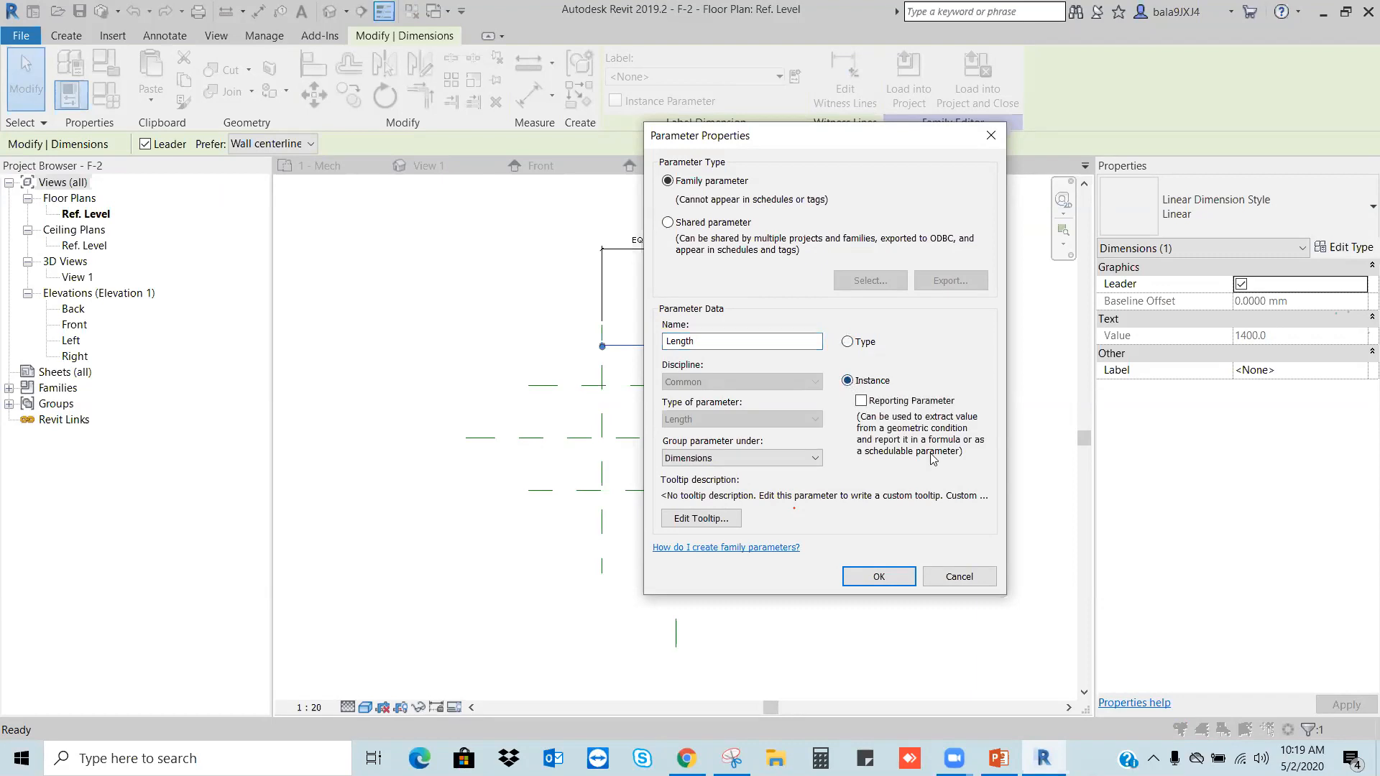
pyautogui.click(881, 570)
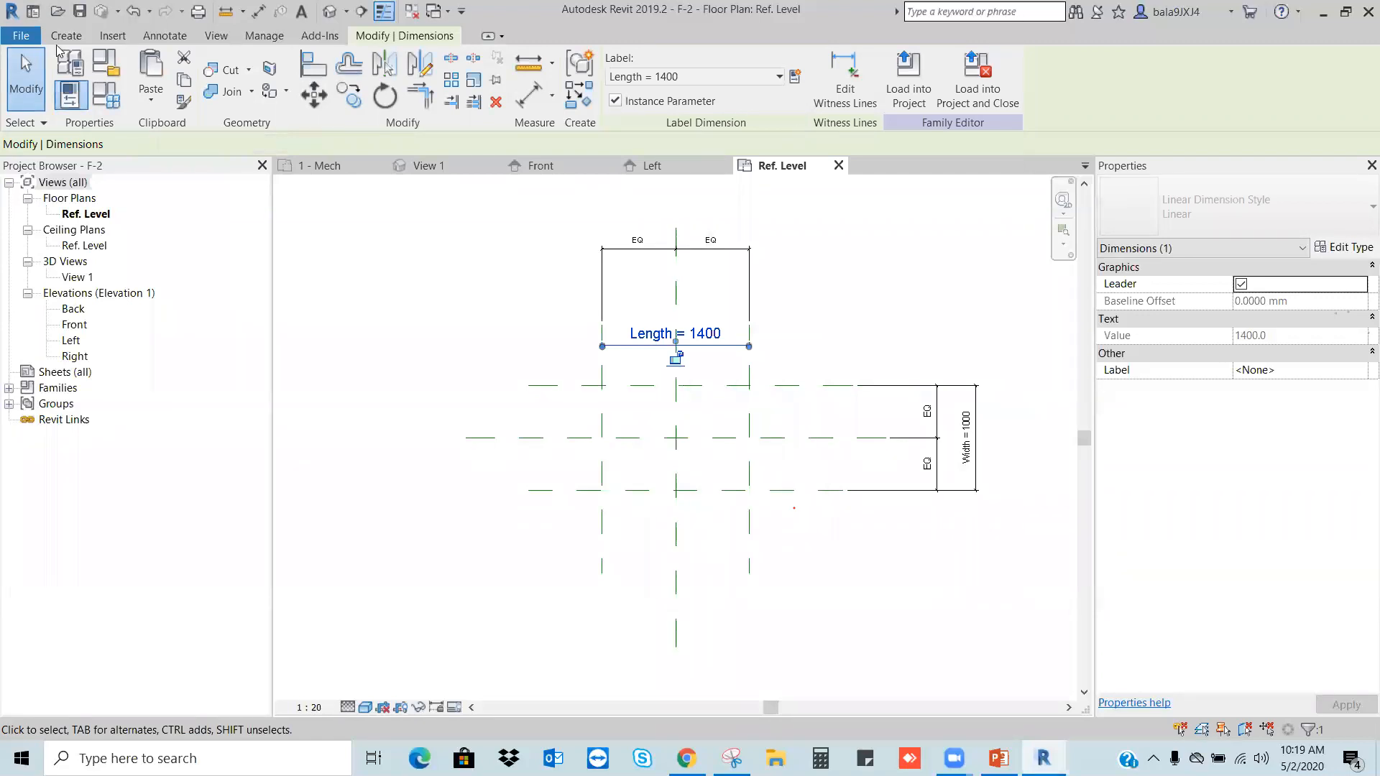
pyautogui.press('Escape')
# Step: Start an extrusion with a depth of 250 and pick the four outer reference planes as locked sketch lines
pyautogui.click(153, 70)
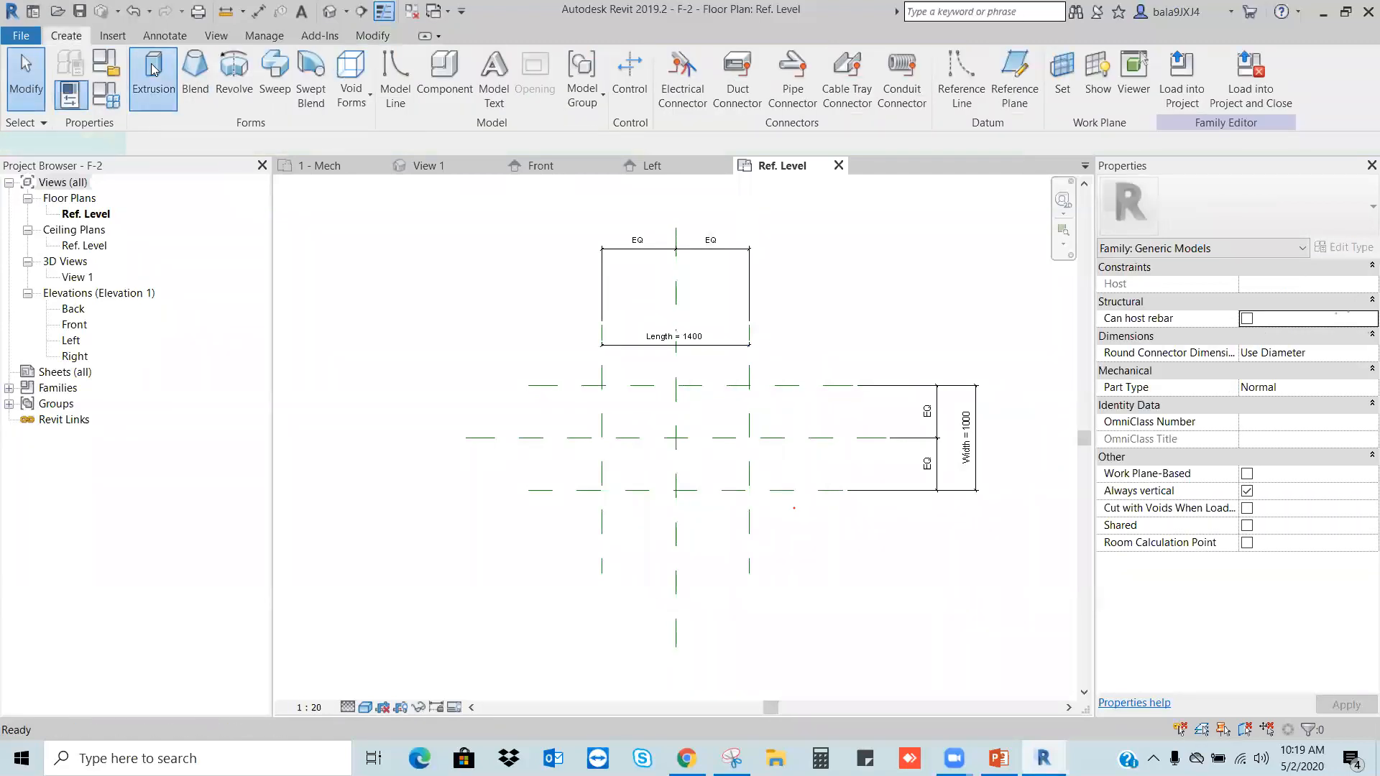
pyautogui.click(694, 101)
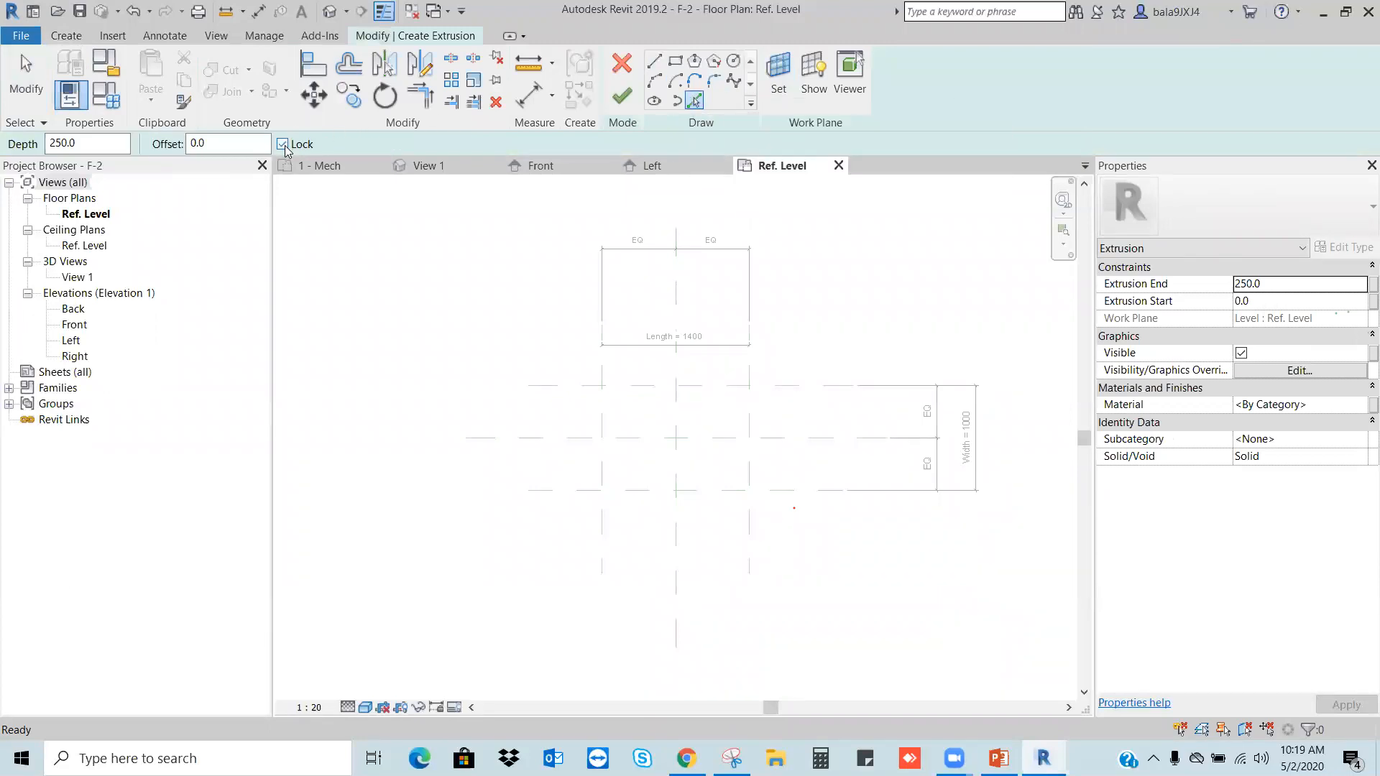
pyautogui.click(721, 386)
pyautogui.click(722, 490)
pyautogui.click(749, 468)
pyautogui.click(603, 468)
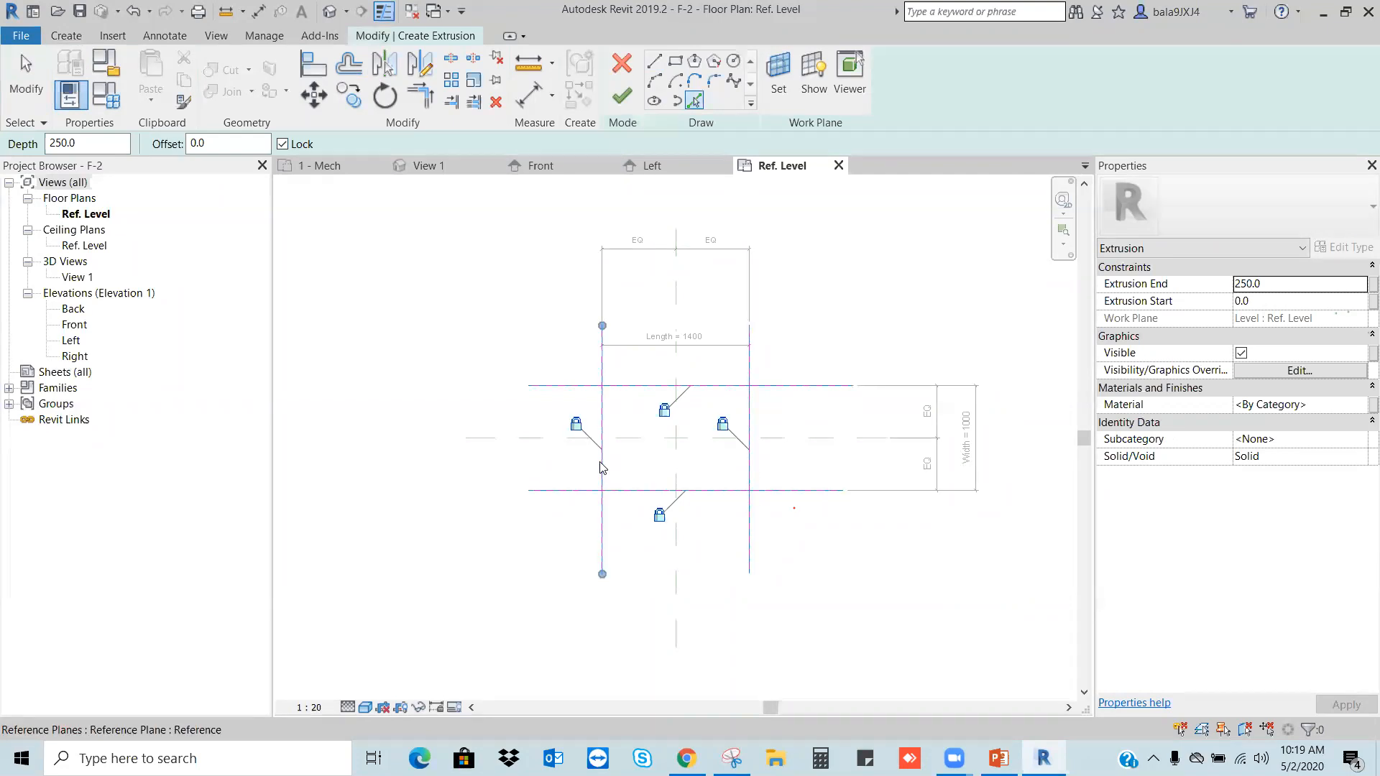
# Step: Trim the four sketch lines into a closed rectangle at their corners and finish the extrusion
pyautogui.press('Escape')
pyautogui.press('t')
pyautogui.press('r')
pyautogui.click(629, 391)
pyautogui.click(603, 440)
pyautogui.click(602, 443)
pyautogui.click(661, 491)
pyautogui.click(723, 491)
pyautogui.click(749, 478)
pyautogui.click(749, 410)
pyautogui.click(735, 386)
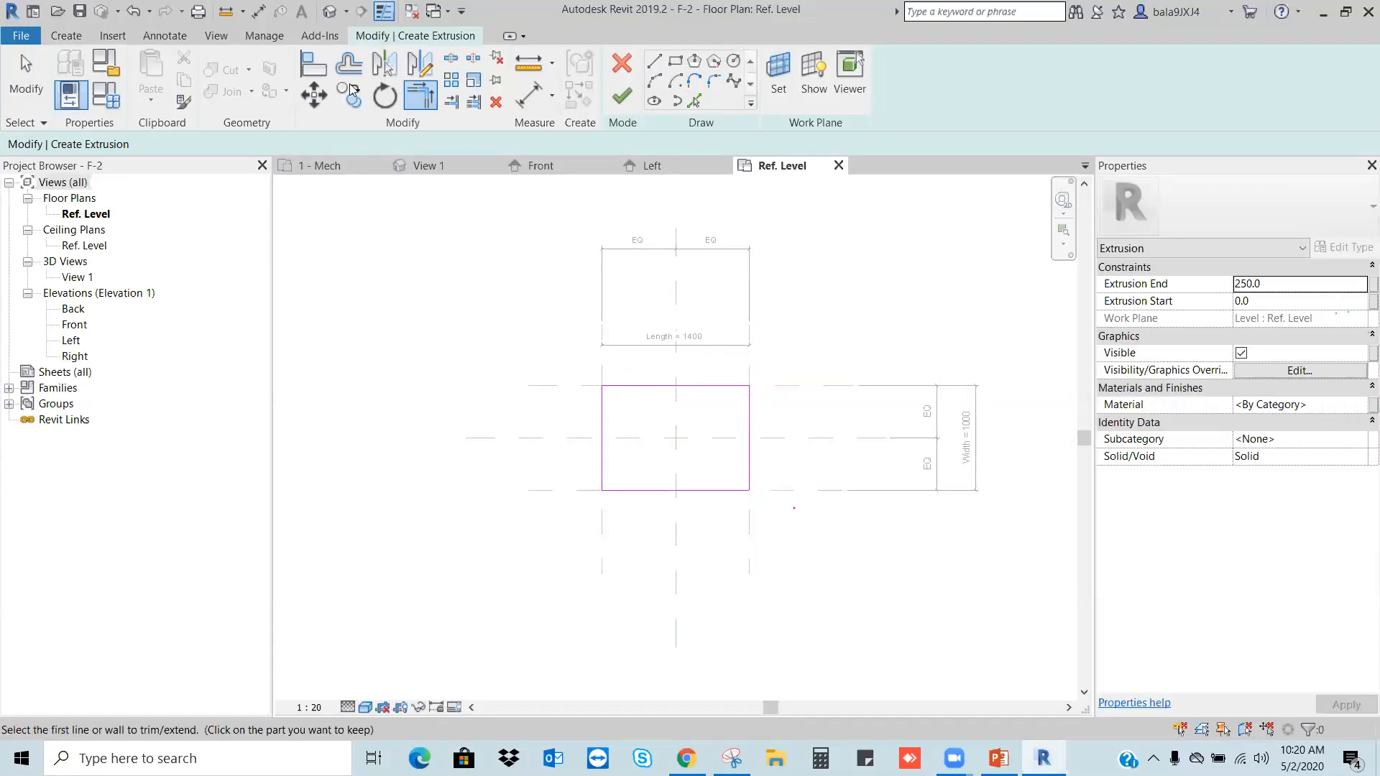
pyautogui.click(622, 96)
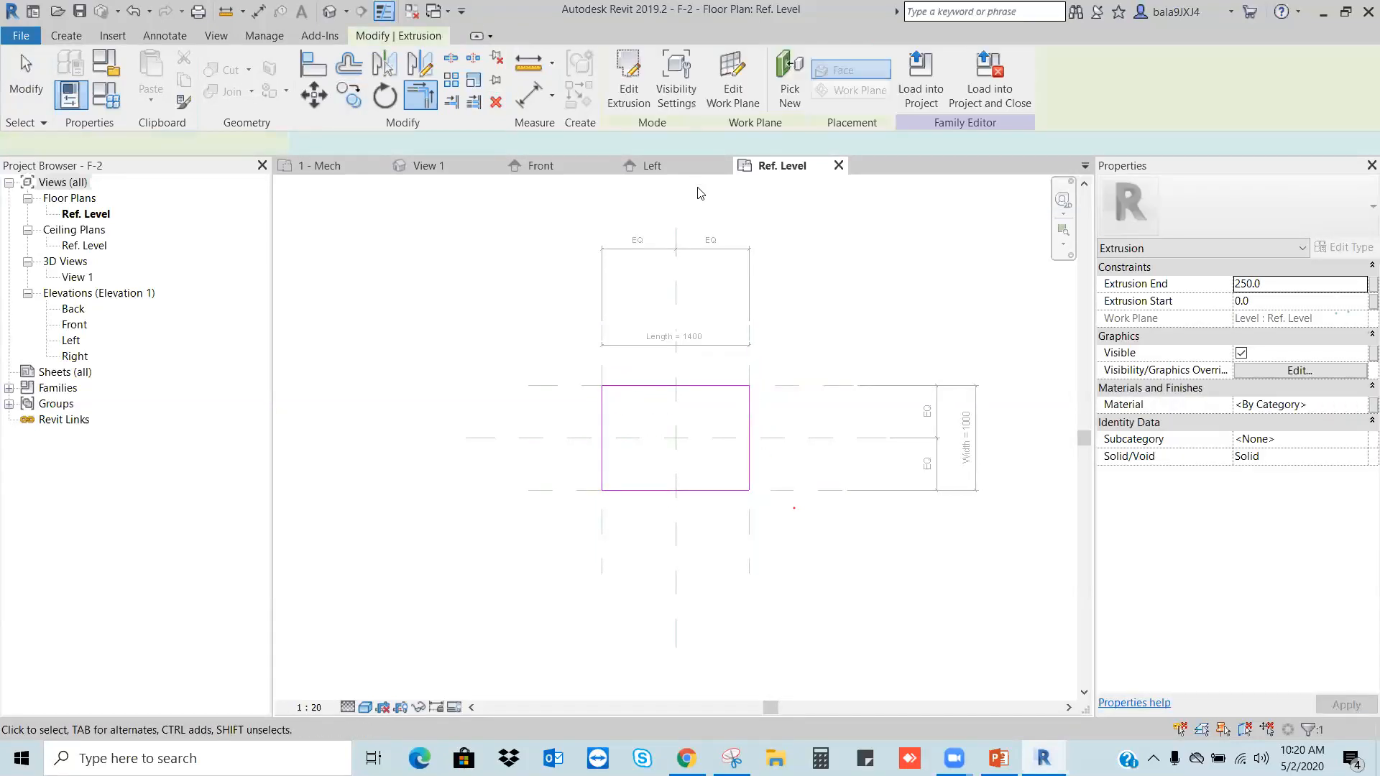
pyautogui.click(454, 595)
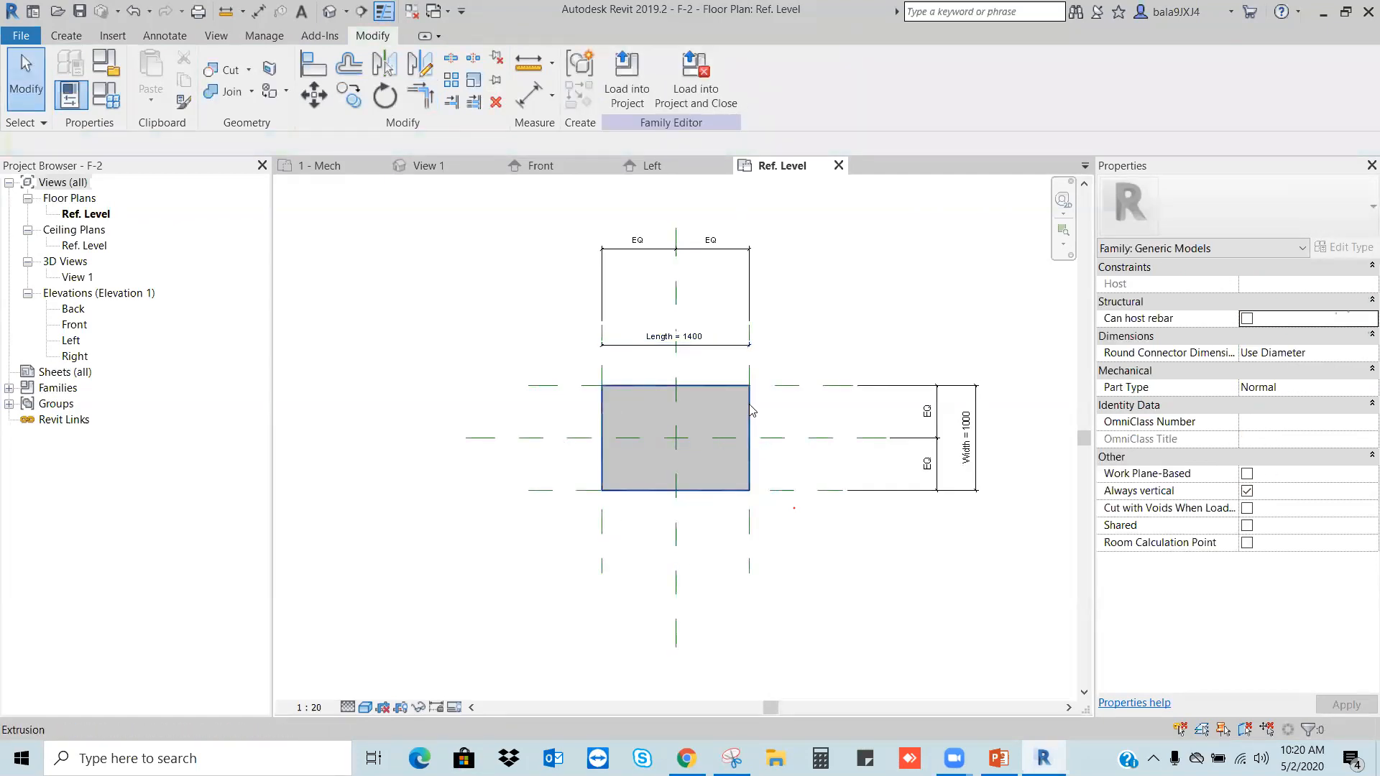
# Step: Review the Length and Width parameters and their values in the family types
pyautogui.scroll(-2, 746, 371)
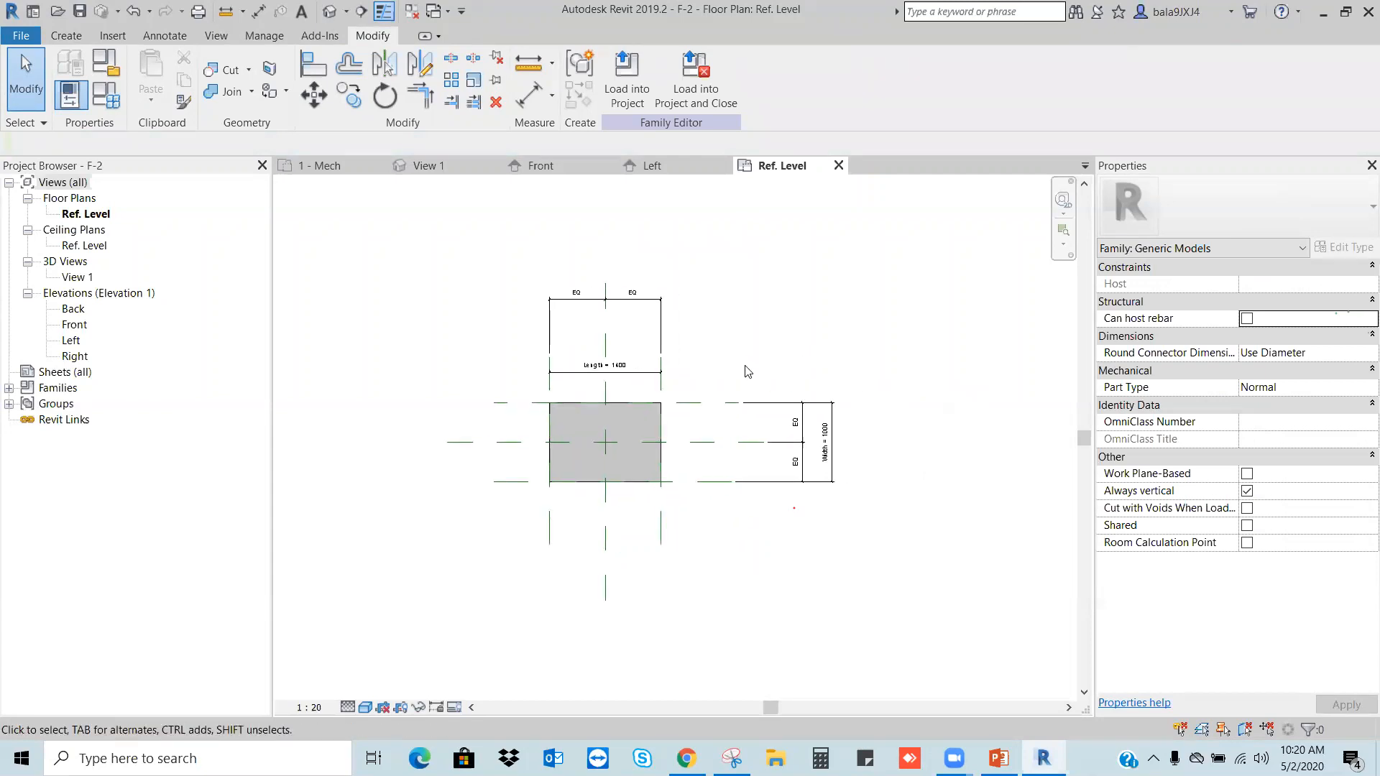
pyautogui.click(117, 106)
pyautogui.click(1072, 320)
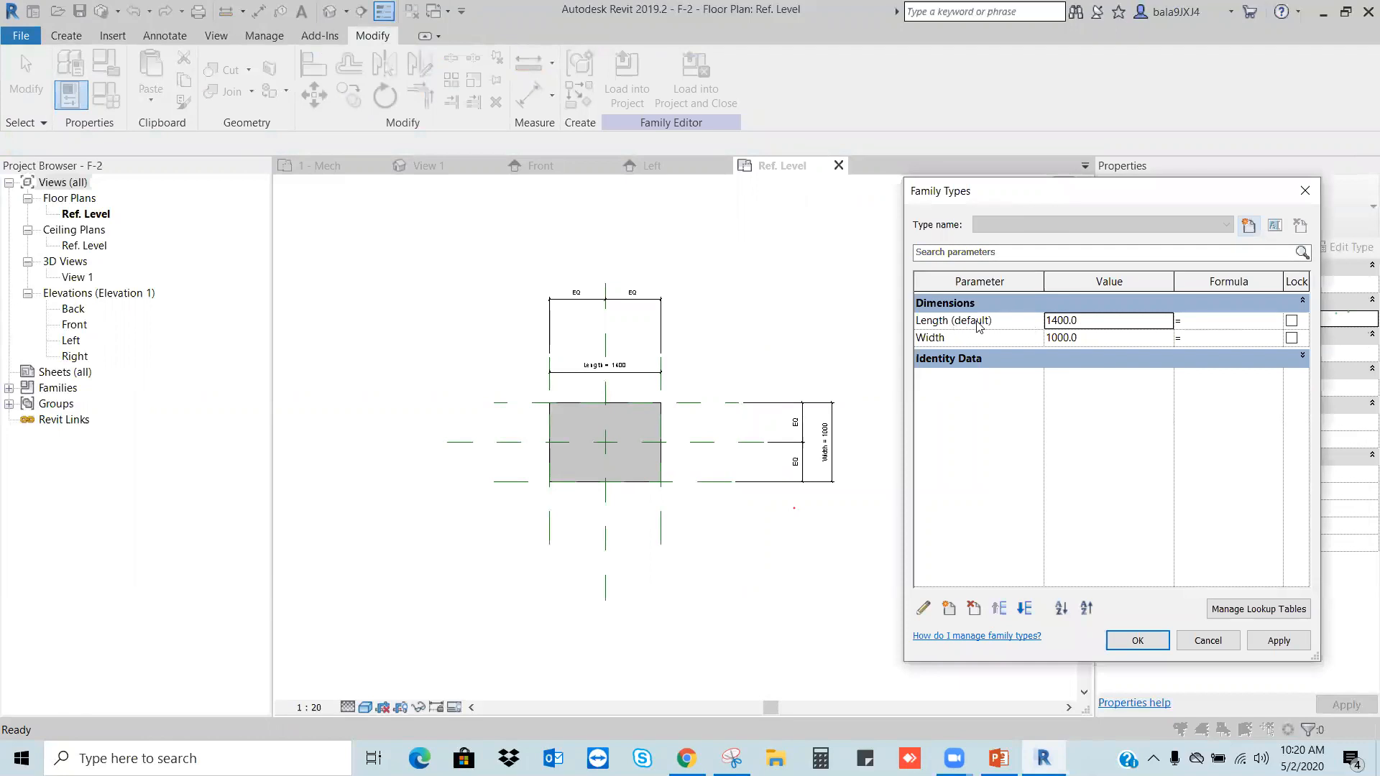
pyautogui.doubleClick(1098, 321)
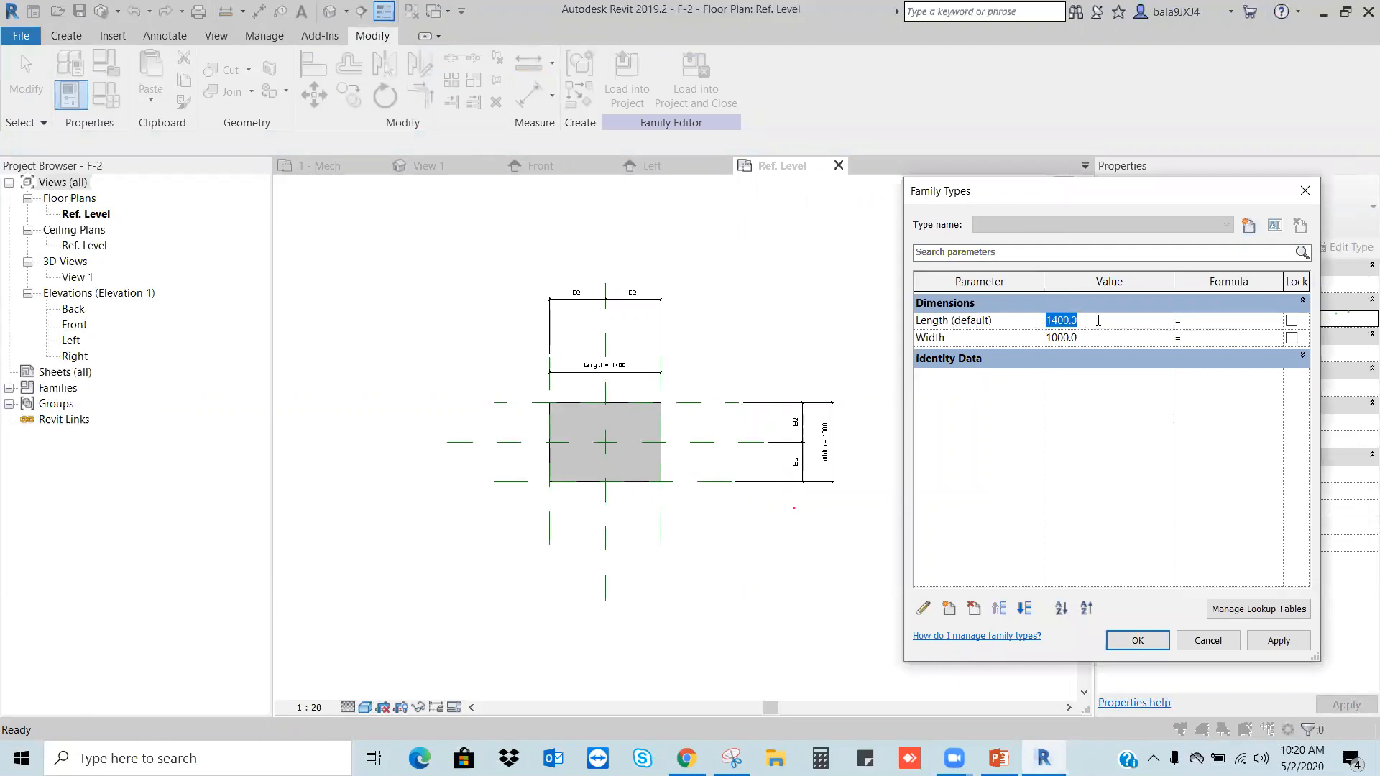
pyautogui.click(956, 339)
pyautogui.doubleClick(1096, 343)
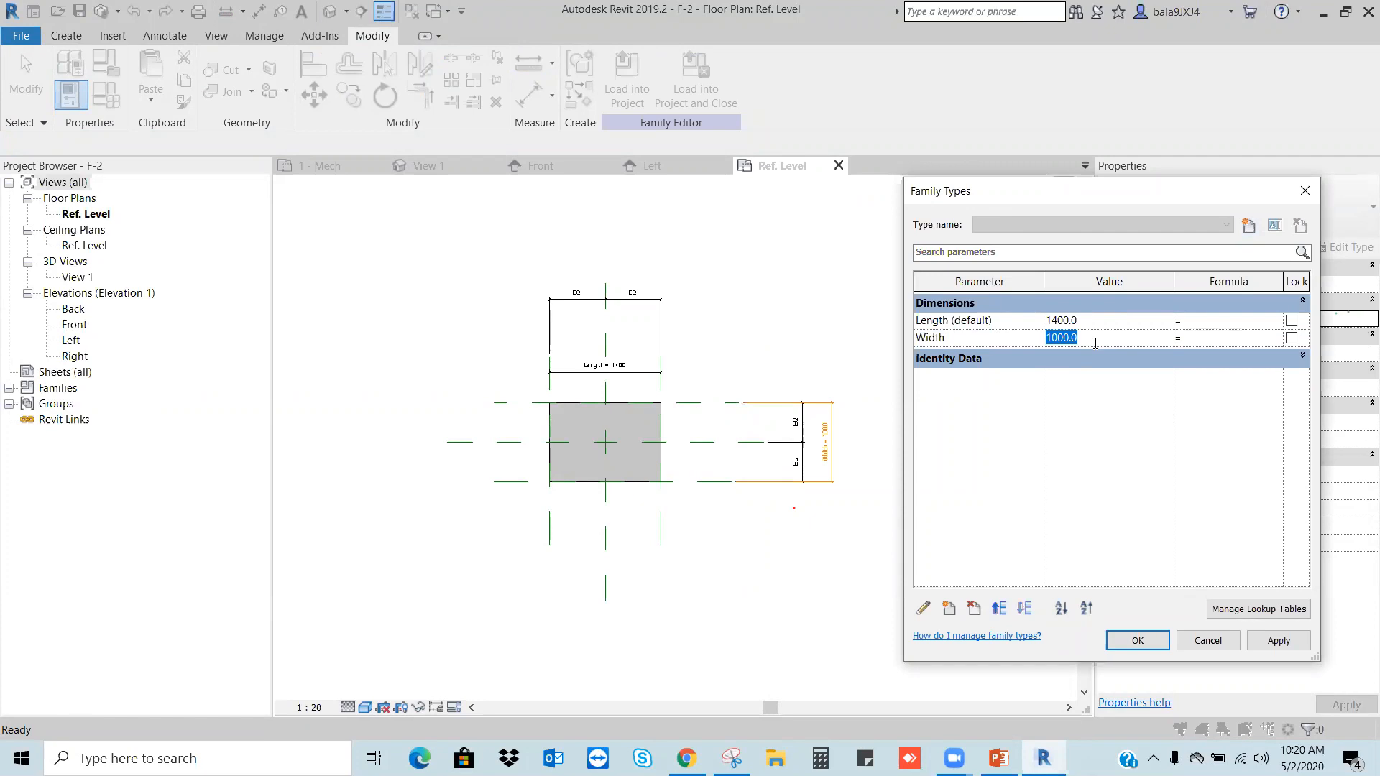
pyautogui.click(1137, 640)
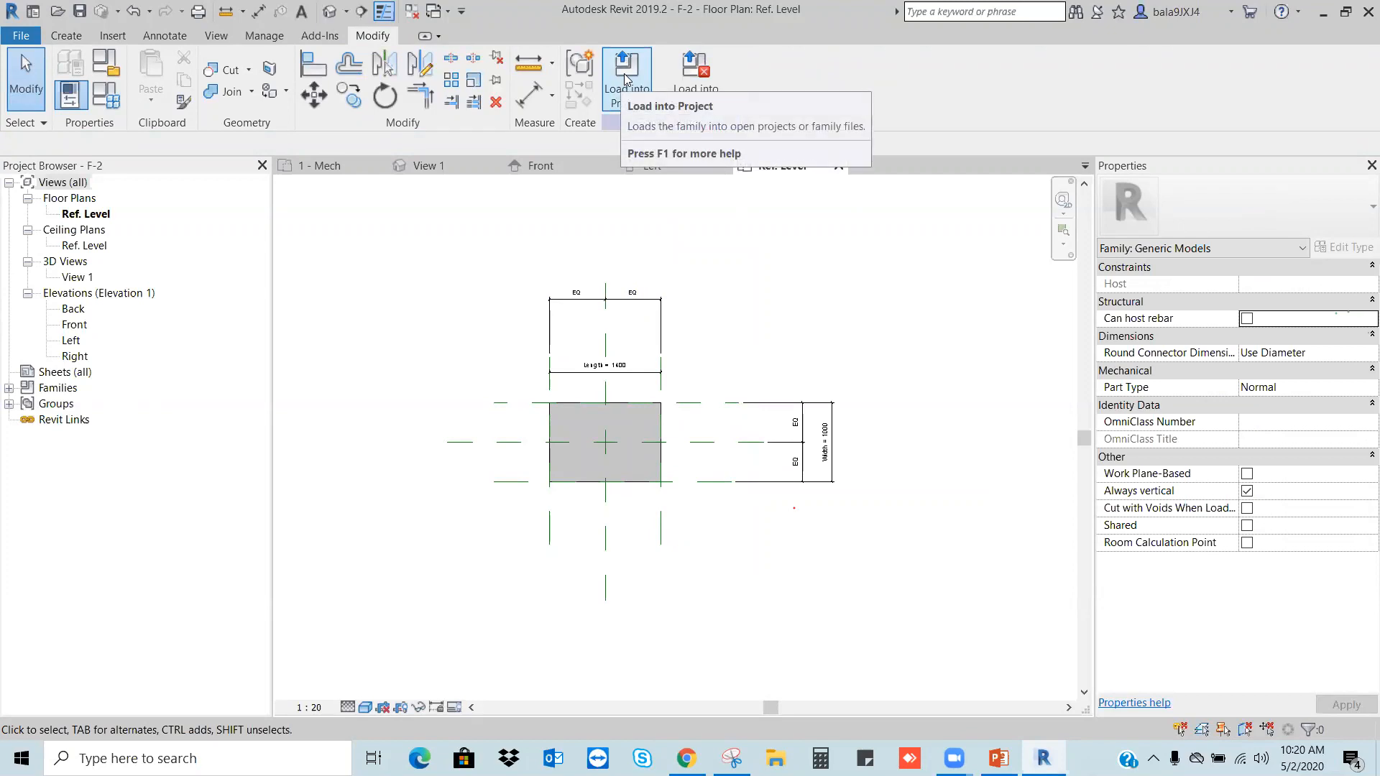
# Step: Close the inactive views and confirm Generic Models as the family category
pyautogui.click(412, 11)
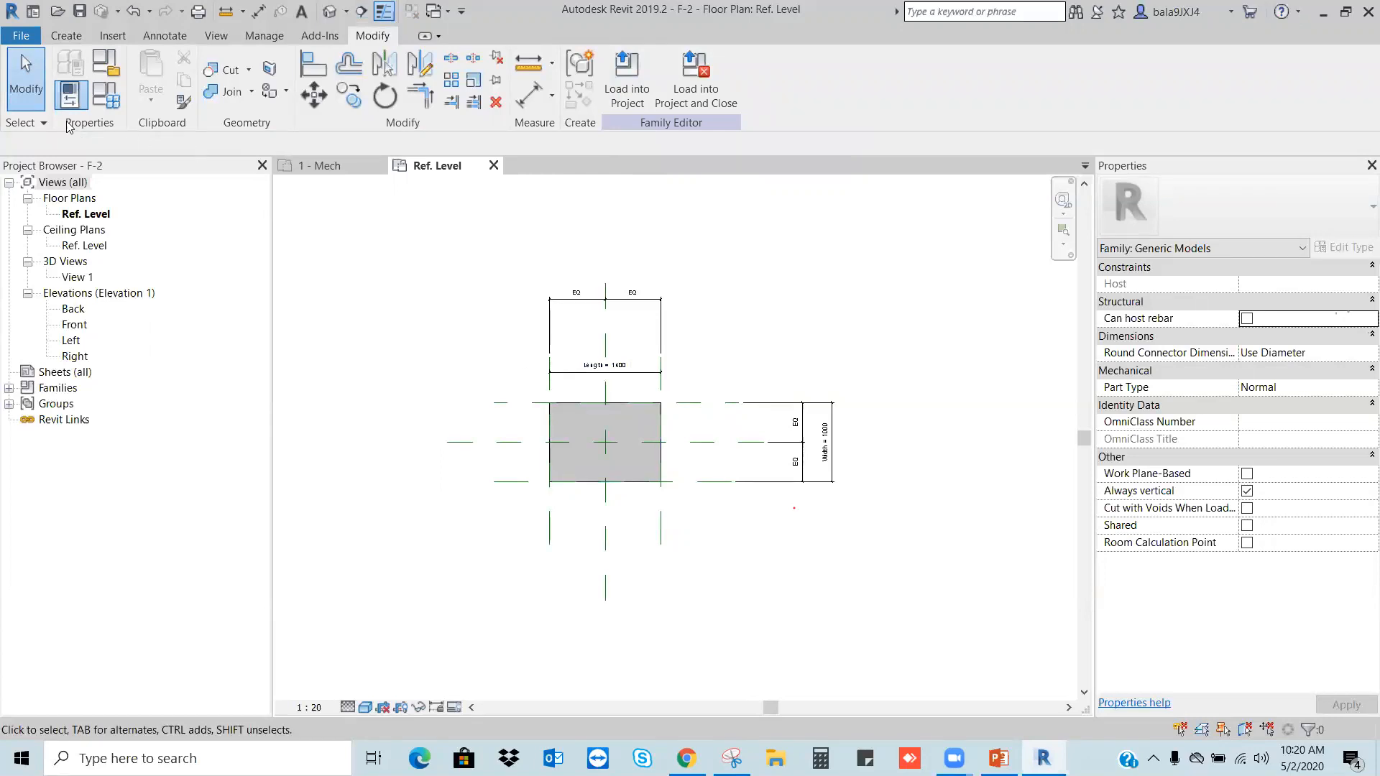
pyautogui.click(106, 68)
pyautogui.click(394, 274)
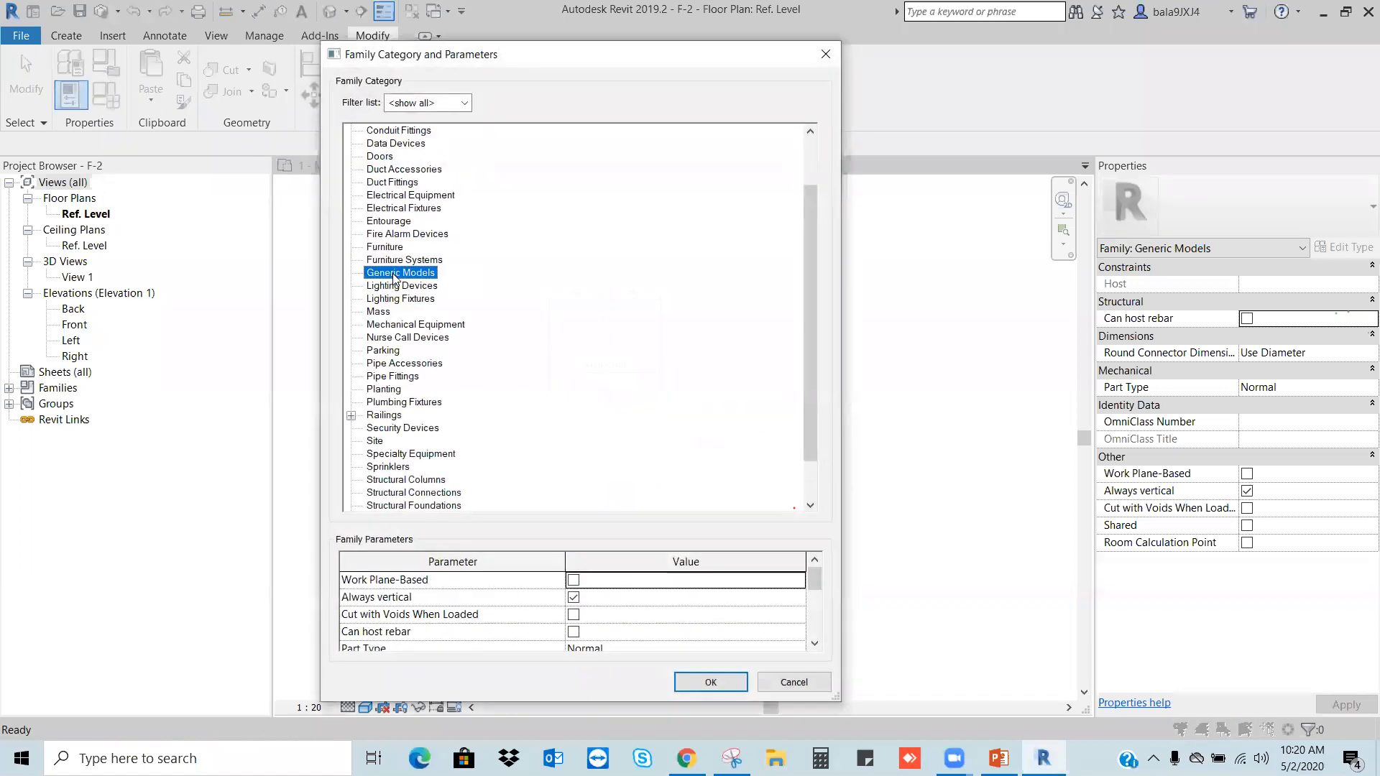
pyautogui.click(709, 683)
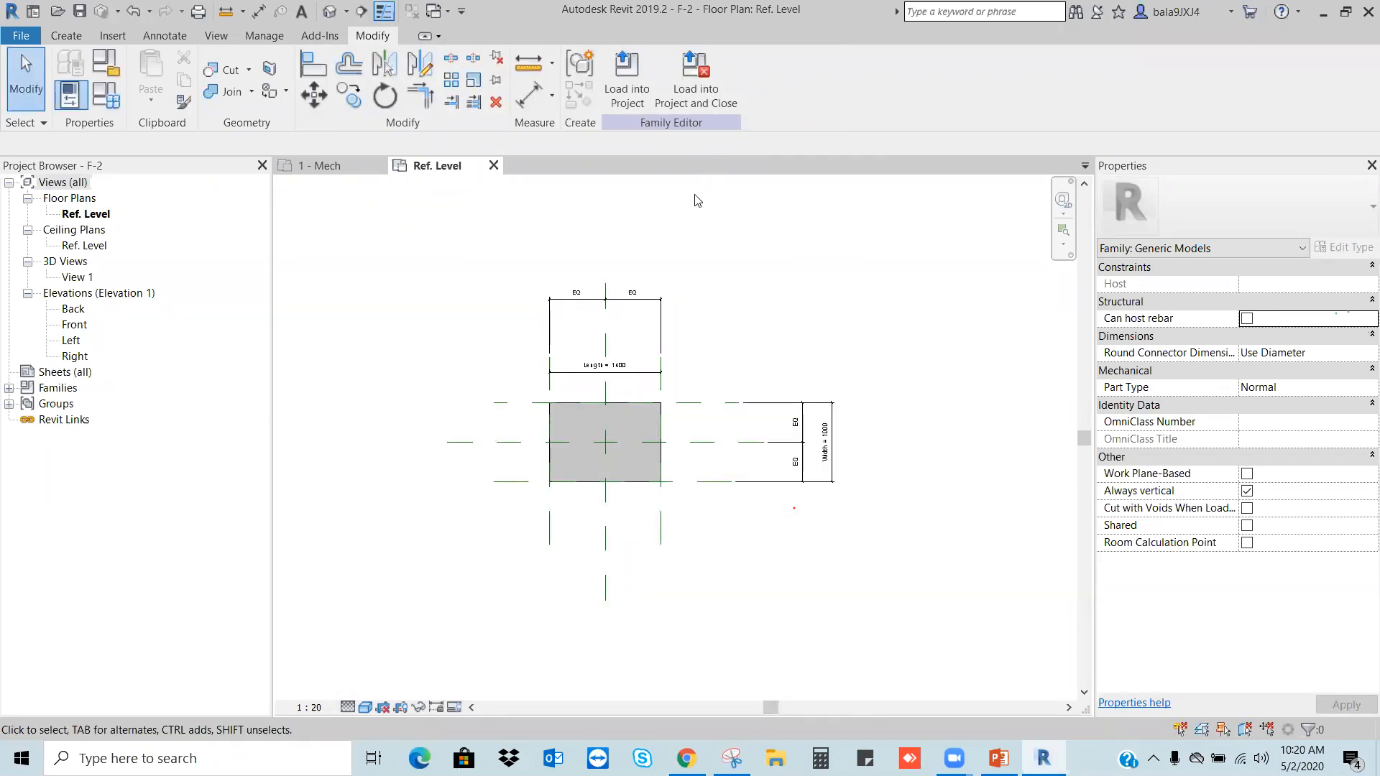
# Step: Load the F-2 family into the 1-HVAC project, ready for placement in the 1 - Mech floor plan
pyautogui.click(639, 100)
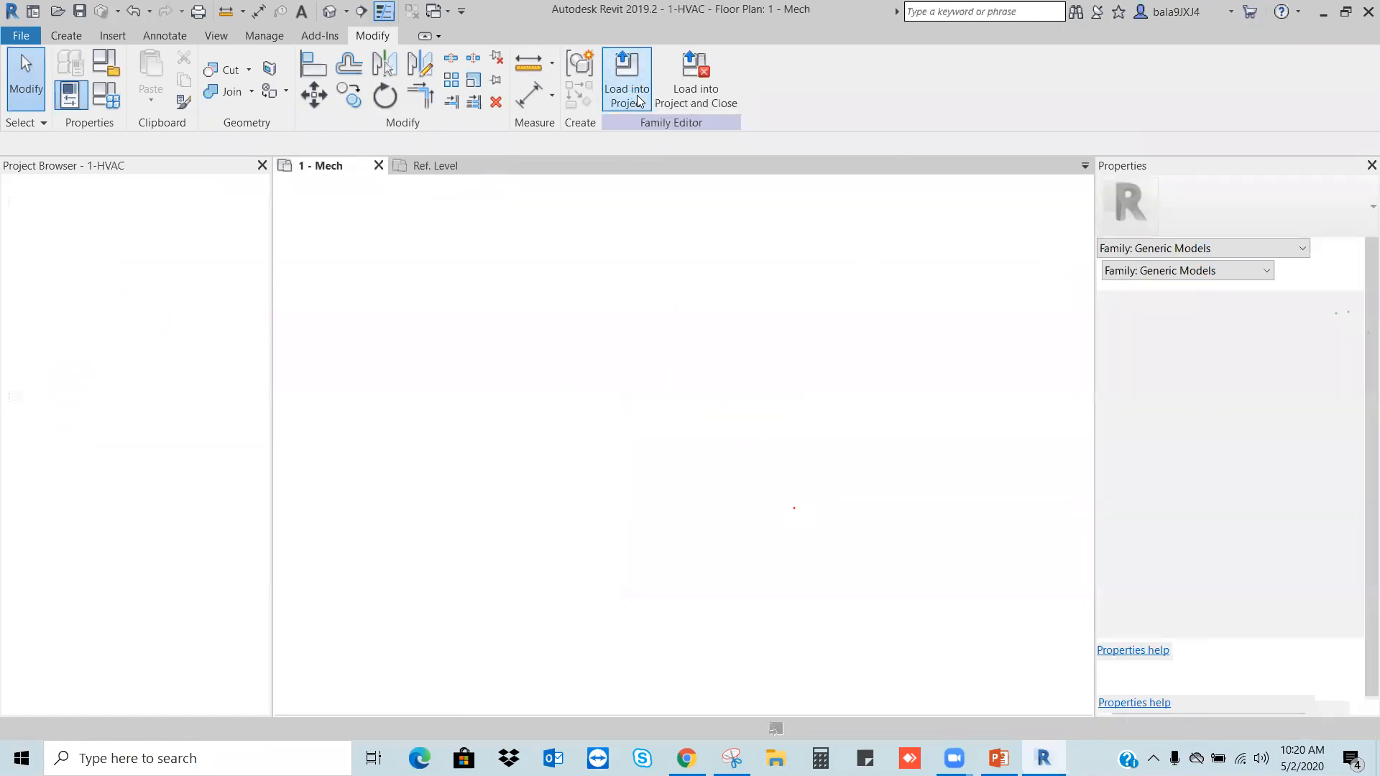
pyautogui.scroll(-5, 568, 293)
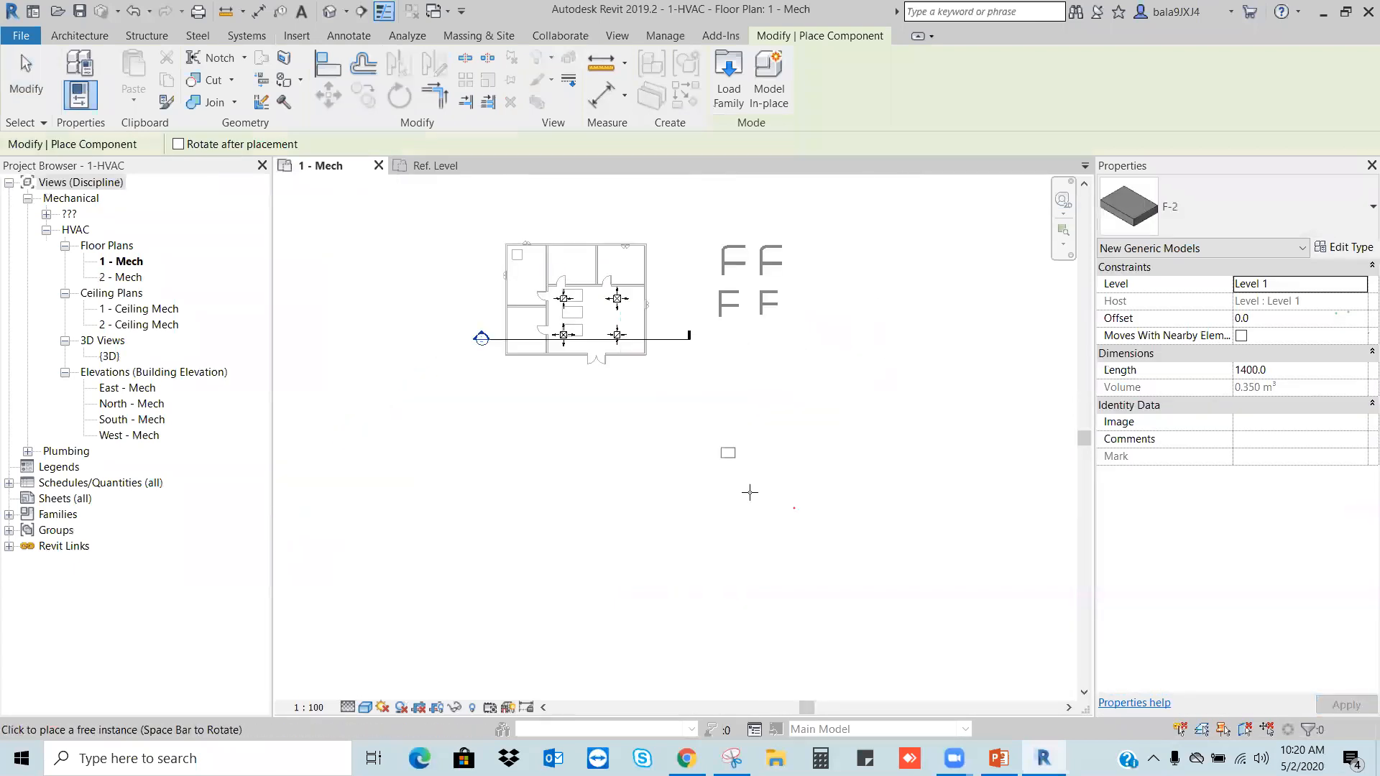
# Step: Place five F-2 instances in a horizontal row below the building in the floor plan
pyautogui.moveTo(506, 422); pyautogui.dragTo(721, 419, button='middle')
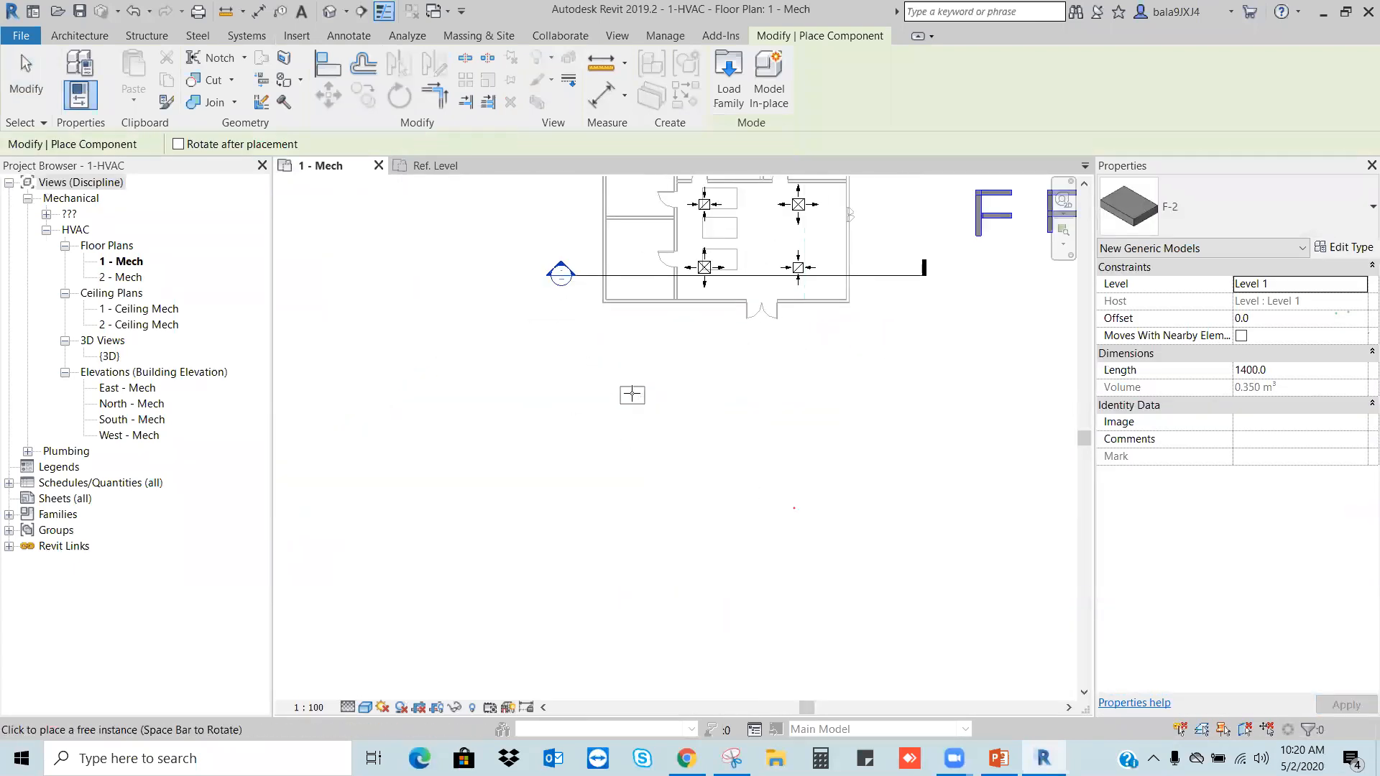
pyautogui.click(631, 389)
pyautogui.scroll(2, 685, 388)
pyautogui.click(666, 389)
pyautogui.click(742, 388)
pyautogui.click(824, 388)
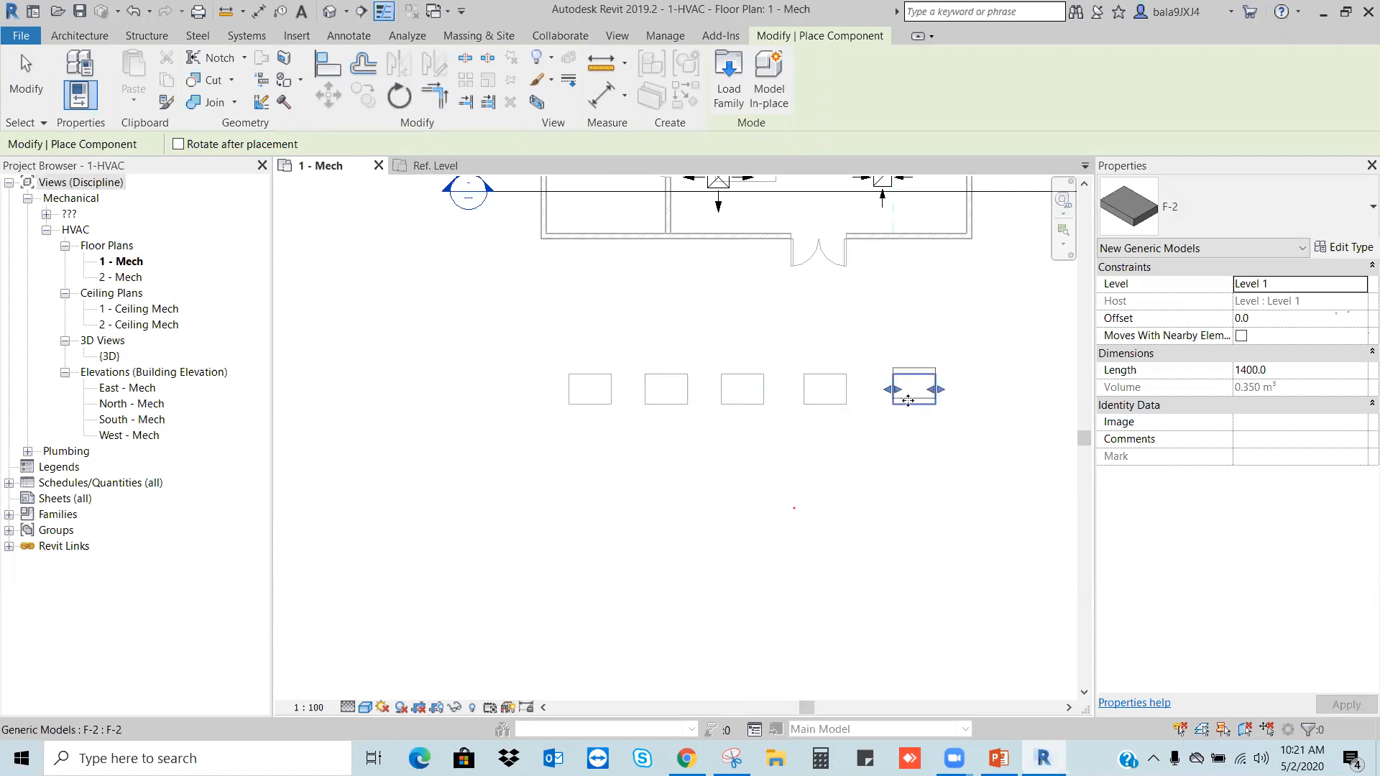
pyautogui.click(908, 400)
pyautogui.press('Escape')
pyautogui.press('Escape')
# Step: Move the other four F-2 instances under the first one to form a vertical column aligned on its centre
pyautogui.scroll(-1, 688, 392)
pyautogui.moveTo(659, 357); pyautogui.dragTo(629, 440)
pyautogui.click(680, 402)
pyautogui.press('Escape')
pyautogui.click(738, 392)
pyautogui.moveTo(738, 381); pyautogui.dragTo(624, 493)
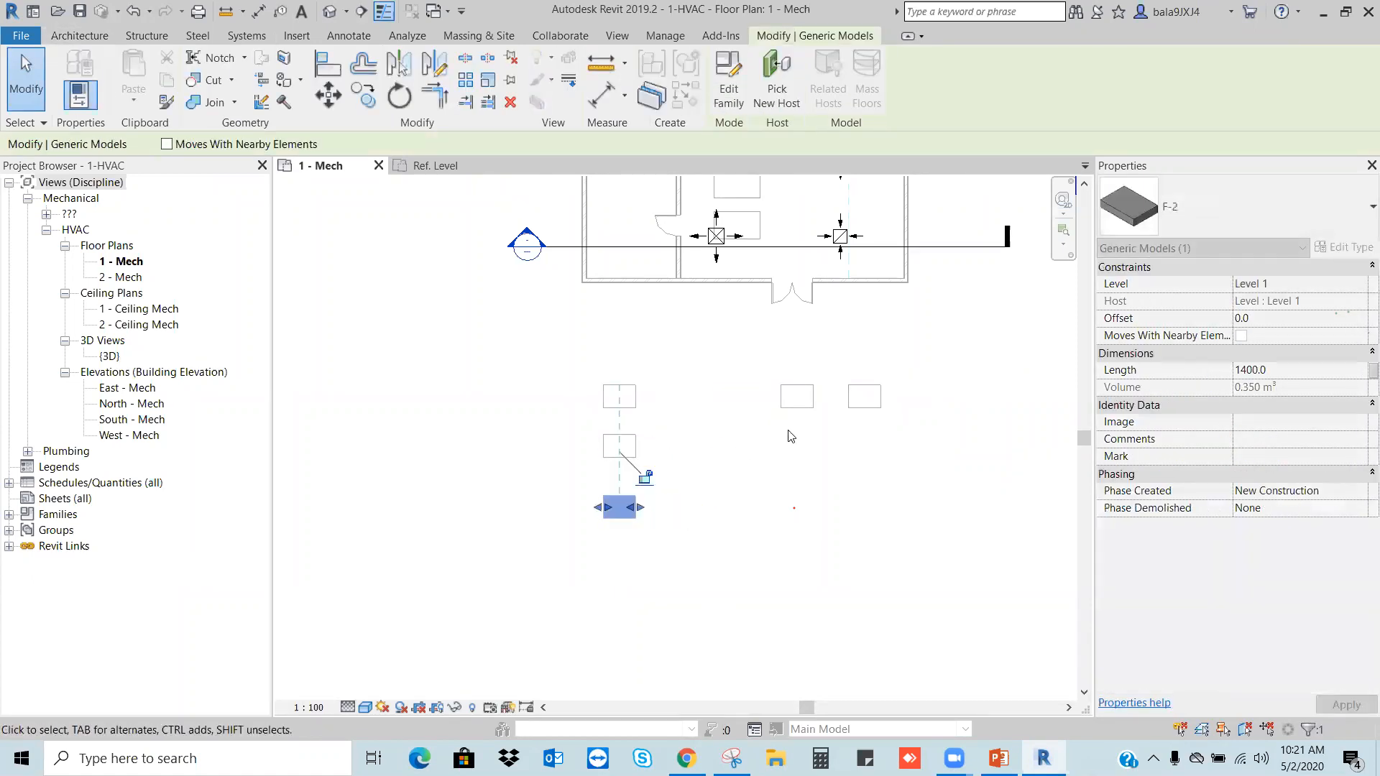
pyautogui.click(801, 386)
pyautogui.moveTo(649, 550); pyautogui.dragTo(619, 555)
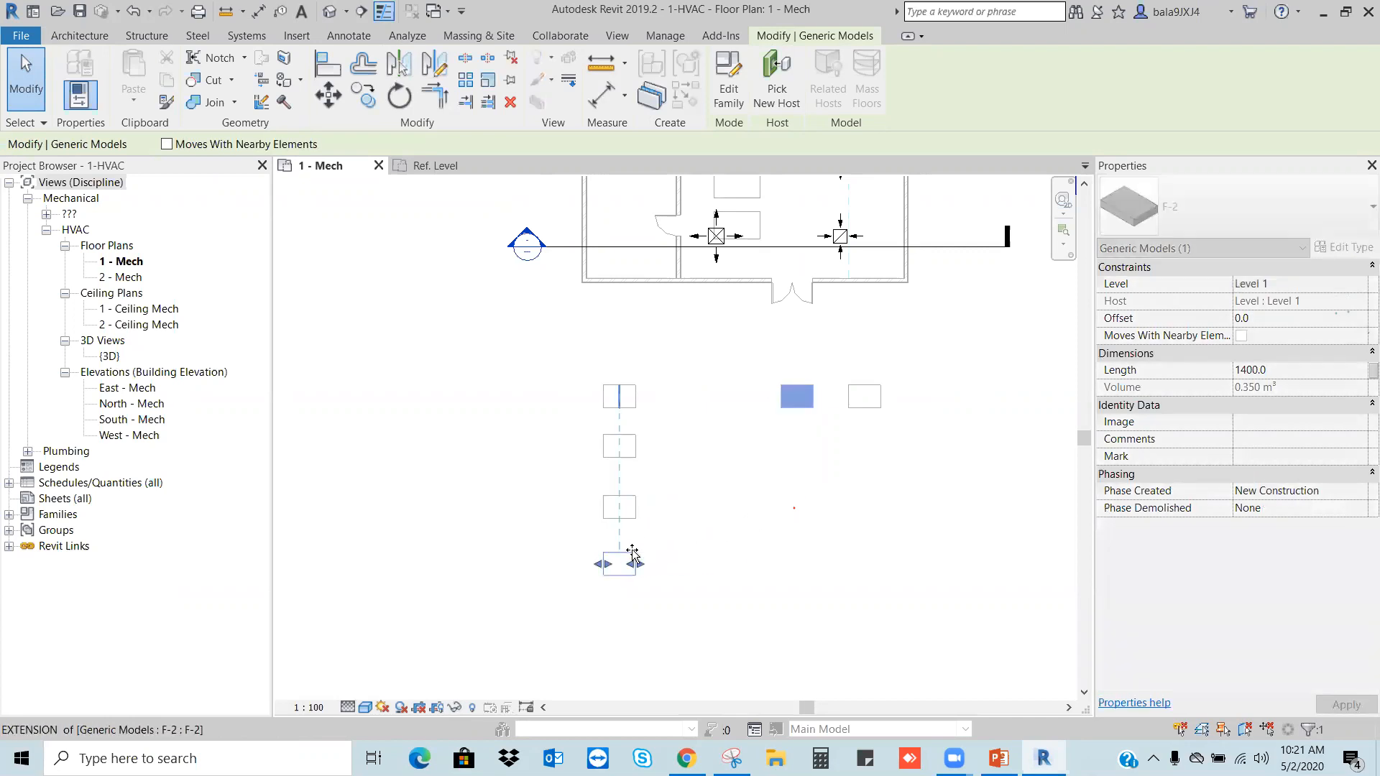
pyautogui.click(870, 384)
pyautogui.moveTo(871, 385); pyautogui.dragTo(624, 610)
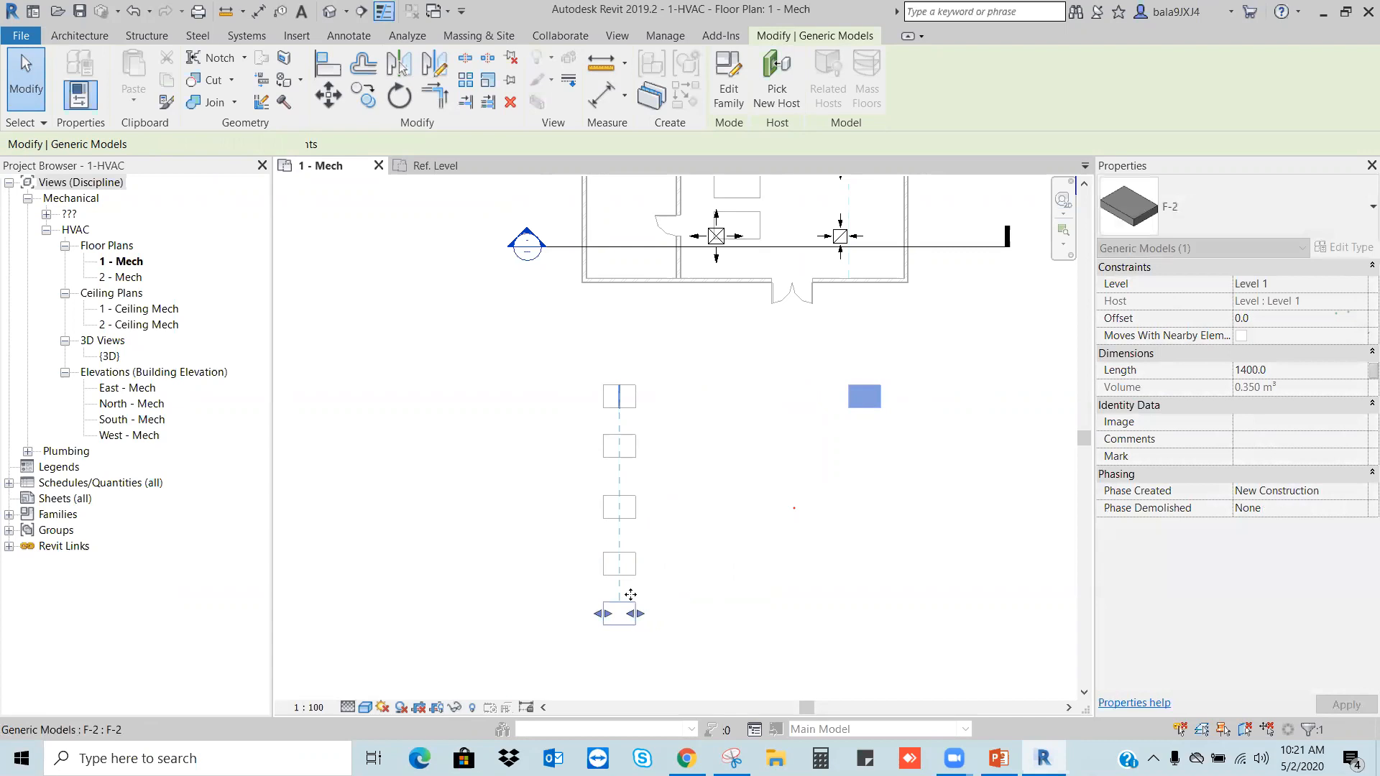
pyautogui.click(677, 455)
# Step: Check which types are available for the uppermost F-2 instance, keeping type F-2
pyautogui.click(624, 394)
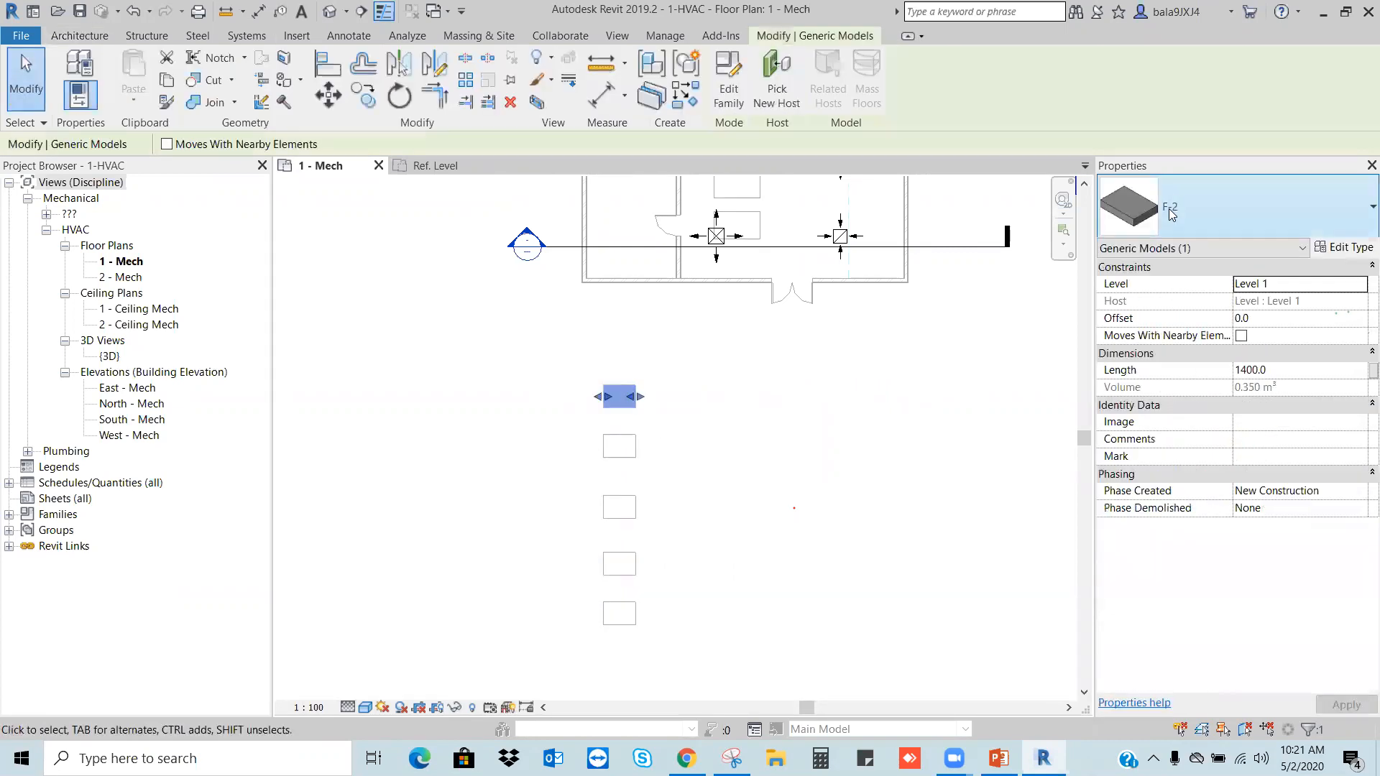
pyautogui.click(1216, 211)
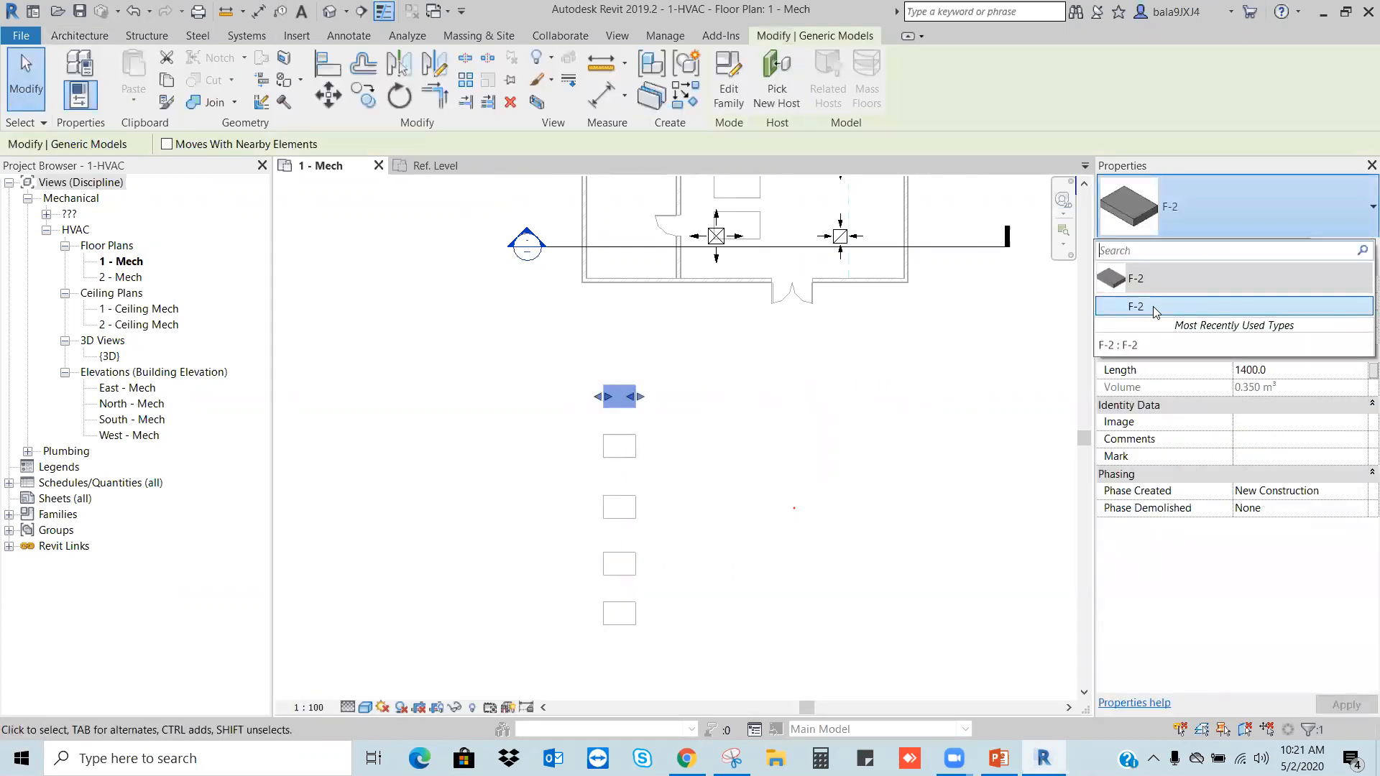
pyautogui.click(1154, 308)
pyautogui.click(762, 402)
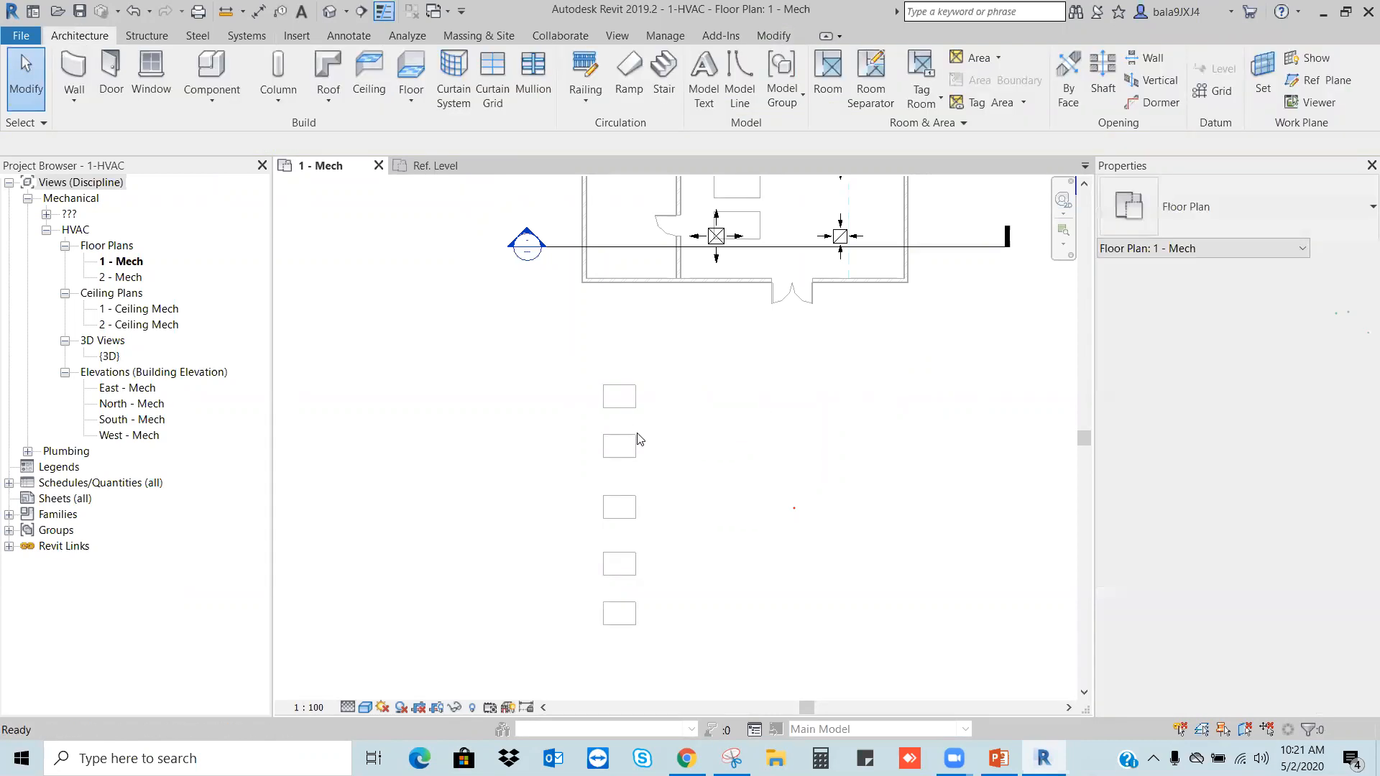
pyautogui.scroll(1, 675, 462)
pyautogui.scroll(-1, 690, 416)
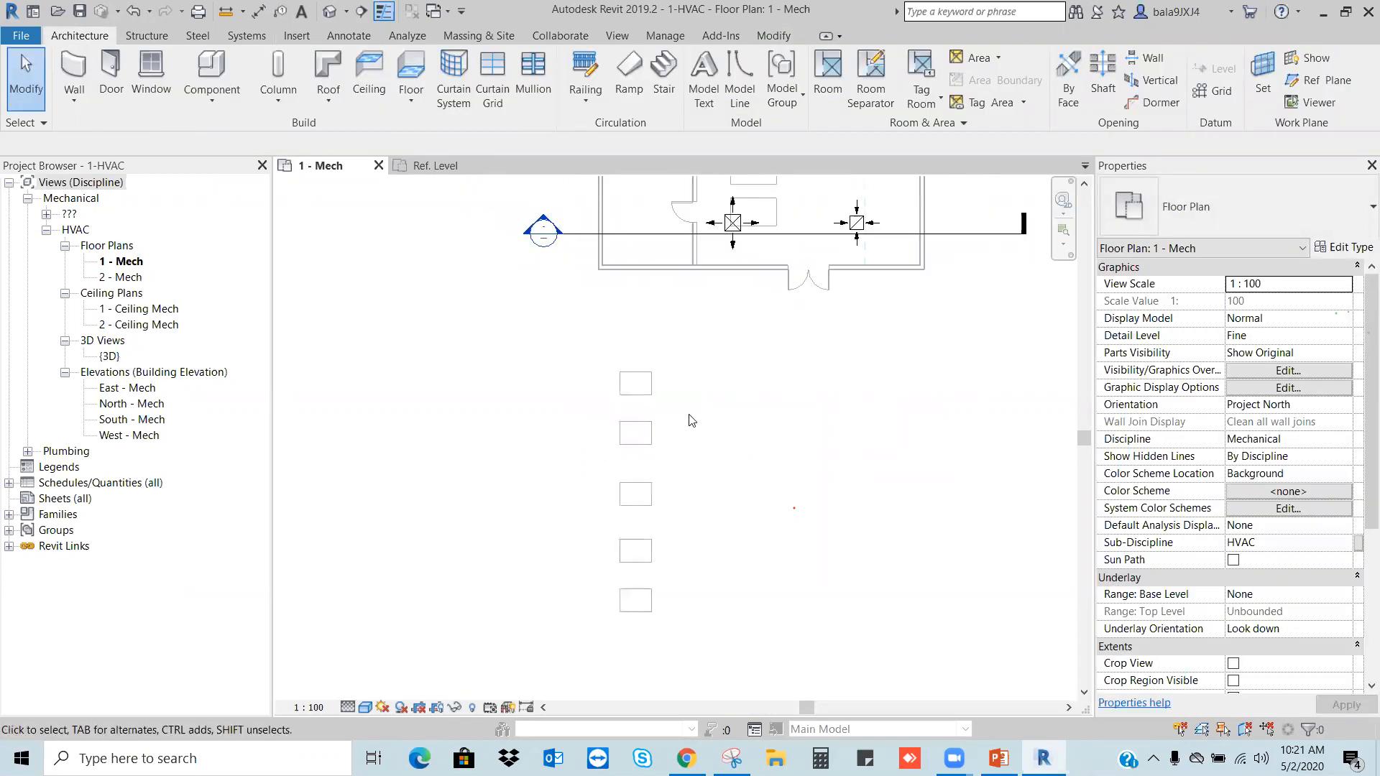
# Step: Review the uppermost instance's Width in the type properties and its Length in the instance properties
pyautogui.click(643, 386)
pyautogui.click(782, 404)
pyautogui.click(654, 396)
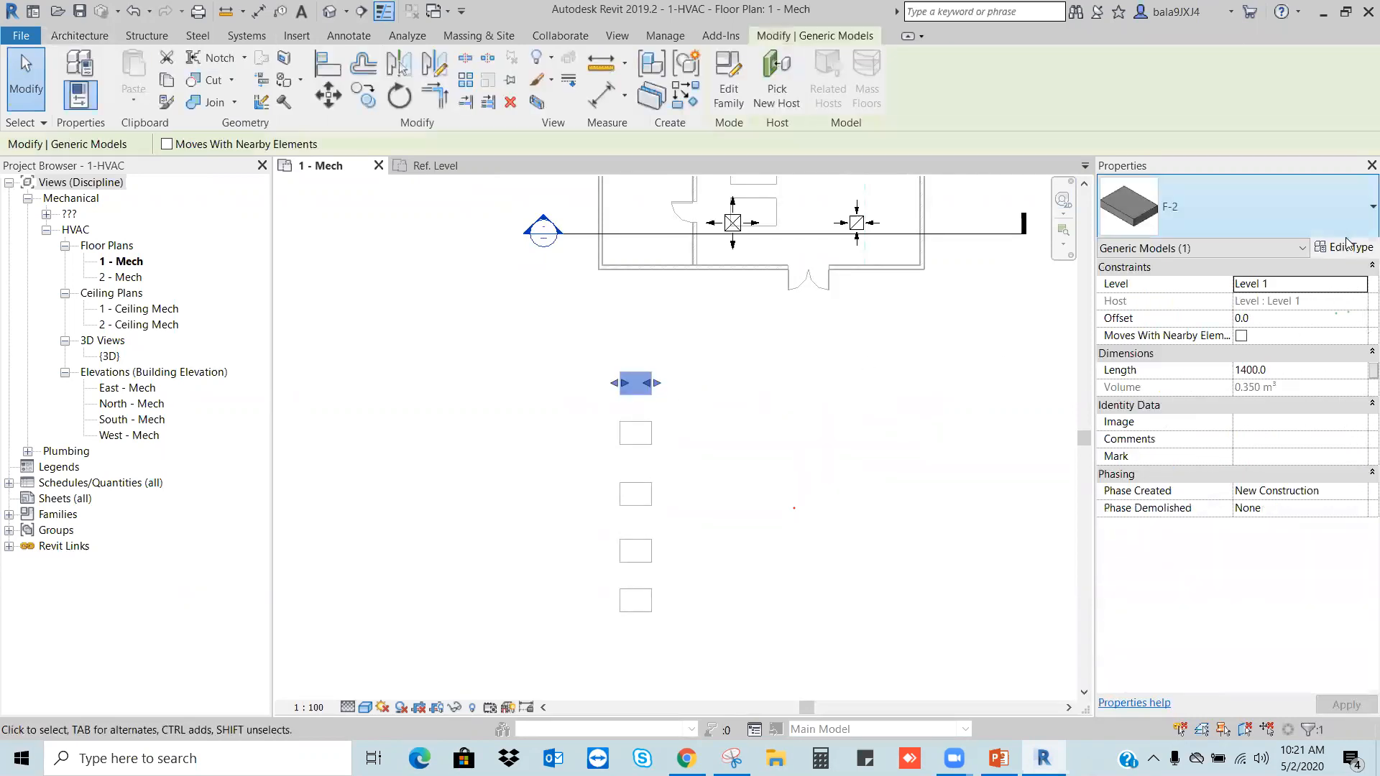
pyautogui.click(1349, 246)
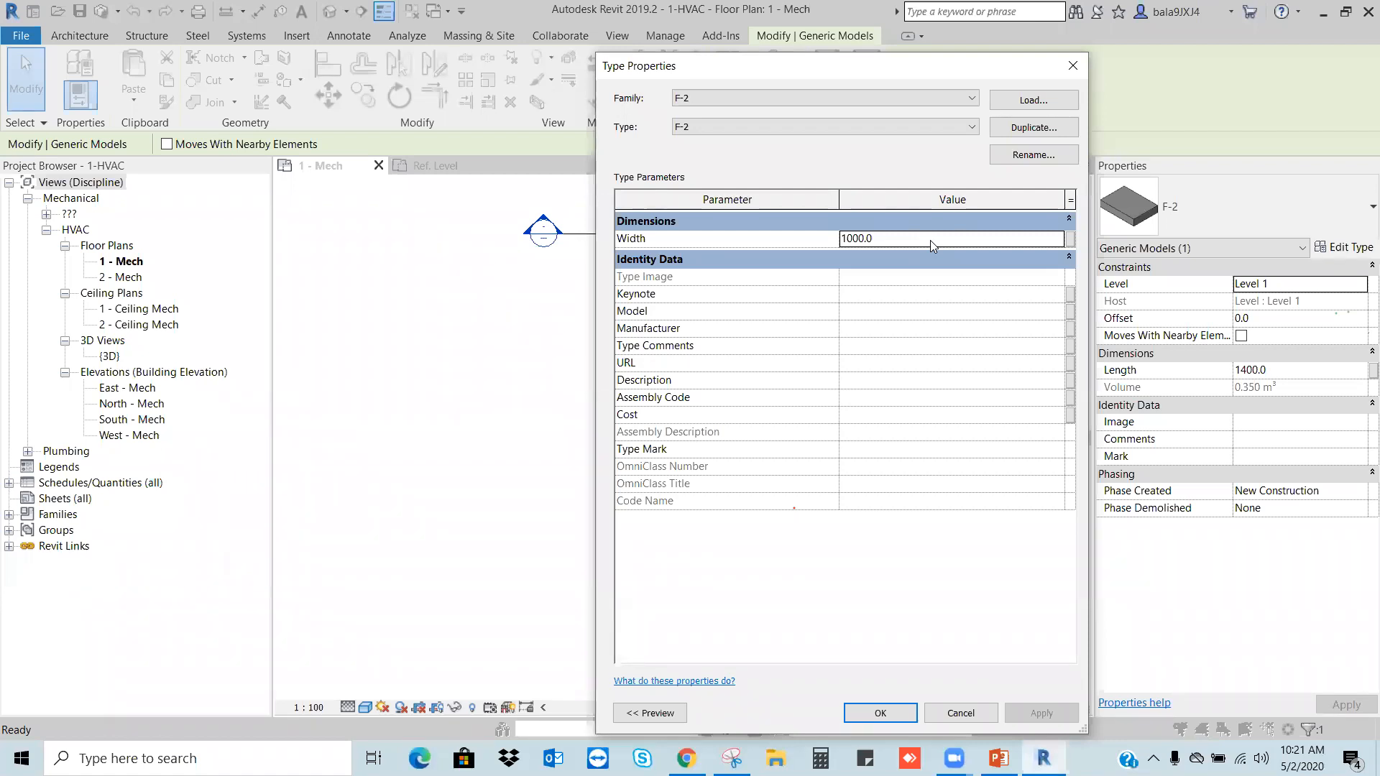
pyautogui.press('Escape')
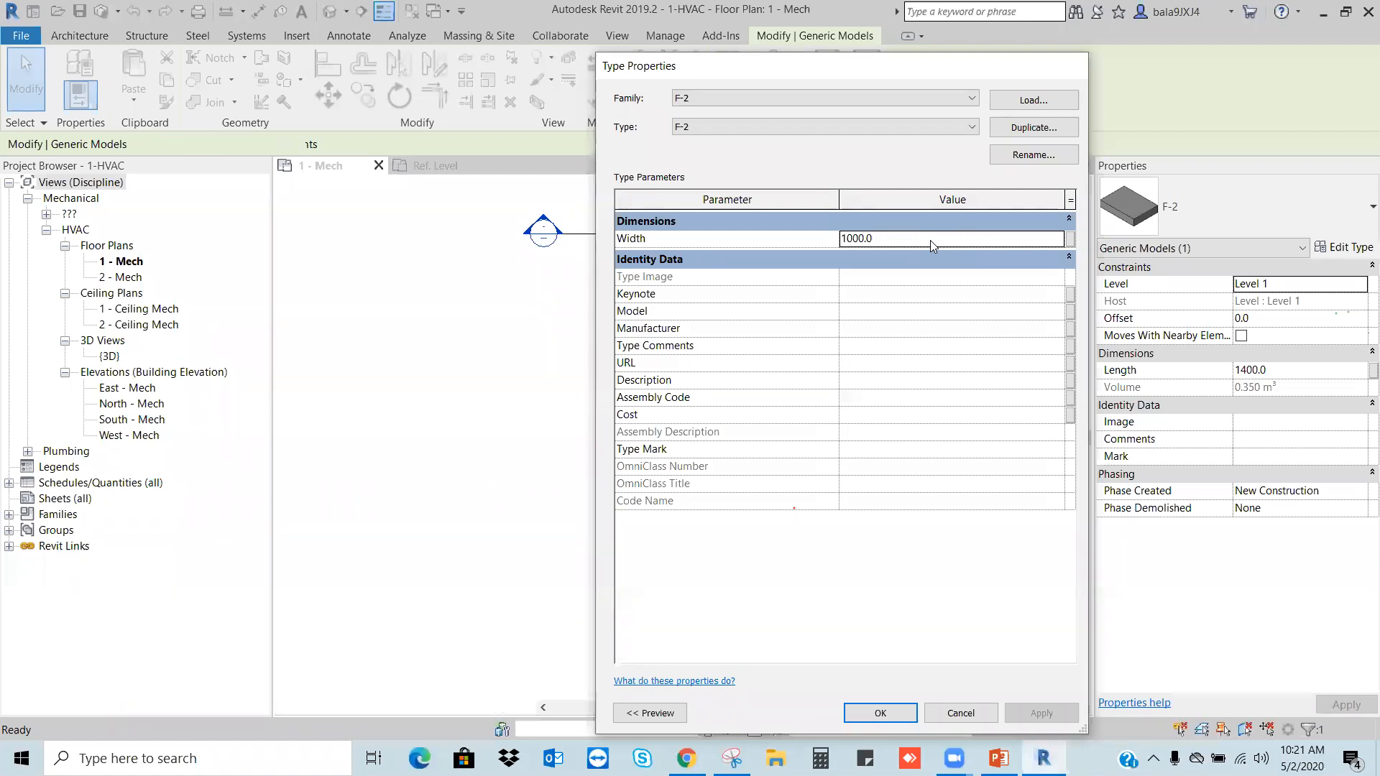
pyautogui.press('Escape')
pyautogui.click(659, 386)
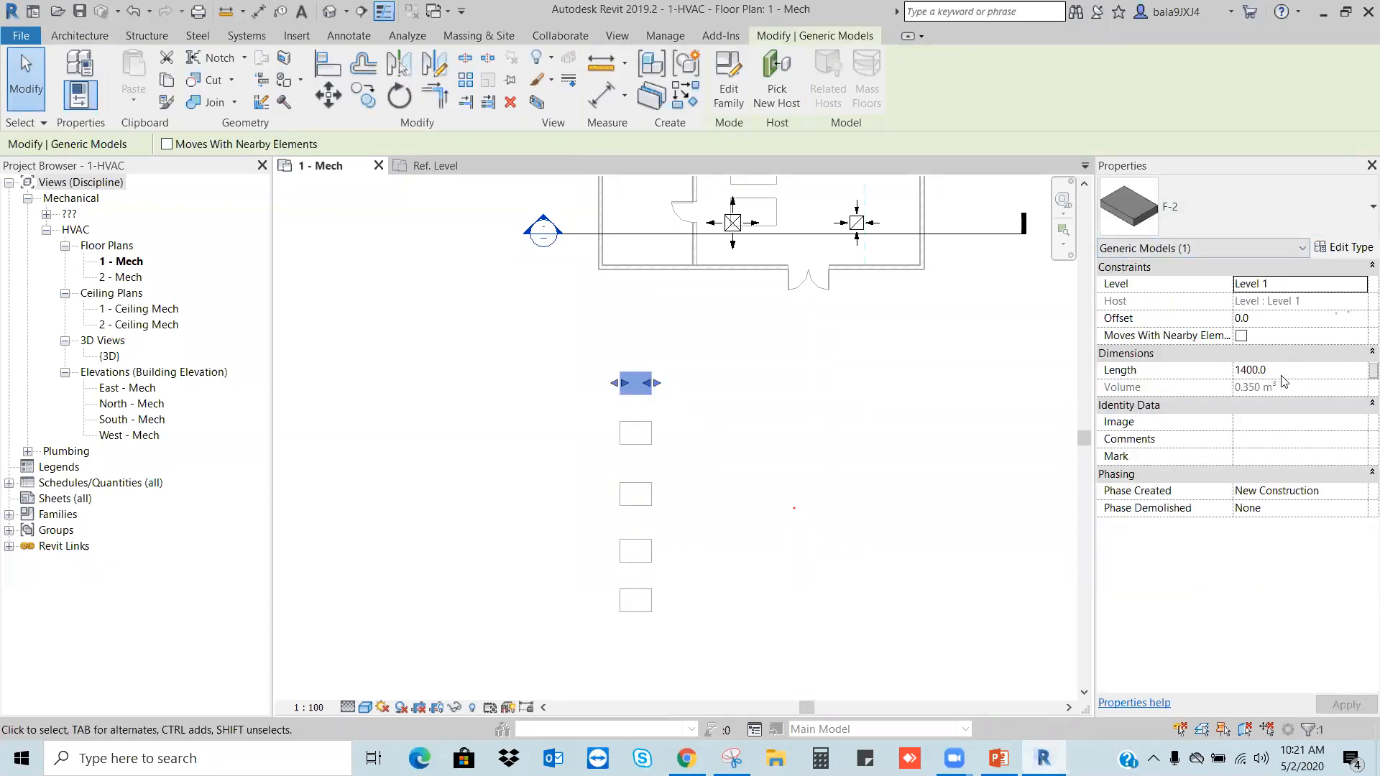
pyautogui.click(742, 376)
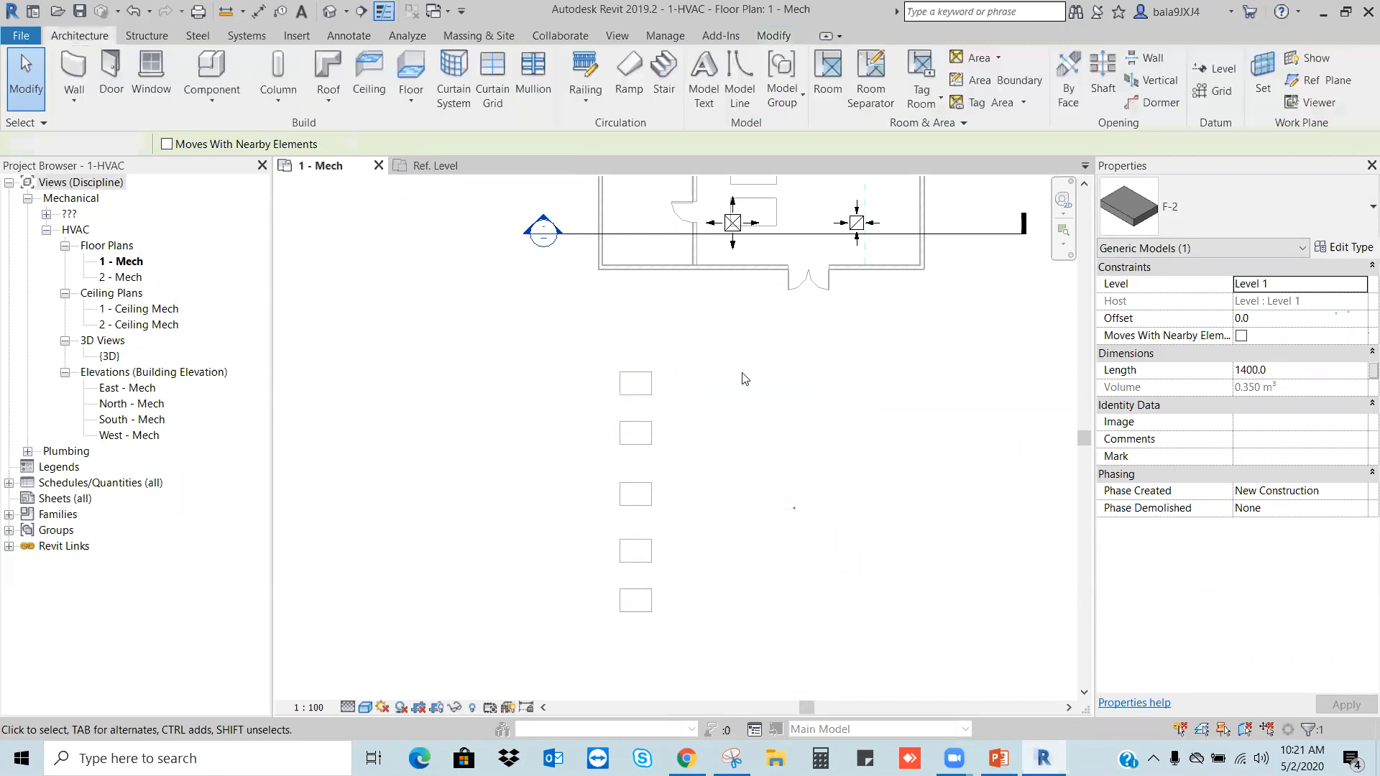
# Step: Set the F-2 type's Width to 1500, apply it, and move the type properties aside to uncover the instances
pyautogui.click(645, 395)
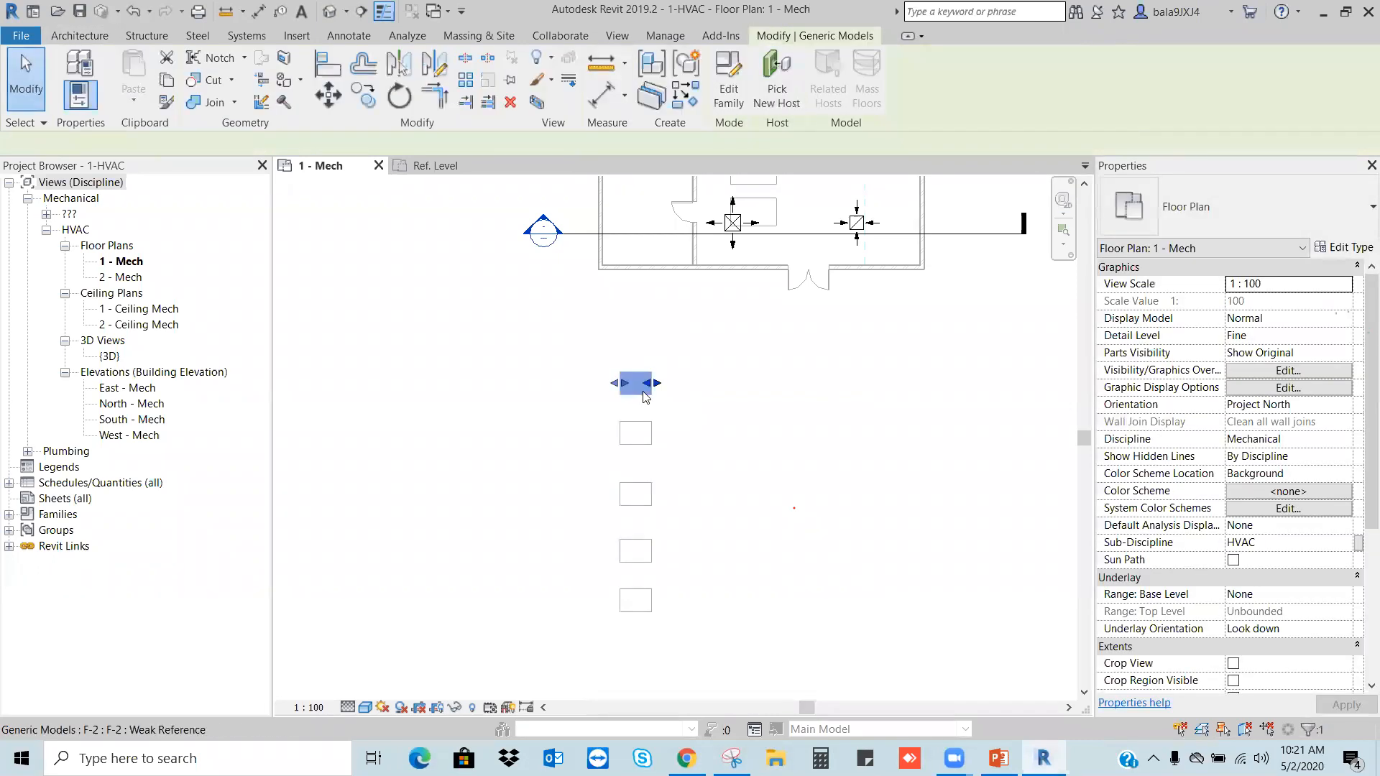
pyautogui.click(1349, 247)
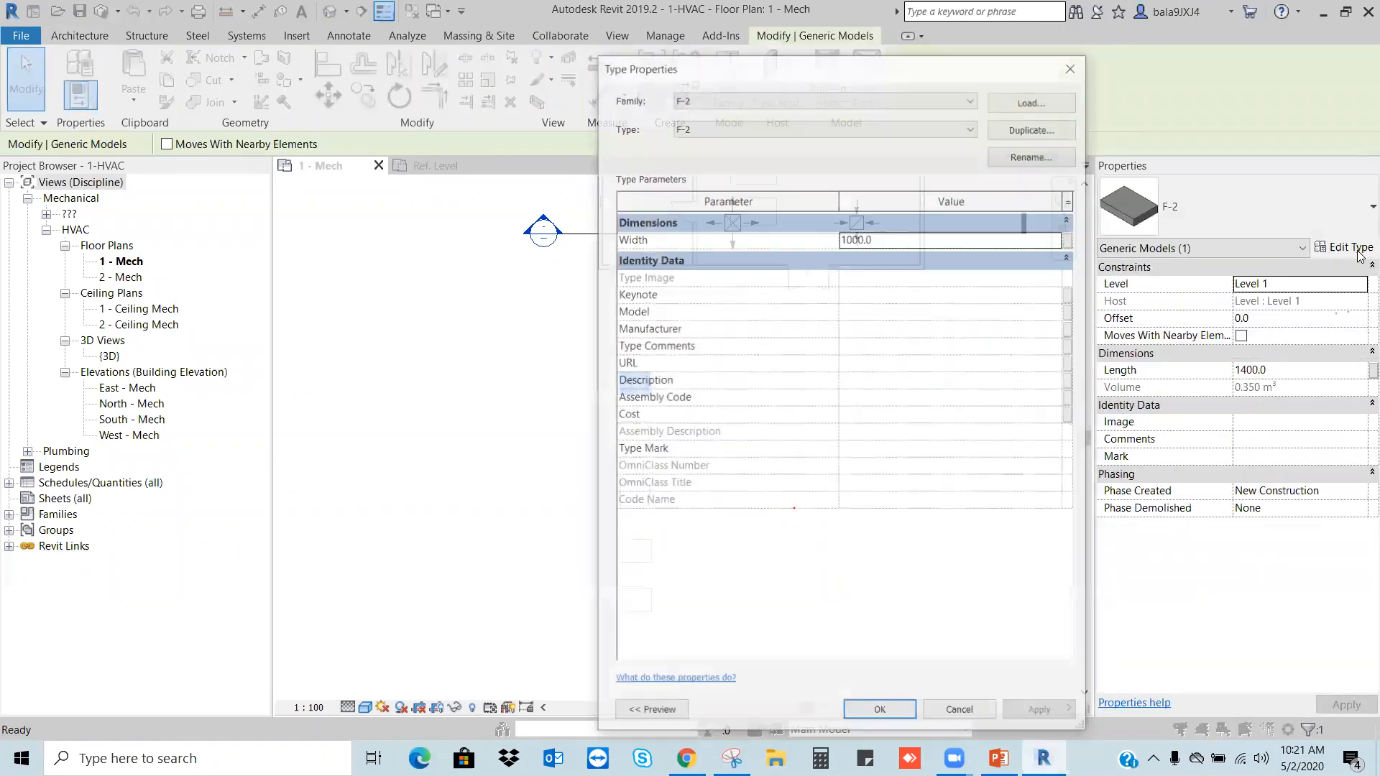
pyautogui.click(904, 237)
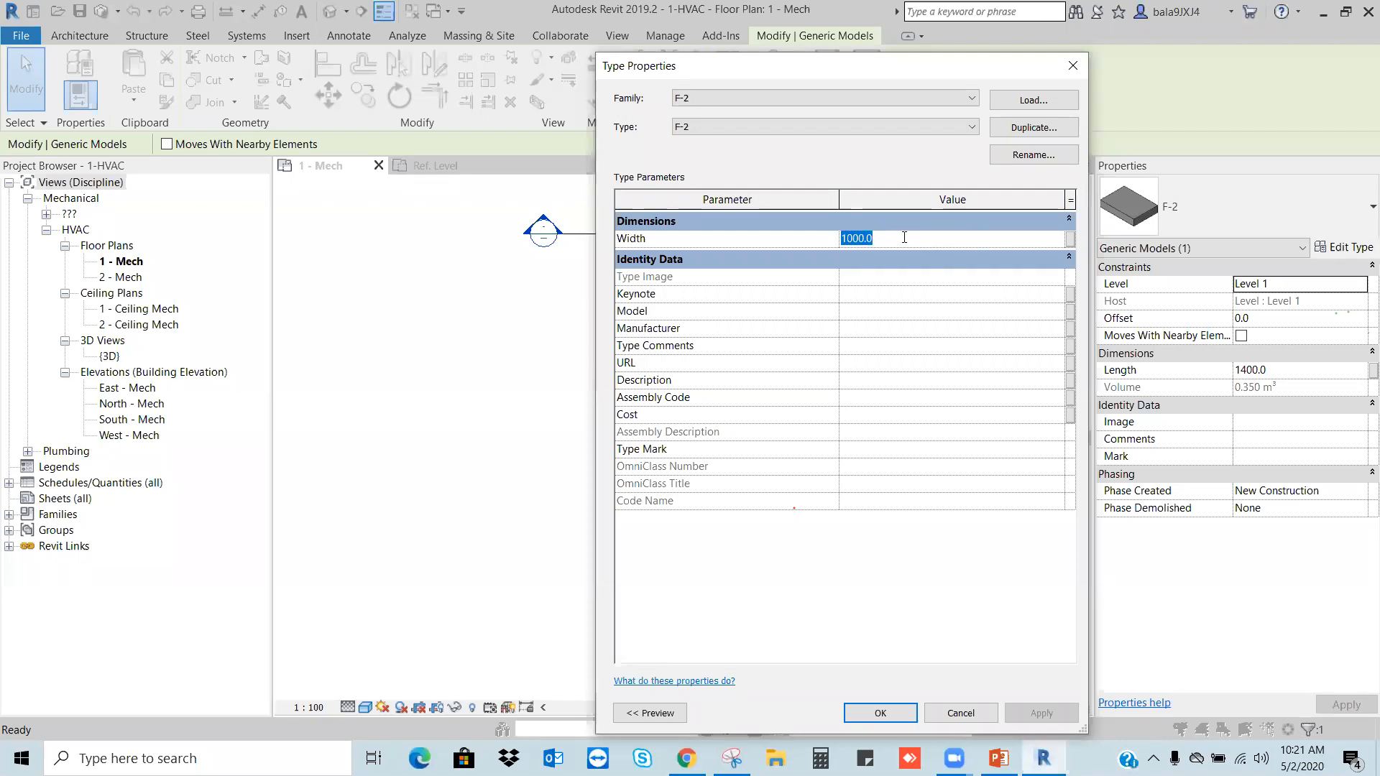
pyautogui.write('1500')
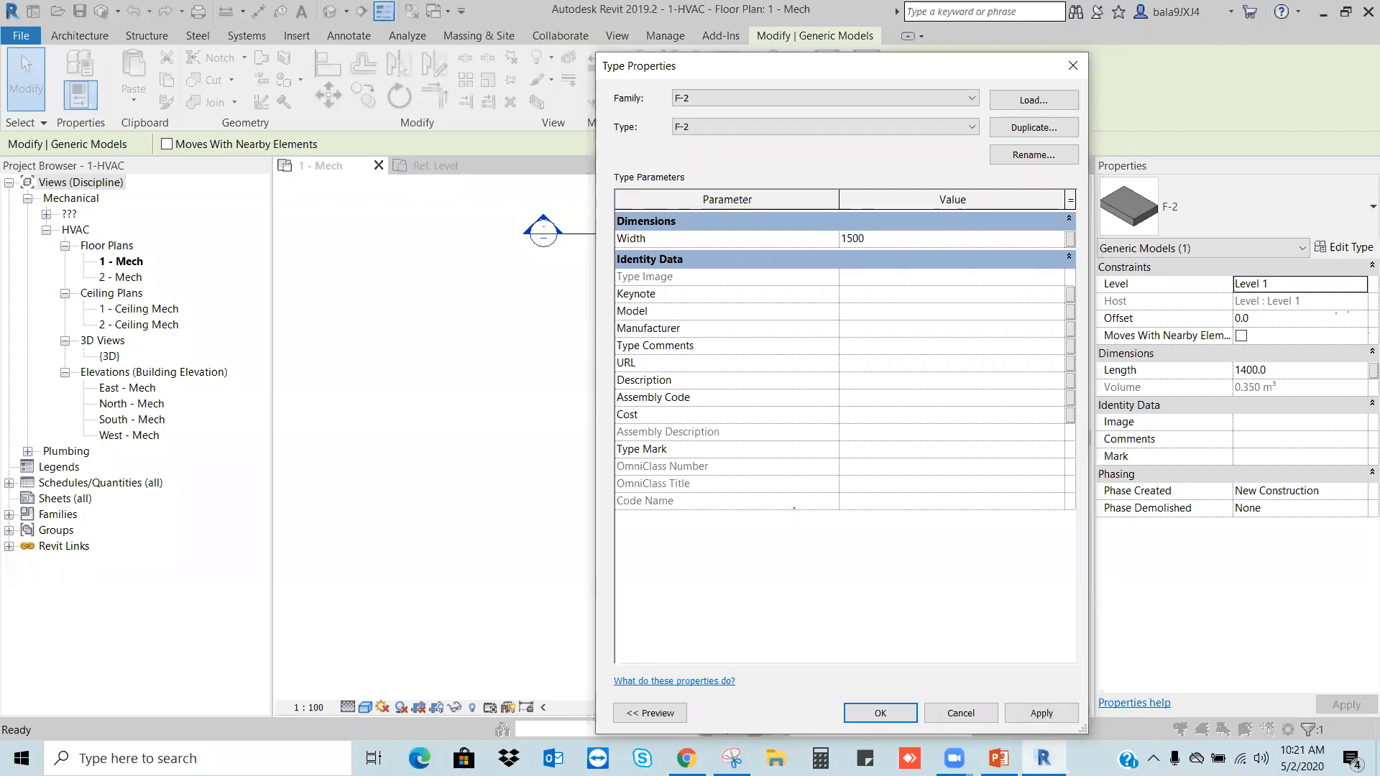
pyautogui.click(1042, 712)
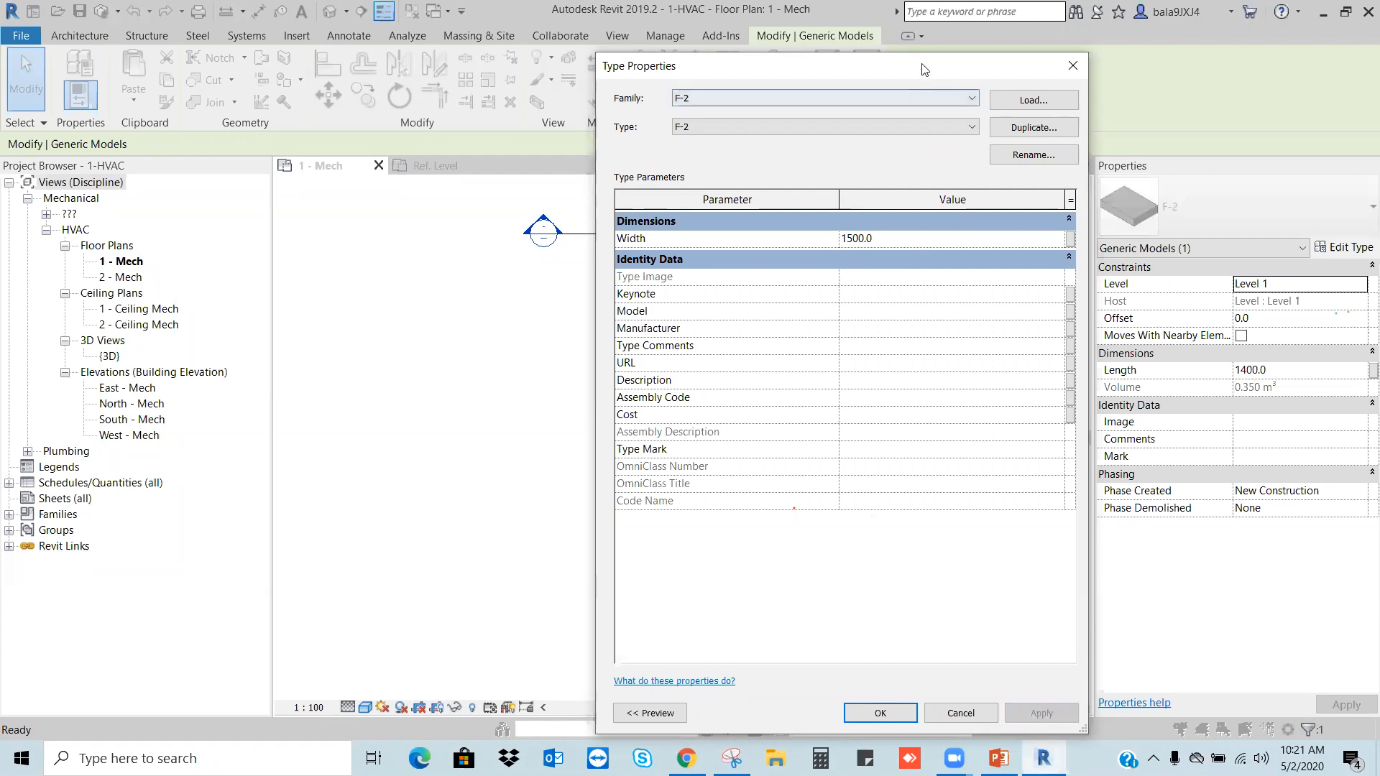
pyautogui.moveTo(923, 69); pyautogui.dragTo(1148, 74)
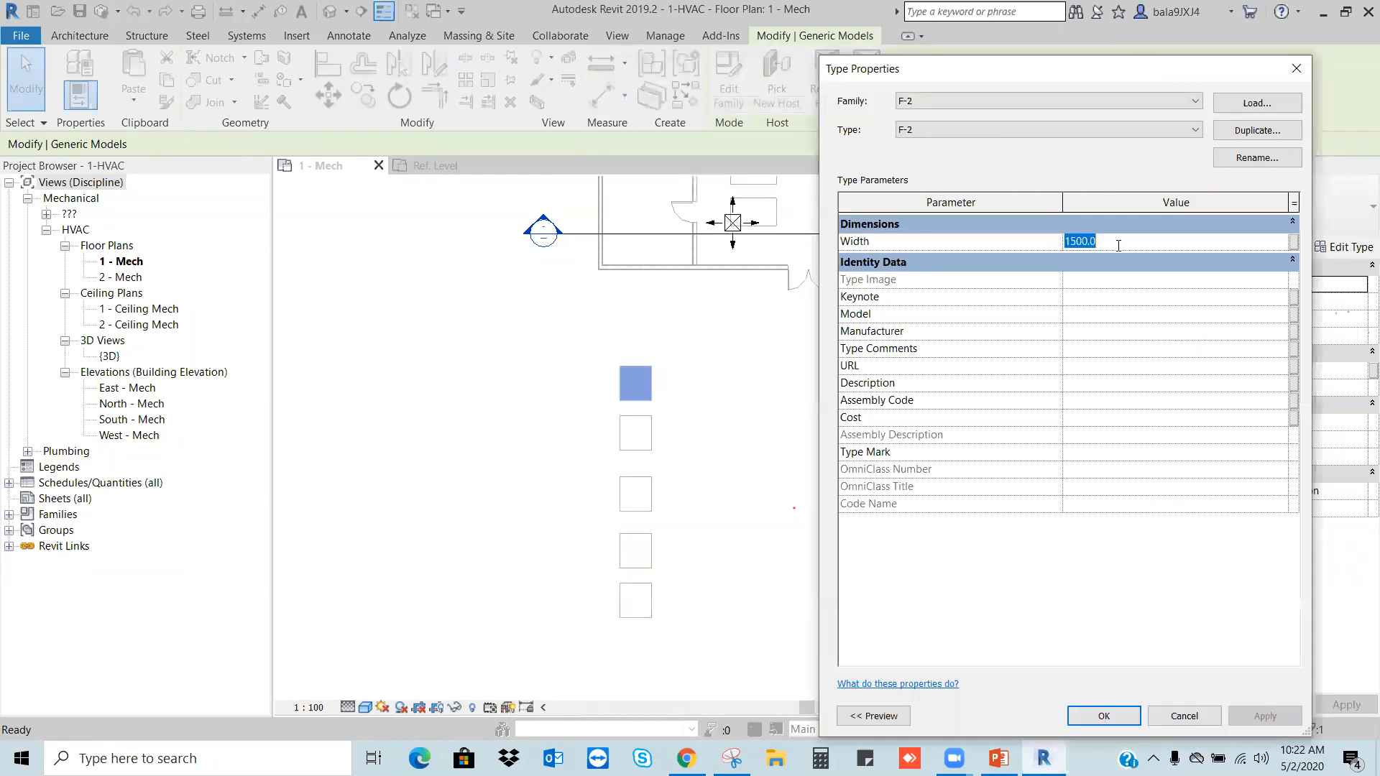
# Step: Apply a type Width of 2500 and then 500 to F-2, and close the type properties
pyautogui.write('25')
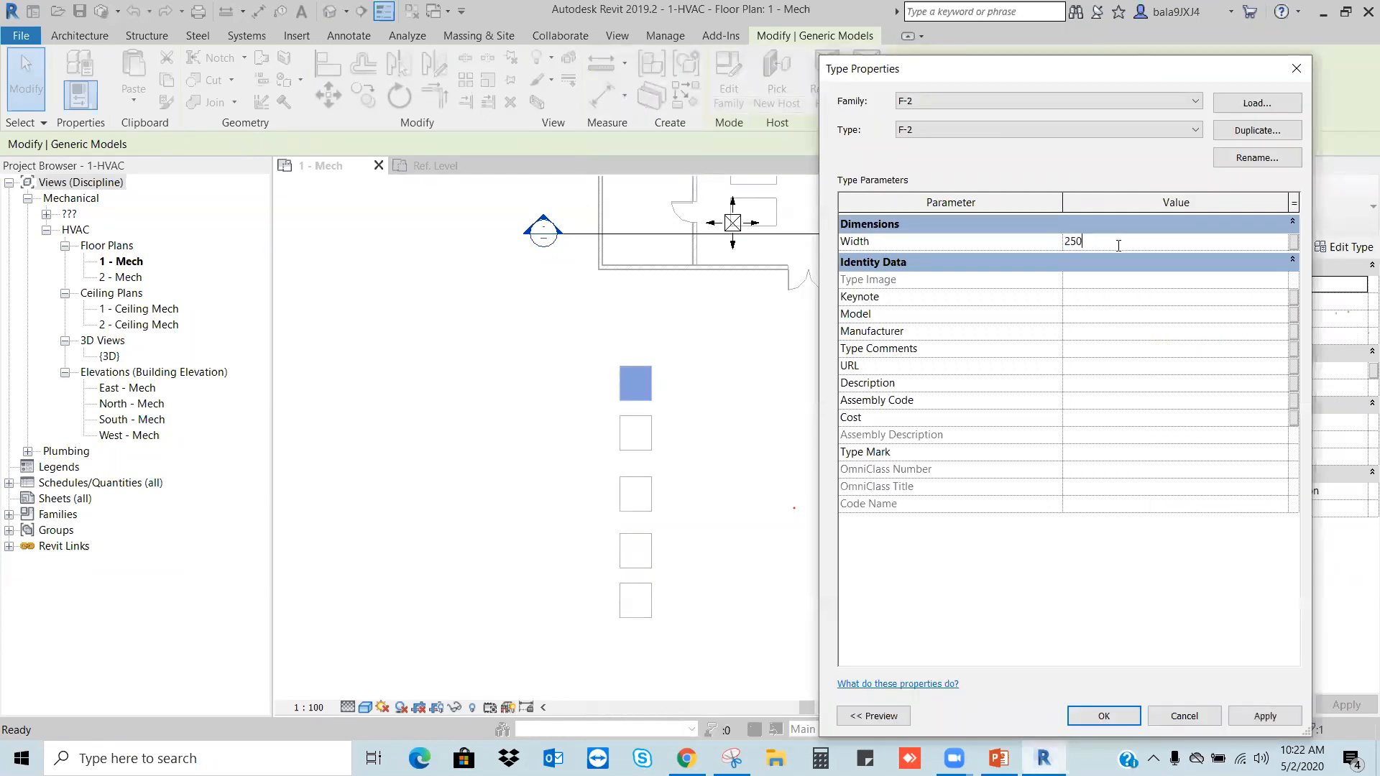
pyautogui.click(1265, 716)
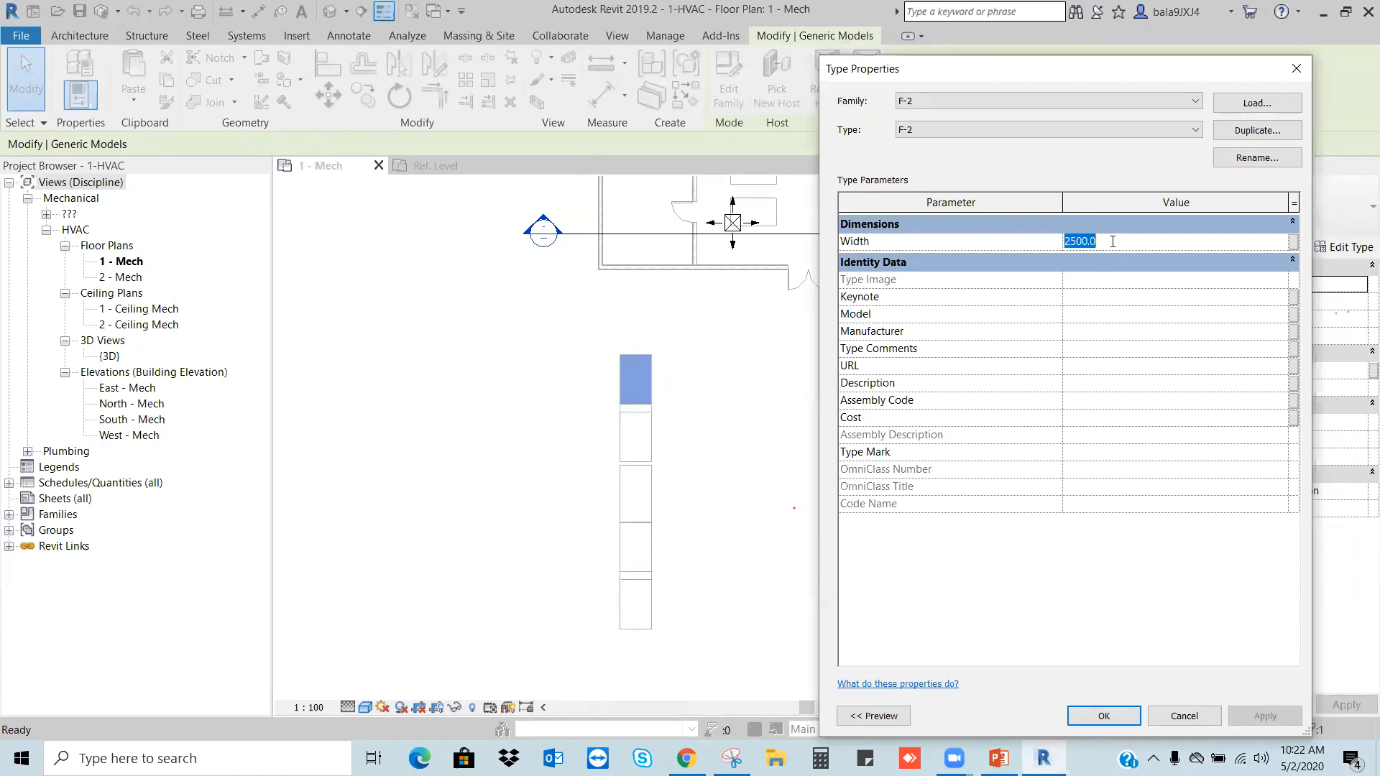
pyautogui.write('5')
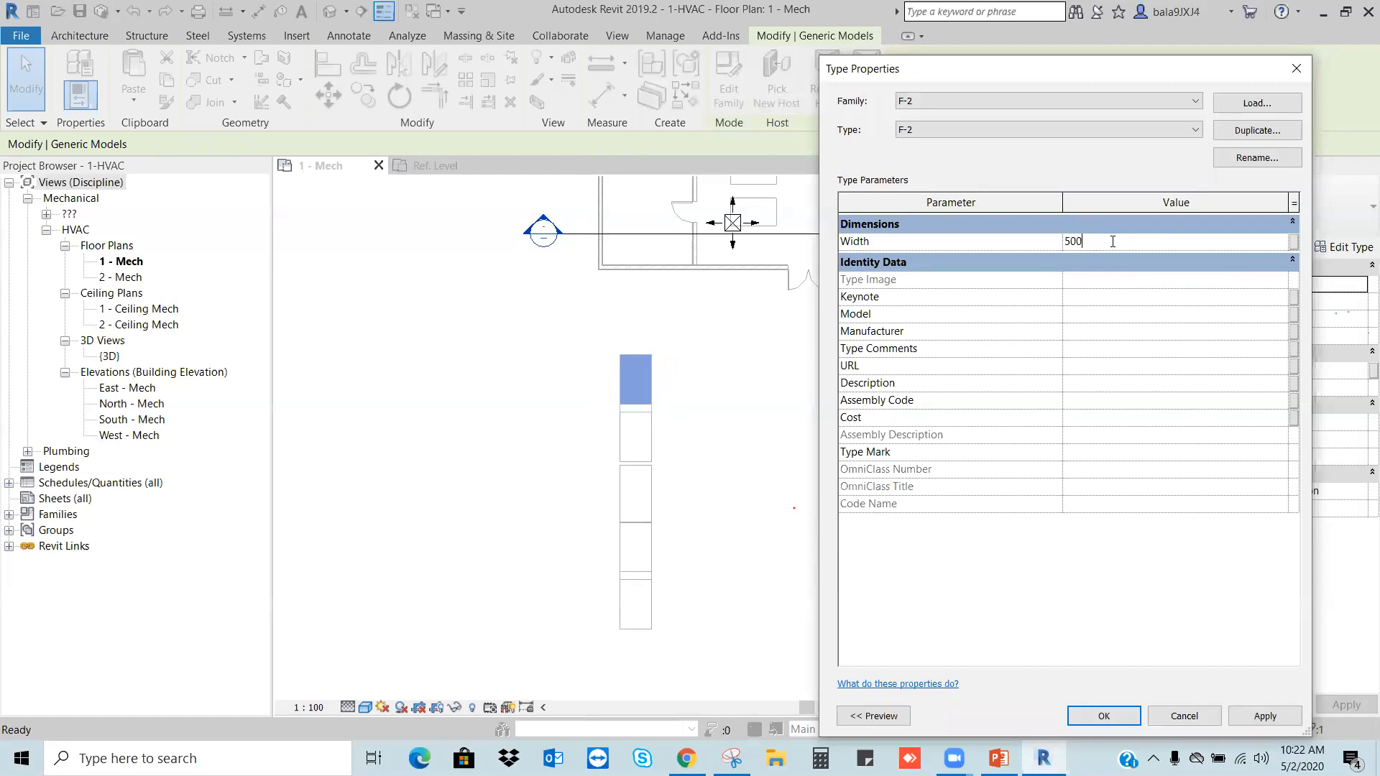
pyautogui.click(1272, 718)
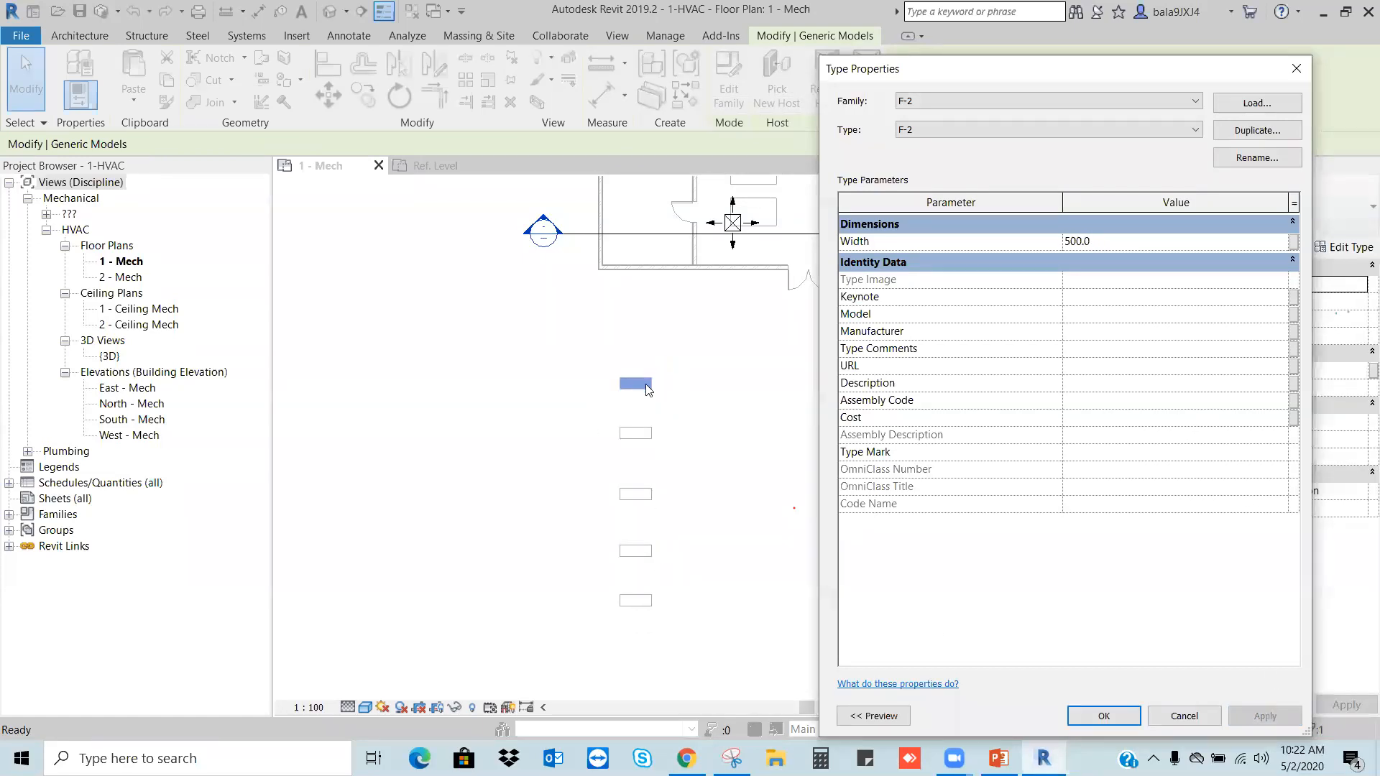
pyautogui.click(1085, 715)
pyautogui.click(715, 392)
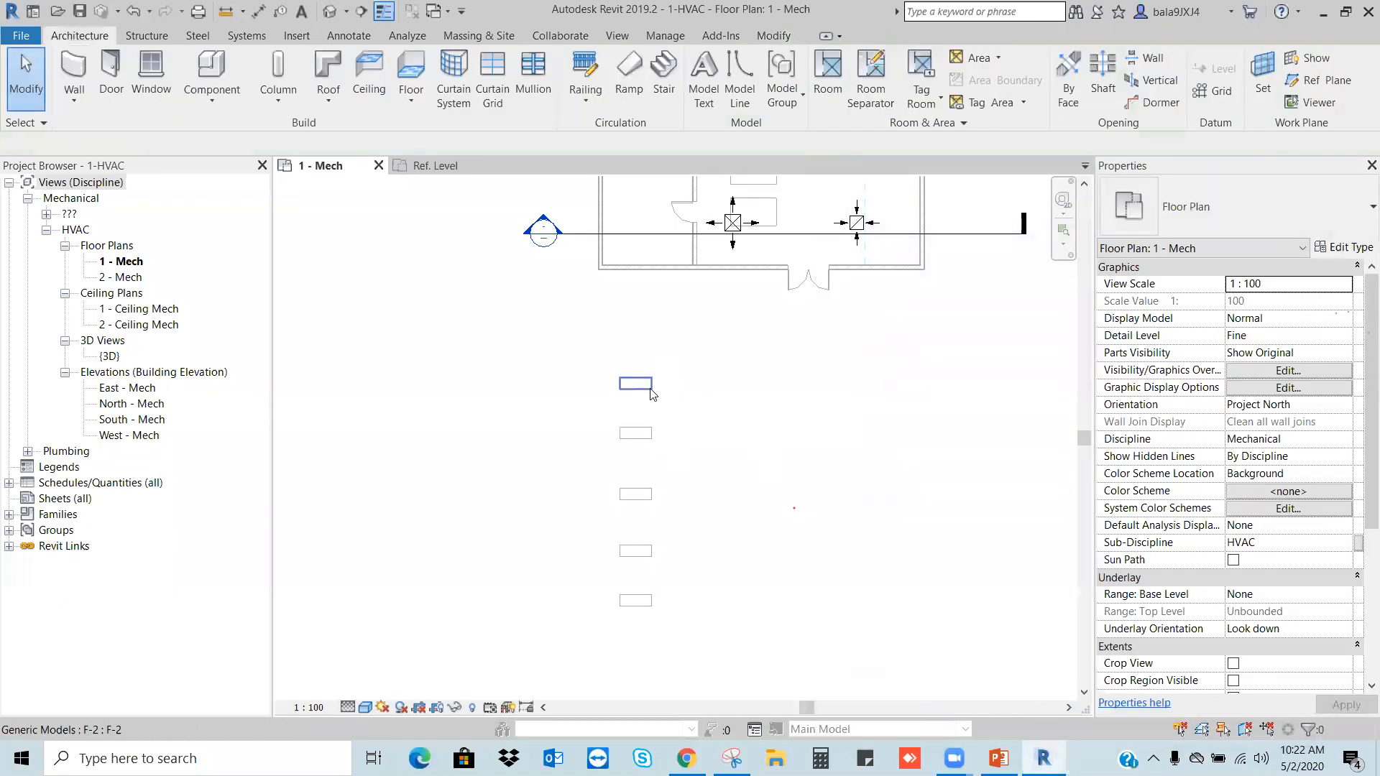
# Step: Set the instance Length of the uppermost F-2 box to 2500
pyautogui.click(624, 388)
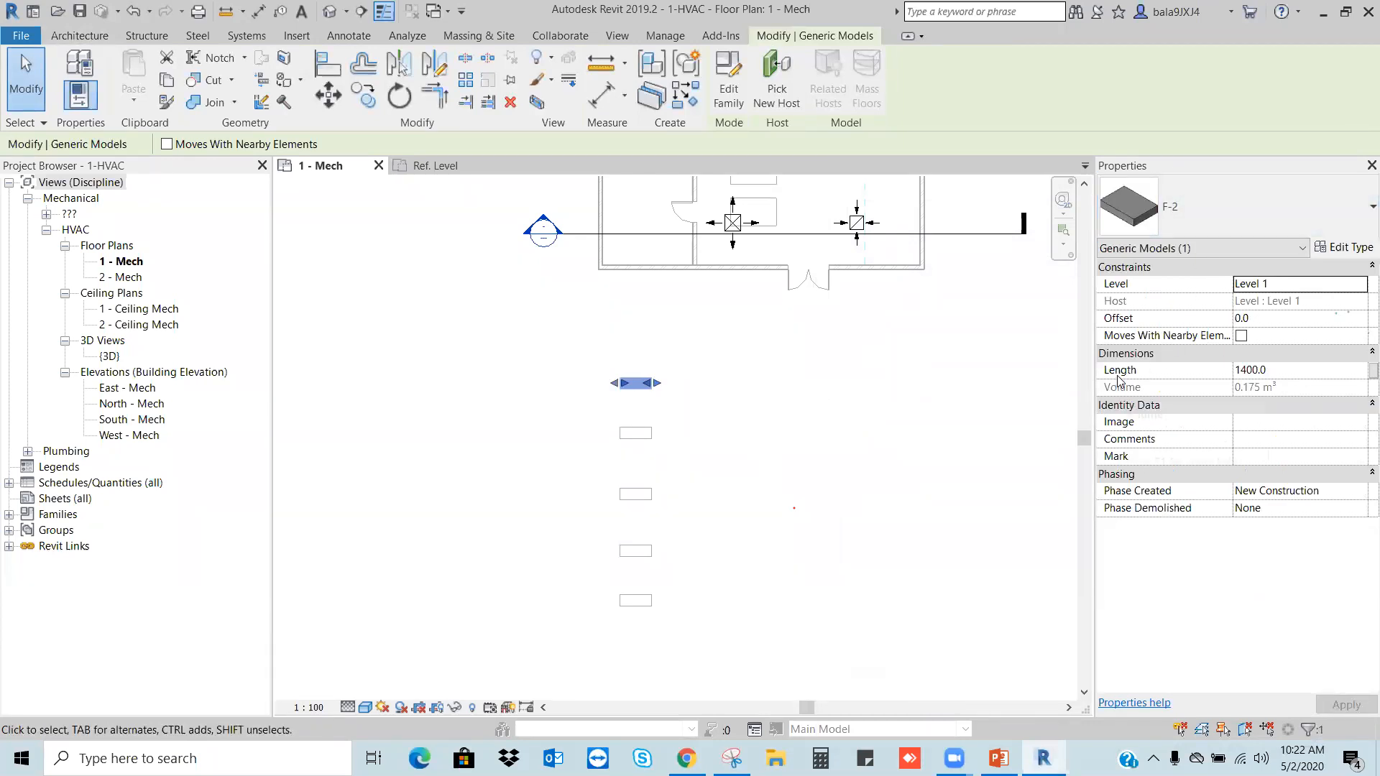
pyautogui.click(1252, 374)
pyautogui.doubleClick(1252, 373)
pyautogui.write('2500')
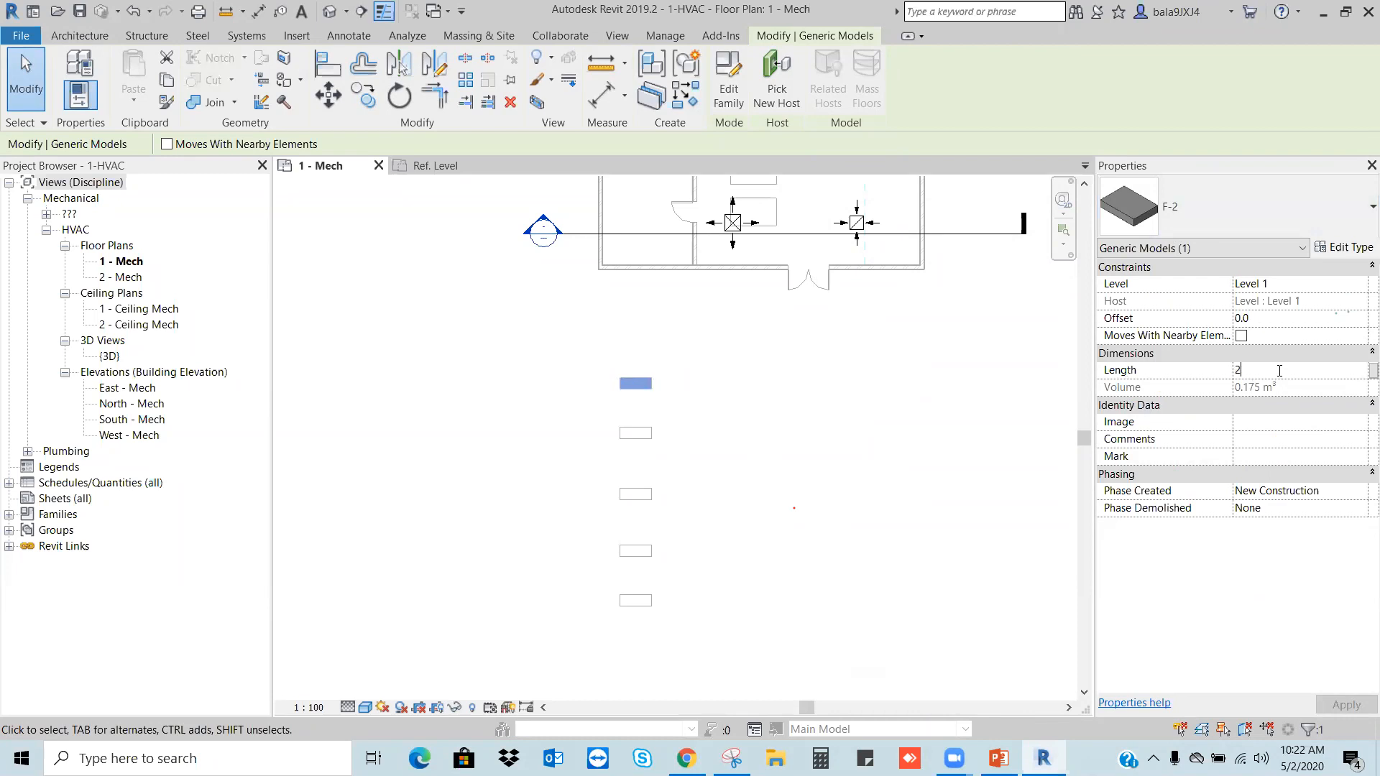
pyautogui.click(858, 364)
# Step: Set the instance Length of the second F-2 box in the column to 500
pyautogui.click(652, 433)
pyautogui.click(1290, 369)
pyautogui.write('500.0')
pyautogui.click(881, 450)
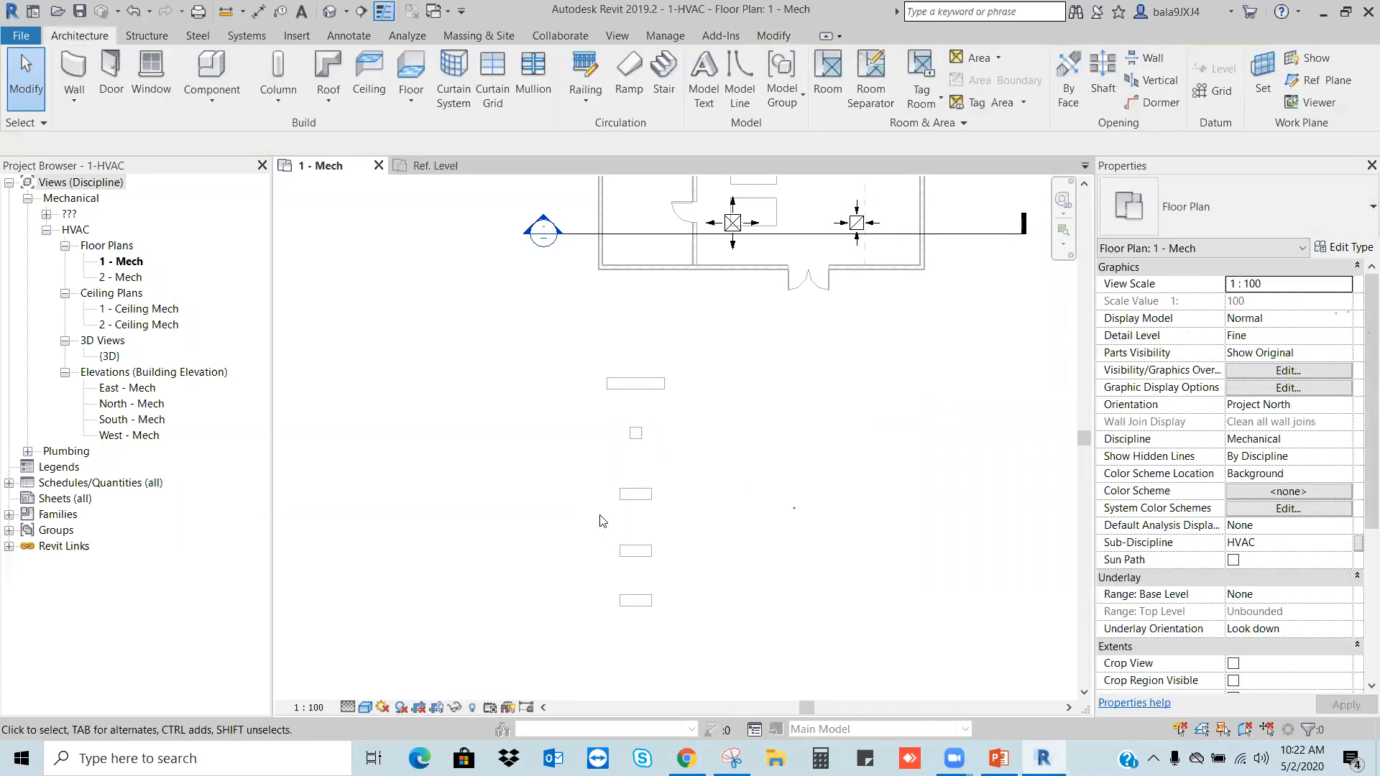
# Step: Set the instance Length of the third F-2 box in the column to 1200
pyautogui.click(644, 500)
pyautogui.click(1277, 360)
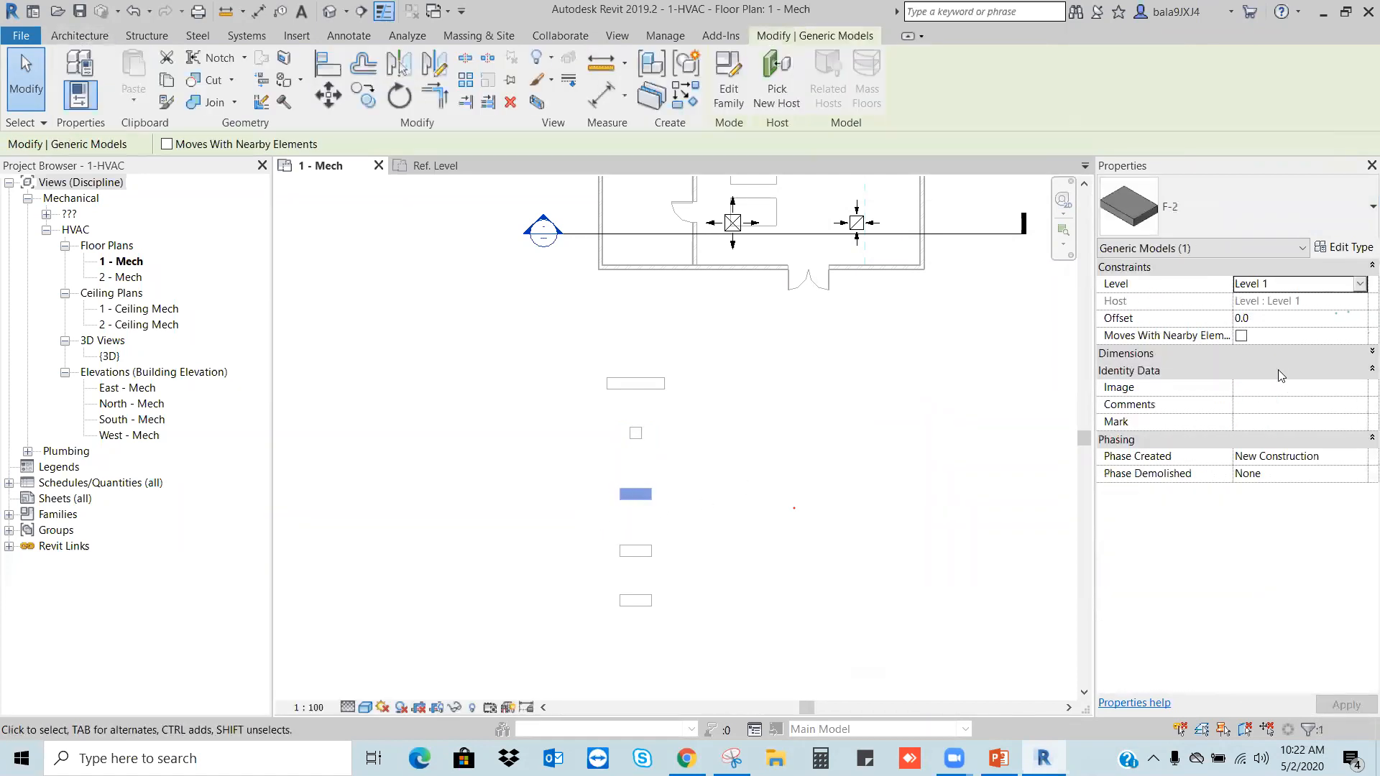
pyautogui.click(1281, 353)
pyautogui.click(1283, 372)
pyautogui.write('1200')
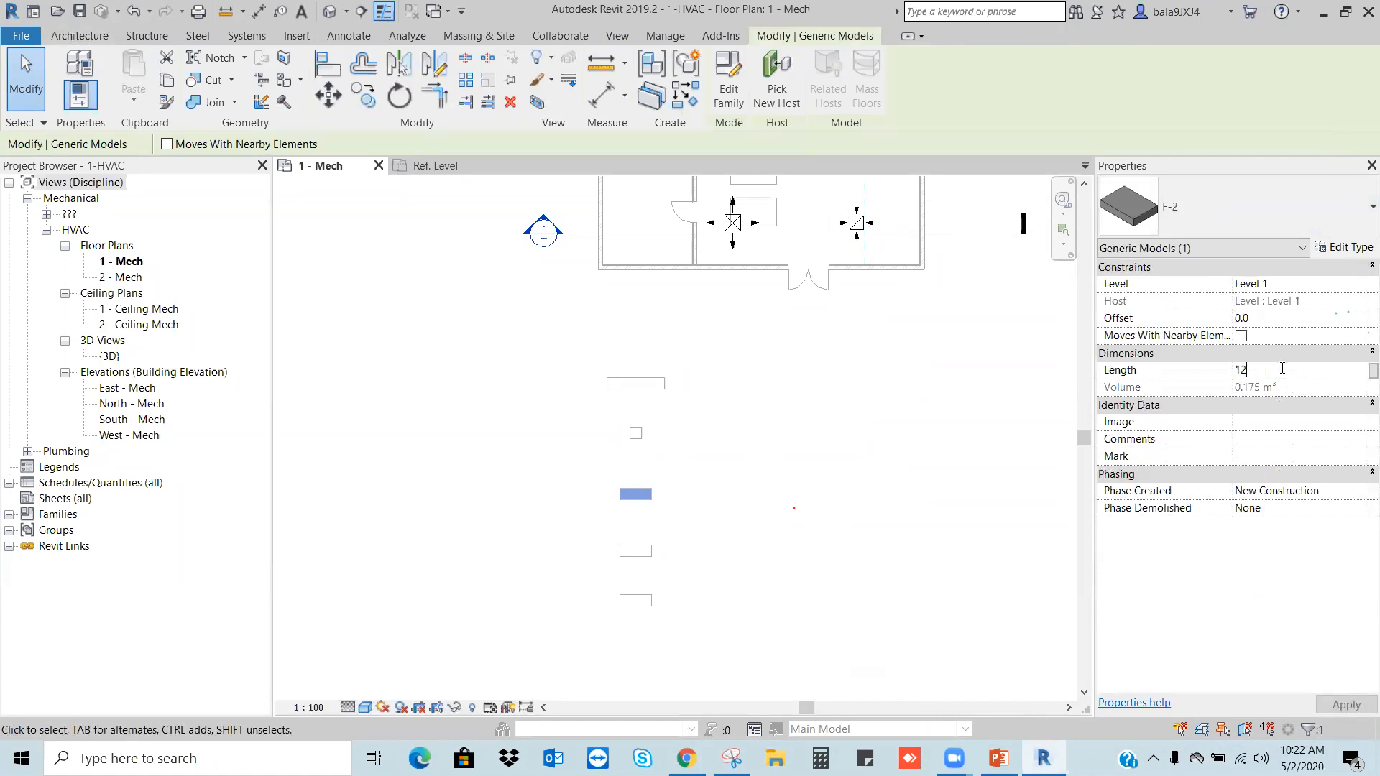
pyautogui.click(824, 460)
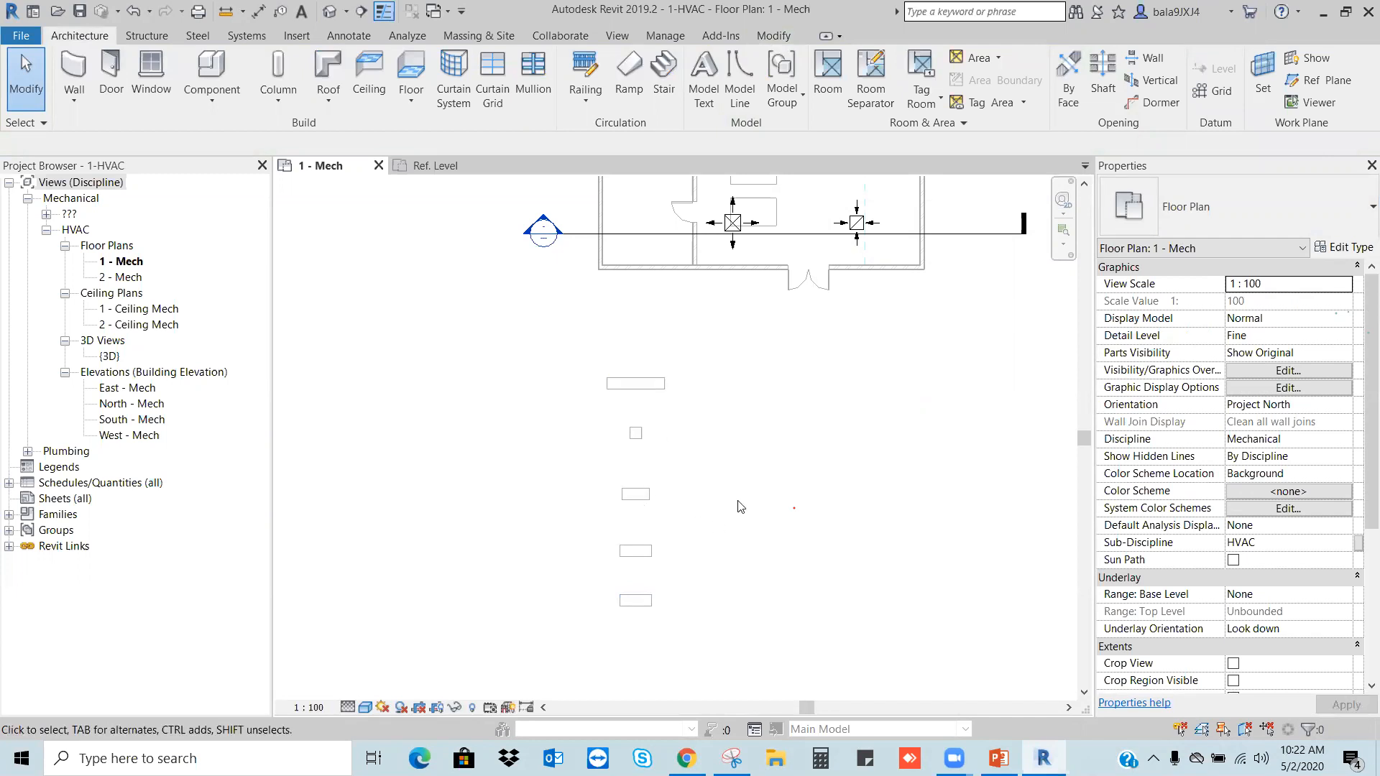
# Step: Open the type properties from the uppermost box and apply a type Width of 1000 to F-2
pyautogui.click(635, 383)
pyautogui.click(1341, 250)
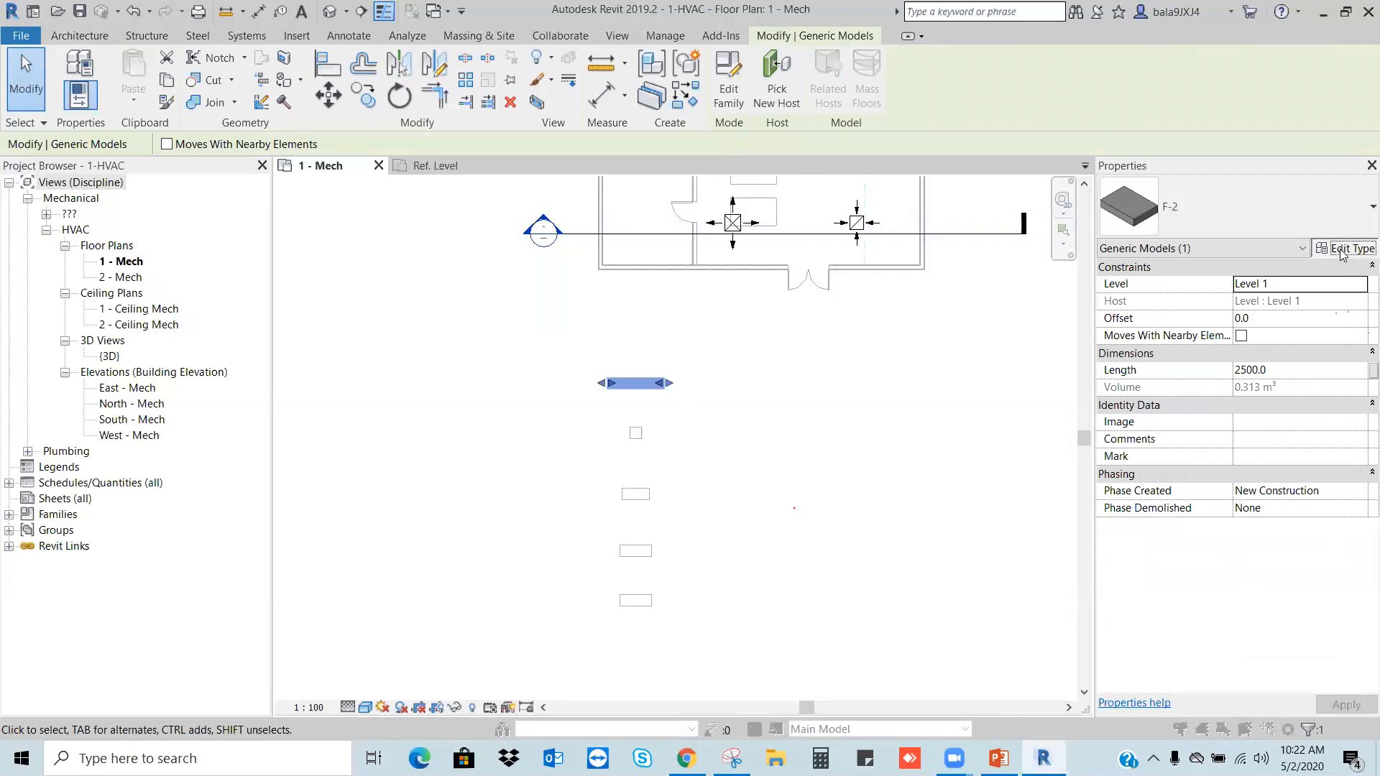
pyautogui.click(1118, 241)
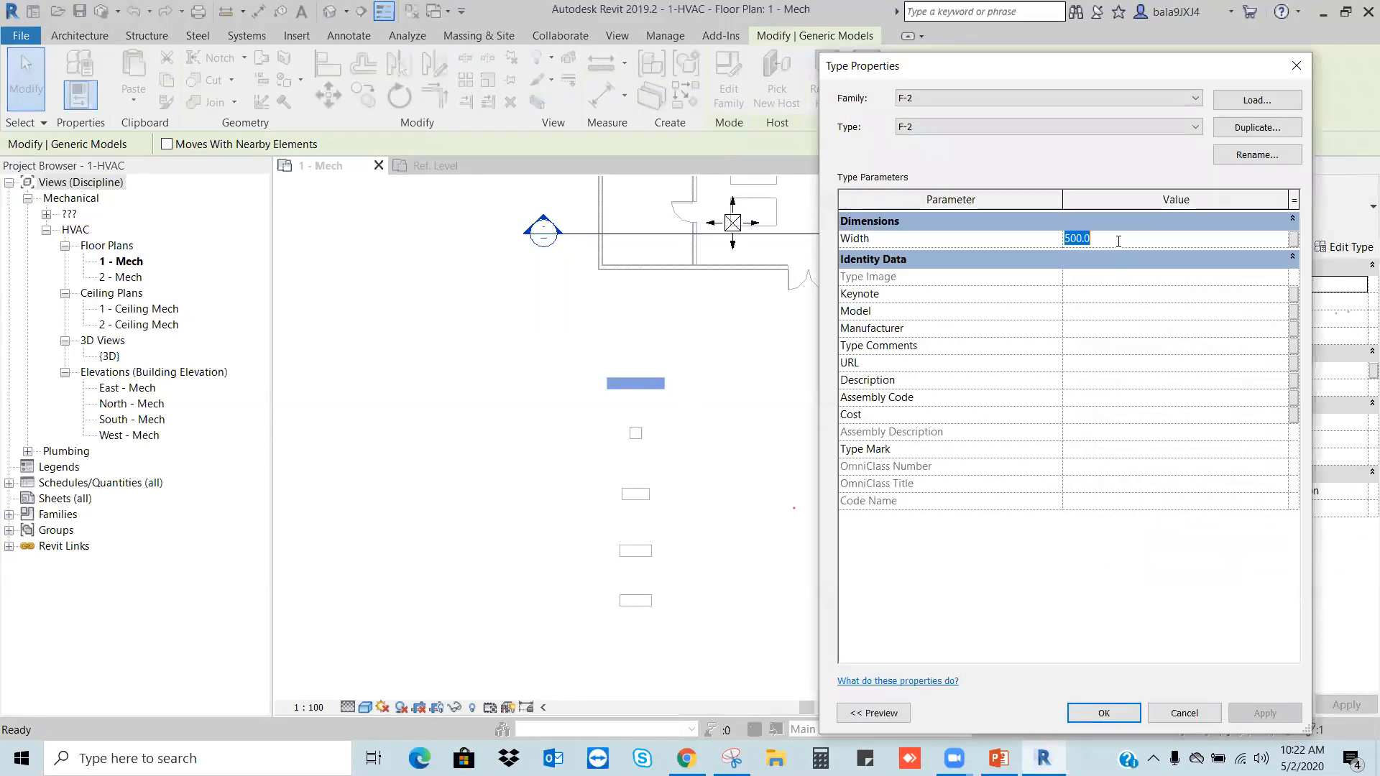
pyautogui.write('100')
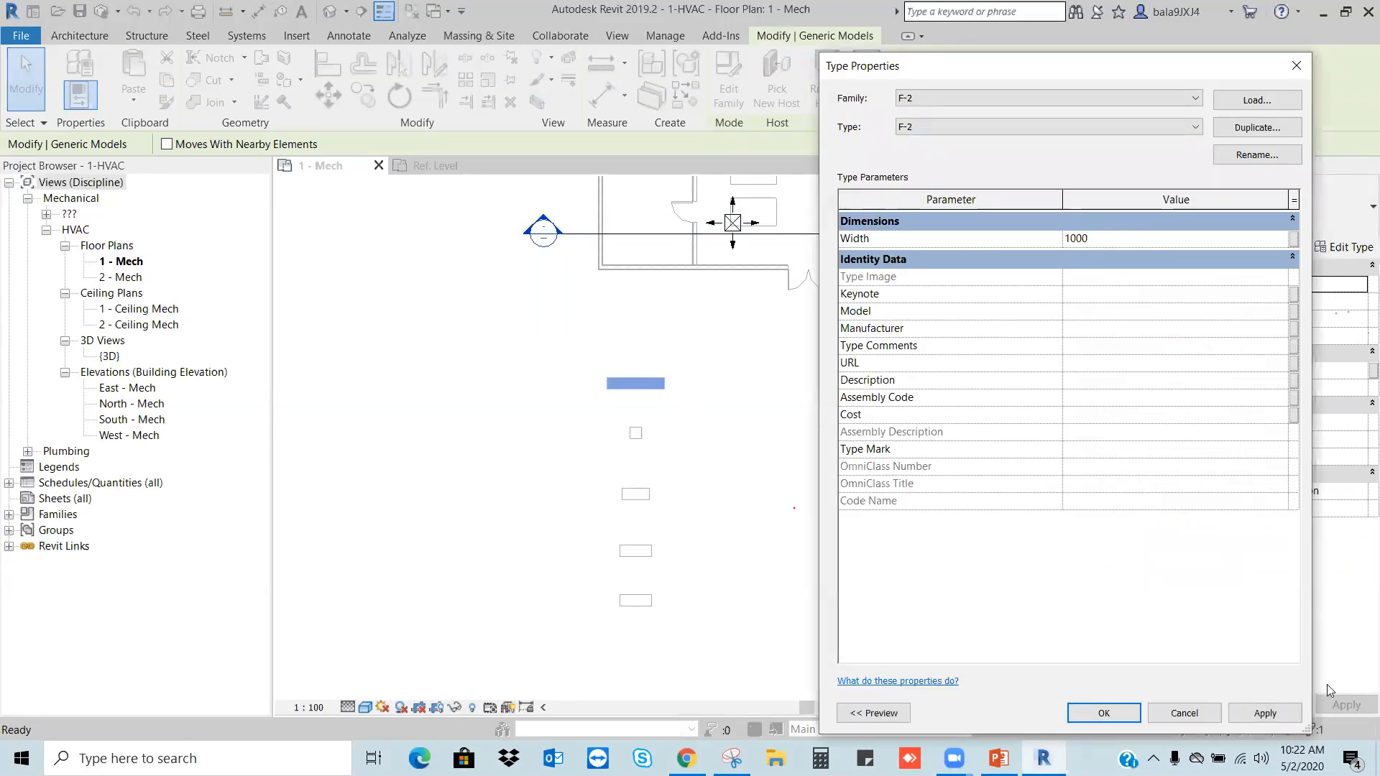
pyautogui.click(1265, 713)
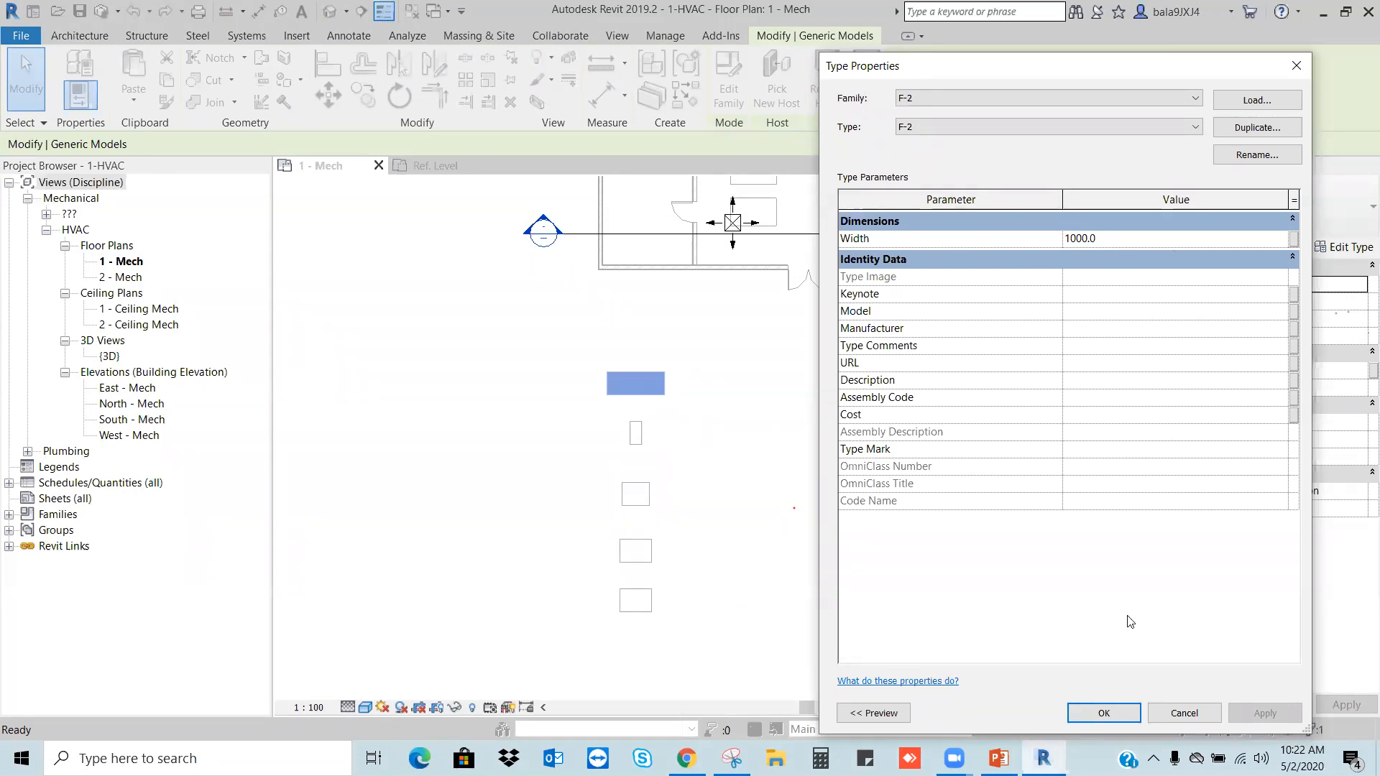
# Step: Close the type properties and select each F-2 box in the column in turn to compare their instance Lengths
pyautogui.click(1104, 713)
pyautogui.click(670, 332)
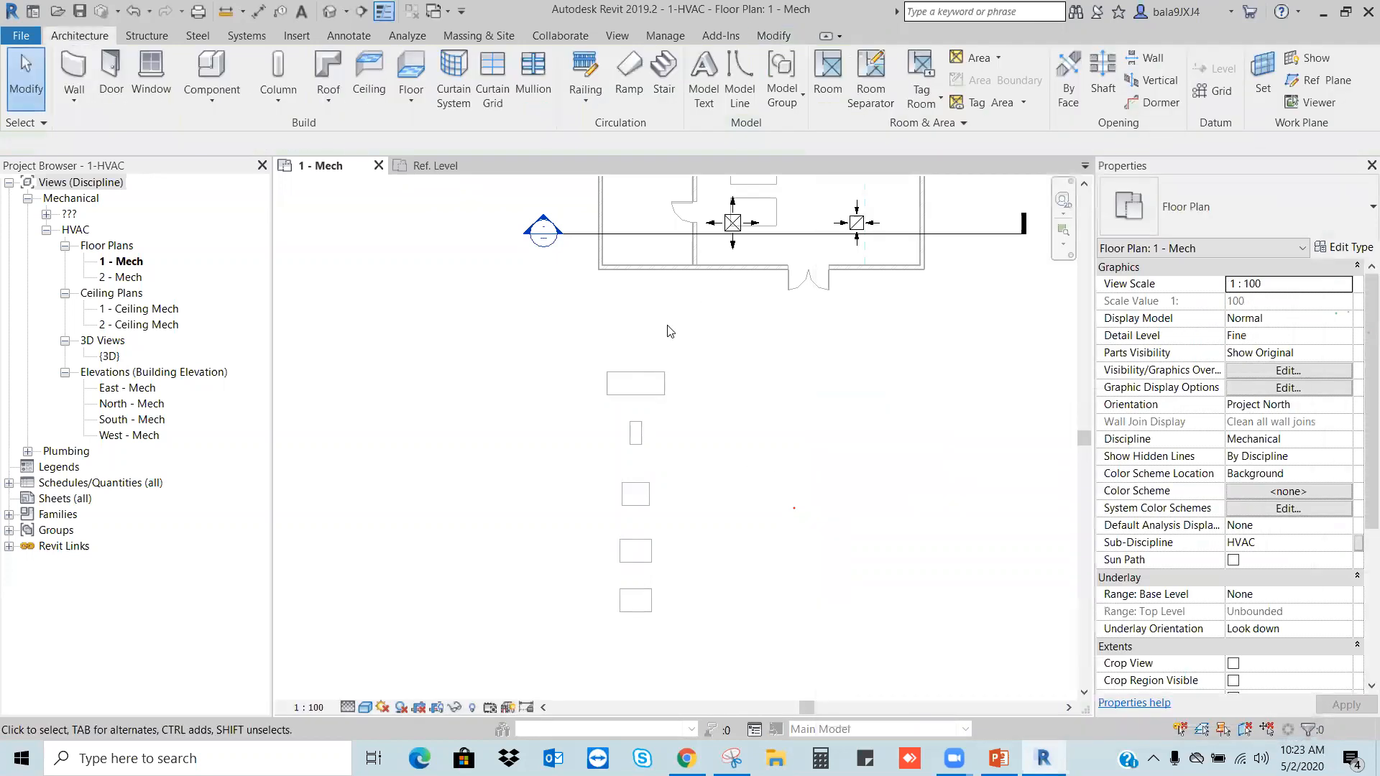
pyautogui.click(633, 382)
pyautogui.click(636, 432)
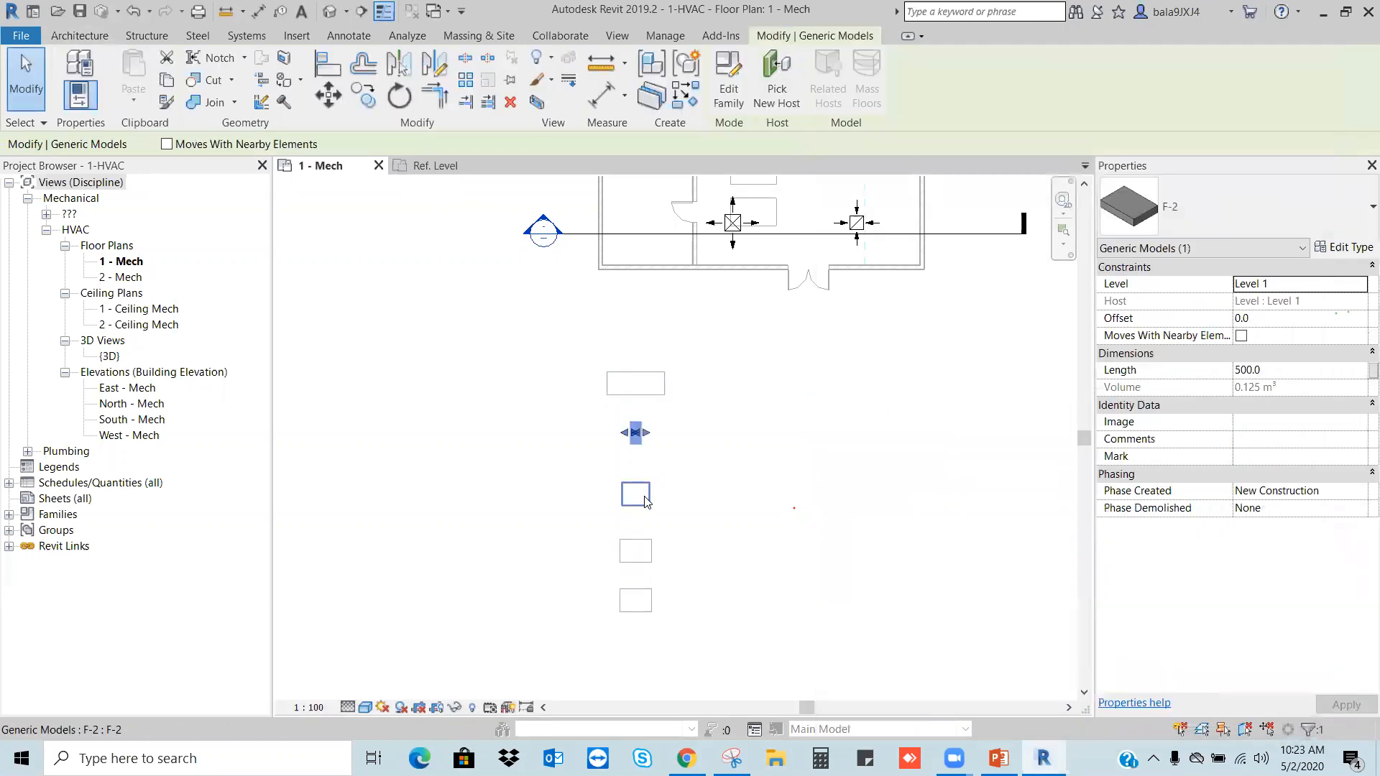
pyautogui.click(646, 501)
pyautogui.click(651, 554)
pyautogui.click(650, 603)
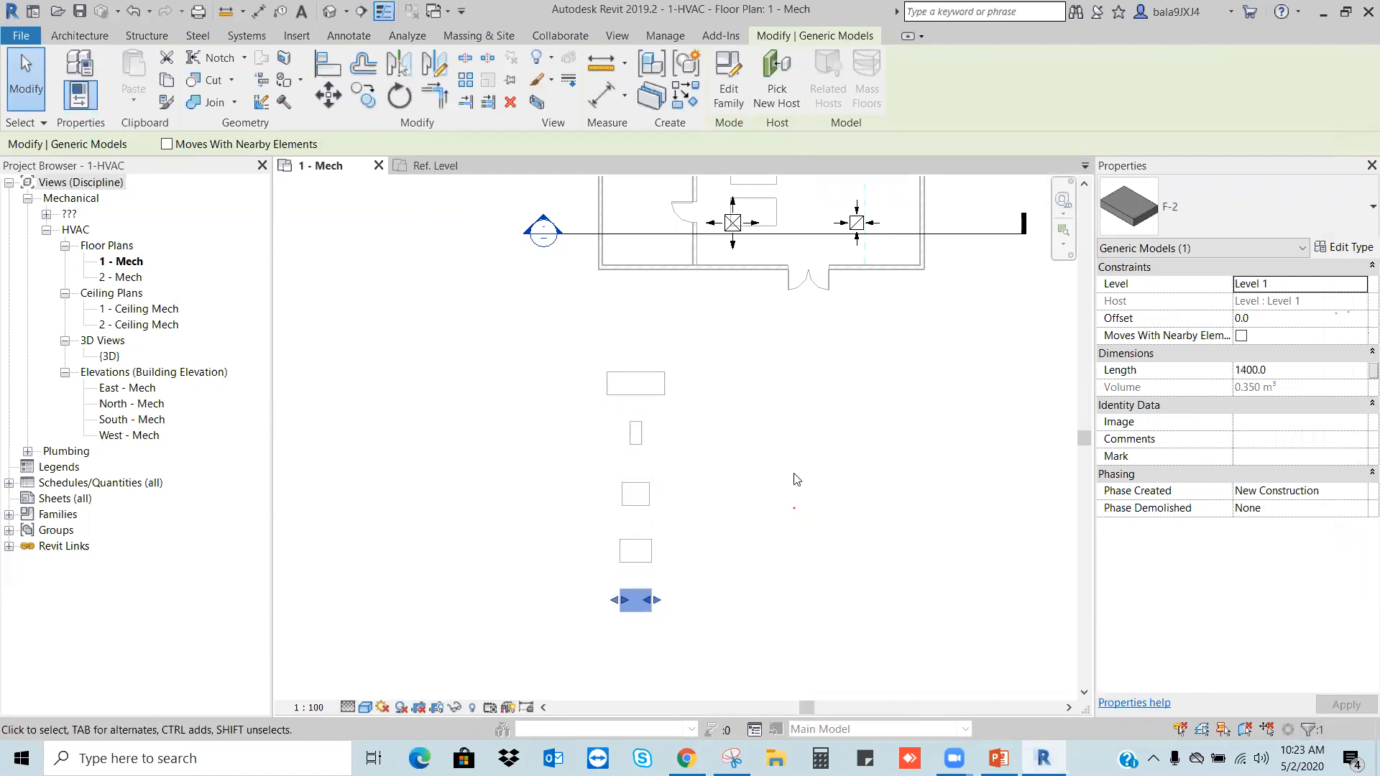
pyautogui.click(795, 474)
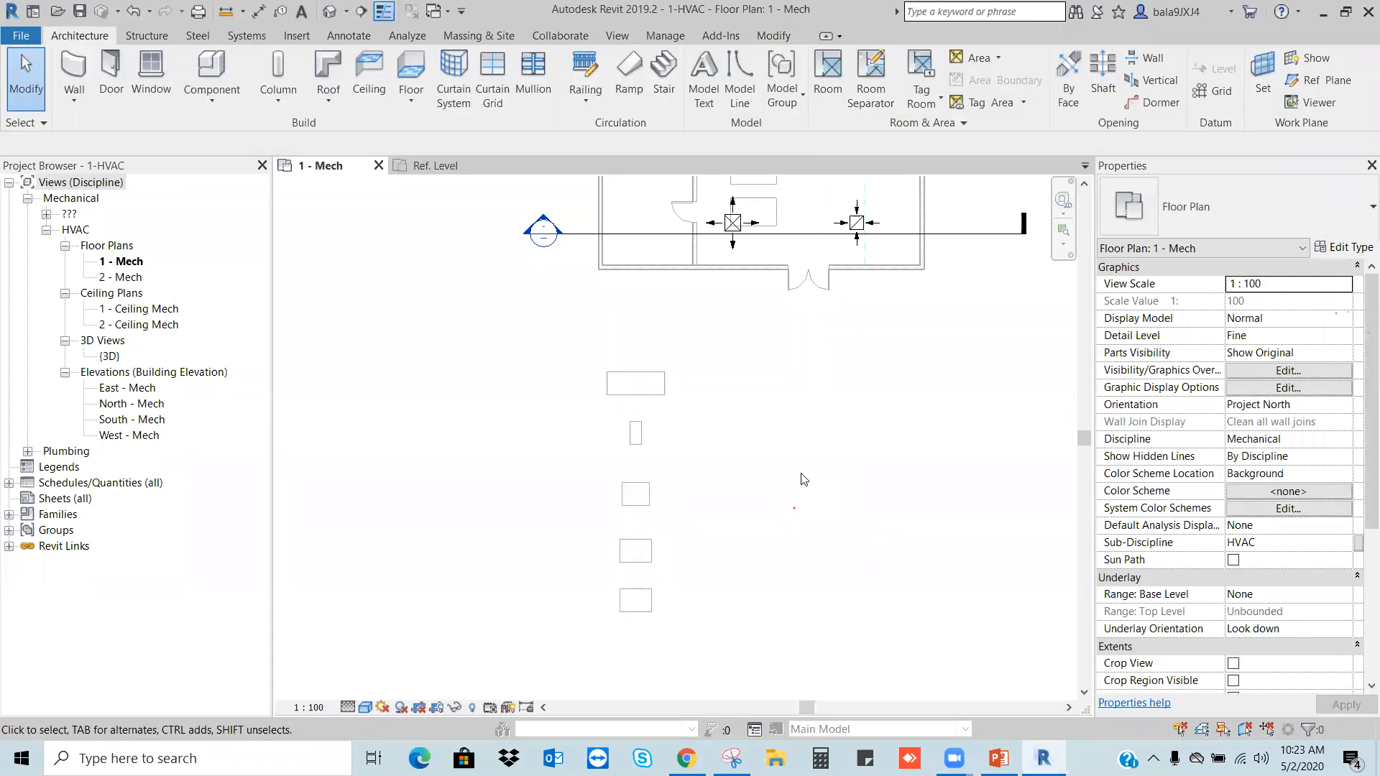
# Step: Review the uppermost F-2 box's instance Length and its shared type Width, leaving both unchanged
pyautogui.click(646, 379)
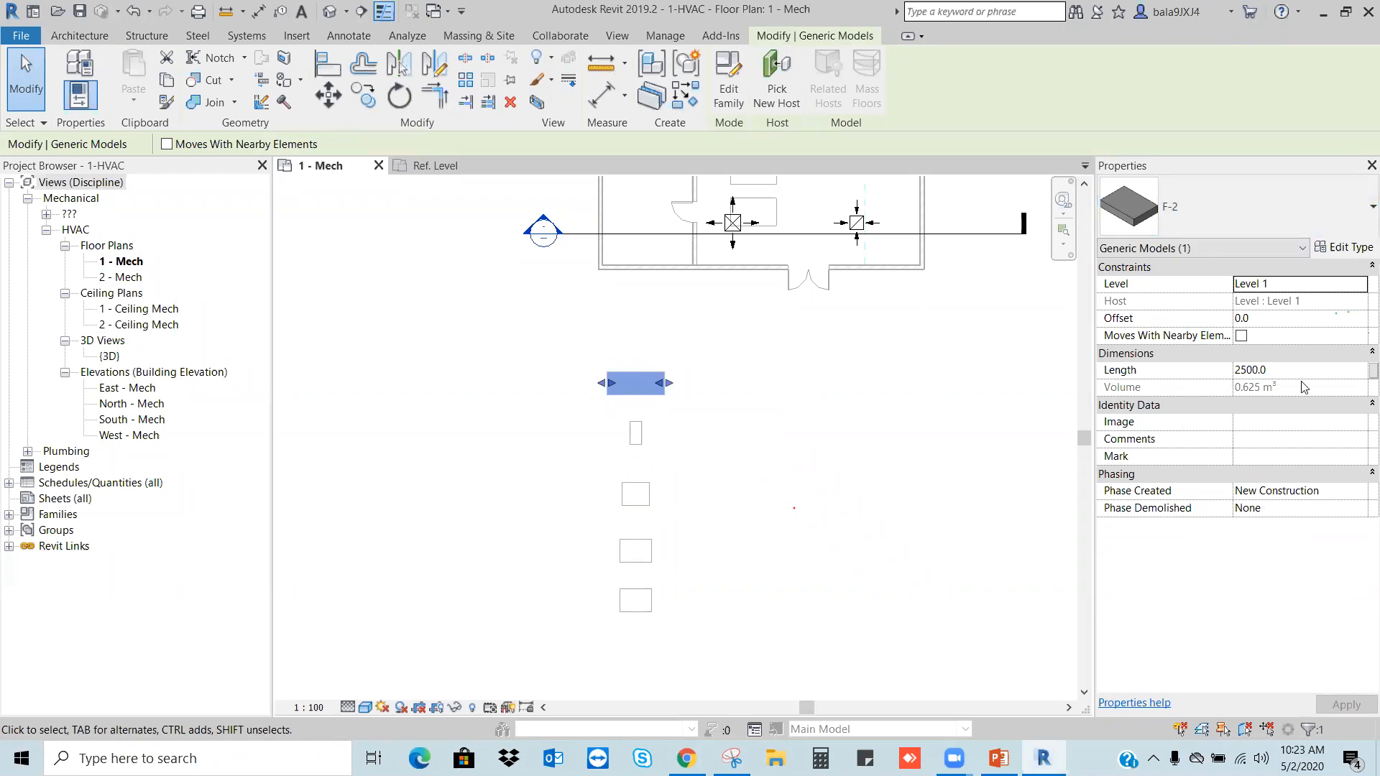
pyautogui.click(811, 413)
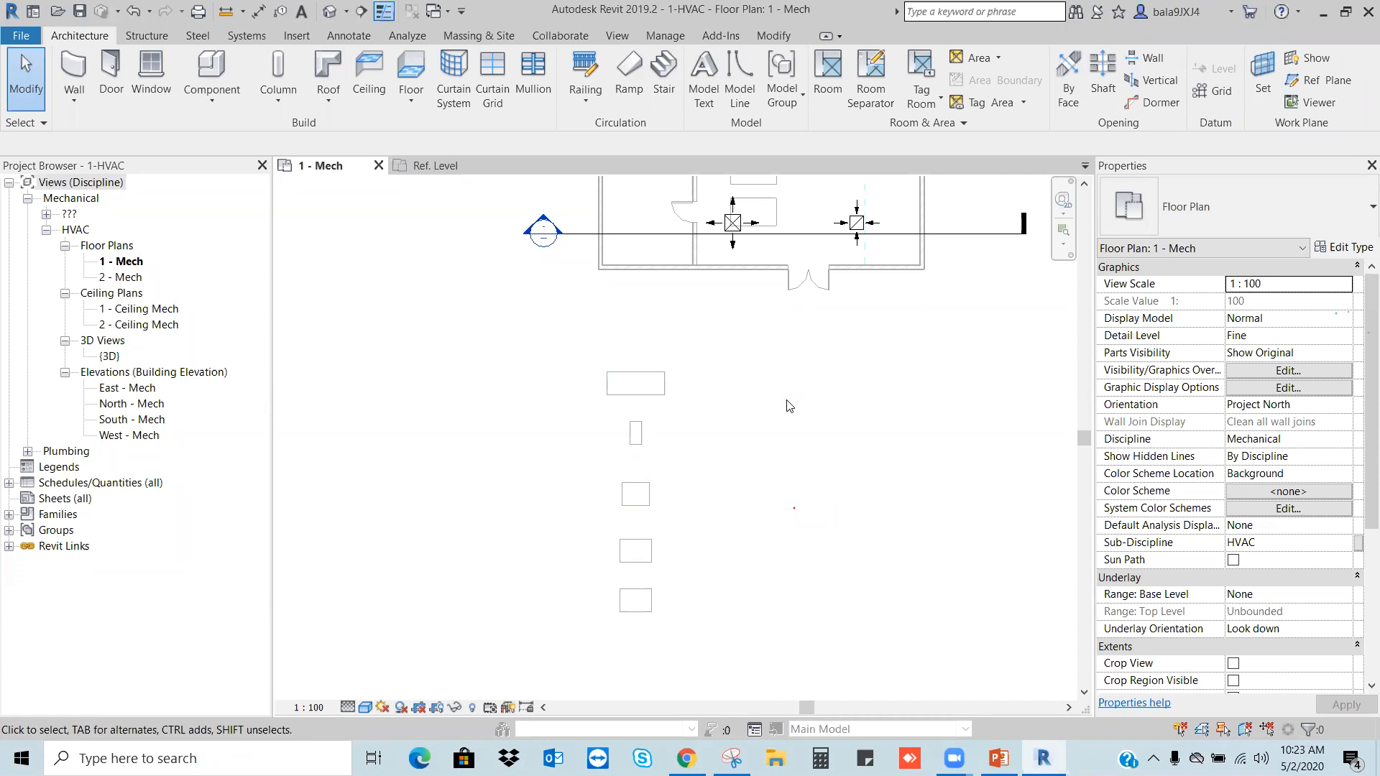
pyautogui.click(605, 388)
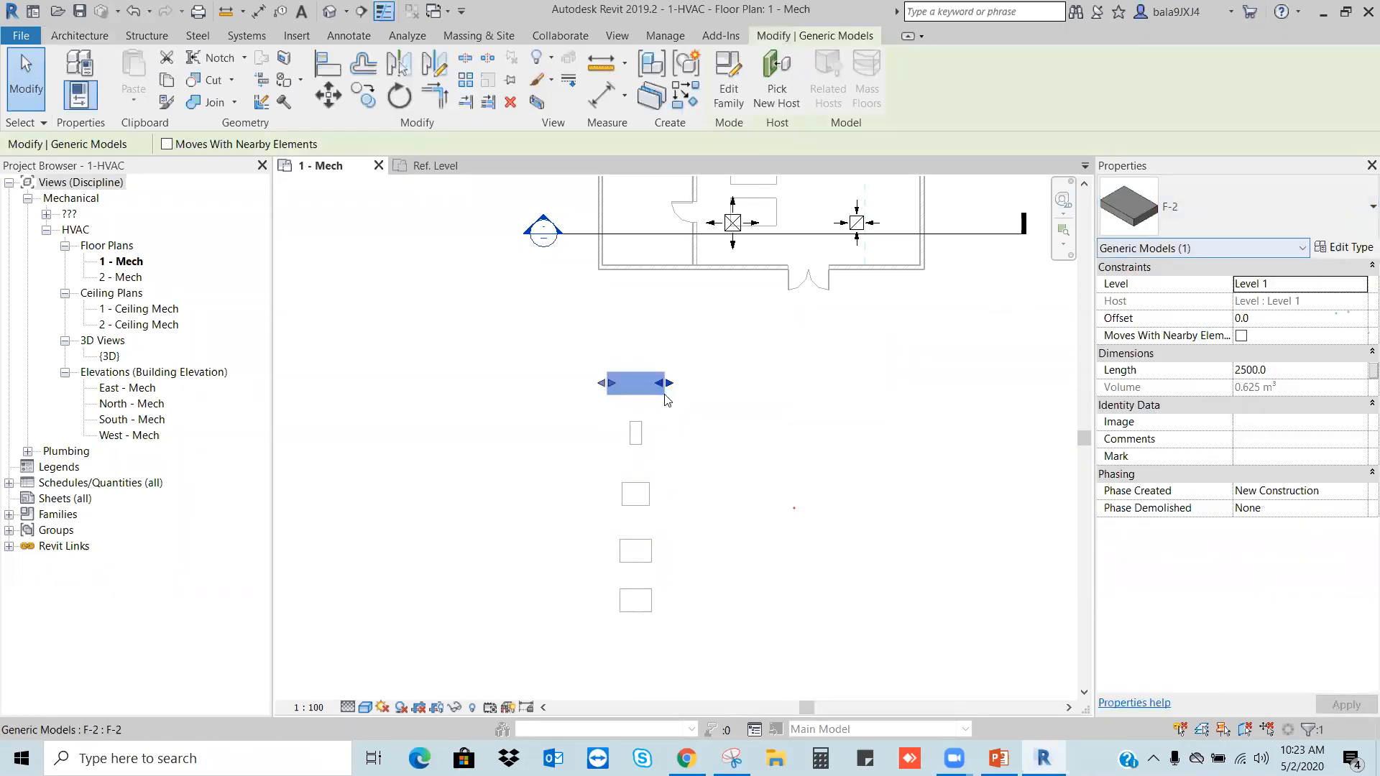
pyautogui.click(778, 437)
pyautogui.click(656, 395)
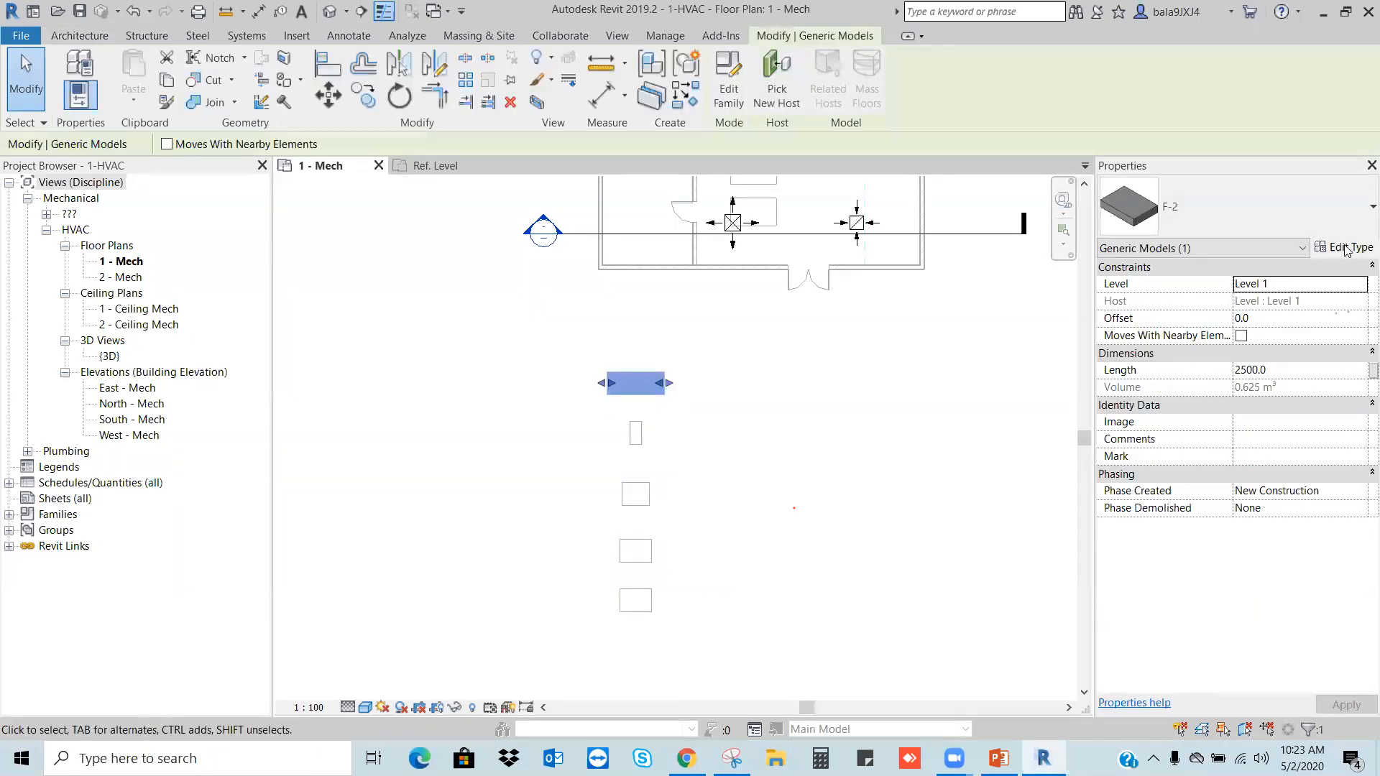
pyautogui.click(1342, 248)
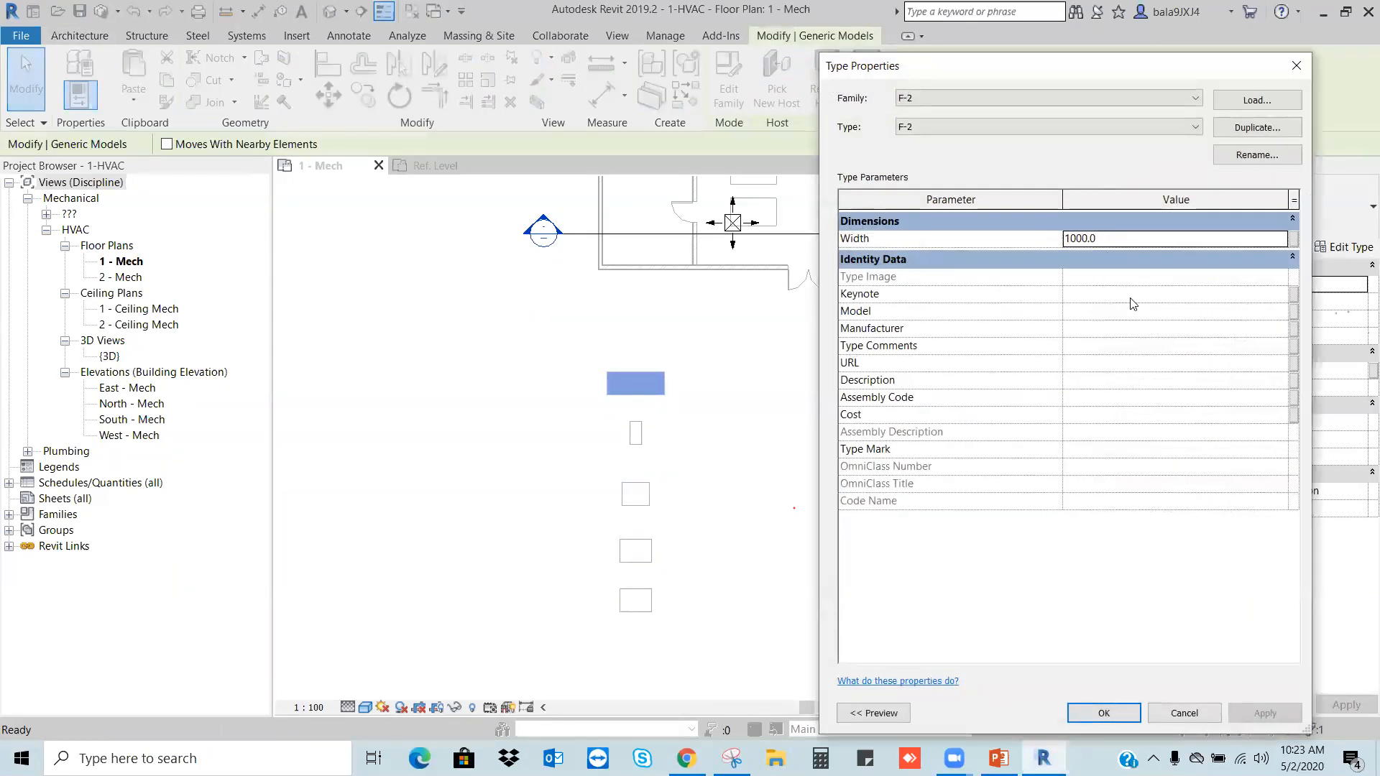
pyautogui.click(1106, 713)
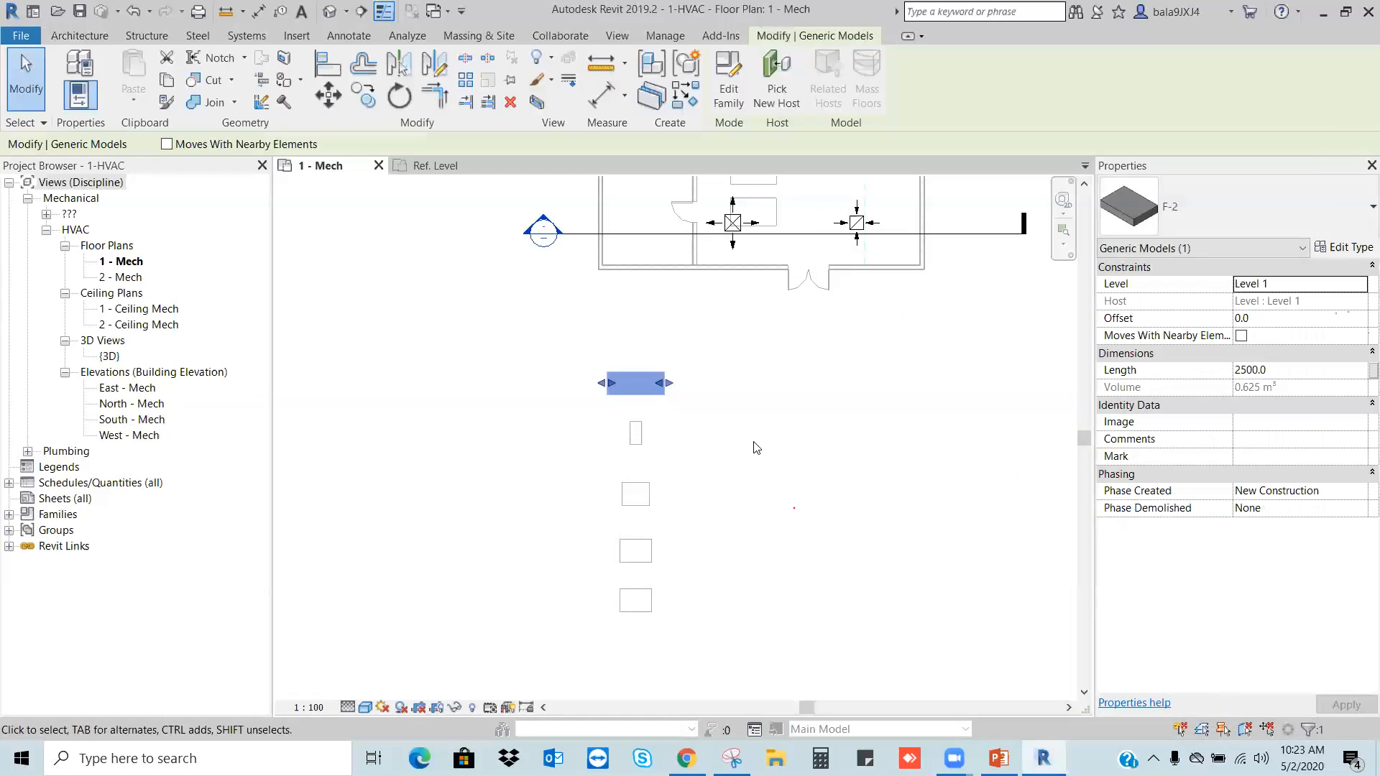
pyautogui.click(756, 447)
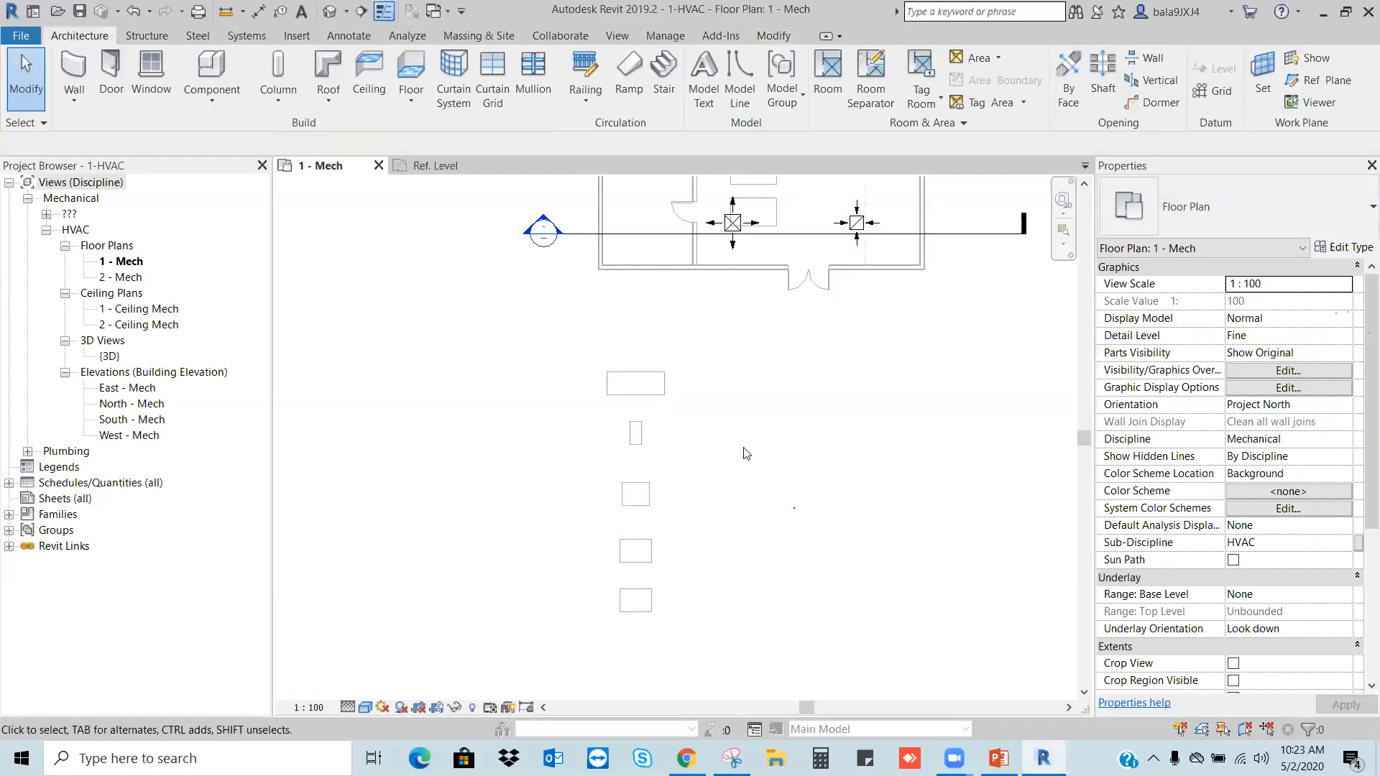
# Step: Delete all five F-2 boxes in the column below the building plan
pyautogui.scroll(-2, 744, 453)
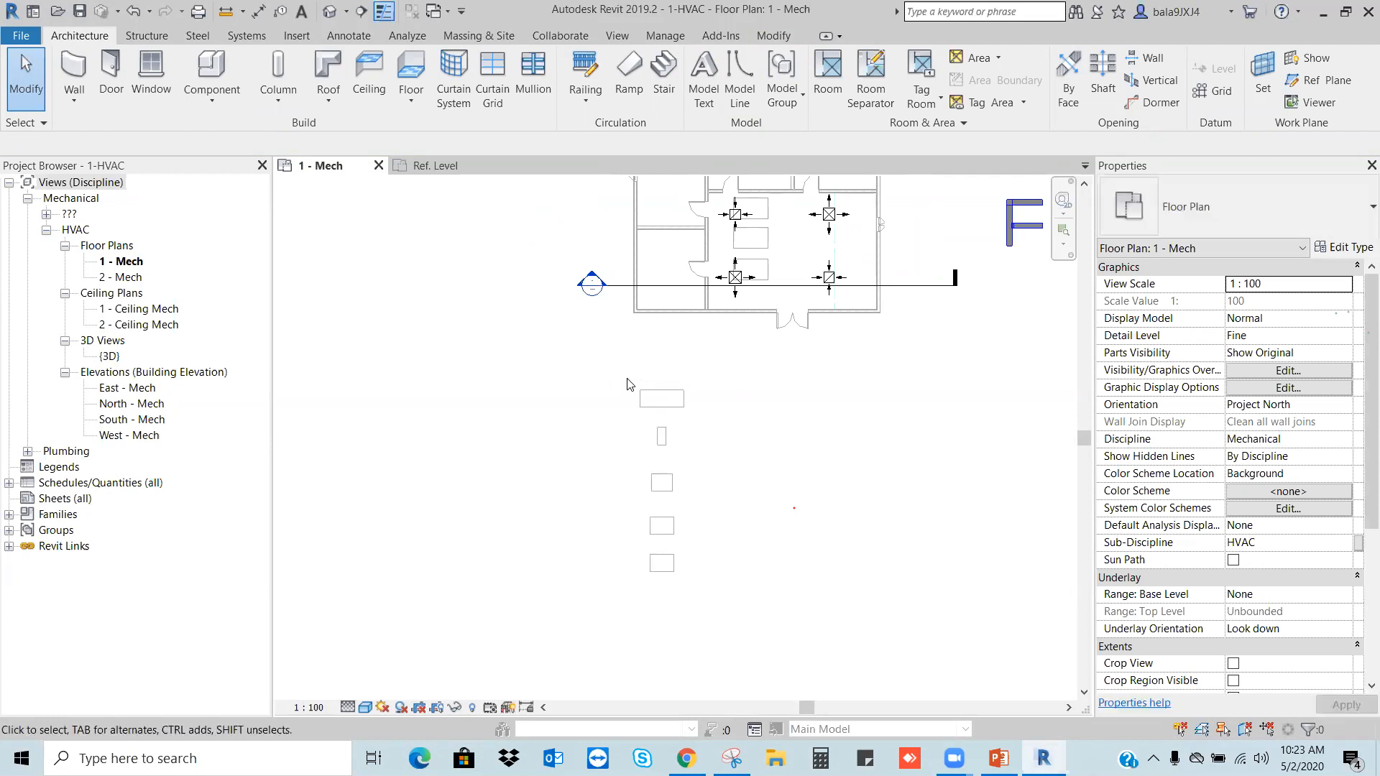
pyautogui.click(668, 407)
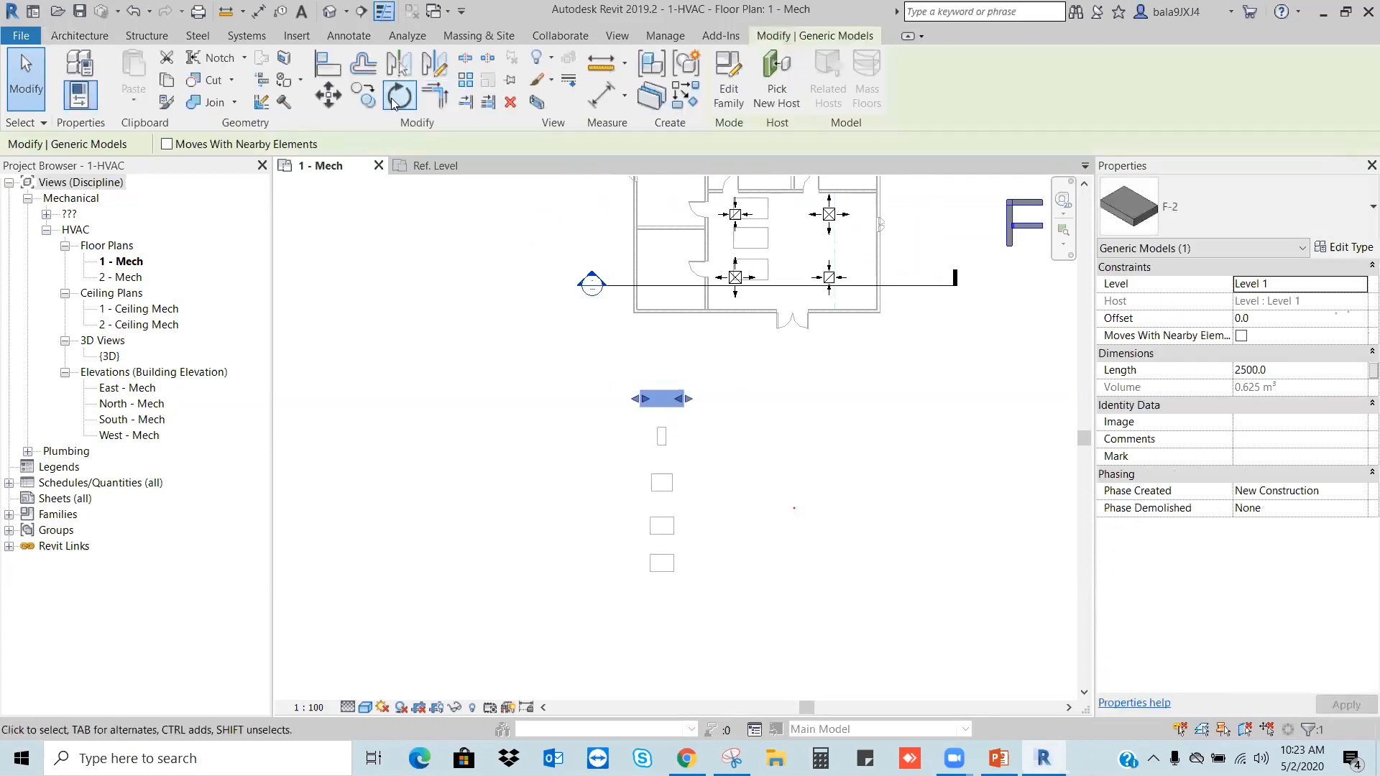
pyautogui.click(511, 102)
pyautogui.click(661, 436)
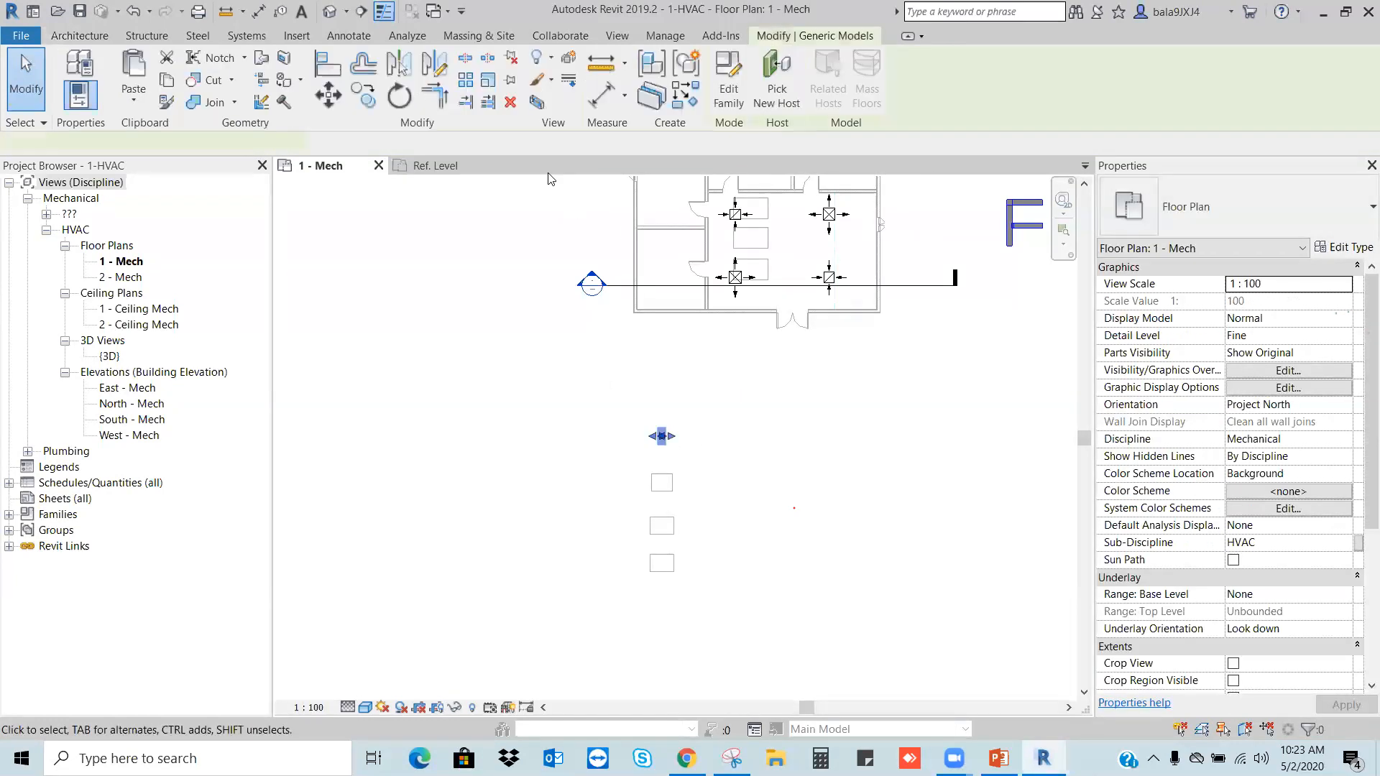
pyautogui.click(512, 102)
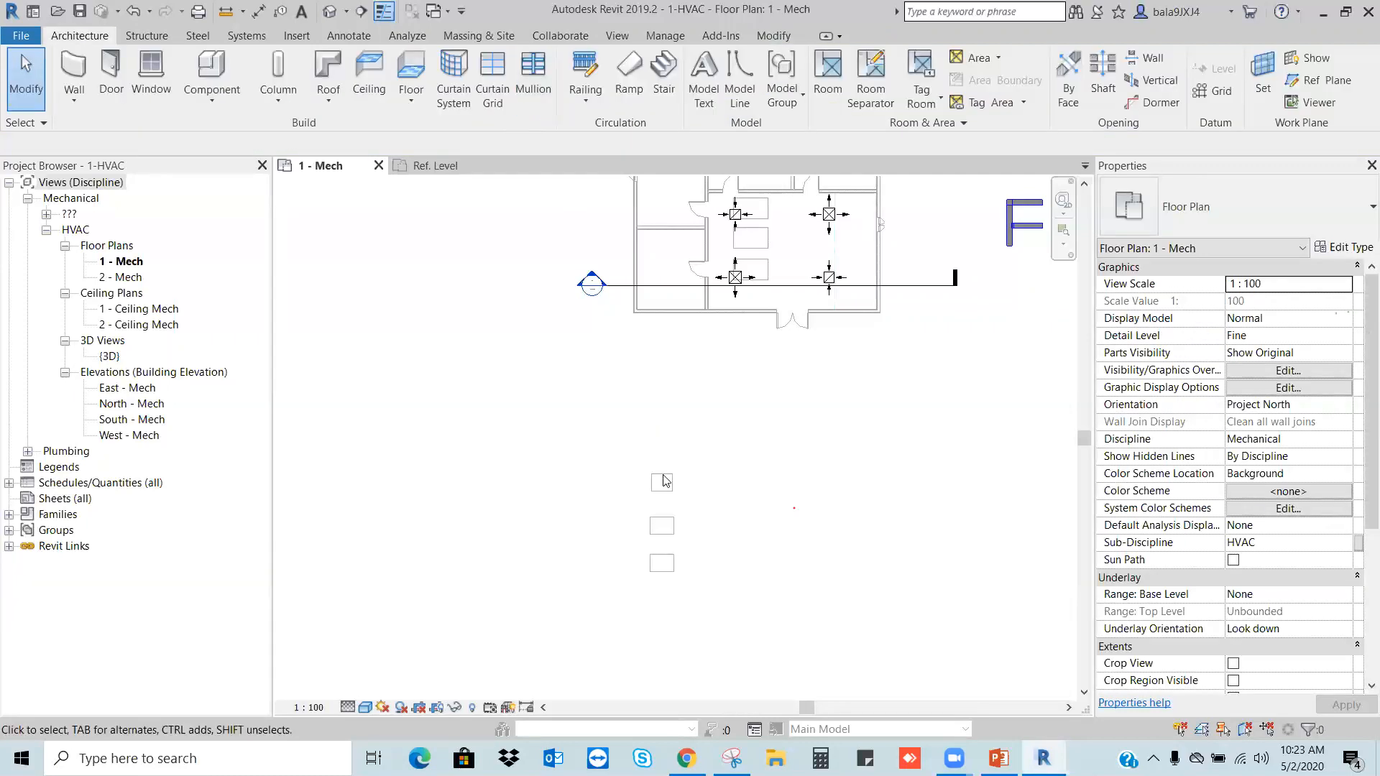
pyautogui.click(662, 484)
pyautogui.click(511, 101)
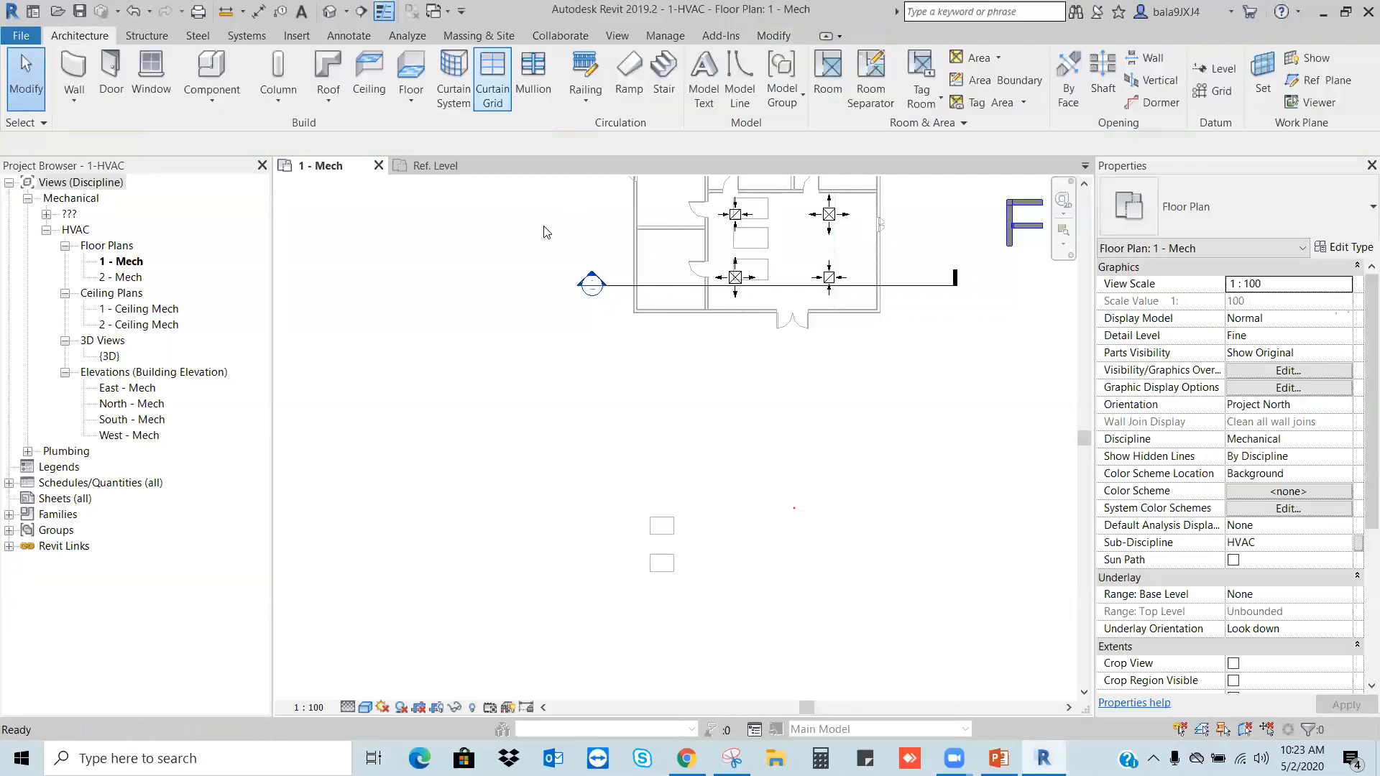
pyautogui.click(662, 526)
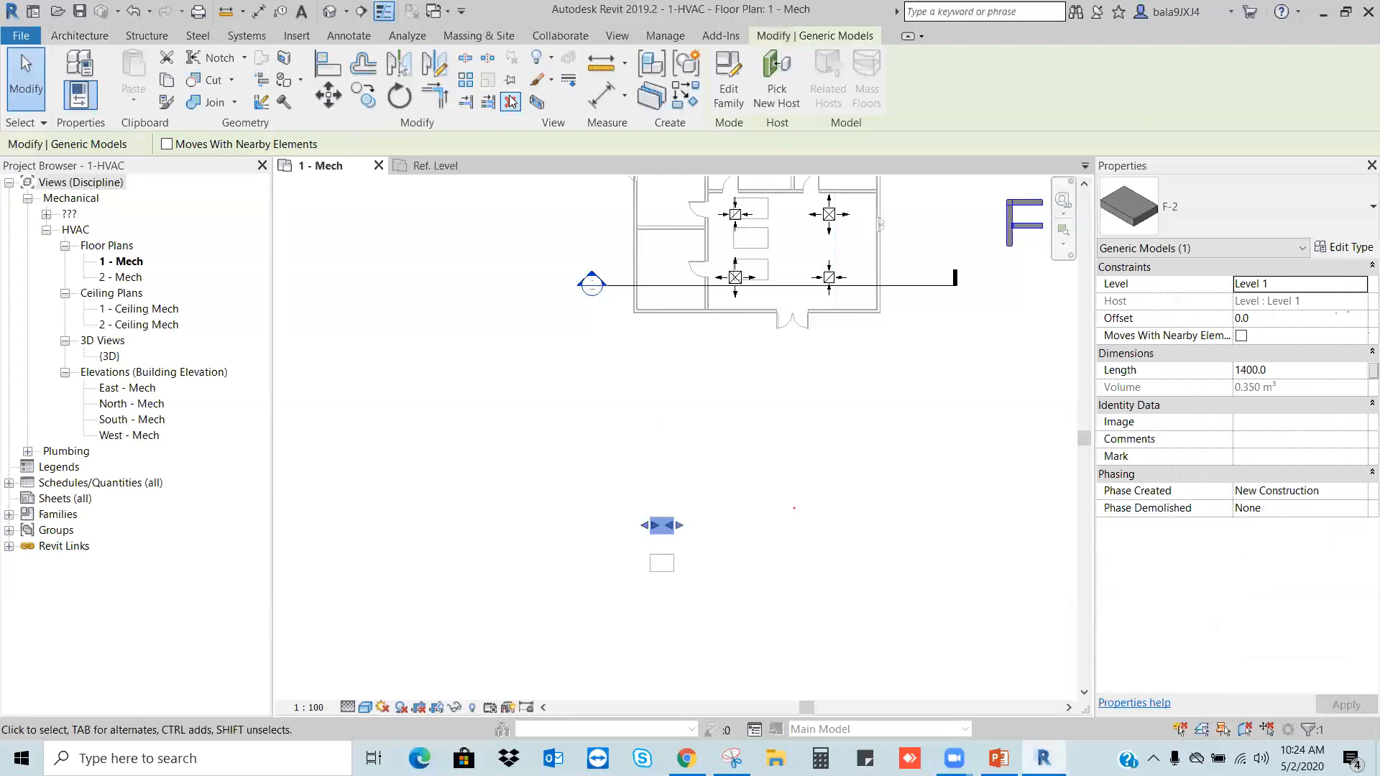
pyautogui.click(511, 101)
pyautogui.click(662, 572)
pyautogui.click(511, 101)
# Step: Start the Duct command near the F-shaped ducts, review the available duct types and System Type options, and exit the command
pyautogui.press('z')
pyautogui.press('a')
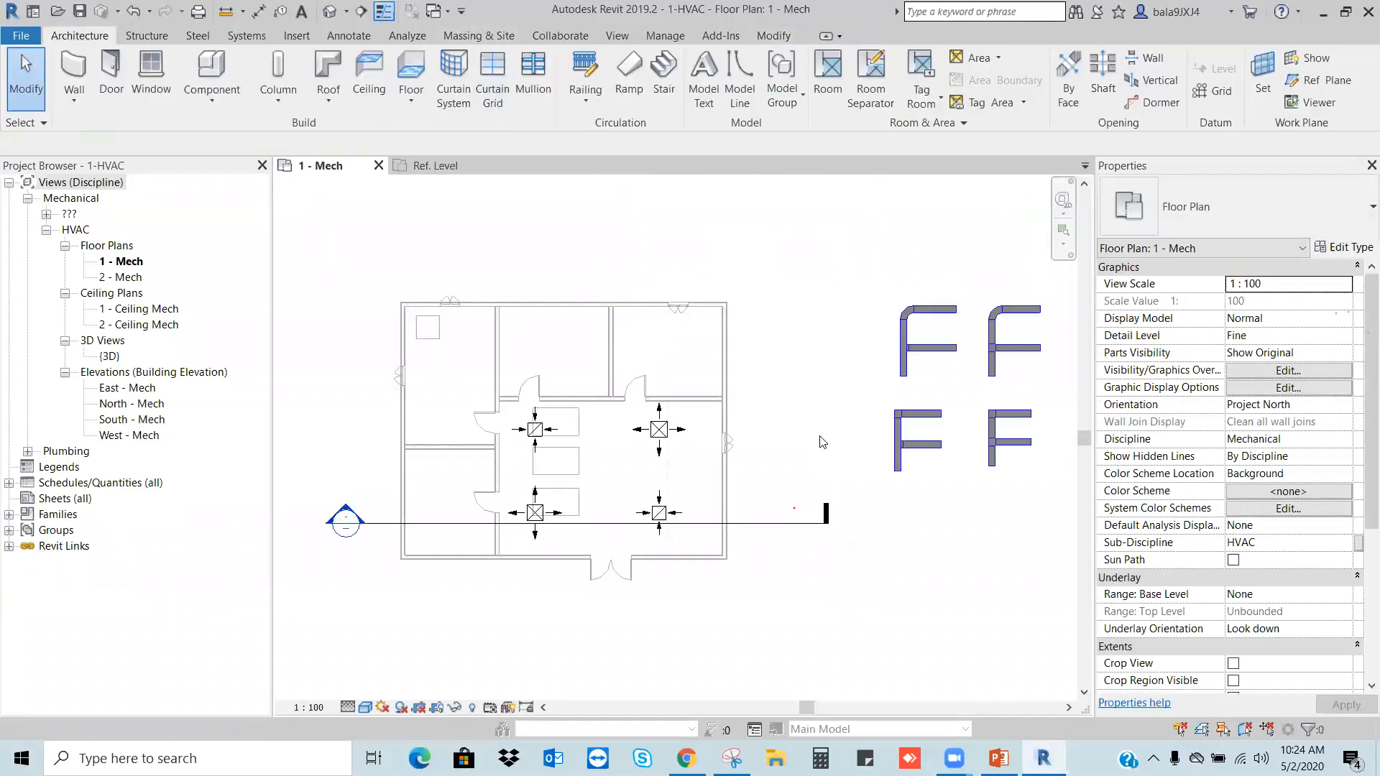
pyautogui.moveTo(1002, 455); pyautogui.dragTo(765, 441, button='middle')
pyautogui.scroll(4, 788, 320)
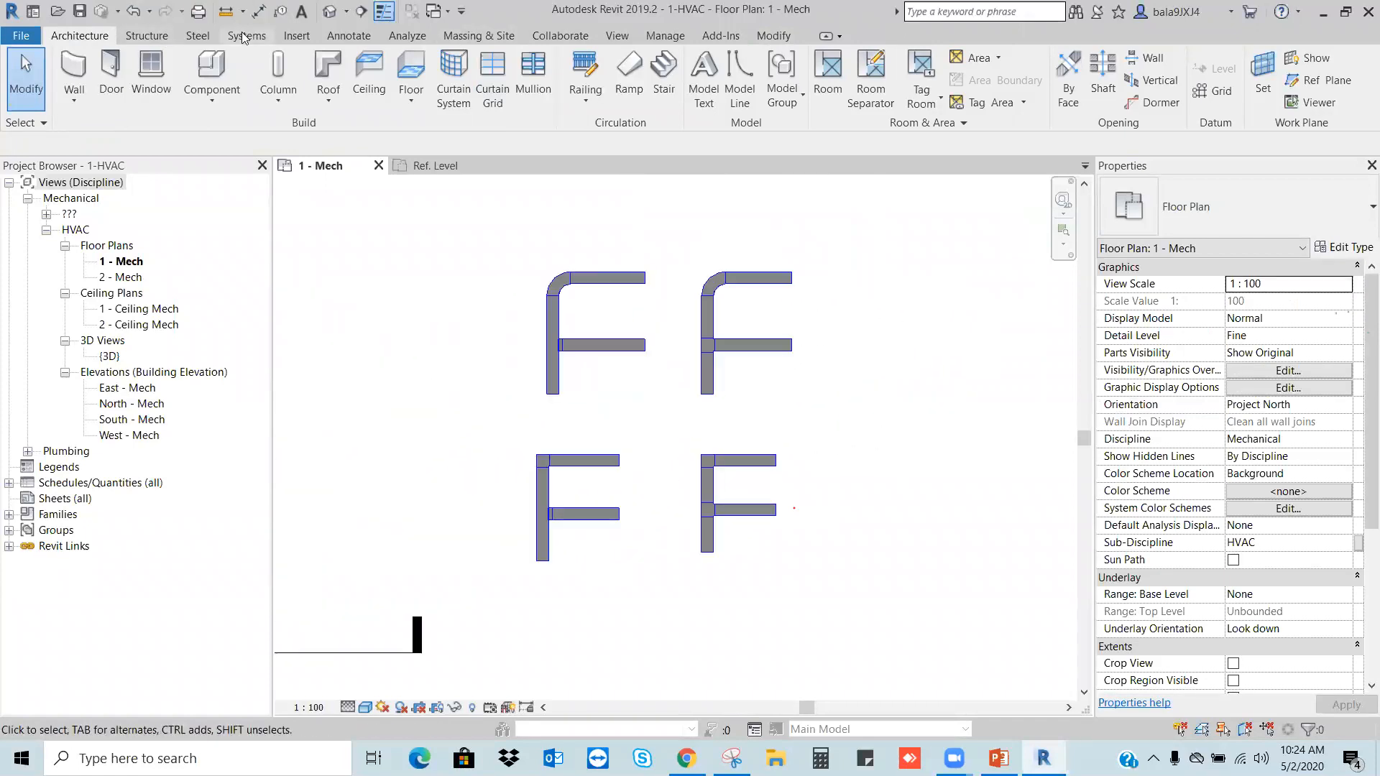
pyautogui.click(242, 36)
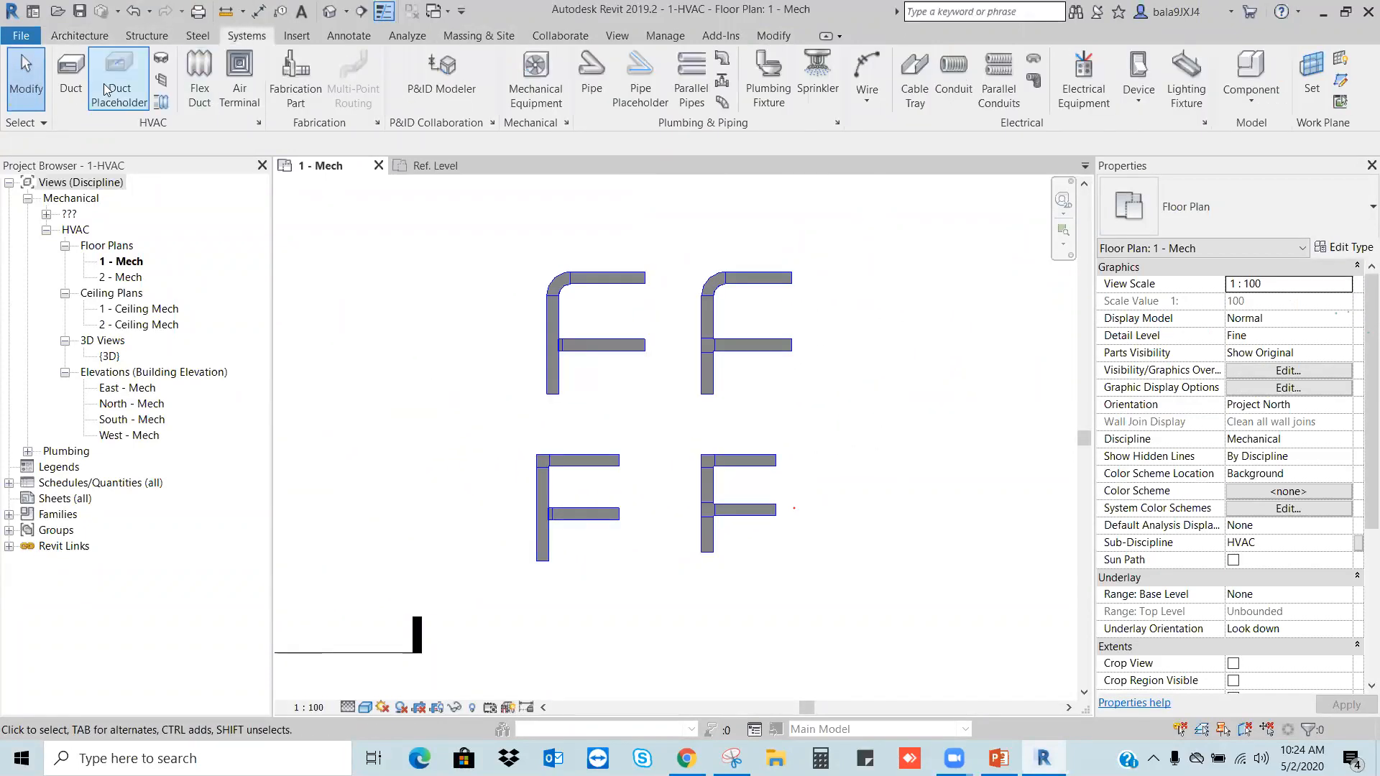
pyautogui.click(70, 72)
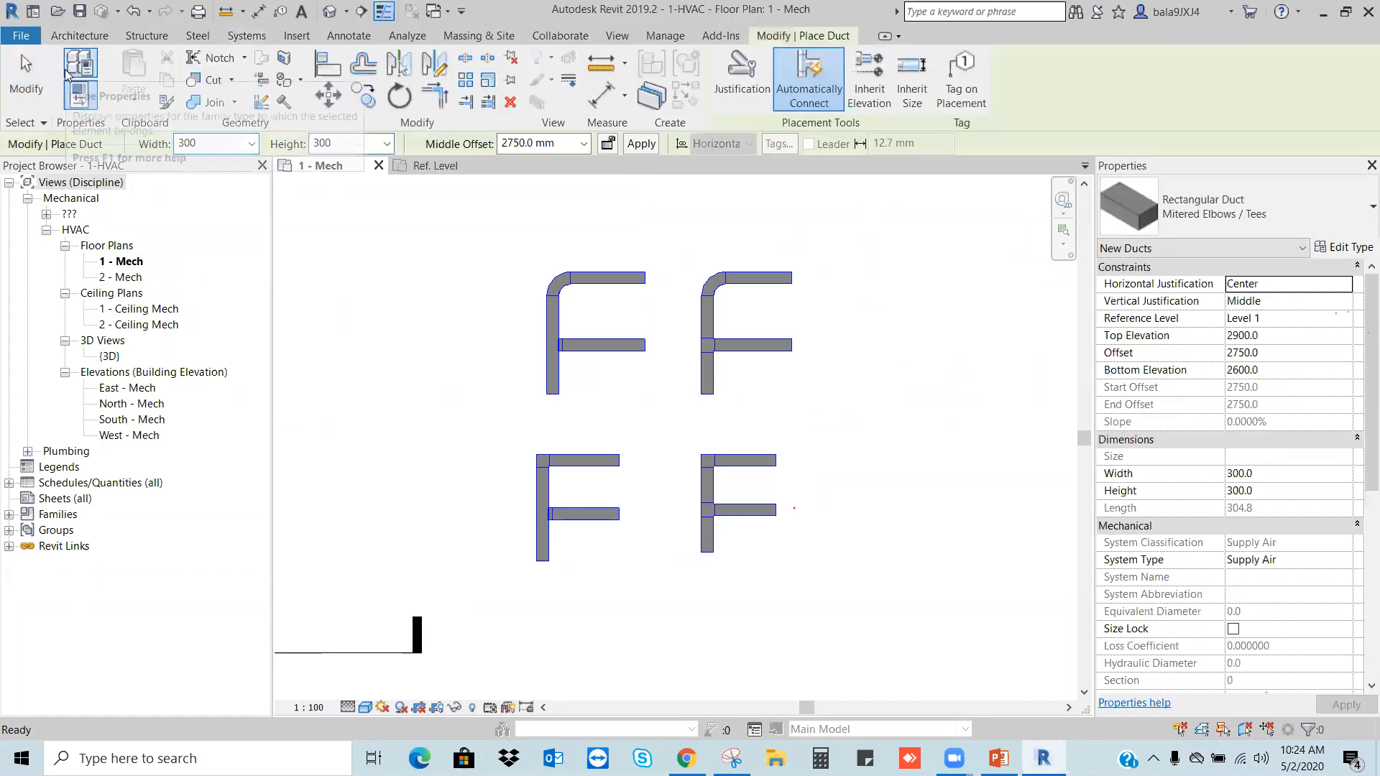
pyautogui.click(1212, 202)
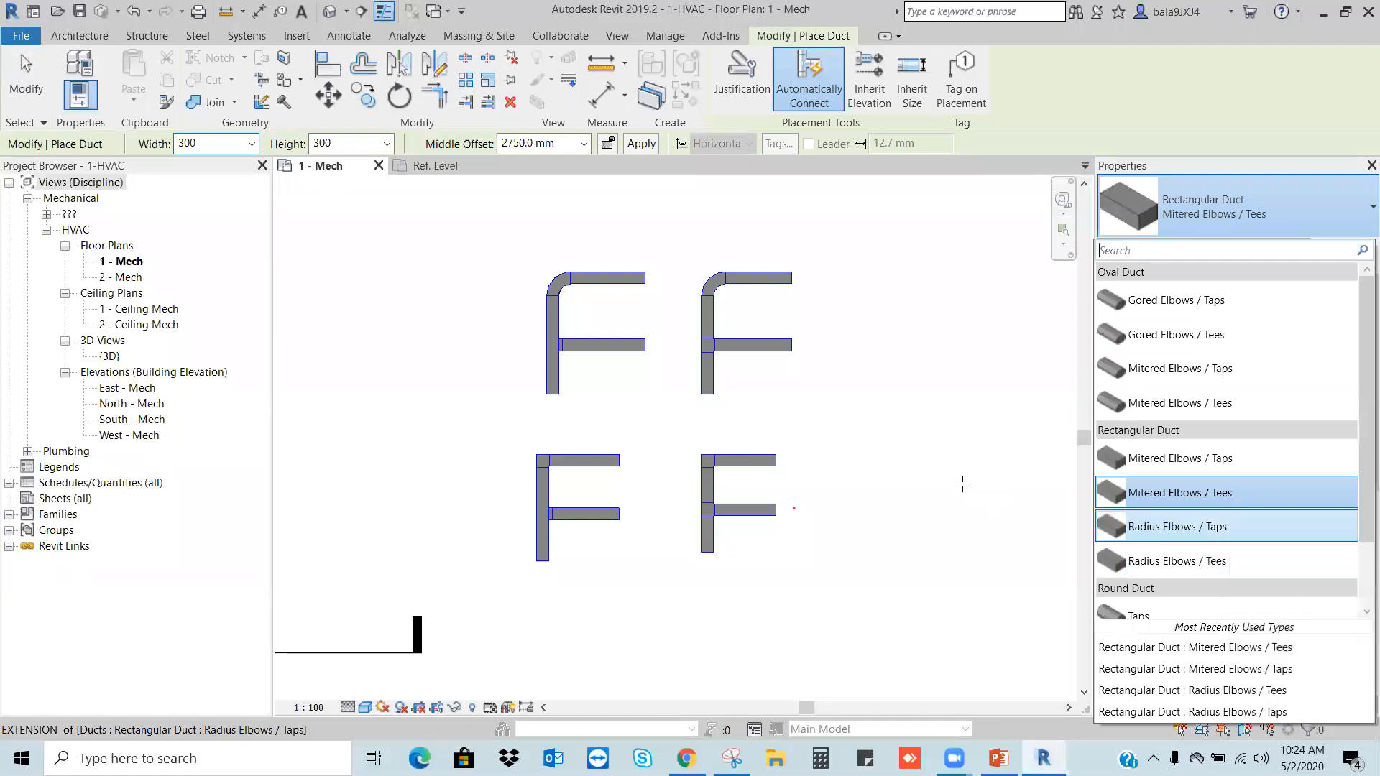
pyautogui.click(940, 371)
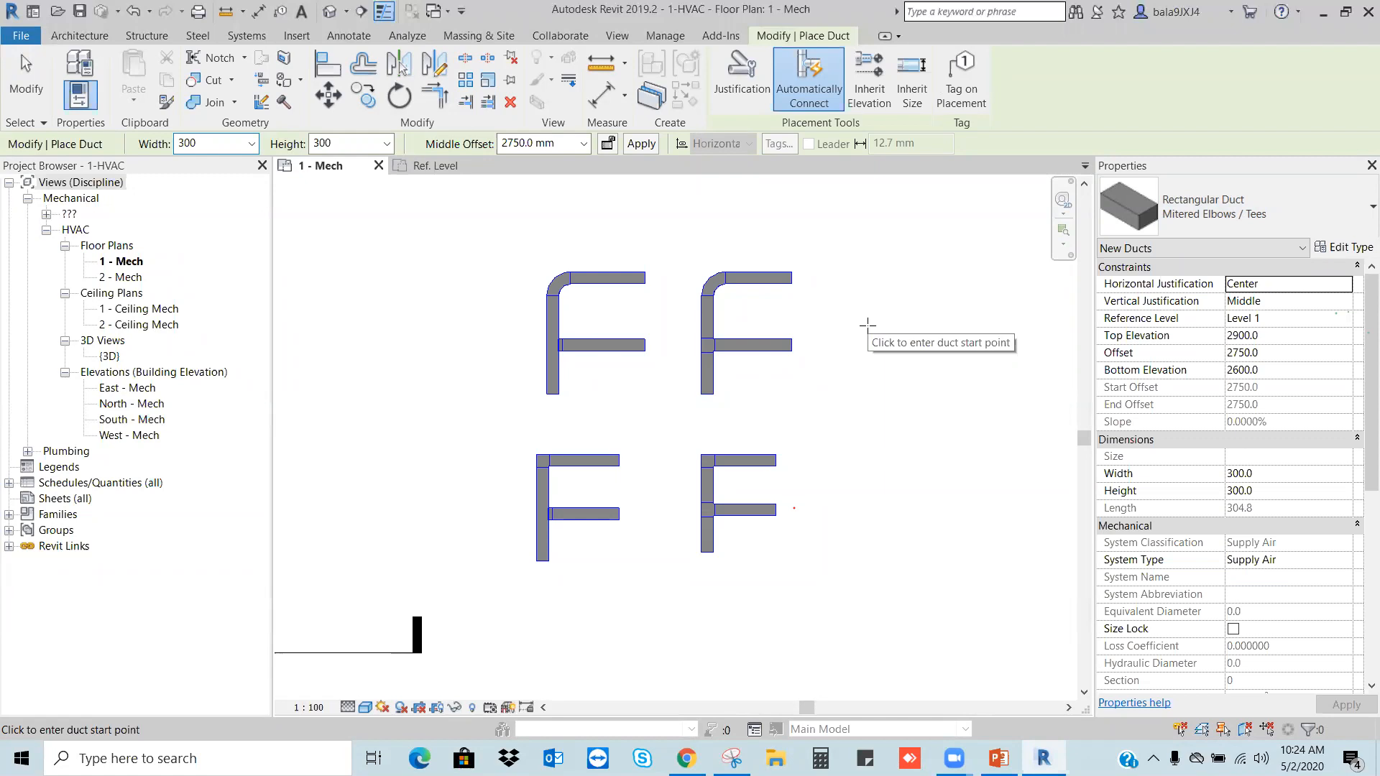
pyautogui.click(1350, 566)
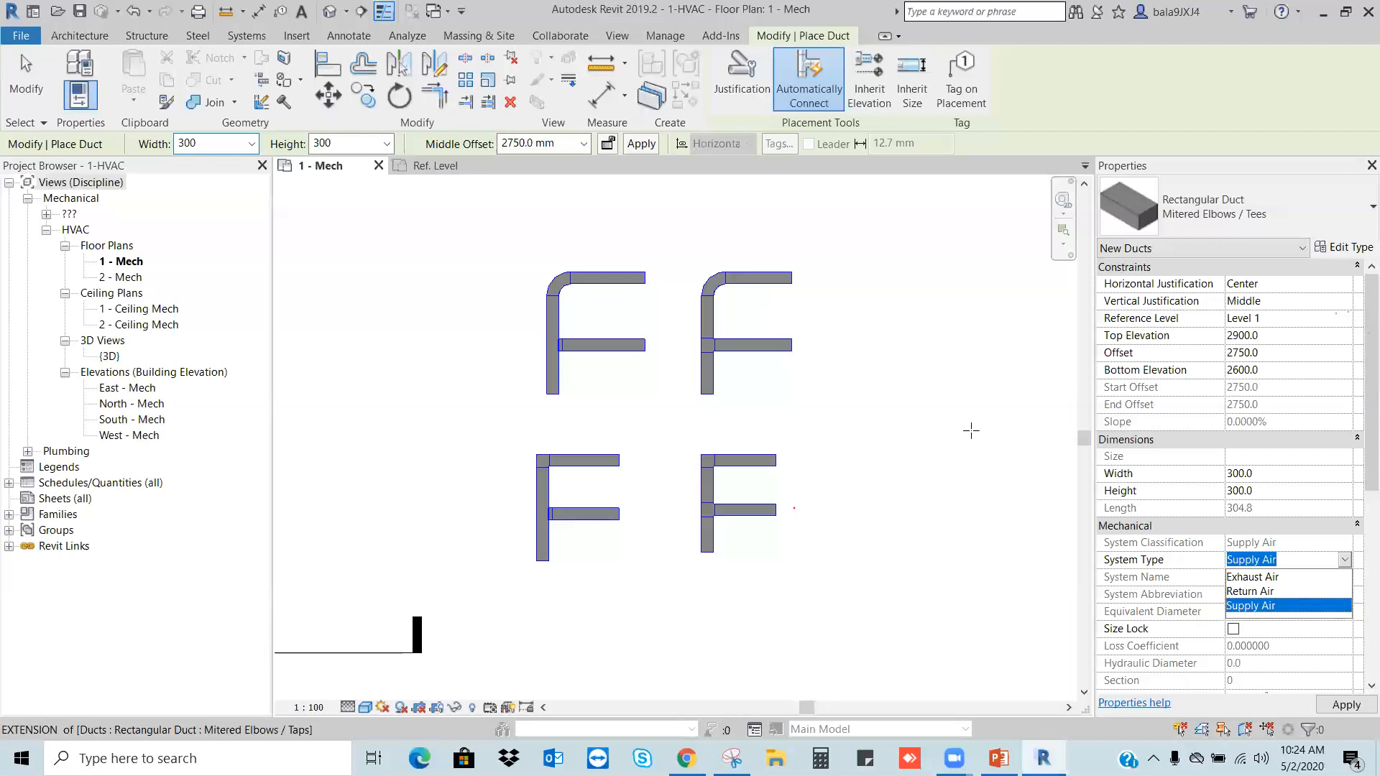
pyautogui.press('Escape')
pyautogui.press('Escape')
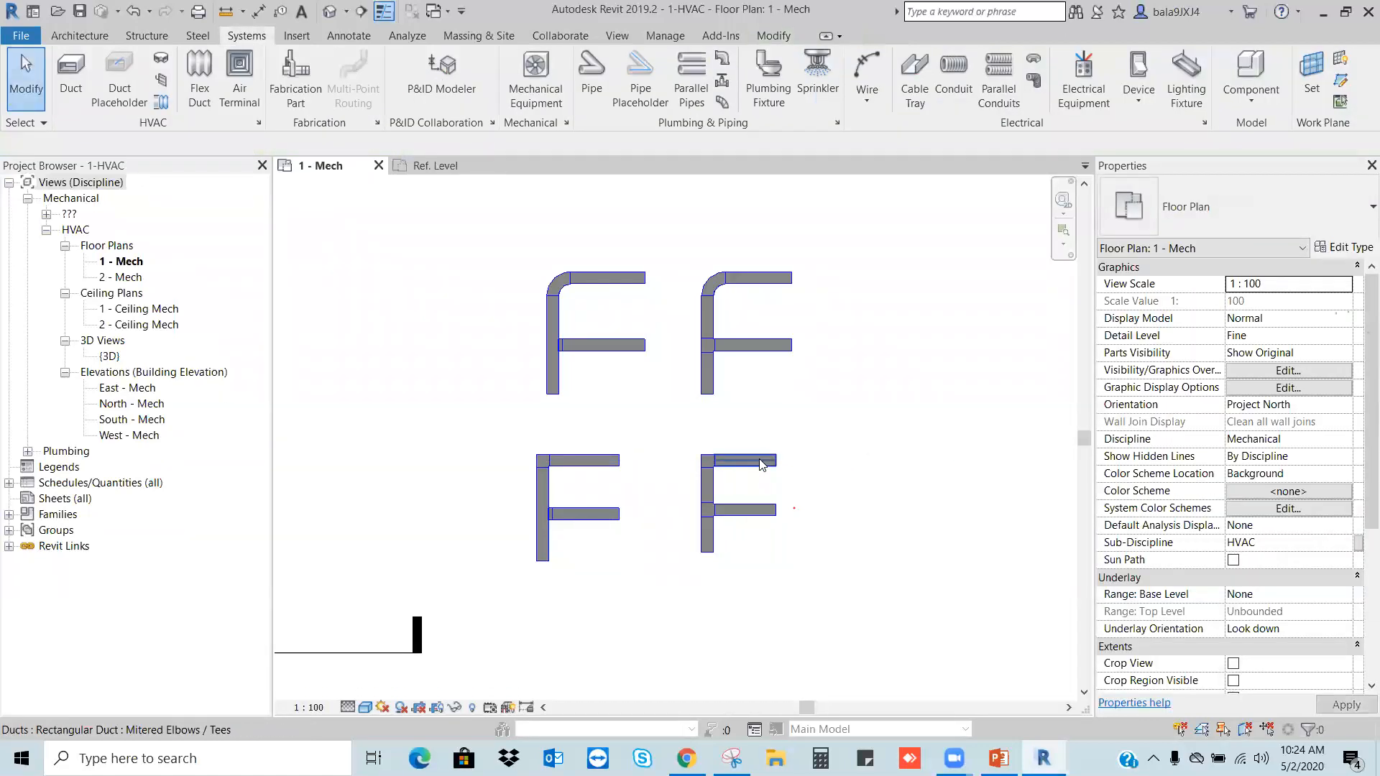
# Step: Start the Duct command and examine the type properties of the rectangular duct type Mitered Elbows / Tees
pyautogui.click(71, 71)
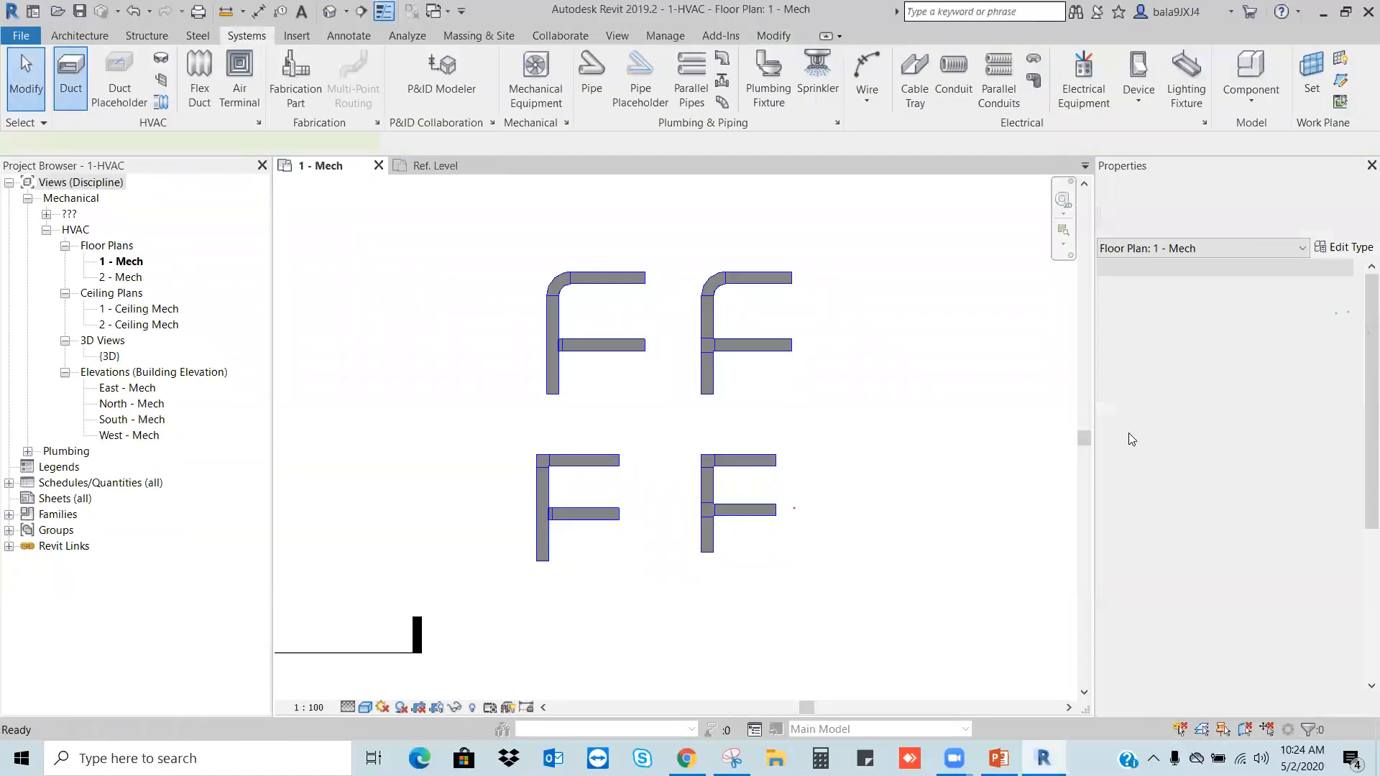
pyautogui.click(1343, 248)
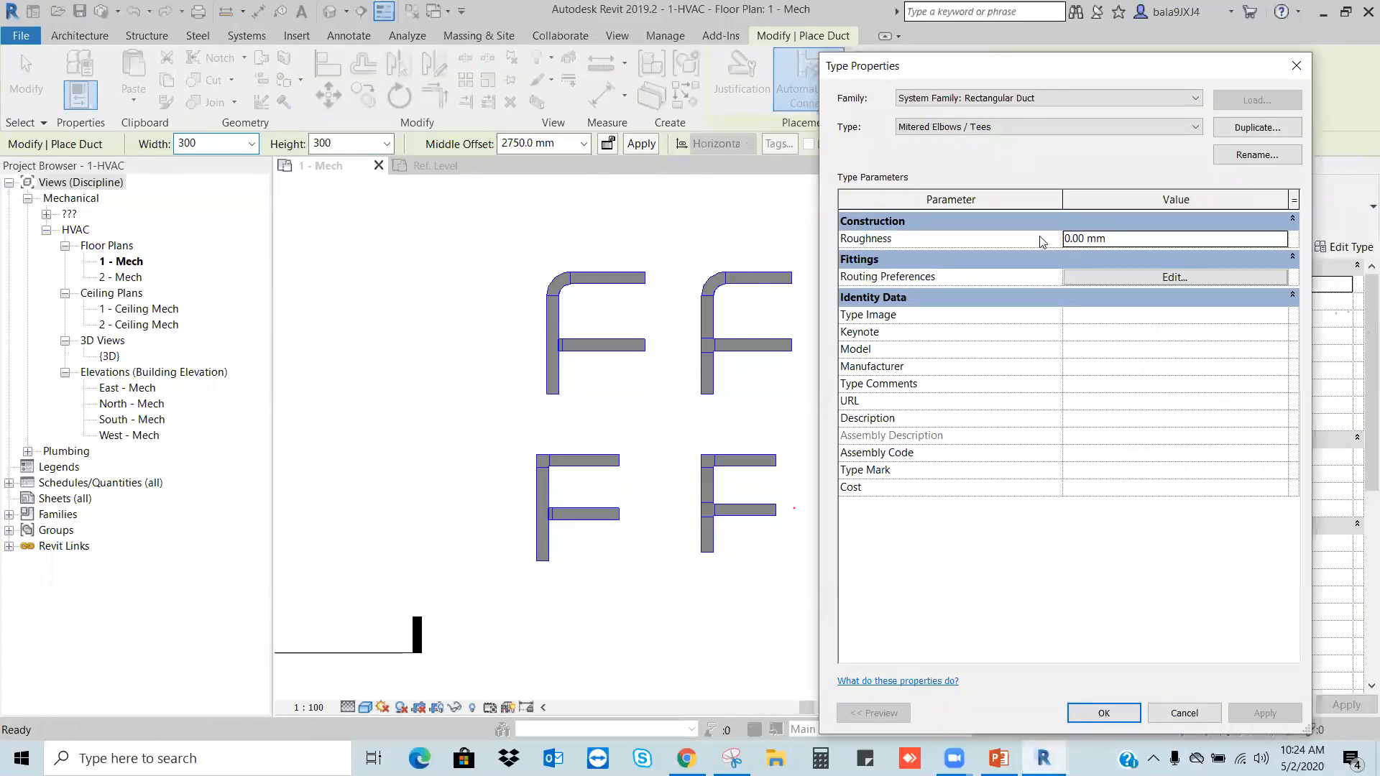
pyautogui.click(1184, 713)
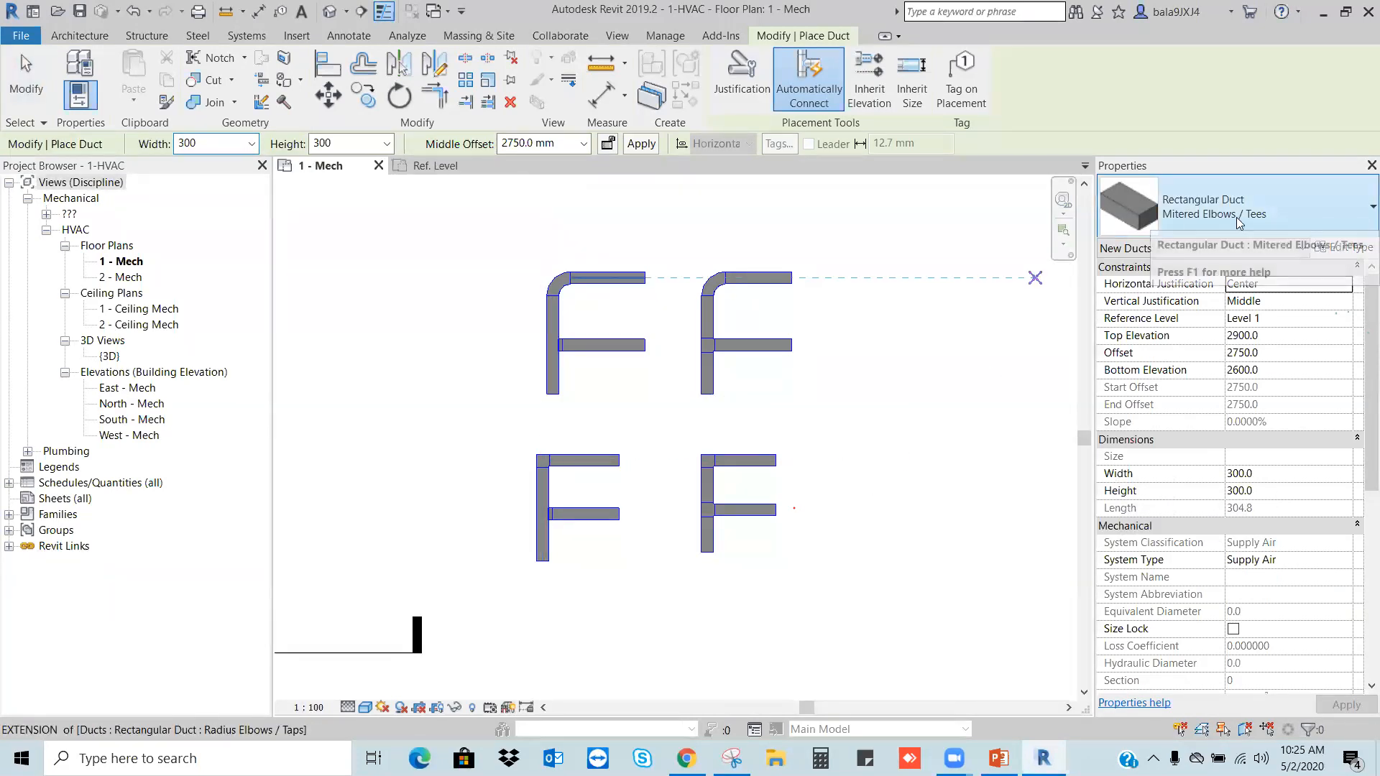
# Step: Choose the rectangular duct type Radius Elbows / Taps and set the new duct's Width to 800 and Height to 400
pyautogui.click(1196, 216)
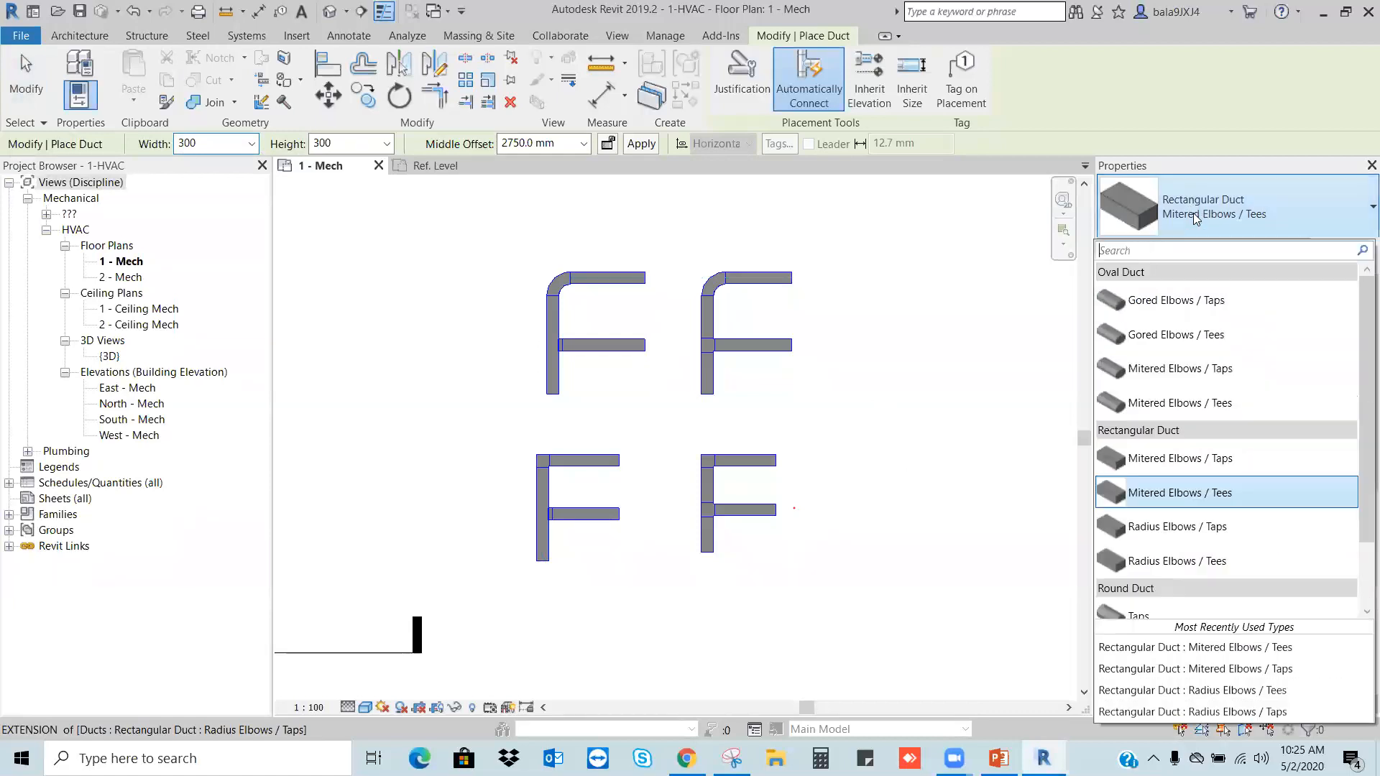
pyautogui.click(1165, 527)
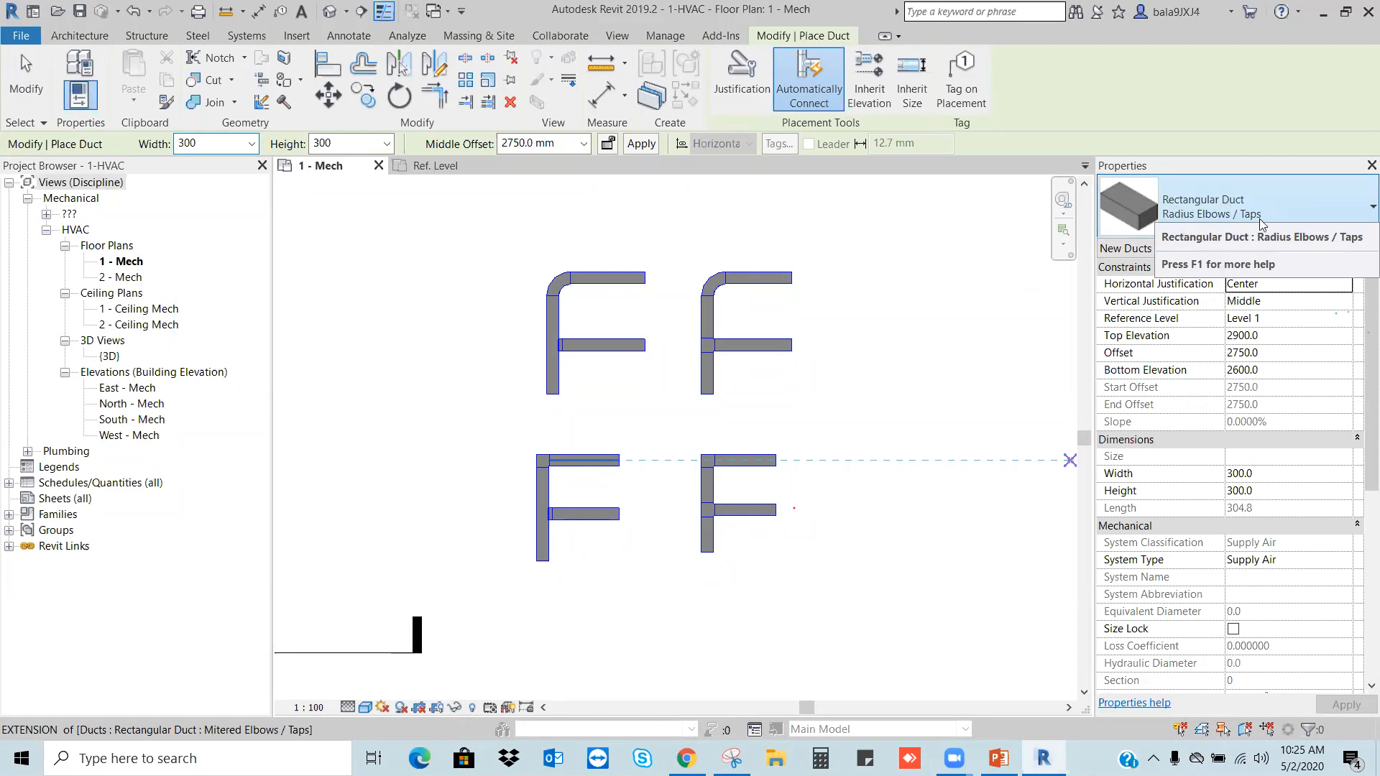
pyautogui.click(1263, 475)
pyautogui.click(1200, 474)
pyautogui.write('800')
pyautogui.click(1251, 495)
pyautogui.click(1274, 492)
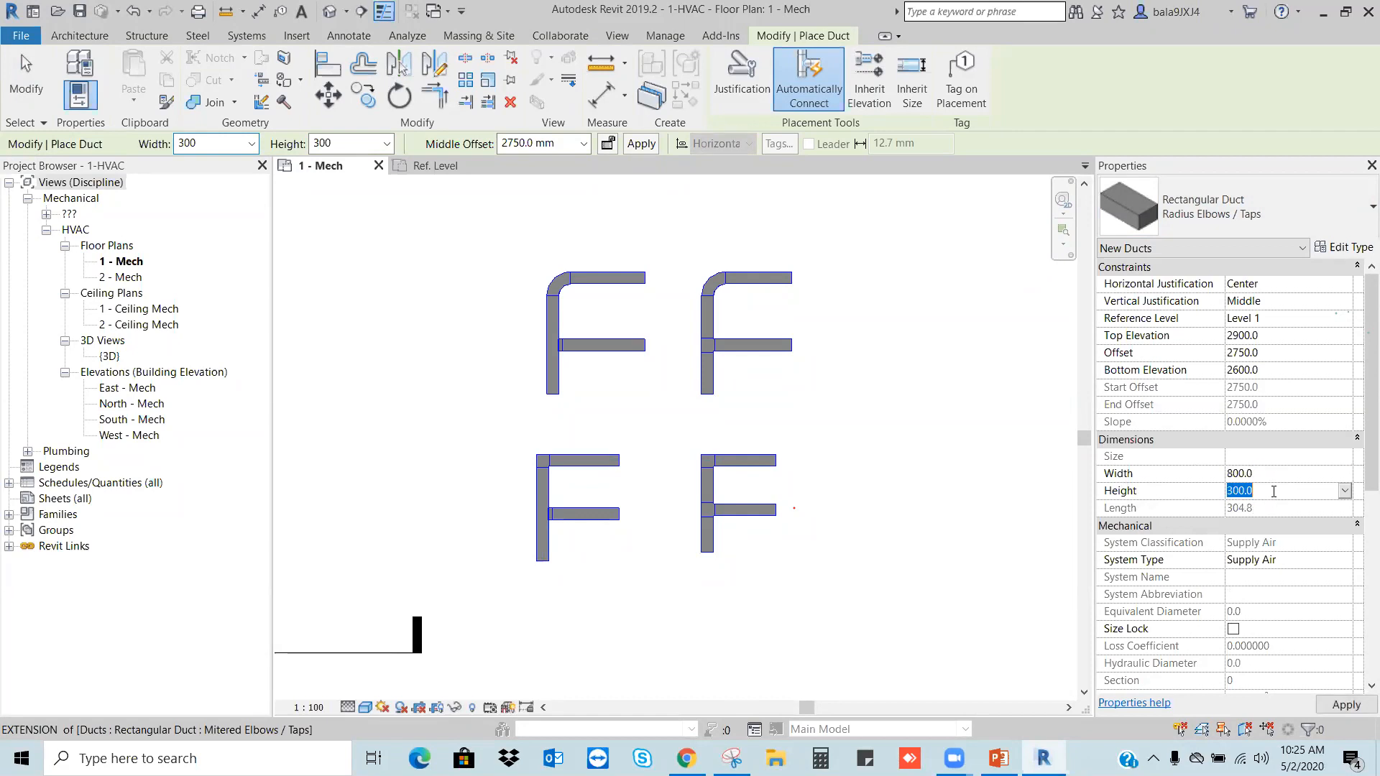
pyautogui.write('400')
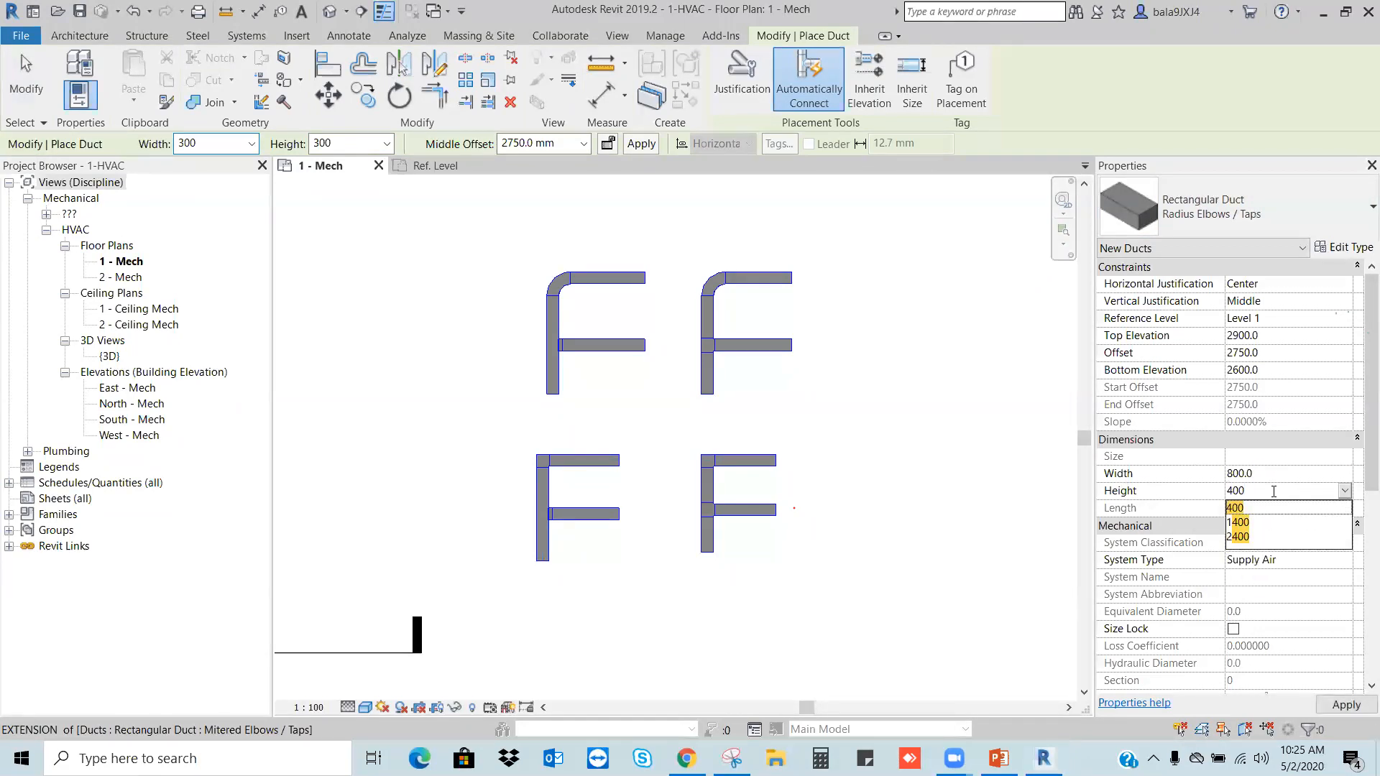
pyautogui.press('Return')
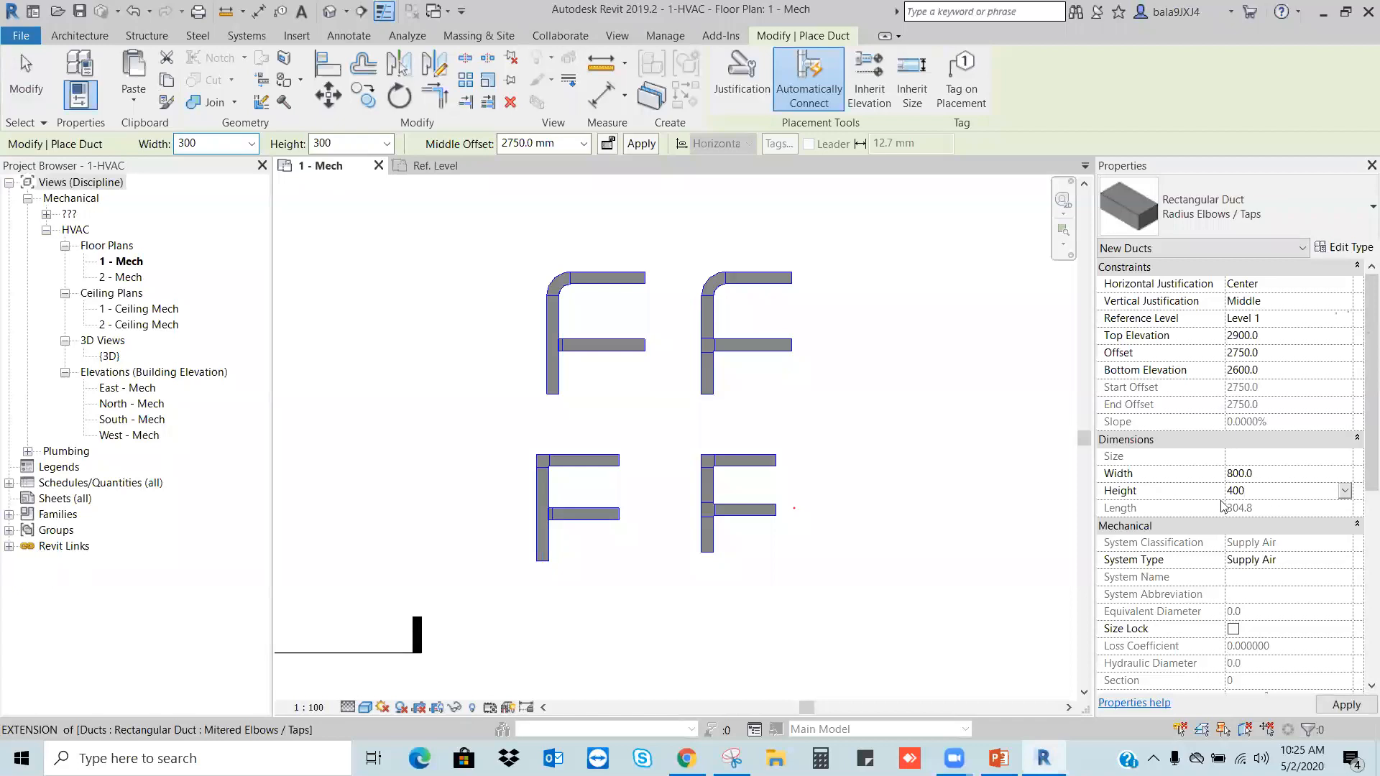
# Step: Draw a vertical duct segment about 4100 mm long to the right of the existing F-shaped ducts
pyautogui.click(924, 345)
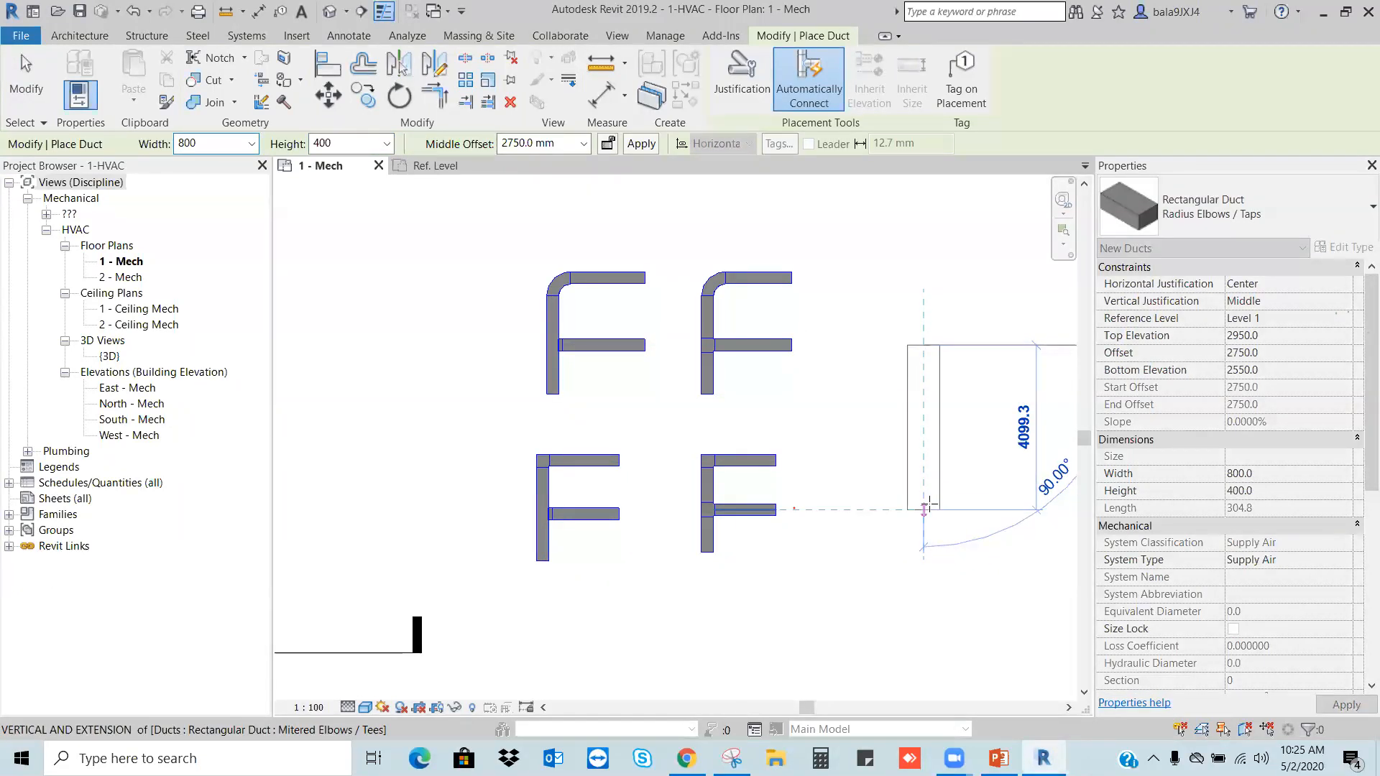
pyautogui.click(925, 509)
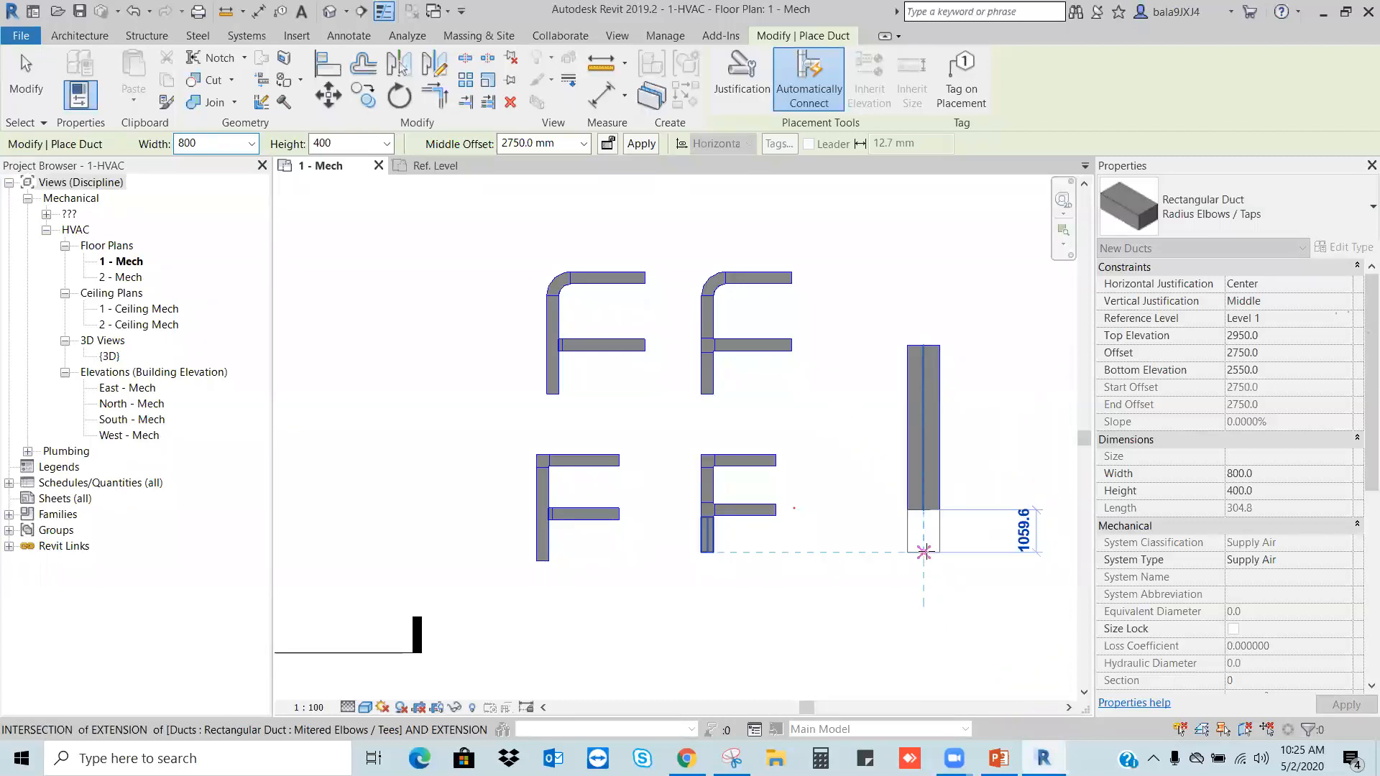
# Step: End the running duct segment and set the new duct's Width to 400 and Height to 200
pyautogui.press('Escape')
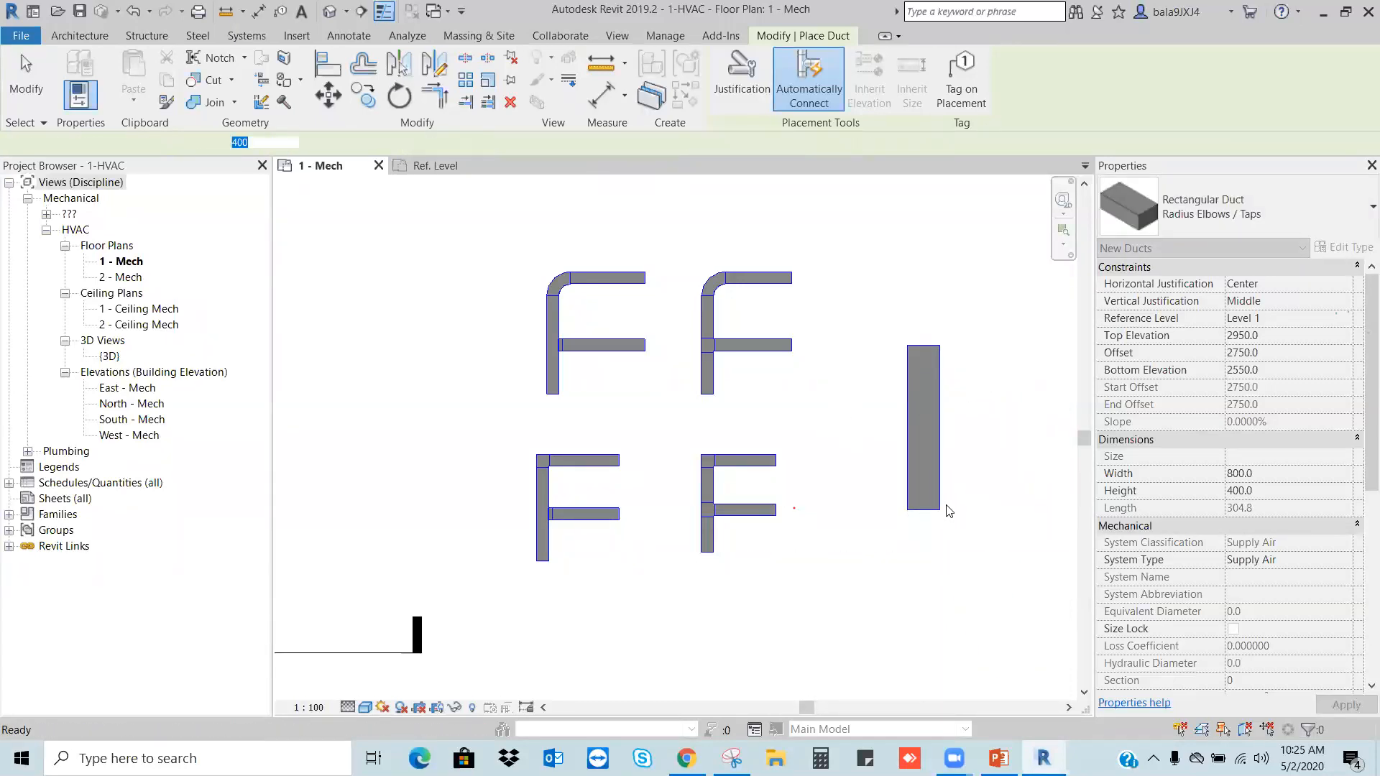
pyautogui.click(1252, 489)
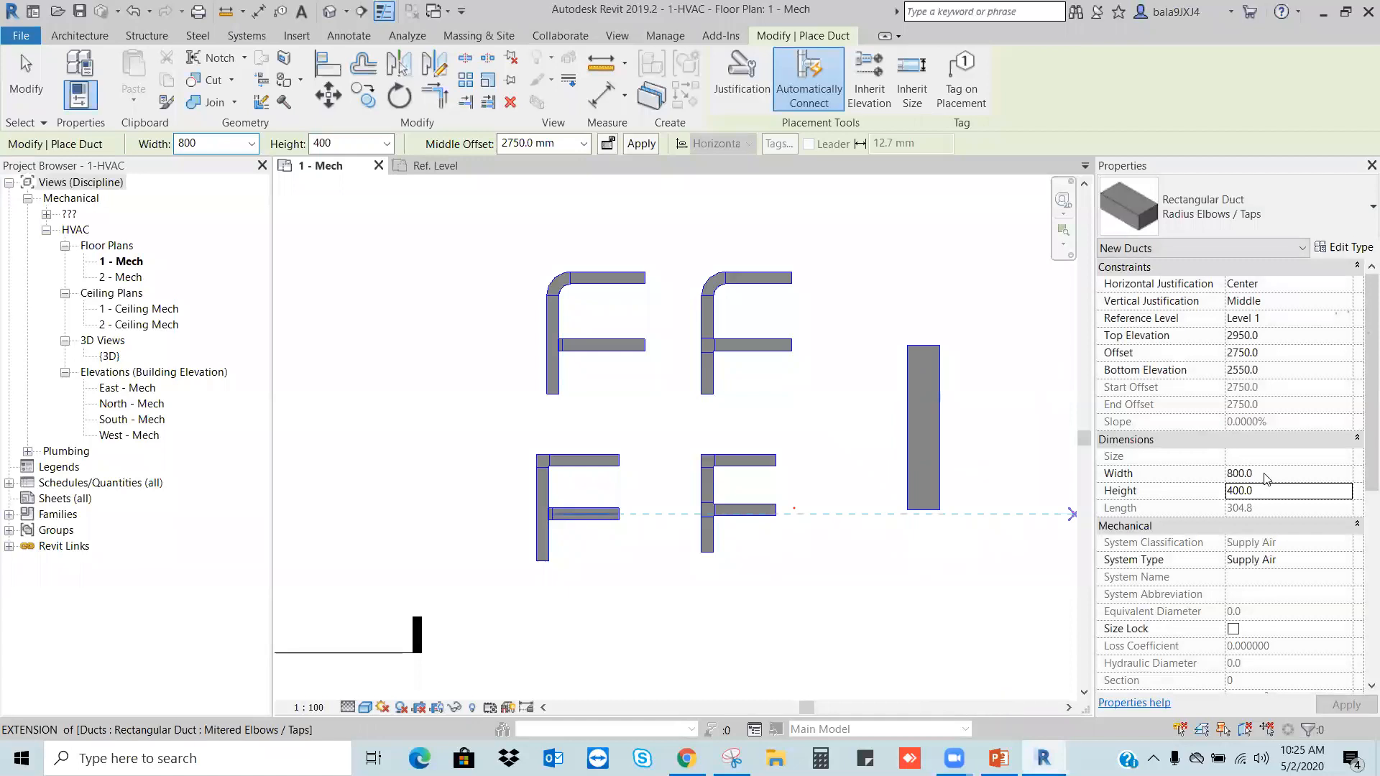
pyautogui.click(1265, 474)
pyautogui.write('400')
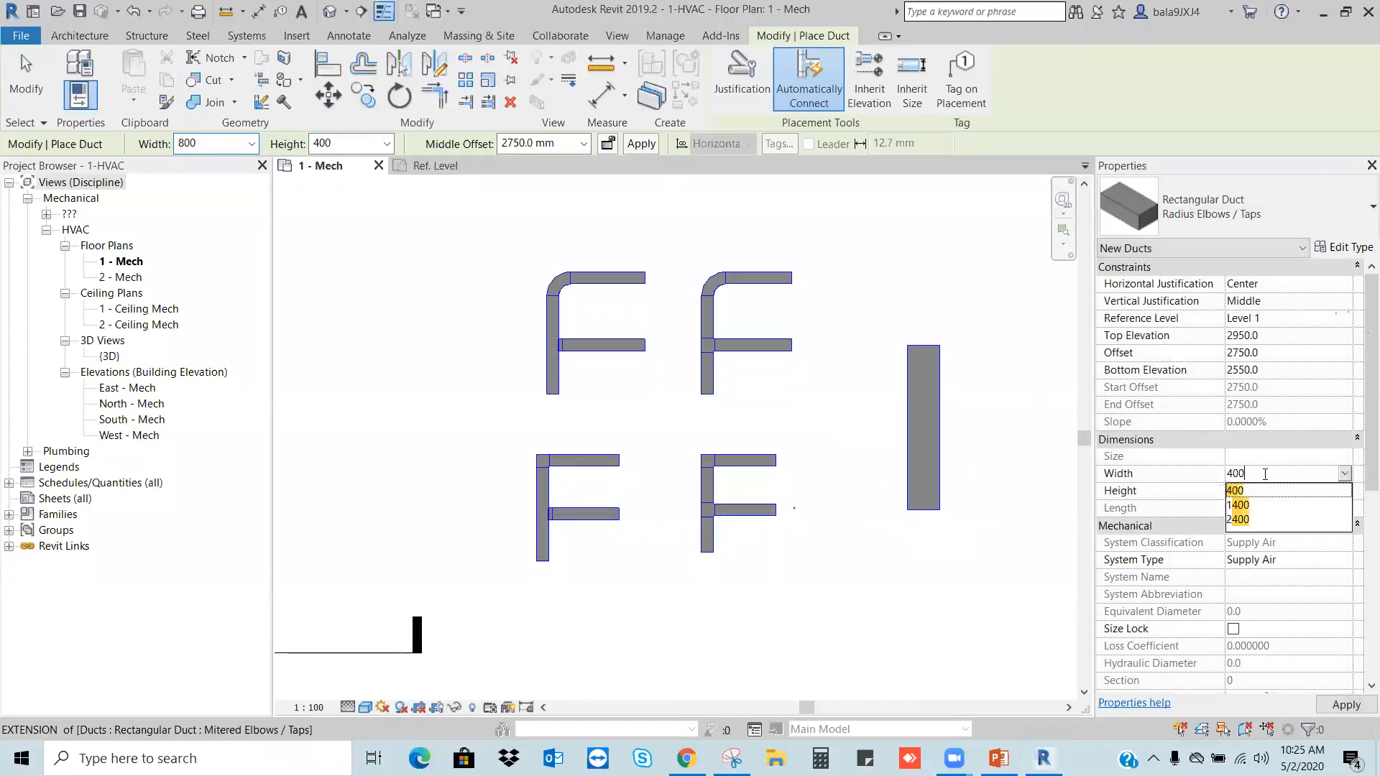
pyautogui.click(1268, 490)
pyautogui.click(1268, 492)
pyautogui.write('200')
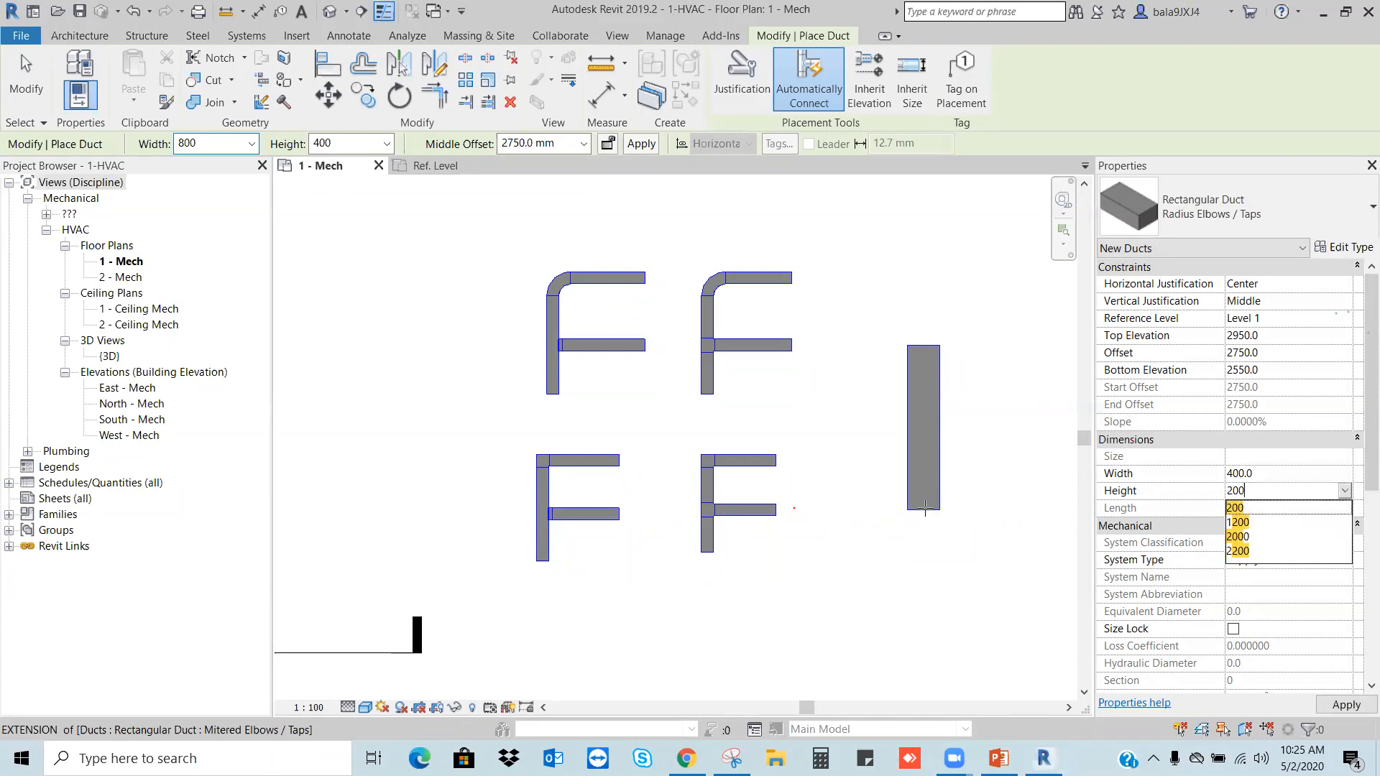
pyautogui.click(1255, 509)
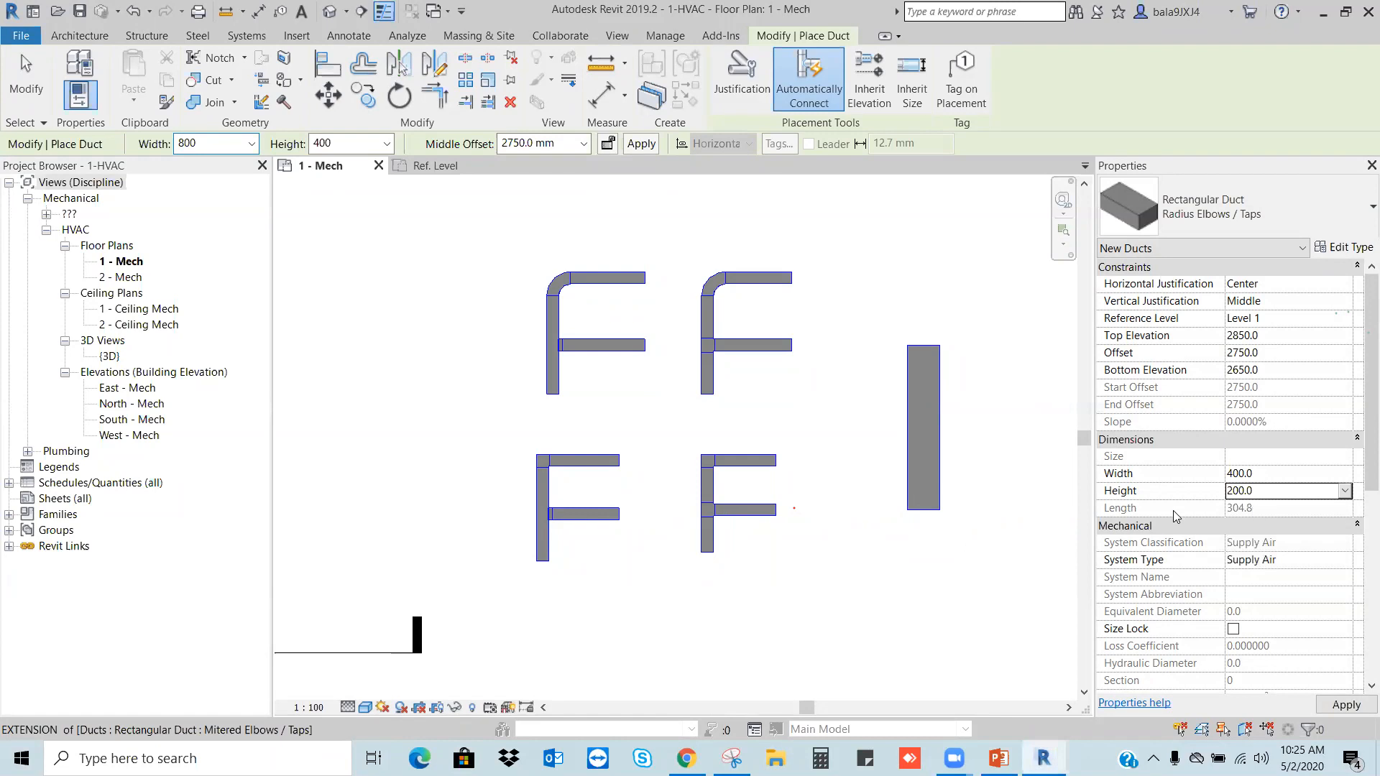
# Step: Continue the duct downward from the vertical duct's lower end, turn it right for about 3800 mm, and exit the command
pyautogui.click(924, 511)
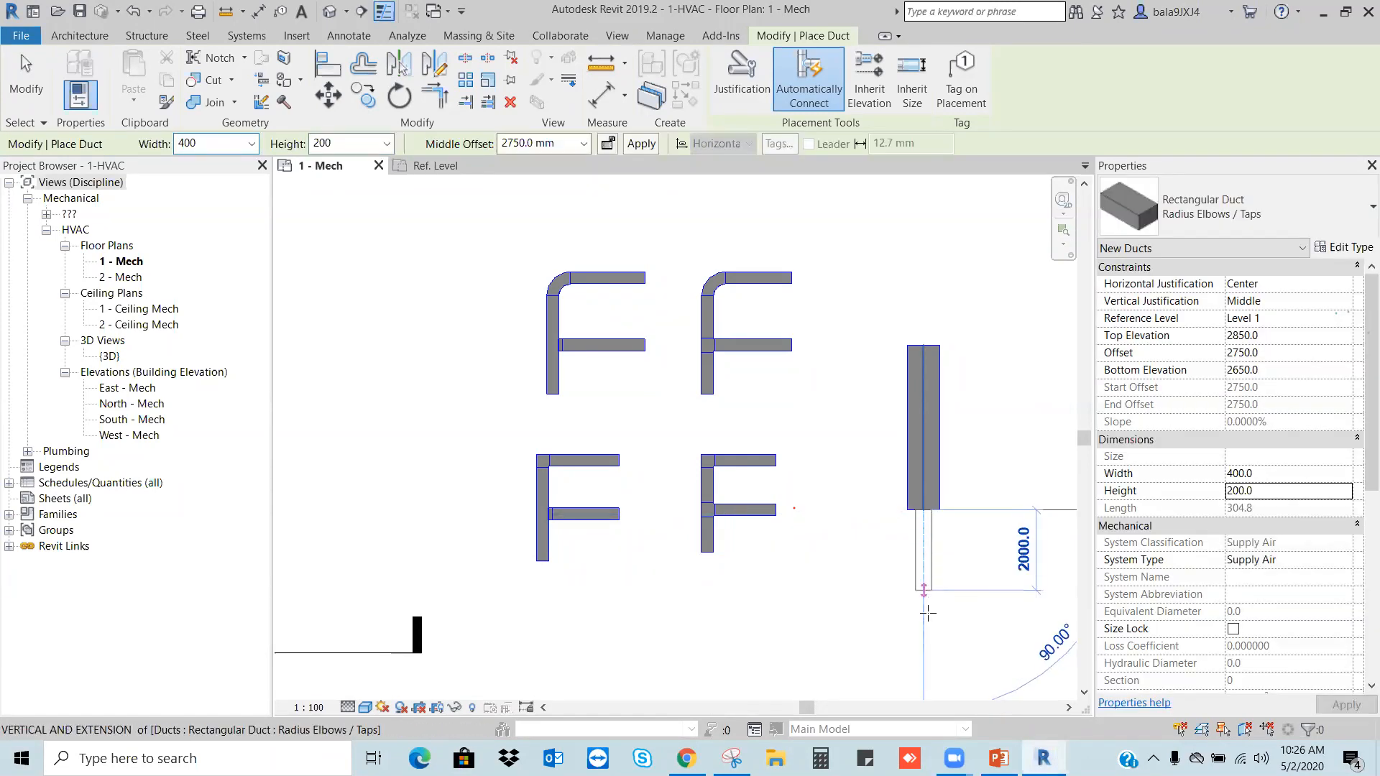
pyautogui.click(925, 634)
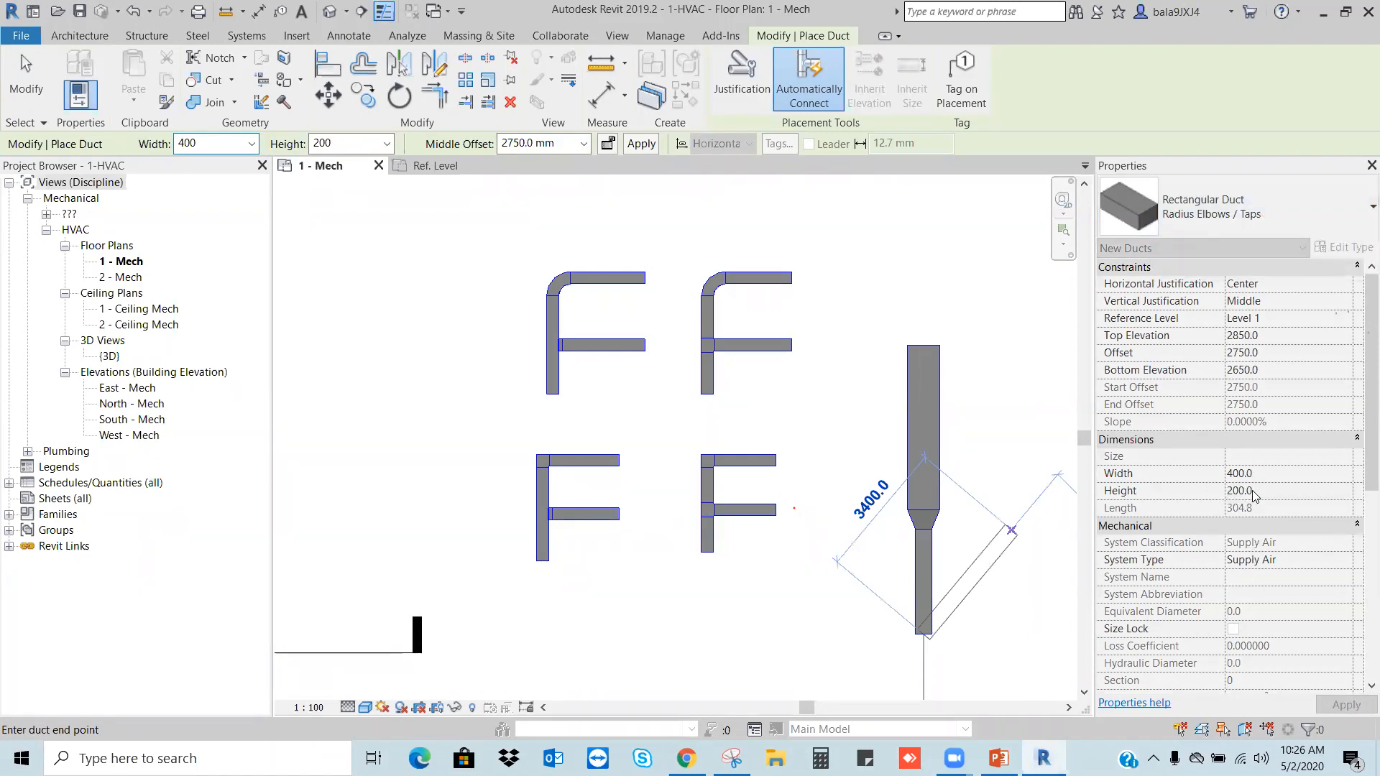
pyautogui.scroll(-3, 672, 445)
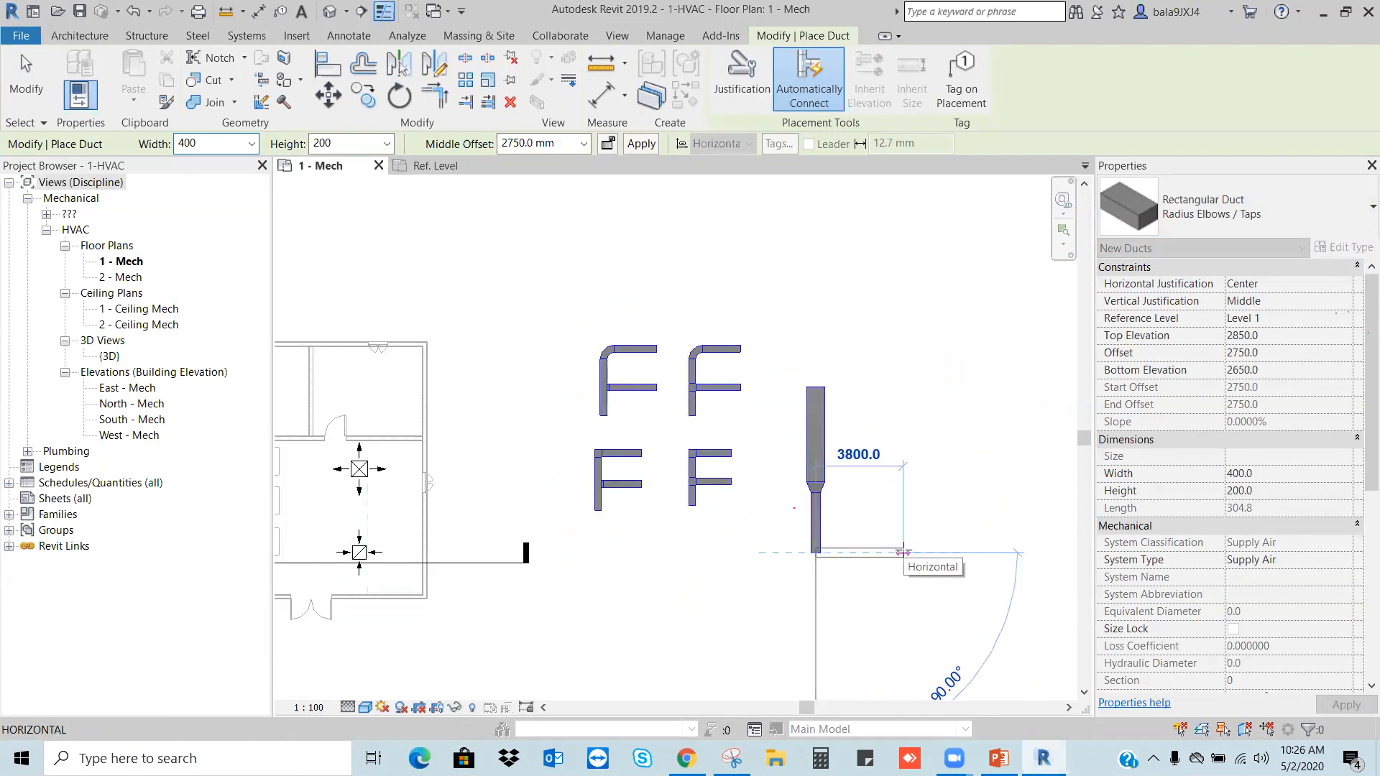
pyautogui.click(900, 555)
pyautogui.press('Escape')
pyautogui.press('Escape')
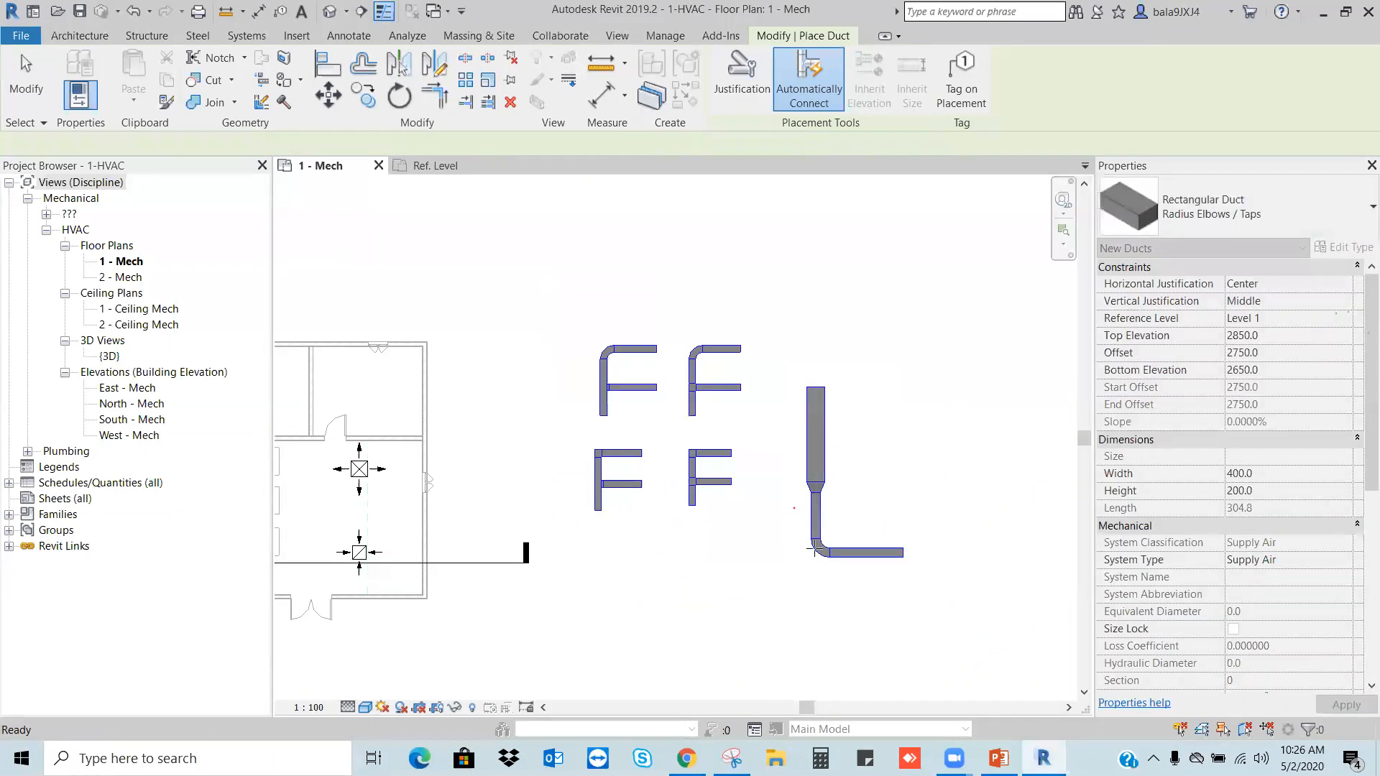
pyautogui.scroll(3, 815, 550)
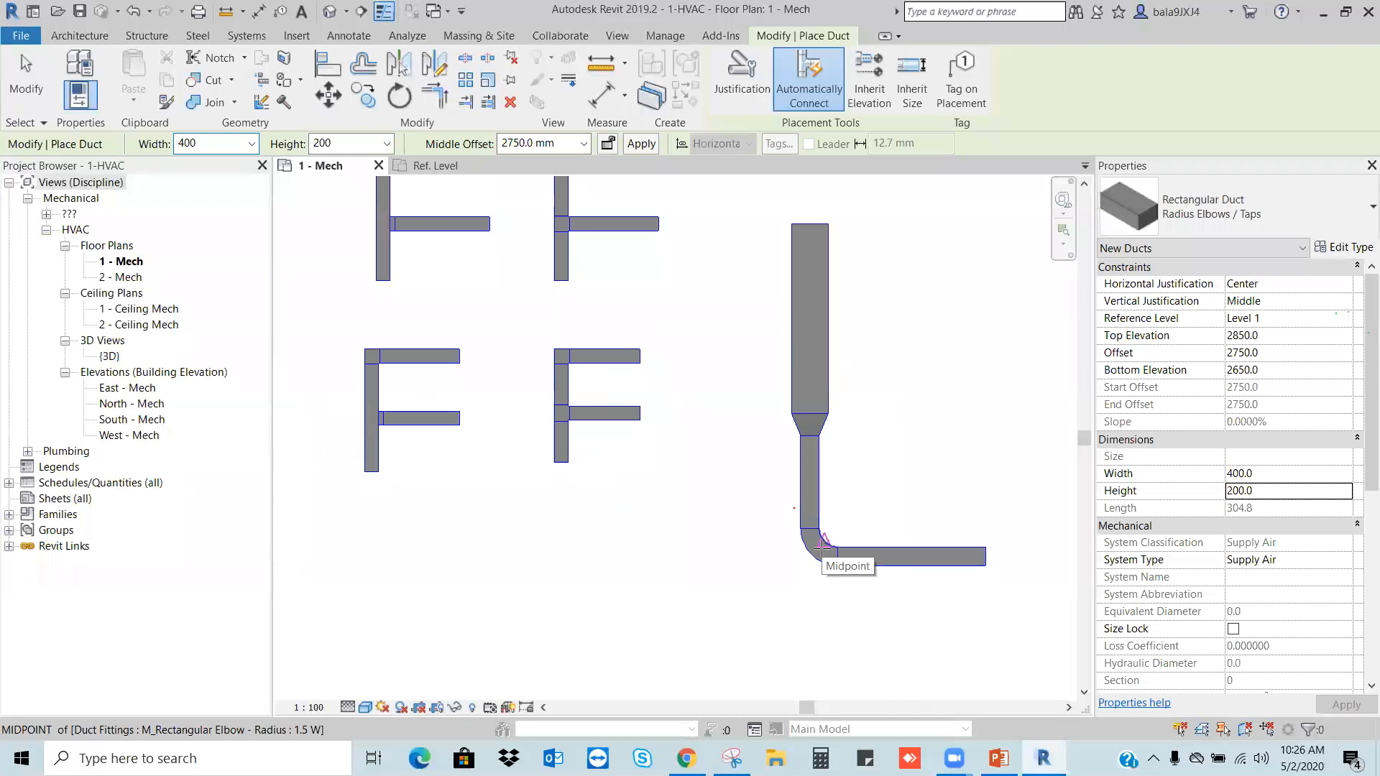
pyautogui.press('Escape')
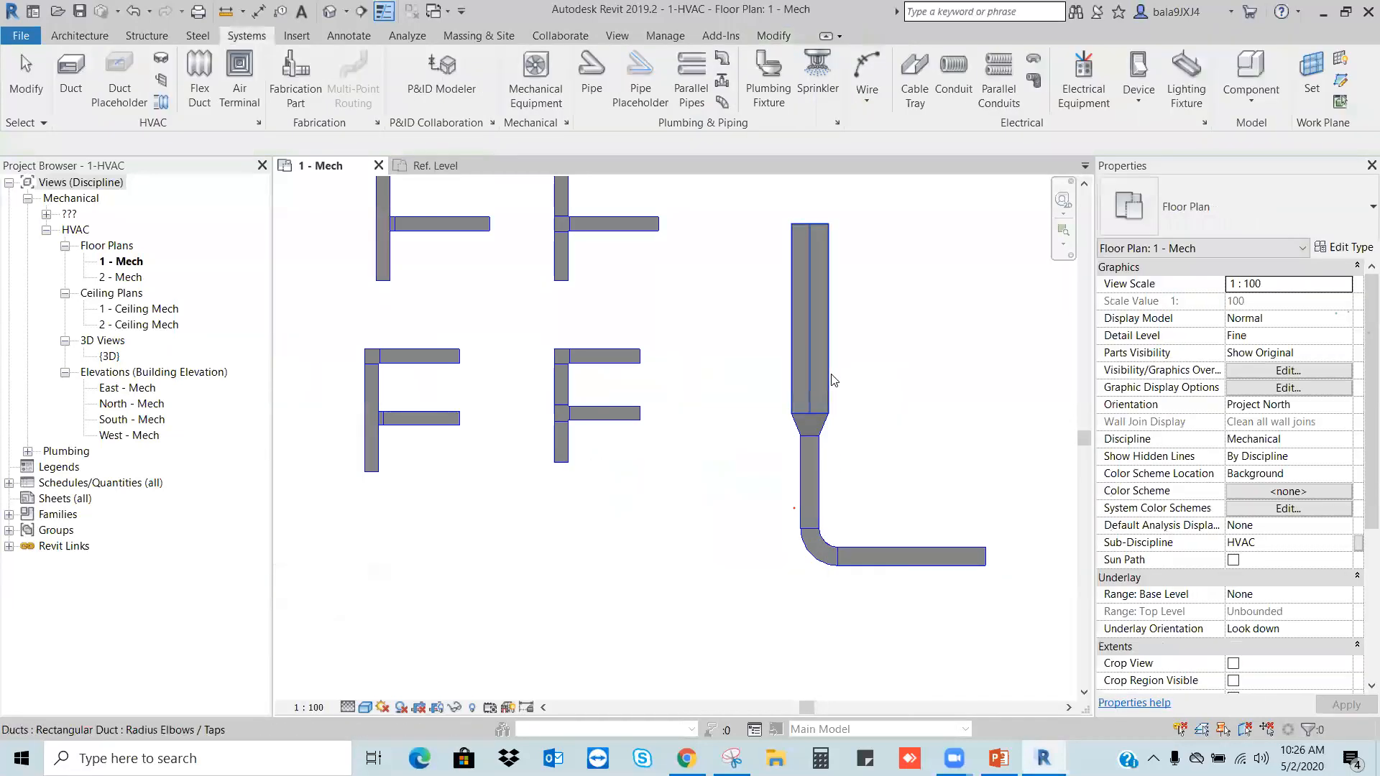
# Step: Examine the large vertical duct's type properties and its Routing Preferences, including the available Elbow options, and close them without changes
pyautogui.scroll(-2, 833, 388)
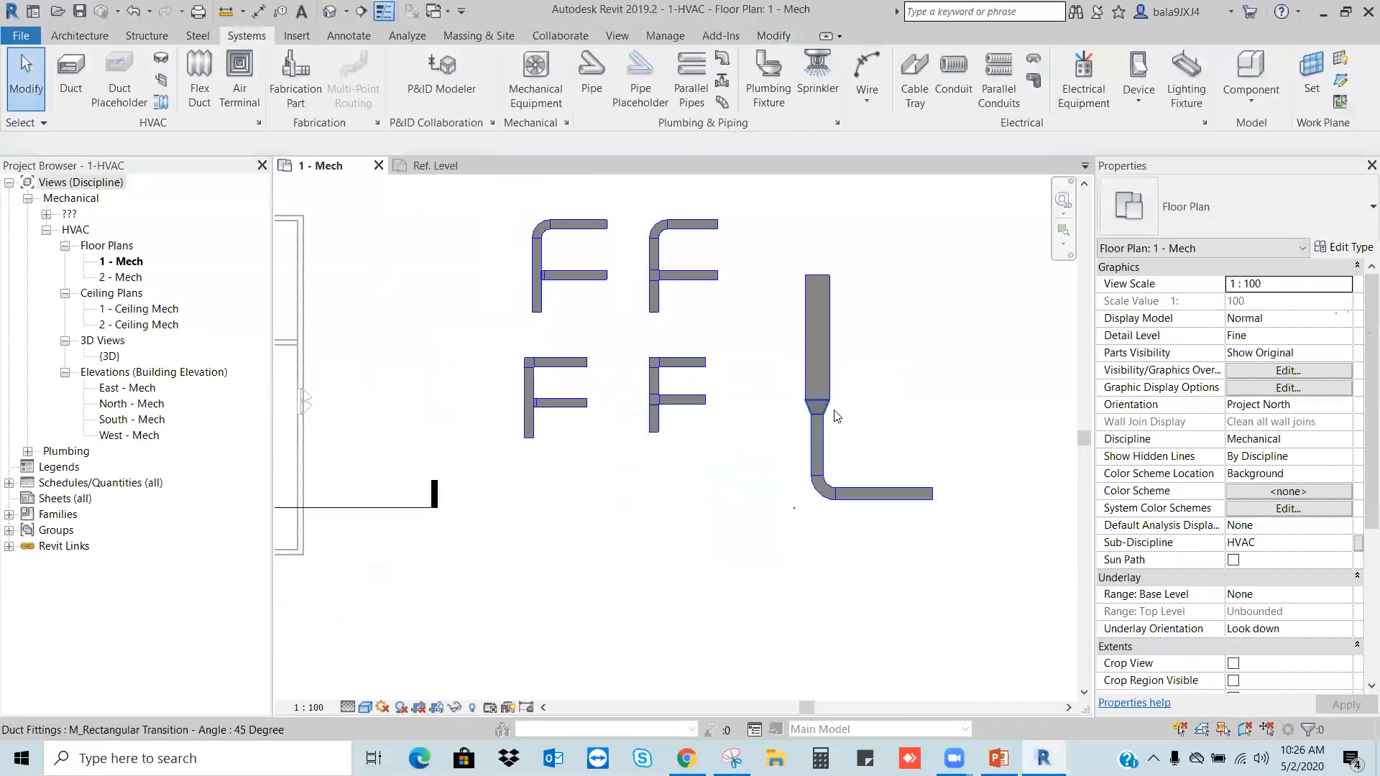
pyautogui.click(836, 335)
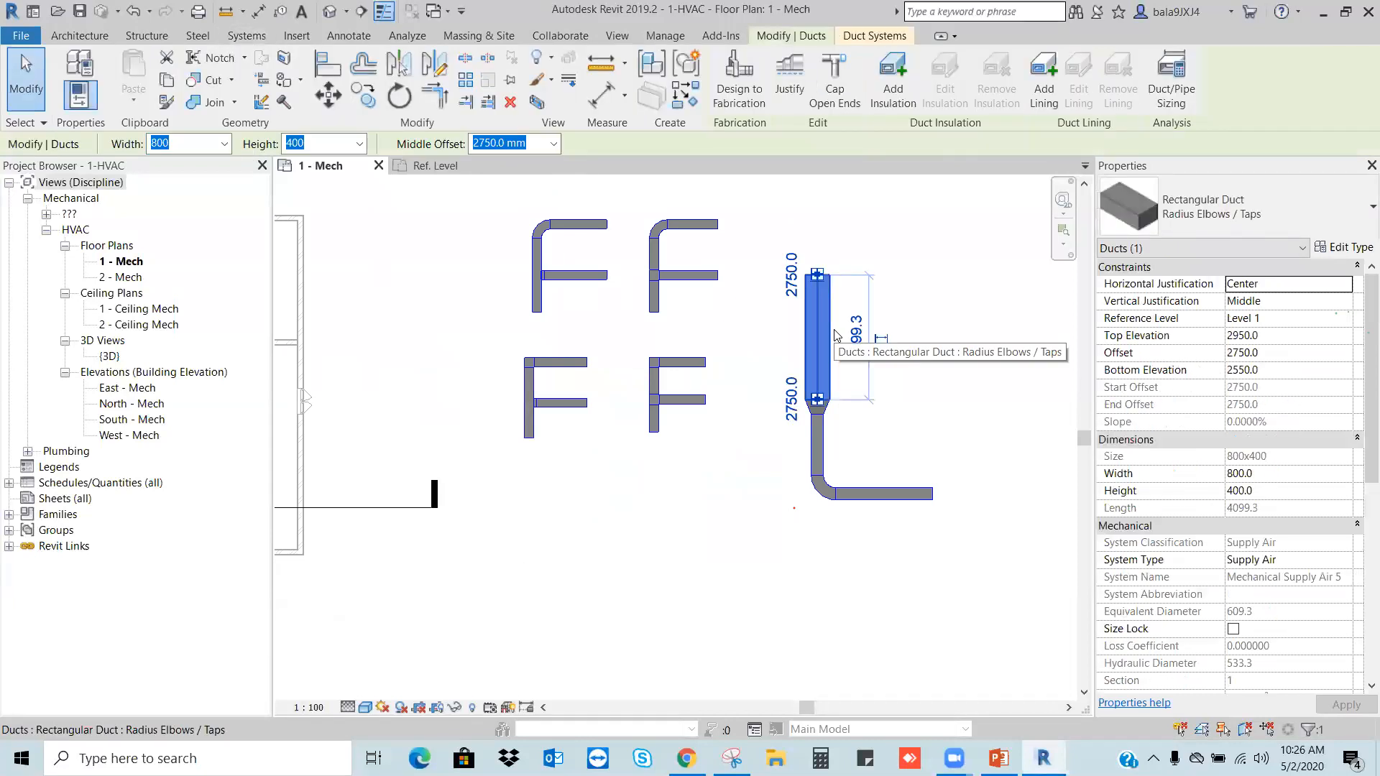
pyautogui.click(1342, 248)
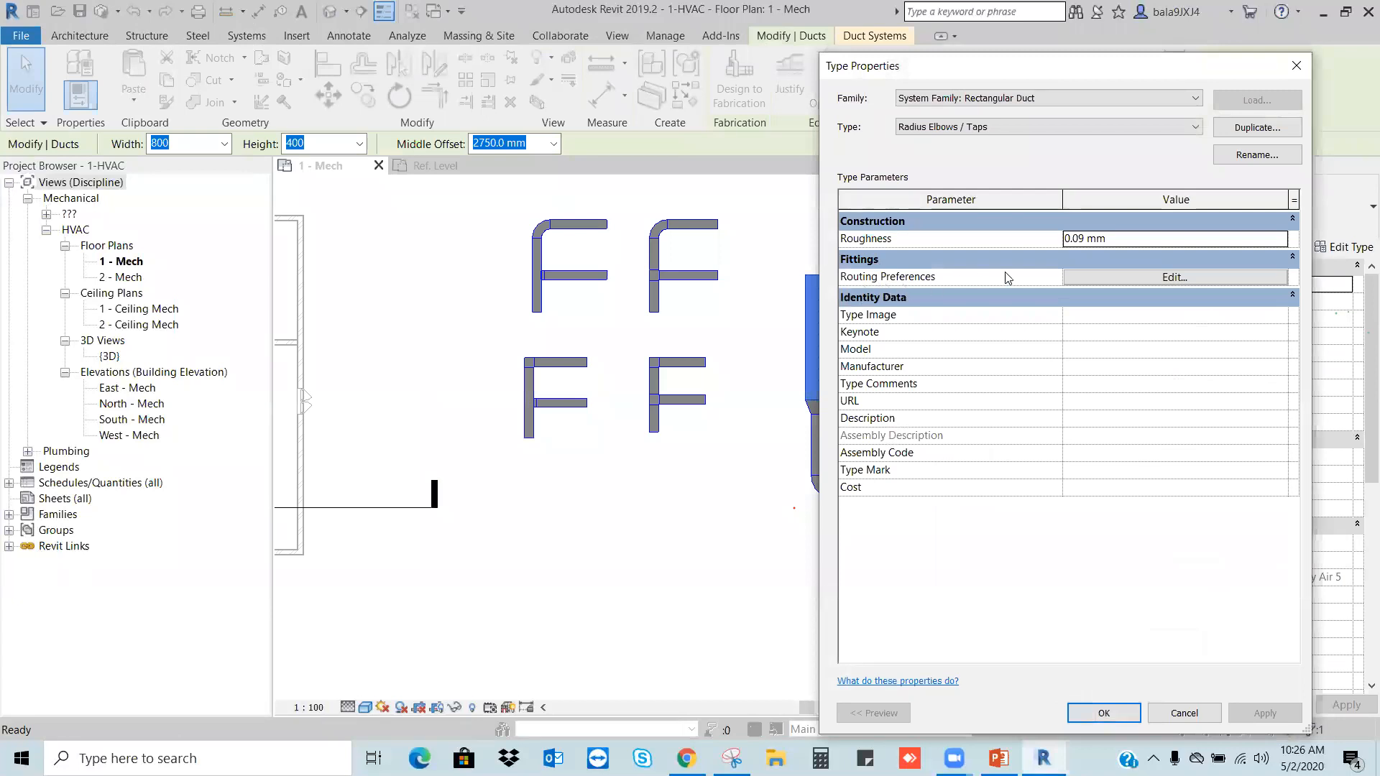
pyautogui.click(1140, 276)
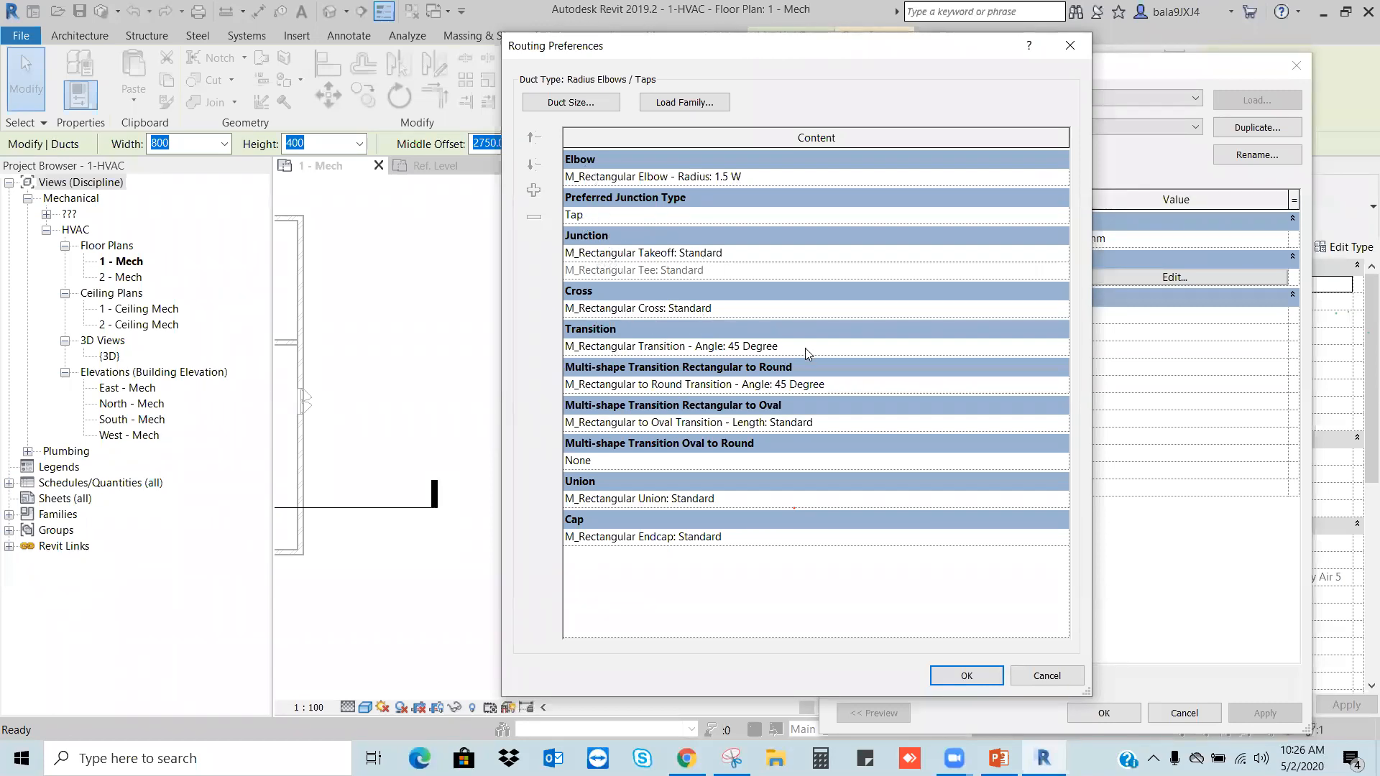
pyautogui.click(855, 176)
pyautogui.click(1061, 177)
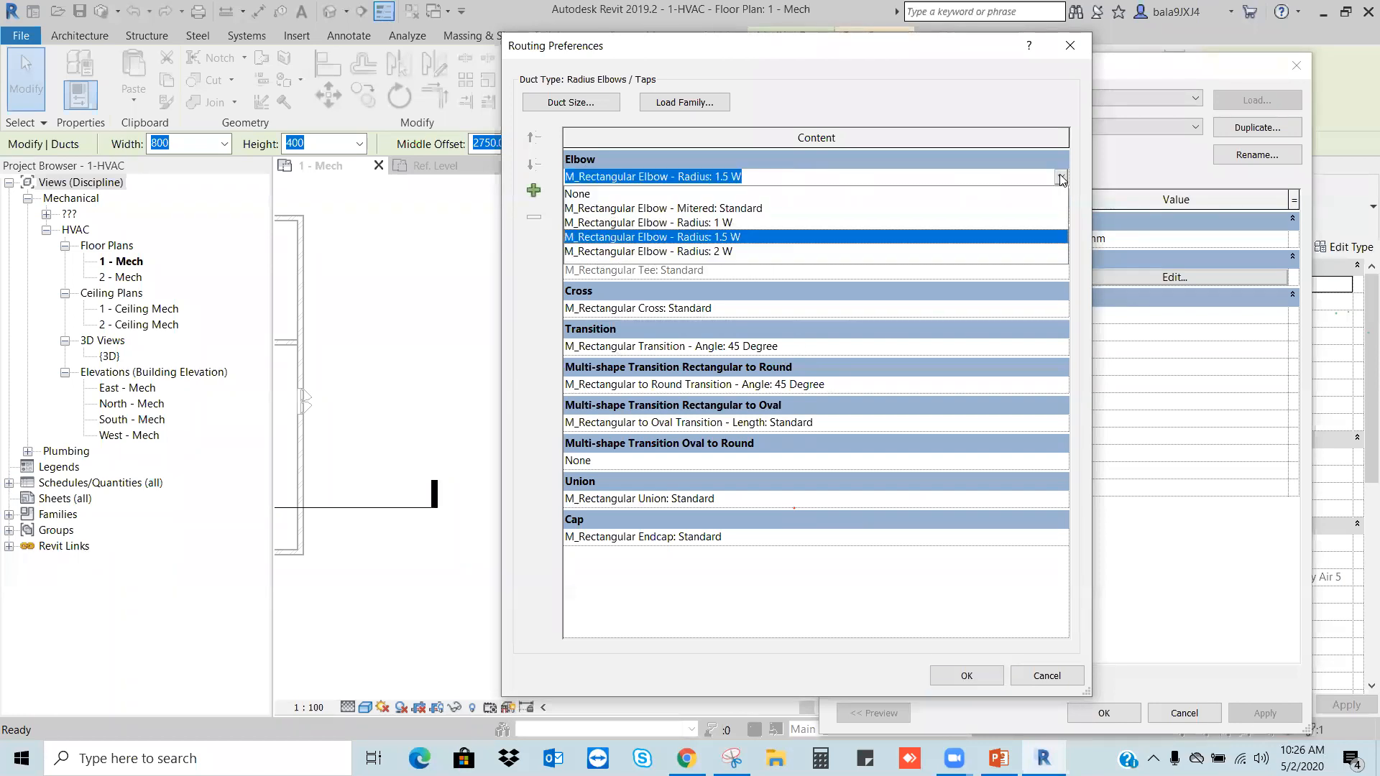
pyautogui.click(724, 237)
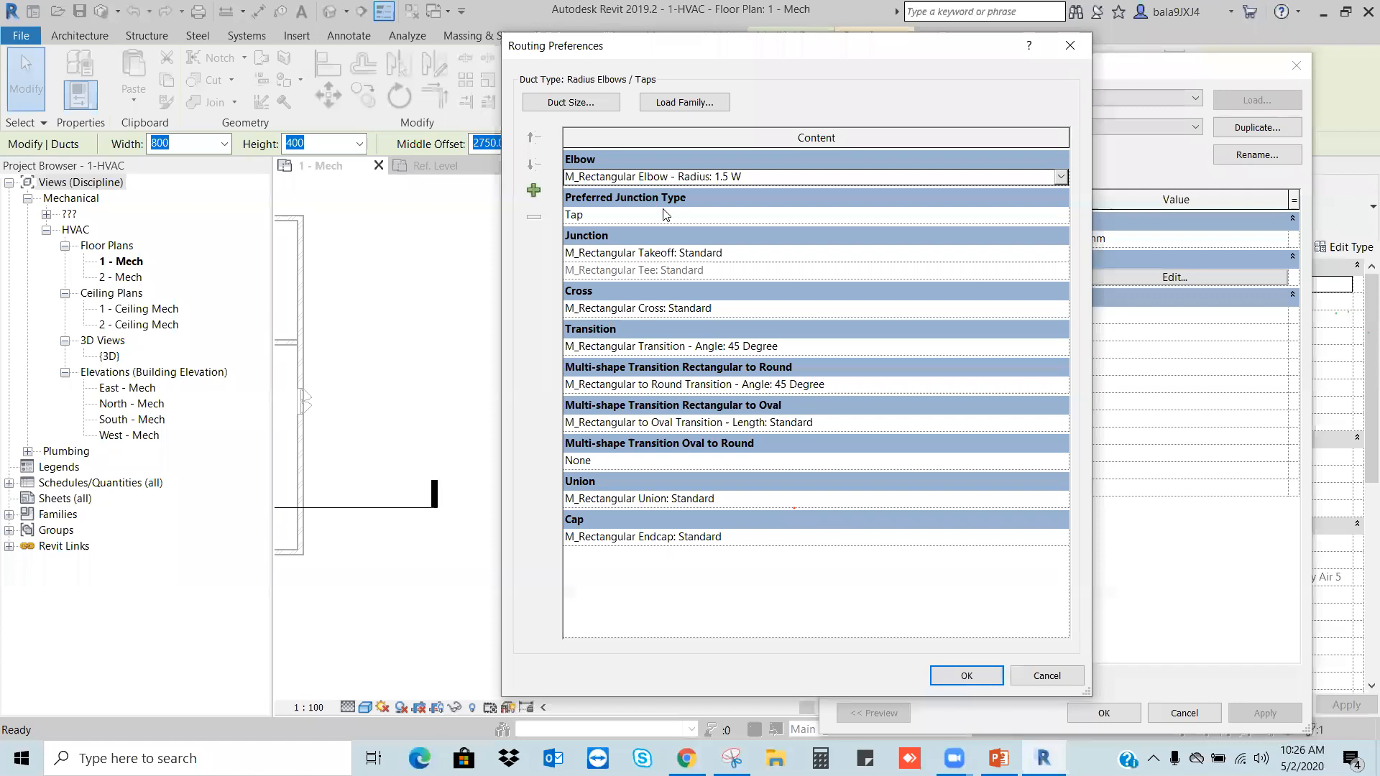
pyautogui.press('Escape')
pyautogui.press('Escape')
pyautogui.press('Escape')
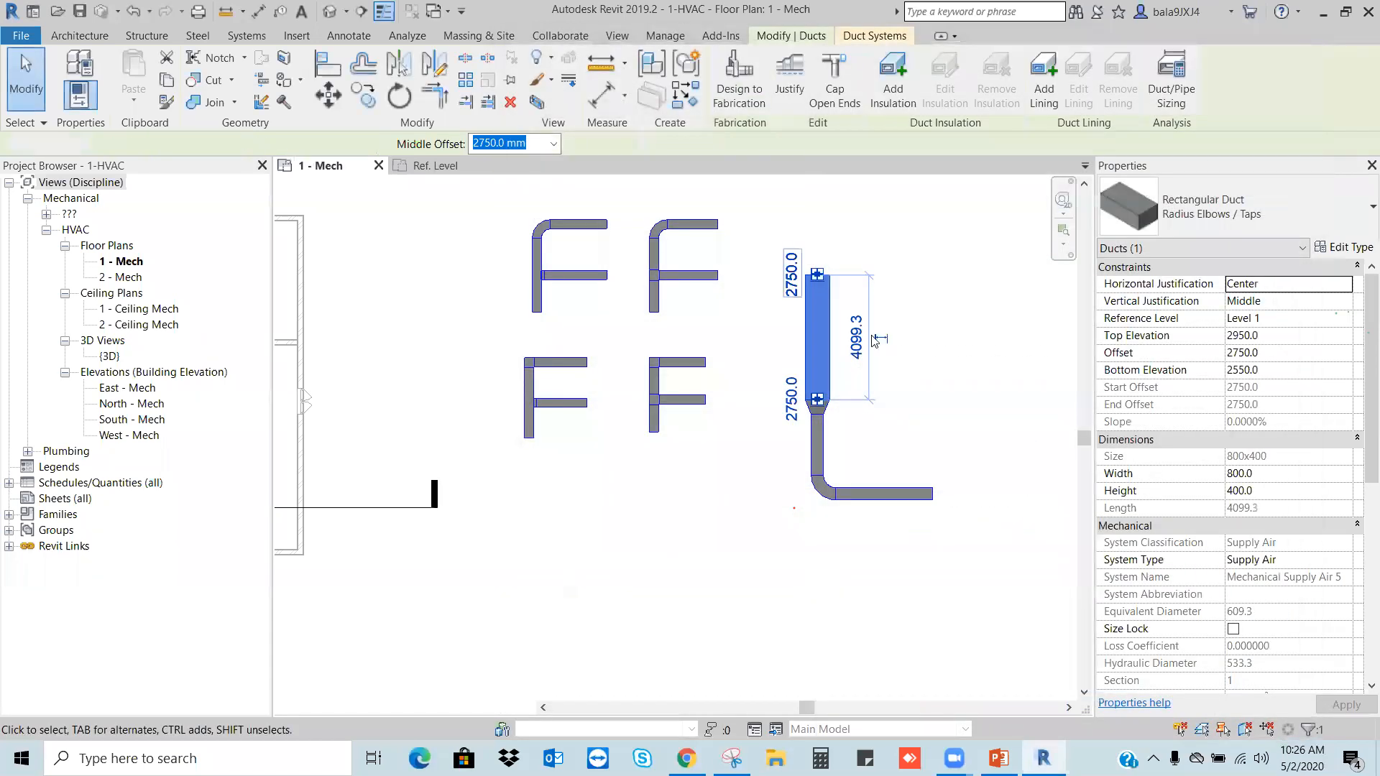
# Step: Inspect the transition and elbow fittings of the new duct run and the tee fitting of the upper-right F-shaped duct
pyautogui.scroll(-2, 911, 471)
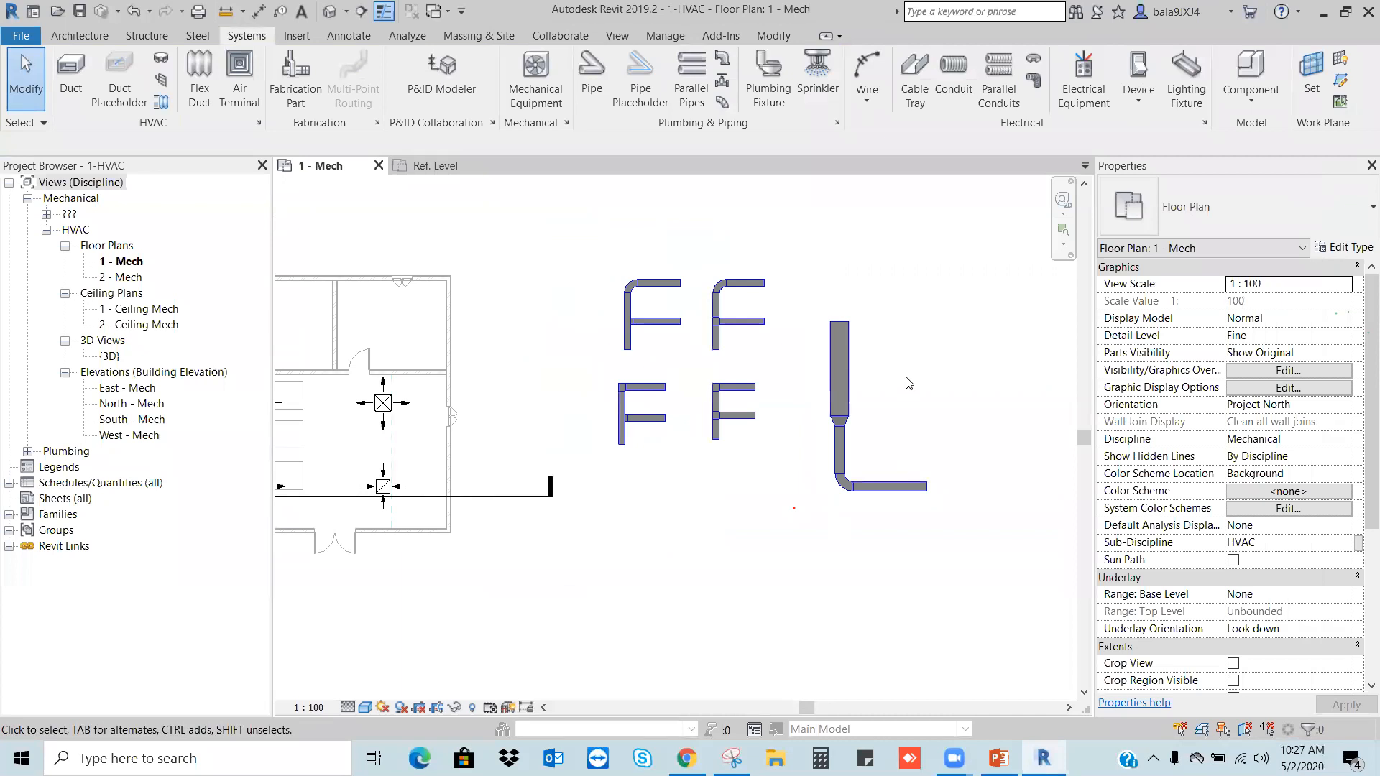
pyautogui.scroll(2, 872, 428)
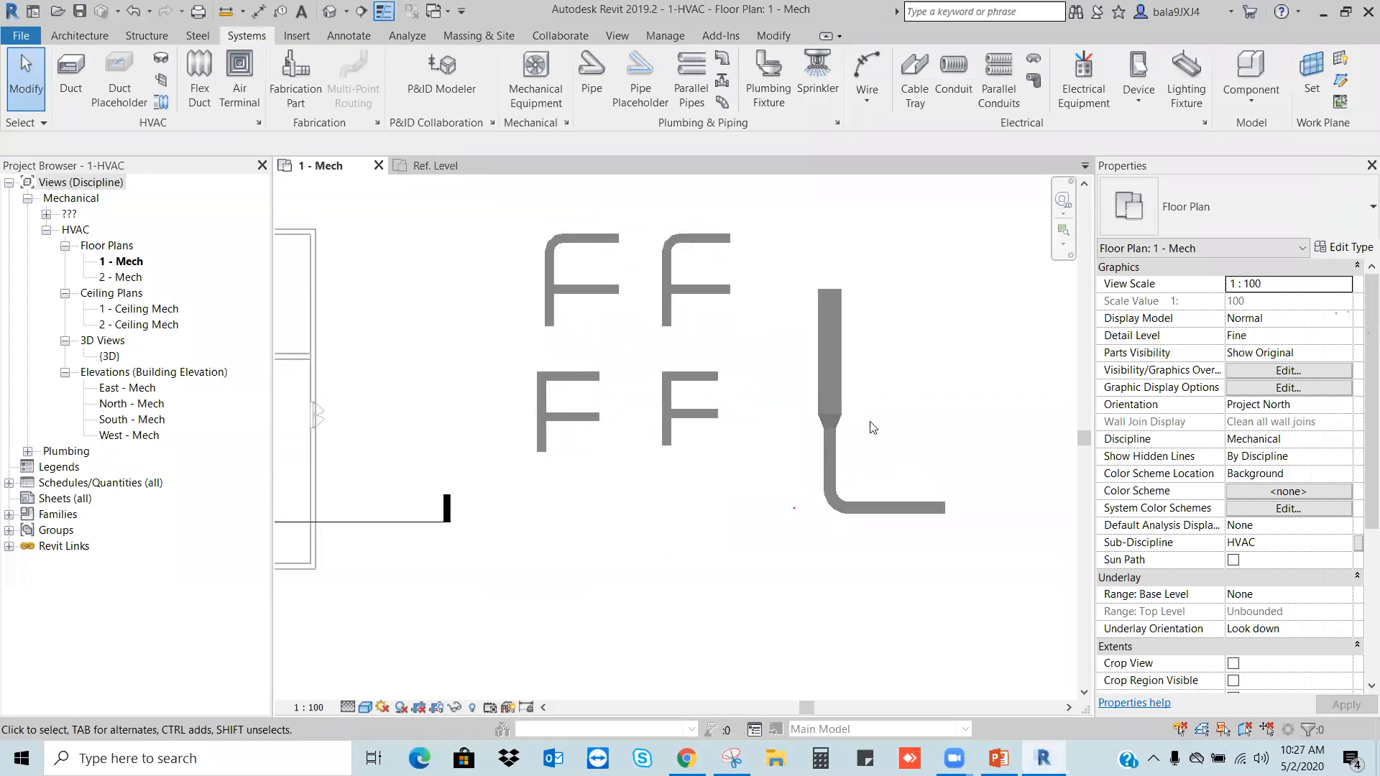
pyautogui.click(829, 426)
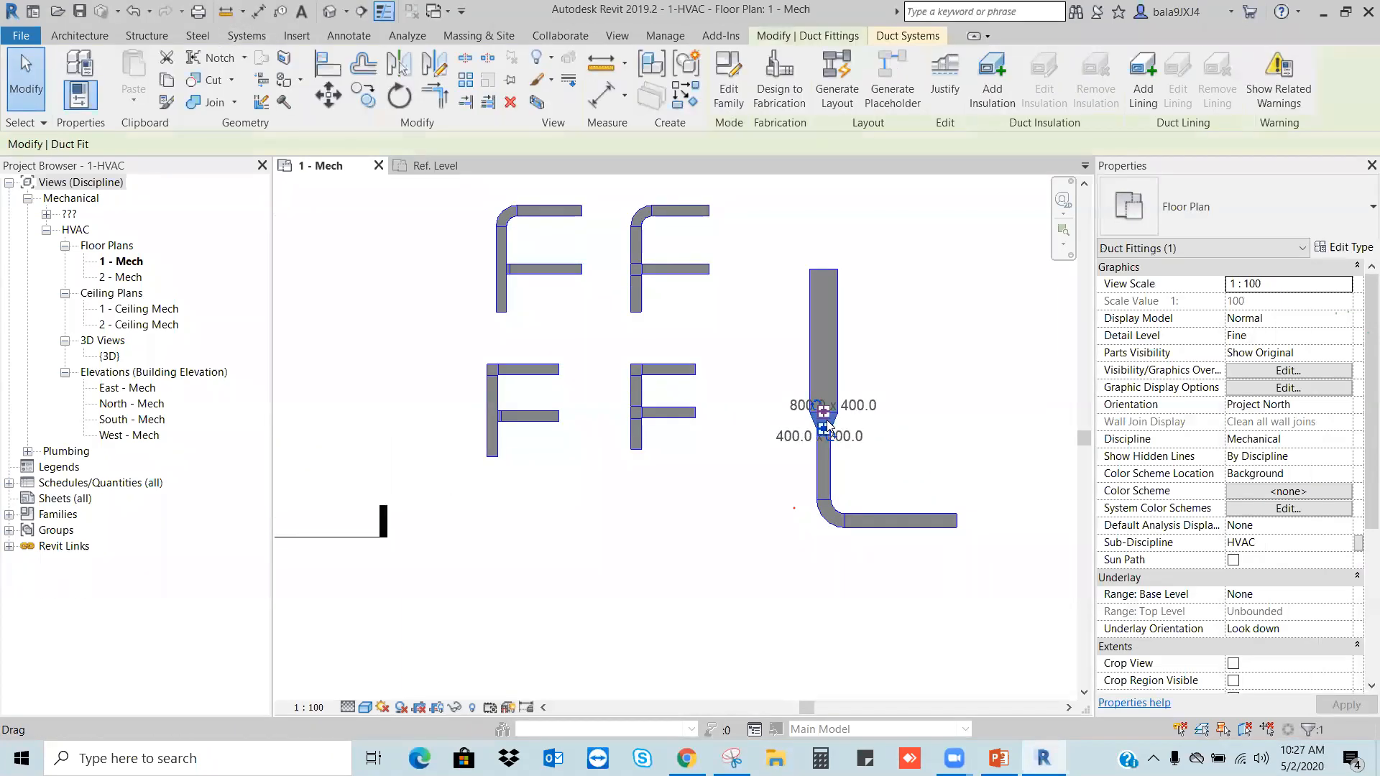
pyautogui.click(828, 521)
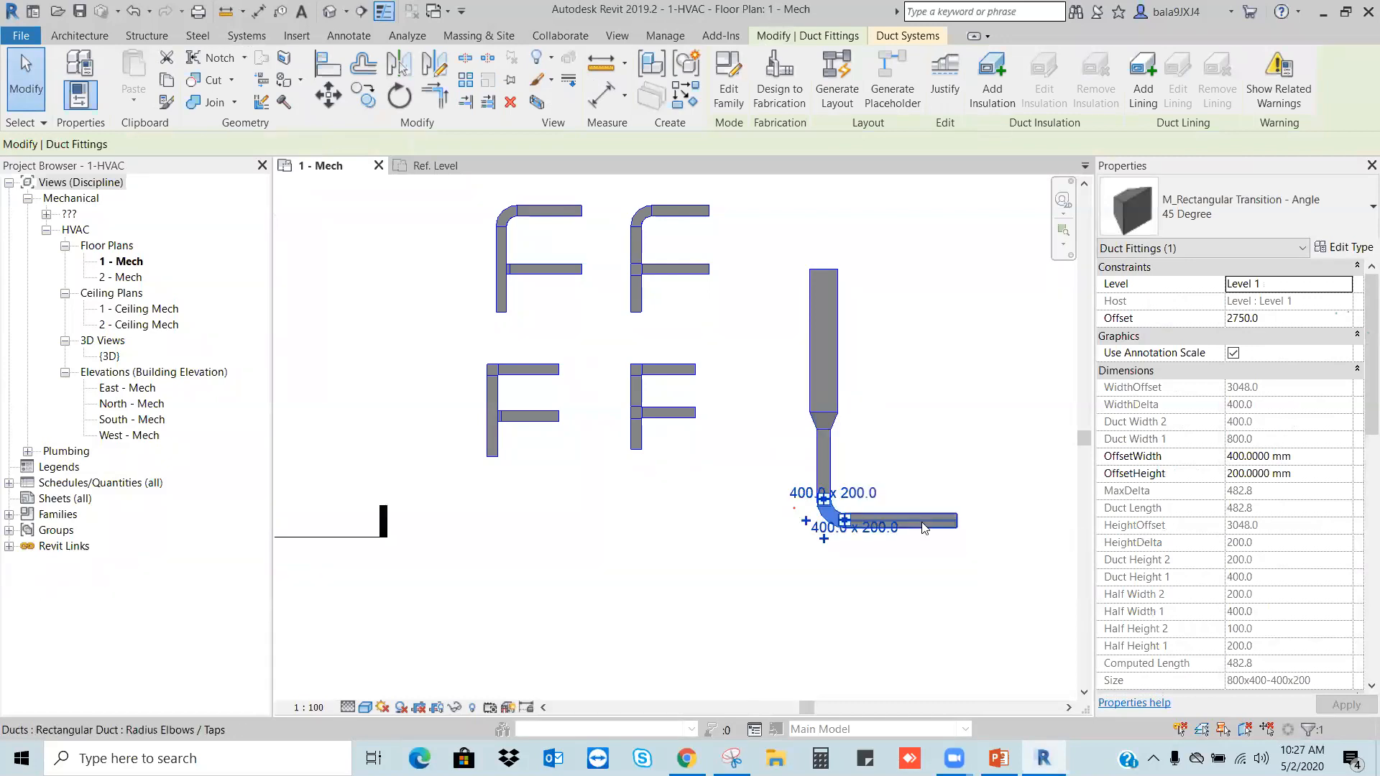
pyautogui.click(637, 270)
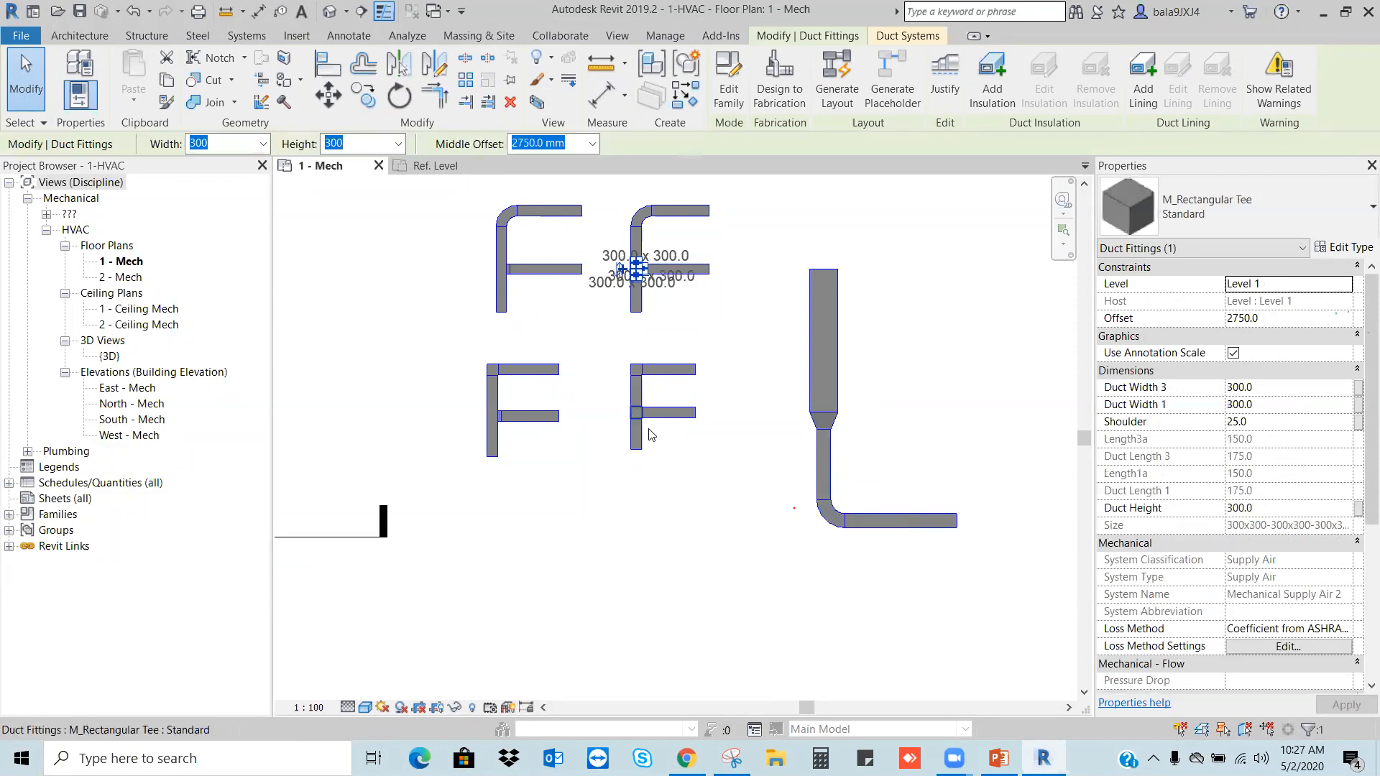
pyautogui.click(697, 462)
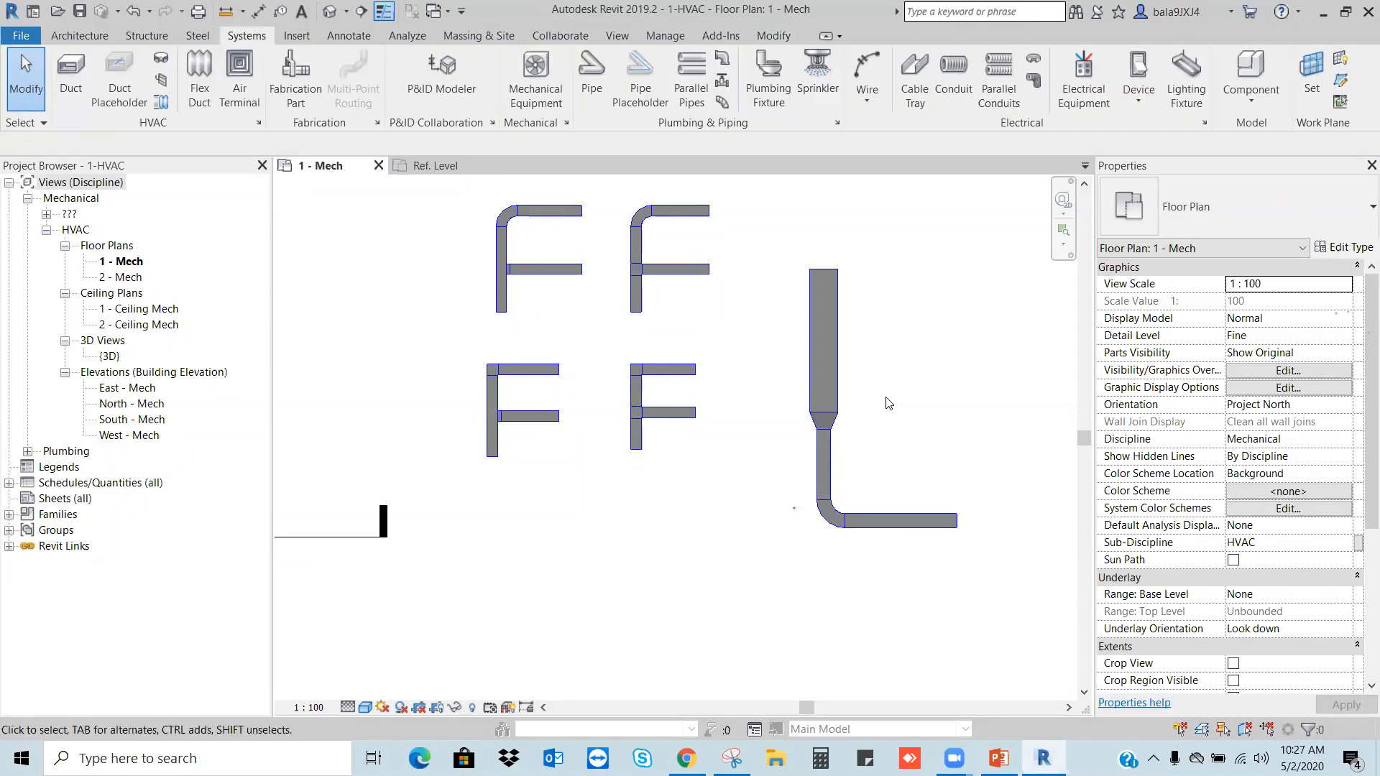
# Step: Review the instance properties of the narrow vertical duct and the type properties of the wide duct above it
pyautogui.scroll(-2, 889, 402)
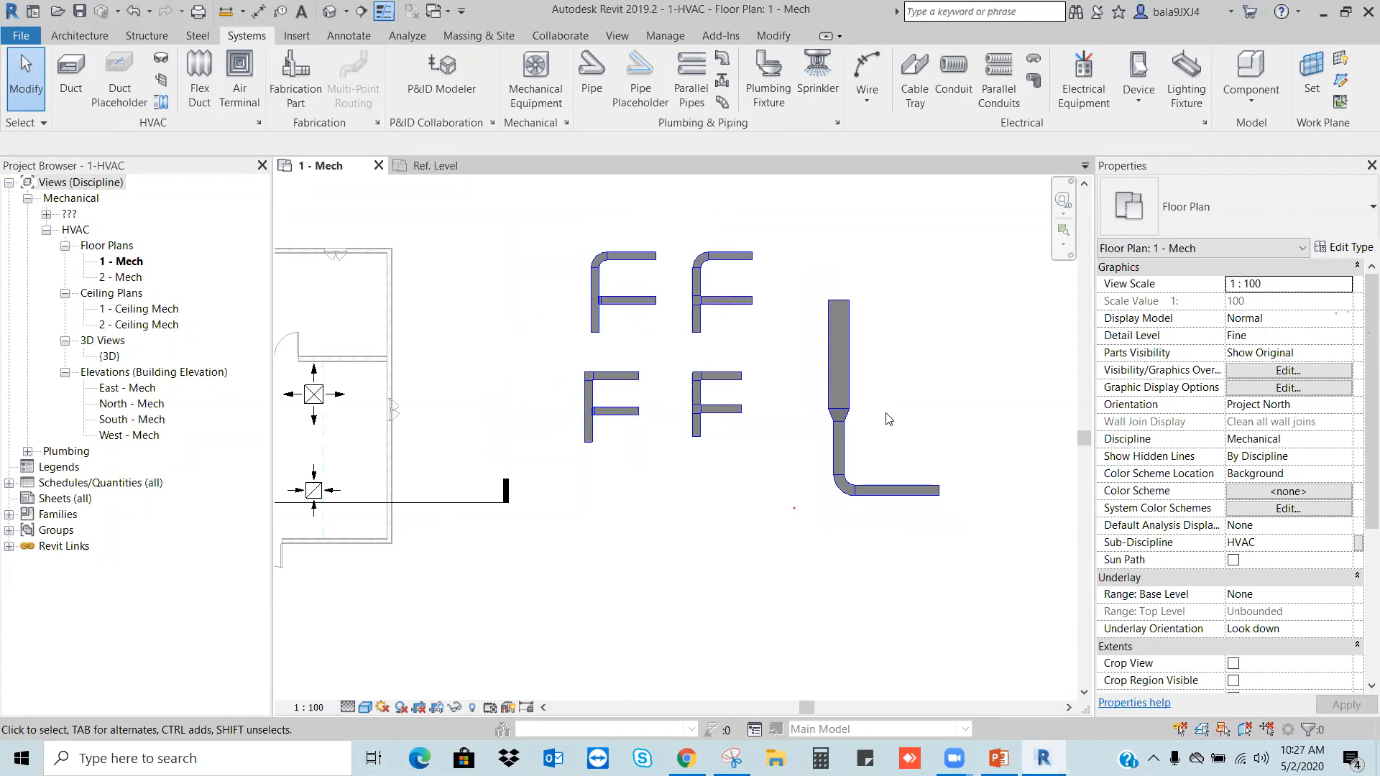
pyautogui.click(846, 442)
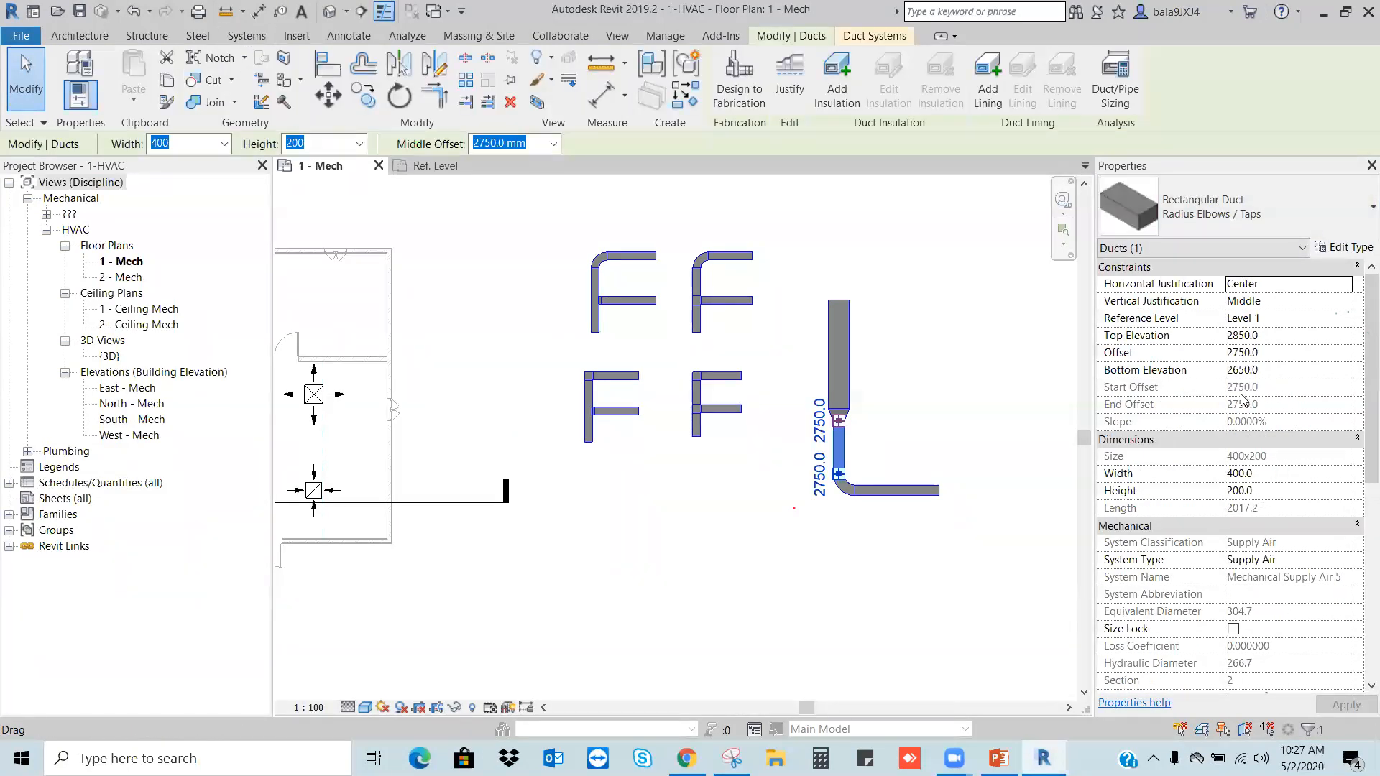
pyautogui.click(954, 365)
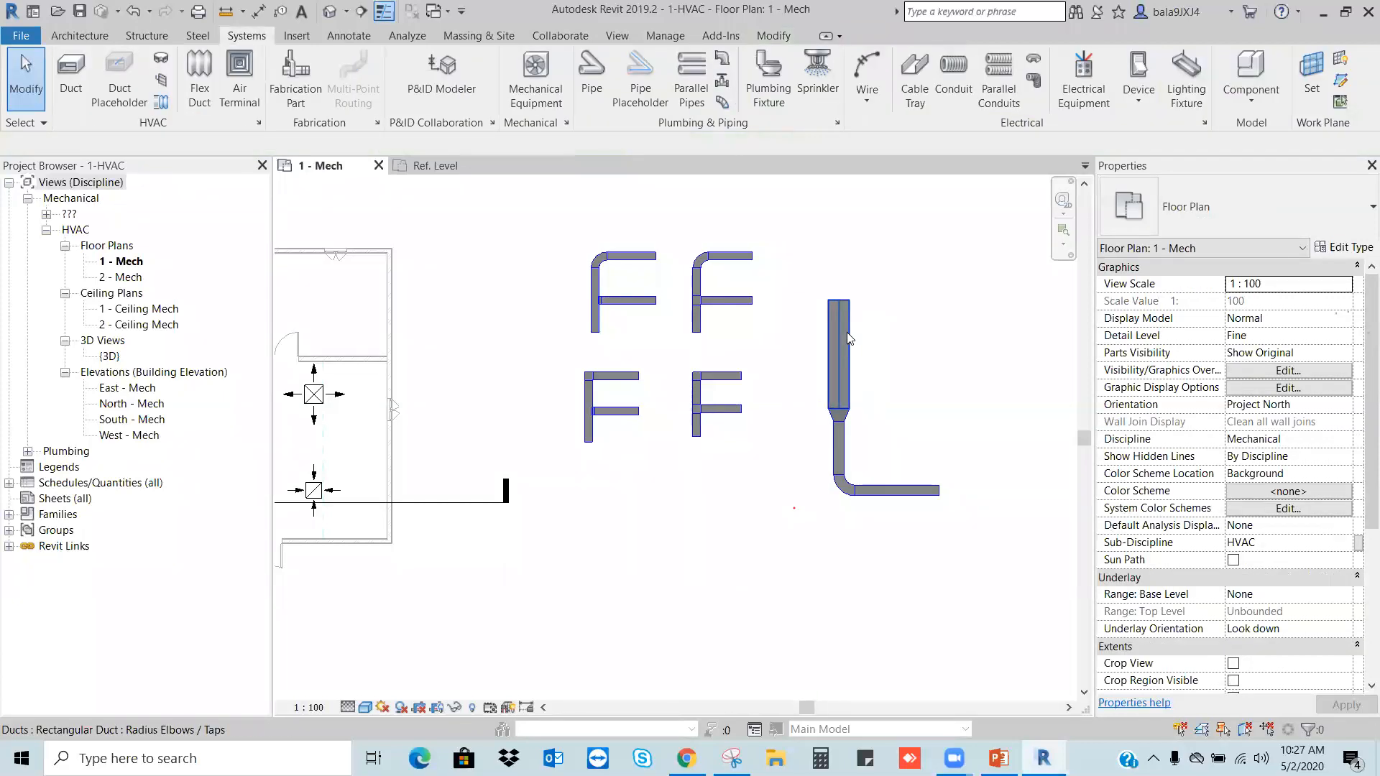
pyautogui.click(1357, 247)
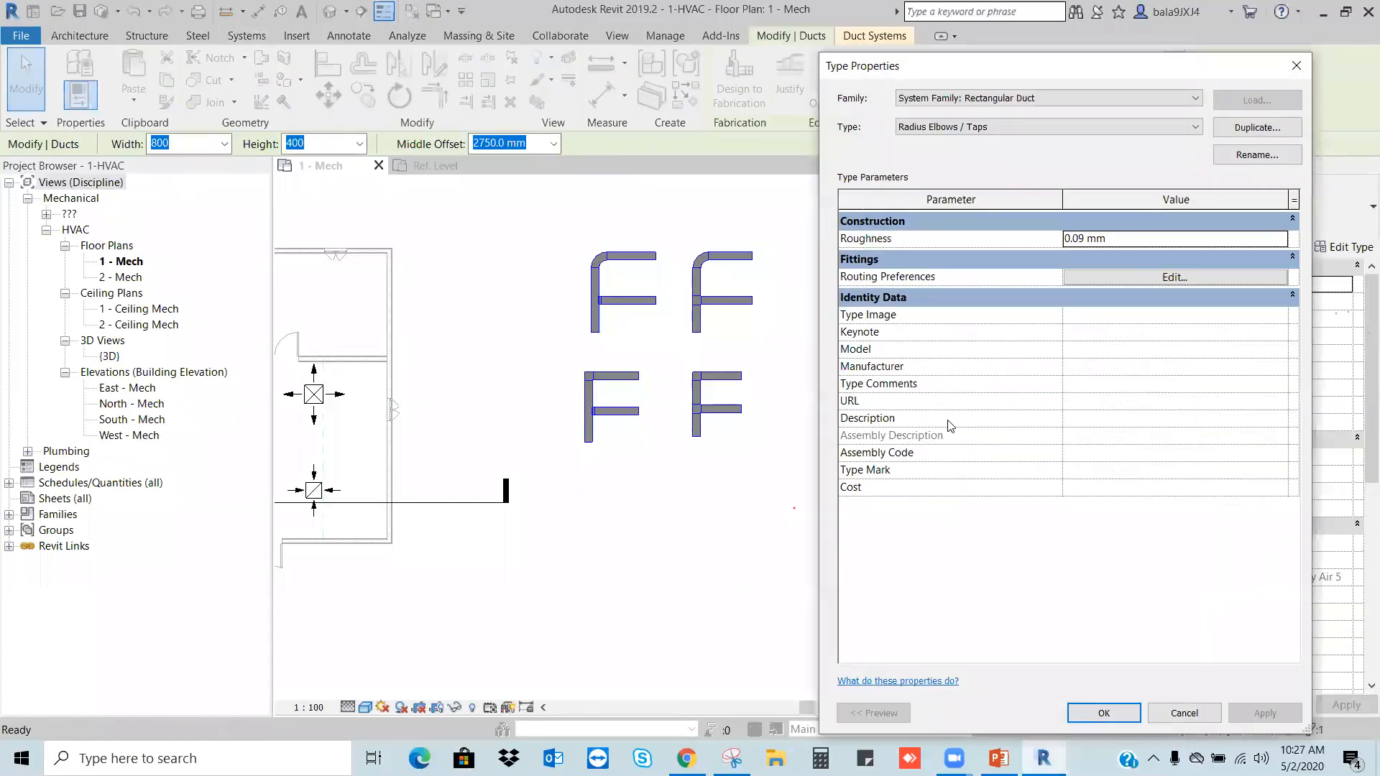
pyautogui.press('Escape')
pyautogui.press('Escape')
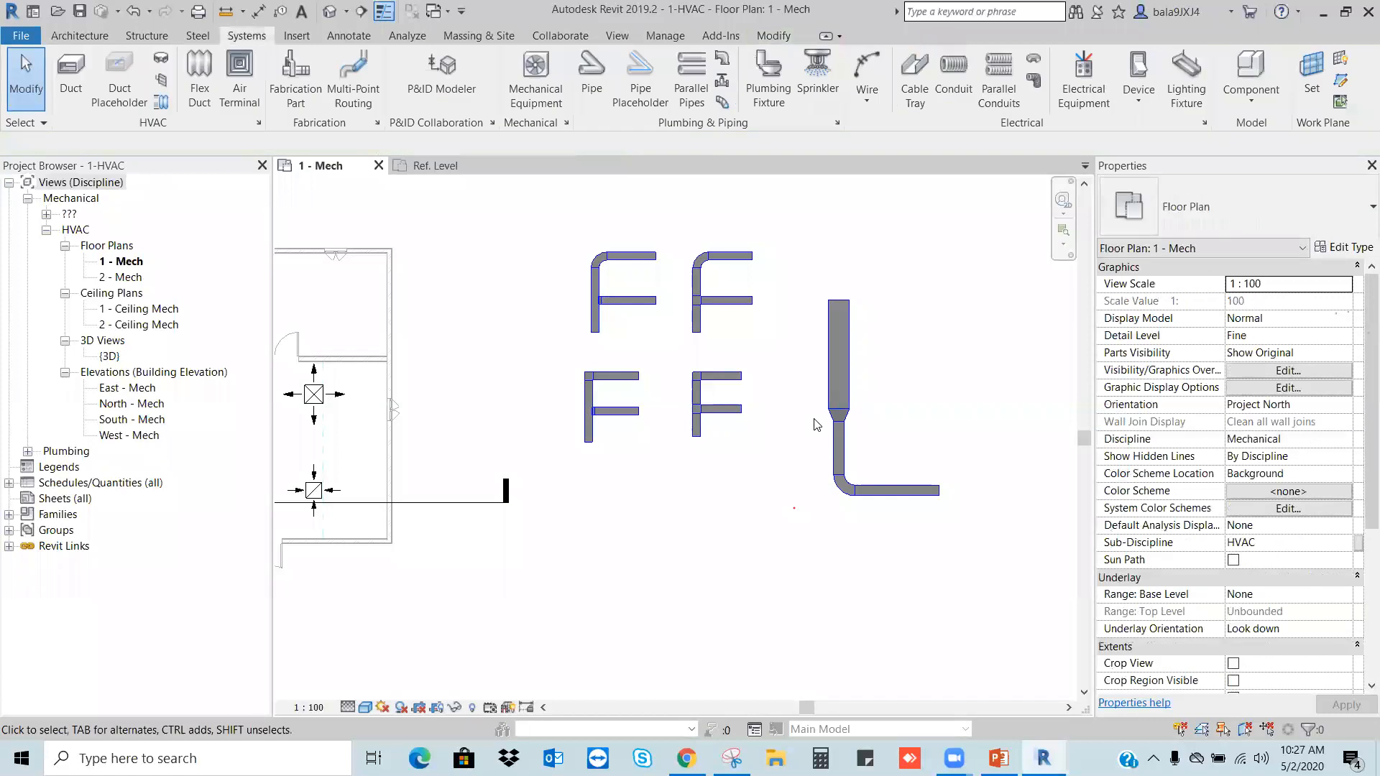
# Step: Examine the instance and type properties of the upper-right supply diffuser inside the building
pyautogui.scroll(-3, 815, 420)
pyautogui.moveTo(667, 463); pyautogui.dragTo(855, 451, button='middle')
pyautogui.scroll(1, 719, 421)
pyautogui.scroll(1, 703, 397)
pyautogui.click(665, 386)
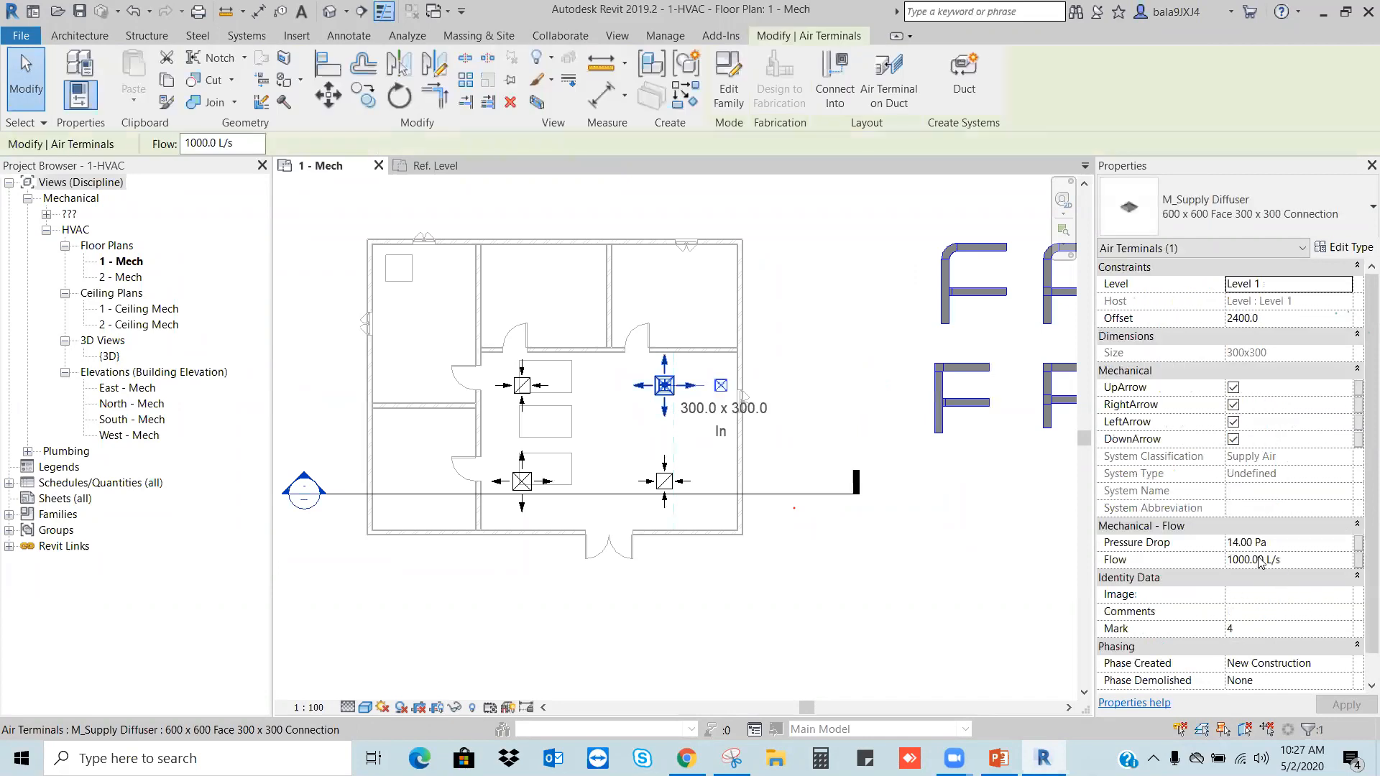
pyautogui.click(943, 558)
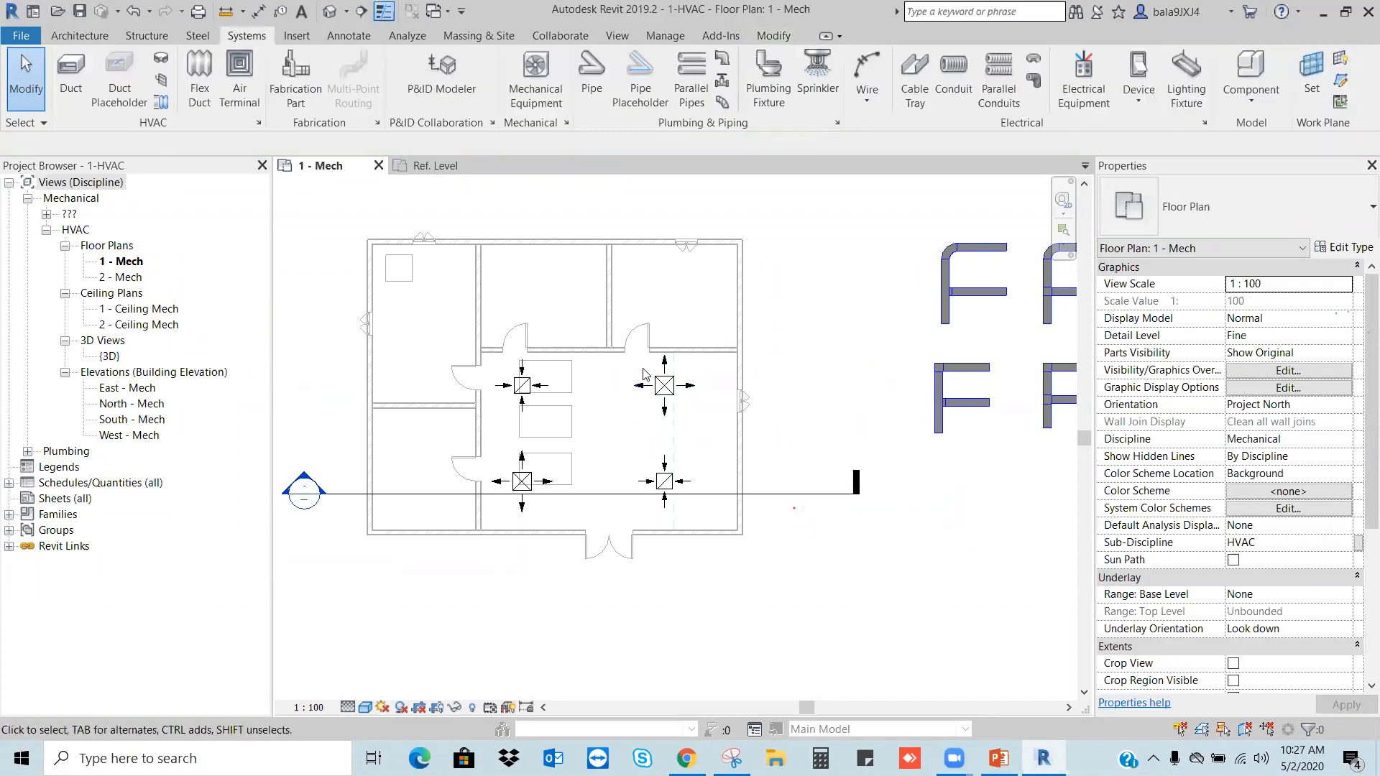
pyautogui.click(664, 386)
pyautogui.click(1346, 248)
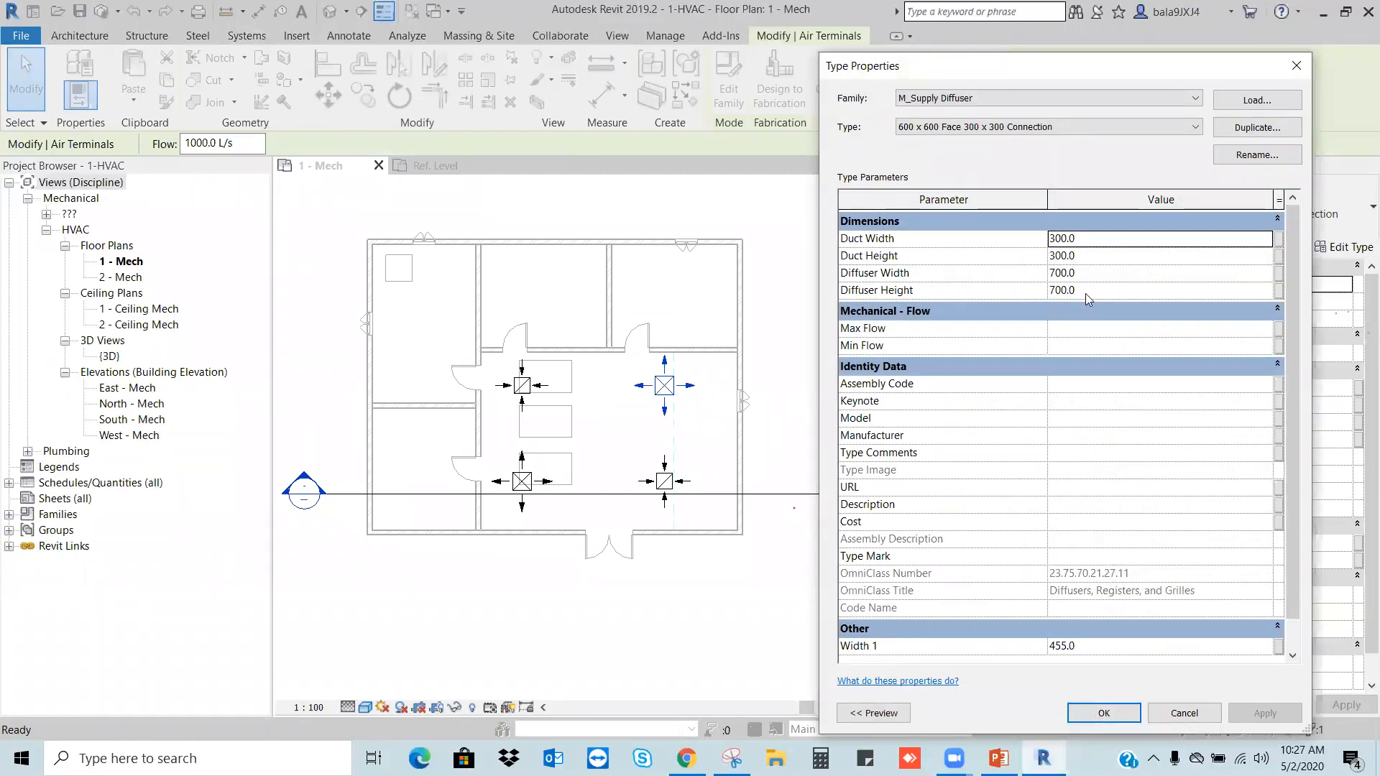
pyautogui.press('Escape')
pyautogui.press('Escape')
# Step: Delete the whole L-shaped duct run with its transition and elbow to the right of the F-shaped ducts
pyautogui.scroll(-1, 927, 342)
pyautogui.moveTo(970, 353); pyautogui.dragTo(813, 395, button='middle')
pyautogui.moveTo(863, 275); pyautogui.dragTo(1026, 502)
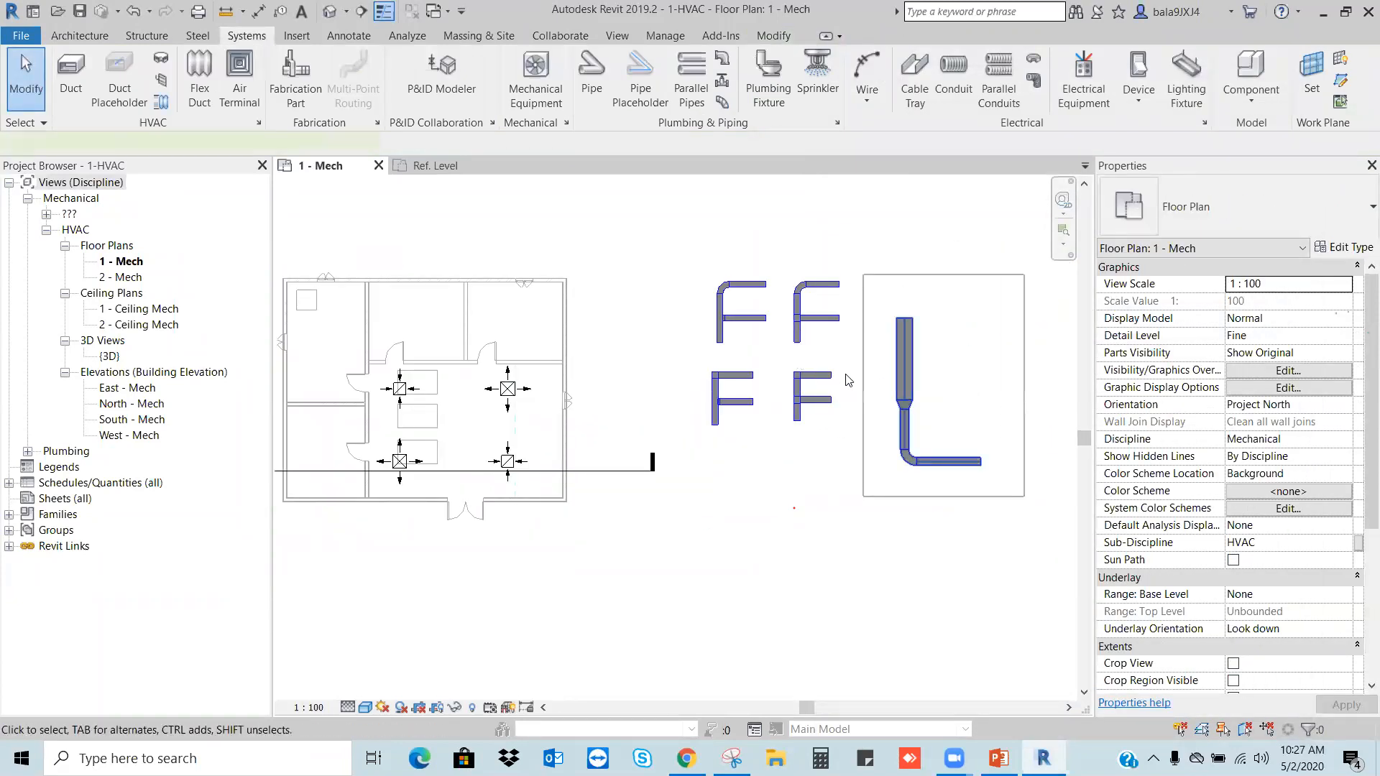
pyautogui.press('Delete')
pyautogui.scroll(2, 740, 293)
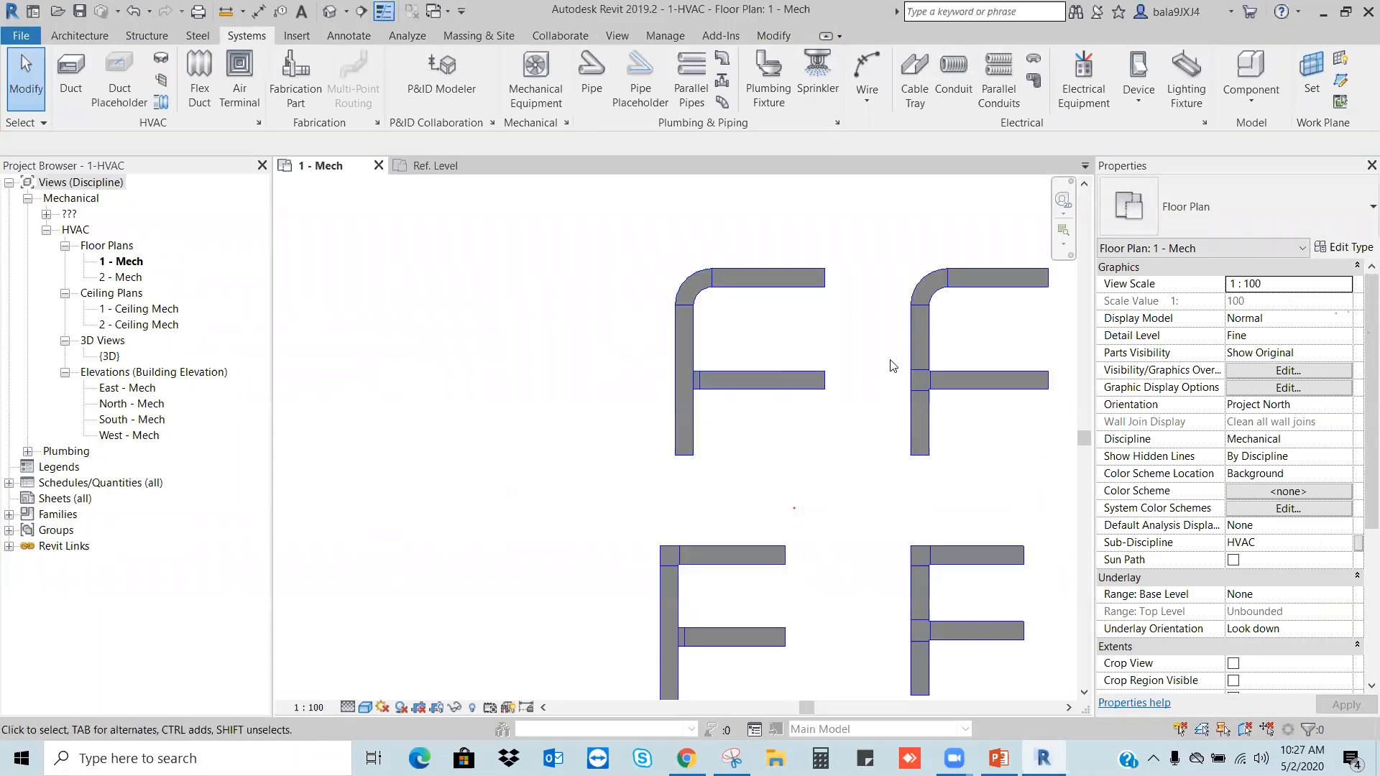
pyautogui.scroll(-3, 891, 363)
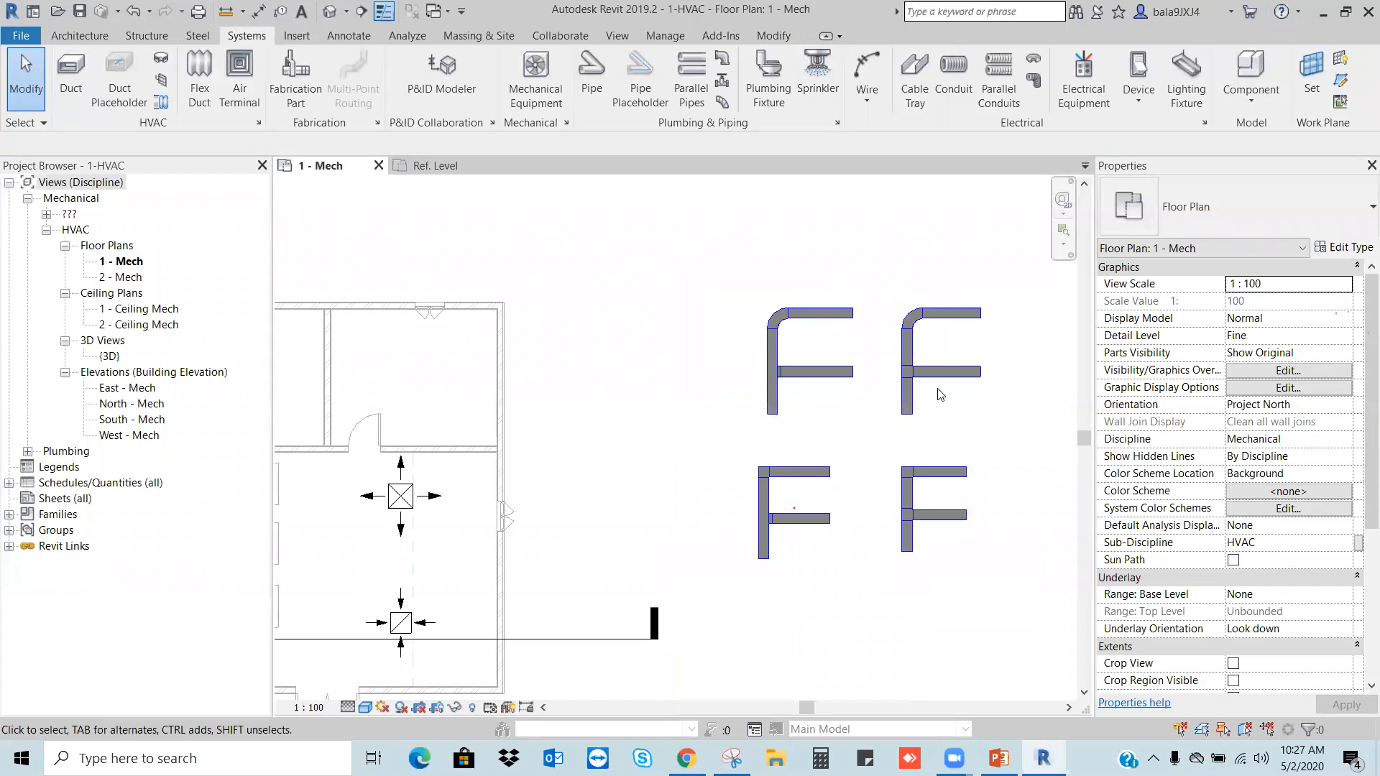
# Step: Delete all four F-shaped duct groups beside the building
pyautogui.scroll(-2, 938, 394)
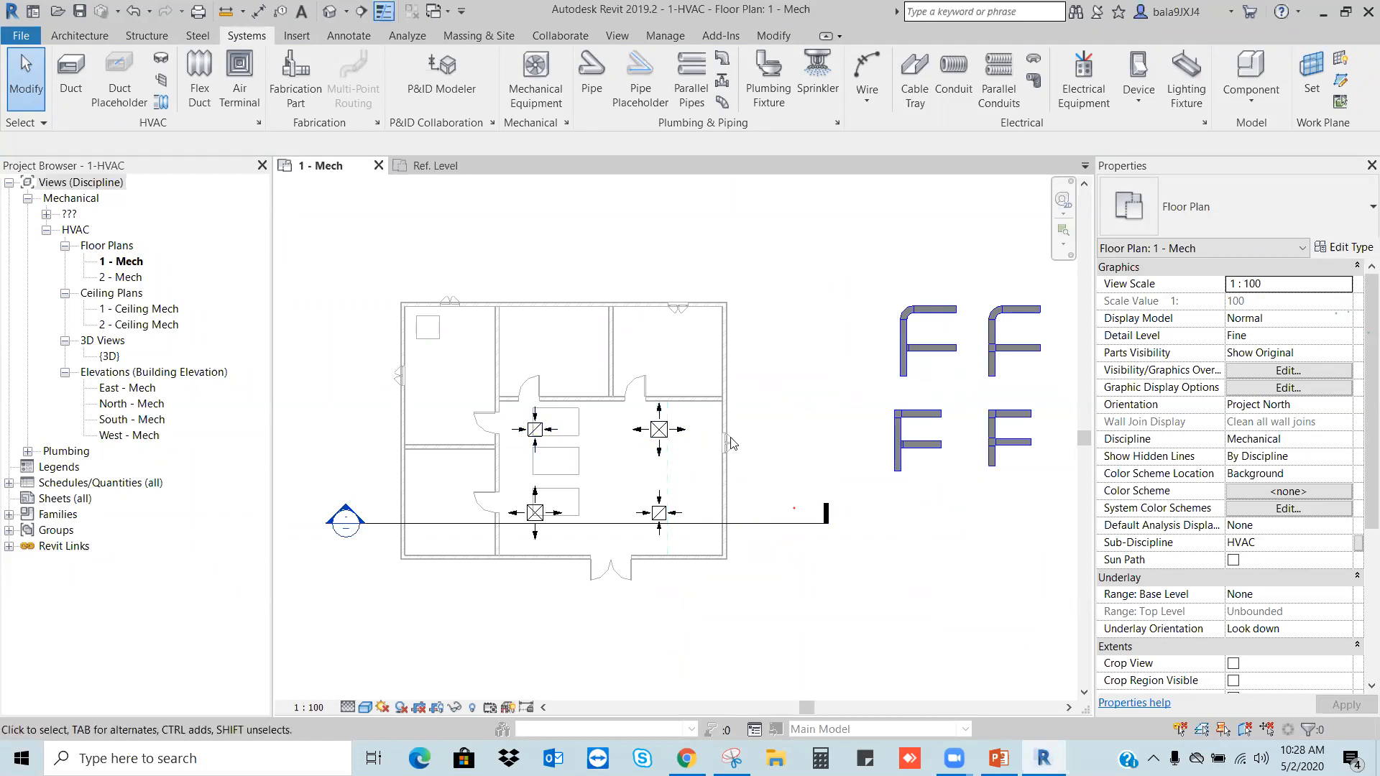
pyautogui.scroll(-1, 682, 425)
pyautogui.moveTo(825, 322); pyautogui.dragTo(796, 283)
pyautogui.press('Delete')
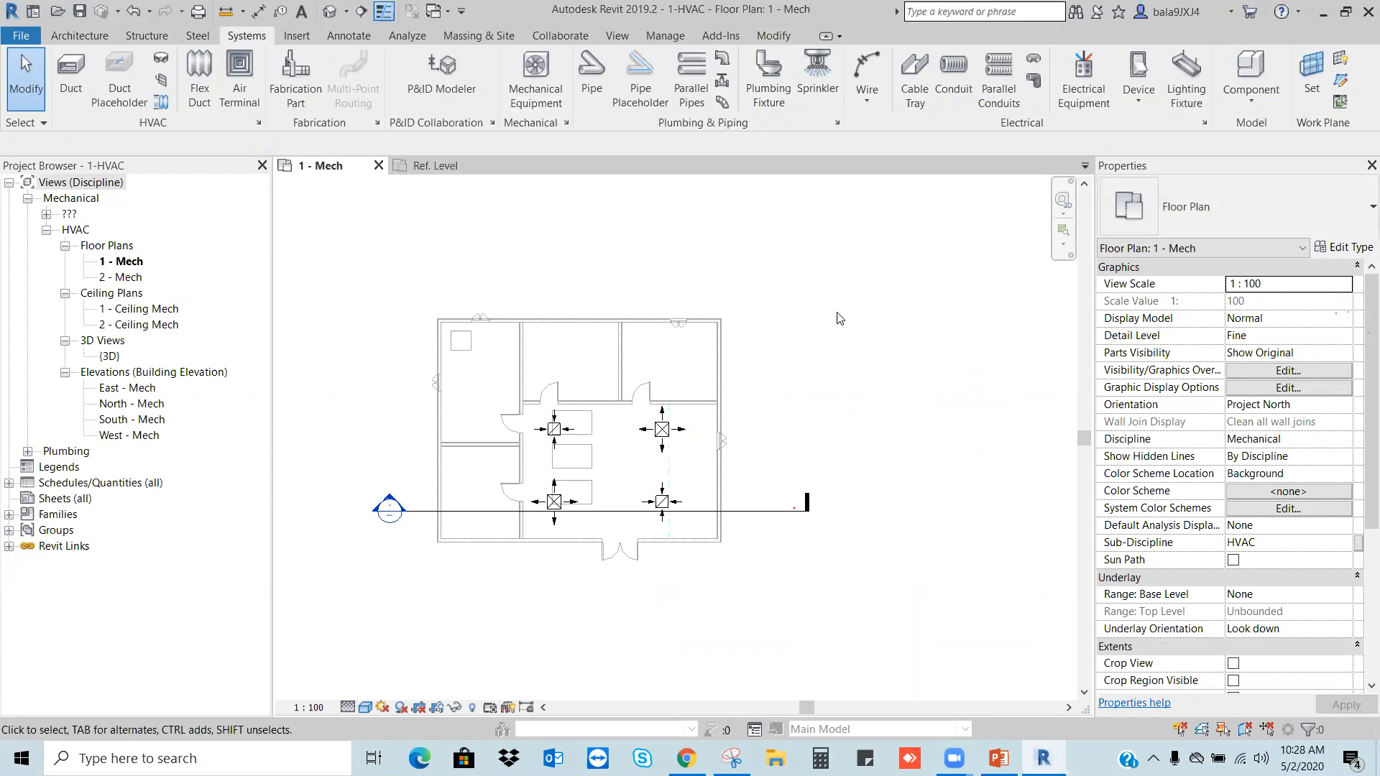
# Step: Start placing a new rectangular duct with the Radius Elbows / Taps type
pyautogui.middleClick(825, 314)
pyautogui.middleClick(824, 314)
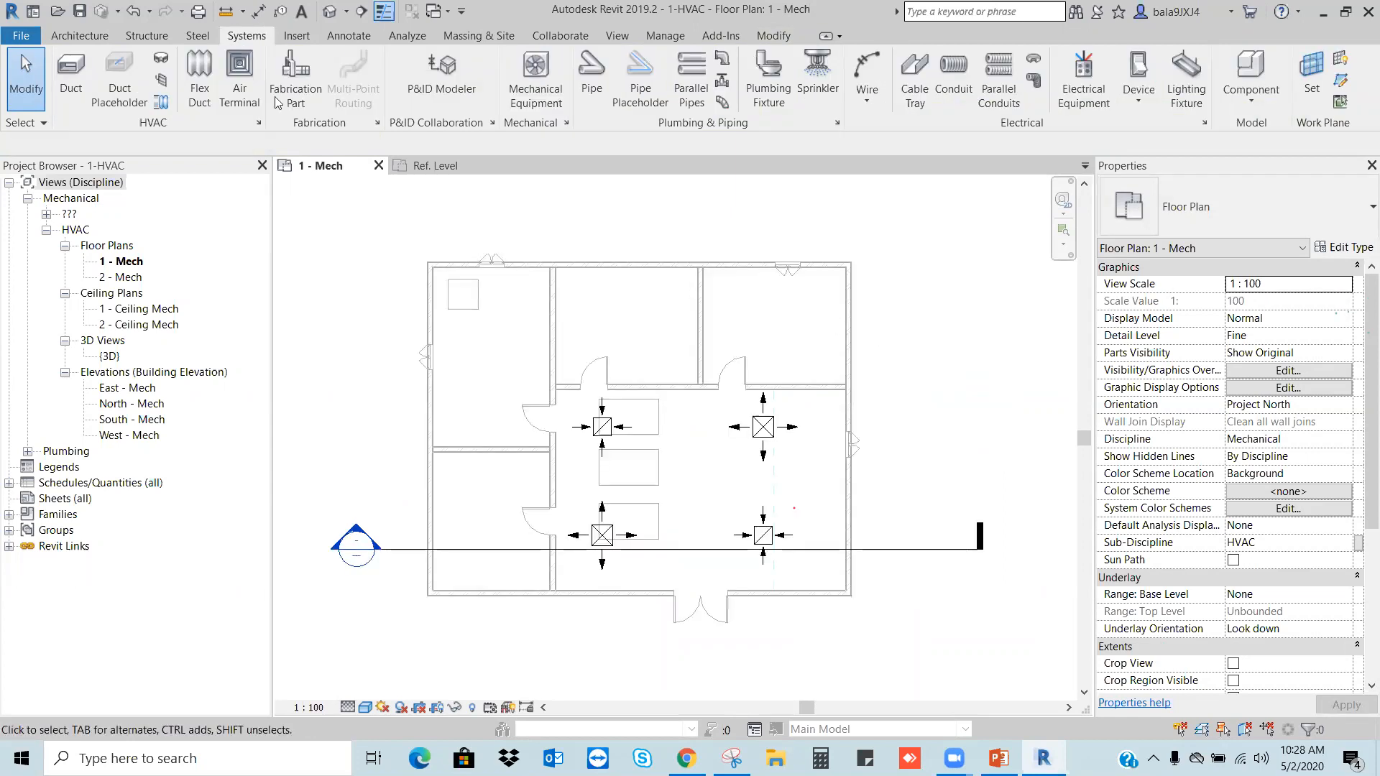
pyautogui.click(72, 69)
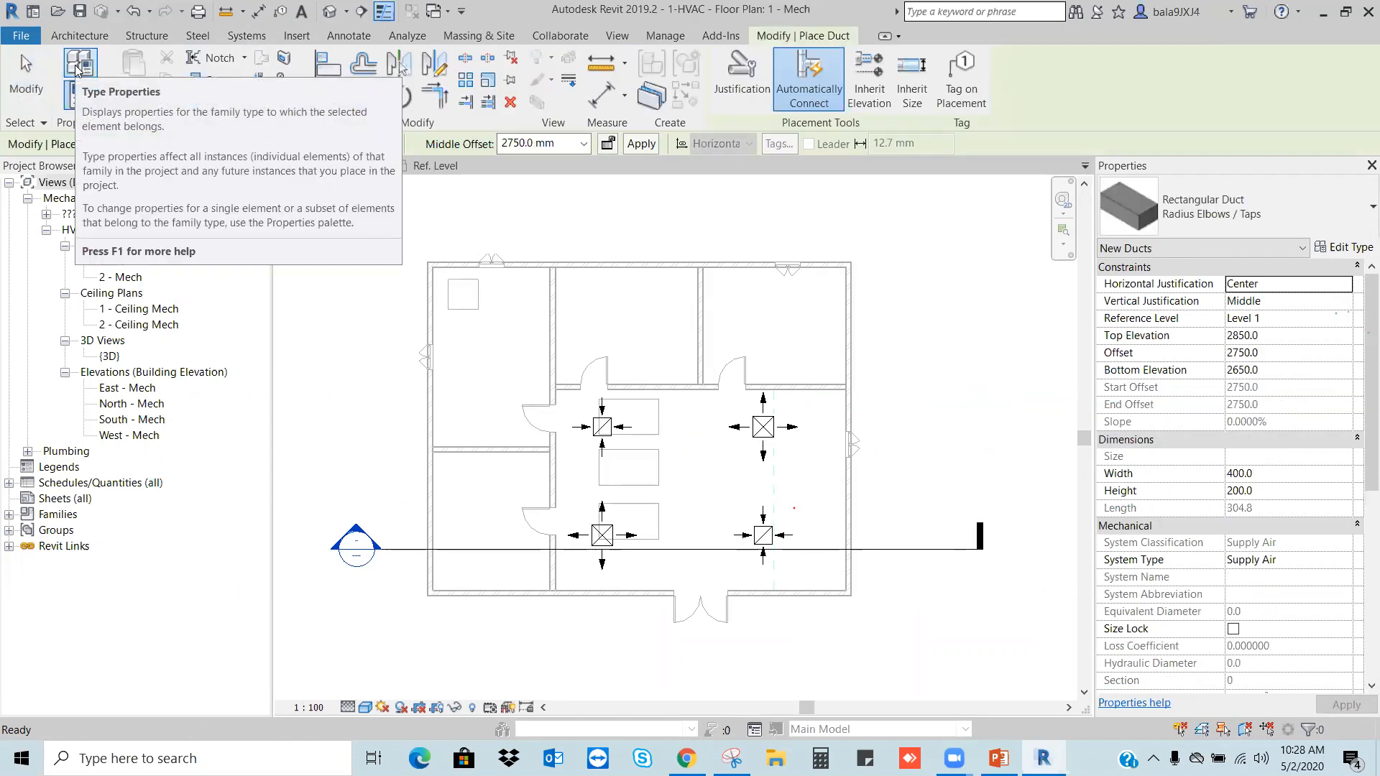
pyautogui.click(1213, 215)
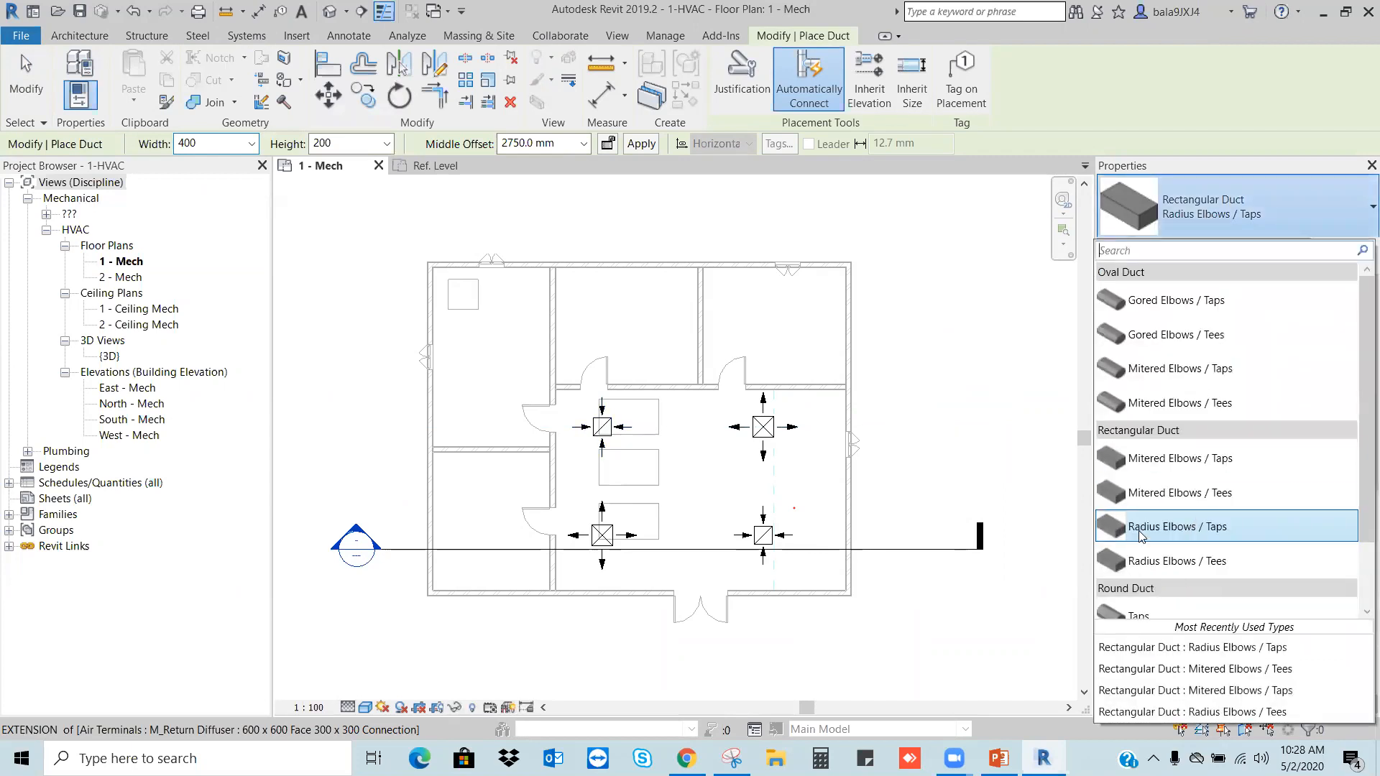
pyautogui.click(1224, 531)
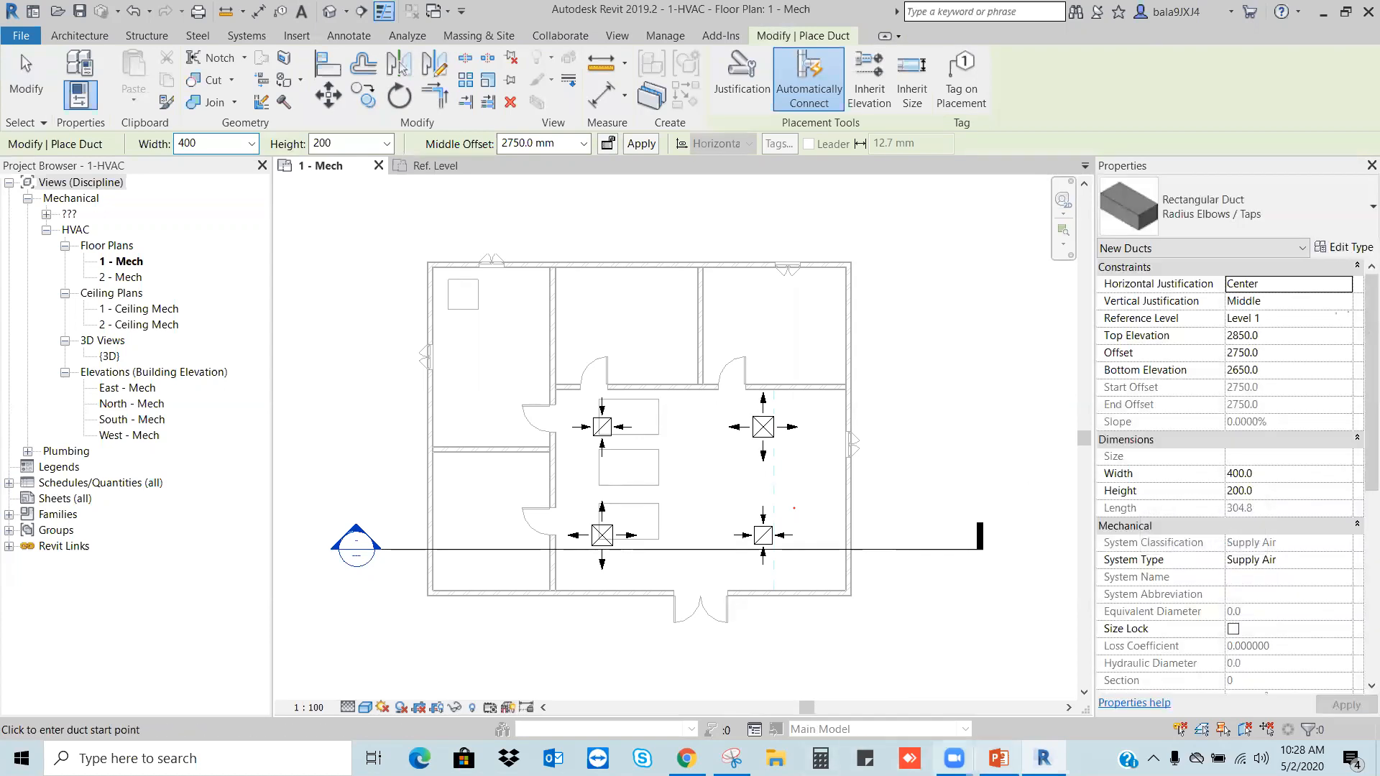
# Step: Capture the screen in Snipping Tool and circle the duct's Middle Offset, Width and Height settings in red
pyautogui.click(732, 758)
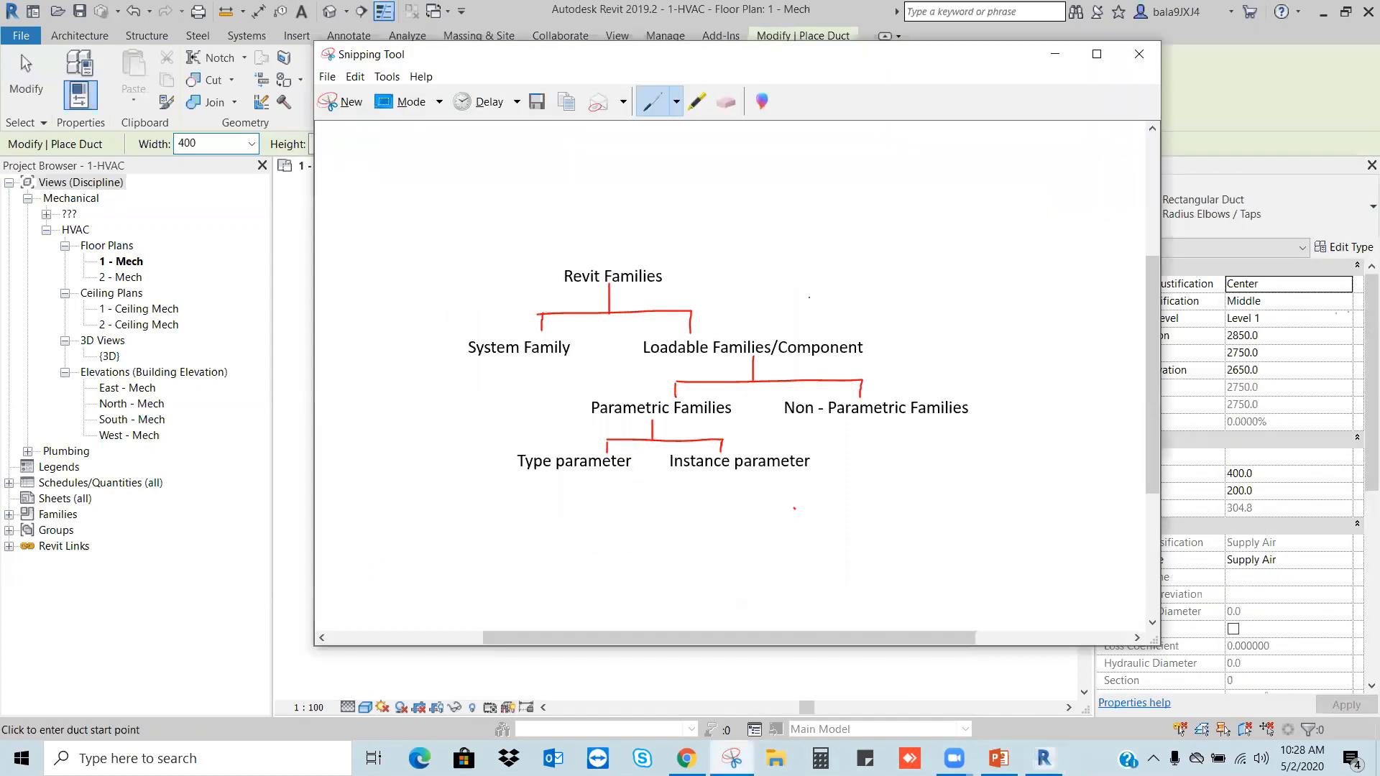
pyautogui.click(345, 104)
pyautogui.moveTo(92, 86); pyautogui.dragTo(1366, 707)
pyautogui.moveTo(538, 139)
pyautogui.mouseDown()
pyautogui.moveTo(461, 125)
pyautogui.moveTo(409, 140)
pyautogui.moveTo(519, 183)
pyautogui.moveTo(536, 140)
pyautogui.mouseUp()
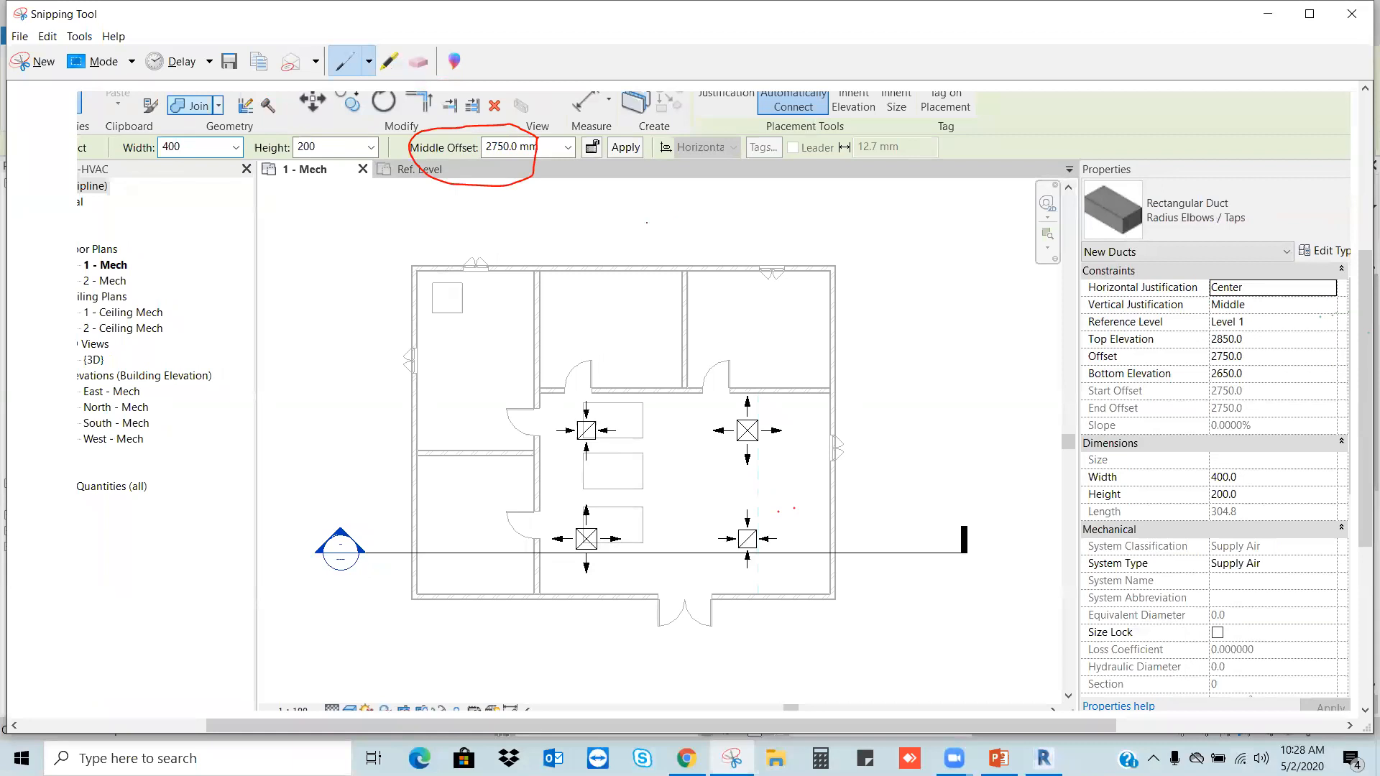
pyautogui.moveTo(239, 155)
pyautogui.mouseDown()
pyautogui.moveTo(236, 141)
pyautogui.moveTo(166, 122)
pyautogui.moveTo(199, 178)
pyautogui.moveTo(242, 151)
pyautogui.mouseUp()
pyautogui.moveTo(365, 121)
pyautogui.mouseDown()
pyautogui.moveTo(277, 139)
pyautogui.moveTo(324, 183)
pyautogui.moveTo(369, 121)
pyautogui.mouseUp()
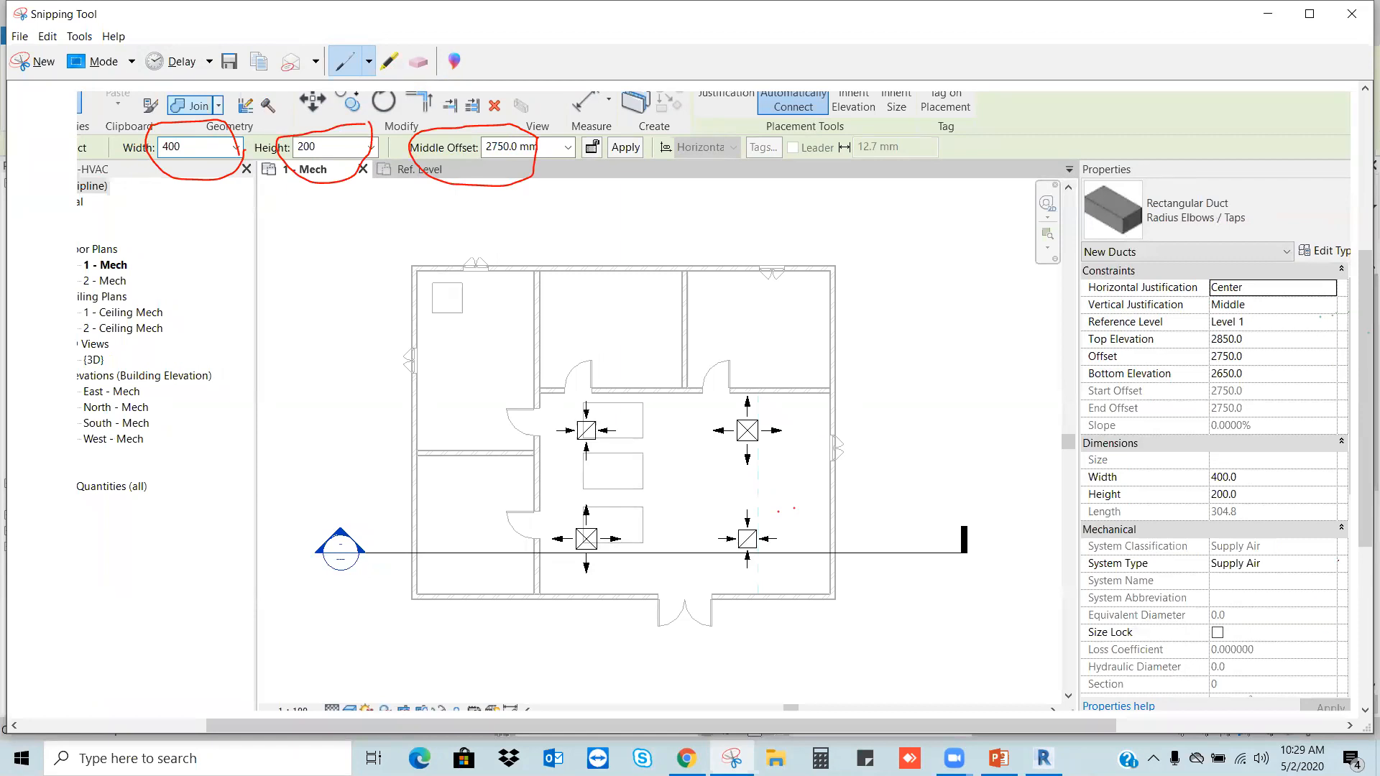
# Step: Circle the Supply Air system type and mark it with an asterisk on the snip, and close Snipping Tool without saving
pyautogui.moveTo(1224, 547); pyautogui.dragTo(1278, 556)
pyautogui.moveTo(1193, 570)
pyautogui.mouseDown()
pyautogui.moveTo(1261, 579)
pyautogui.moveTo(1286, 561)
pyautogui.mouseUp()
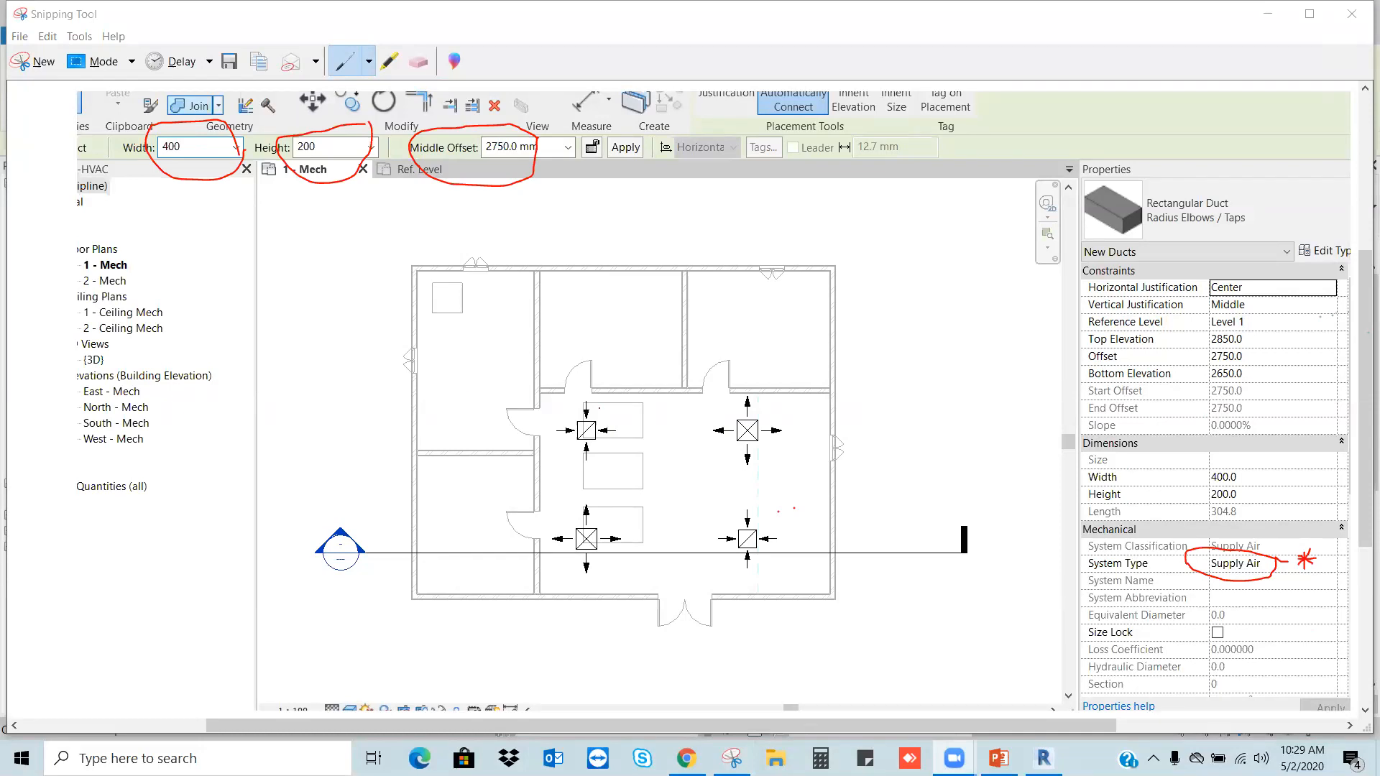
pyautogui.click(1352, 13)
pyautogui.click(759, 391)
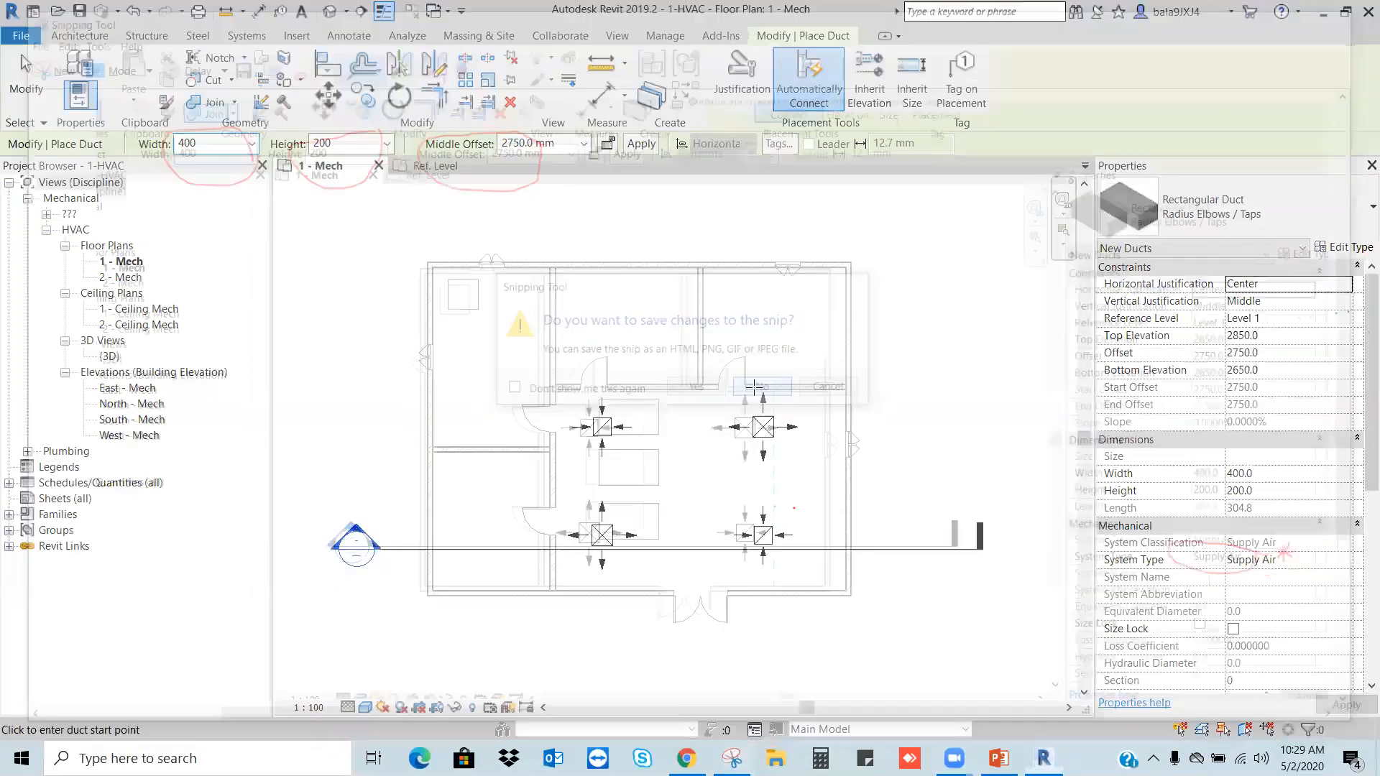
# Step: Set the new duct's width to 800 mm in its instance properties
pyautogui.scroll(1, 773, 490)
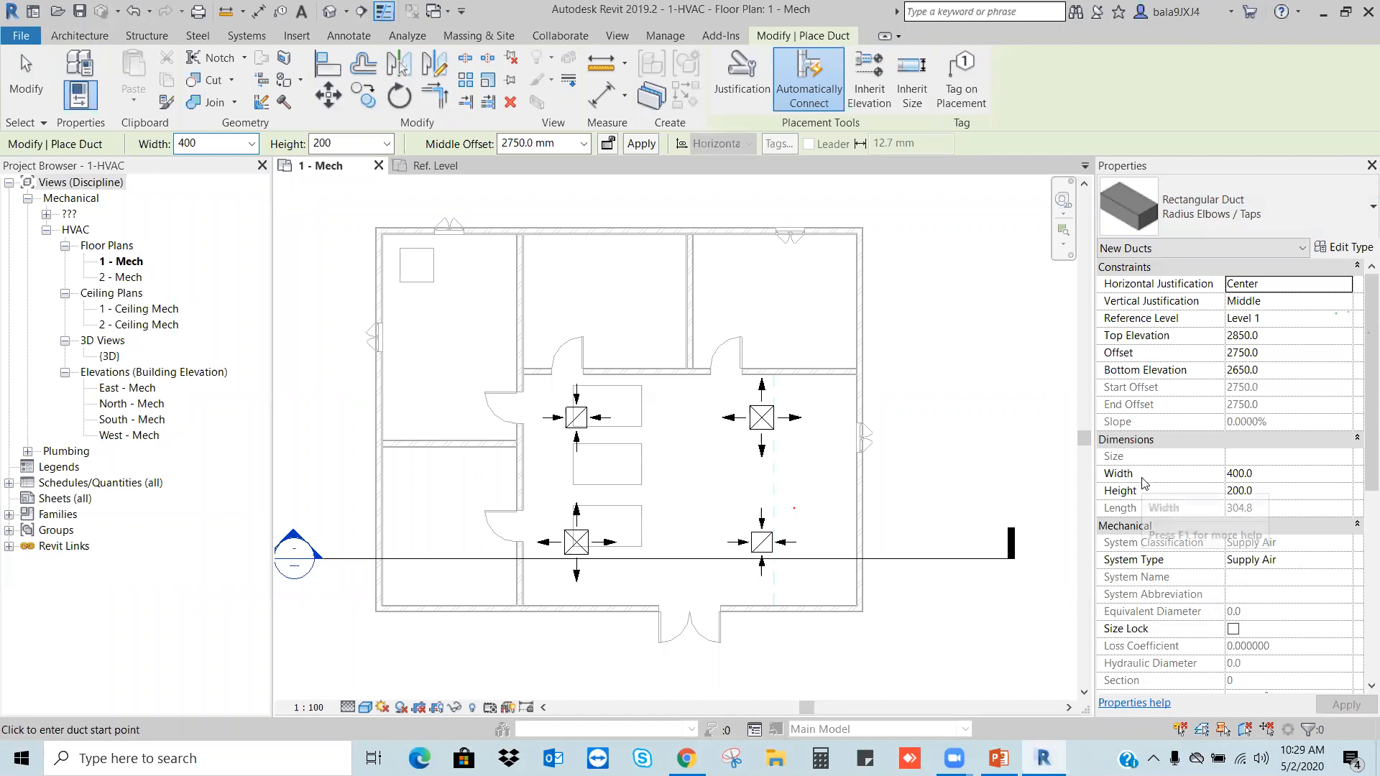
pyautogui.click(1268, 474)
pyautogui.write('800')
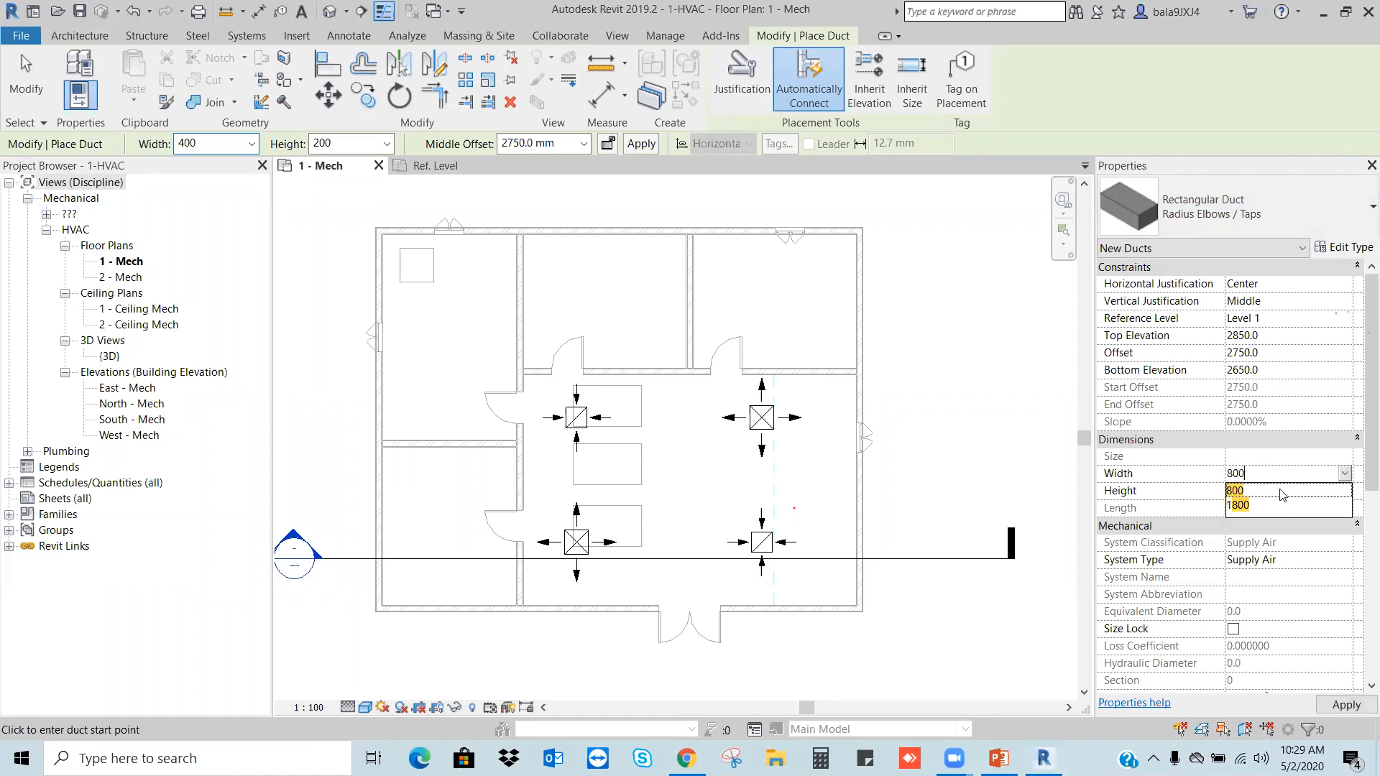
# Step: Set the new rectangular duct's width to 800 and its height to 400
pyautogui.click(1274, 490)
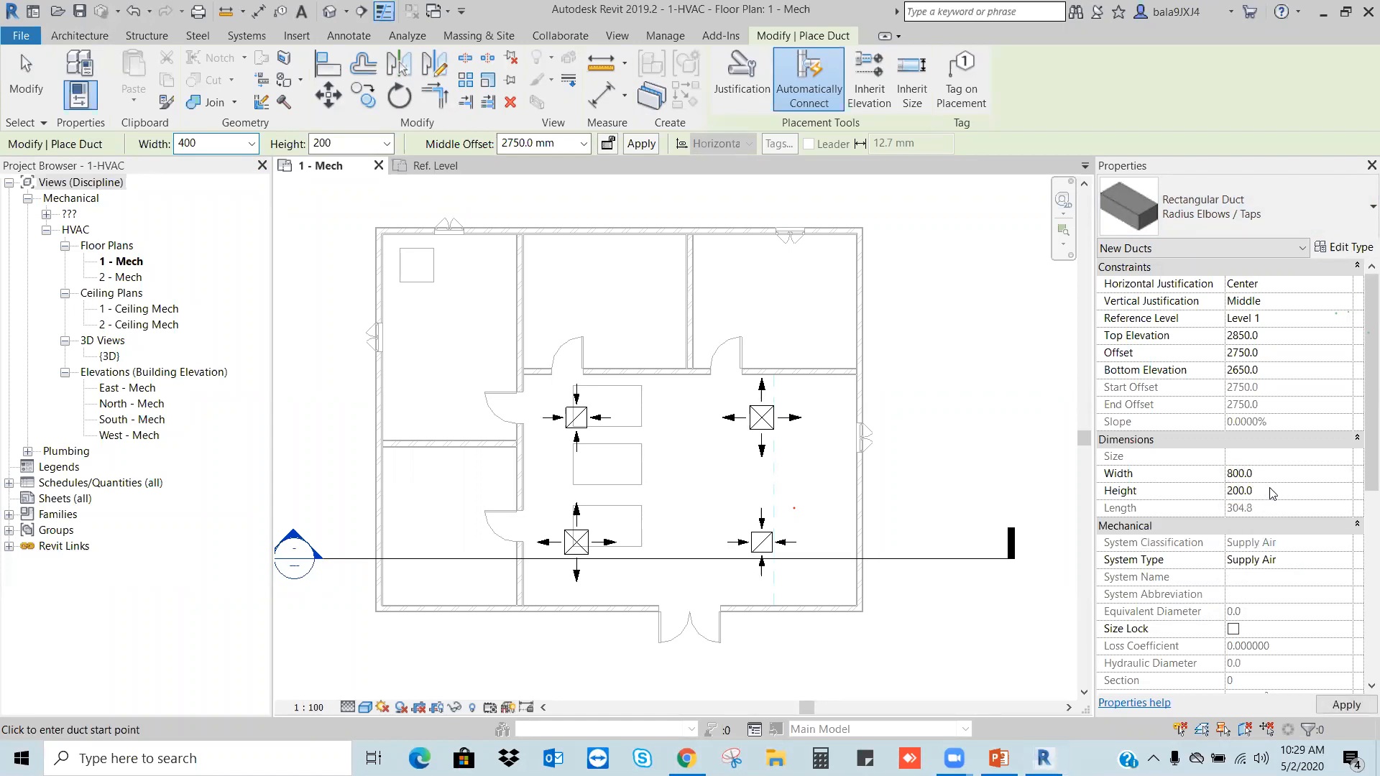
pyautogui.click(1274, 490)
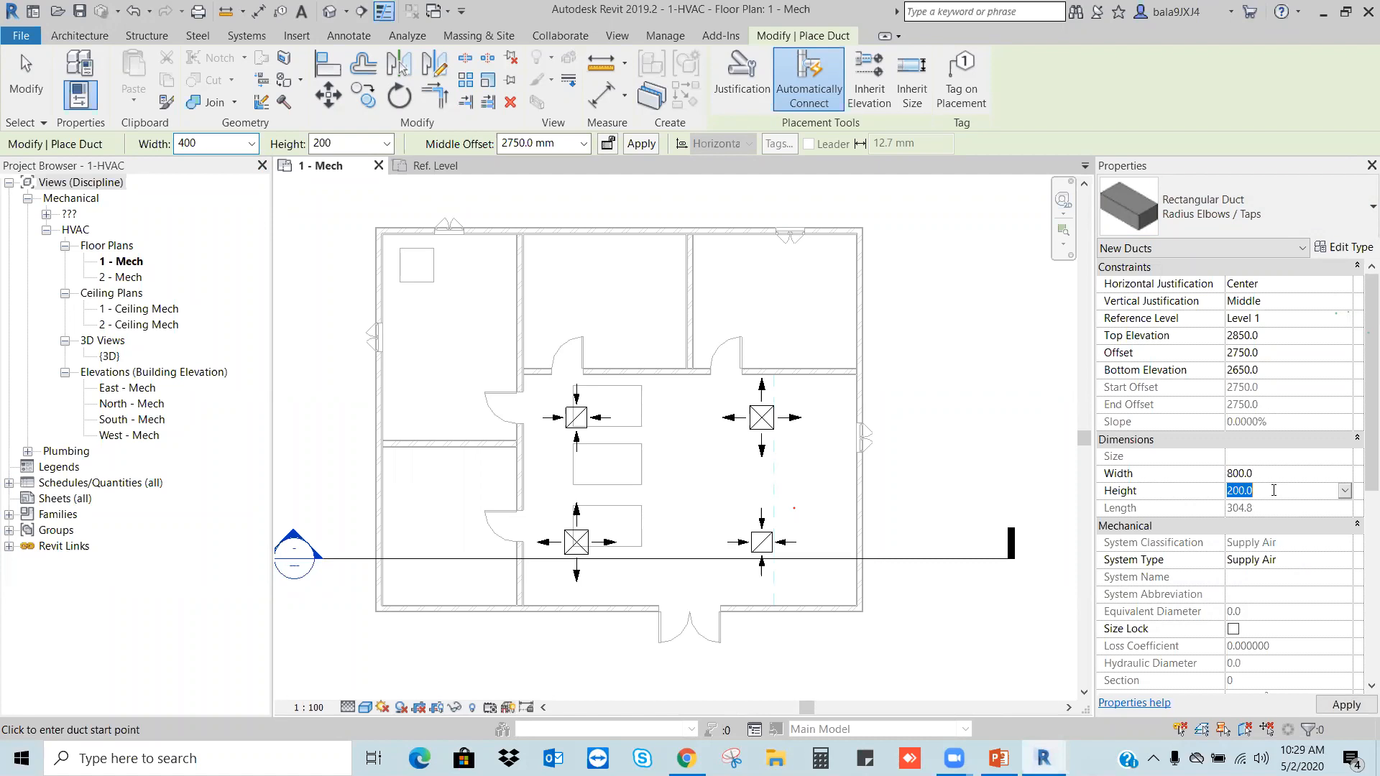
pyautogui.write('400')
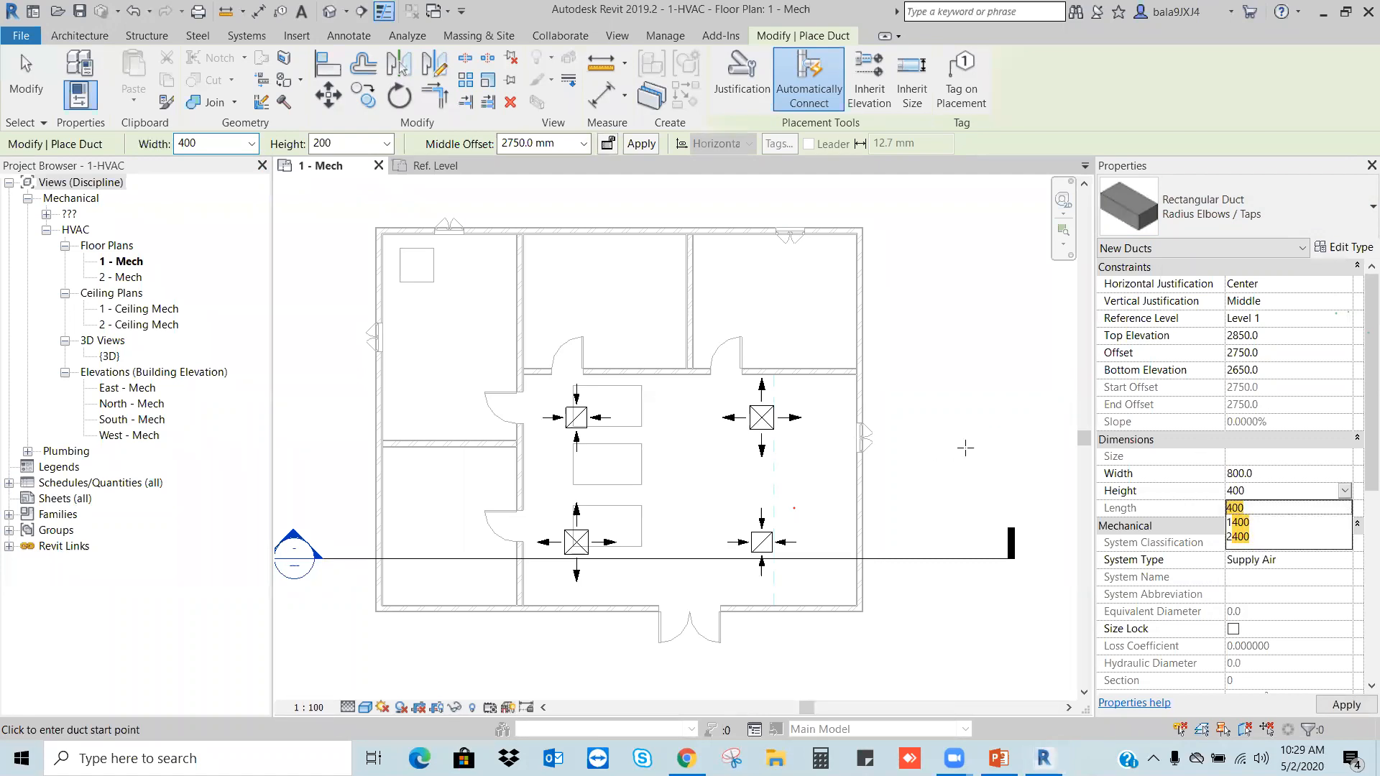
pyautogui.scroll(-2, 966, 449)
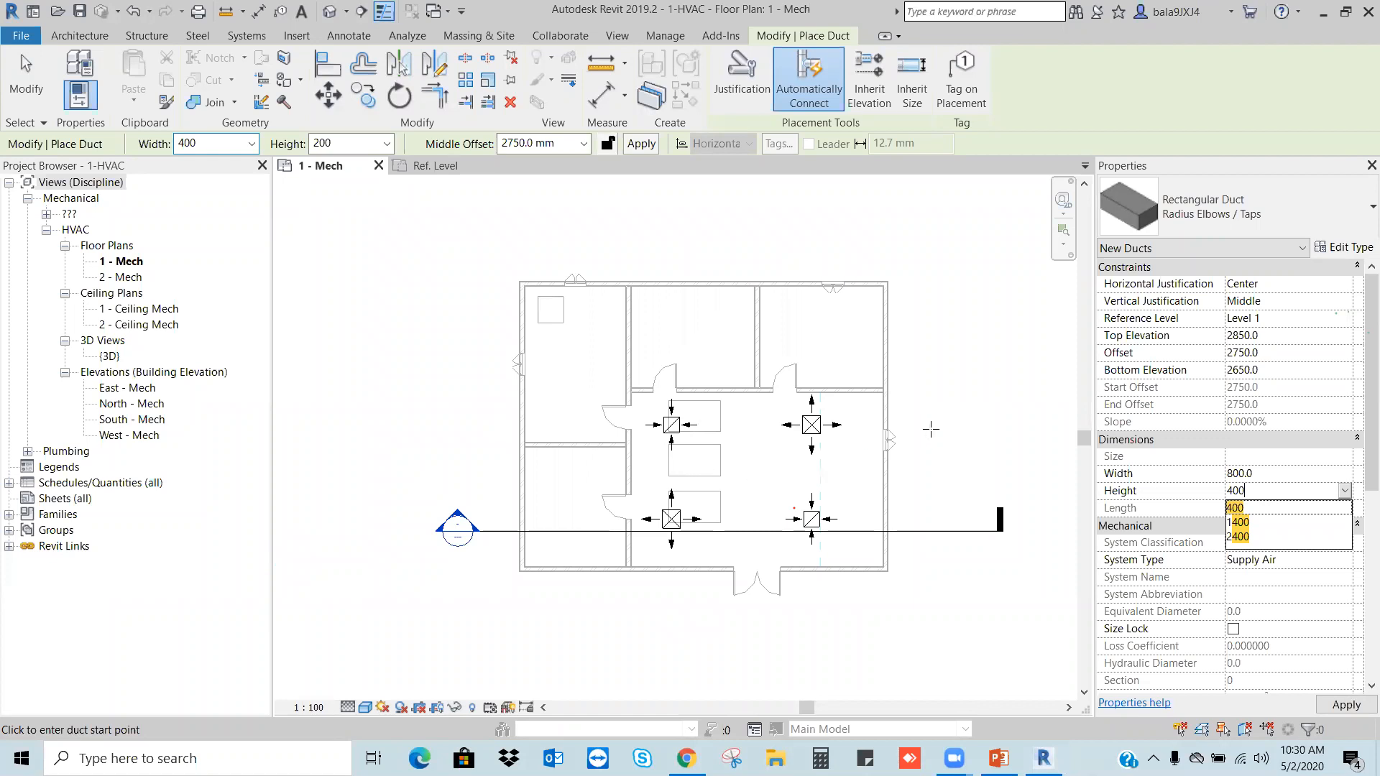
pyautogui.press('Return')
pyautogui.scroll(4, 739, 462)
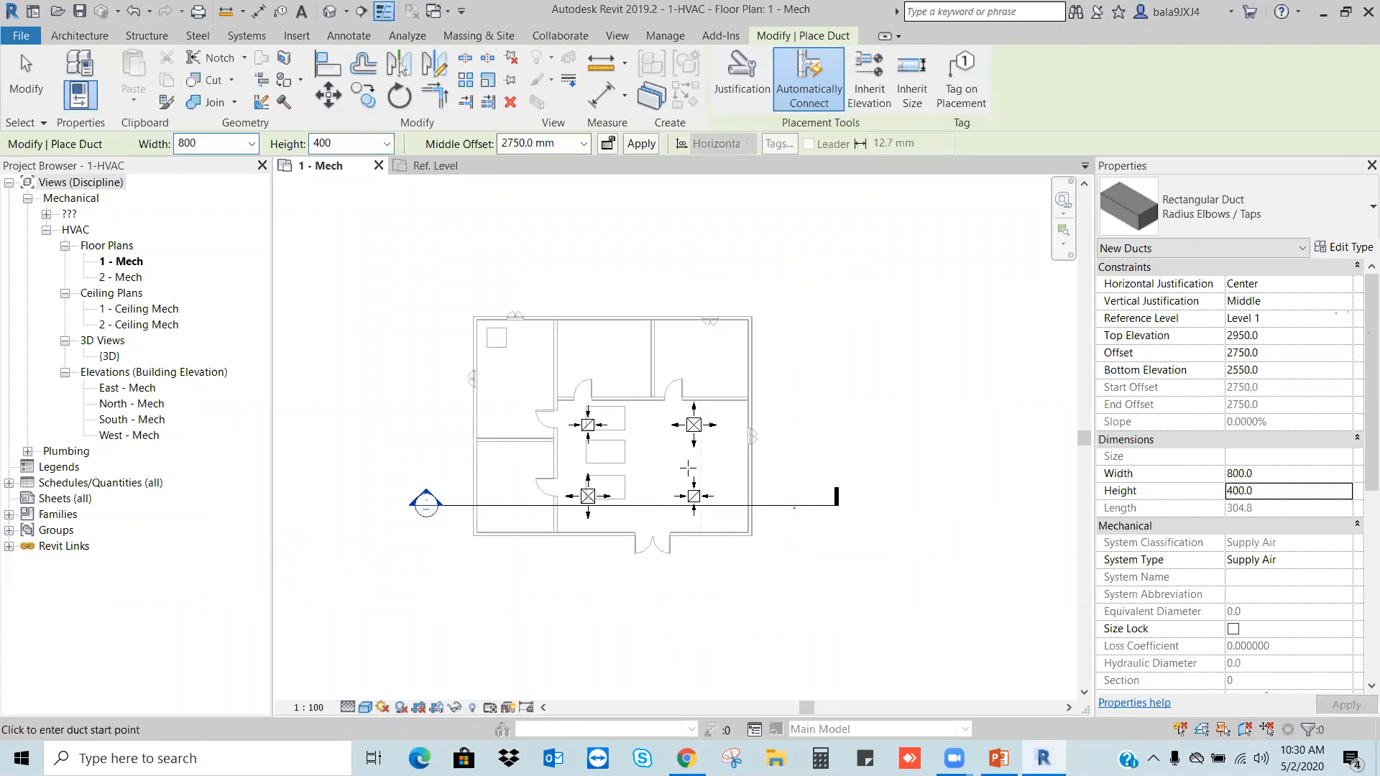
# Step: Draw a horizontal duct about 10700 mm long at 3200 mm middle offset, between the two rows of air terminals and out through the exterior wall
pyautogui.click(559, 144)
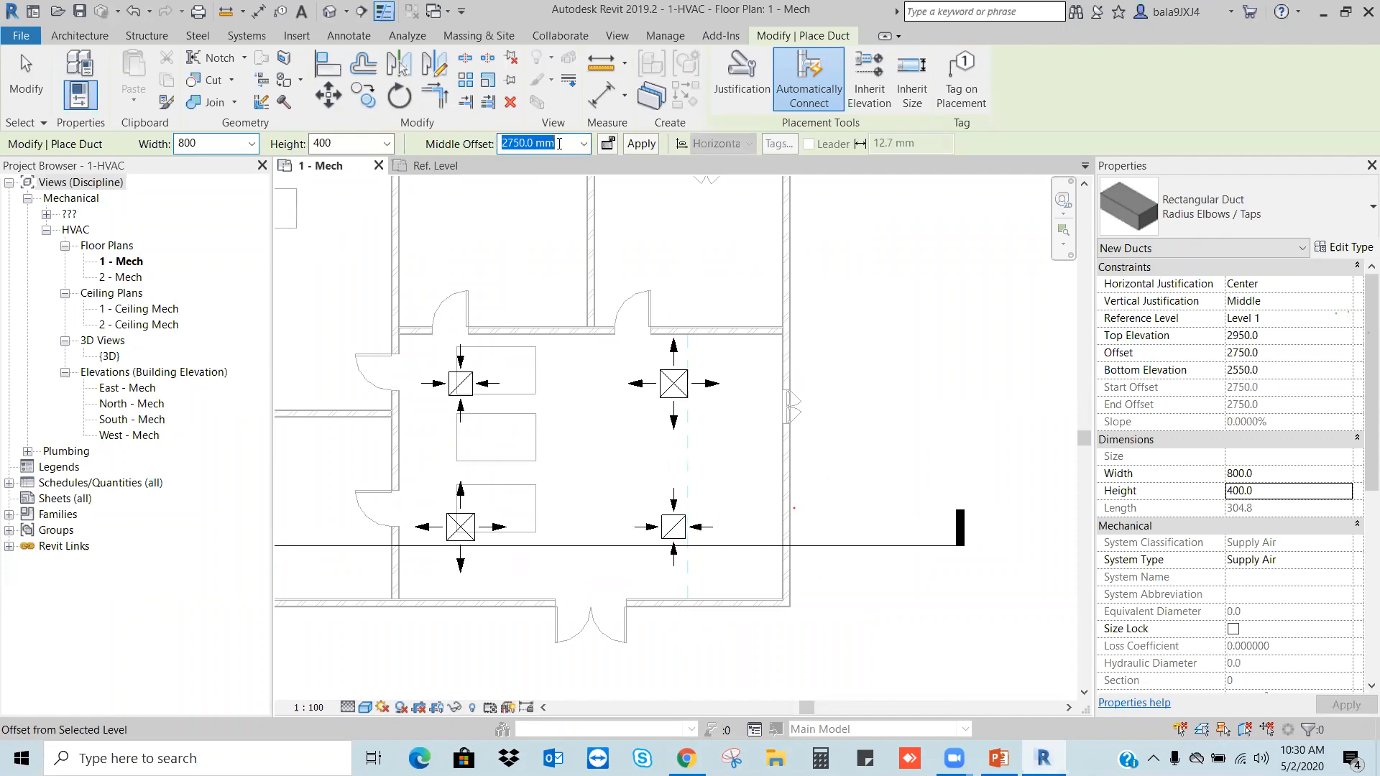
pyautogui.write('3200')
pyautogui.press('Return')
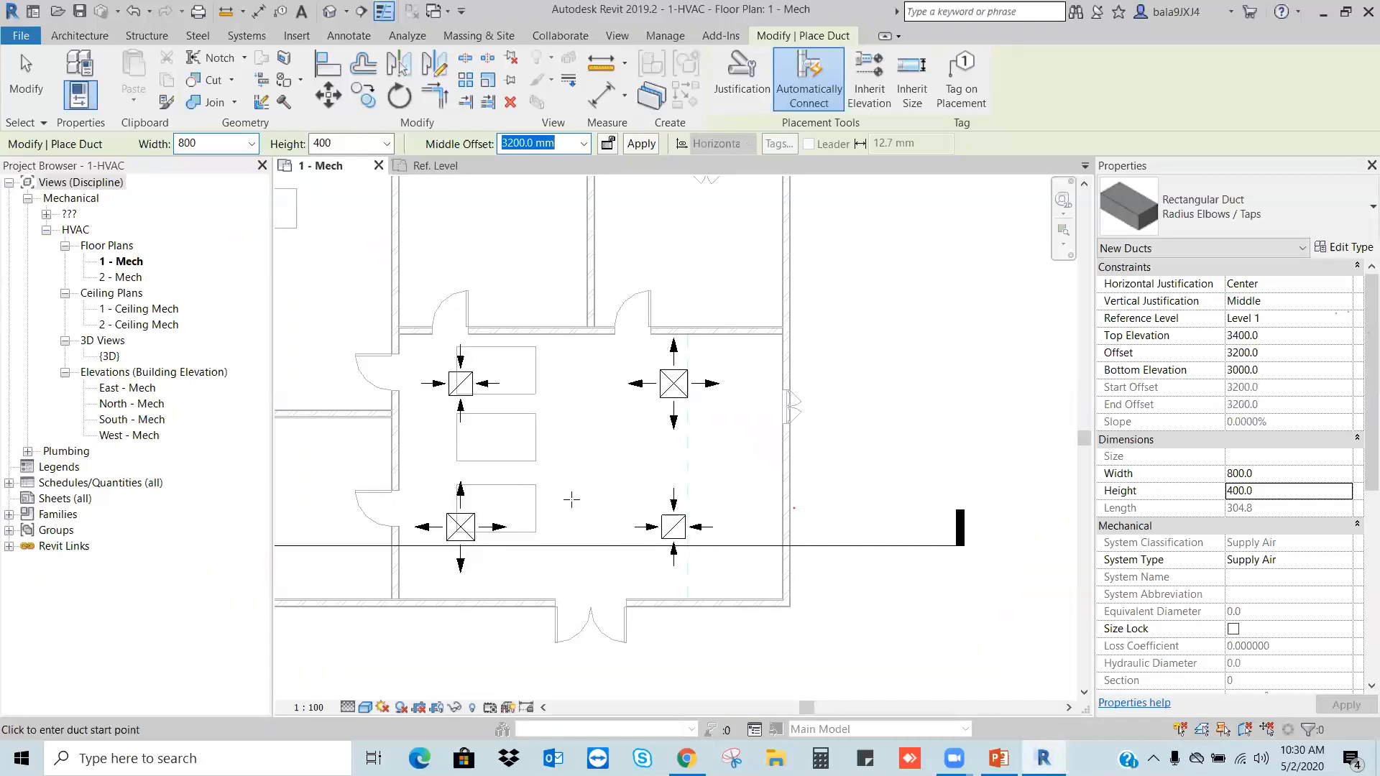
pyautogui.click(434, 448)
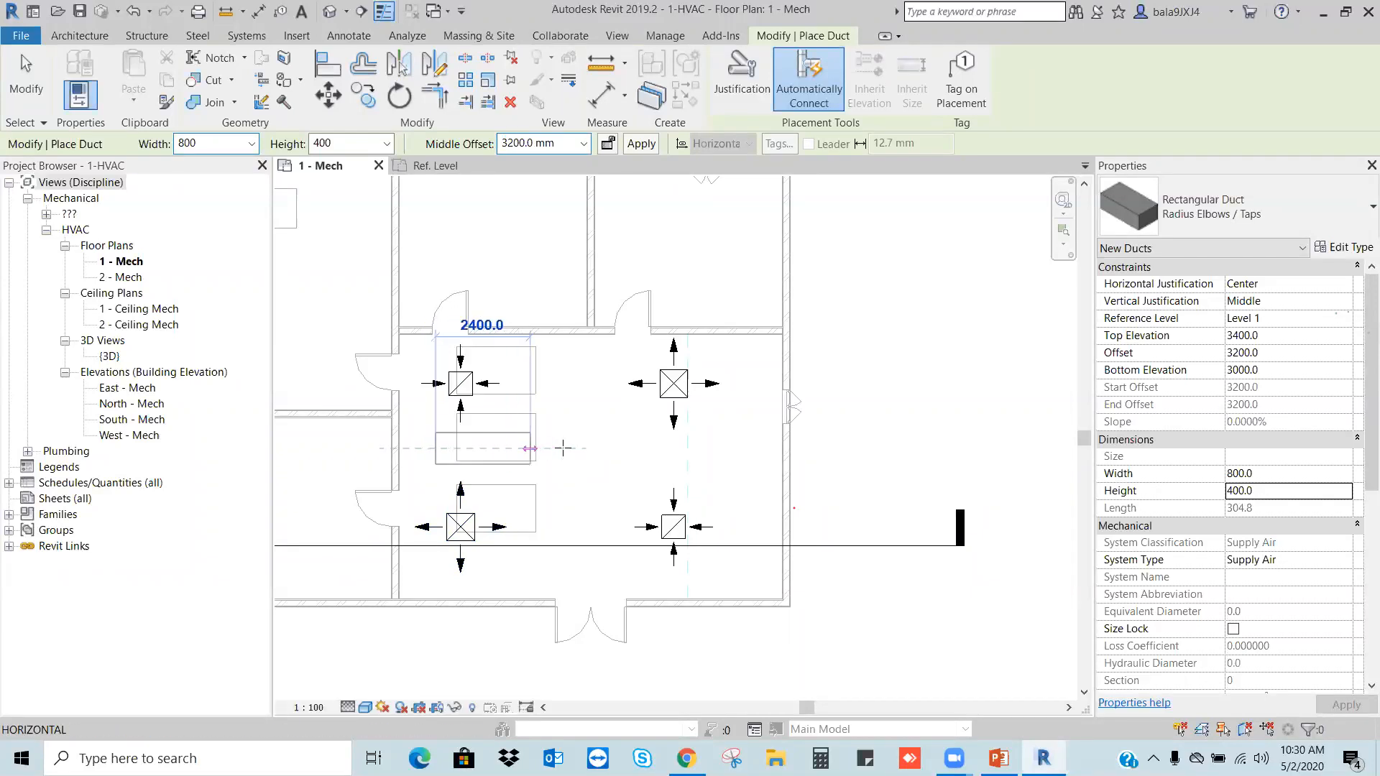
pyautogui.click(858, 448)
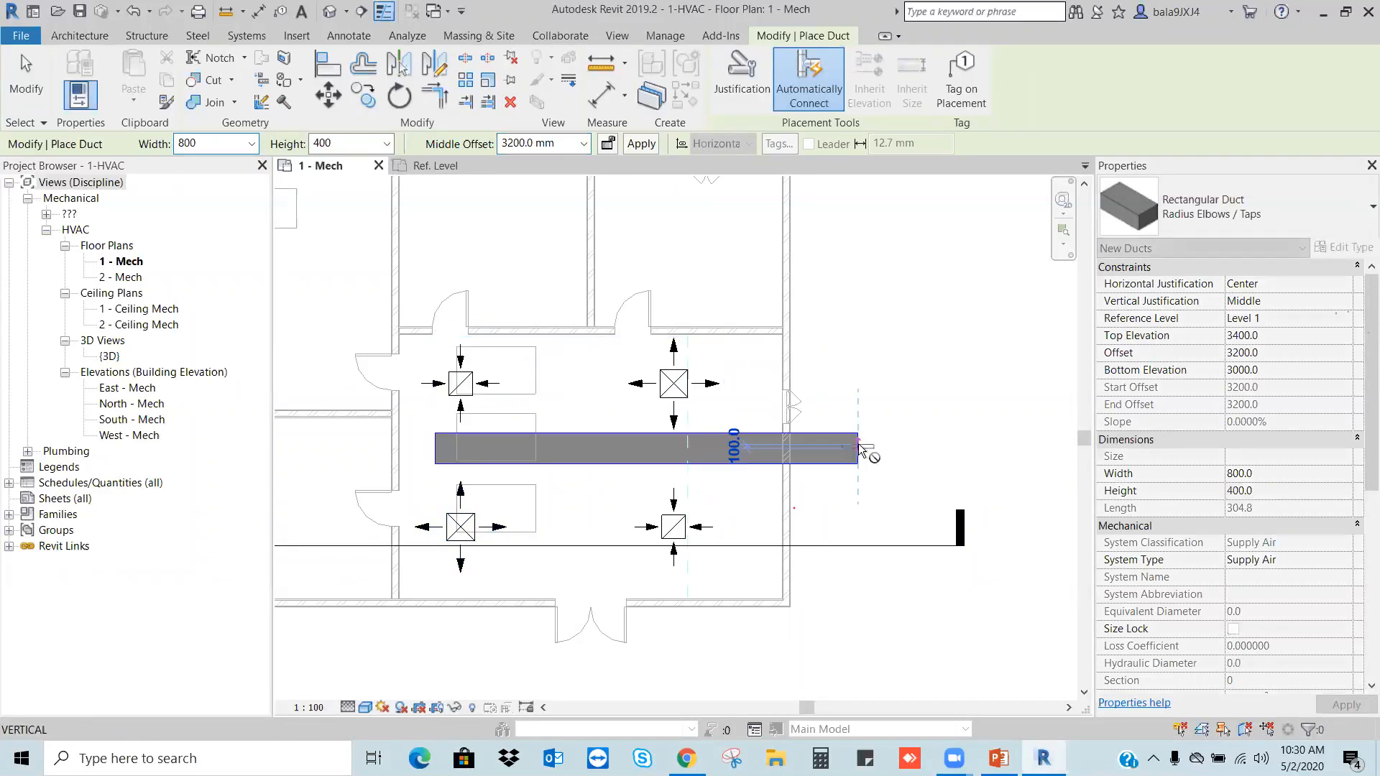
pyautogui.press('Escape')
pyautogui.press('Escape')
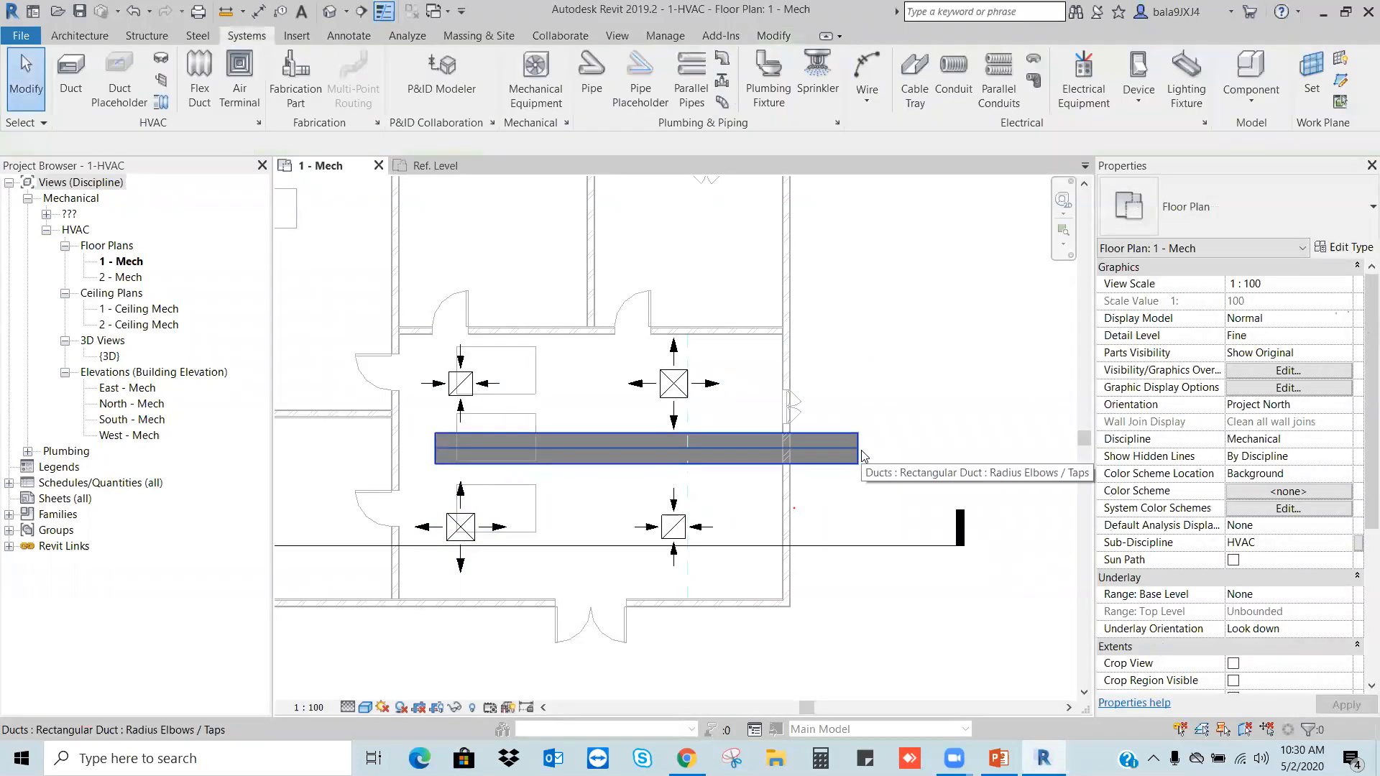
# Step: Extend the existing section's depth past the new duct to a far clip offset of about 3267 mm and open its section view
pyautogui.scroll(1, 862, 548)
pyautogui.click(863, 546)
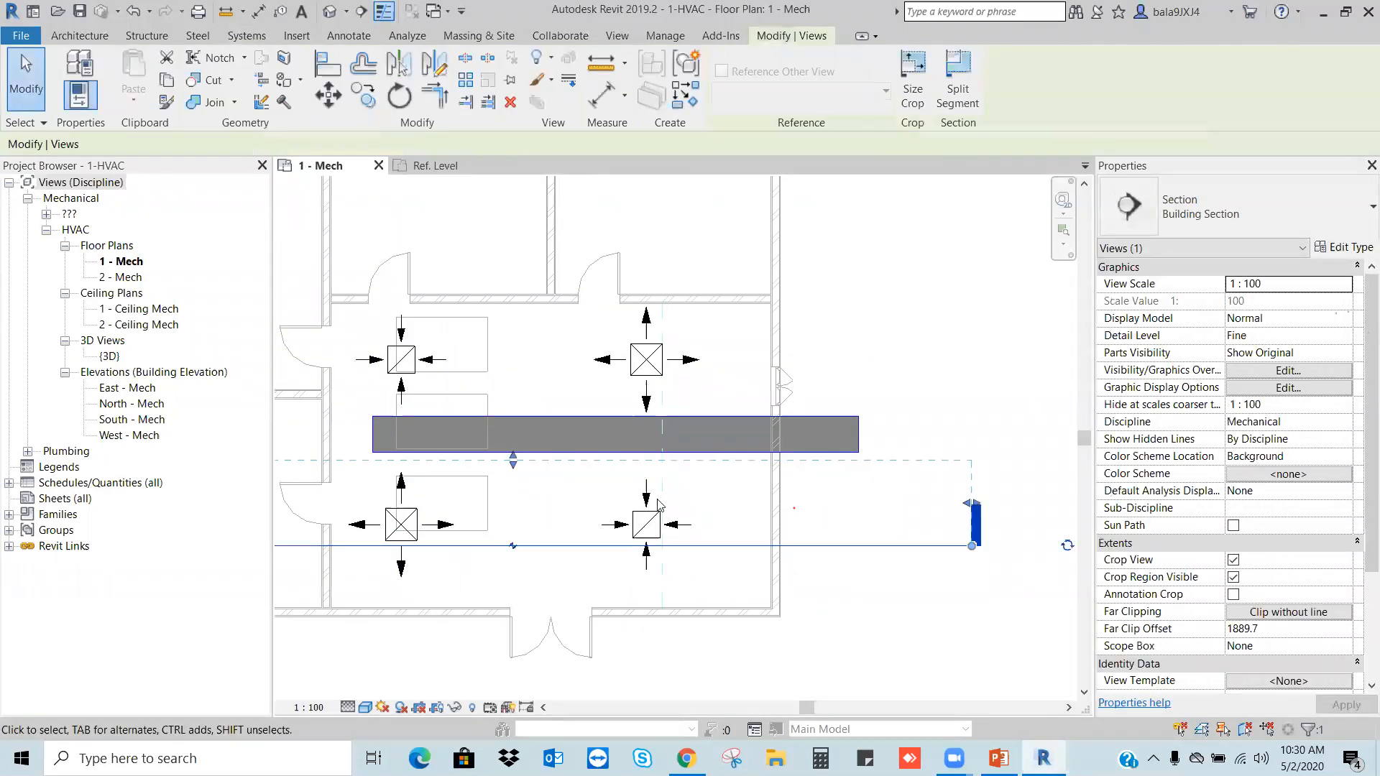
pyautogui.moveTo(514, 460); pyautogui.dragTo(518, 400)
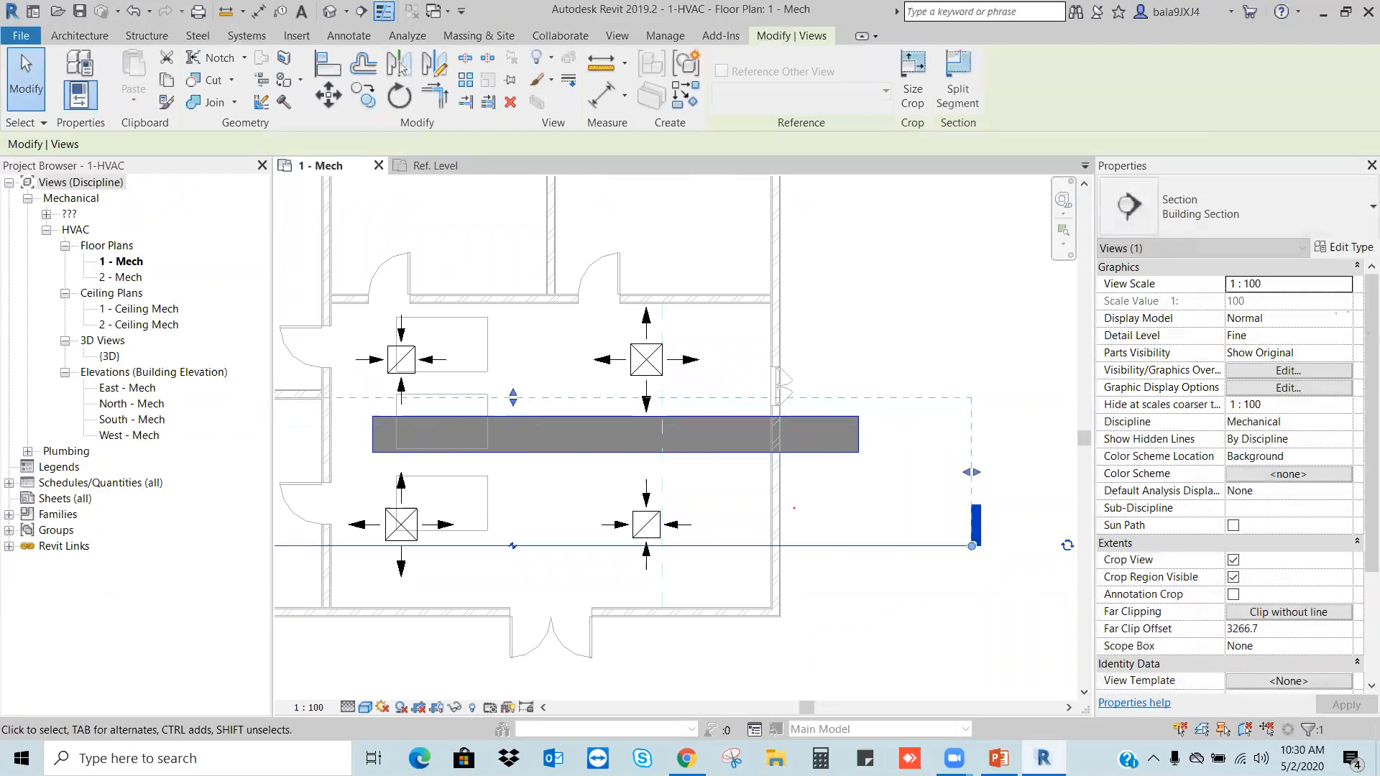
pyautogui.rightClick(895, 551)
pyautogui.click(964, 238)
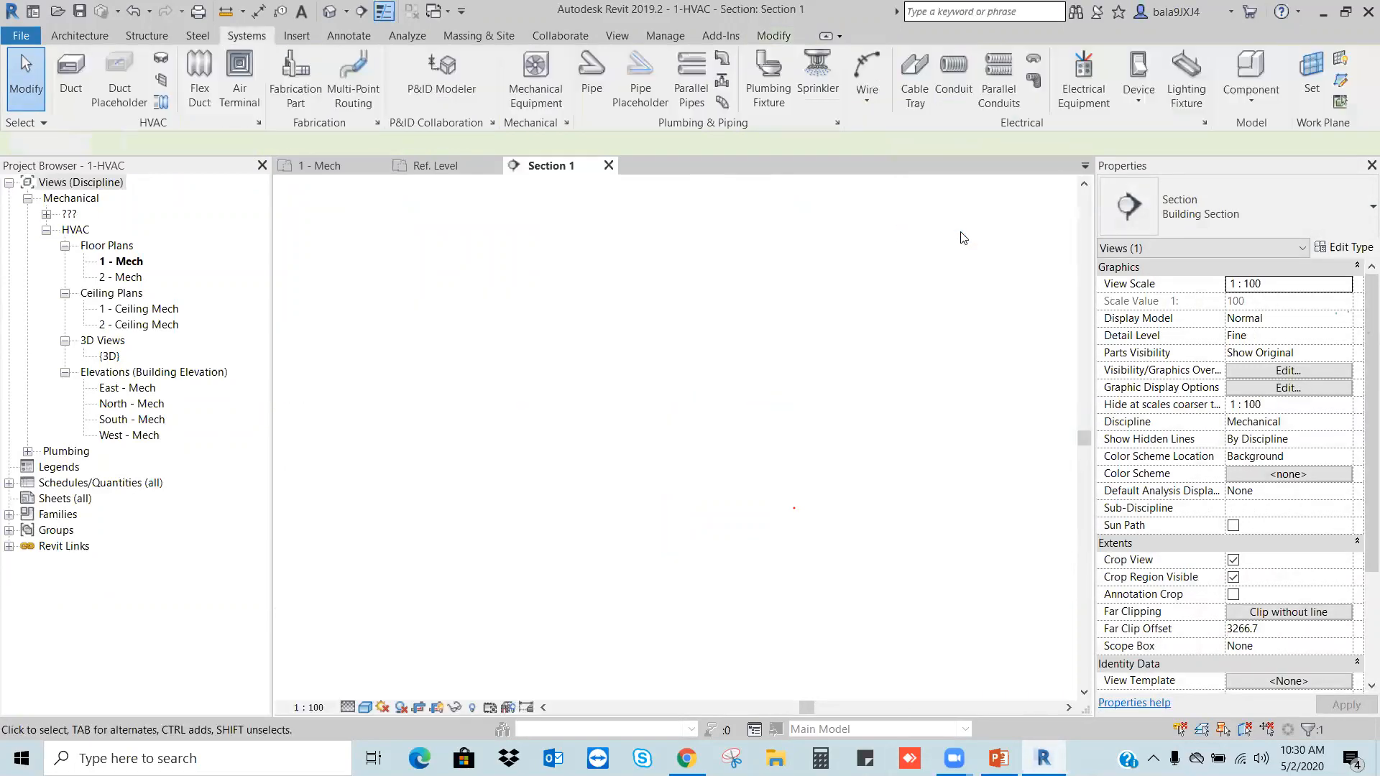
# Step: Move the duct vertically up by 60 mm in the section view
pyautogui.scroll(2, 826, 348)
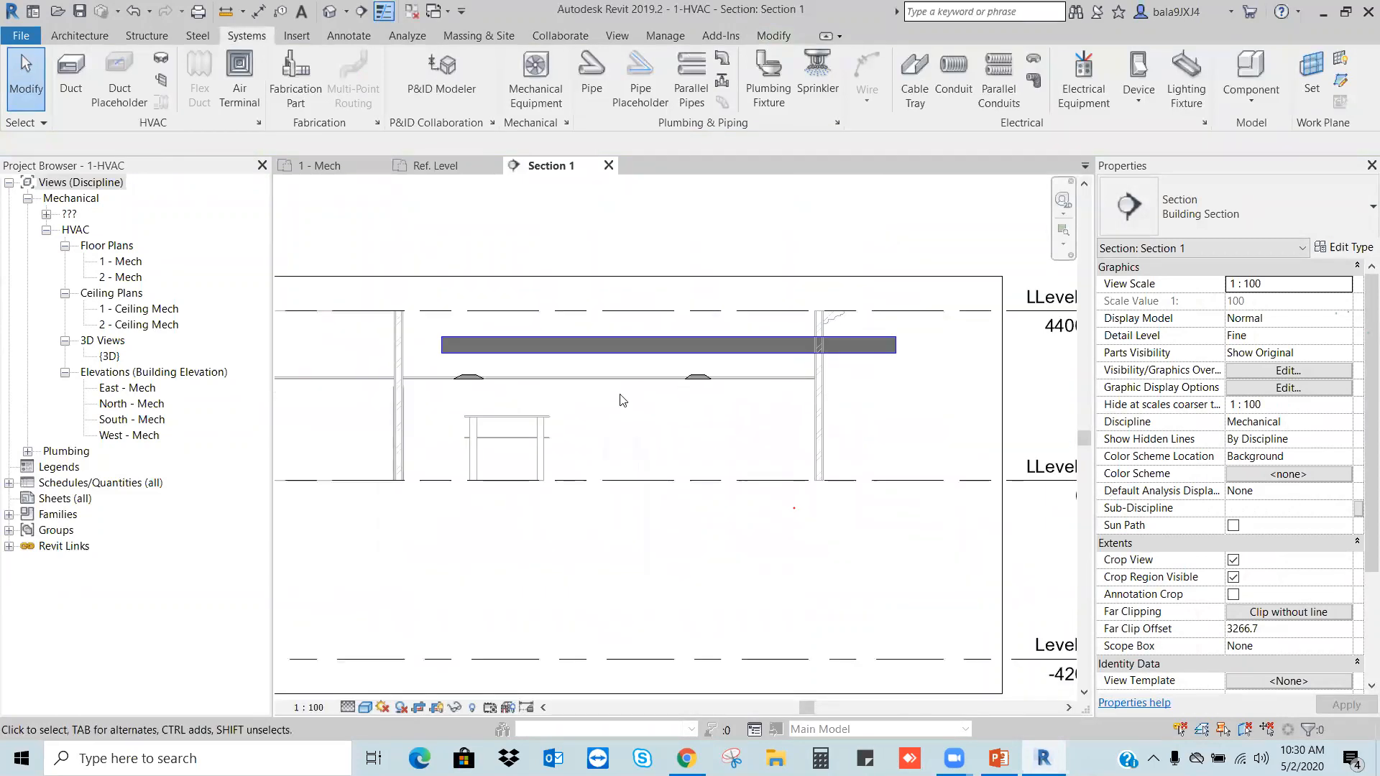
pyautogui.click(540, 342)
pyautogui.scroll(4, 815, 384)
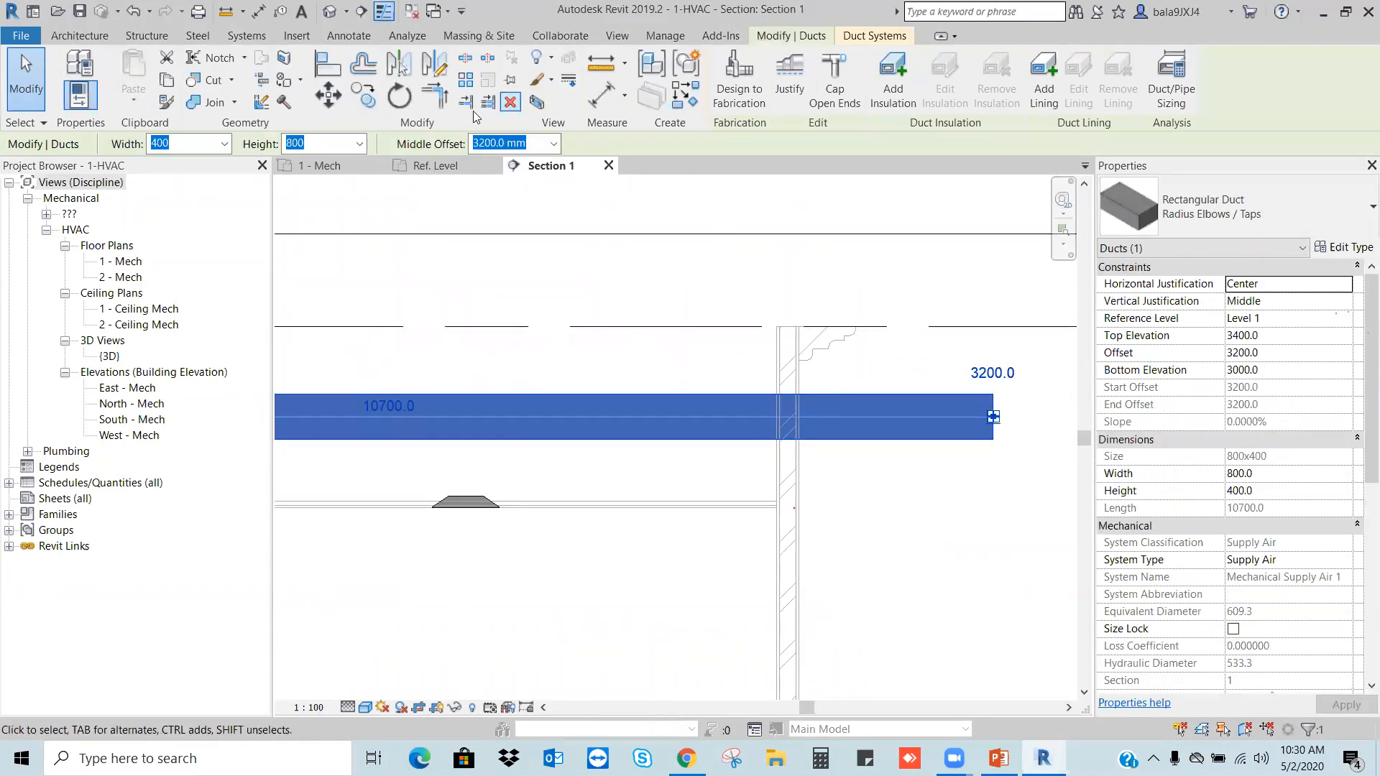
pyautogui.click(332, 101)
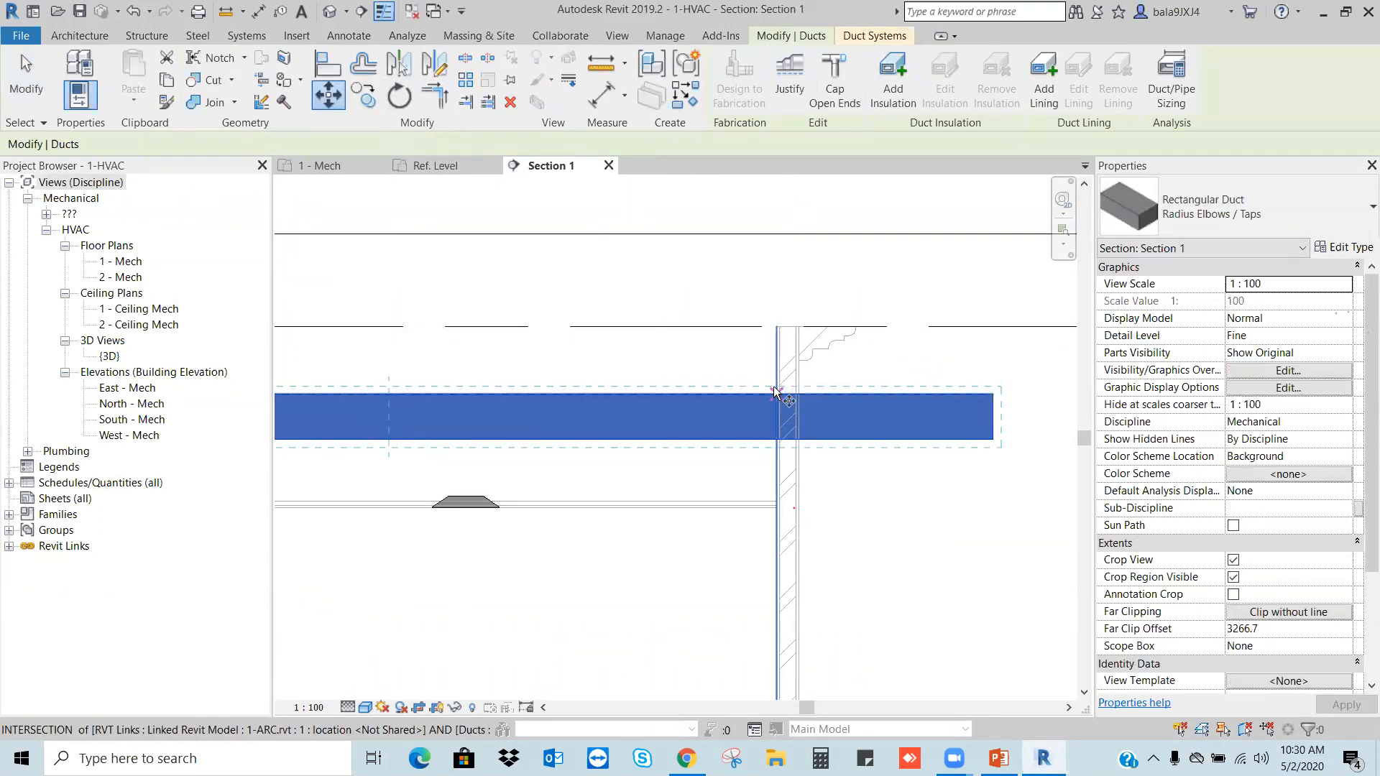
pyautogui.scroll(3, 780, 392)
pyautogui.click(783, 395)
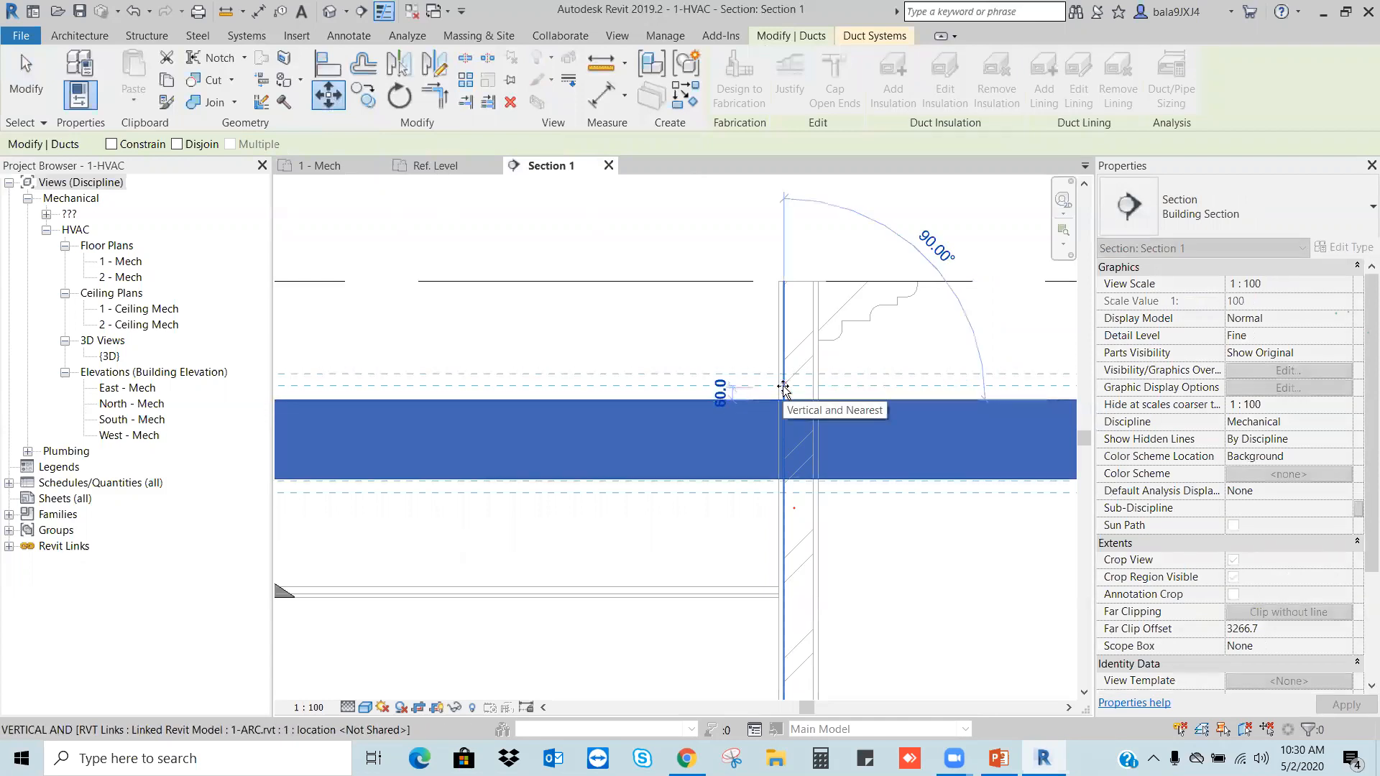
pyautogui.click(838, 393)
pyautogui.click(838, 392)
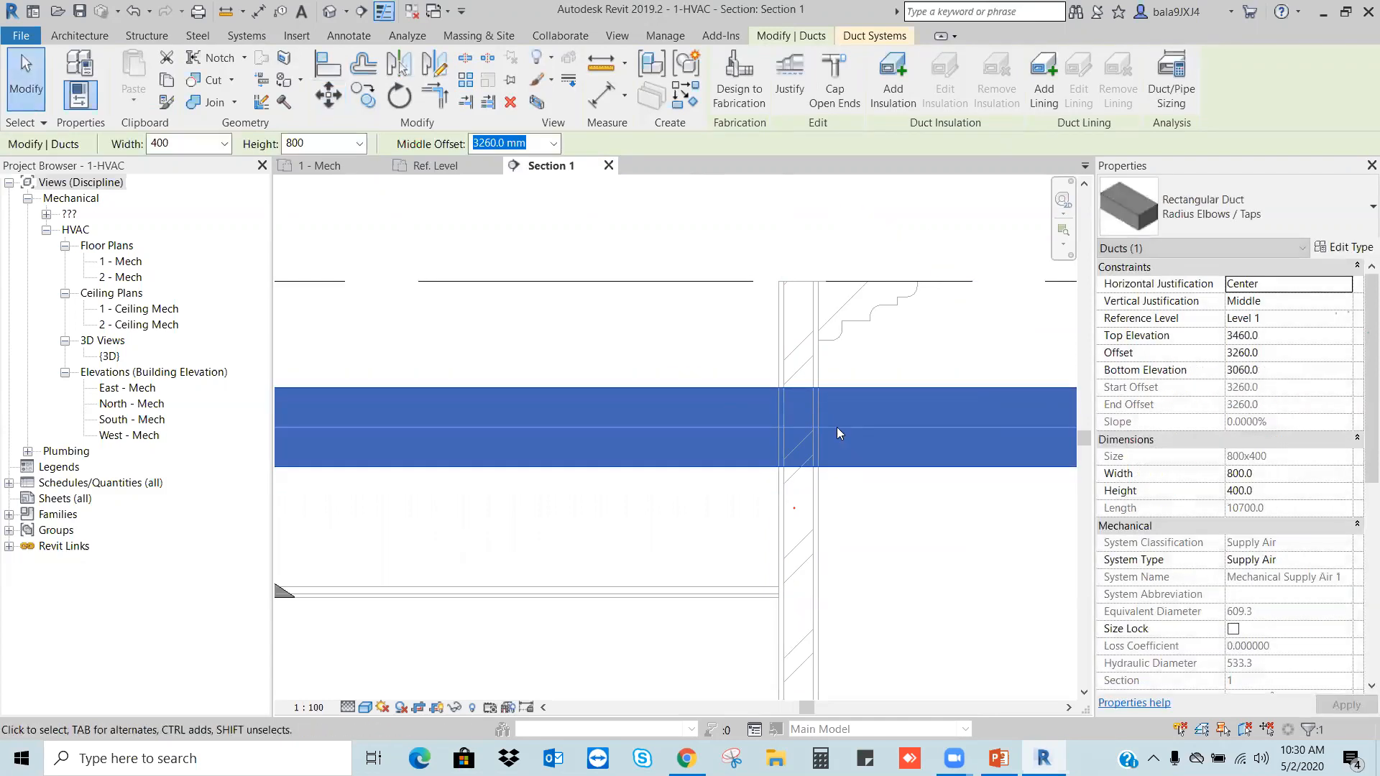
# Step: Move the duct up by a further 160 mm to a middle offset of 3420 mm and deselect it
pyautogui.scroll(2, 838, 428)
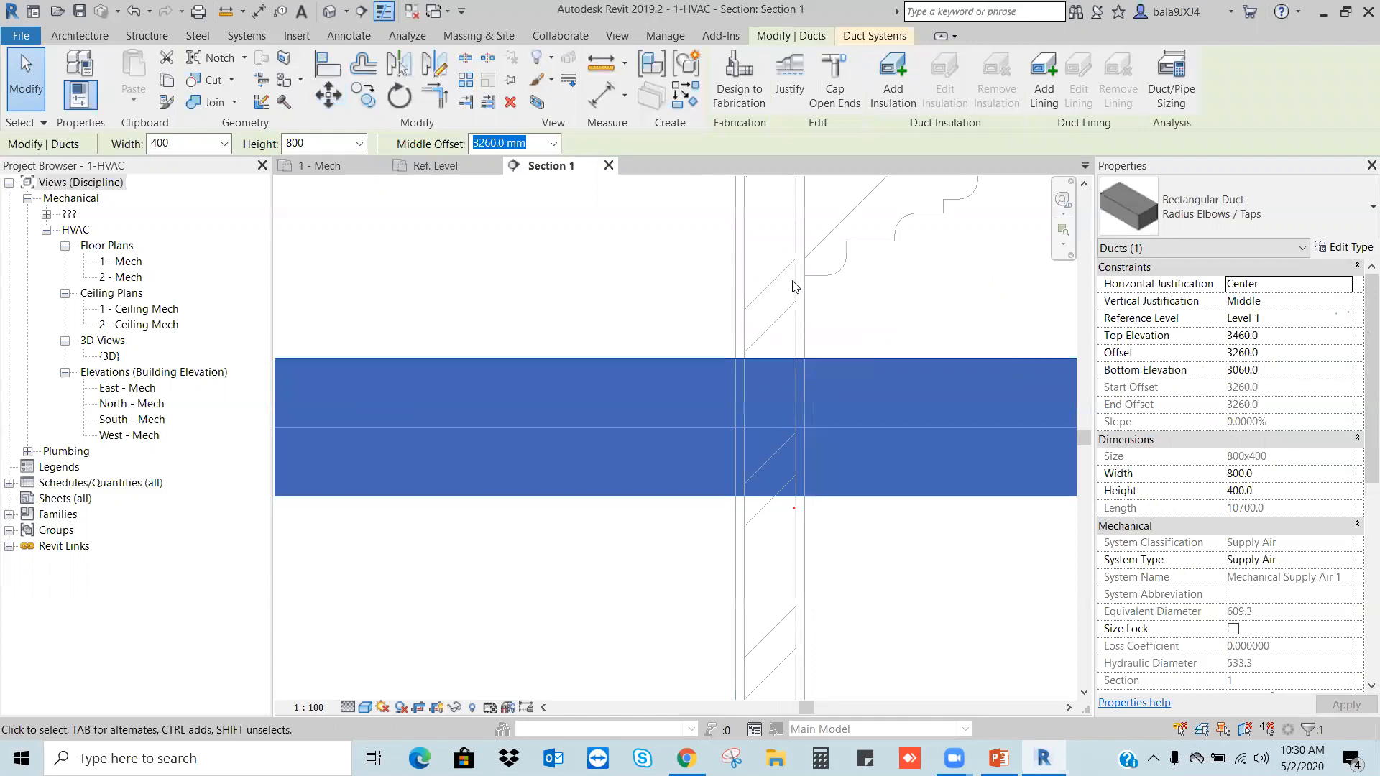
pyautogui.scroll(-2, 815, 280)
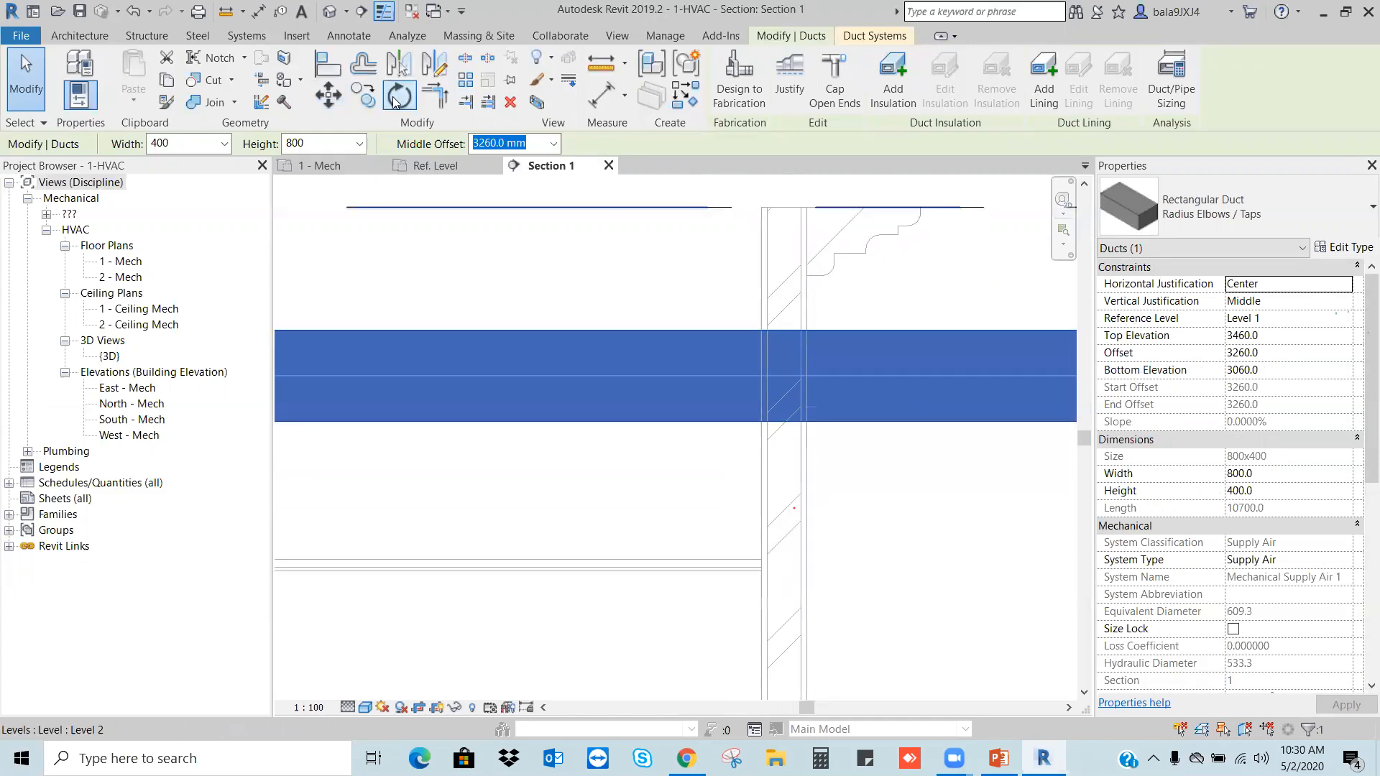
pyautogui.click(329, 95)
pyautogui.scroll(3, 874, 370)
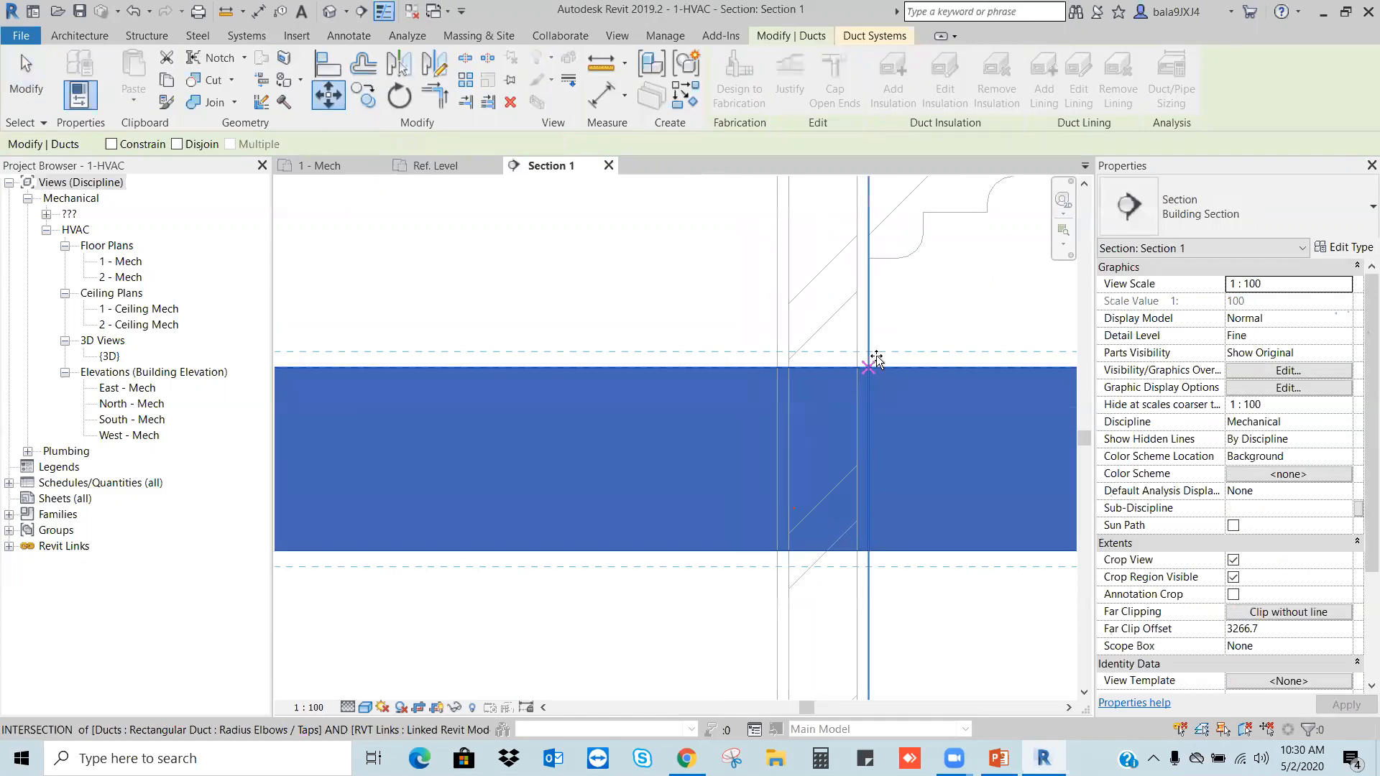
pyautogui.click(876, 360)
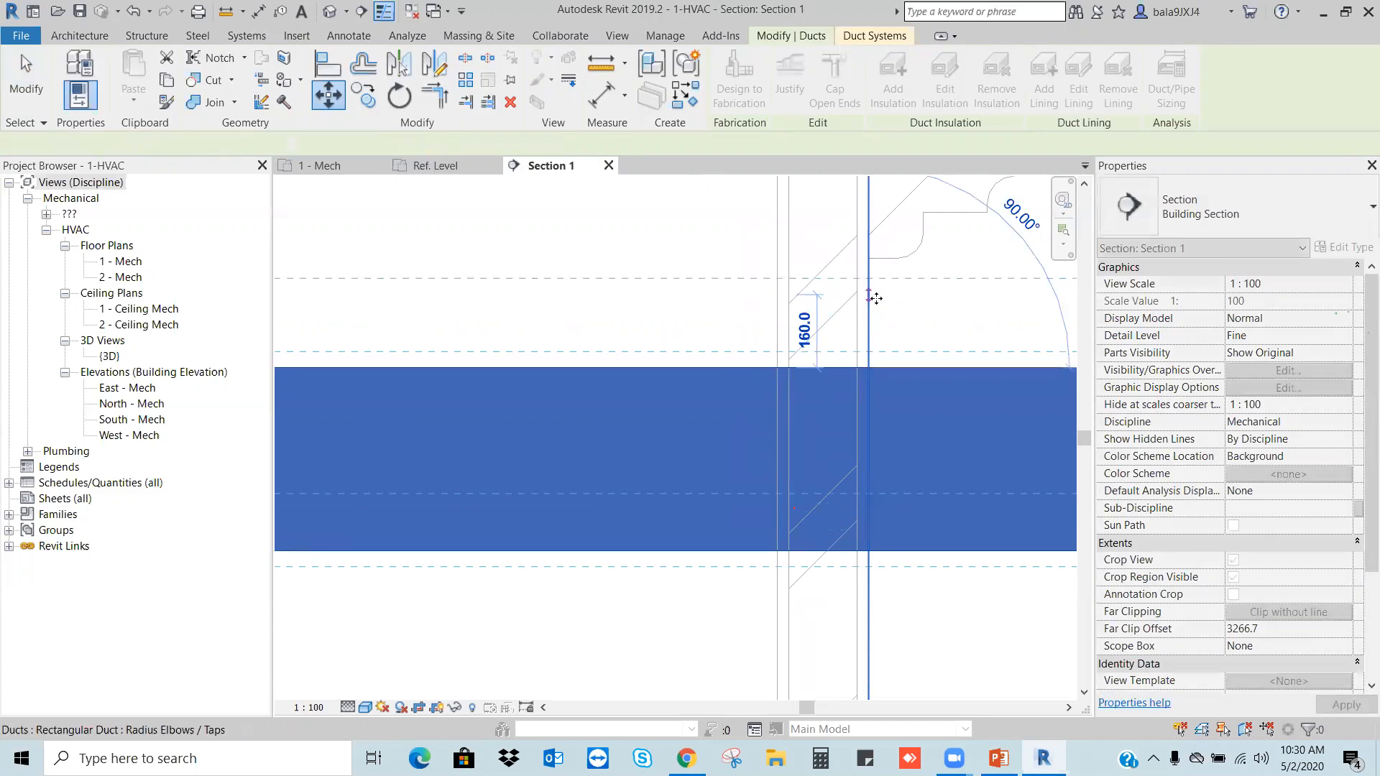
pyautogui.click(874, 297)
pyautogui.scroll(-4, 874, 302)
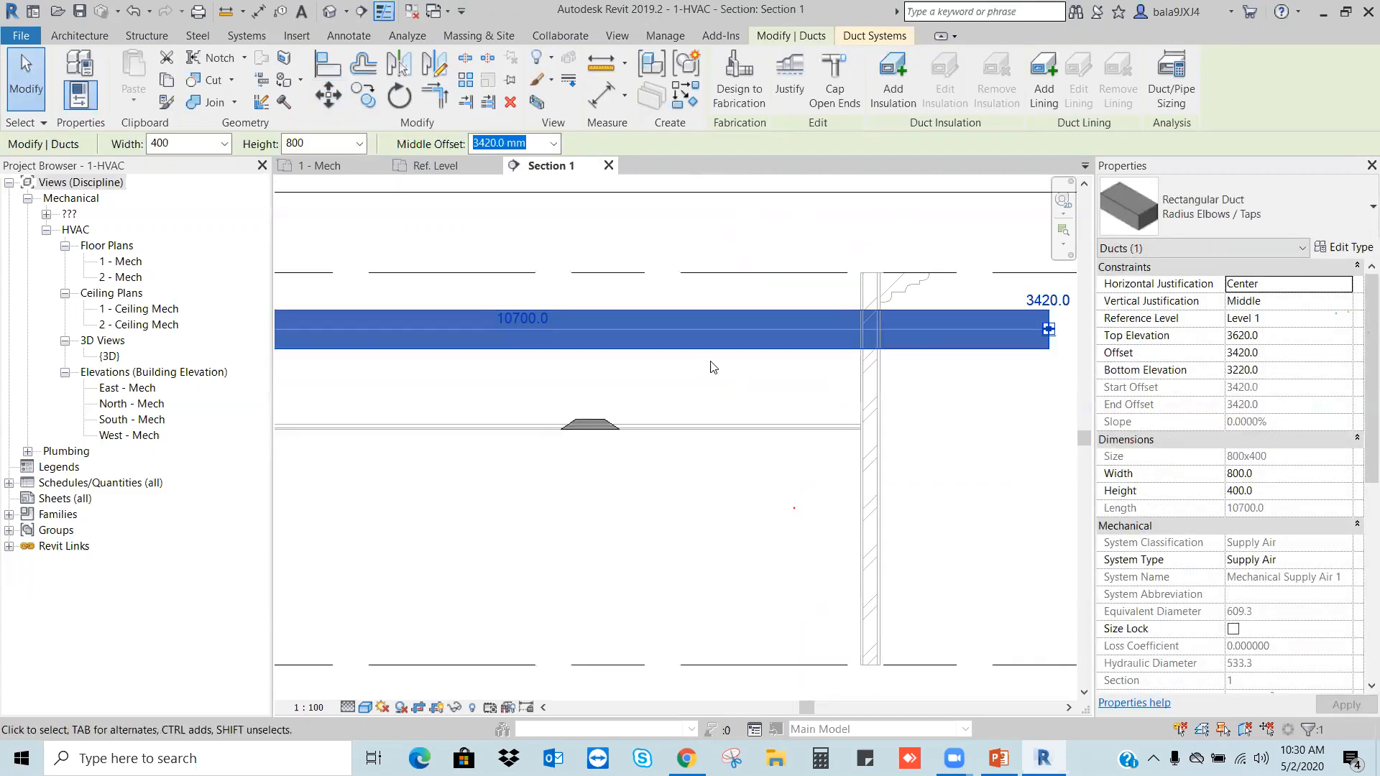
pyautogui.click(708, 369)
# Step: Measure the vertical distance from the duct's centreline to the ceiling with an aligned dimension, without placing it
pyautogui.moveTo(710, 404); pyautogui.dragTo(863, 407, button='middle')
pyautogui.scroll(-1, 862, 407)
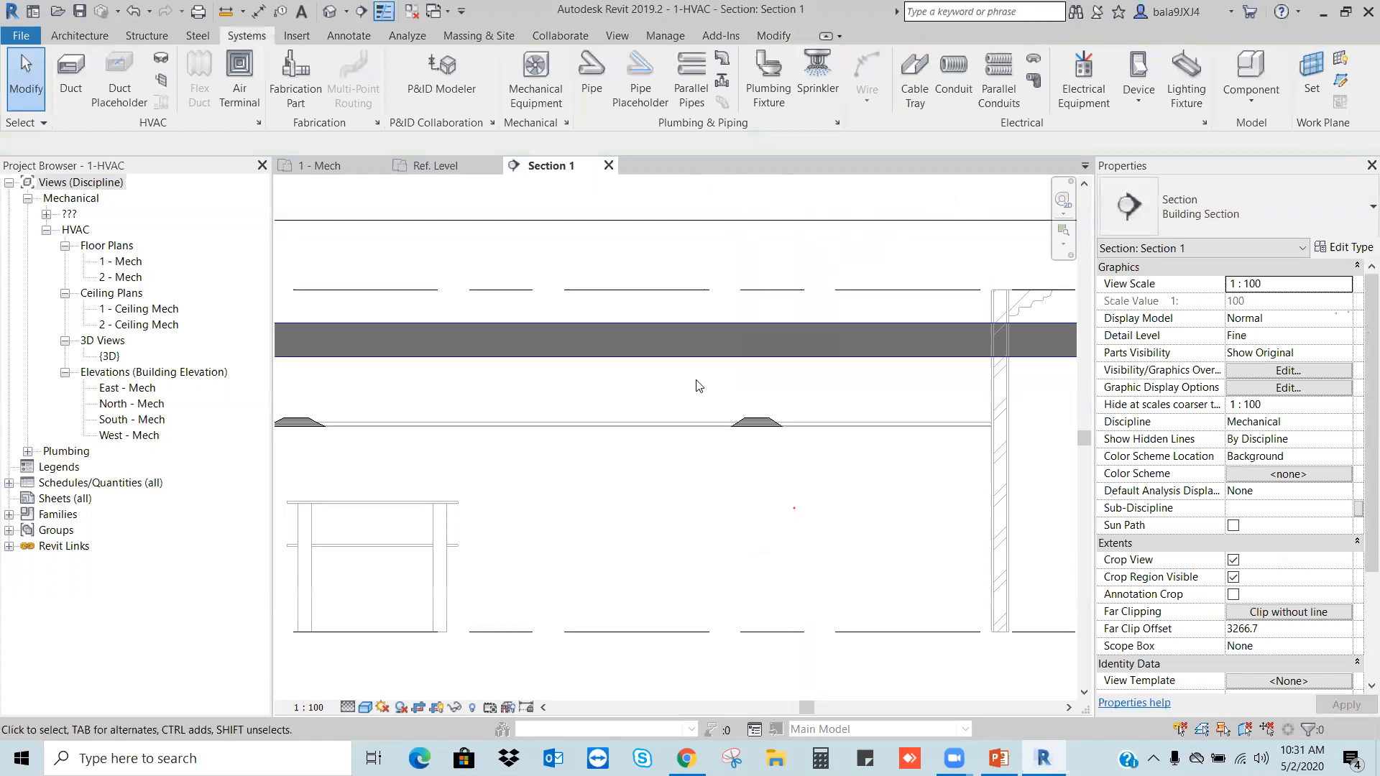
pyautogui.press('d')
pyautogui.press('i')
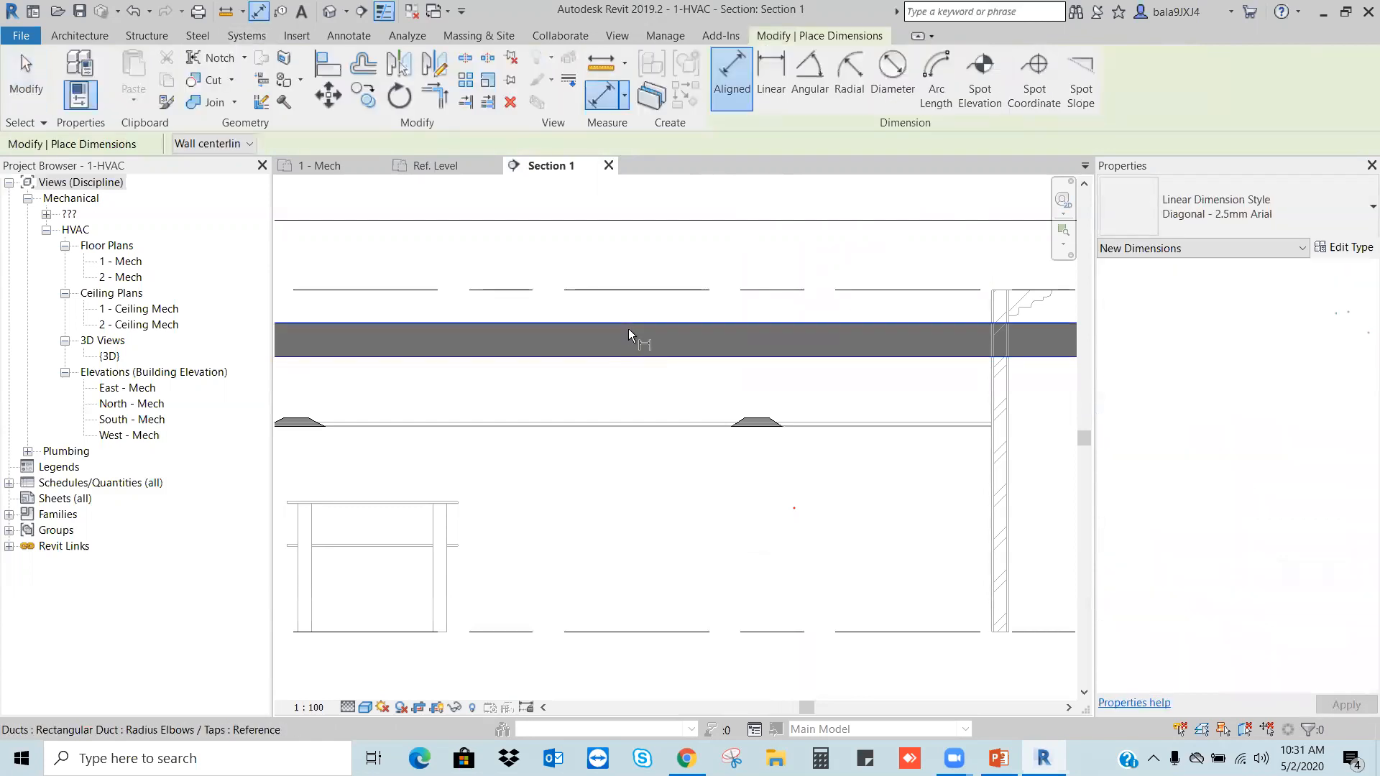
pyautogui.click(630, 329)
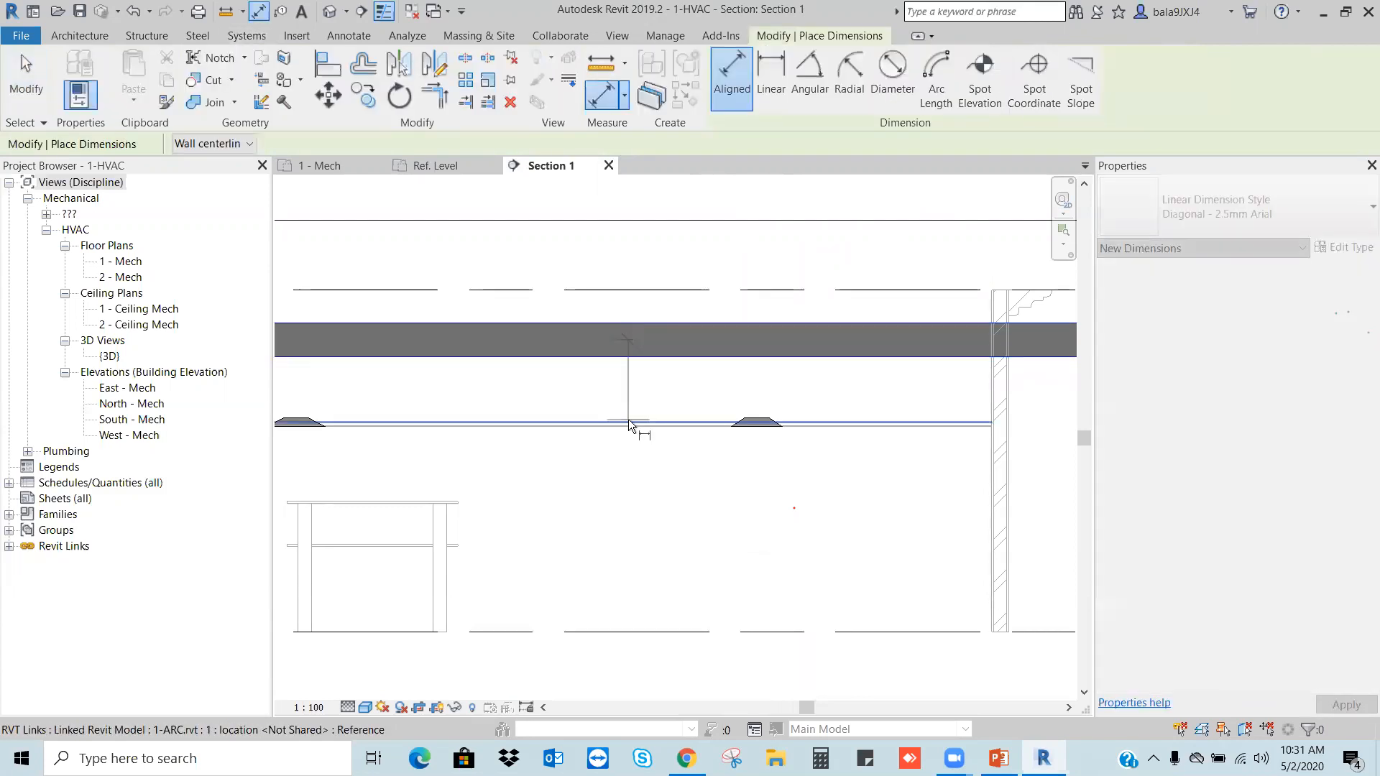
pyautogui.click(628, 421)
pyautogui.scroll(-2, 601, 397)
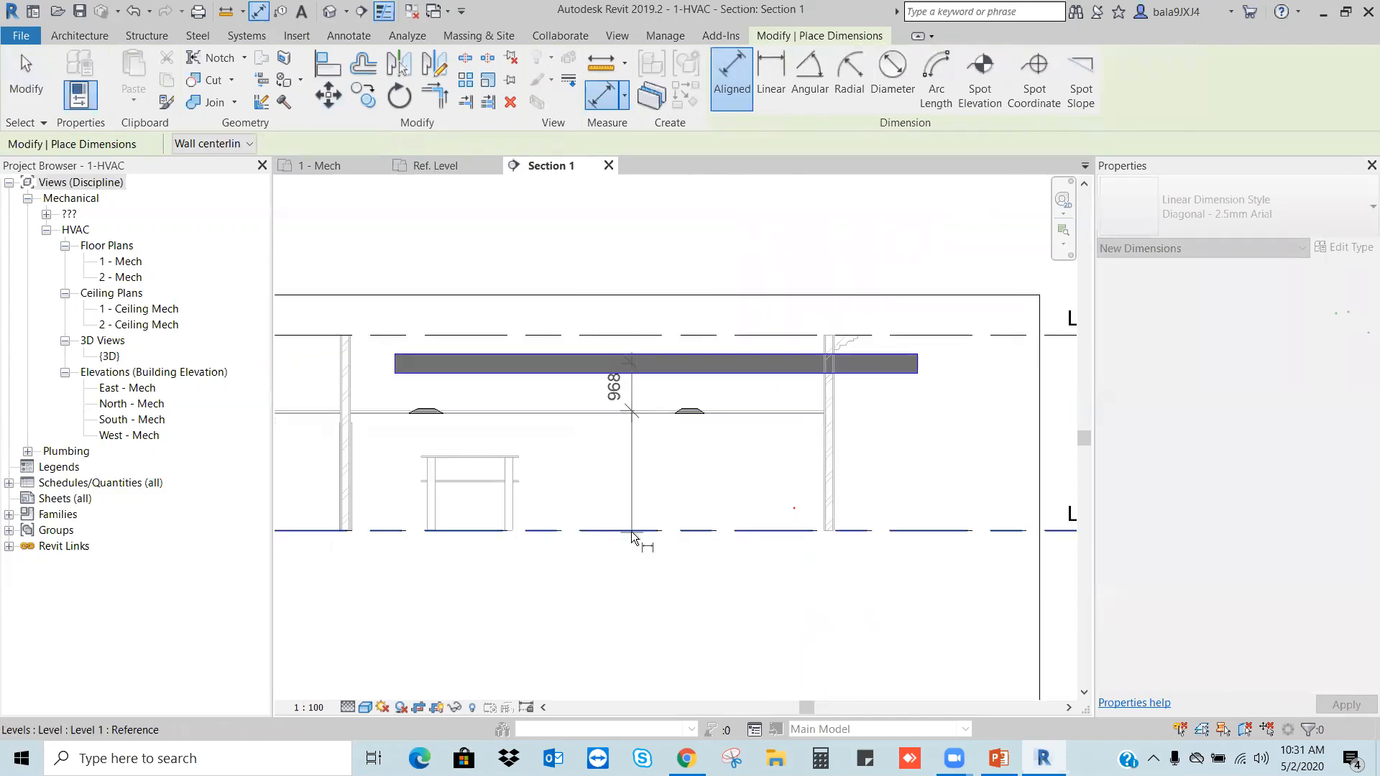
pyautogui.press('Escape')
pyautogui.press('Escape')
pyautogui.scroll(2, 618, 395)
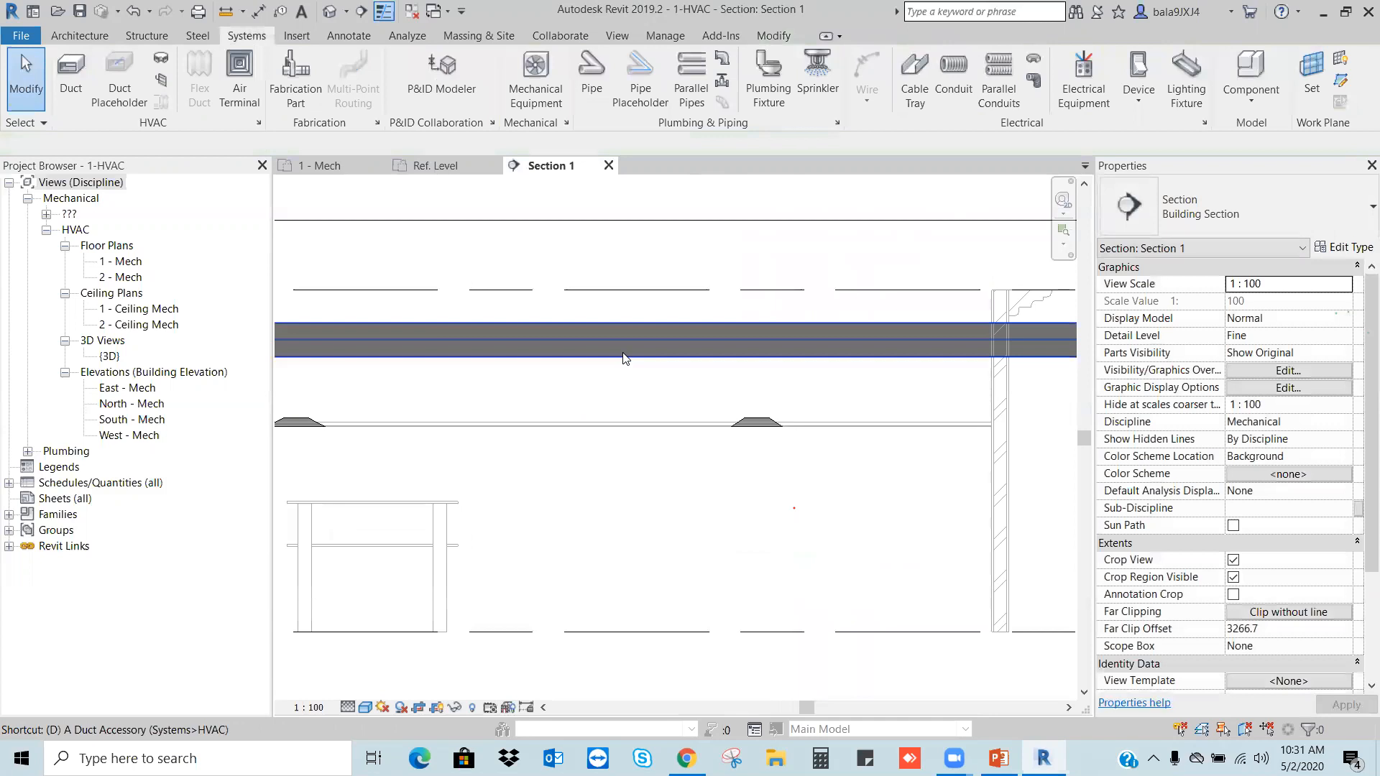
# Step: Measure the height from Level 1 to the duct's underside with an aligned dimension, without placing it
pyautogui.press('d')
pyautogui.press('i')
pyautogui.click(633, 356)
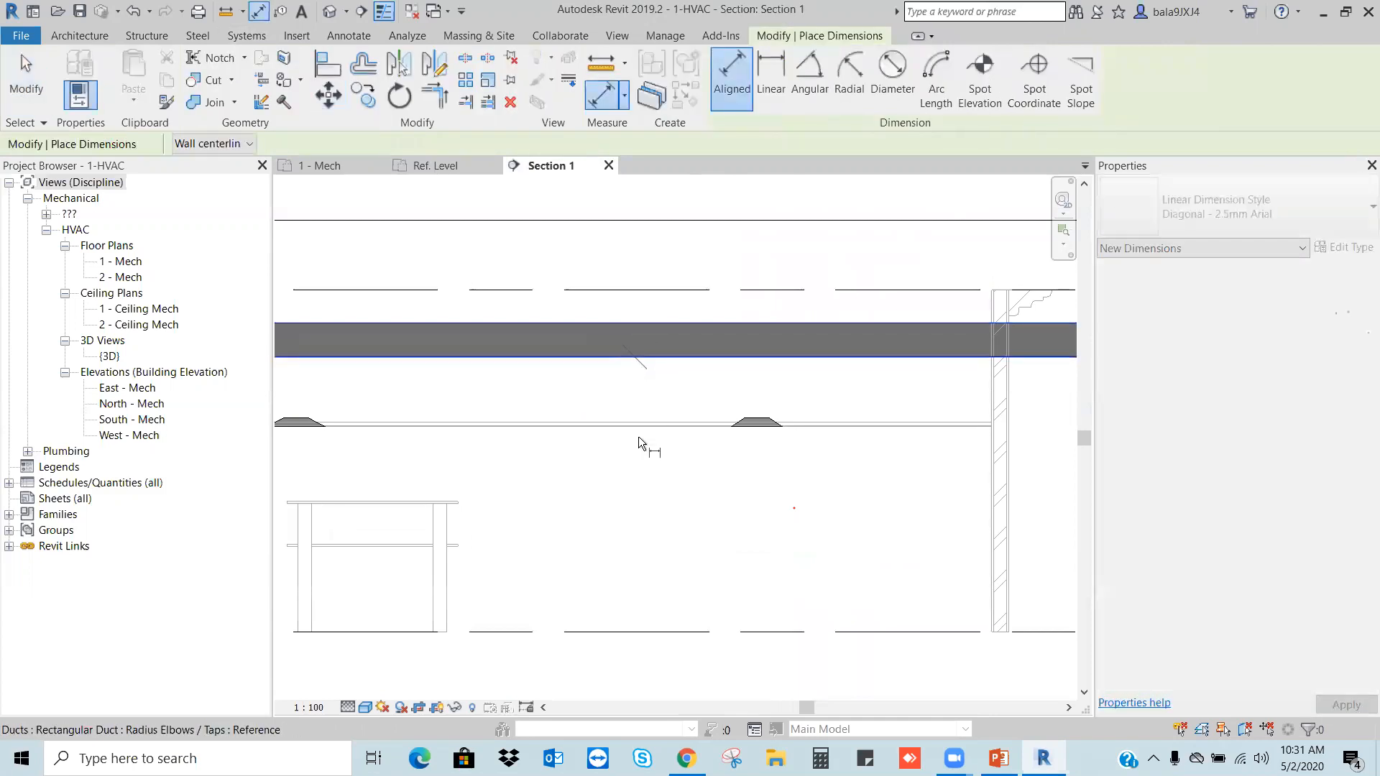
pyautogui.scroll(-2, 625, 492)
pyautogui.click(633, 632)
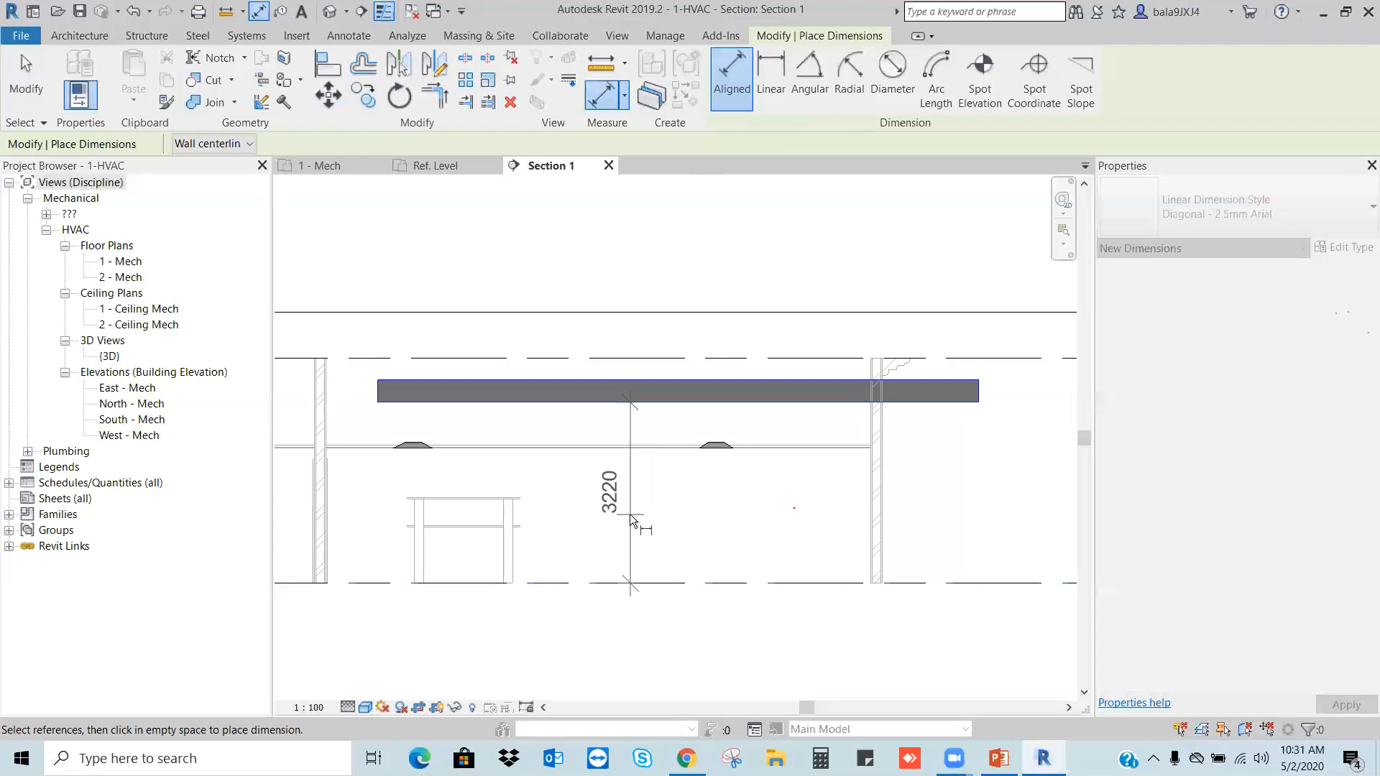
pyautogui.scroll(2, 630, 514)
pyautogui.press('Escape')
pyautogui.press('Escape')
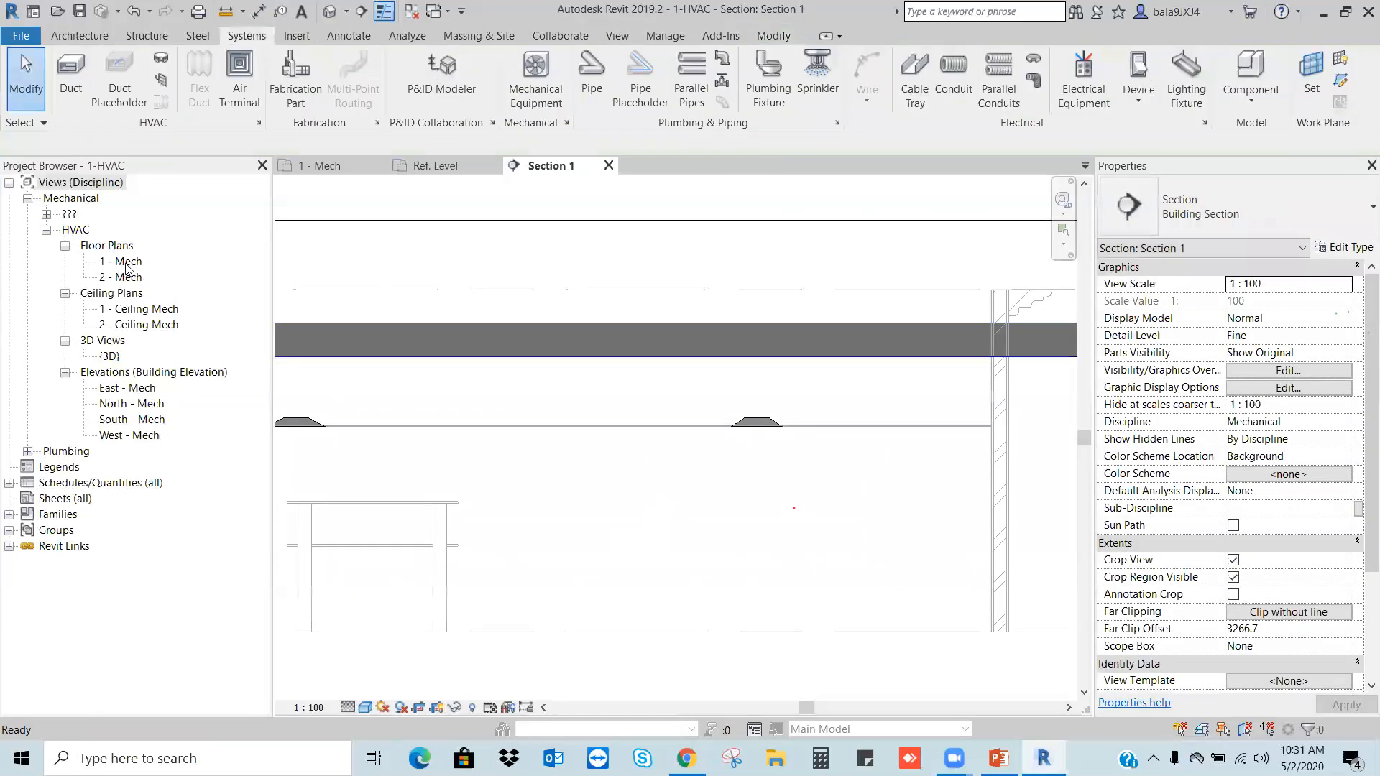
# Step: In the 1 - Mech floor plan, draw a section line crossing the main duct vertically between the diffuser columns
pyautogui.doubleClick(127, 263)
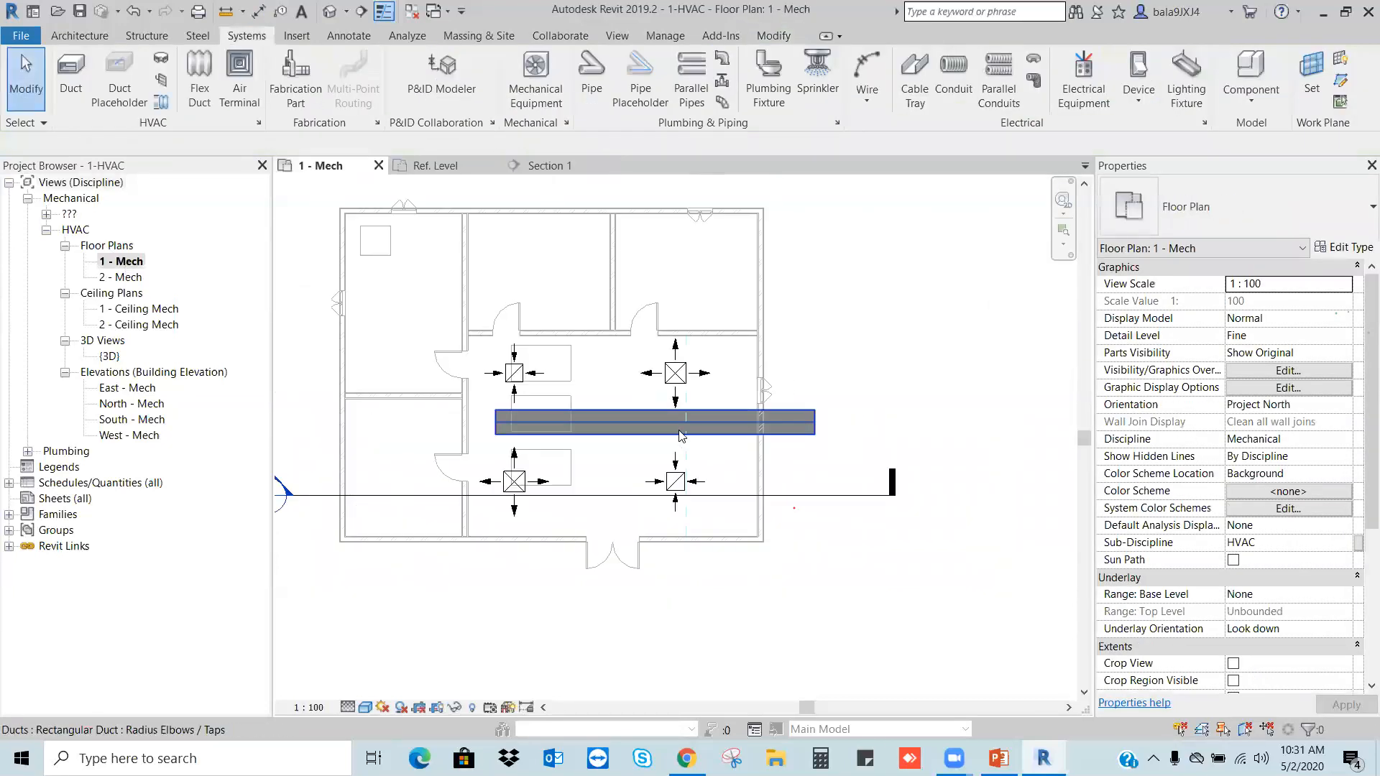
pyautogui.scroll(2, 680, 436)
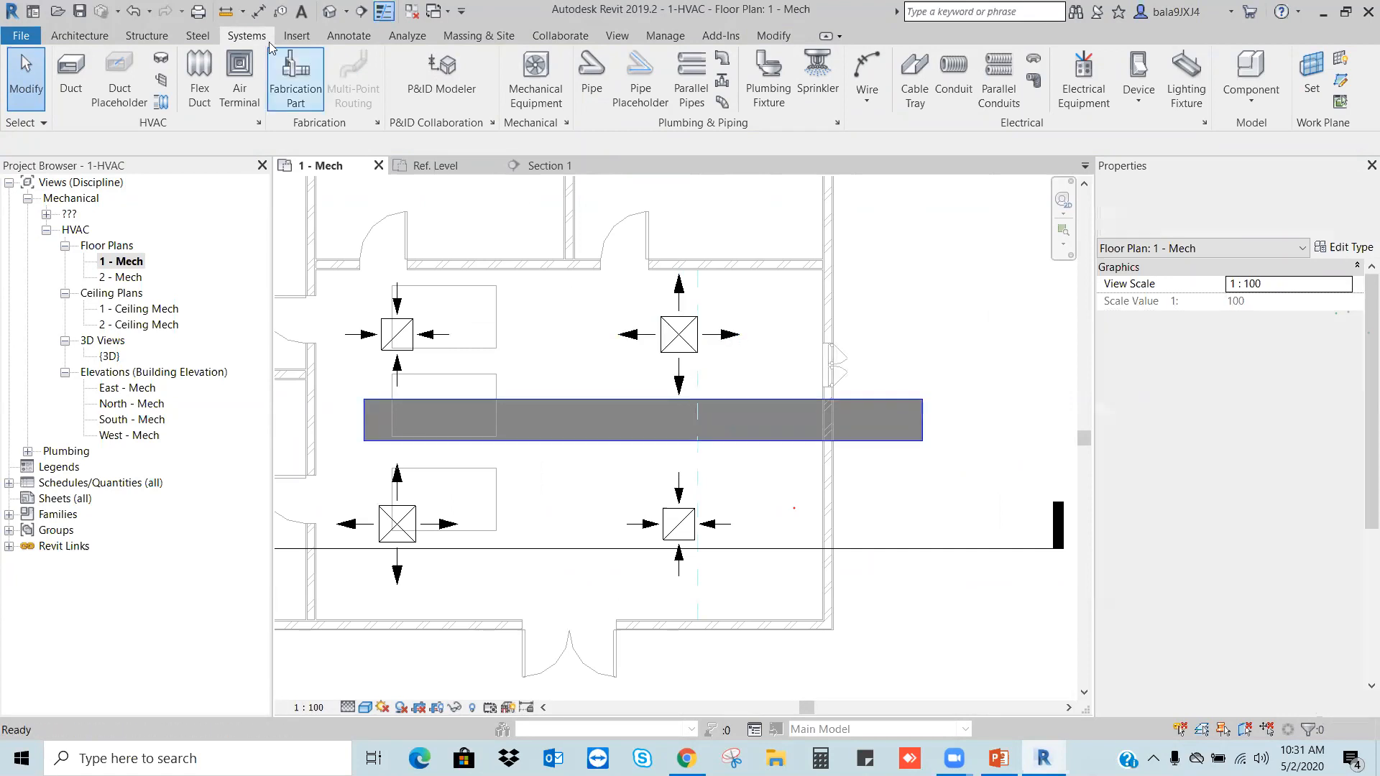
pyautogui.click(361, 11)
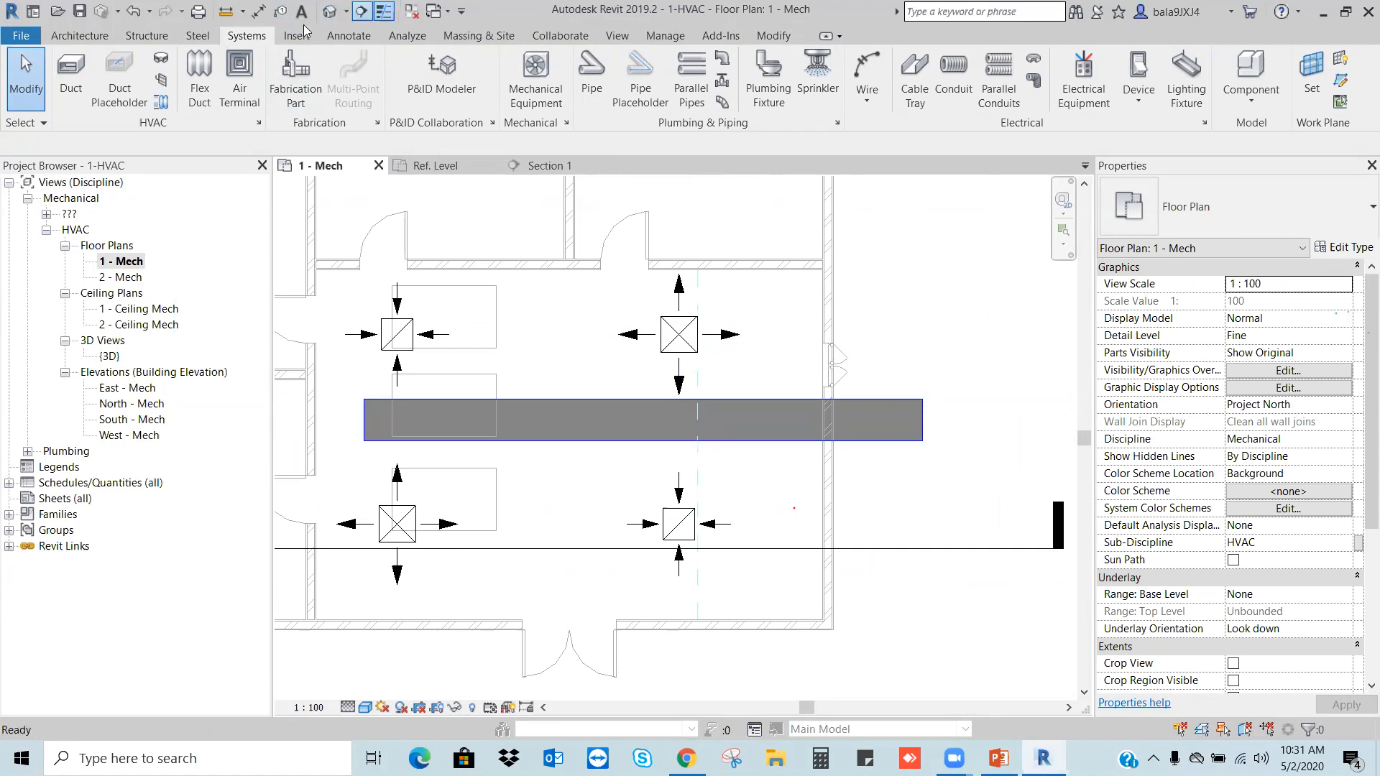
pyautogui.click(611, 238)
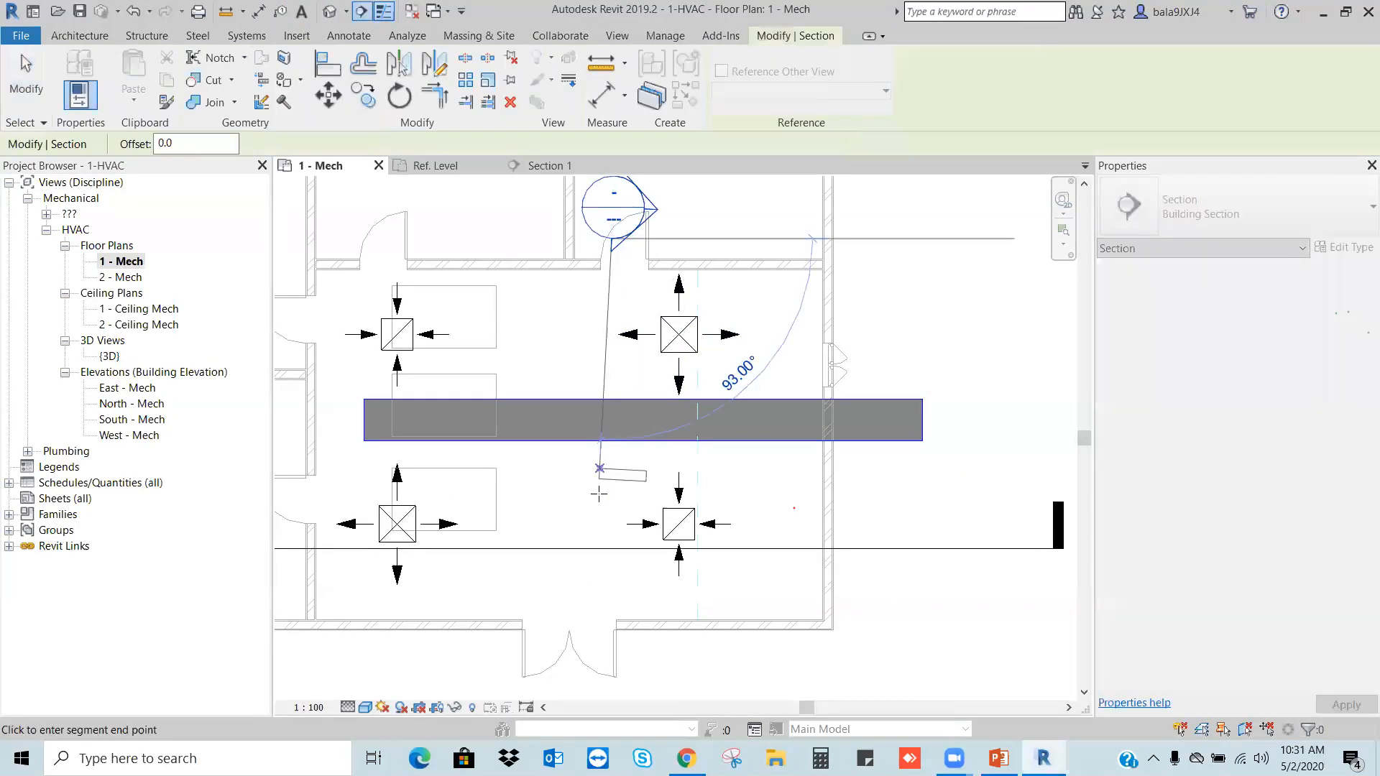
pyautogui.click(604, 586)
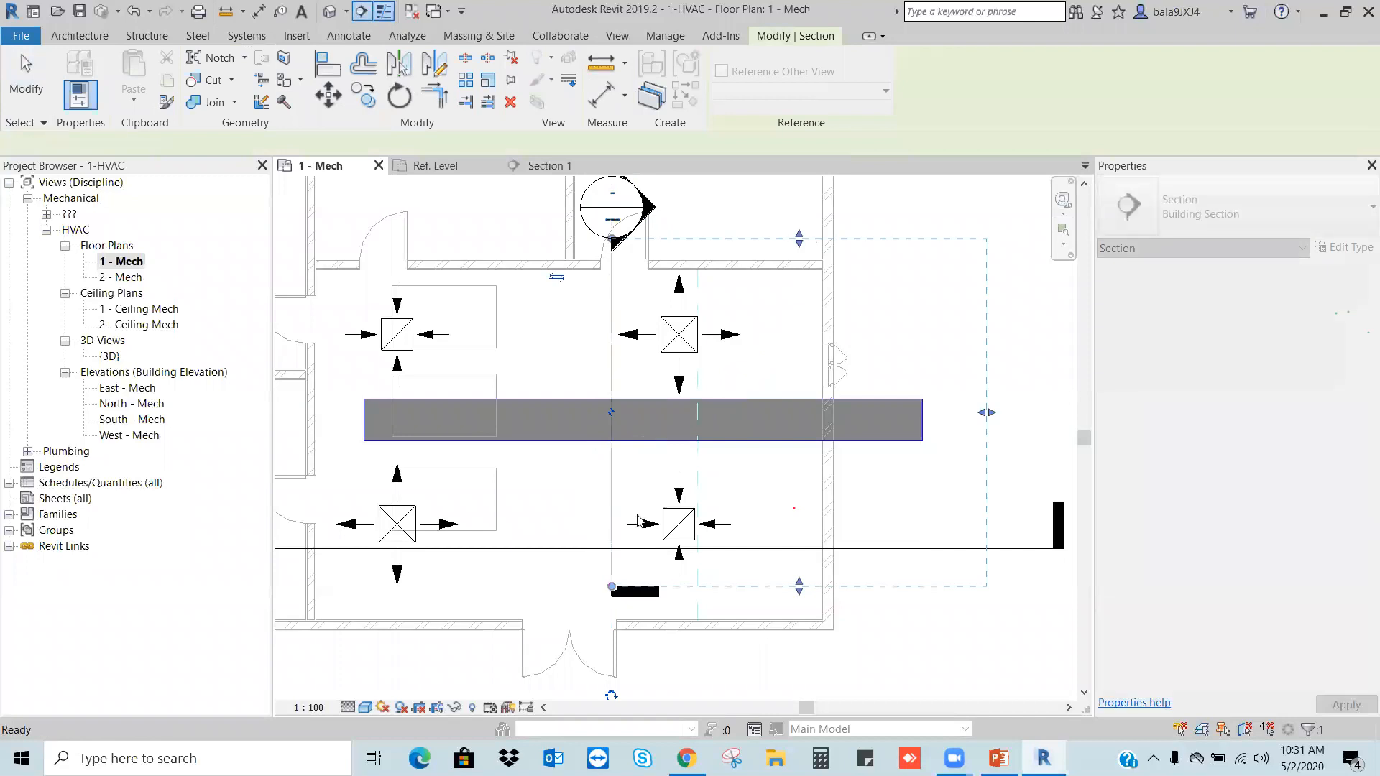
# Step: Shorten the new section's far clip depth to about 5230 mm and open its section view
pyautogui.scroll(-2, 597, 536)
pyautogui.moveTo(848, 454); pyautogui.dragTo(786, 453)
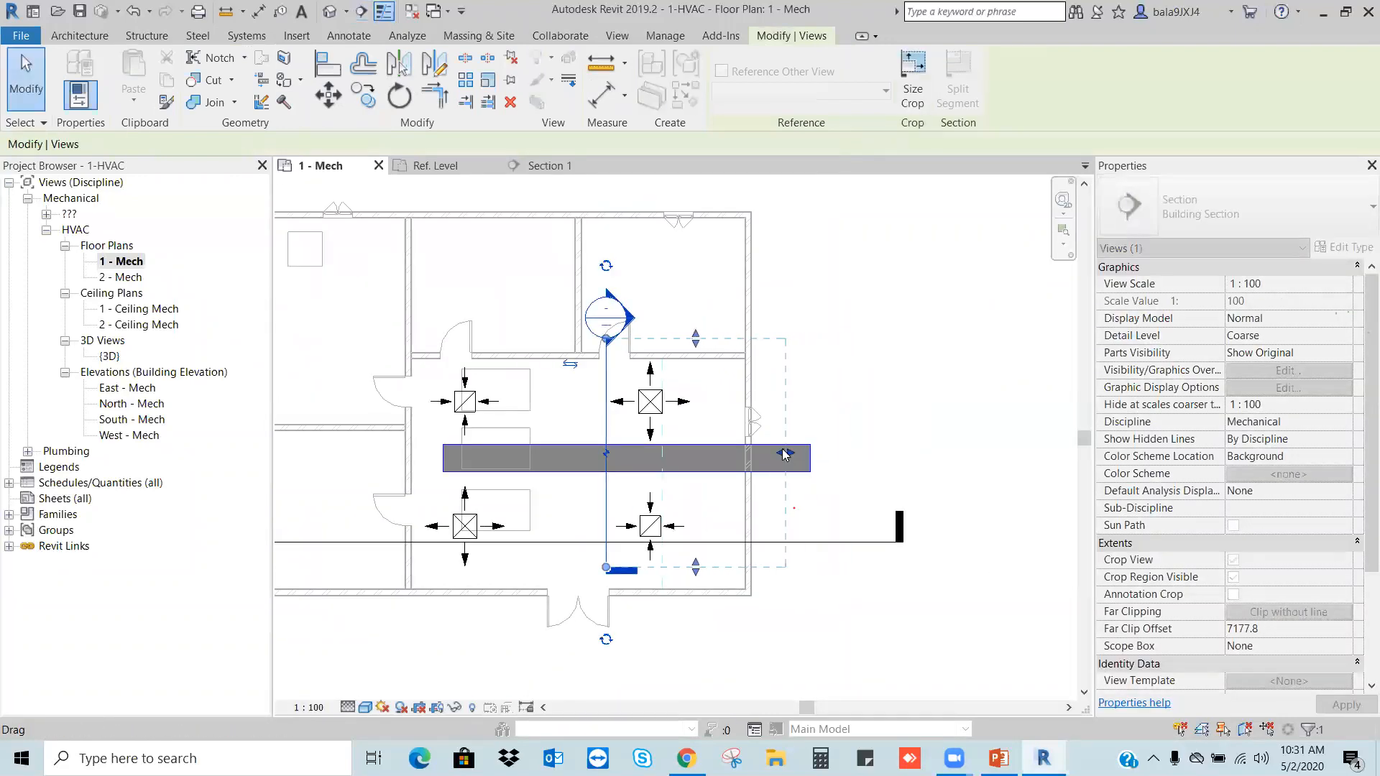
pyautogui.rightClick(609, 377)
pyautogui.click(657, 424)
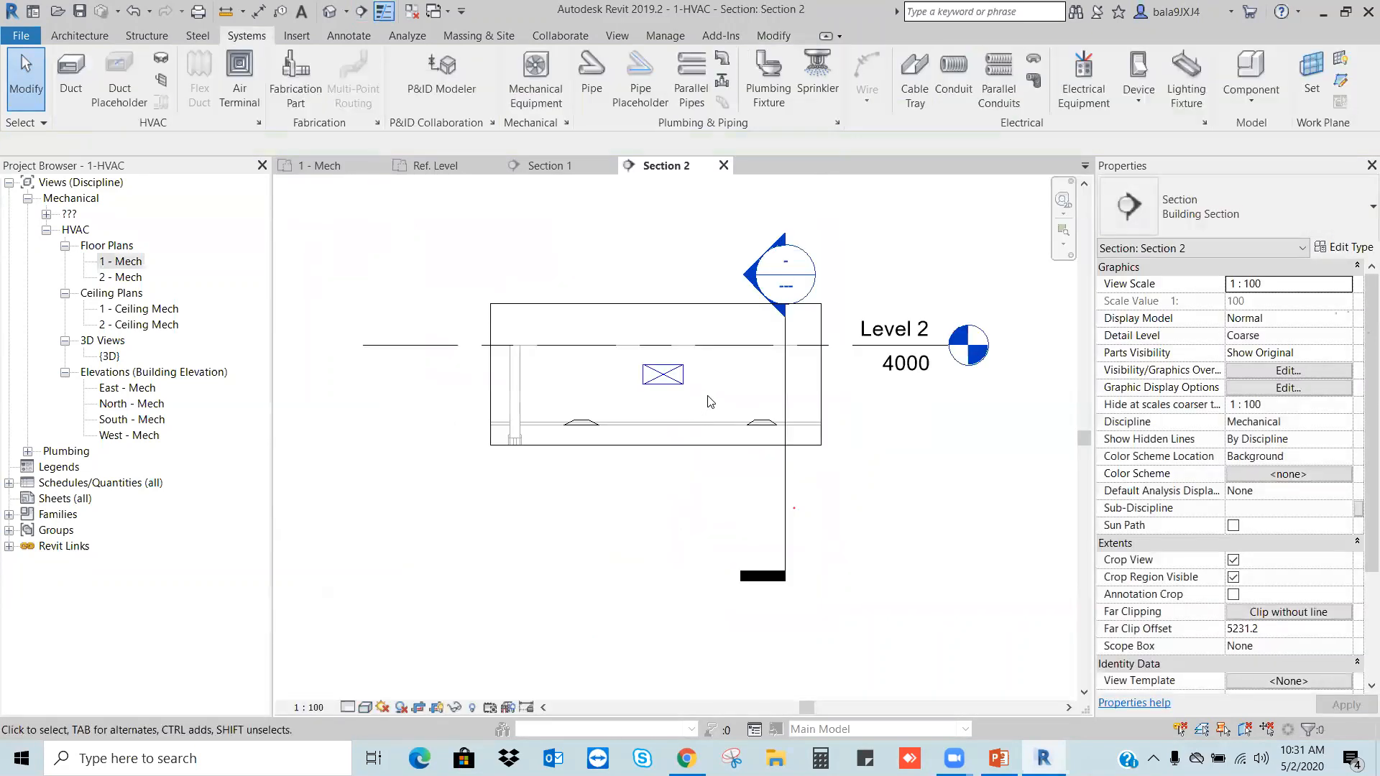
pyautogui.scroll(2, 563, 465)
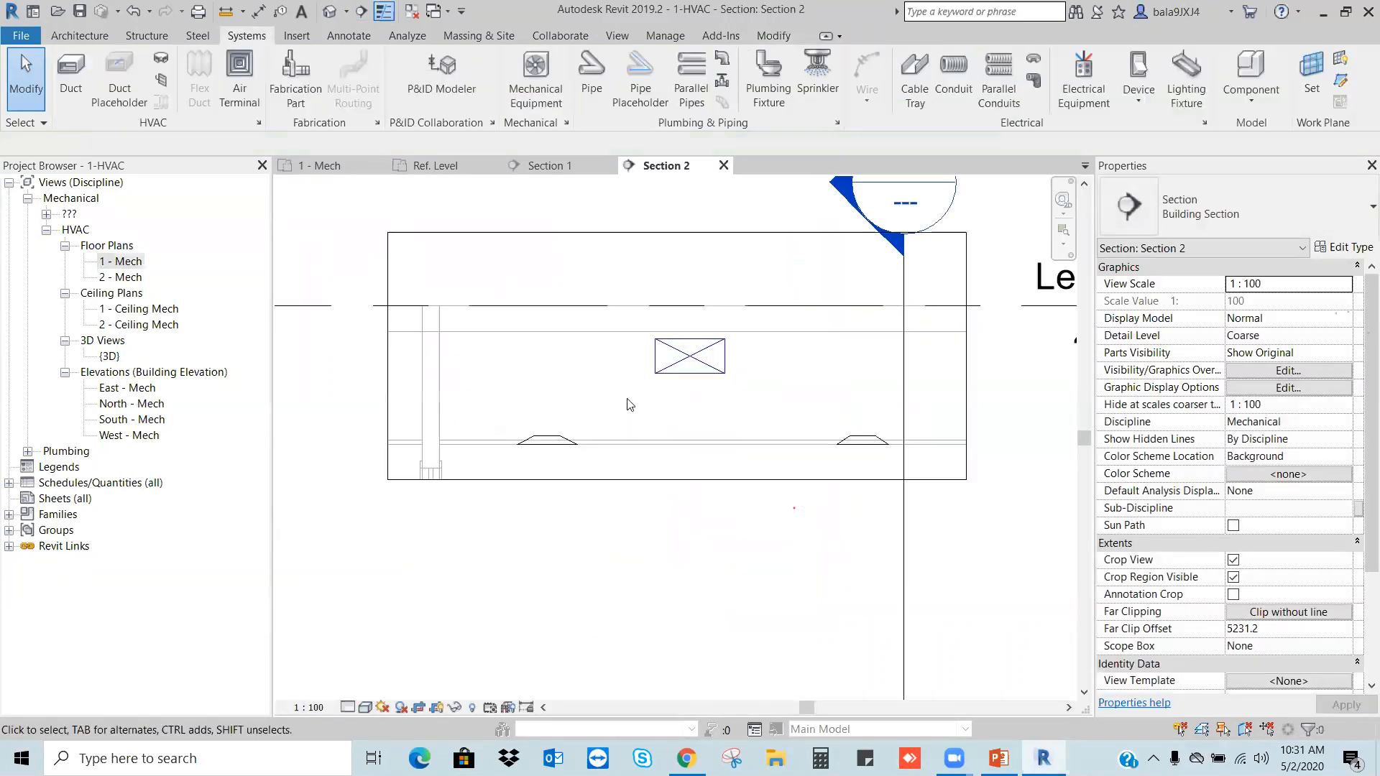
# Step: Draw a 300 x 300 duct from the supply diffuser up to the main duct's centreline height and across, stopping just short of the main duct
pyautogui.click(548, 446)
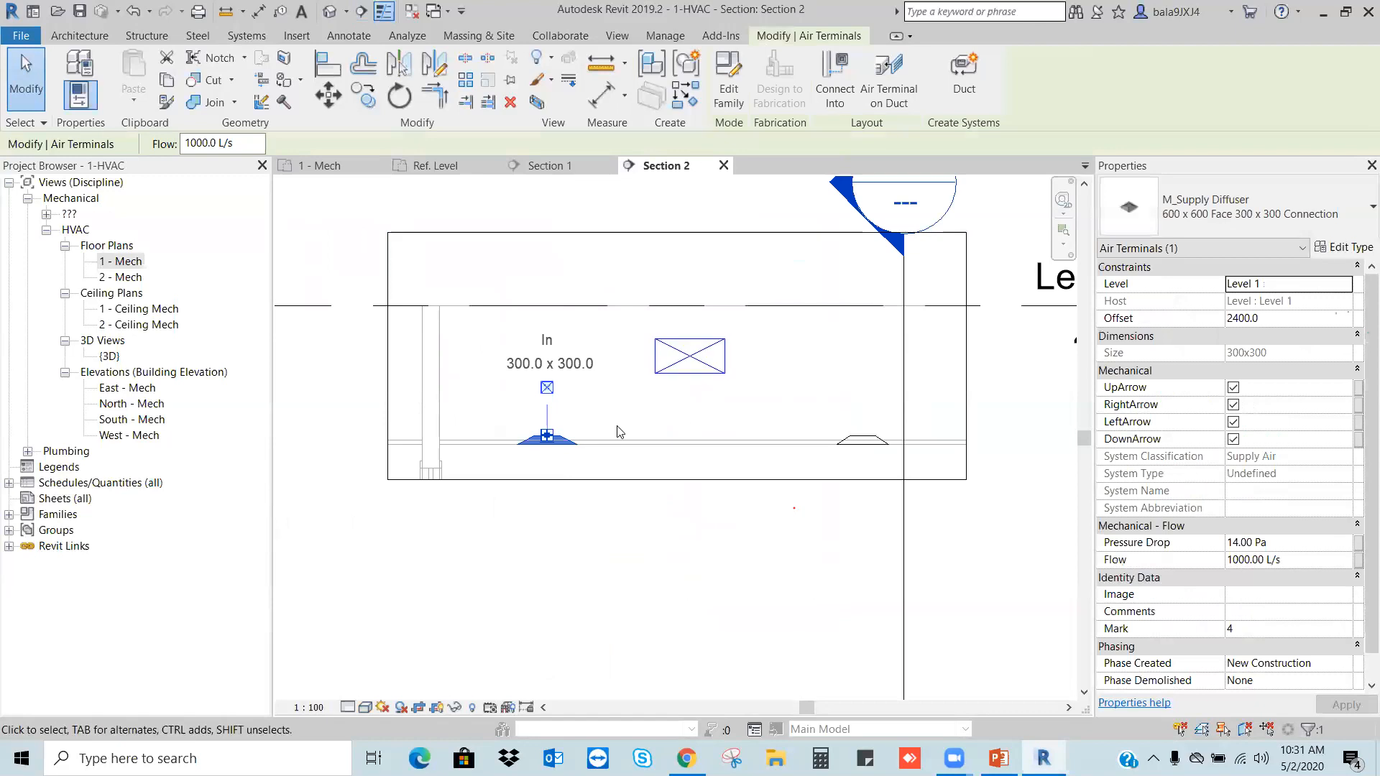
pyautogui.click(547, 389)
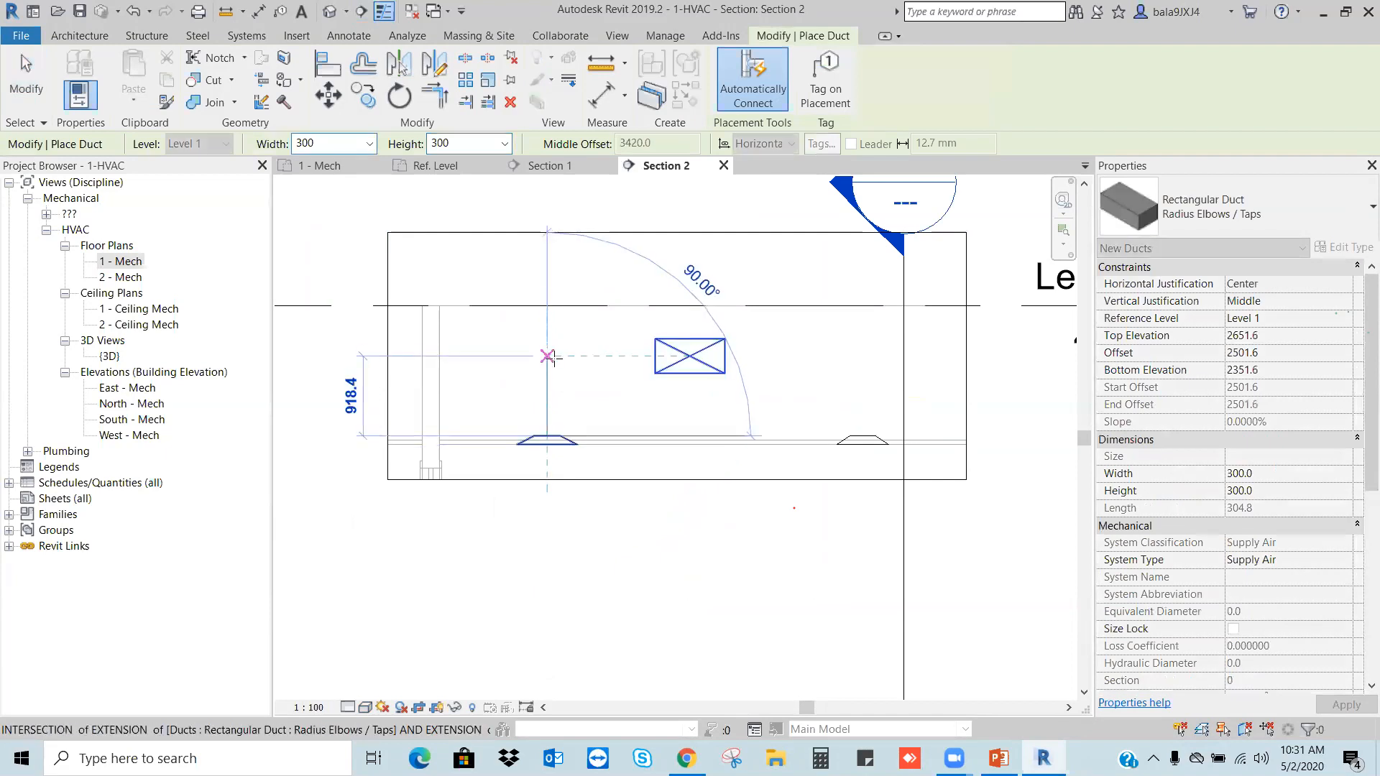
pyautogui.click(554, 360)
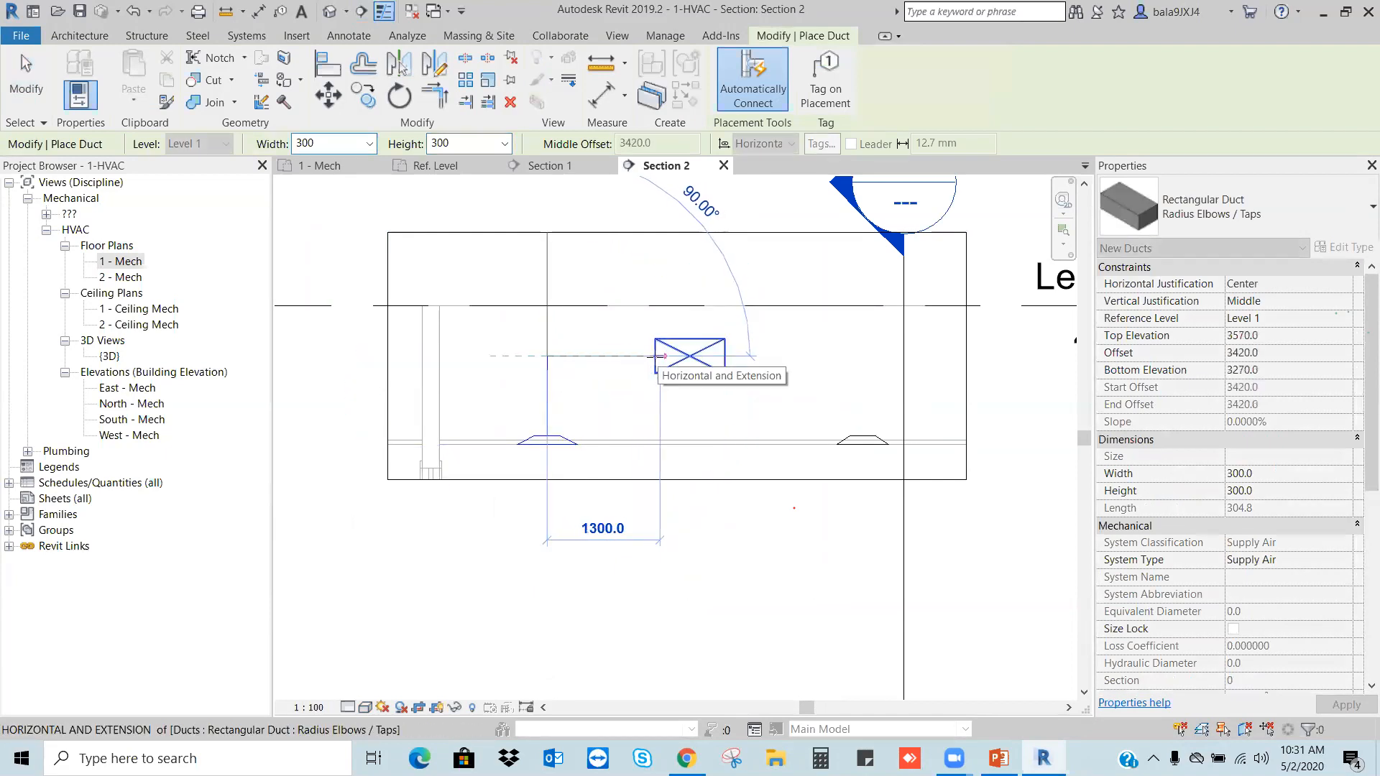
pyautogui.click(652, 357)
pyautogui.press('Escape')
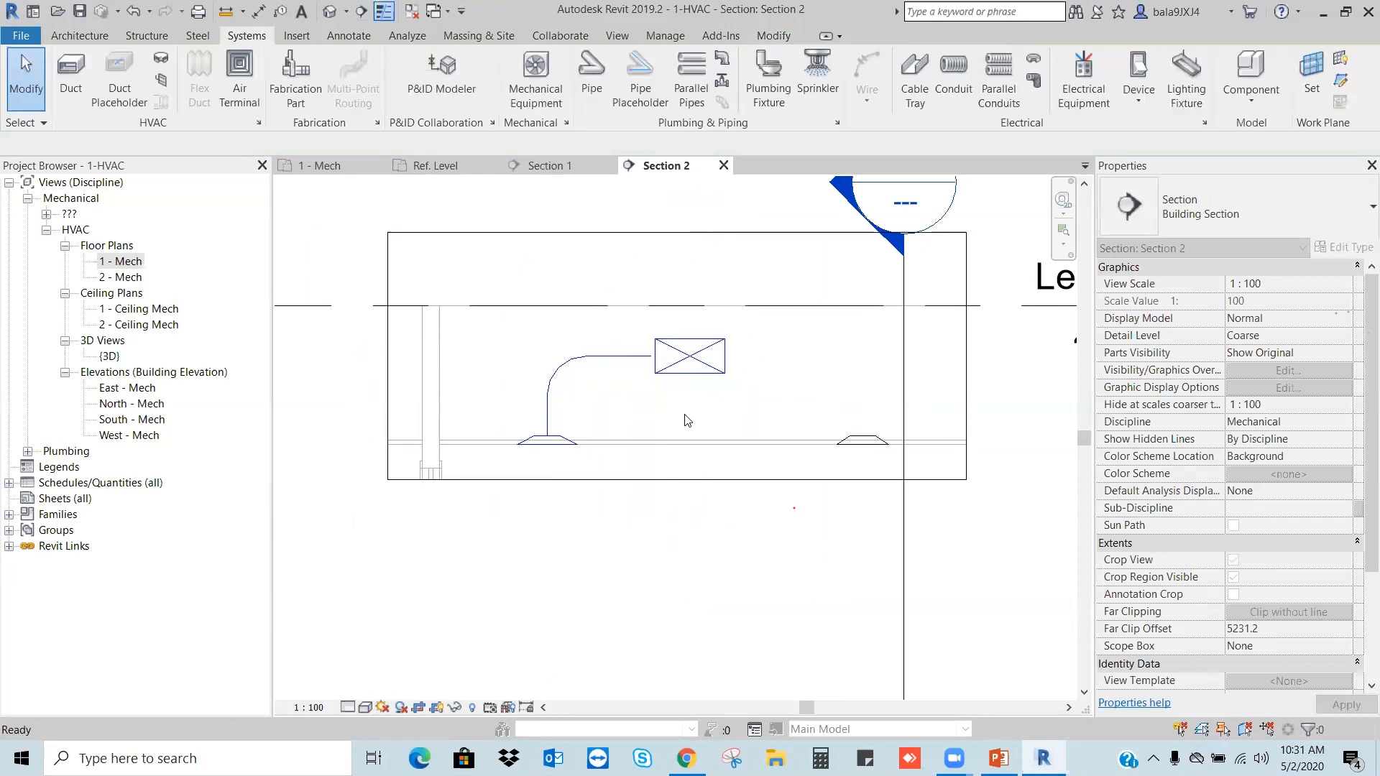
pyautogui.click(649, 357)
pyautogui.press('Escape')
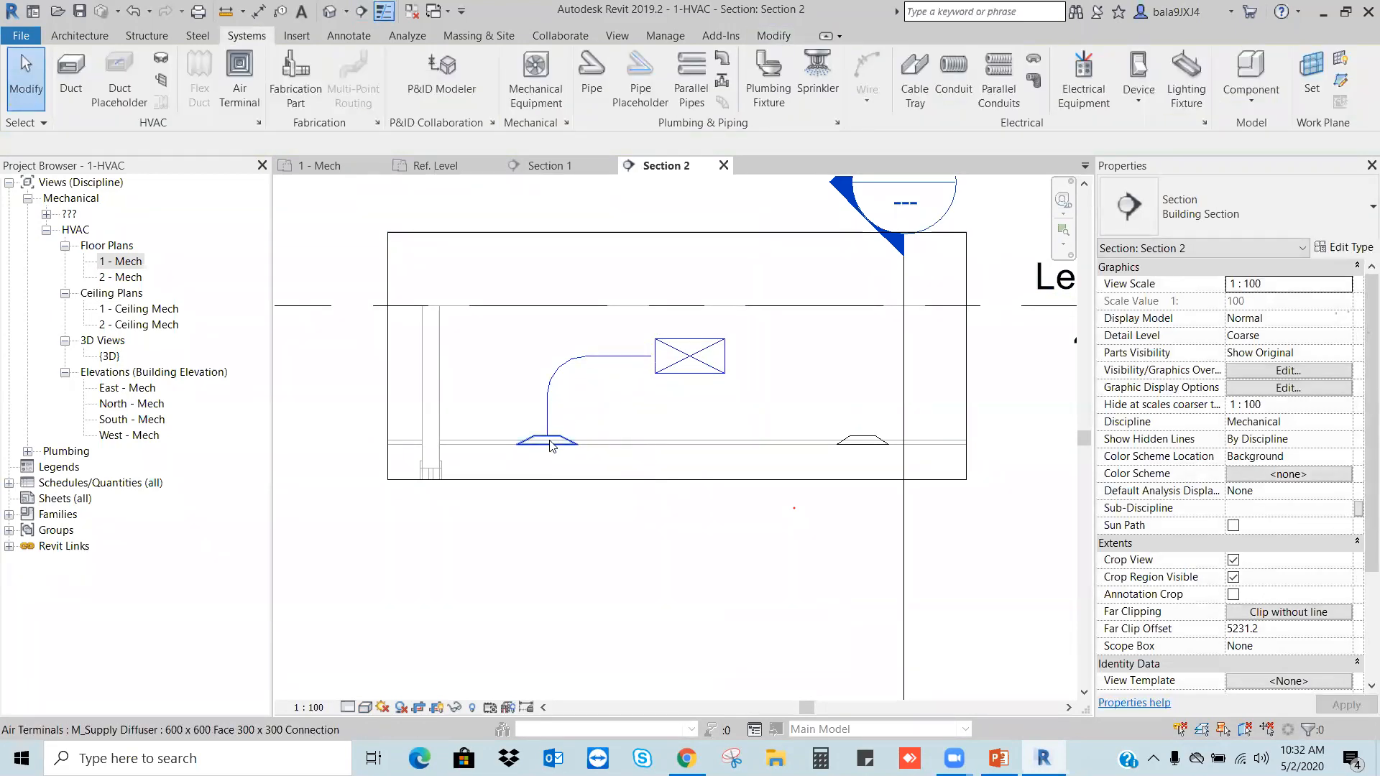
# Step: Set the section view's detail level to Fine
pyautogui.scroll(3, 584, 416)
pyautogui.moveTo(583, 419); pyautogui.dragTo(642, 430, button='middle')
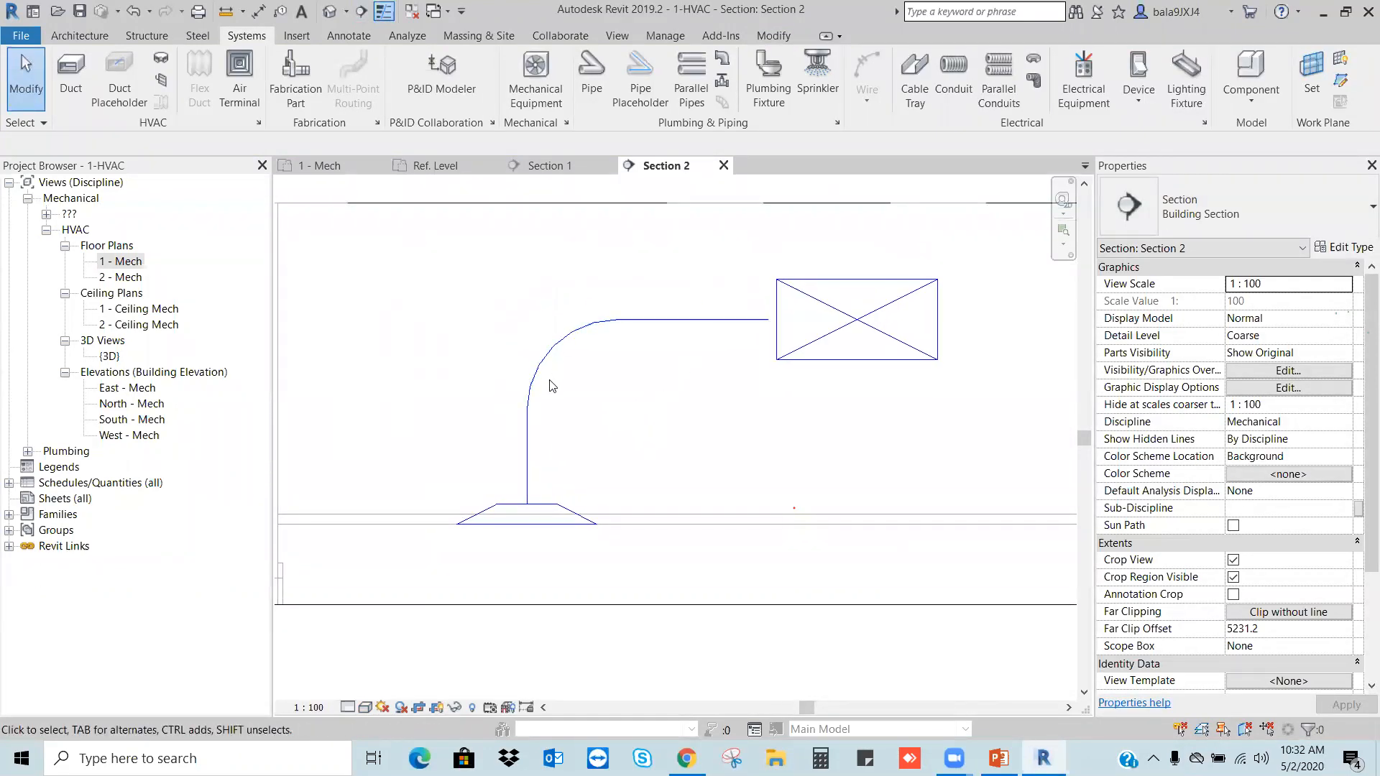
pyautogui.scroll(-1, 555, 383)
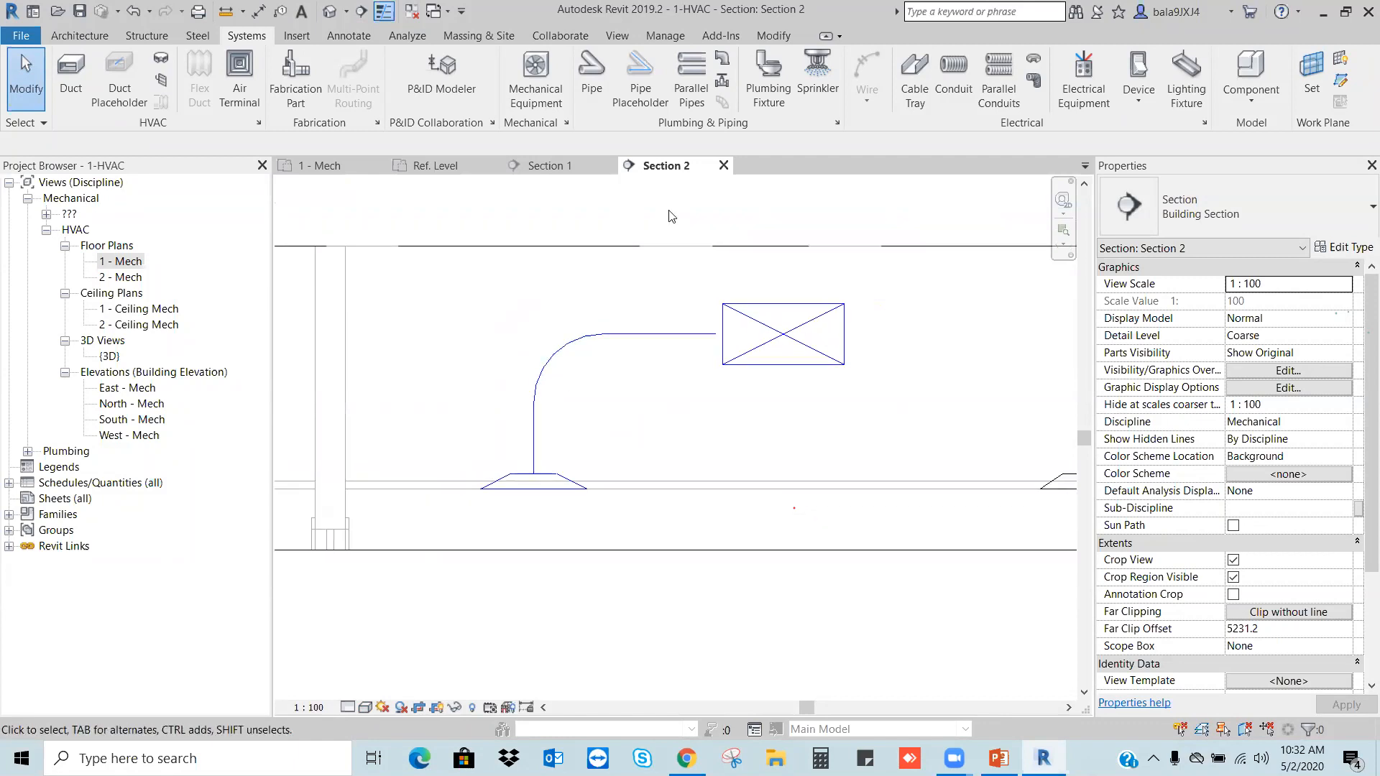
pyautogui.click(347, 708)
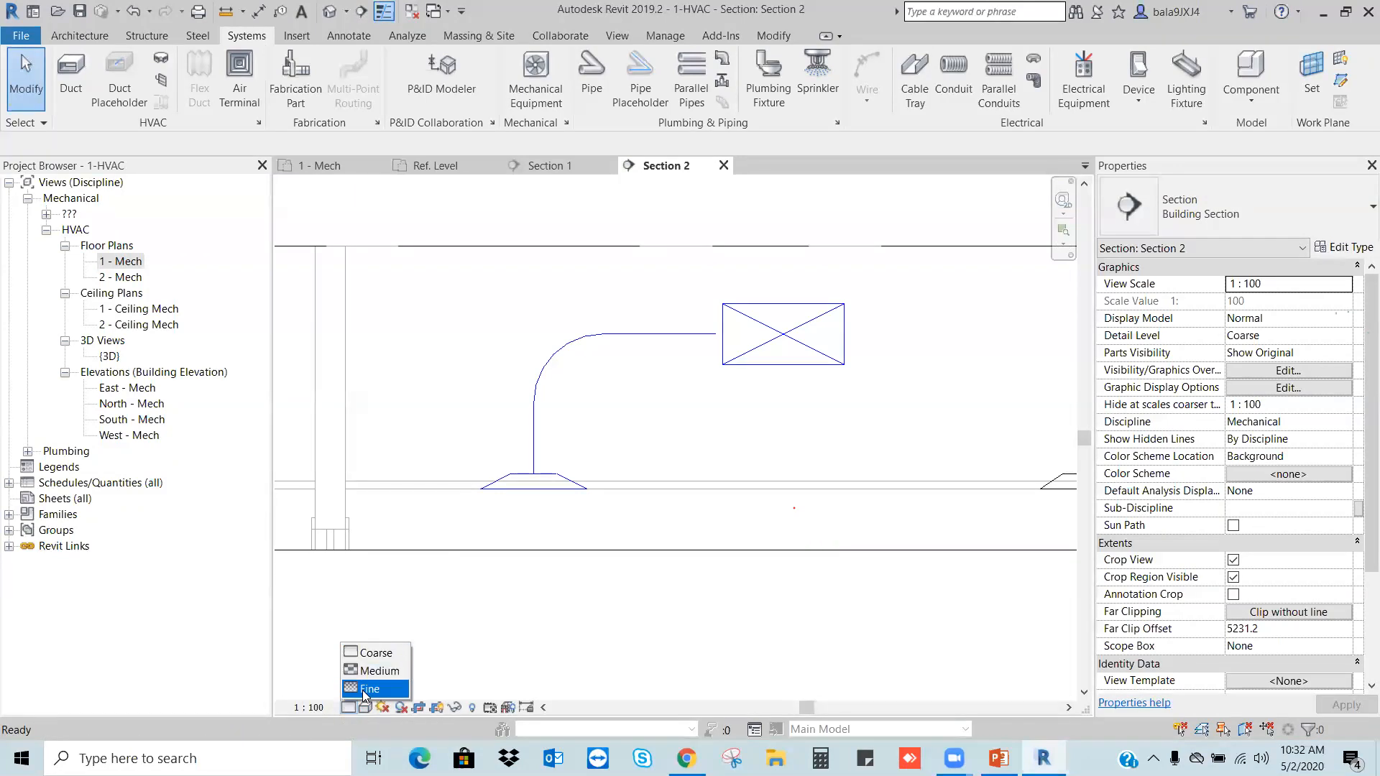
pyautogui.click(365, 691)
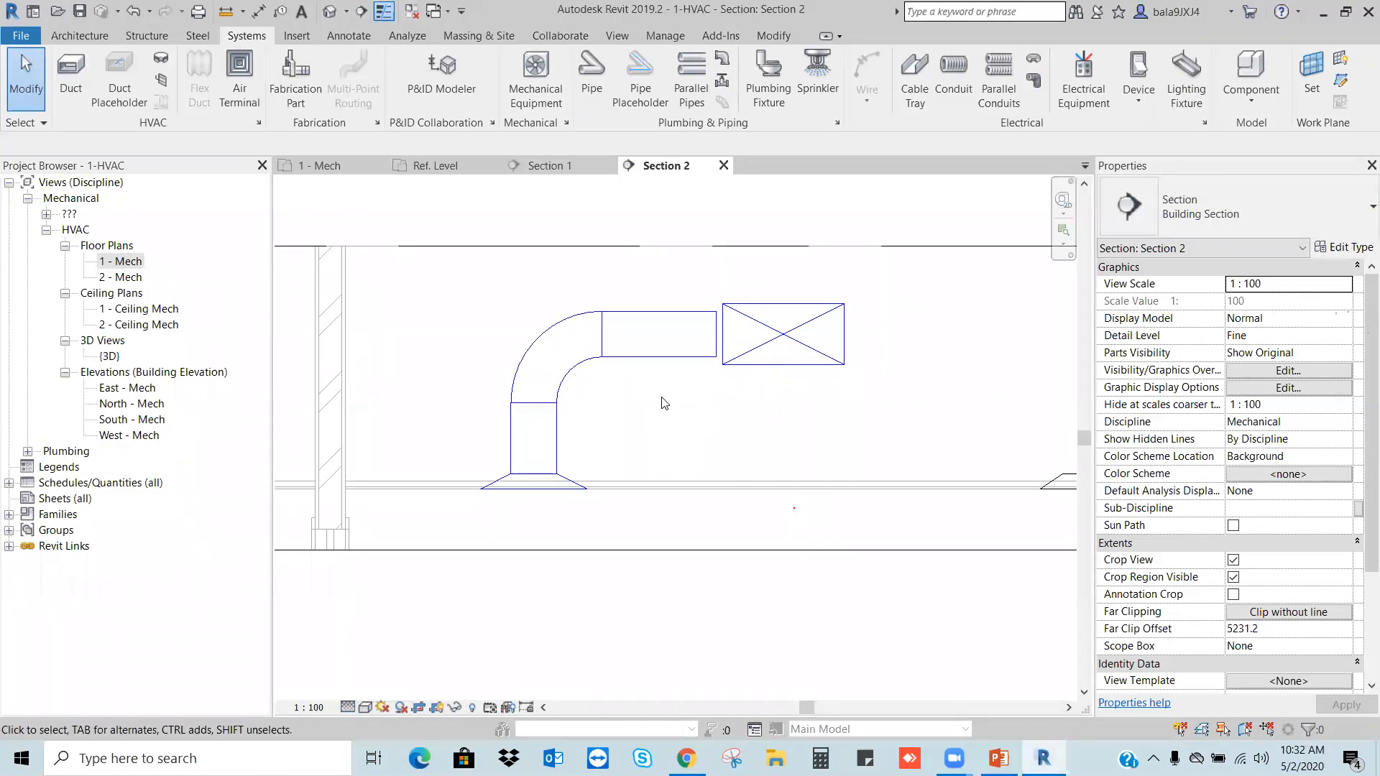
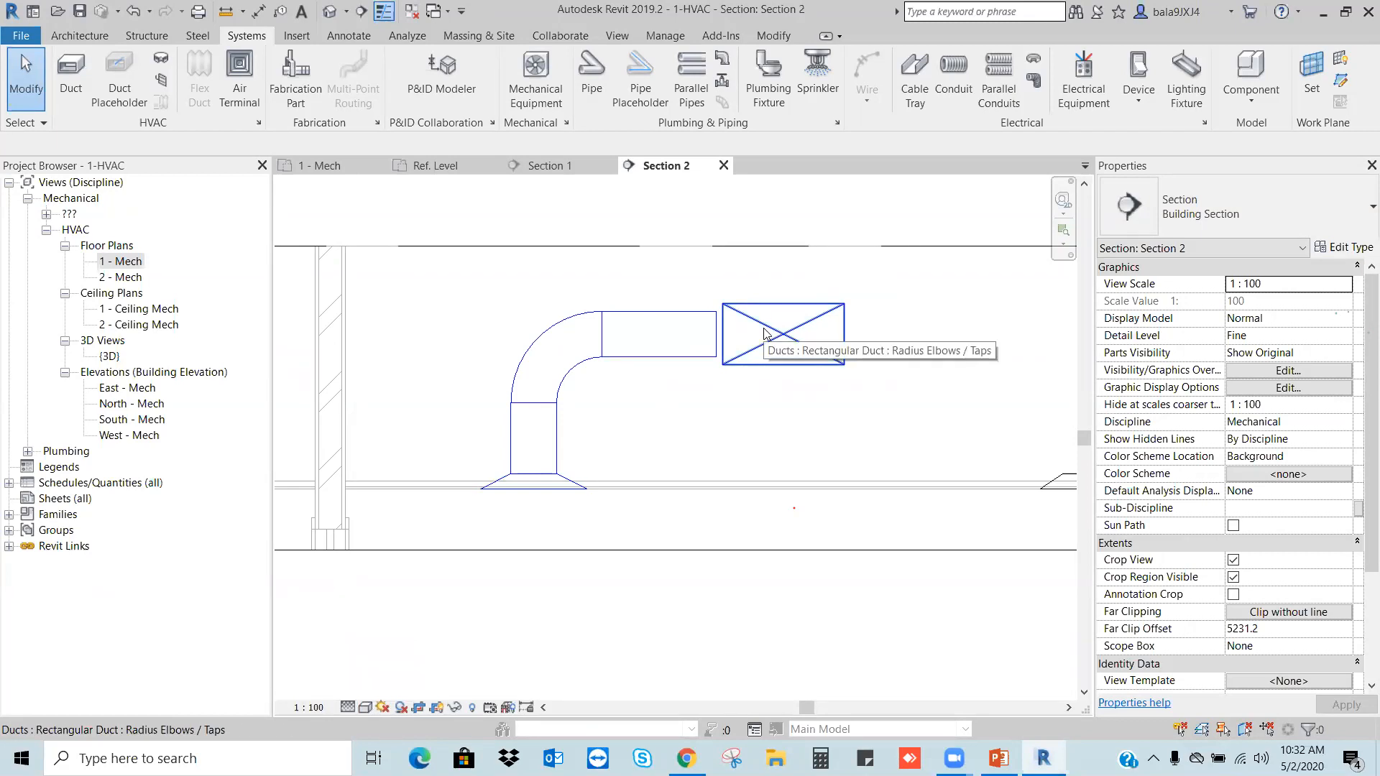
# Step: In the 1 - Mech floor plan, extend the 300 x 300 branch duct to the main duct's near edge with Trim/Extend Single Element
pyautogui.click(698, 319)
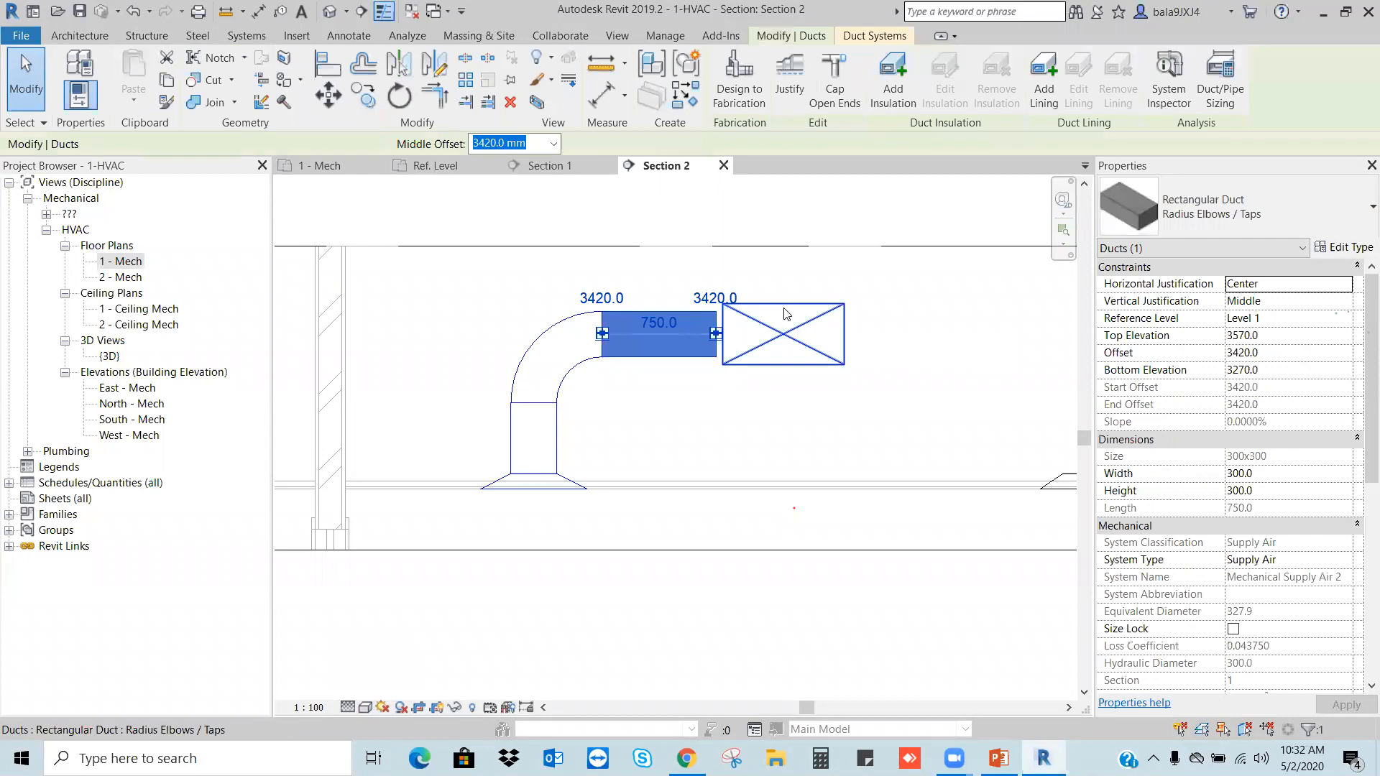
pyautogui.click(779, 430)
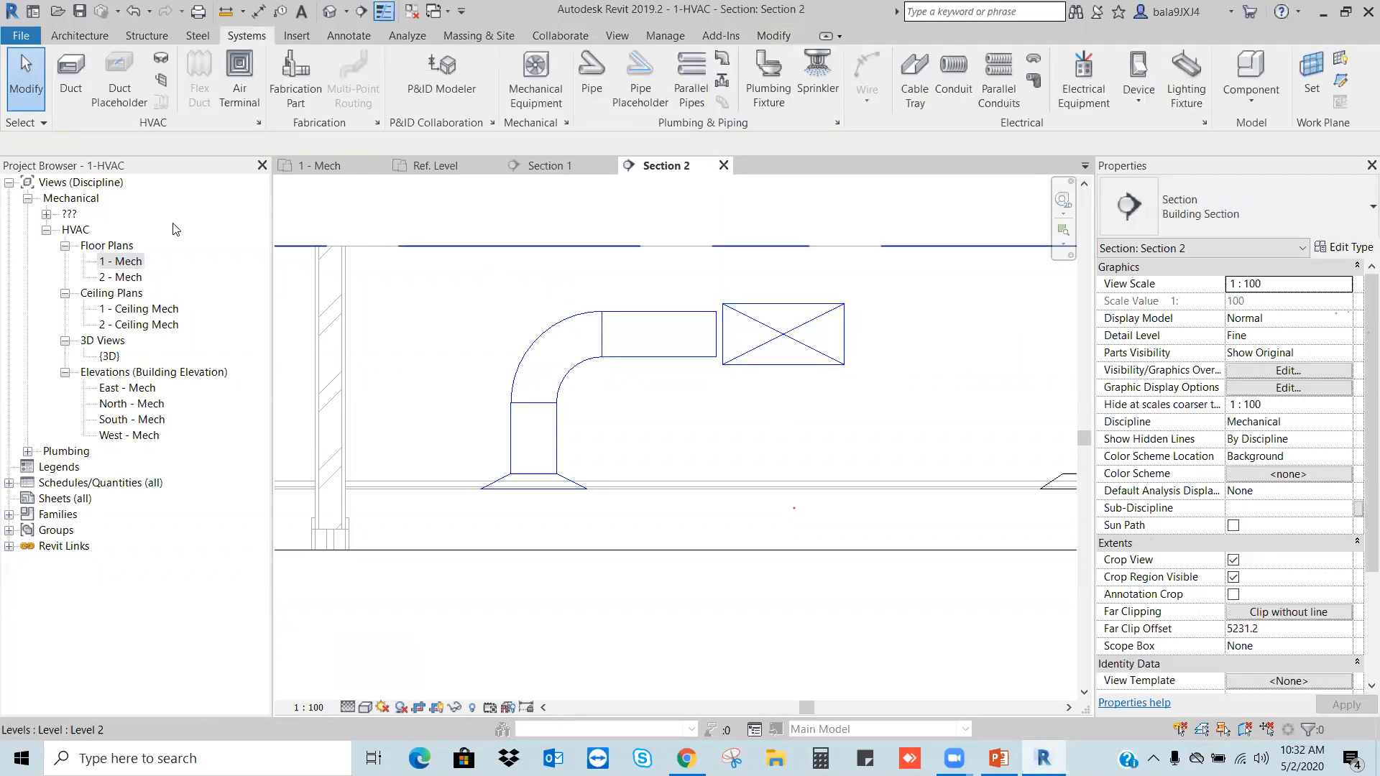
pyautogui.doubleClick(128, 261)
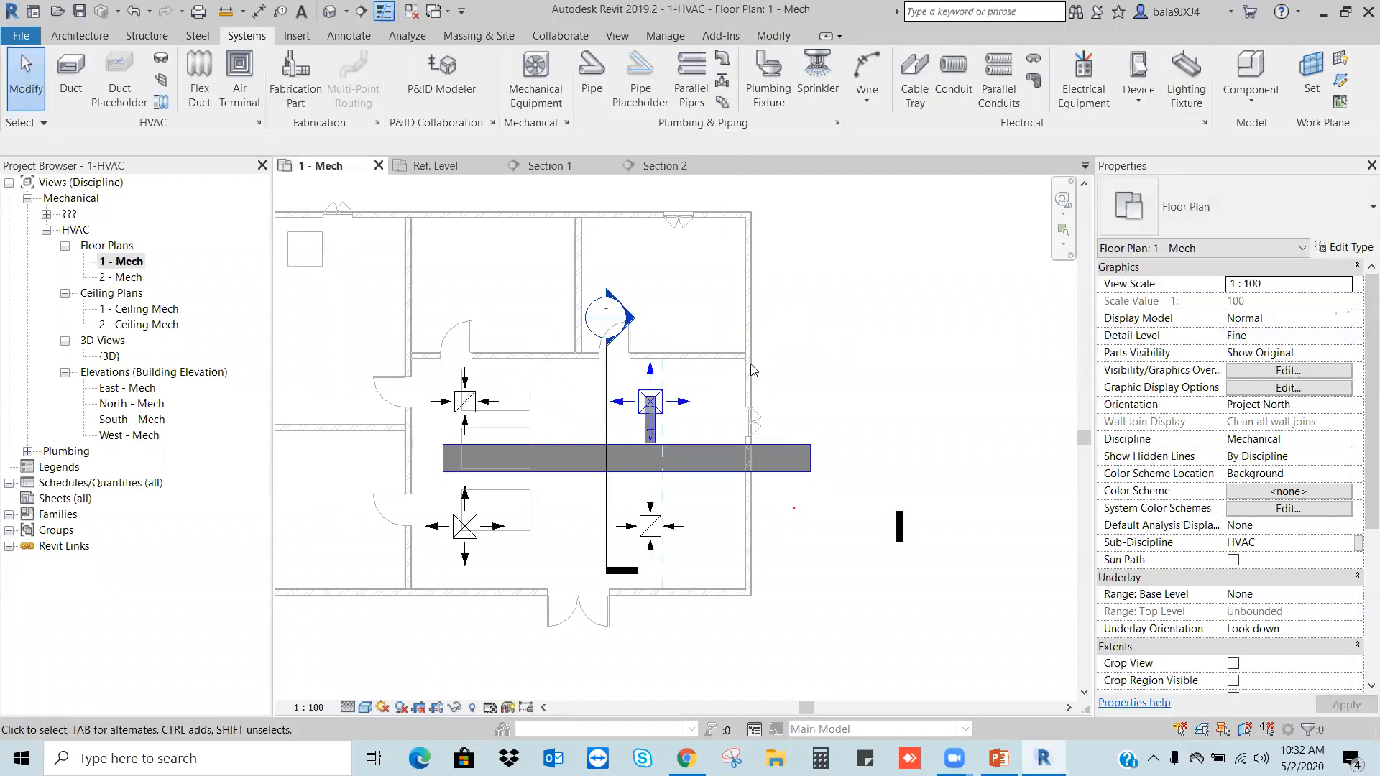
pyautogui.scroll(5, 711, 389)
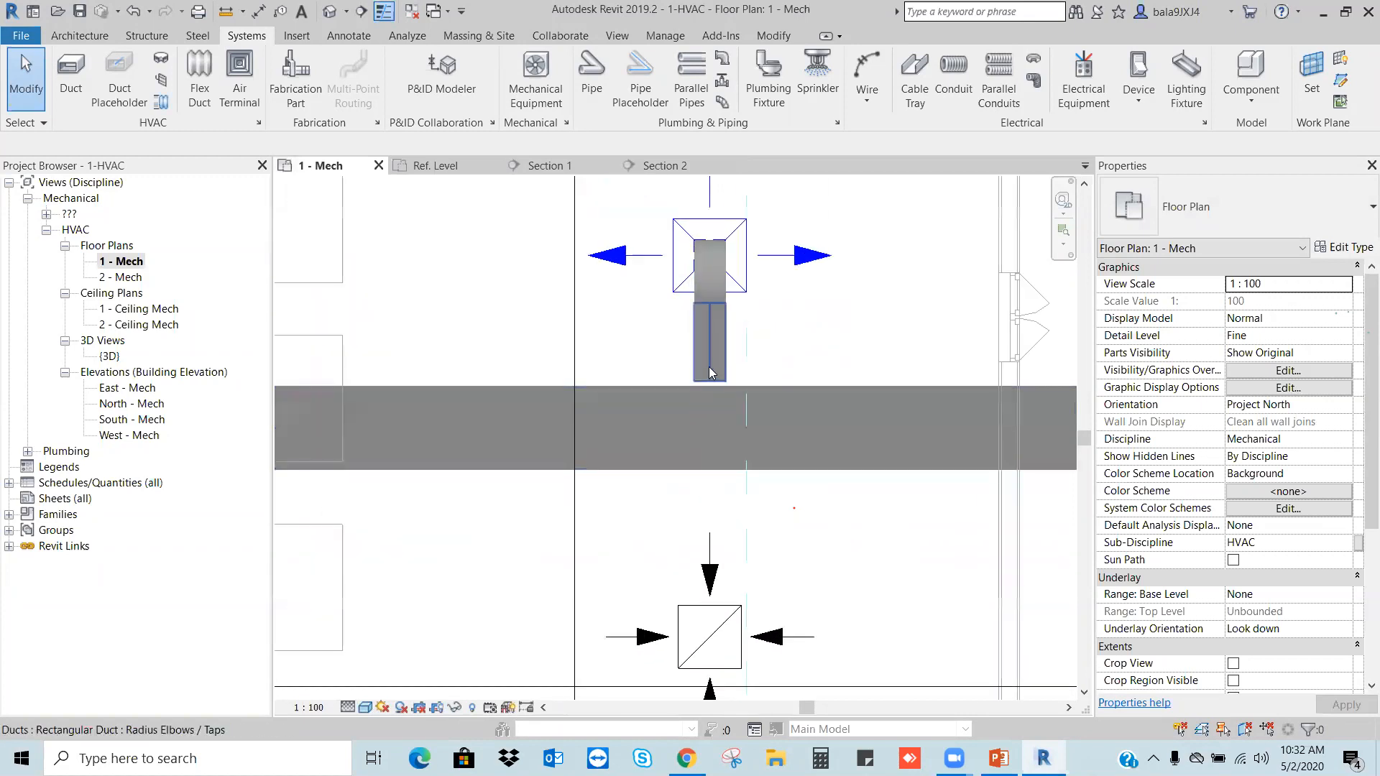
pyautogui.scroll(2, 719, 401)
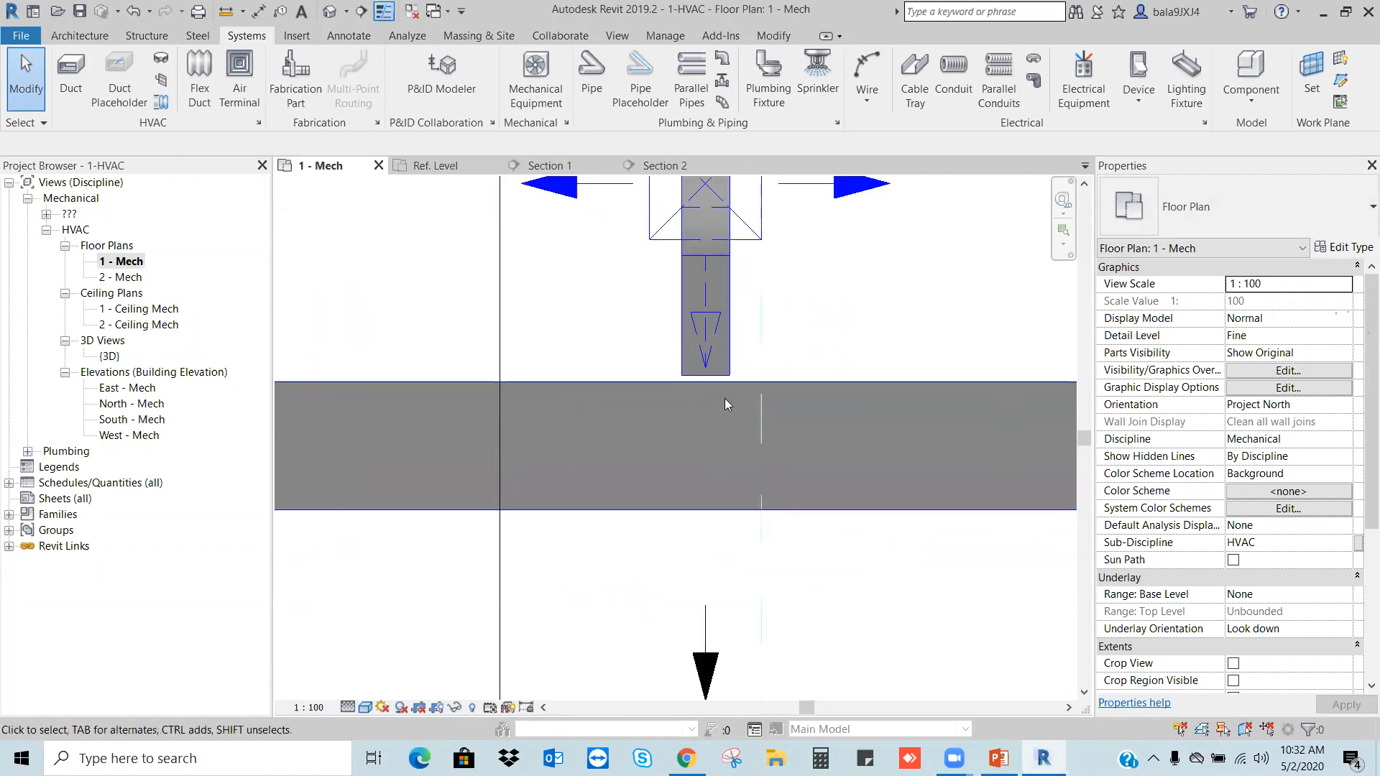
pyautogui.click(774, 37)
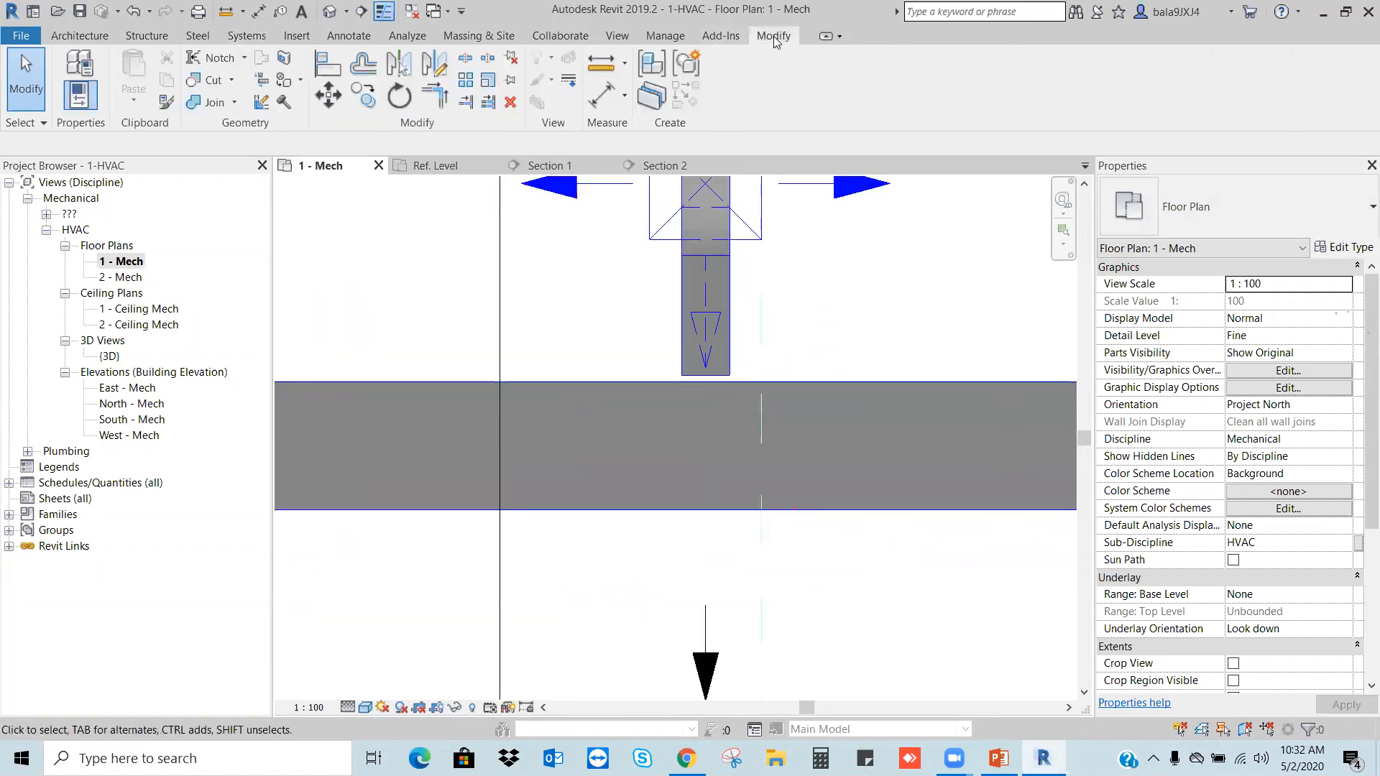
pyautogui.click(469, 105)
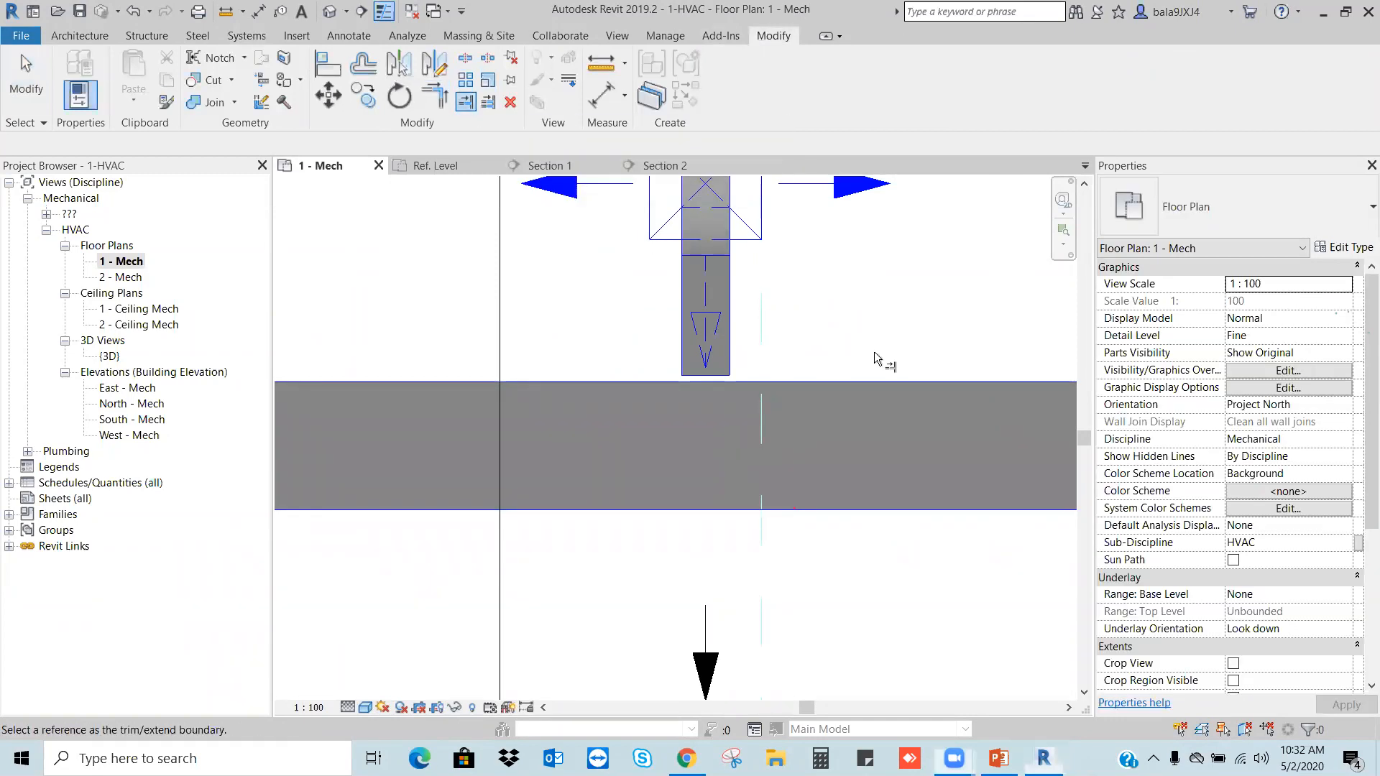
pyautogui.click(828, 377)
pyautogui.click(725, 348)
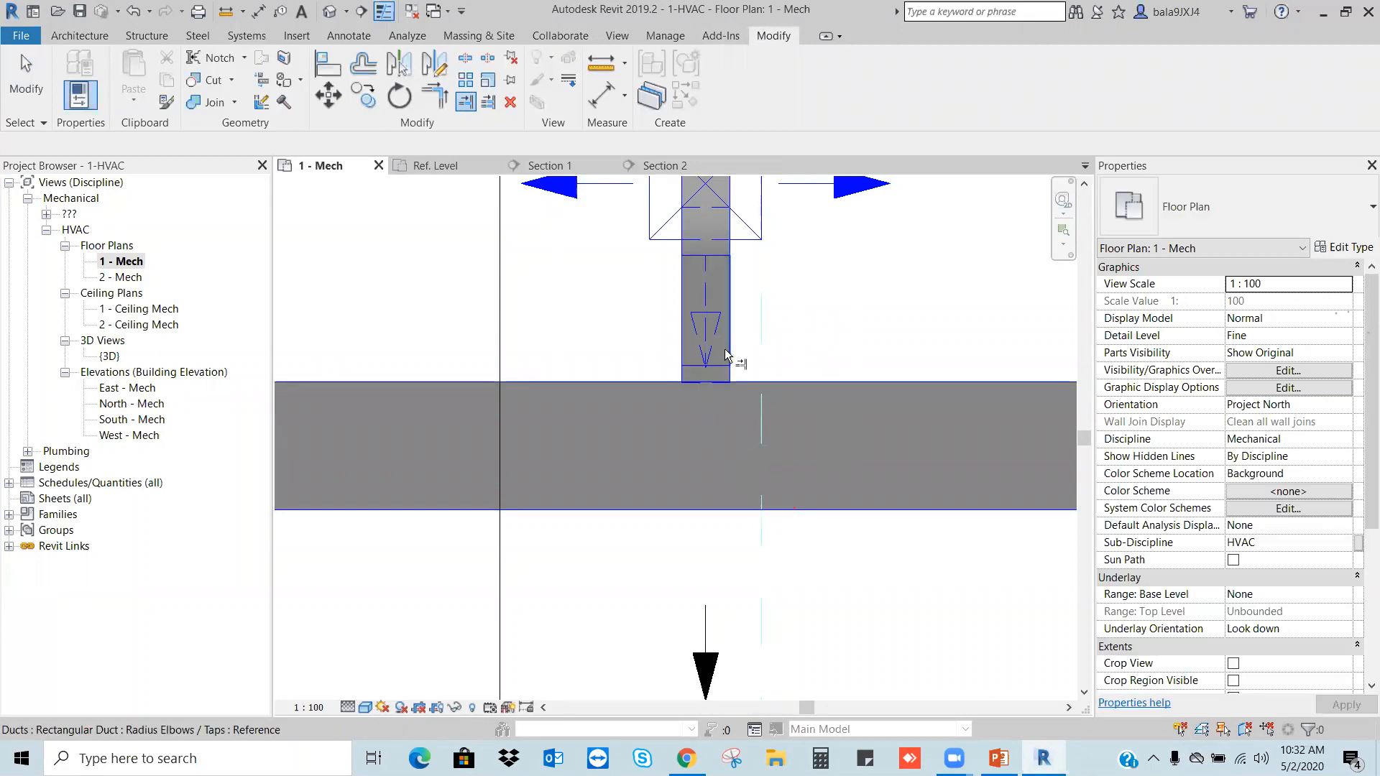
pyautogui.press('Escape')
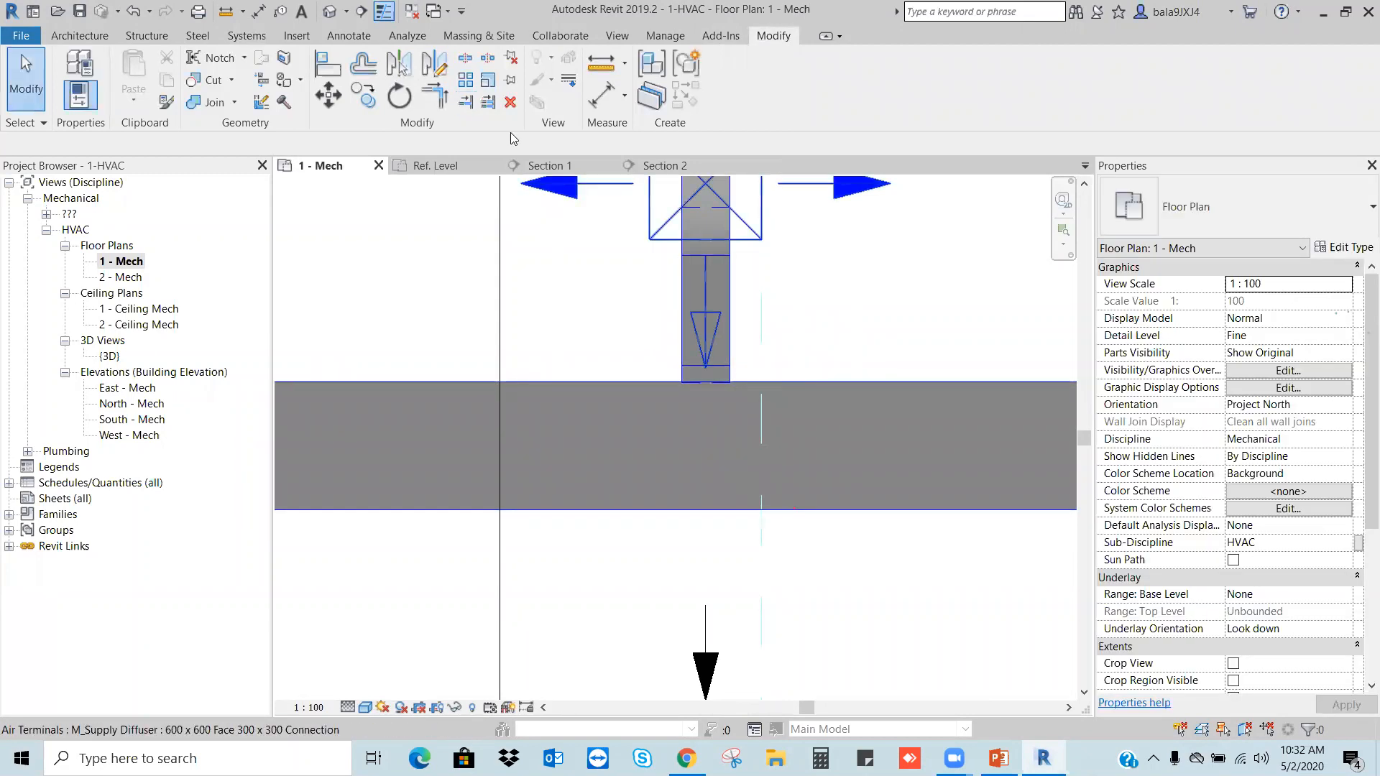
# Step: Open the default 3D view and turn off its section box to show the ductwork in the building
pyautogui.scroll(-3, 633, 237)
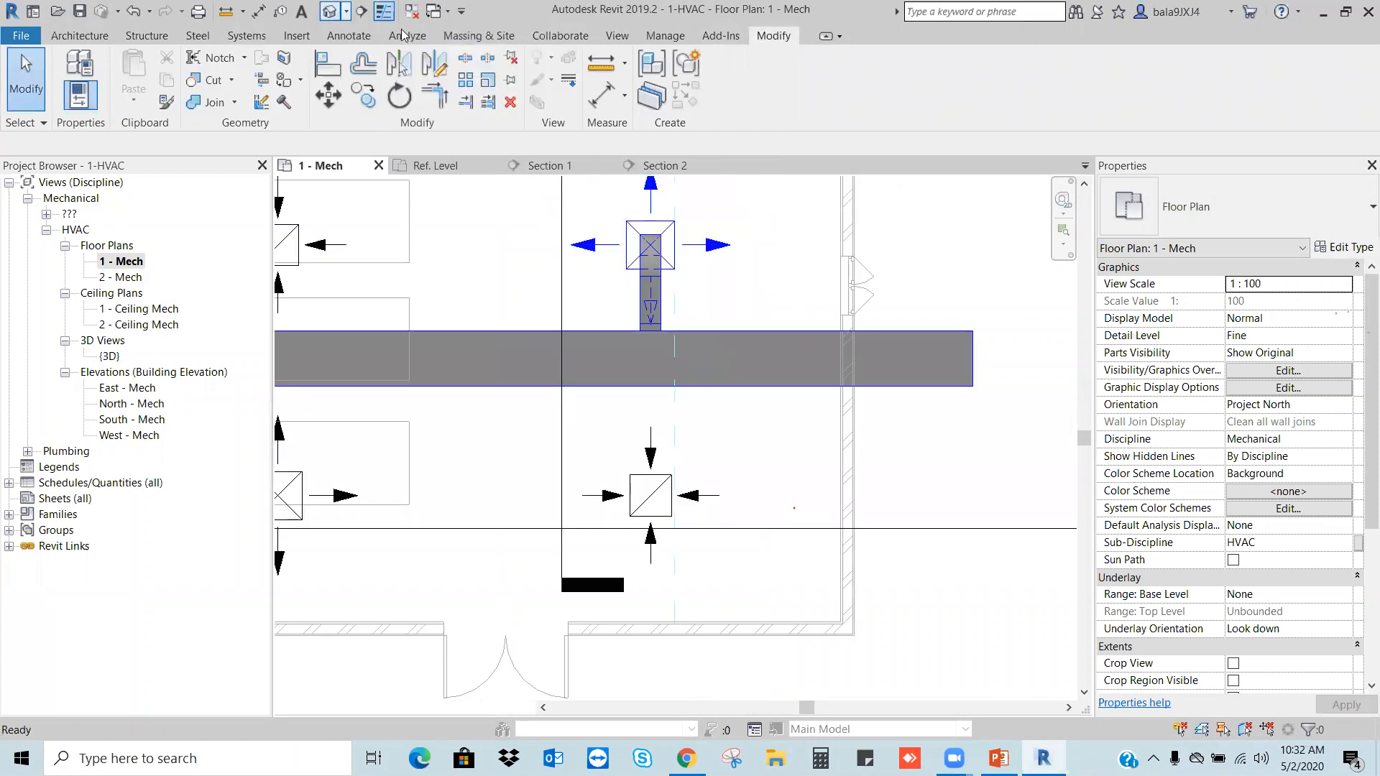
pyautogui.click(330, 12)
pyautogui.click(1234, 595)
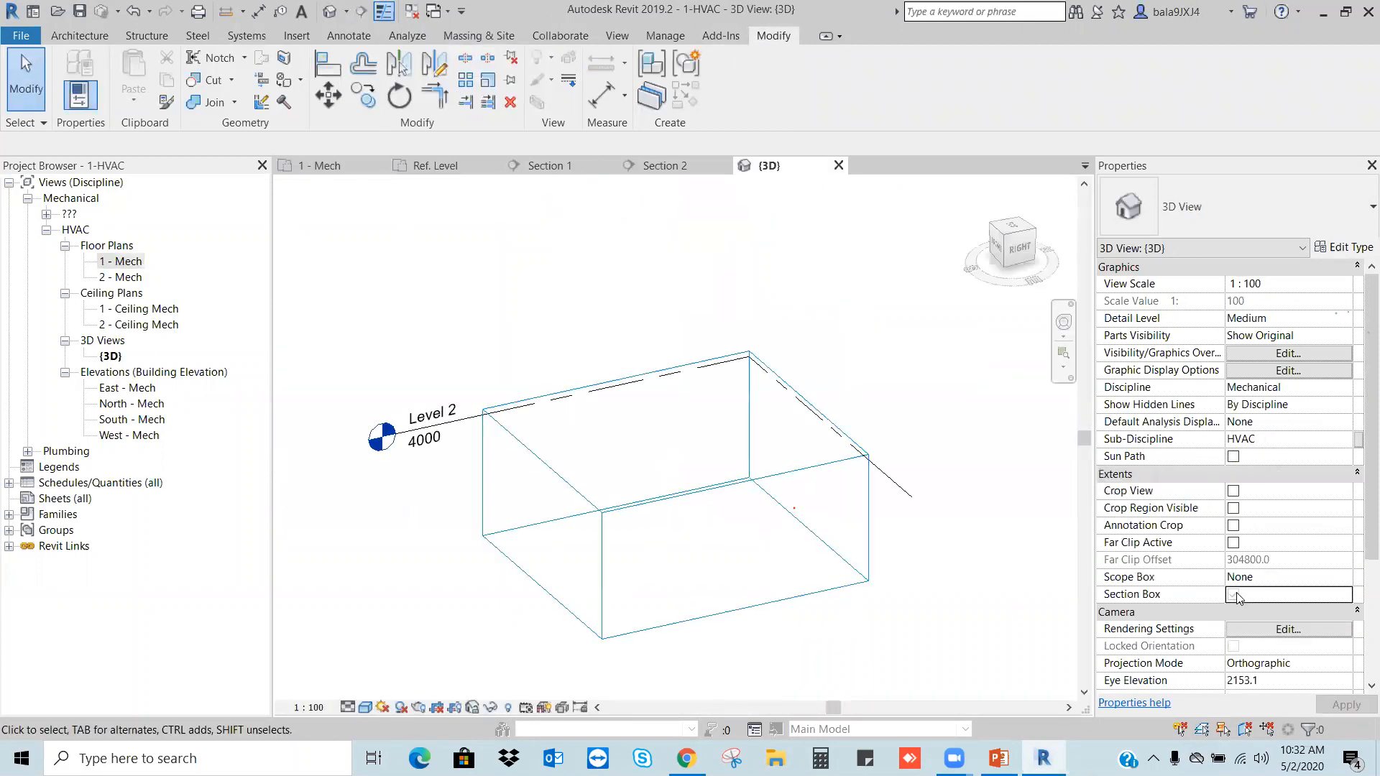
pyautogui.scroll(-4, 613, 379)
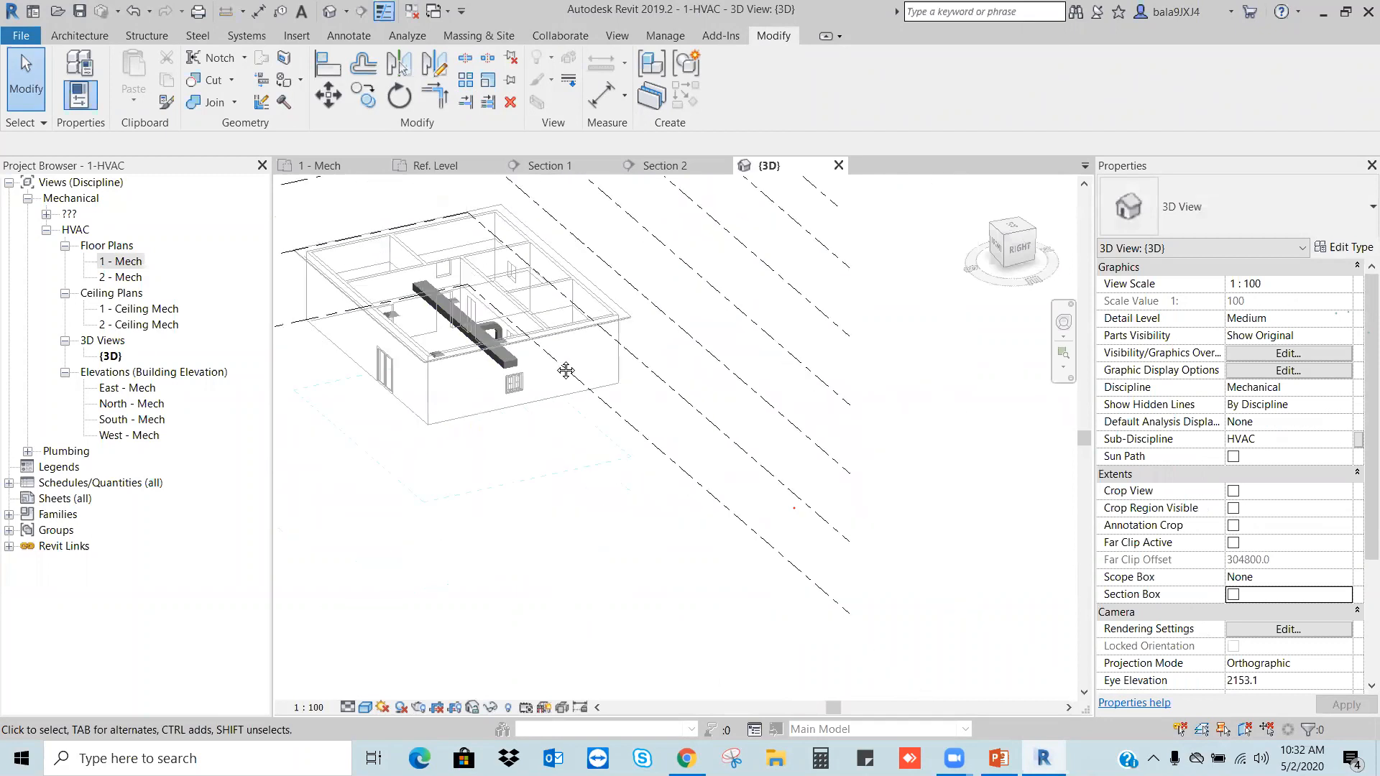
pyautogui.scroll(6, 567, 308)
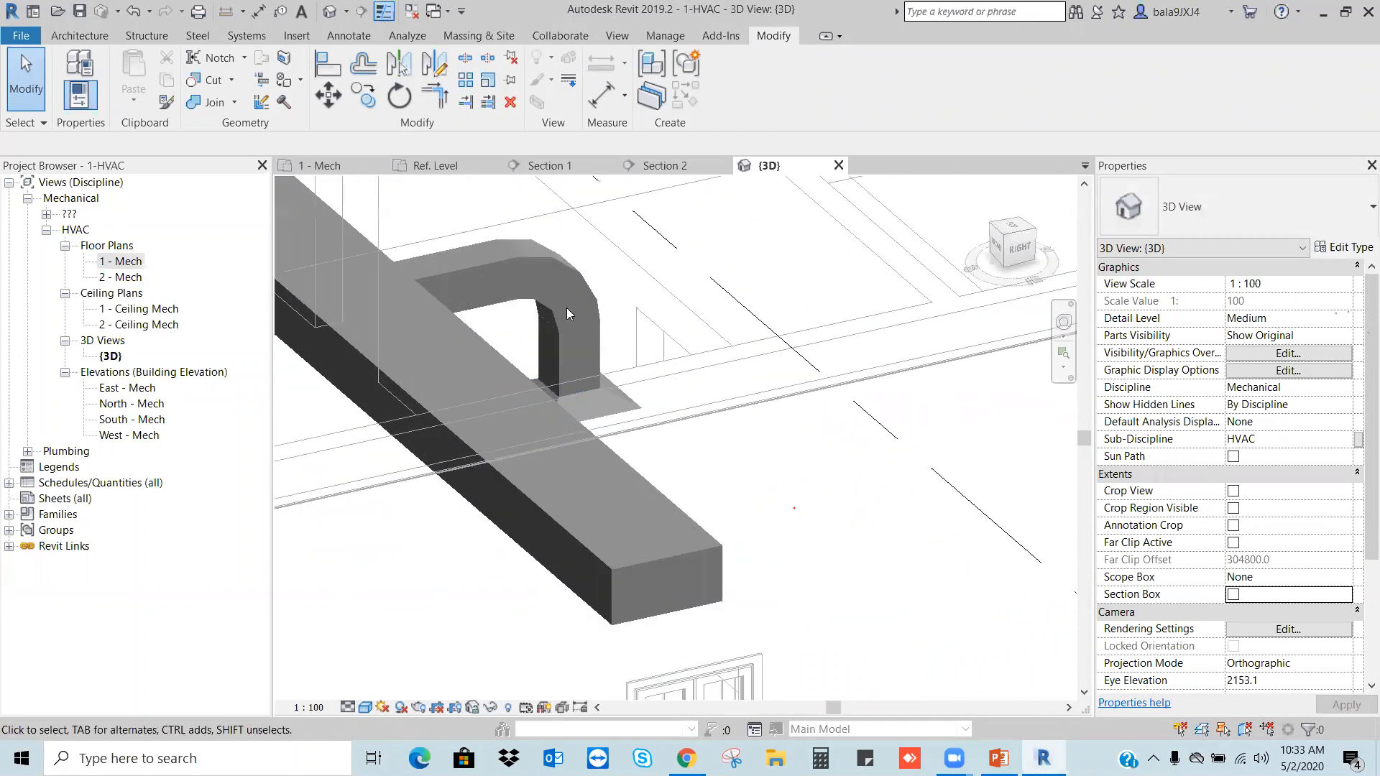
# Step: Select the branch duct's elbow and examine its connection to the main duct from several angles
pyautogui.click(630, 373)
pyautogui.keyDown('shift'); pyautogui.moveTo(631, 374); pyautogui.dragTo(442, 282, button='middle'); pyautogui.keyUp('shift')
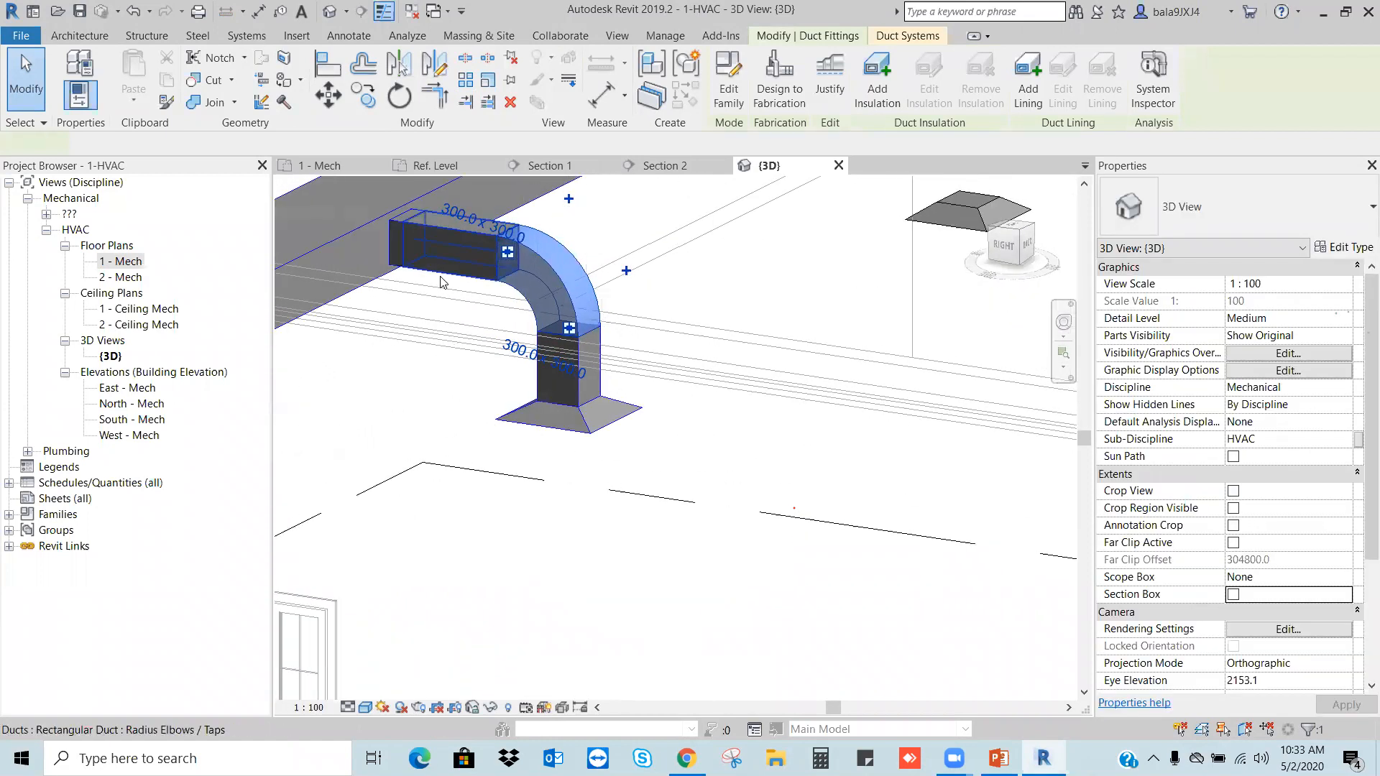
pyautogui.scroll(5, 685, 382)
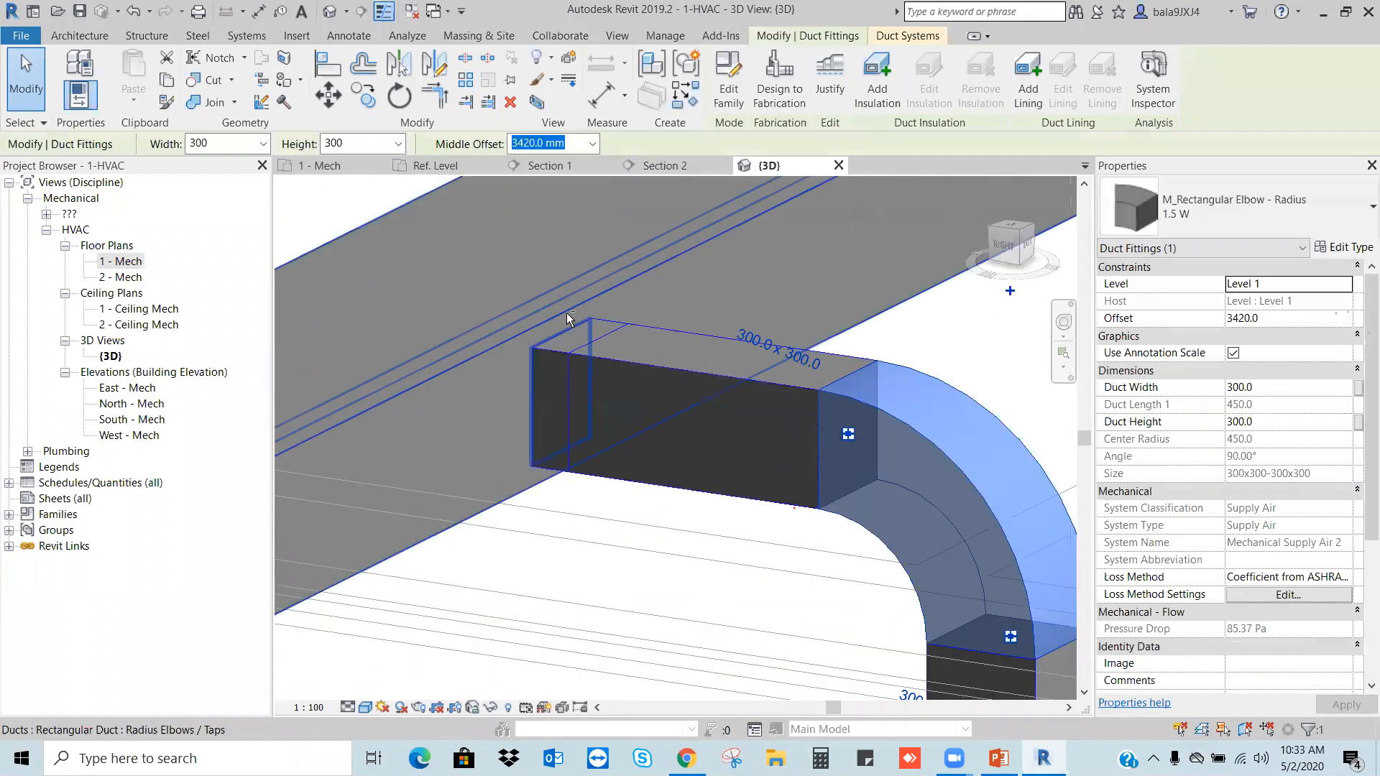
pyautogui.keyDown('shift'); pyautogui.moveTo(567, 313); pyautogui.dragTo(550, 330, button='middle'); pyautogui.keyUp('shift')
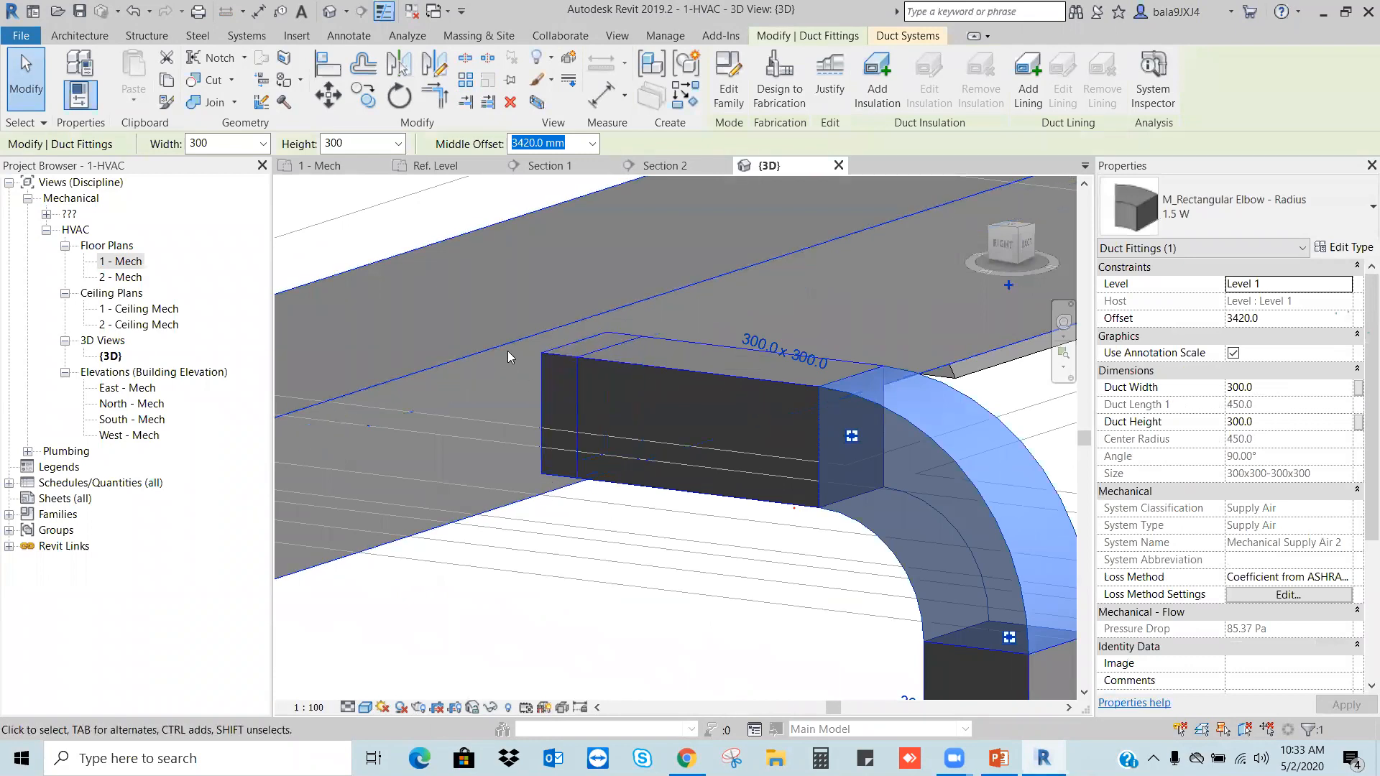
pyautogui.scroll(-3, 508, 354)
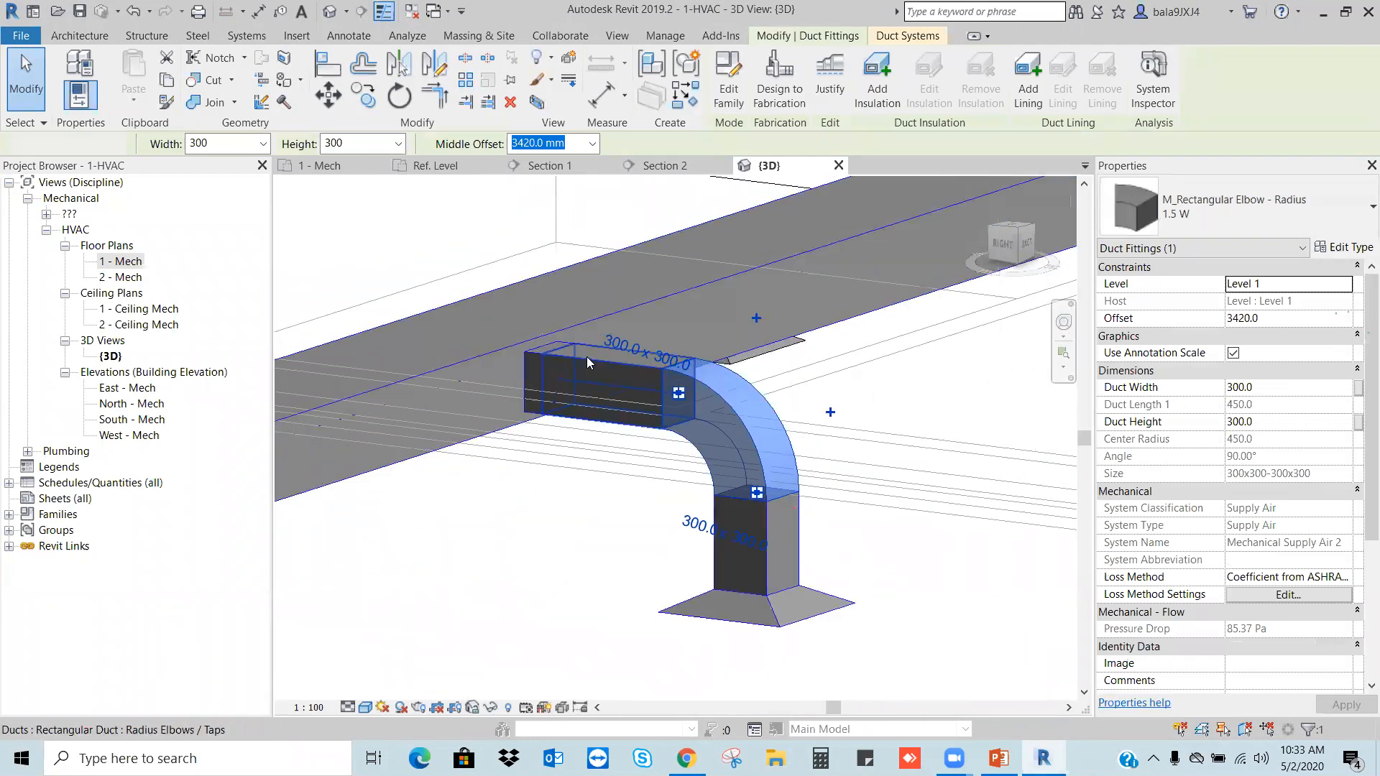
pyautogui.press('Escape')
pyautogui.scroll(-3, 611, 263)
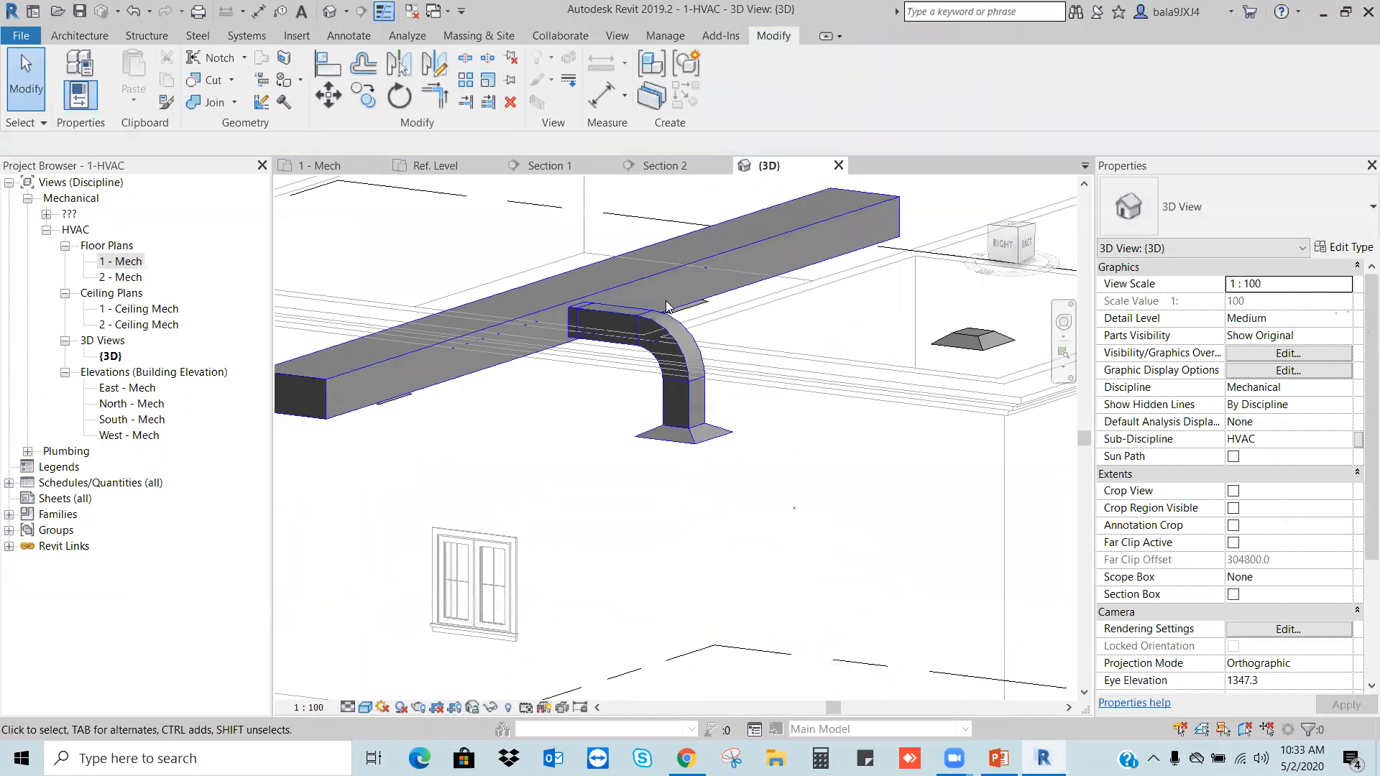
pyautogui.scroll(2, 645, 343)
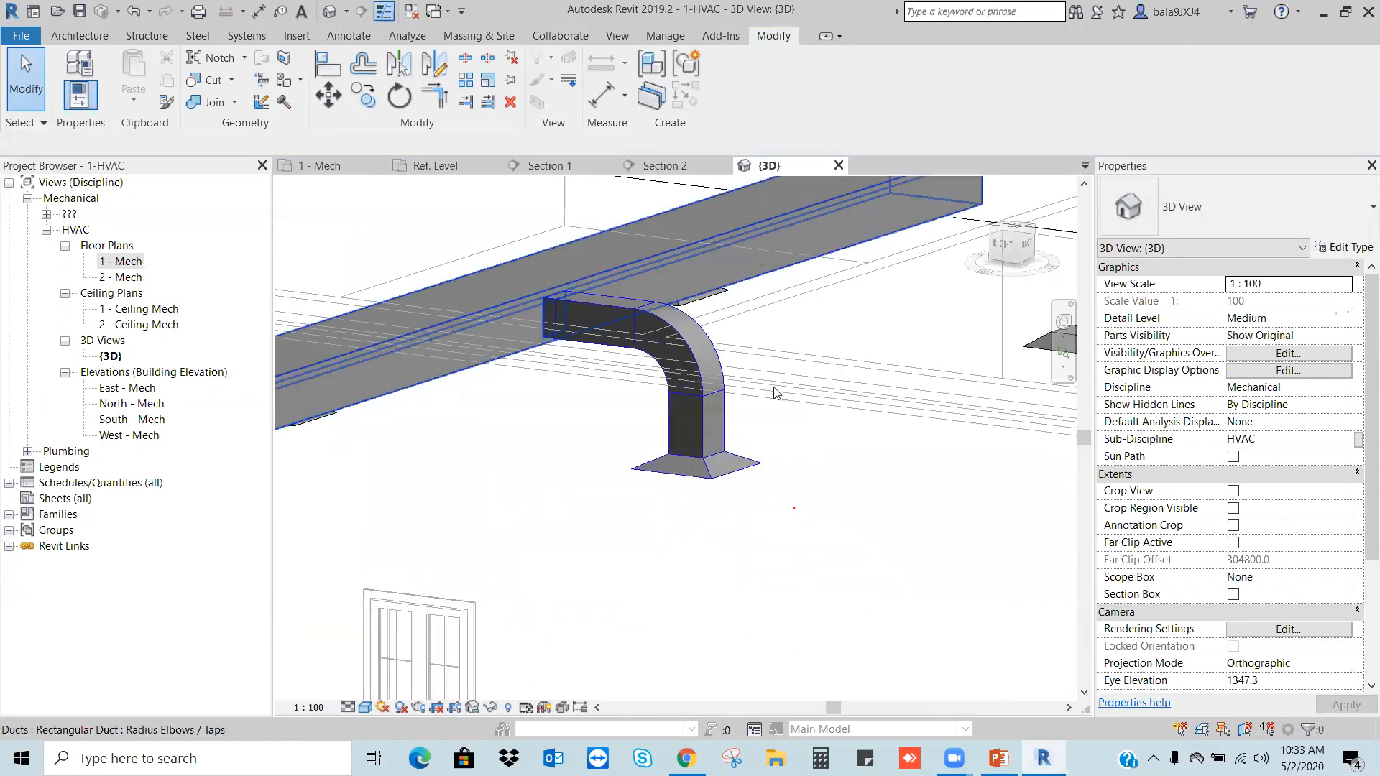
# Step: In the 1 - Mech floor plan, draw a north-south 300 x 300 Radius Elbows / Taps duct at 3420 mm offset, east of the building
pyautogui.hotkey('ctrl', 'Tab')
pyautogui.scroll(-4, 792, 411)
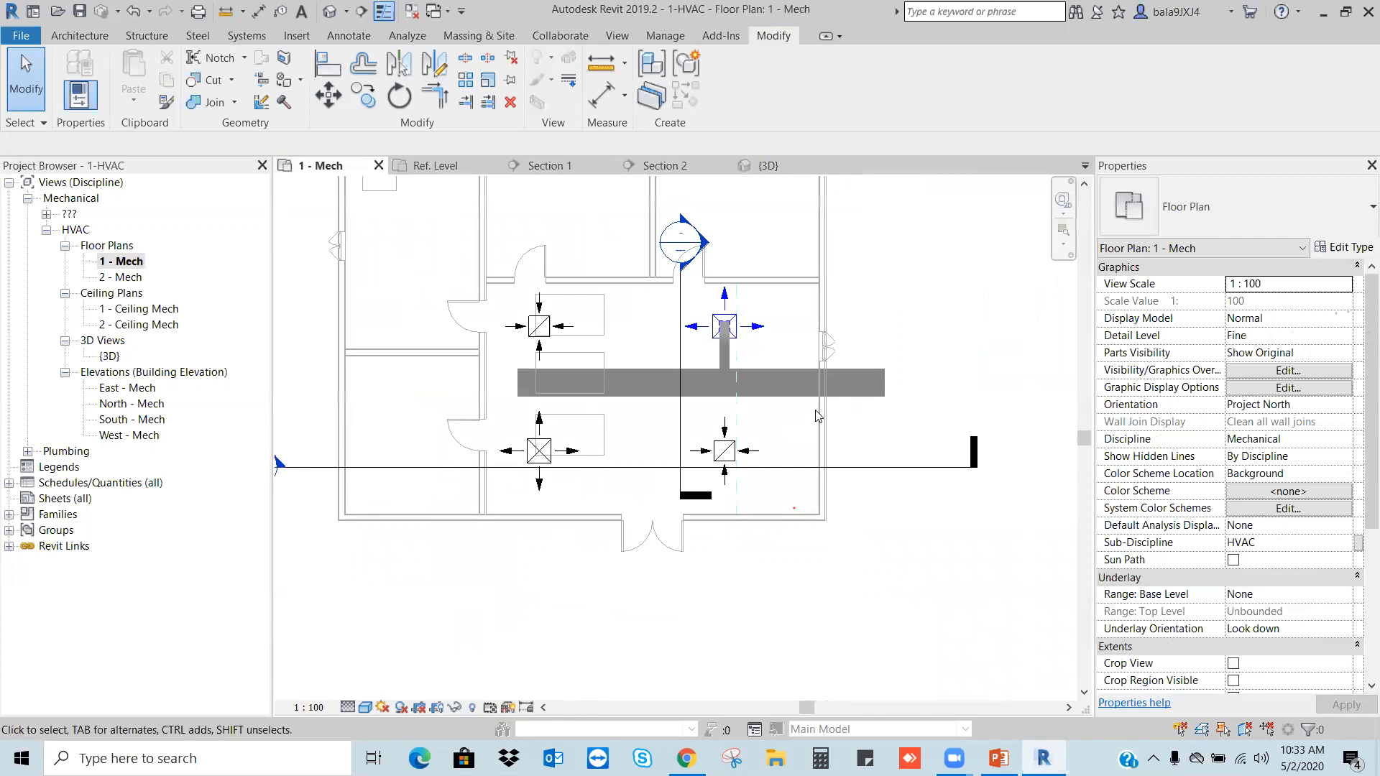
pyautogui.moveTo(942, 362); pyautogui.dragTo(755, 409, button='middle')
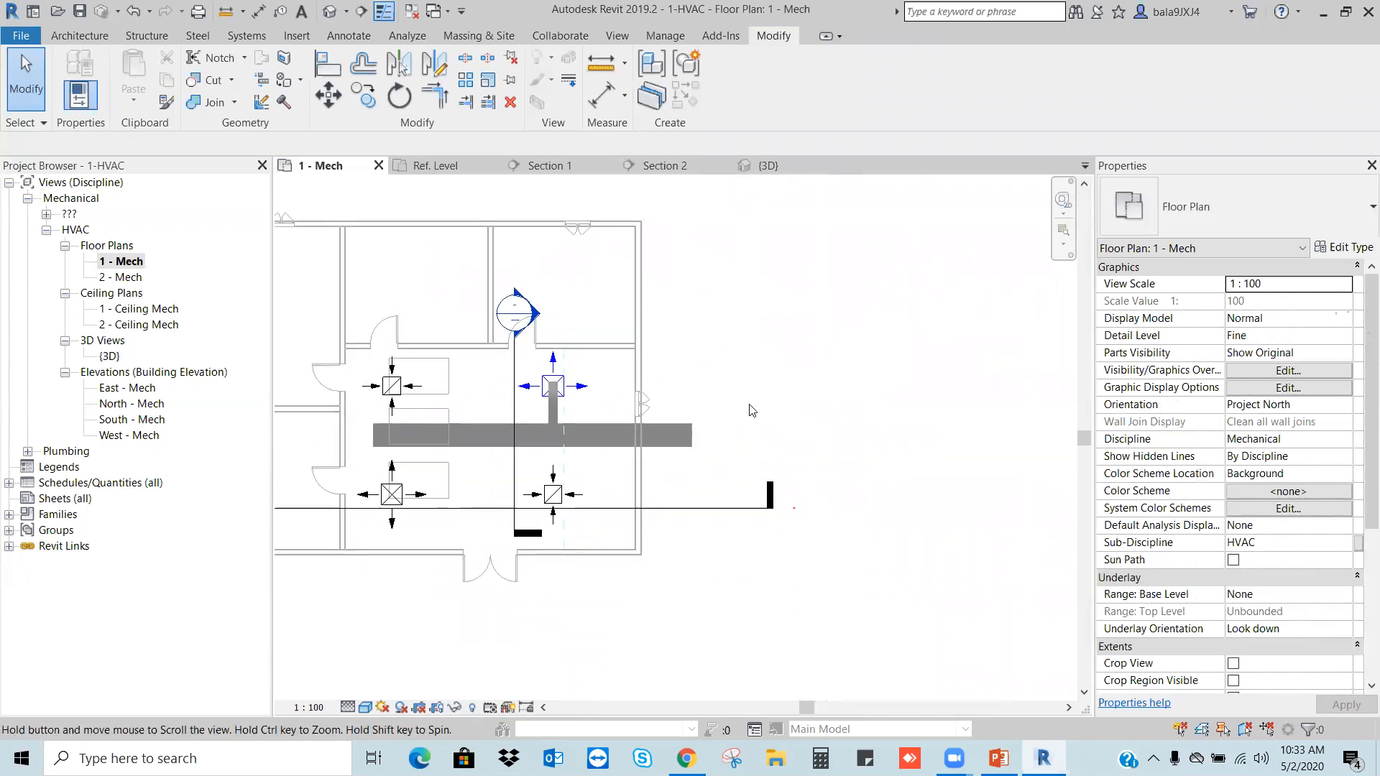
pyautogui.click(80, 37)
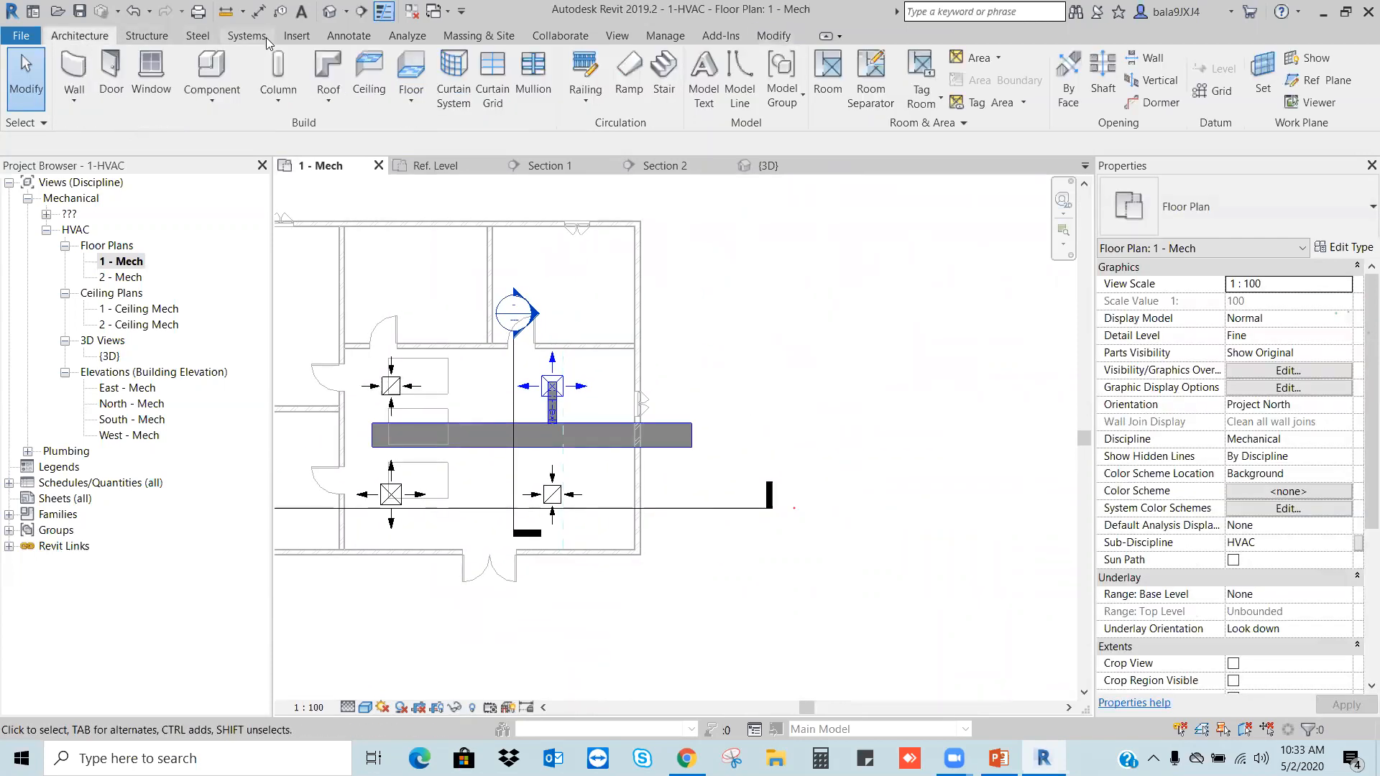
pyautogui.click(255, 38)
pyautogui.click(89, 84)
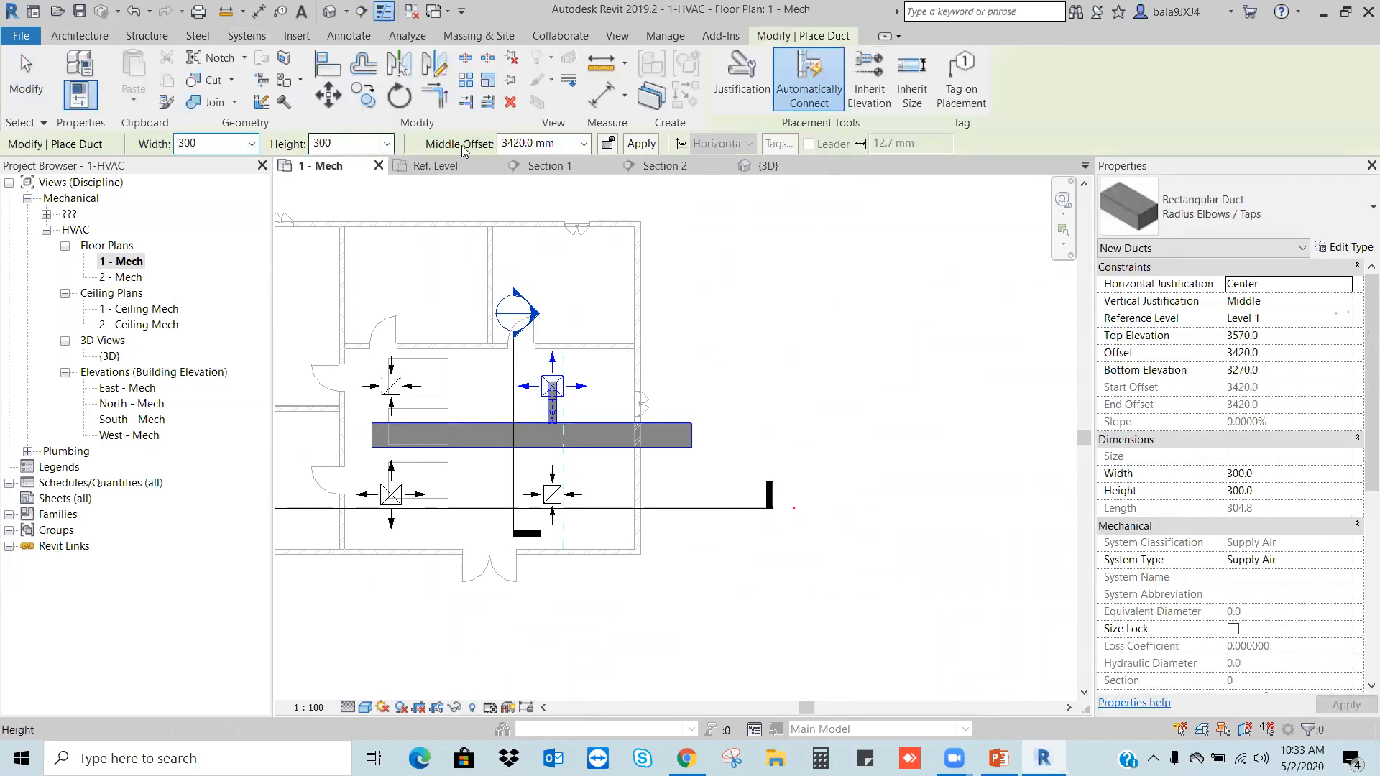
pyautogui.click(854, 267)
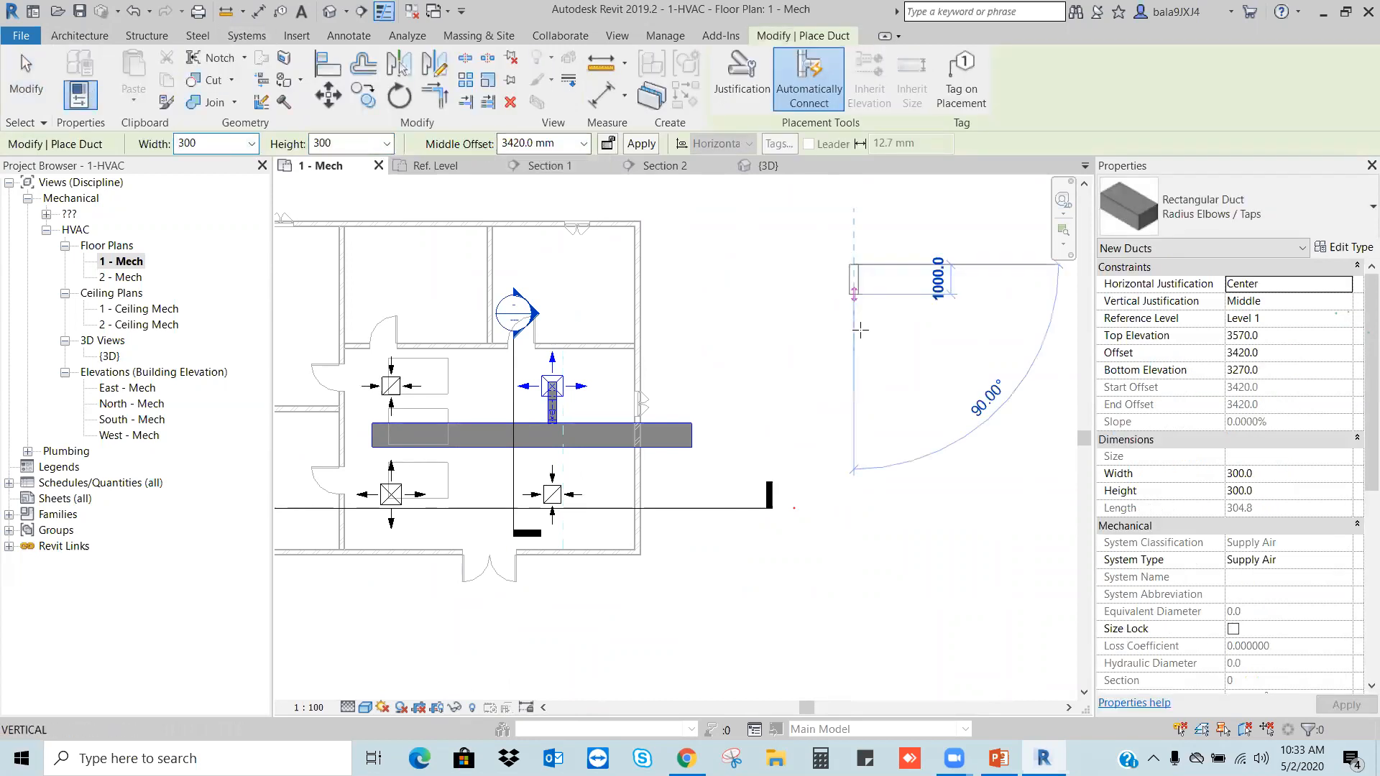
pyautogui.click(854, 467)
pyautogui.press('Escape')
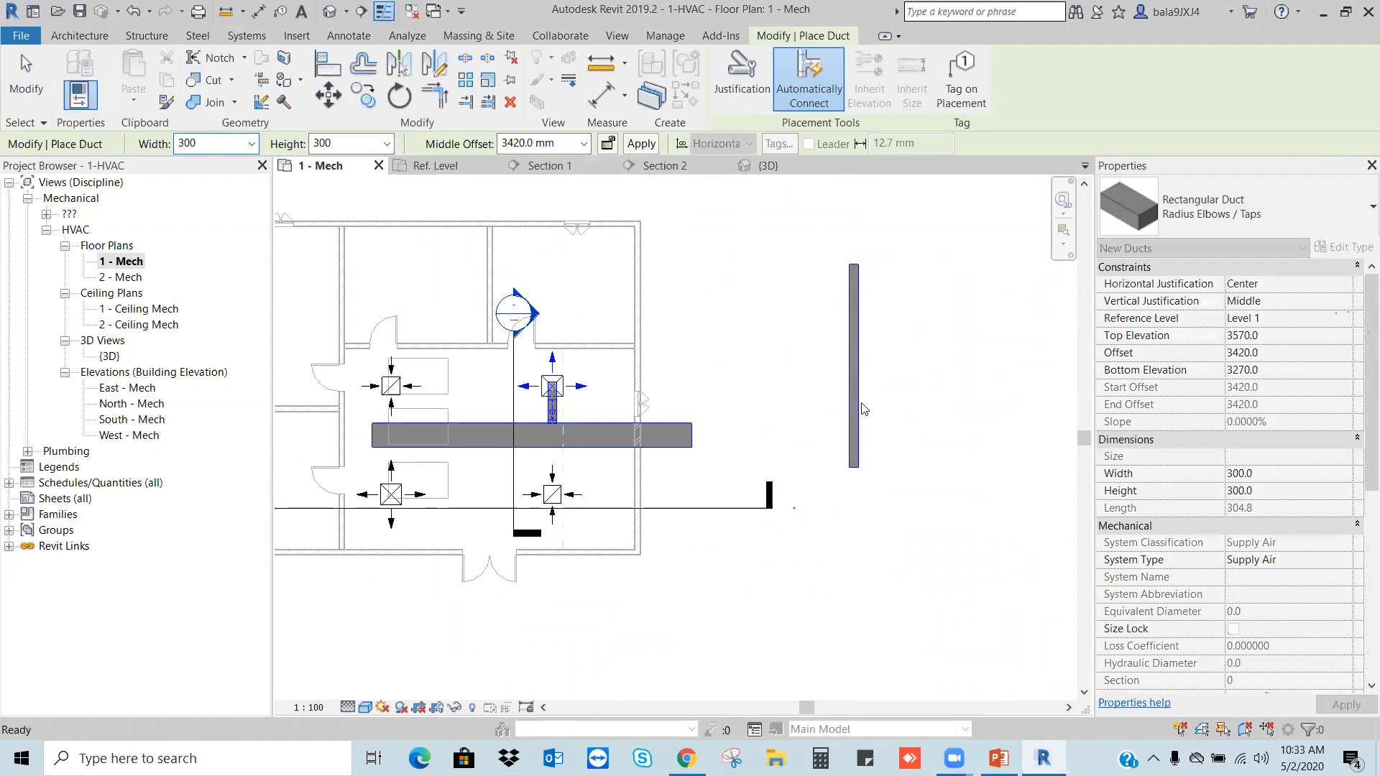
# Step: Branch a 300 x 300 duct about 2800 mm long eastward from near the middle of the freestanding duct
pyautogui.click(855, 352)
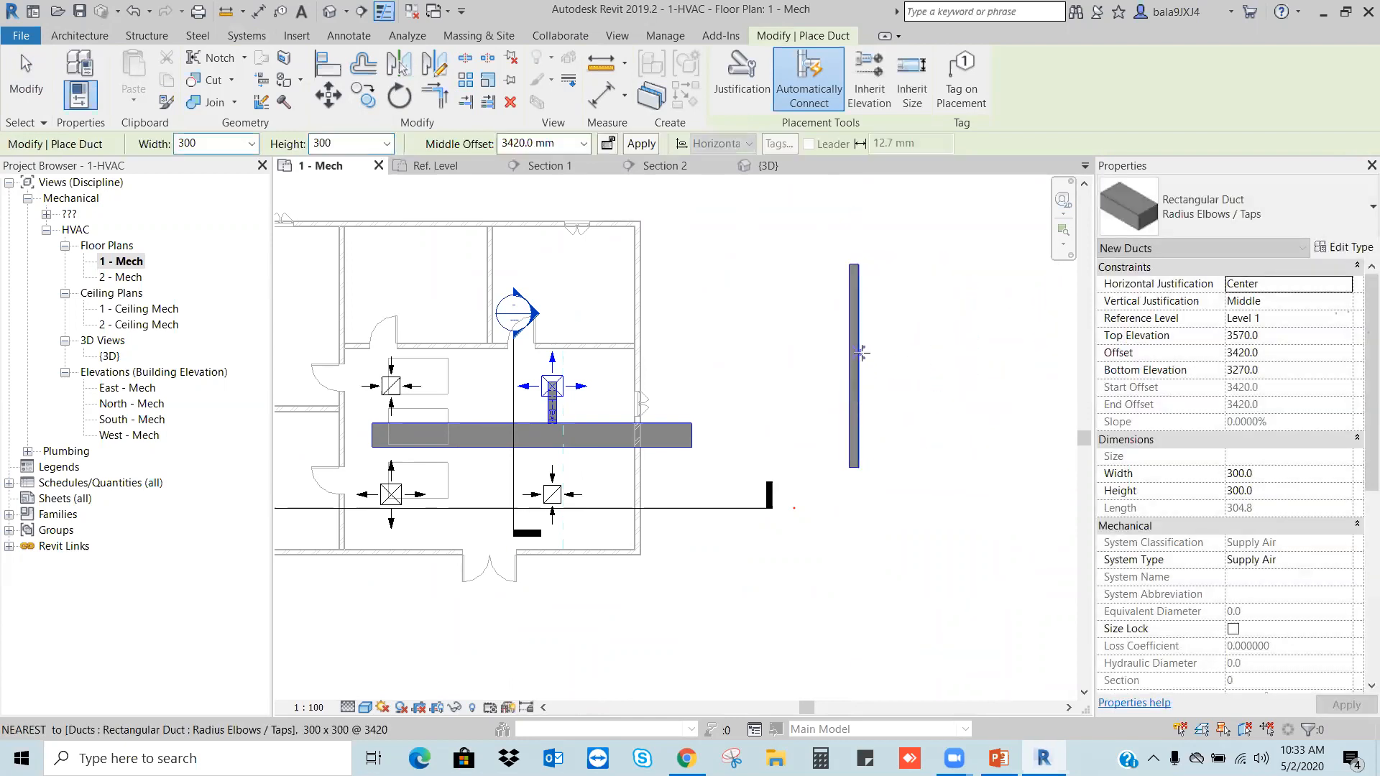
pyautogui.click(945, 352)
pyautogui.press('Escape')
pyautogui.press('Escape')
# Step: Isolate the freestanding duct and its branch in the 3D view with a selection box
pyautogui.moveTo(852, 330); pyautogui.dragTo(911, 385)
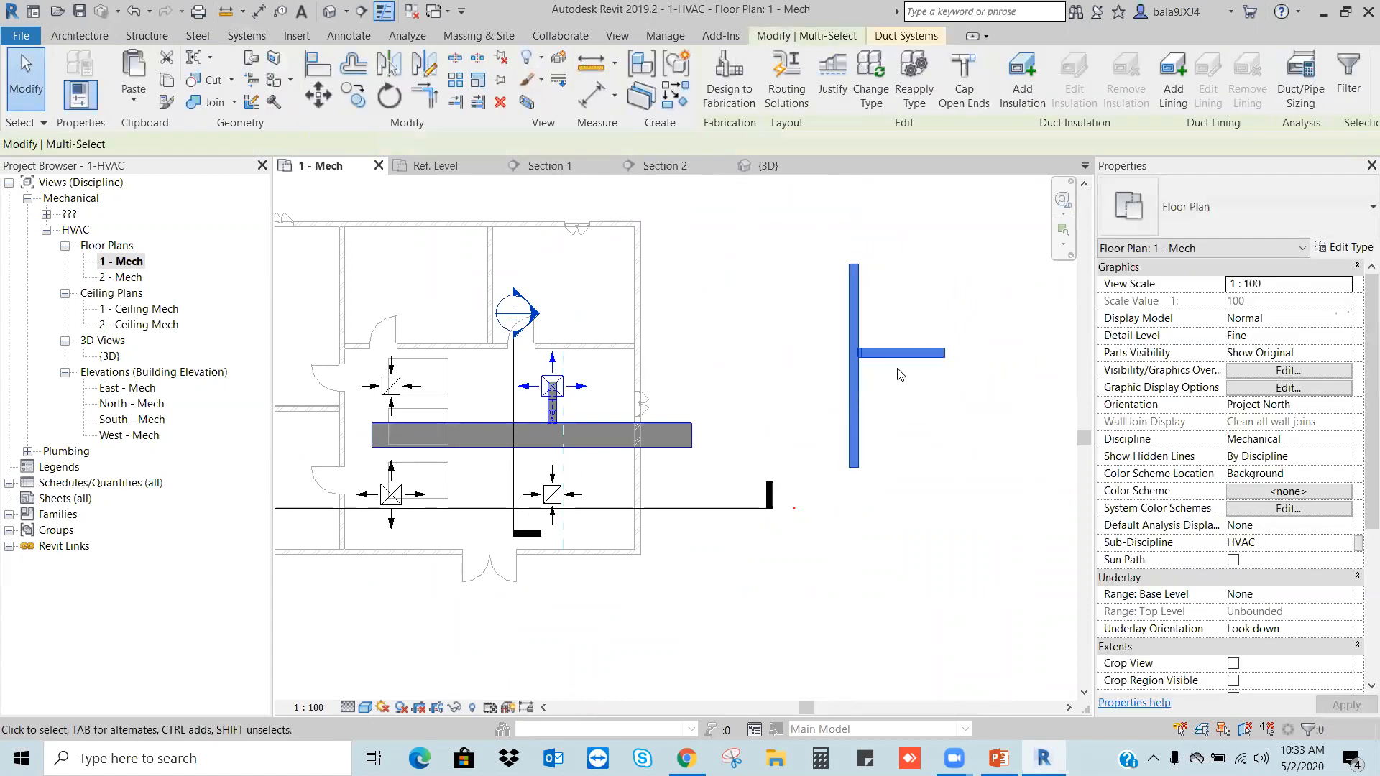
pyautogui.click(525, 102)
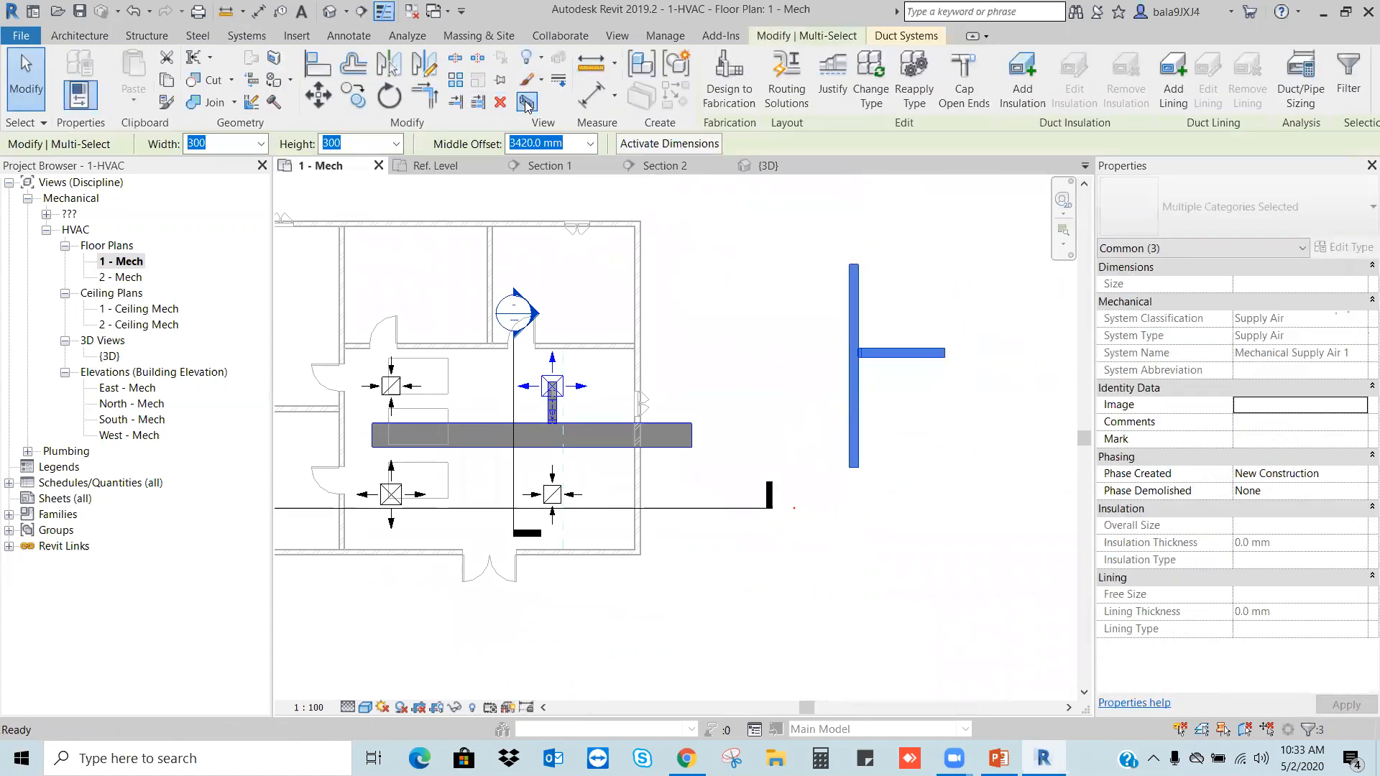
pyautogui.click(813, 330)
pyautogui.scroll(6, 787, 430)
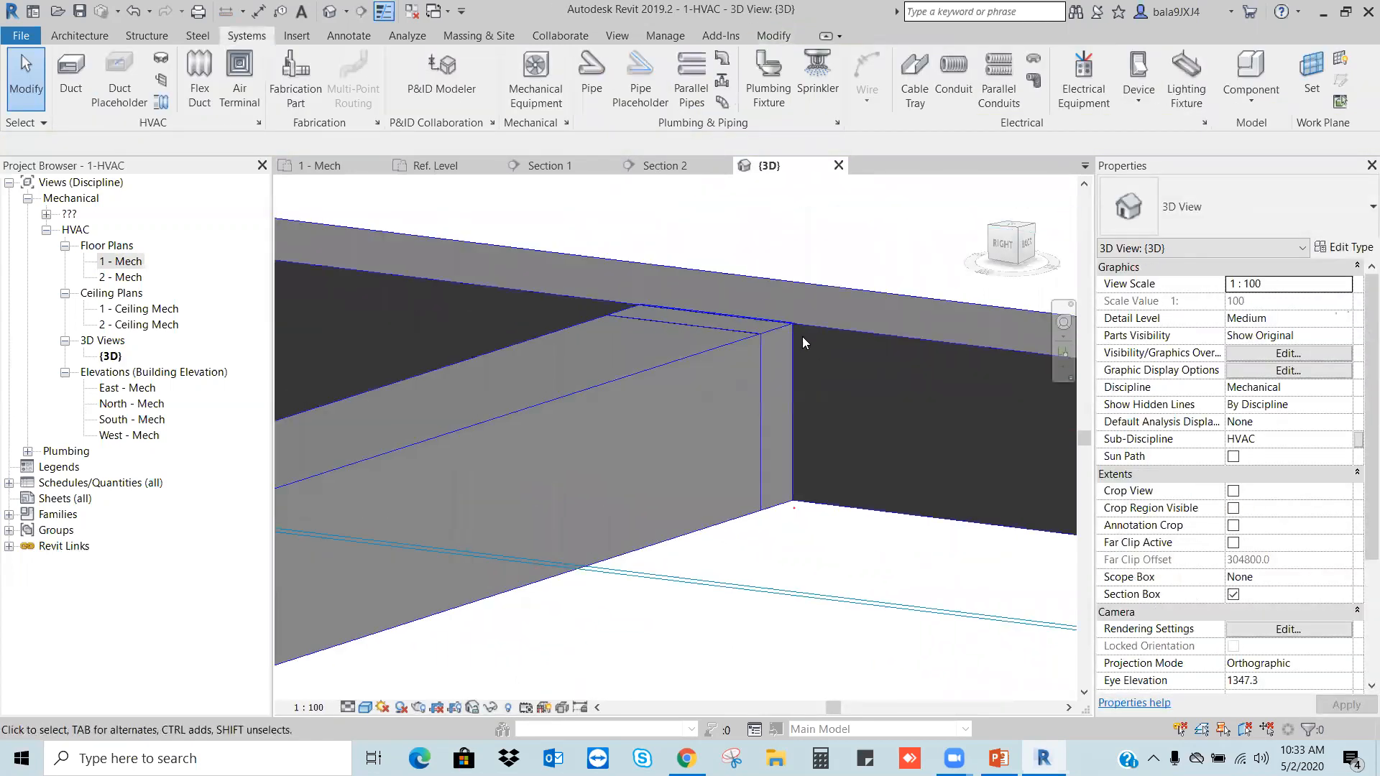
# Step: Examine the takeoff fitting between the branch and the freestanding duct in 3D
pyautogui.click(694, 348)
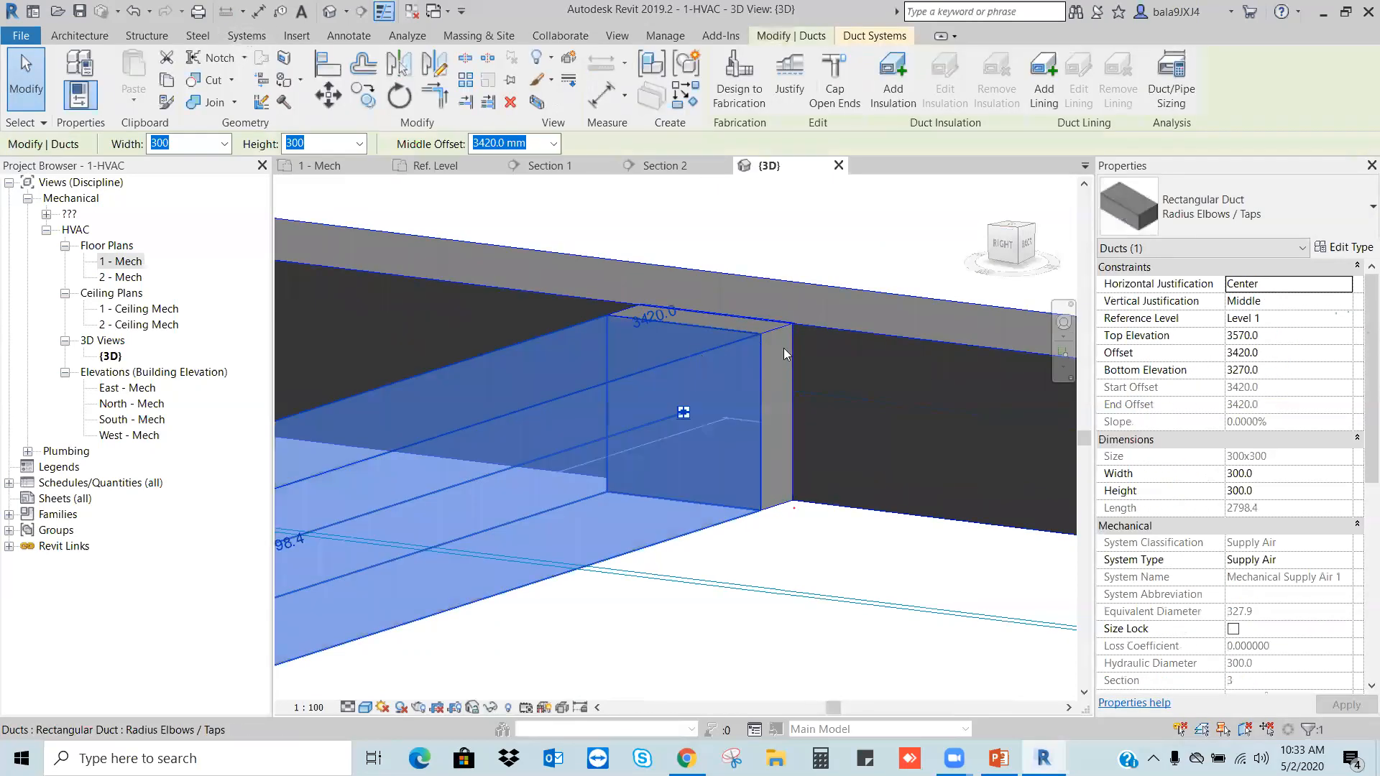
pyautogui.press('Escape')
pyautogui.scroll(3, 782, 338)
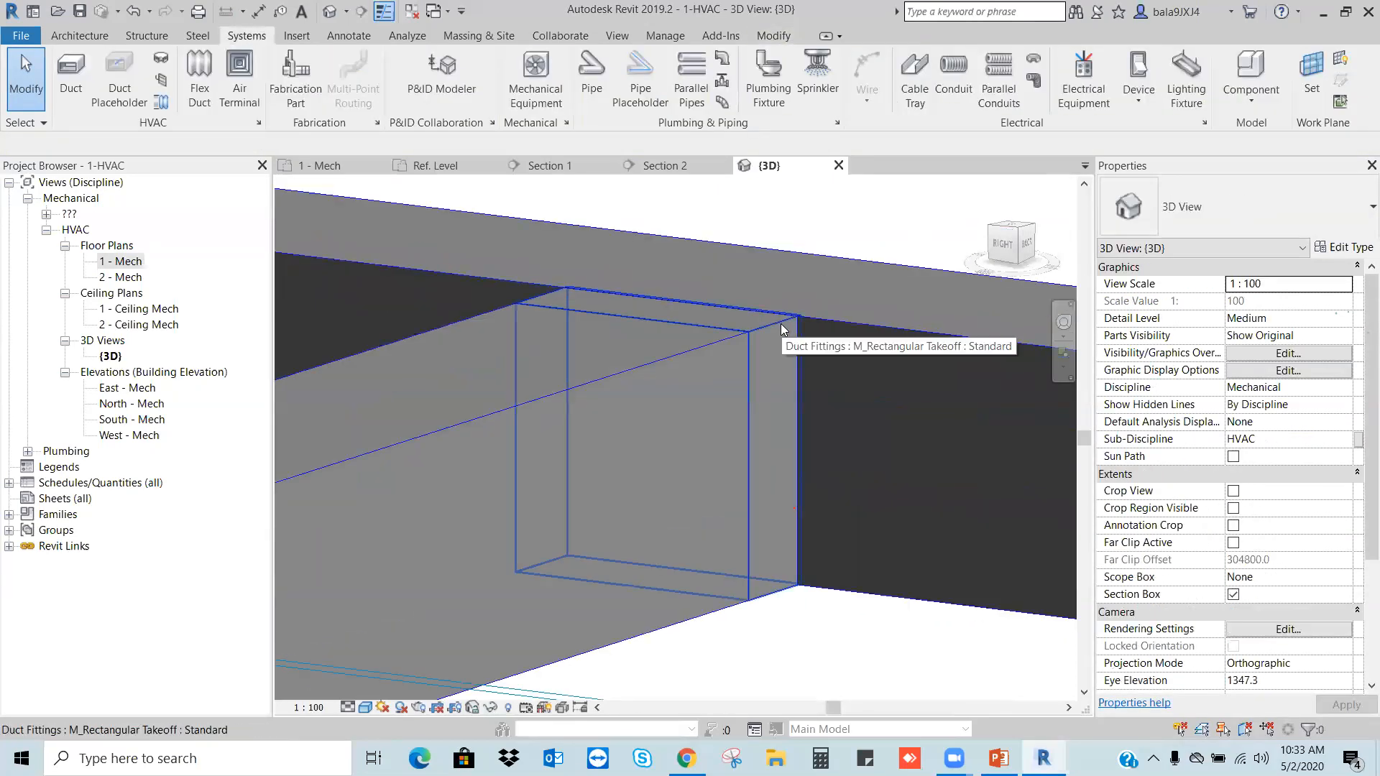
pyautogui.scroll(-3, 781, 333)
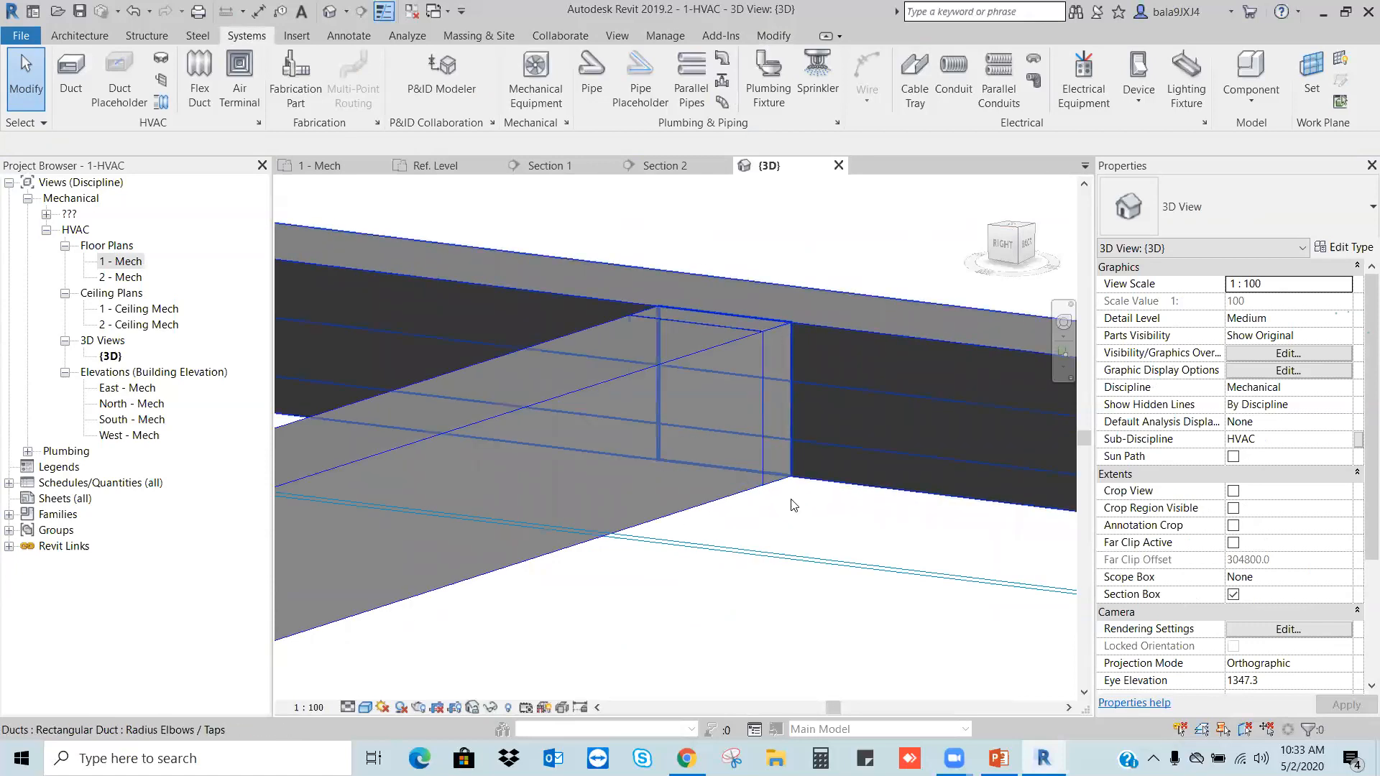
pyautogui.click(689, 359)
pyautogui.press('Escape')
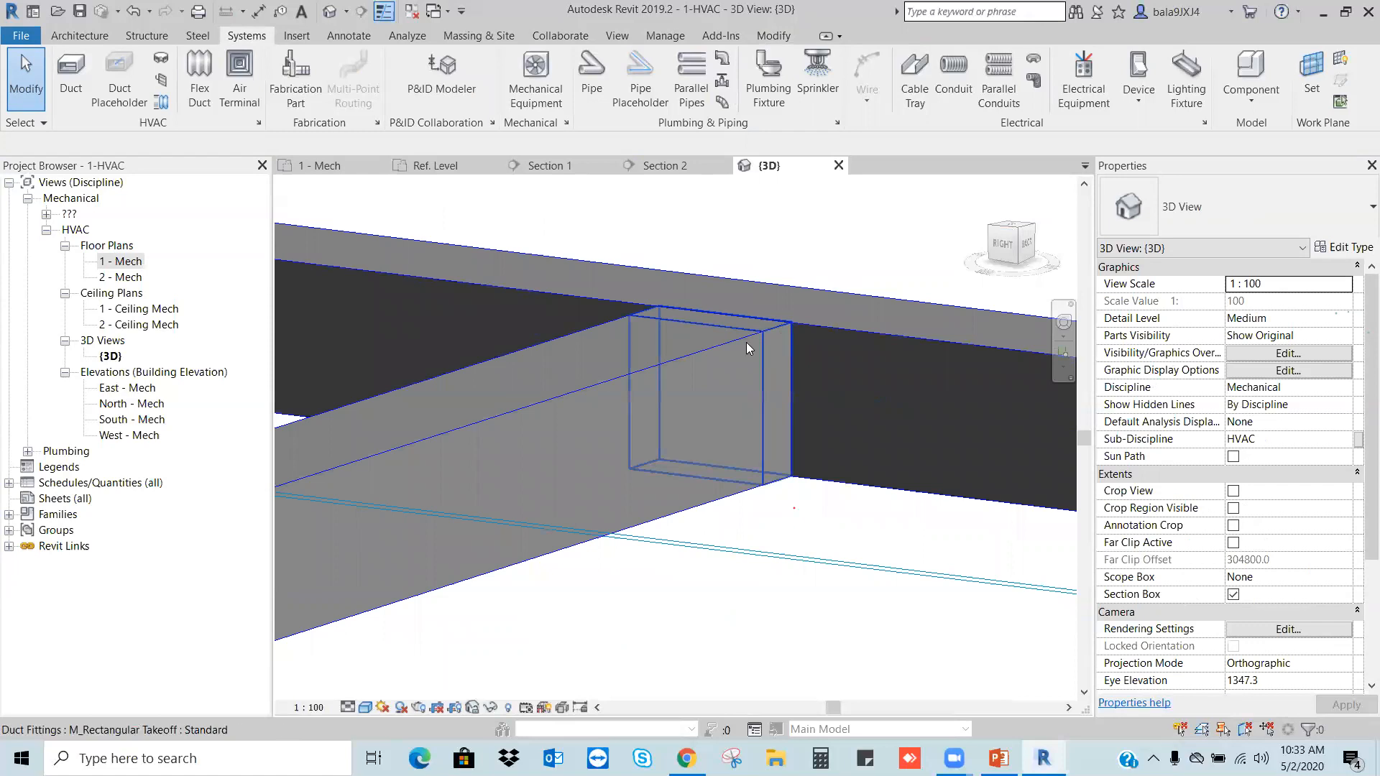
pyautogui.click(798, 339)
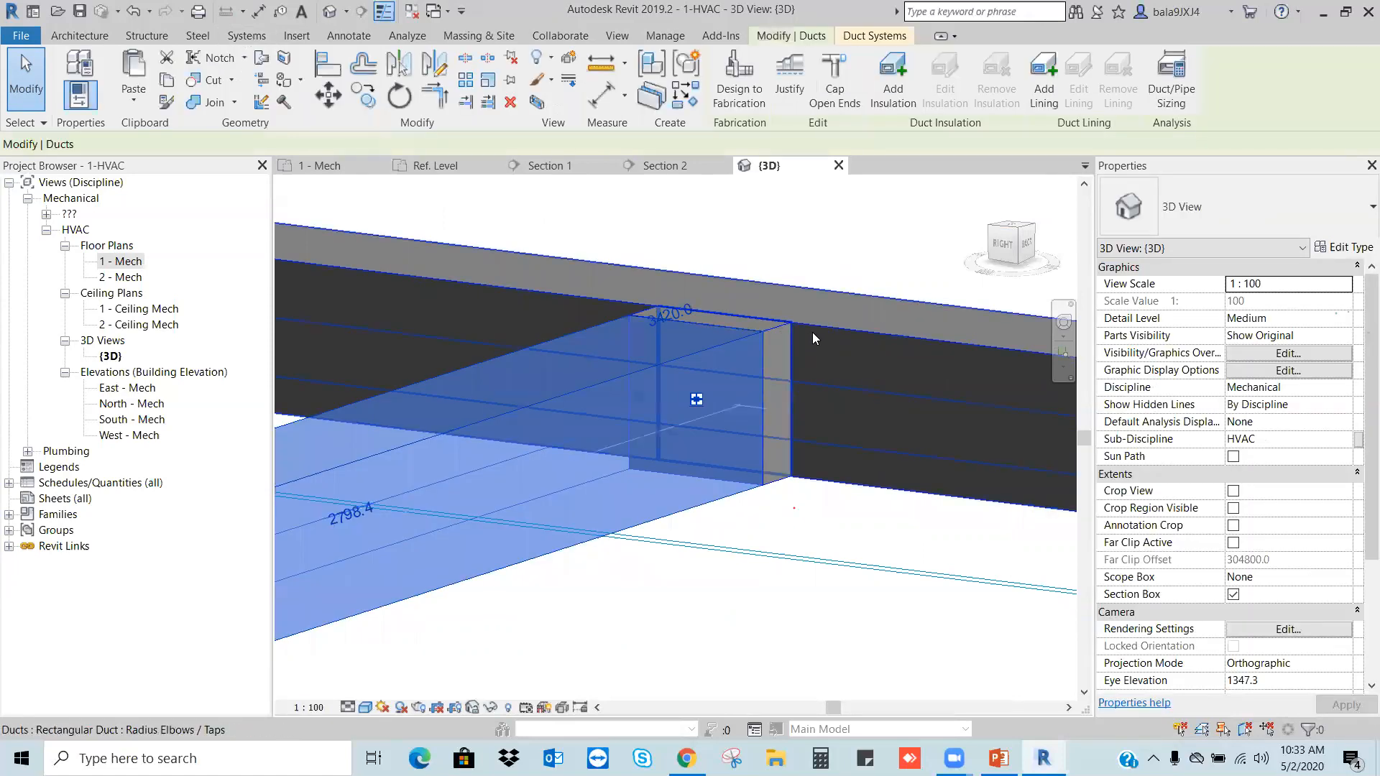
pyautogui.press('Escape')
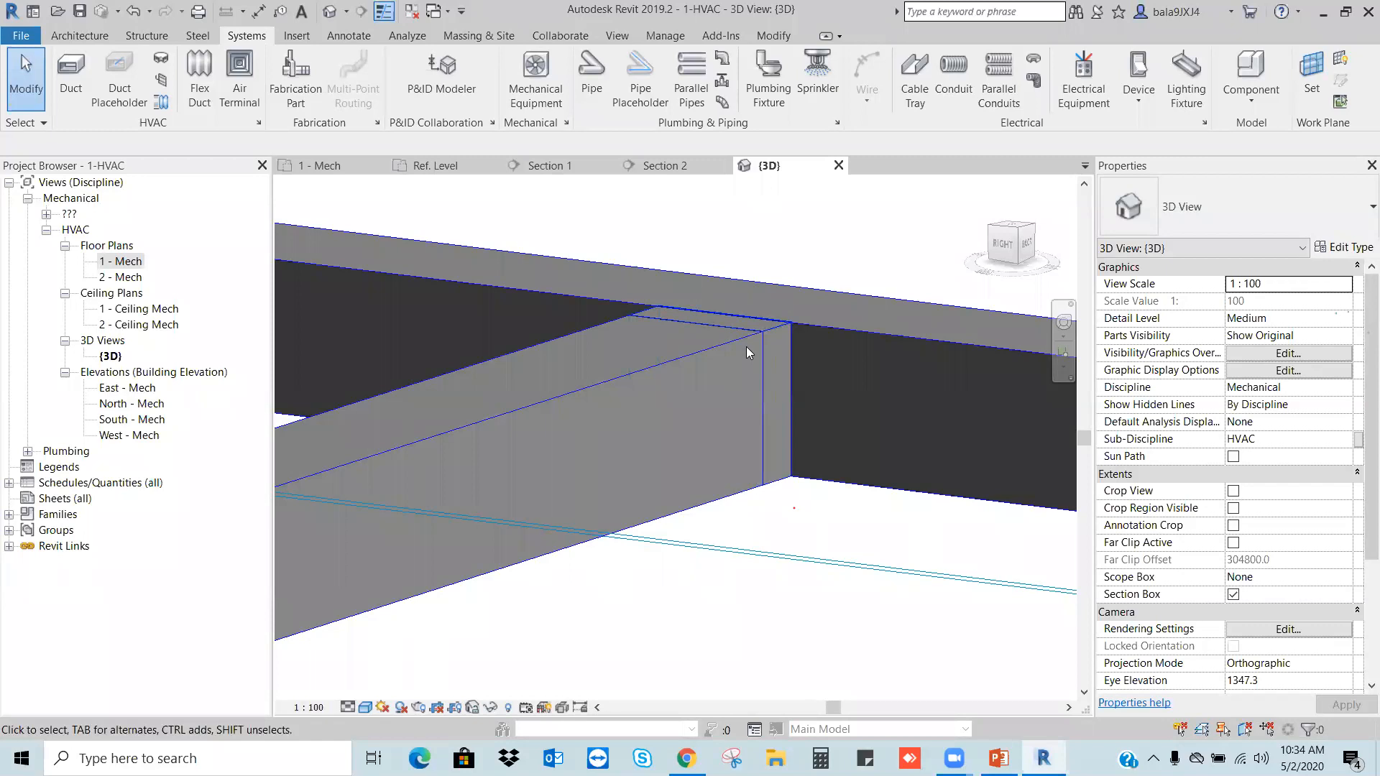
pyautogui.scroll(-2, 744, 347)
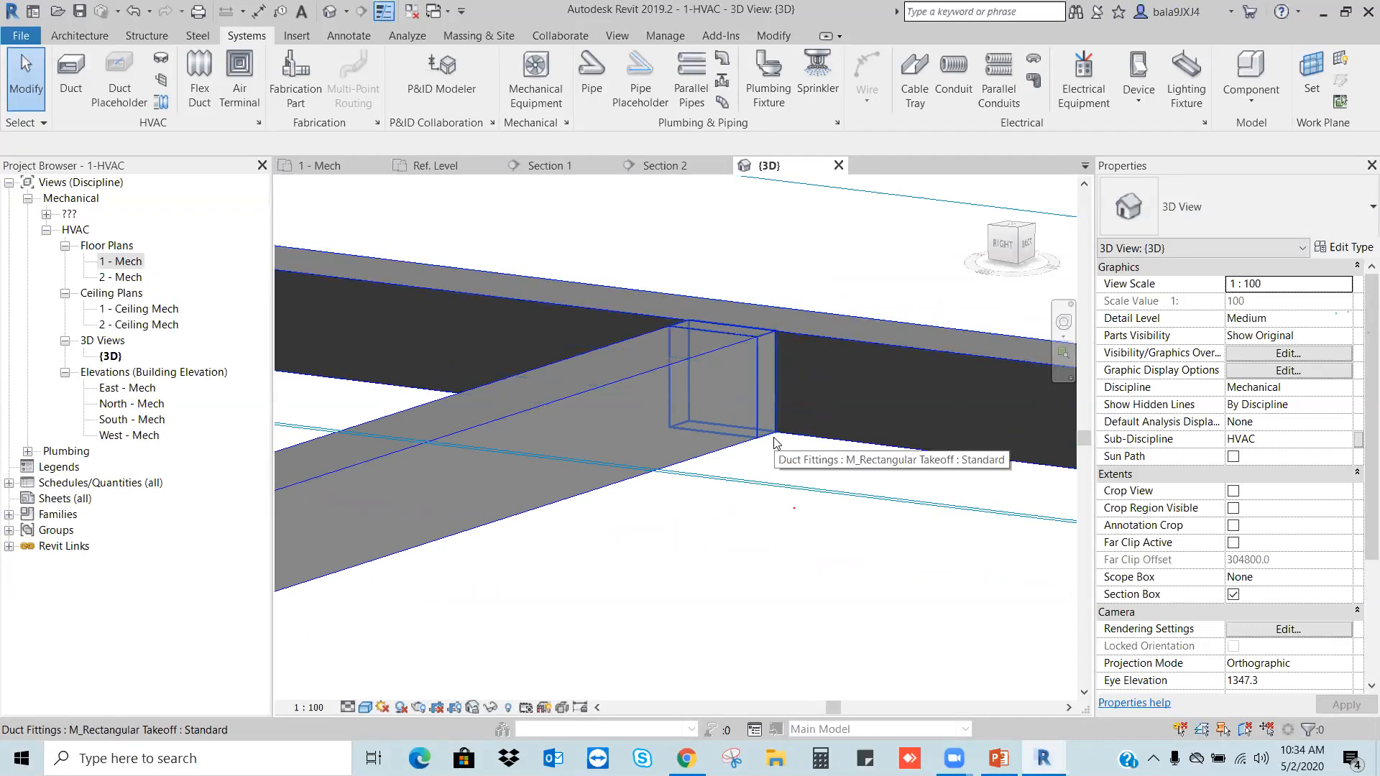
# Step: Return to the 1 - Mech floor plan and examine how the tap connection between the freestanding ducts is shown
pyautogui.doubleClick(127, 265)
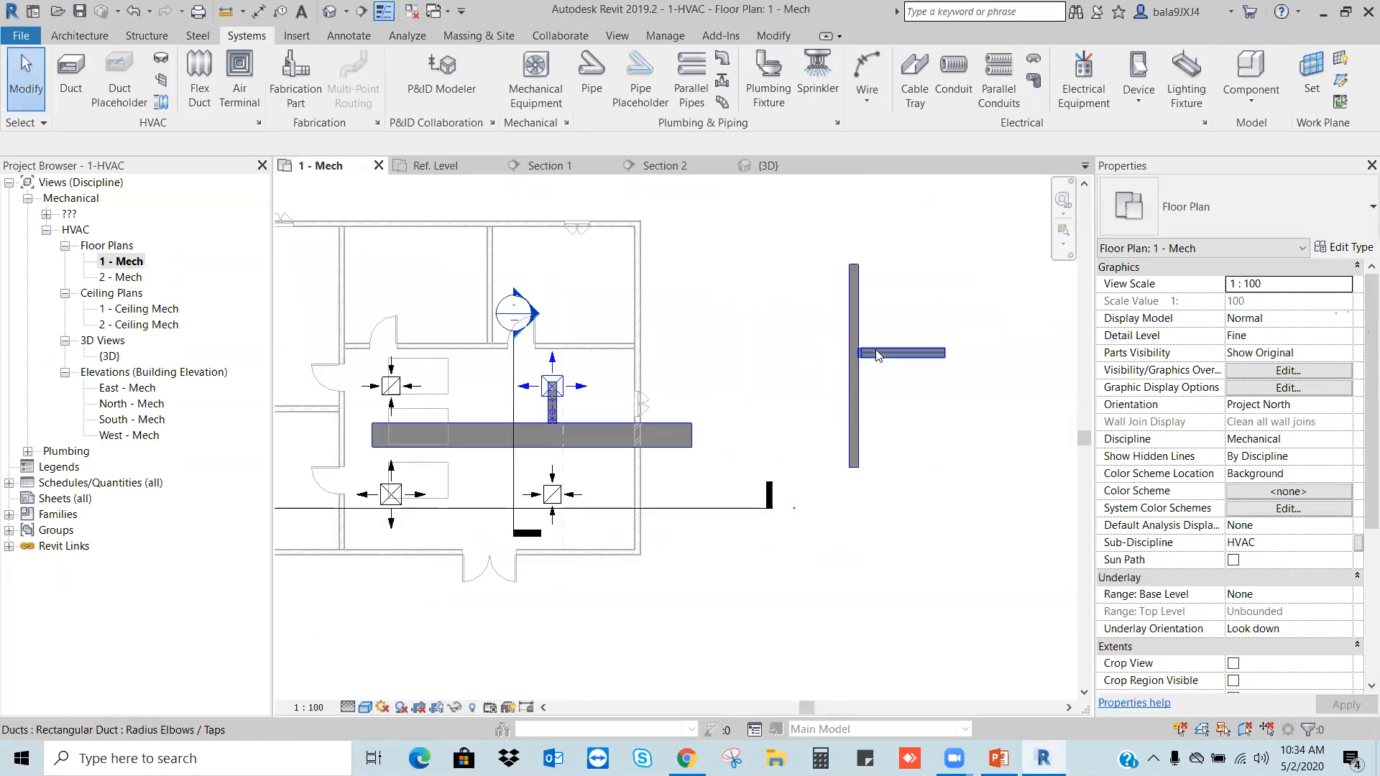
pyautogui.scroll(2, 875, 349)
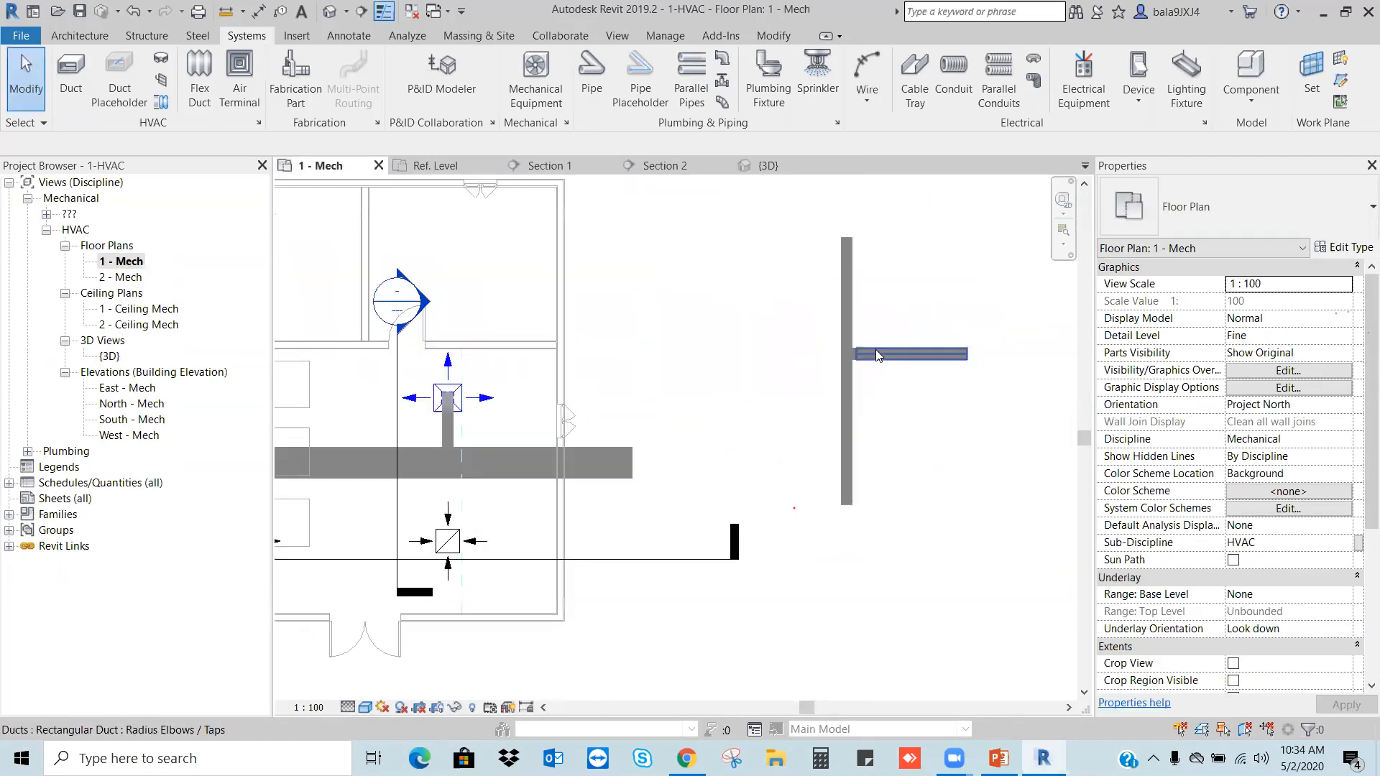
pyautogui.click(893, 386)
pyautogui.press('Escape')
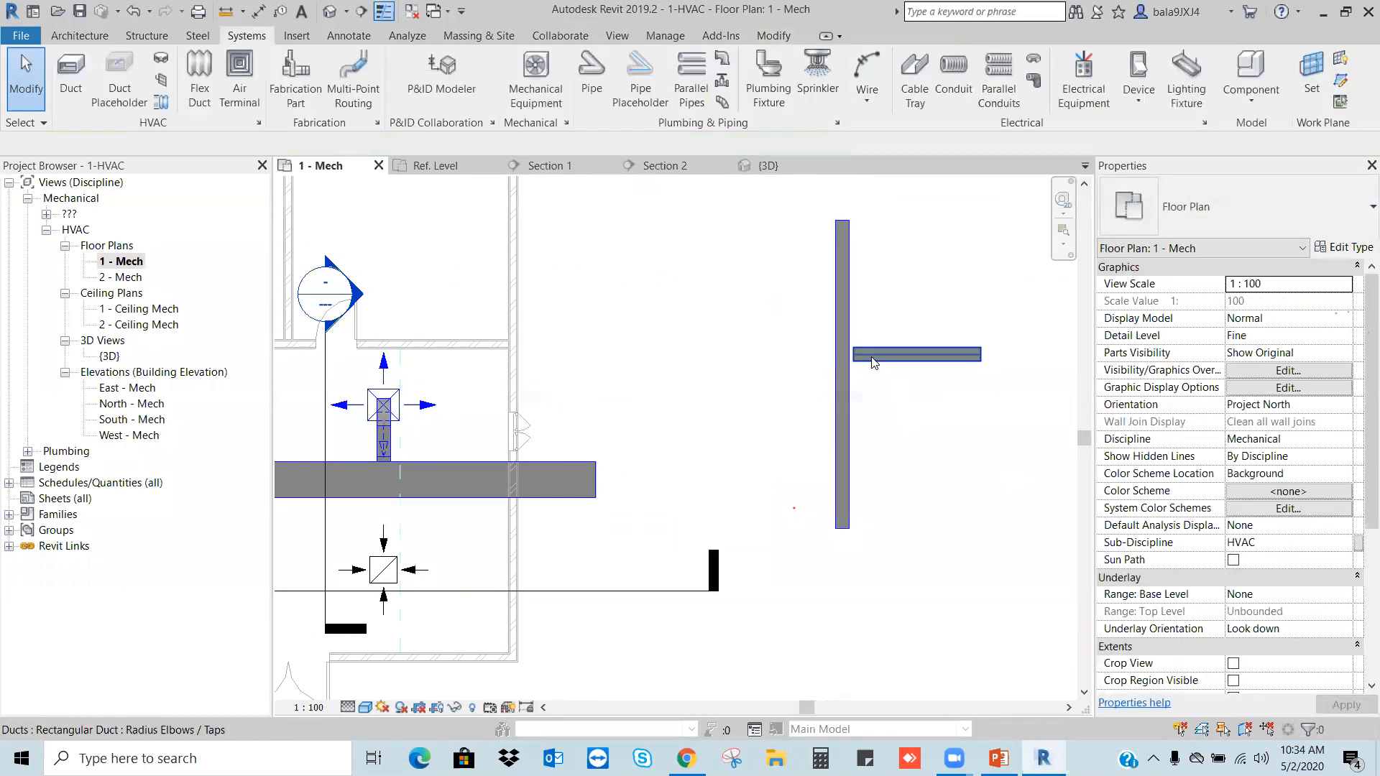
pyautogui.scroll(4, 828, 375)
pyautogui.moveTo(828, 375); pyautogui.dragTo(712, 445, button='middle')
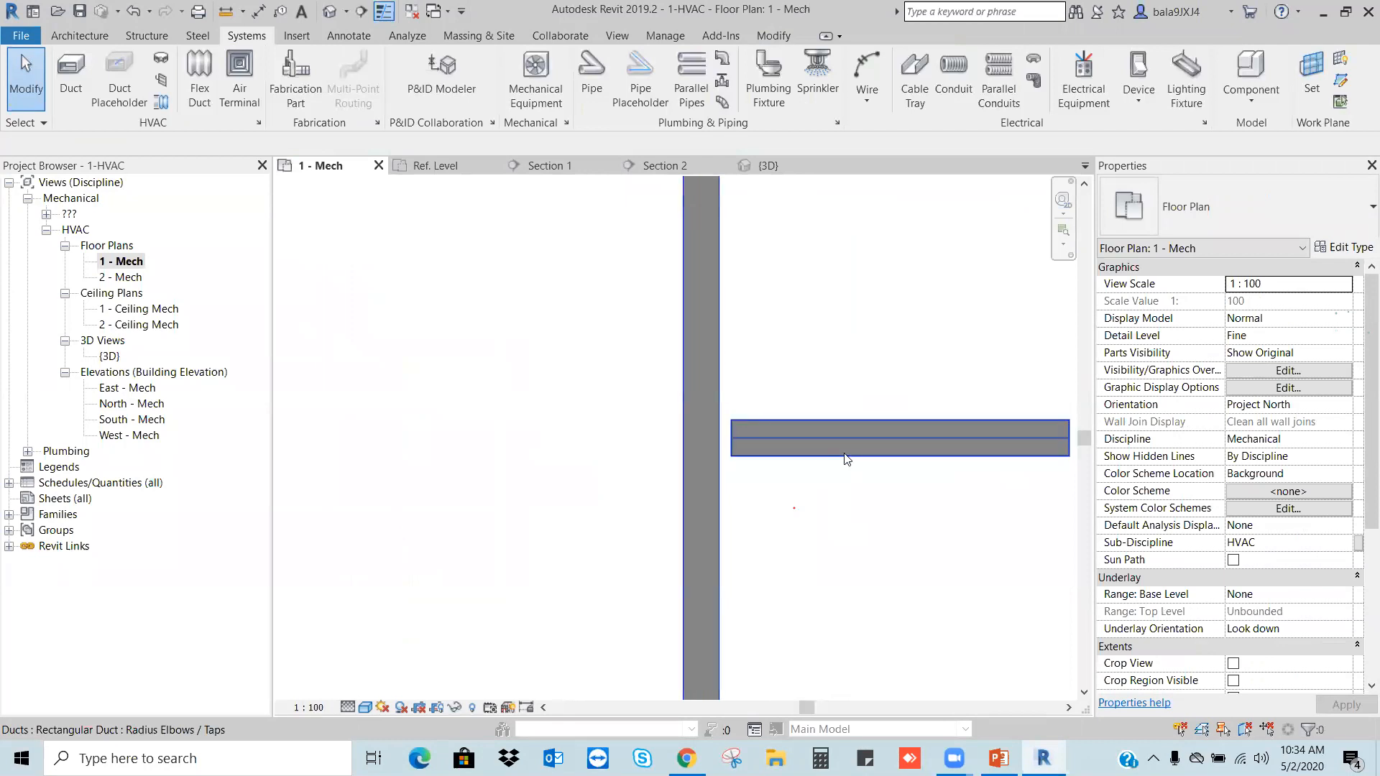
pyautogui.scroll(-2, 740, 460)
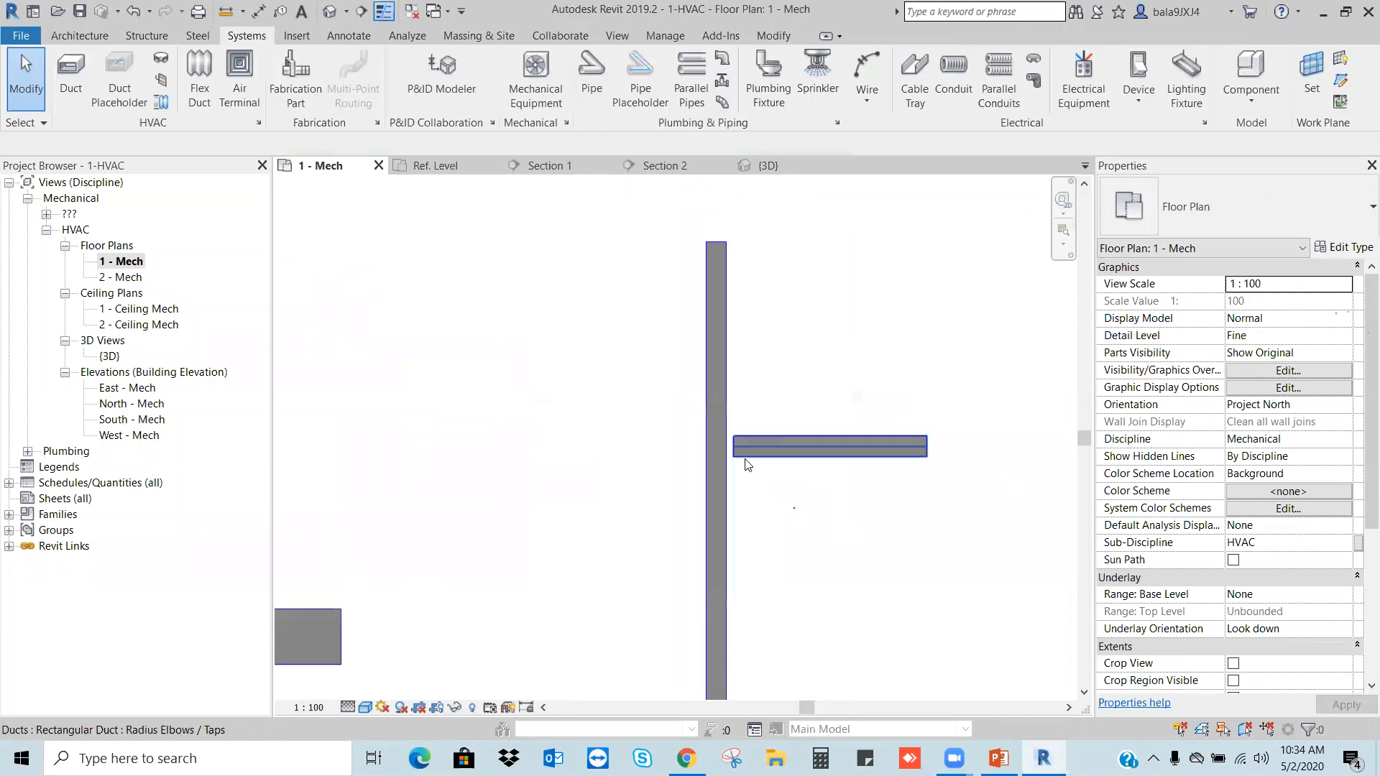
pyautogui.moveTo(767, 378); pyautogui.dragTo(765, 347, button='middle')
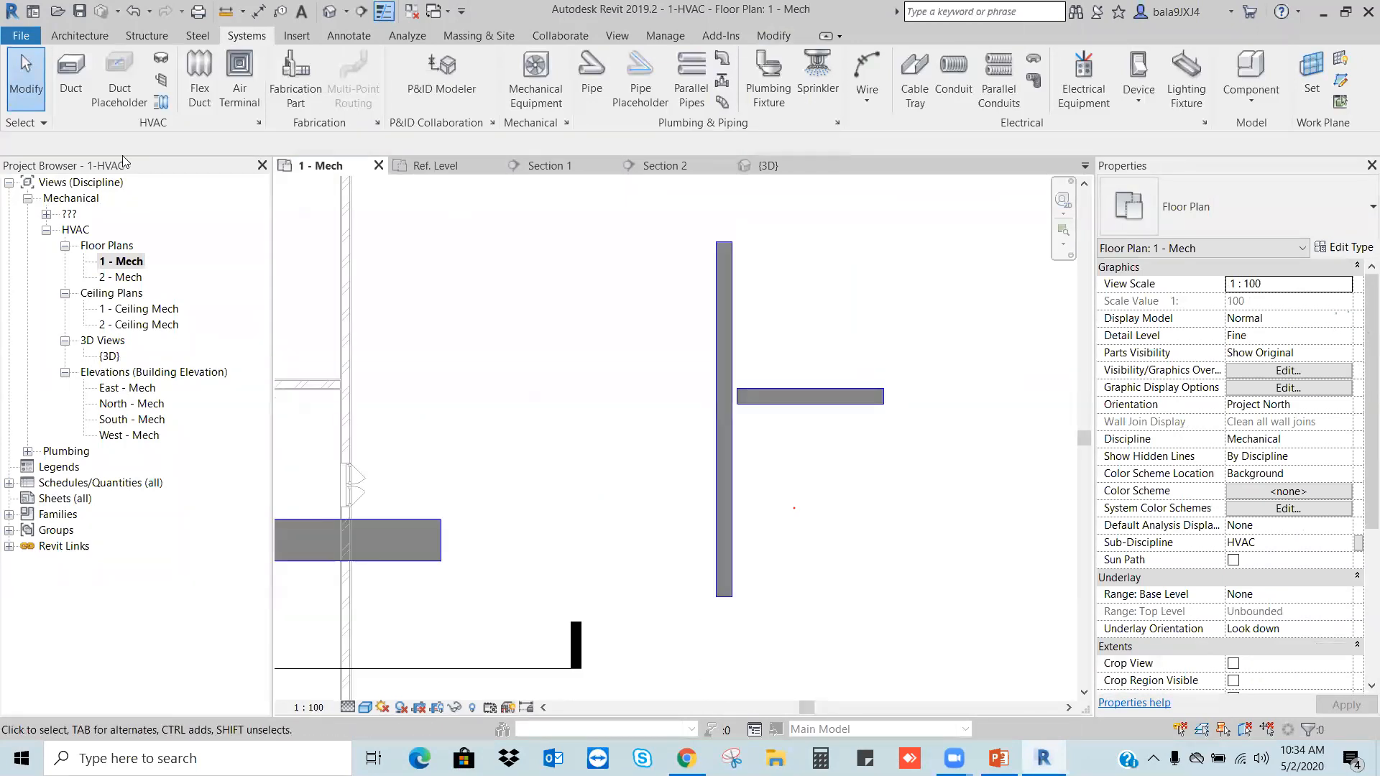
# Step: Draw a second north-south 300 x 300 duct about 6800 mm long, type Radius Elbows / Tees, east of the tapped pair
pyautogui.click(77, 71)
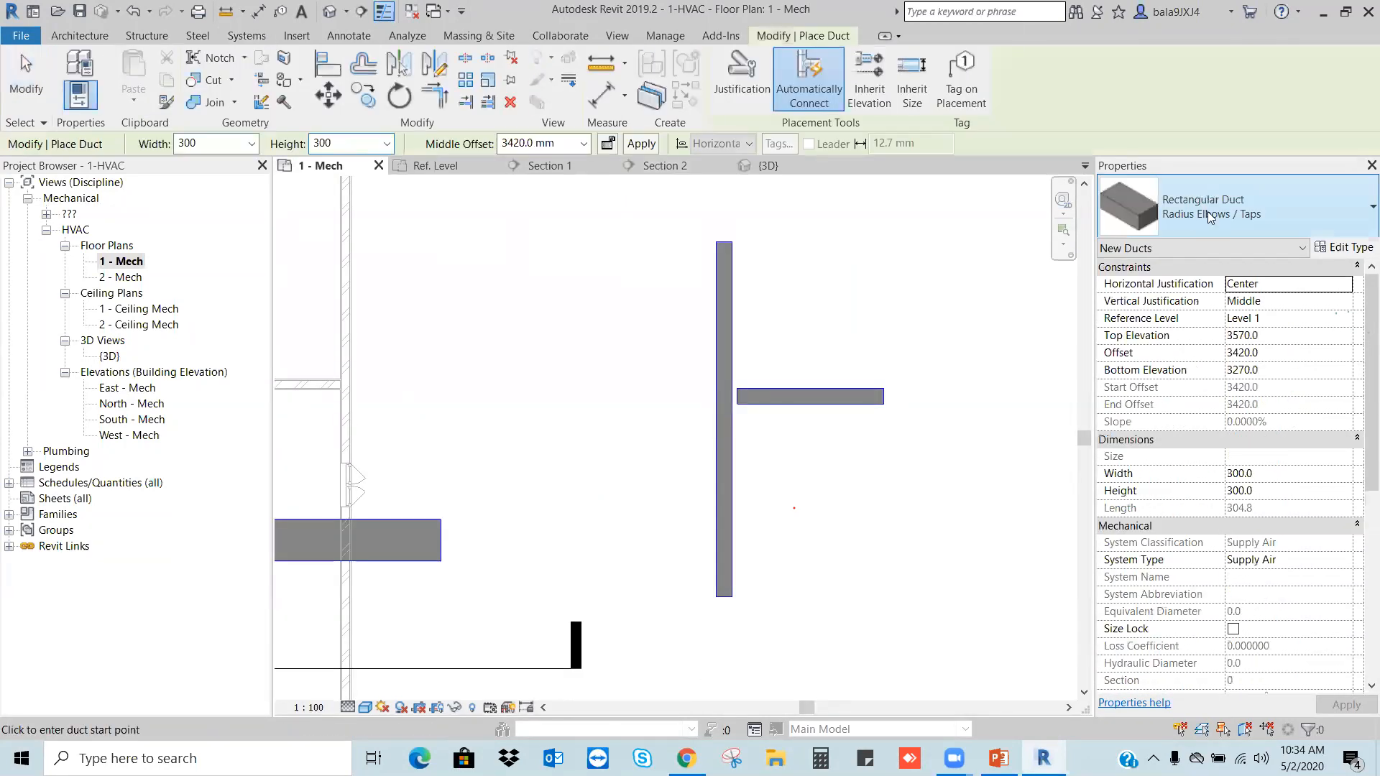
pyautogui.click(1219, 210)
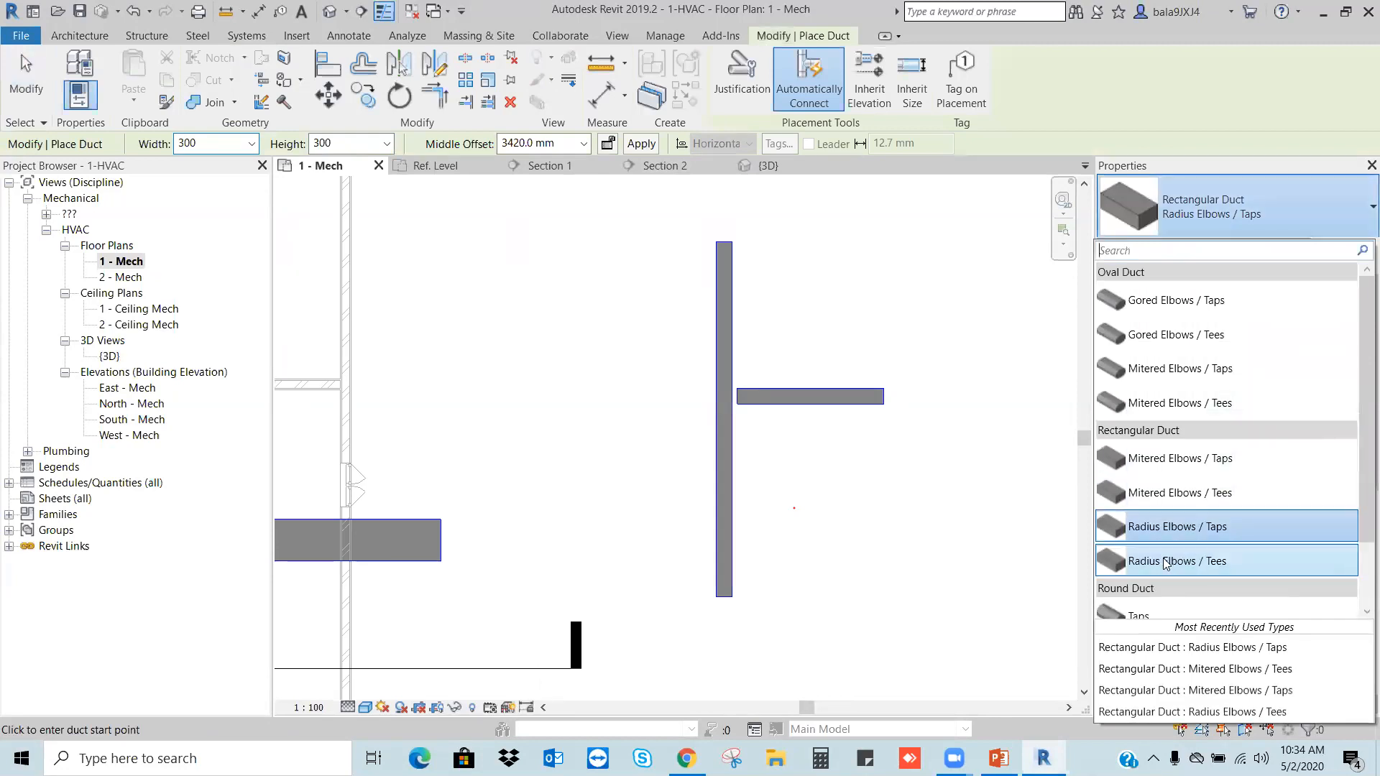
pyautogui.click(1193, 528)
pyautogui.scroll(-3, 743, 399)
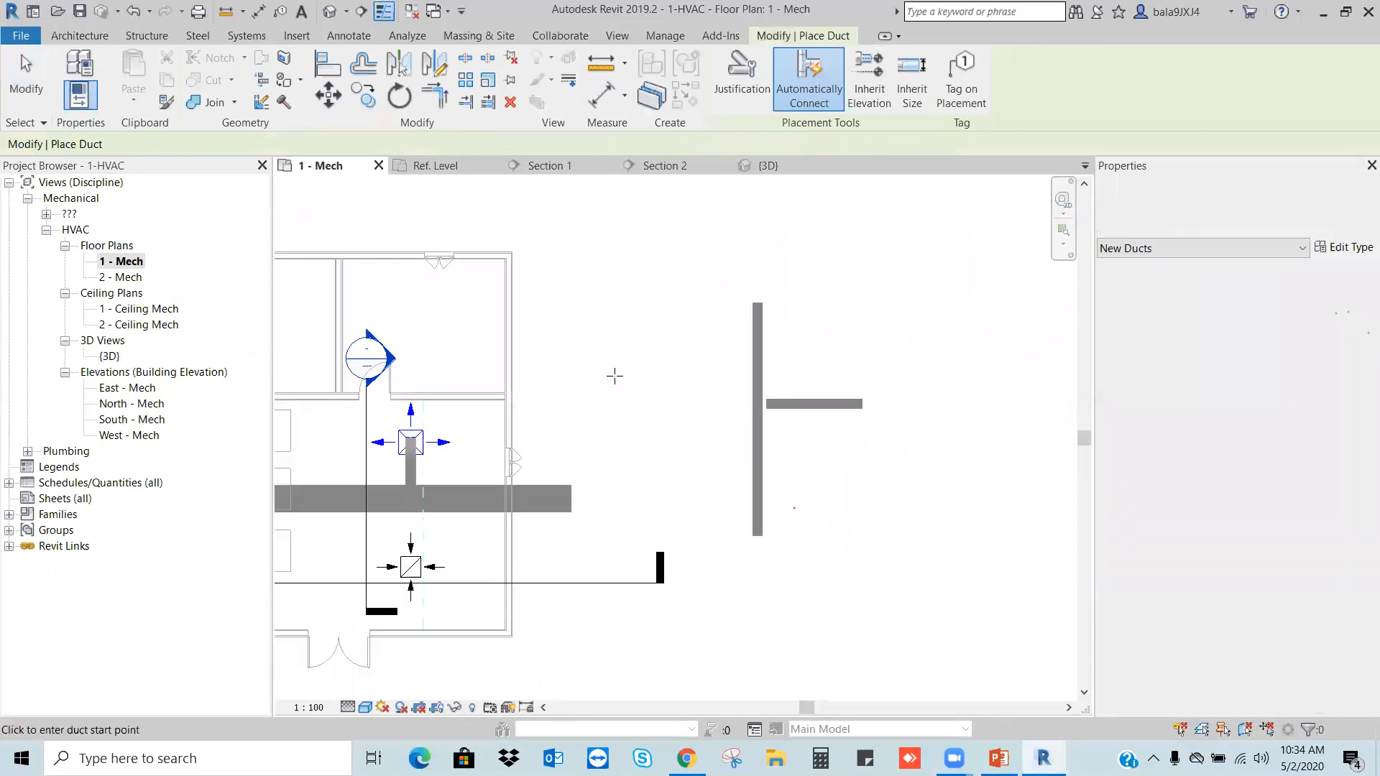
pyautogui.click(897, 312)
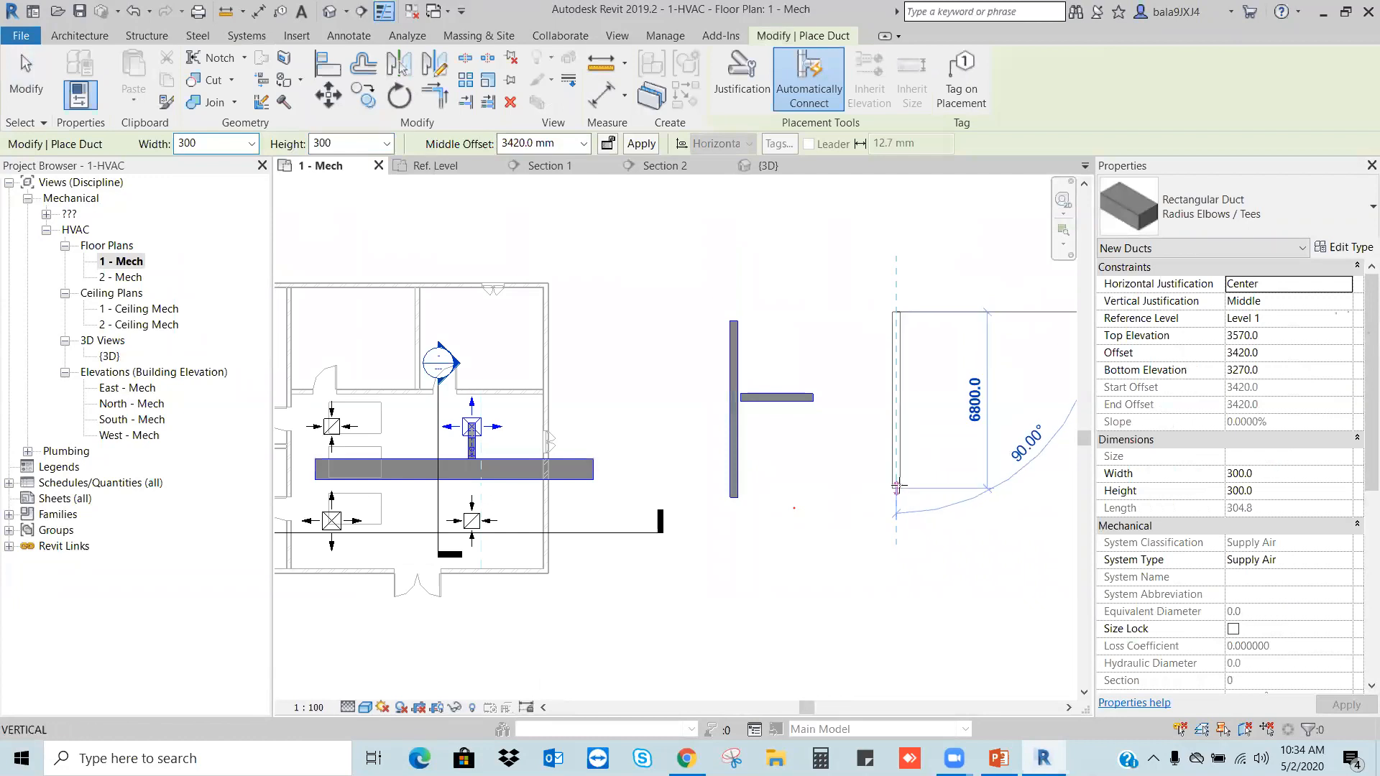
pyautogui.click(897, 486)
pyautogui.press('Escape')
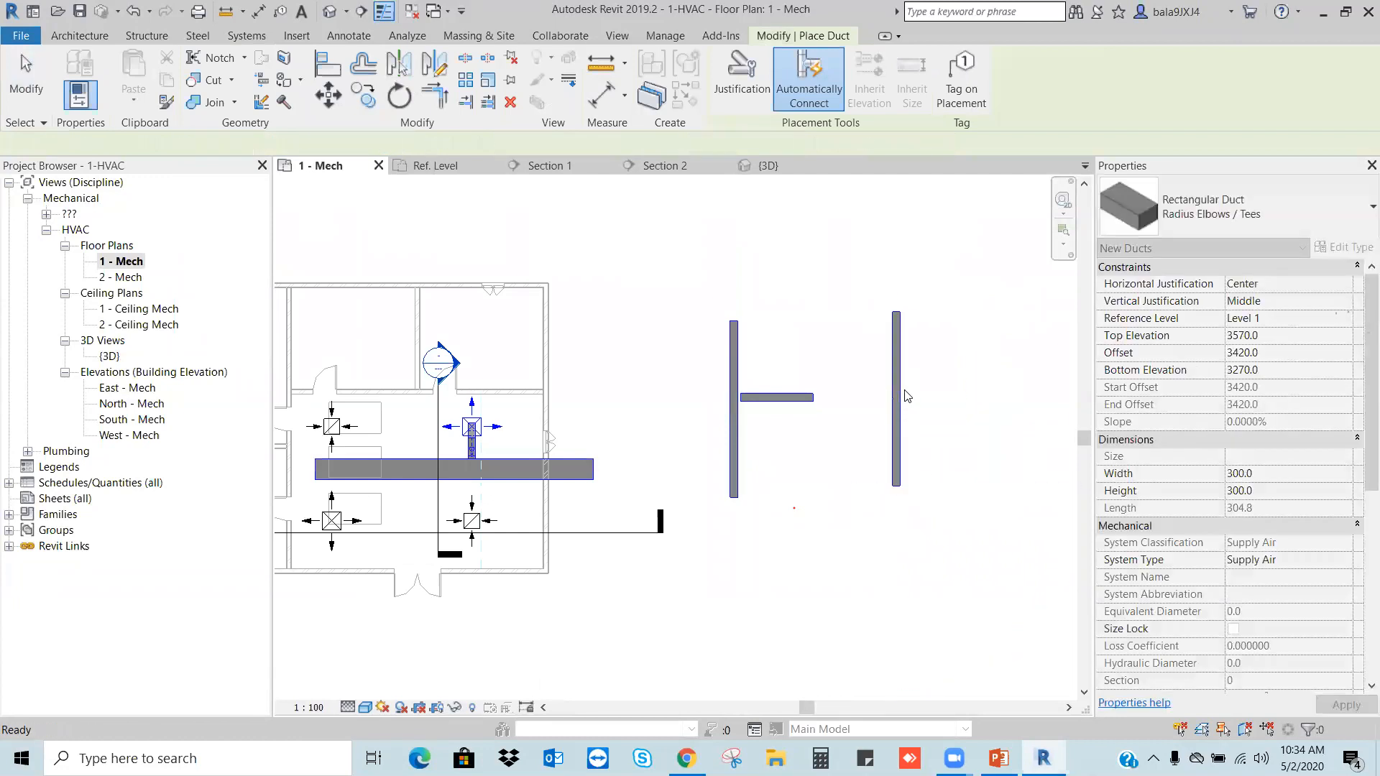
# Step: Branch a 300 x 300 Radius Elbows / Tees duct eastward from the middle of the second freestanding duct
pyautogui.click(899, 399)
pyautogui.click(1003, 399)
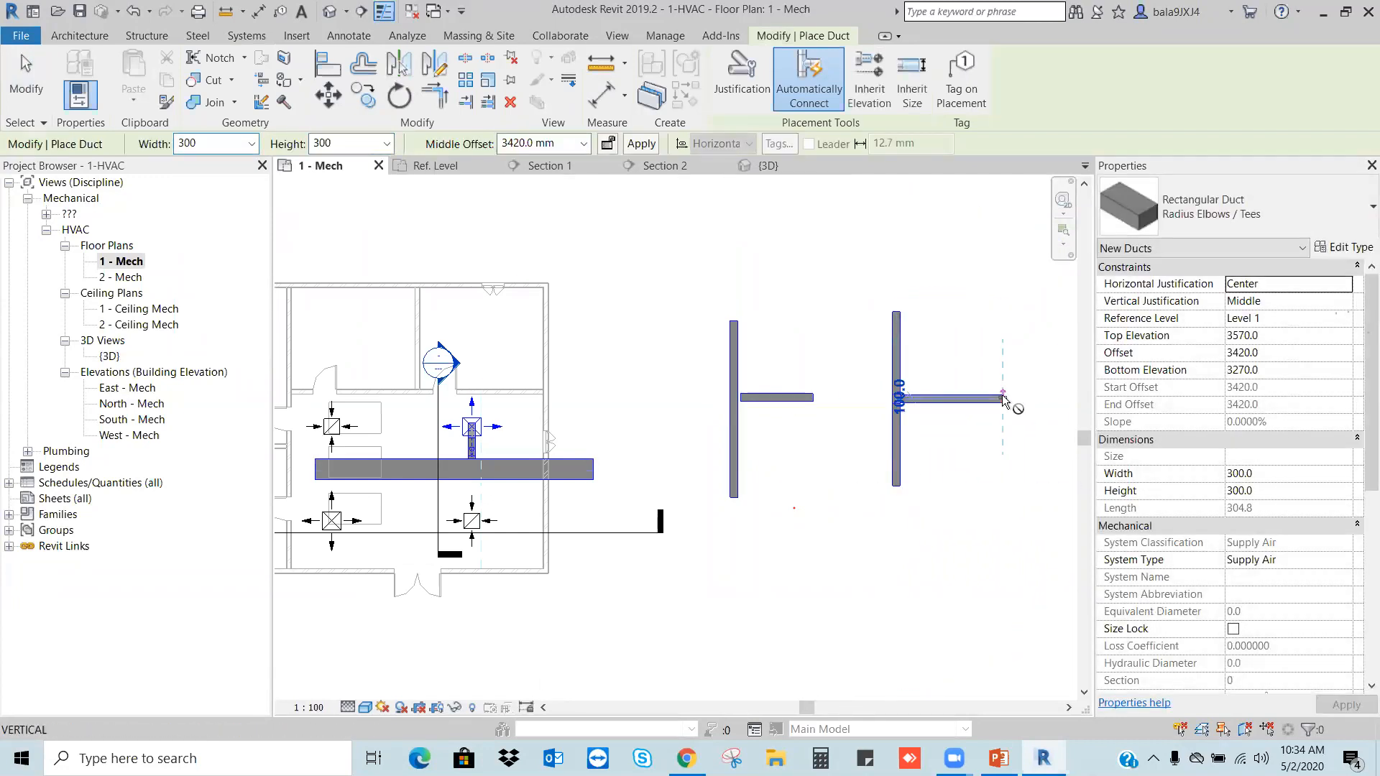
pyautogui.press('Escape')
pyautogui.scroll(5, 906, 401)
pyautogui.press('Escape')
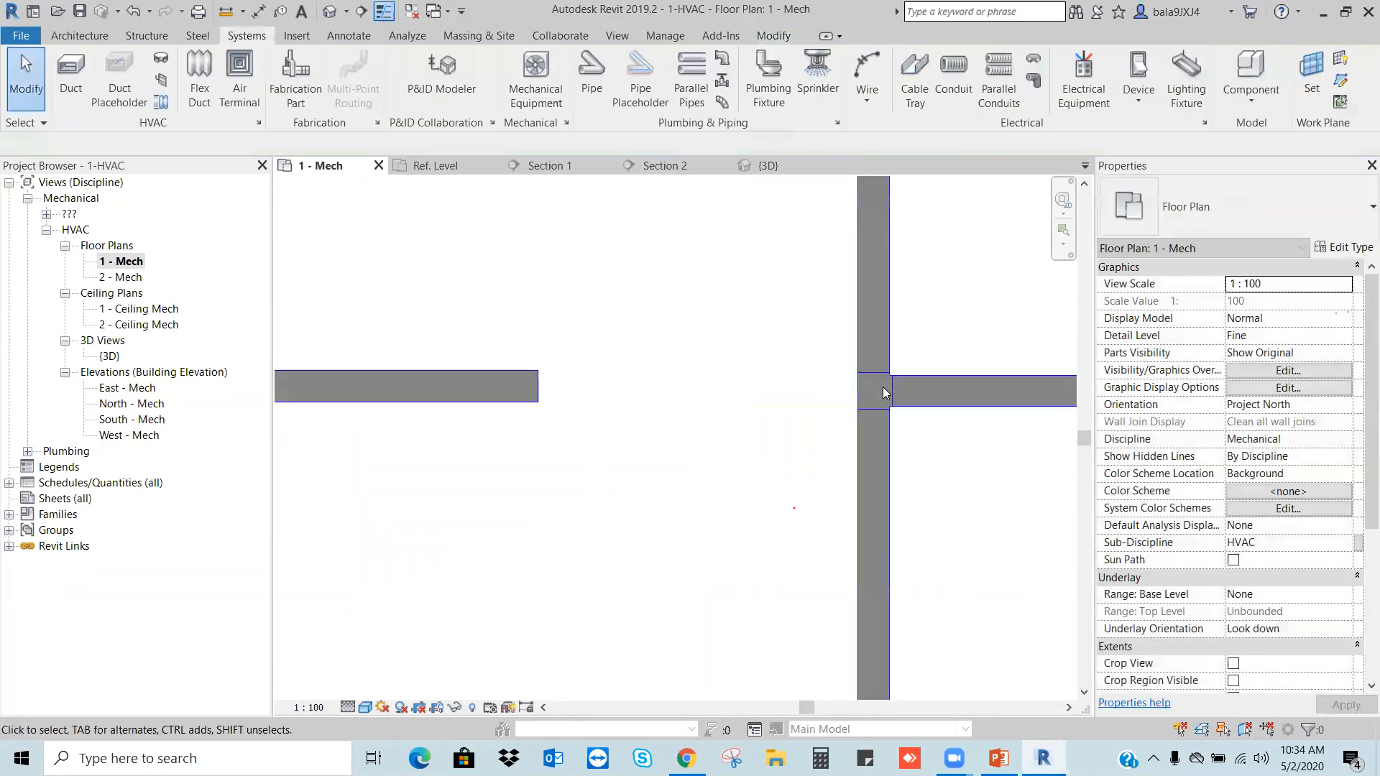
# Step: Select the tee fitting on the second duct and compare it with the tap connection on the first pair
pyautogui.click(894, 392)
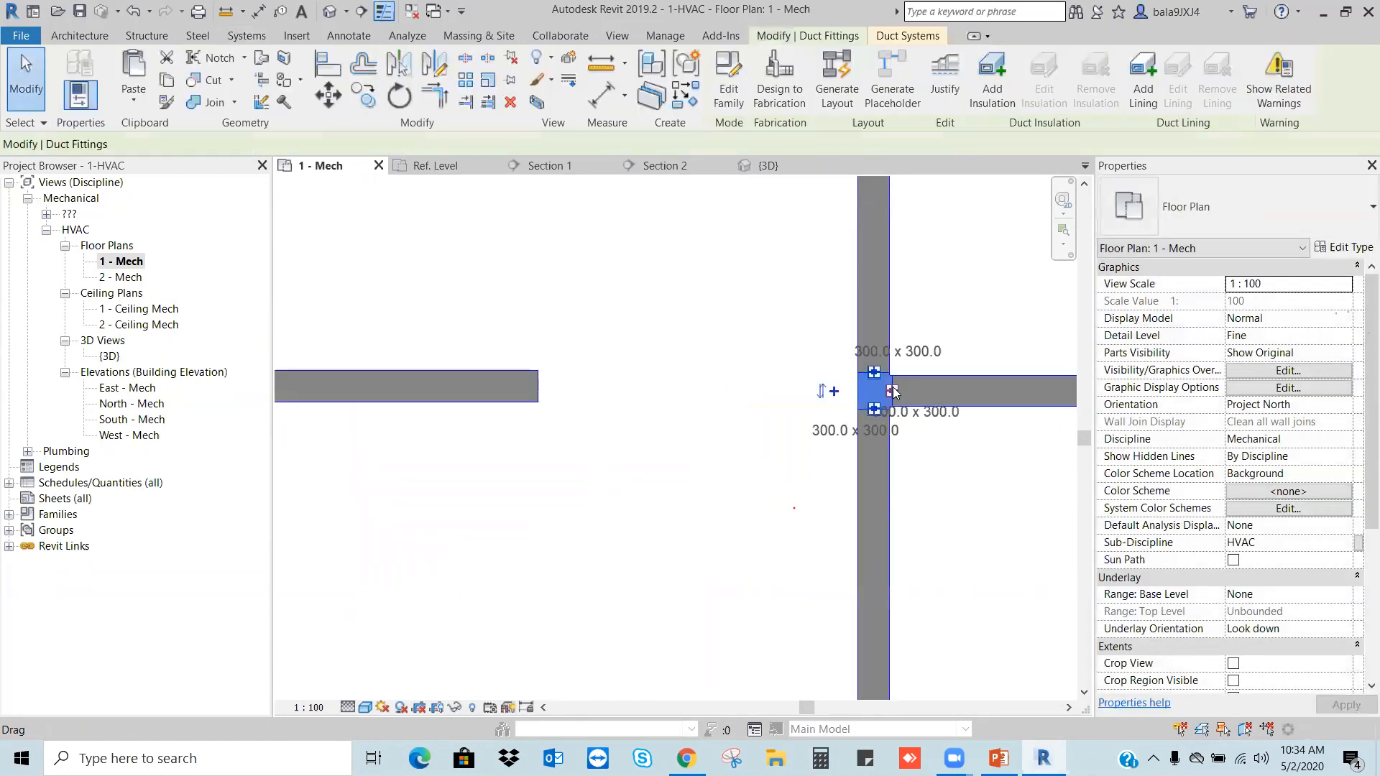
pyautogui.scroll(-3, 965, 496)
pyautogui.click(766, 433)
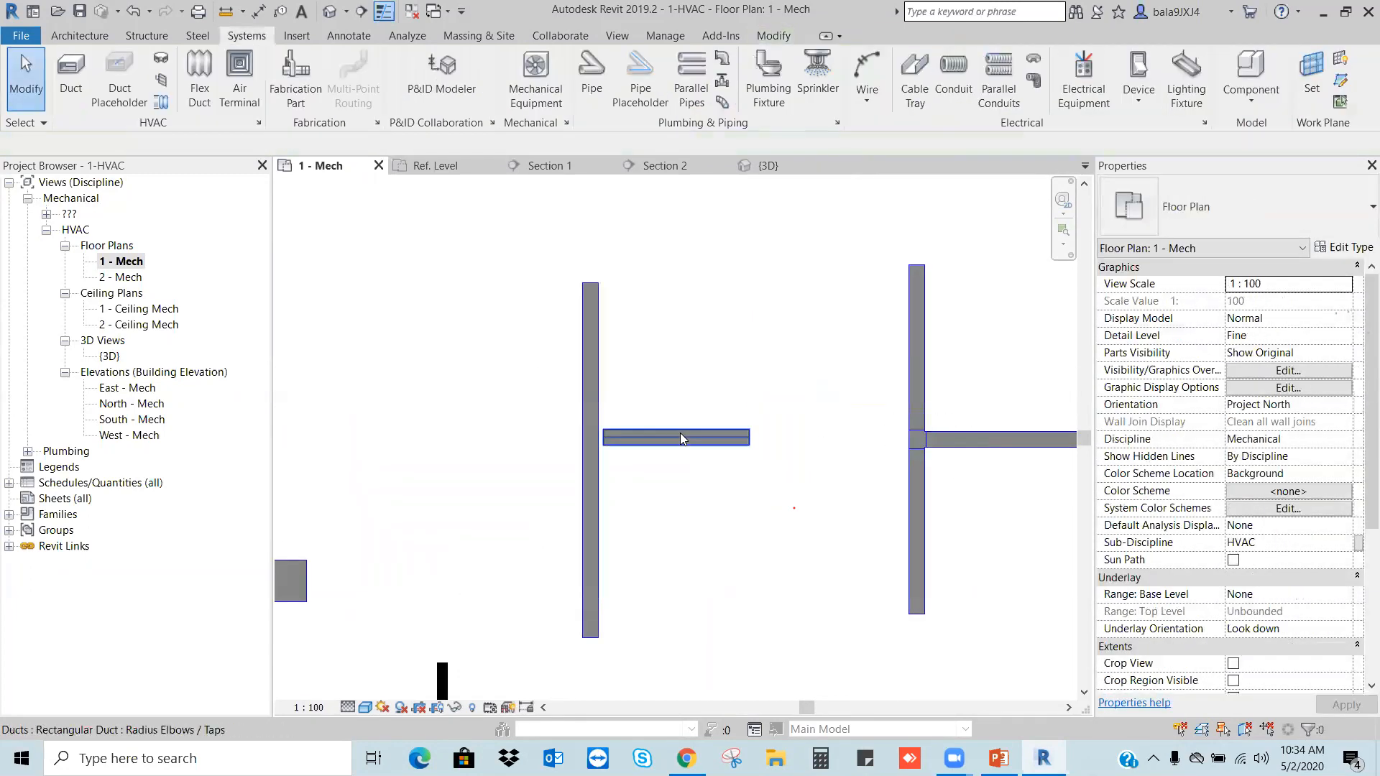
pyautogui.scroll(2, 630, 453)
pyautogui.scroll(-3, 645, 453)
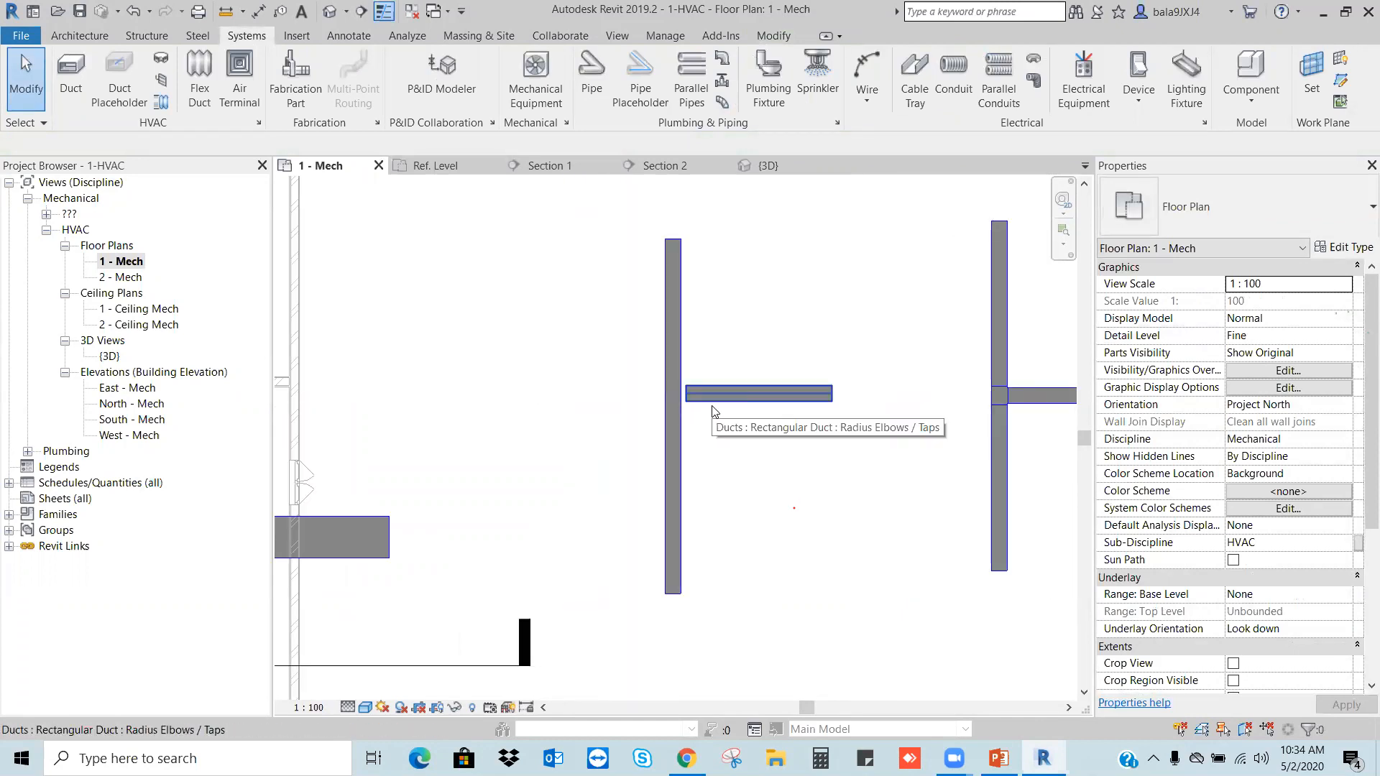
# Step: Set the preferred junction type of the Radius Elbows / Taps duct type to Tee in its routing preferences
pyautogui.scroll(2, 683, 395)
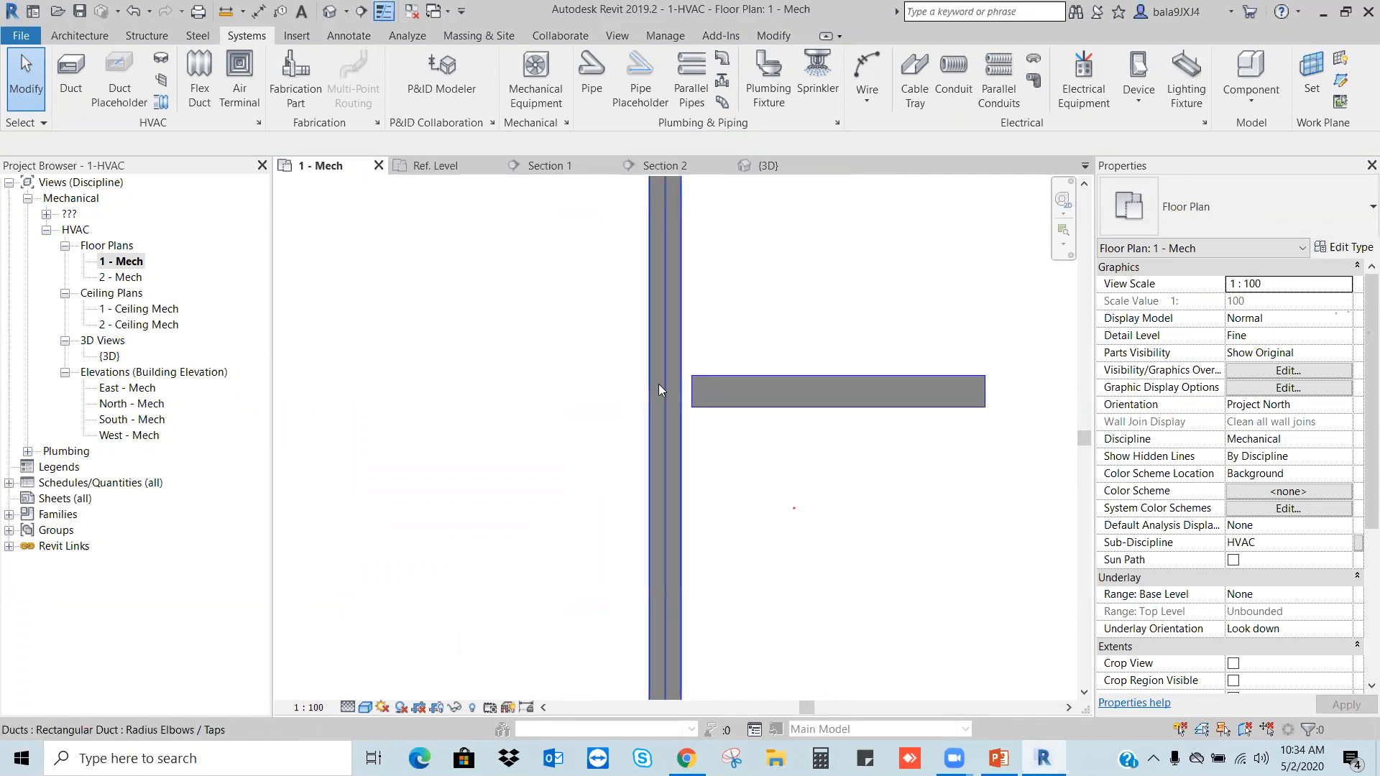
pyautogui.click(751, 375)
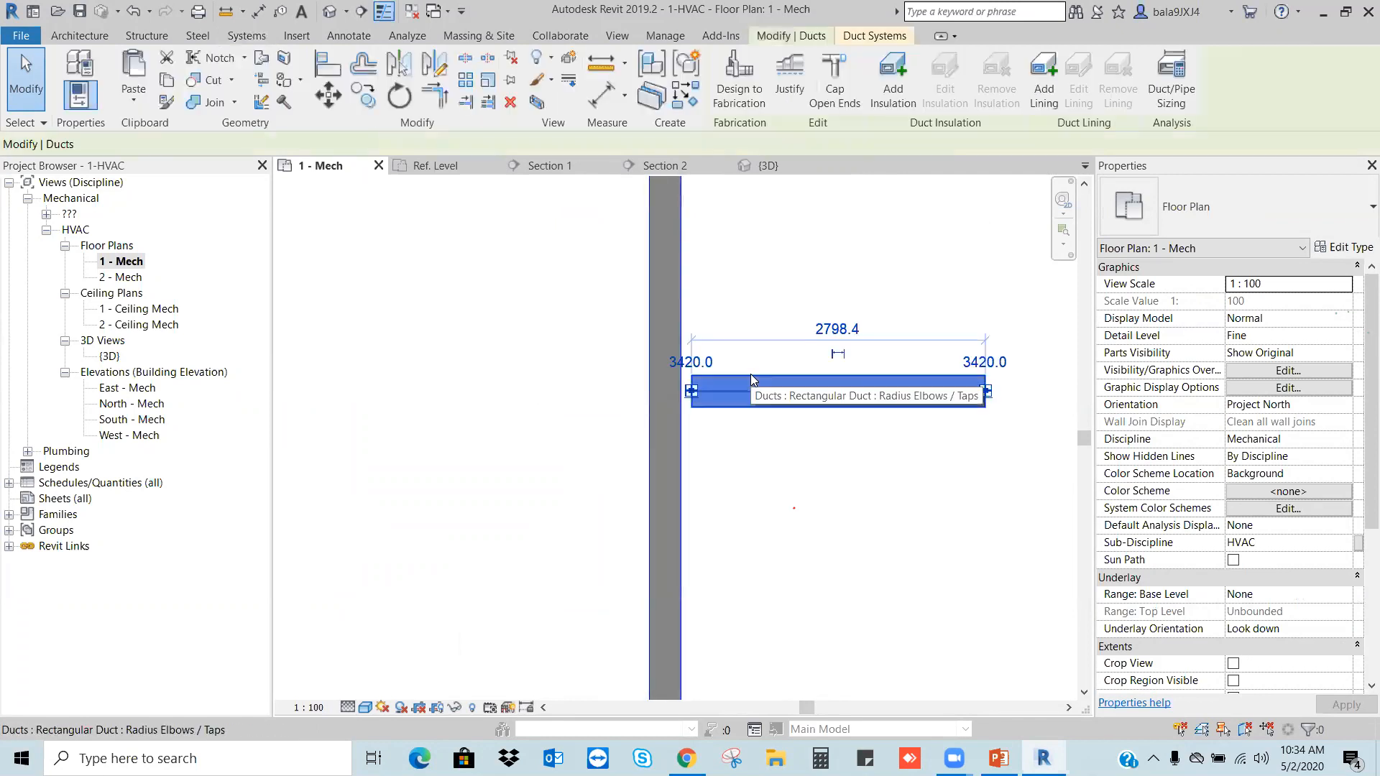
pyautogui.click(1345, 247)
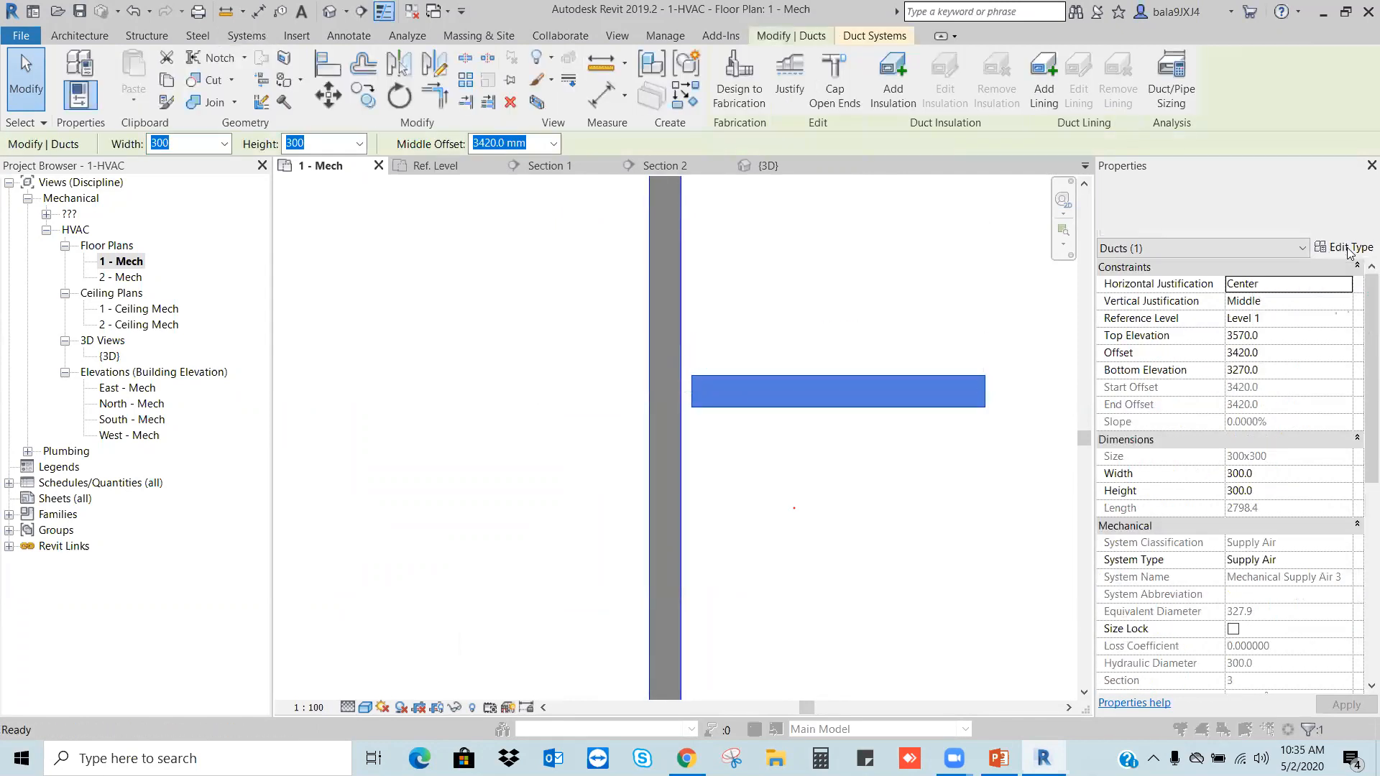
pyautogui.click(1127, 277)
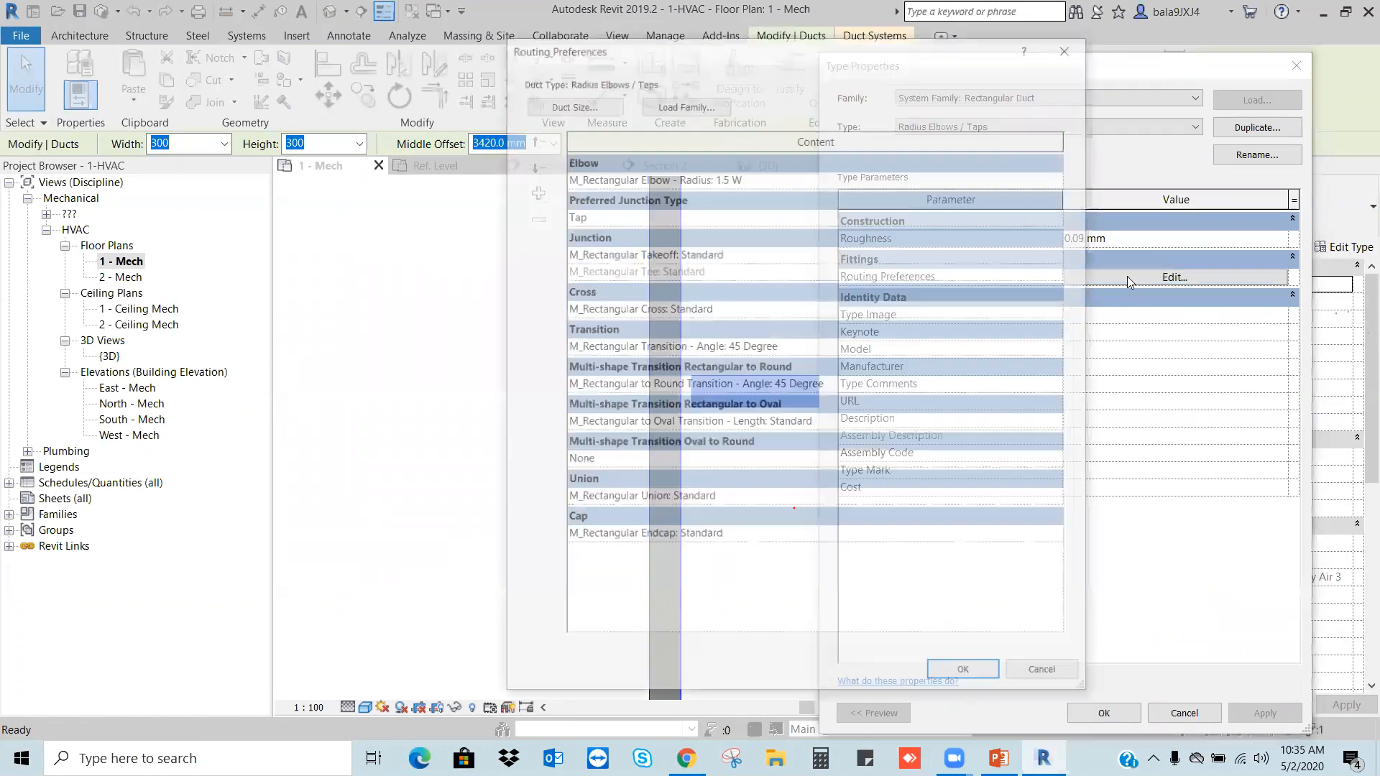
pyautogui.click(1060, 217)
pyautogui.click(573, 233)
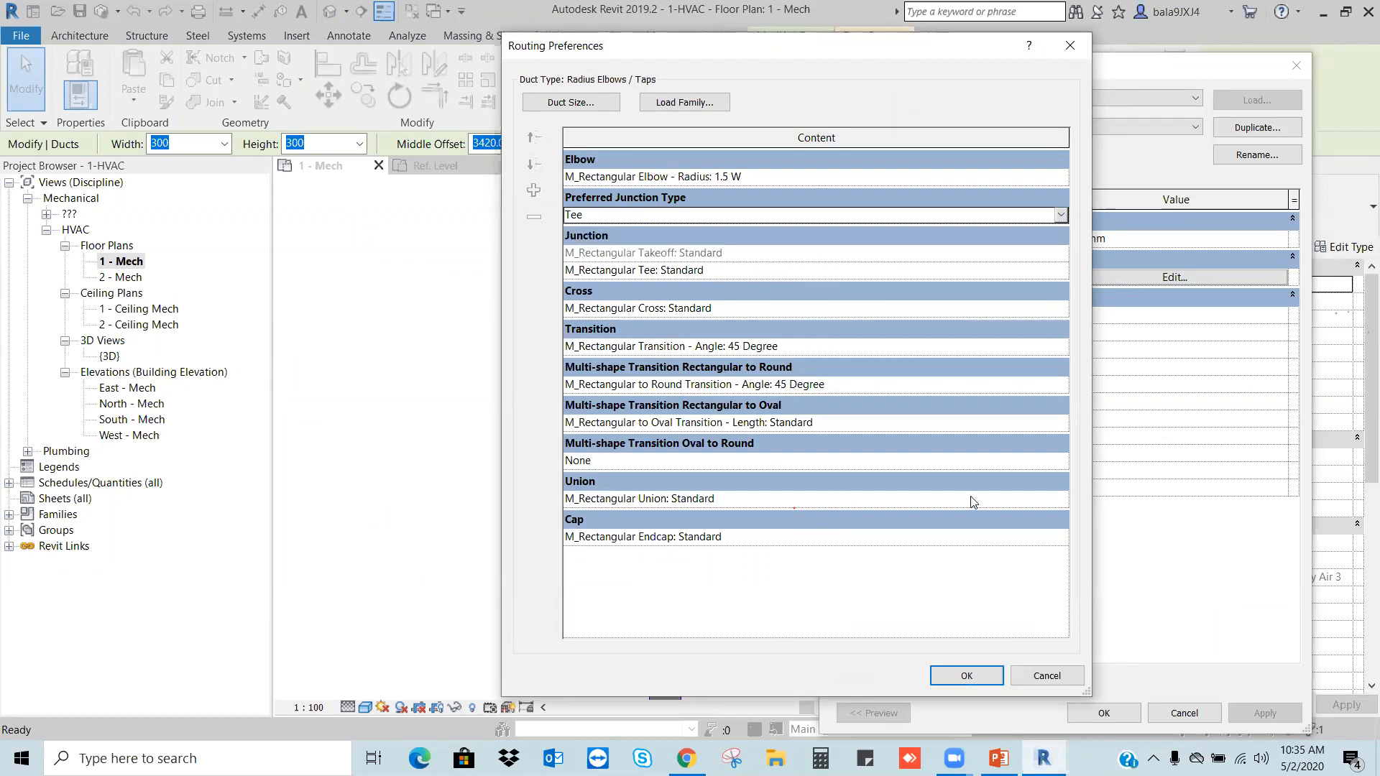
pyautogui.click(986, 675)
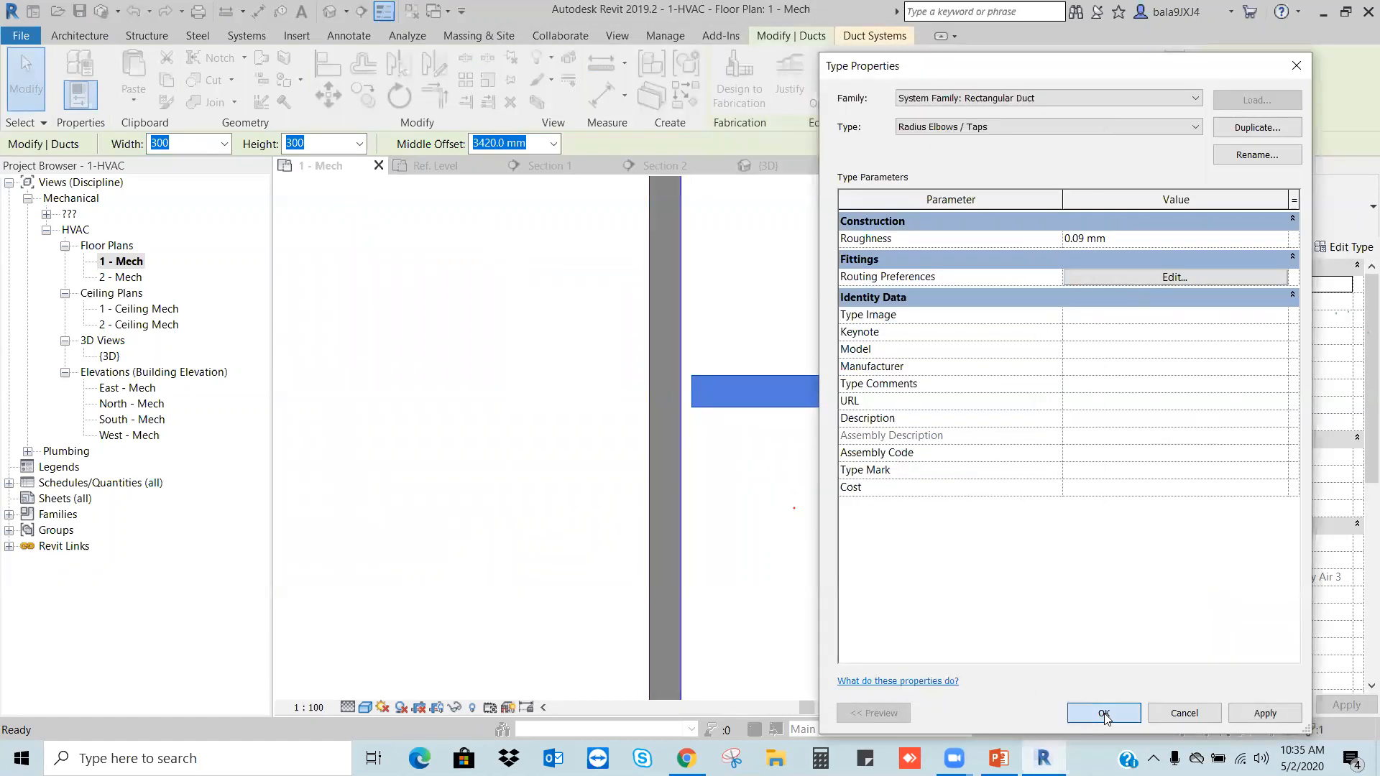
pyautogui.click(763, 488)
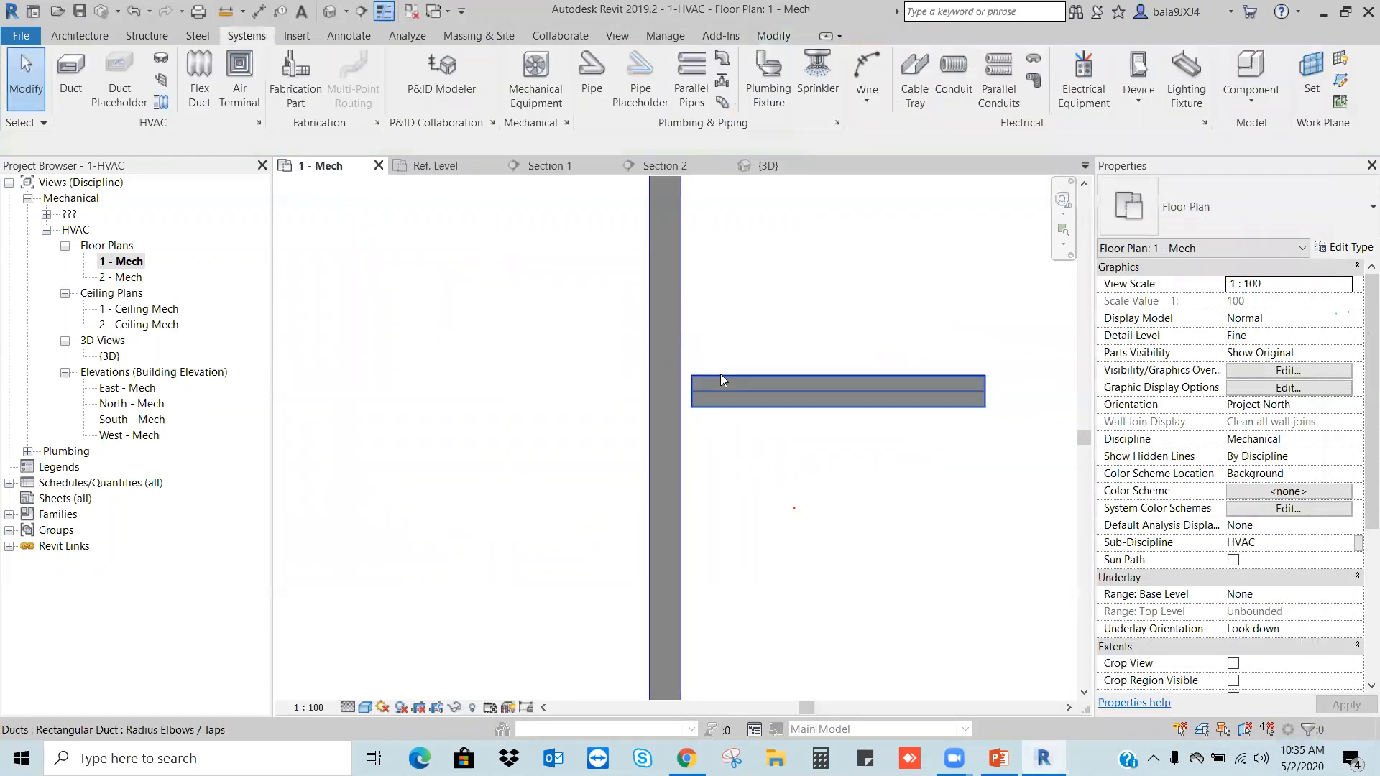
# Step: Extend the loose branch's west end to the first freestanding duct to connect them, and inspect the fitting at the junction
pyautogui.click(694, 394)
pyautogui.moveTo(692, 393); pyautogui.dragTo(677, 391)
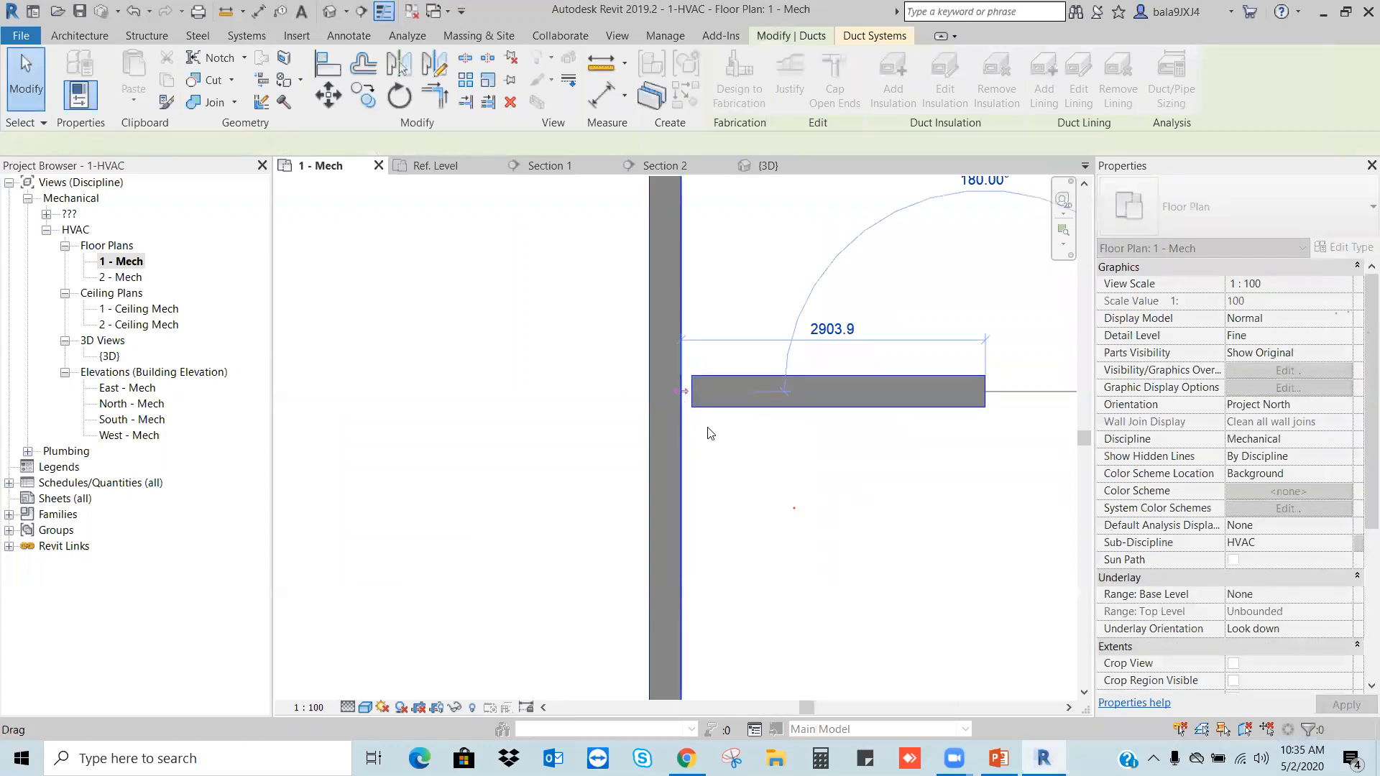
pyautogui.click(746, 450)
pyautogui.scroll(-3, 664, 370)
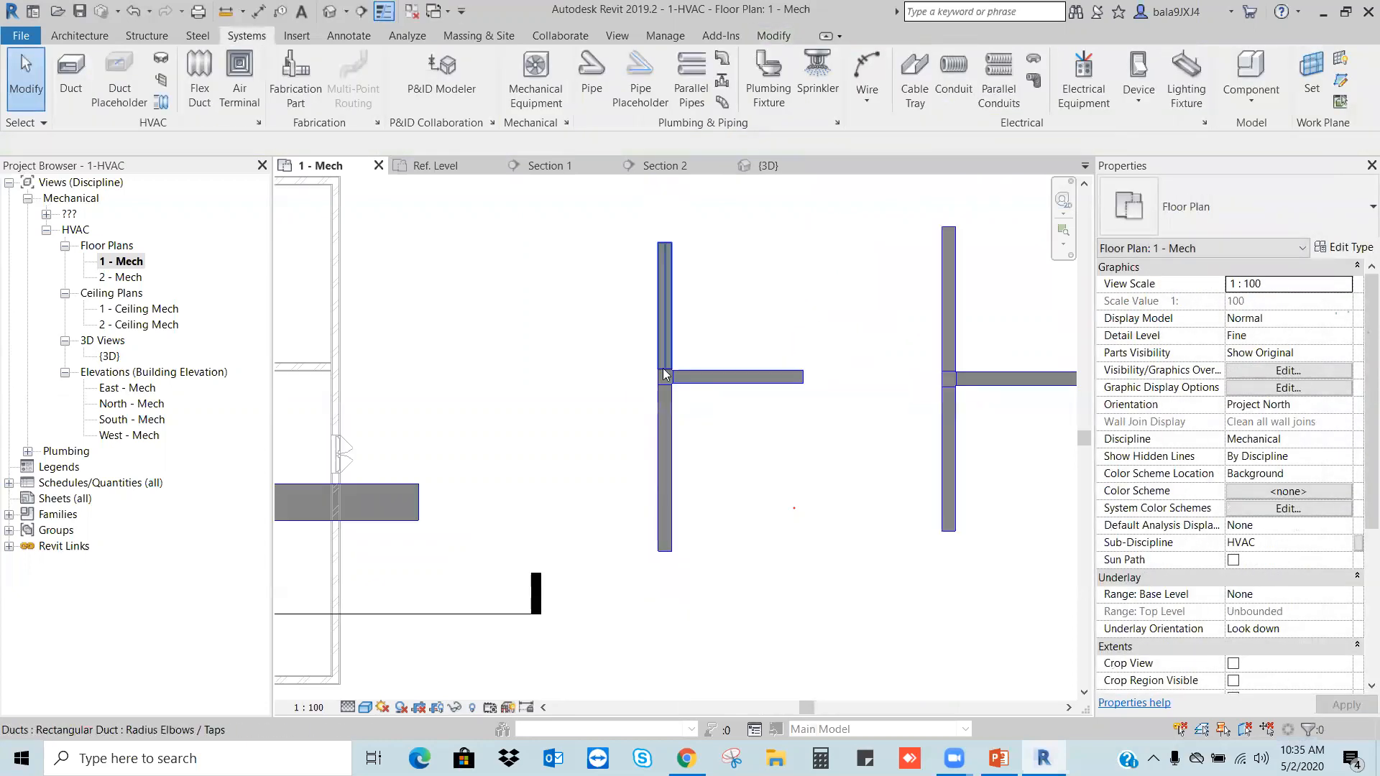
pyautogui.scroll(3, 661, 372)
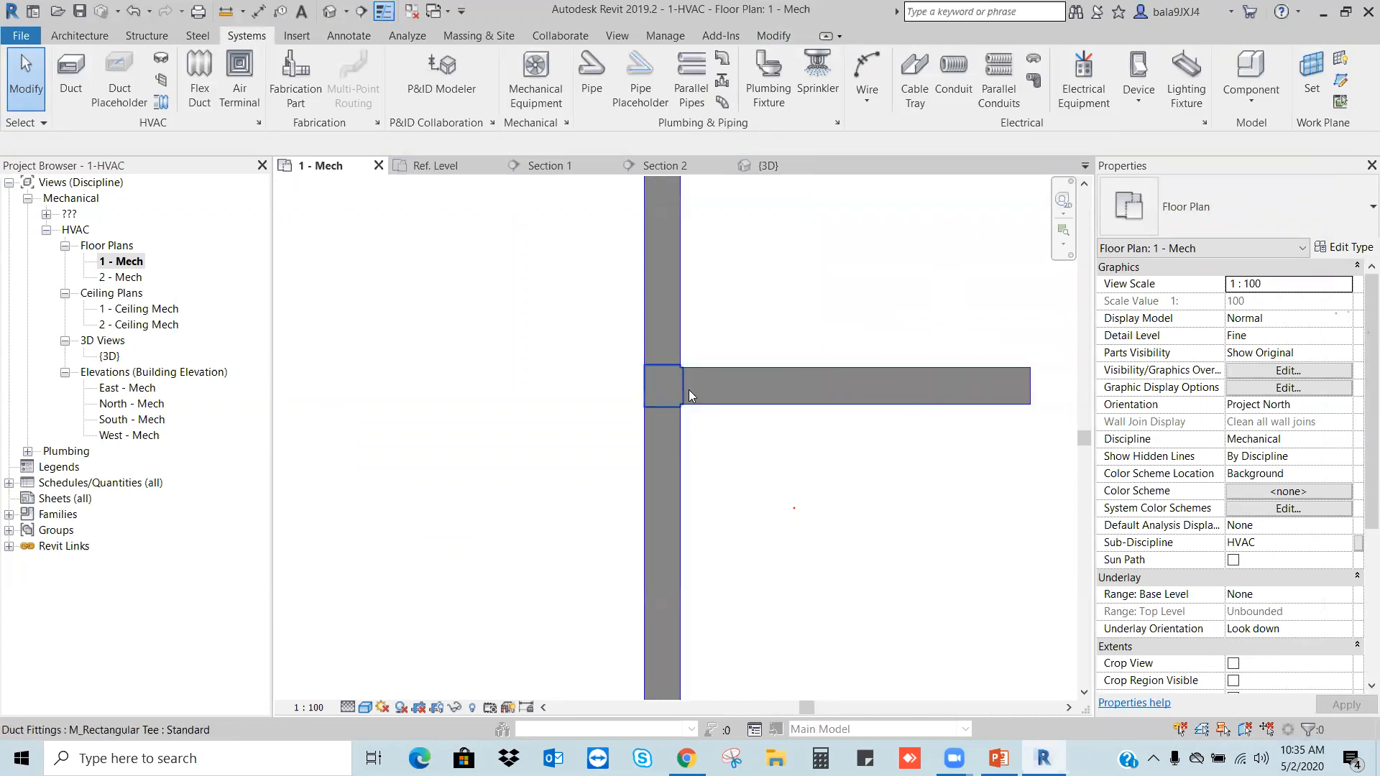
pyautogui.scroll(-5, 688, 390)
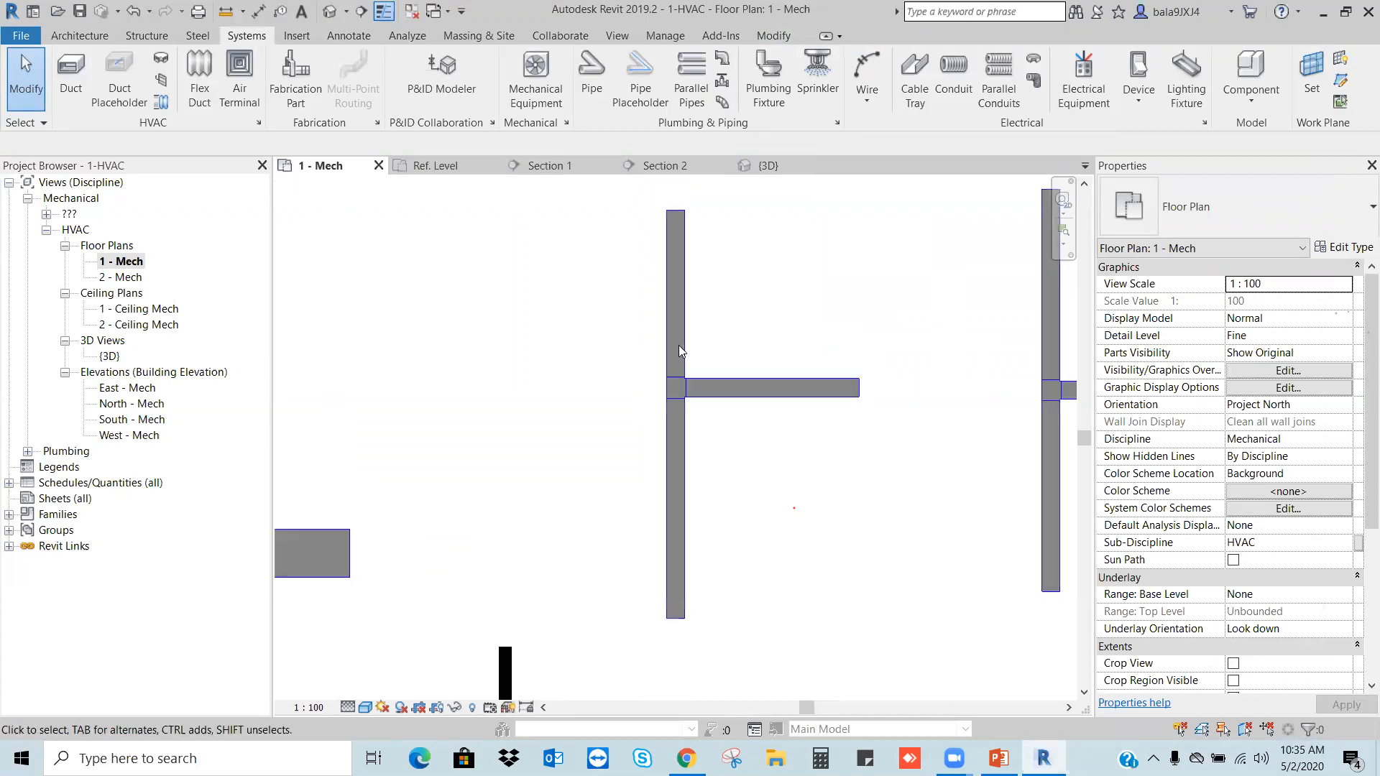
pyautogui.scroll(-3, 694, 368)
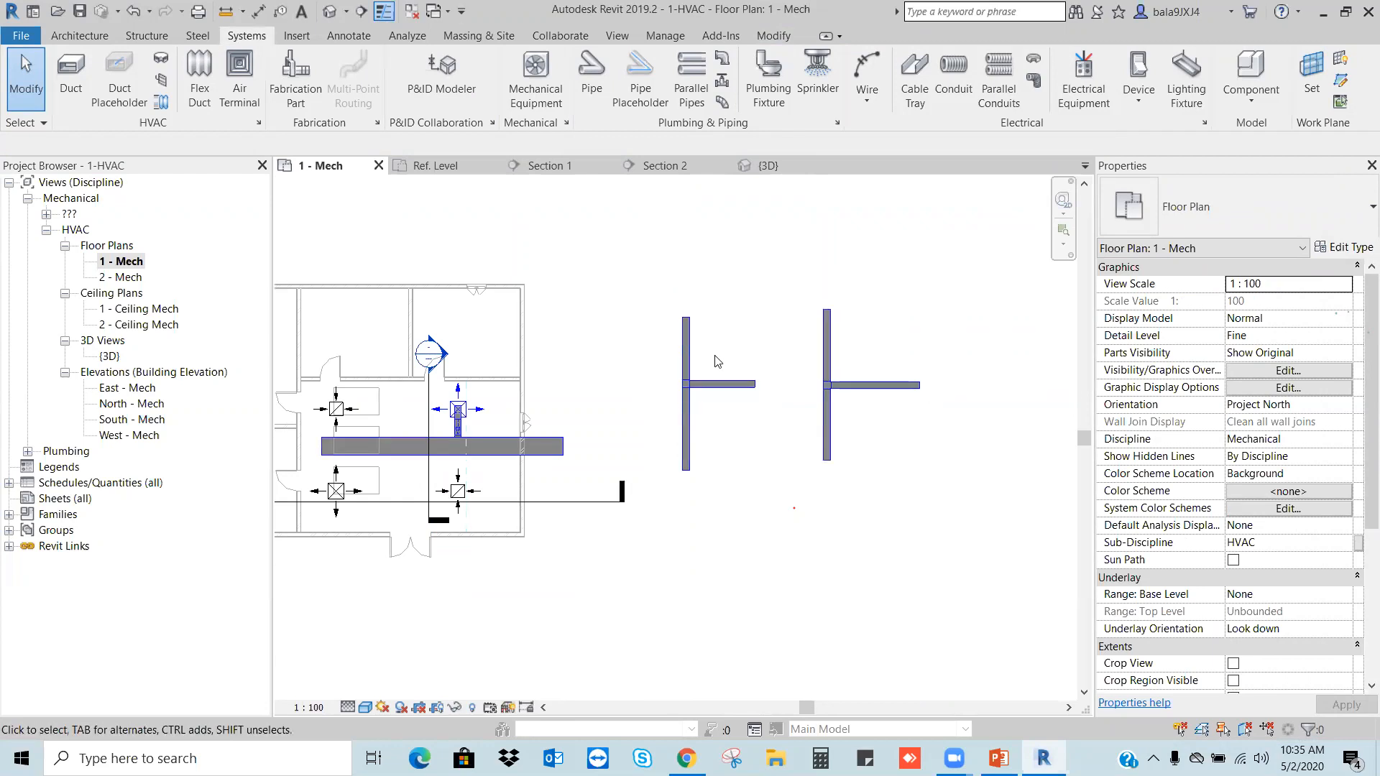
pyautogui.moveTo(857, 429); pyautogui.dragTo(615, 338)
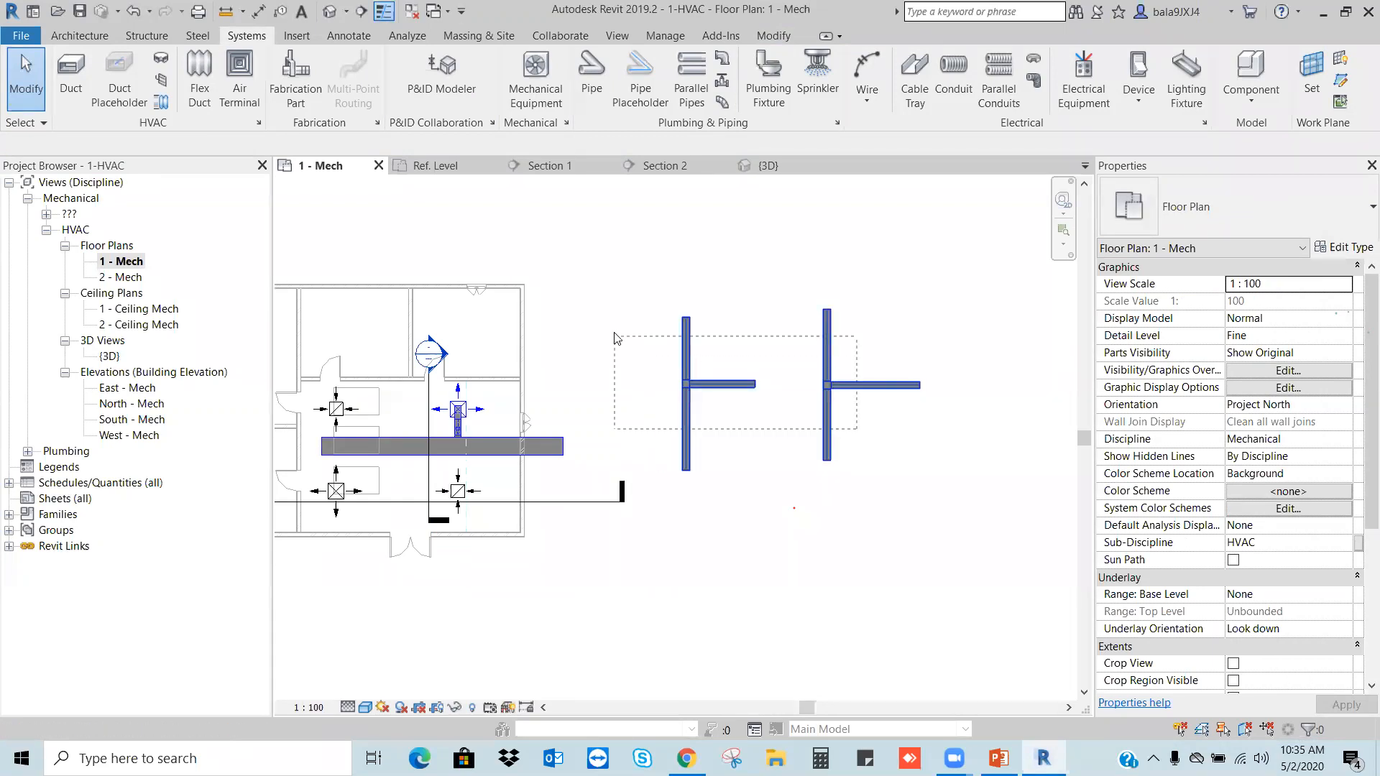
pyautogui.click(908, 240)
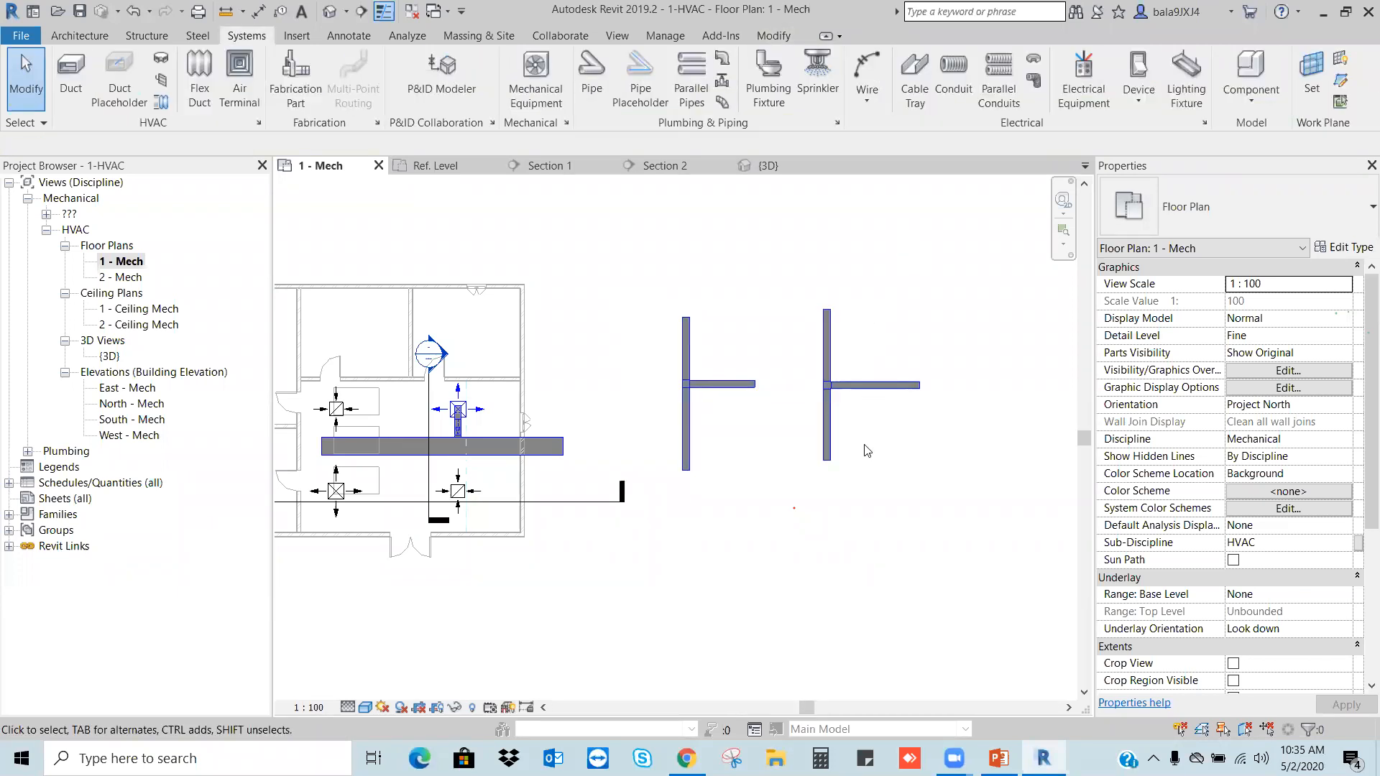
pyautogui.moveTo(864, 436); pyautogui.dragTo(662, 320)
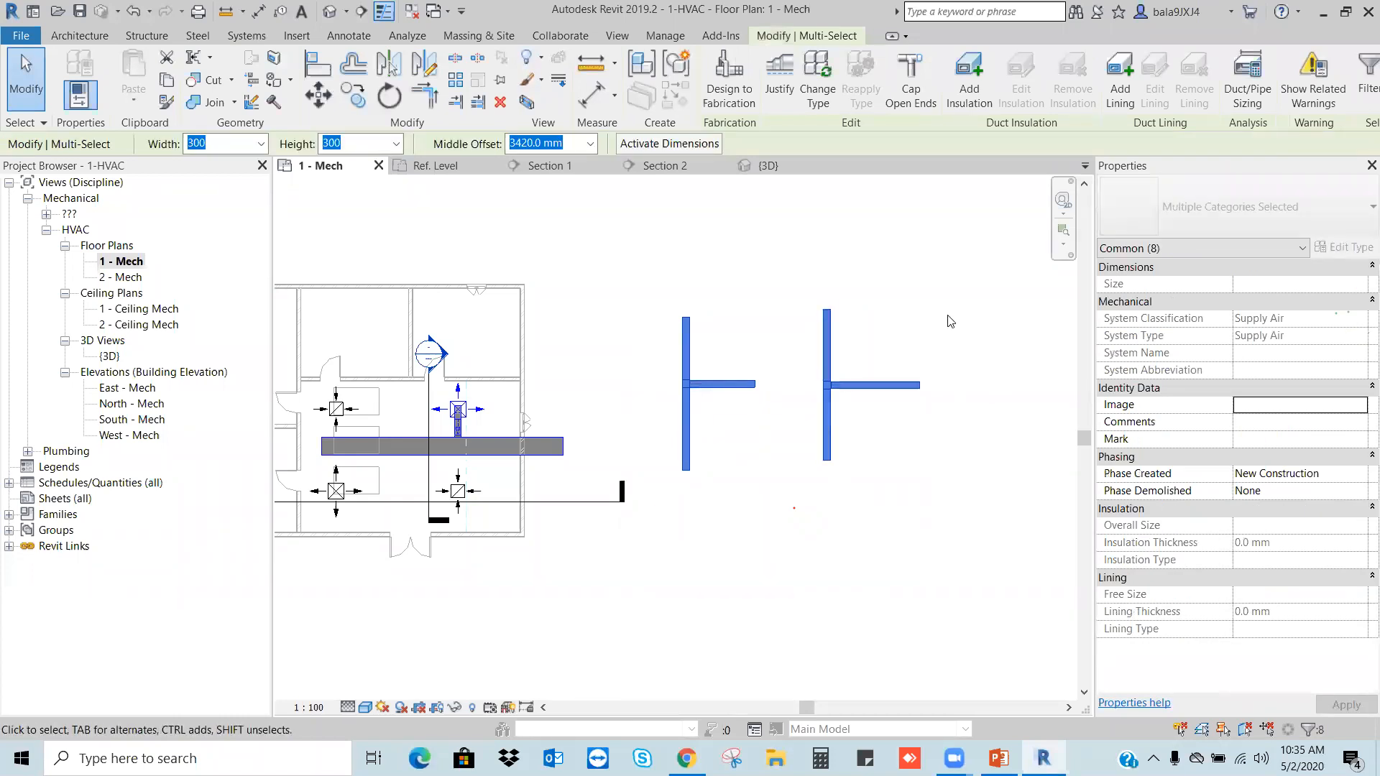
pyautogui.click(950, 322)
# Step: Delete both freestanding duct assemblies east of the building and fit the whole plan in view
pyautogui.scroll(4, 825, 382)
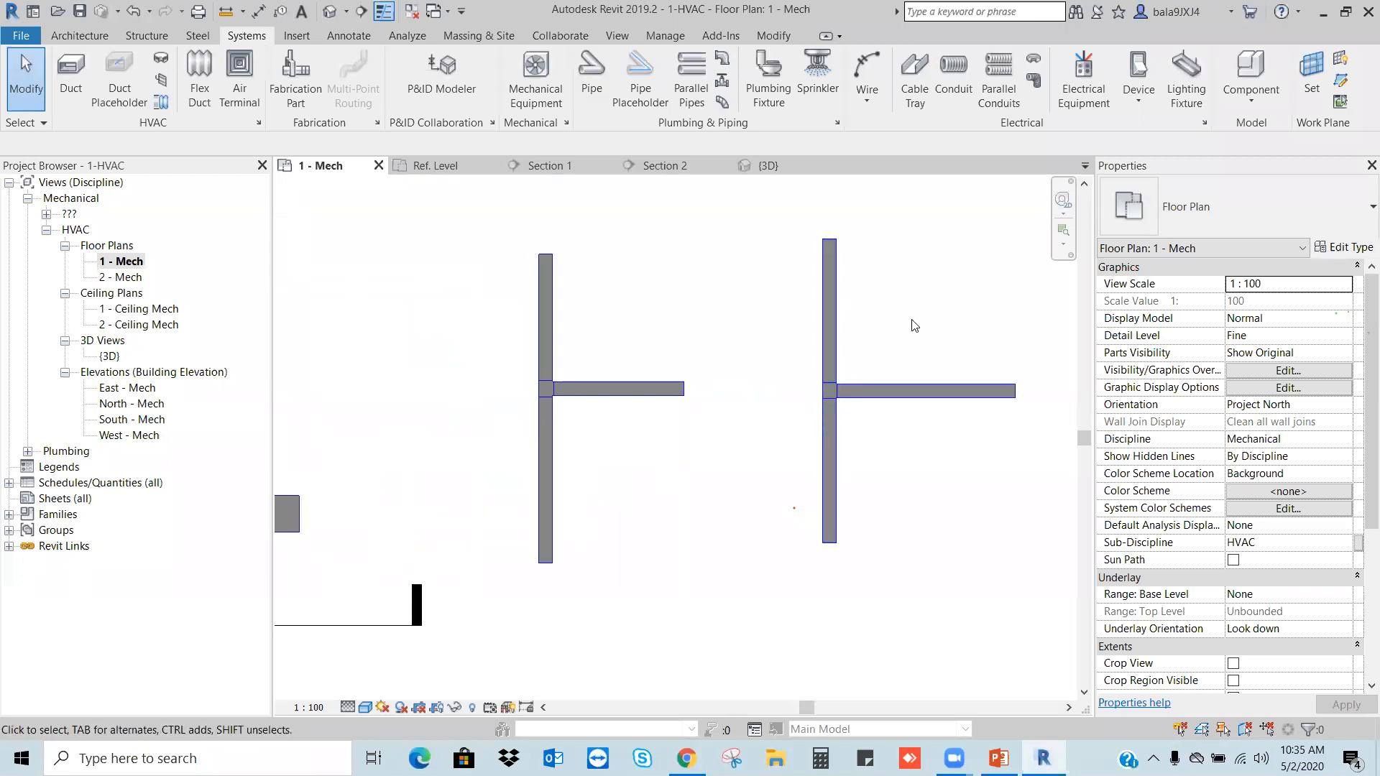
pyautogui.moveTo(899, 430); pyautogui.dragTo(515, 302)
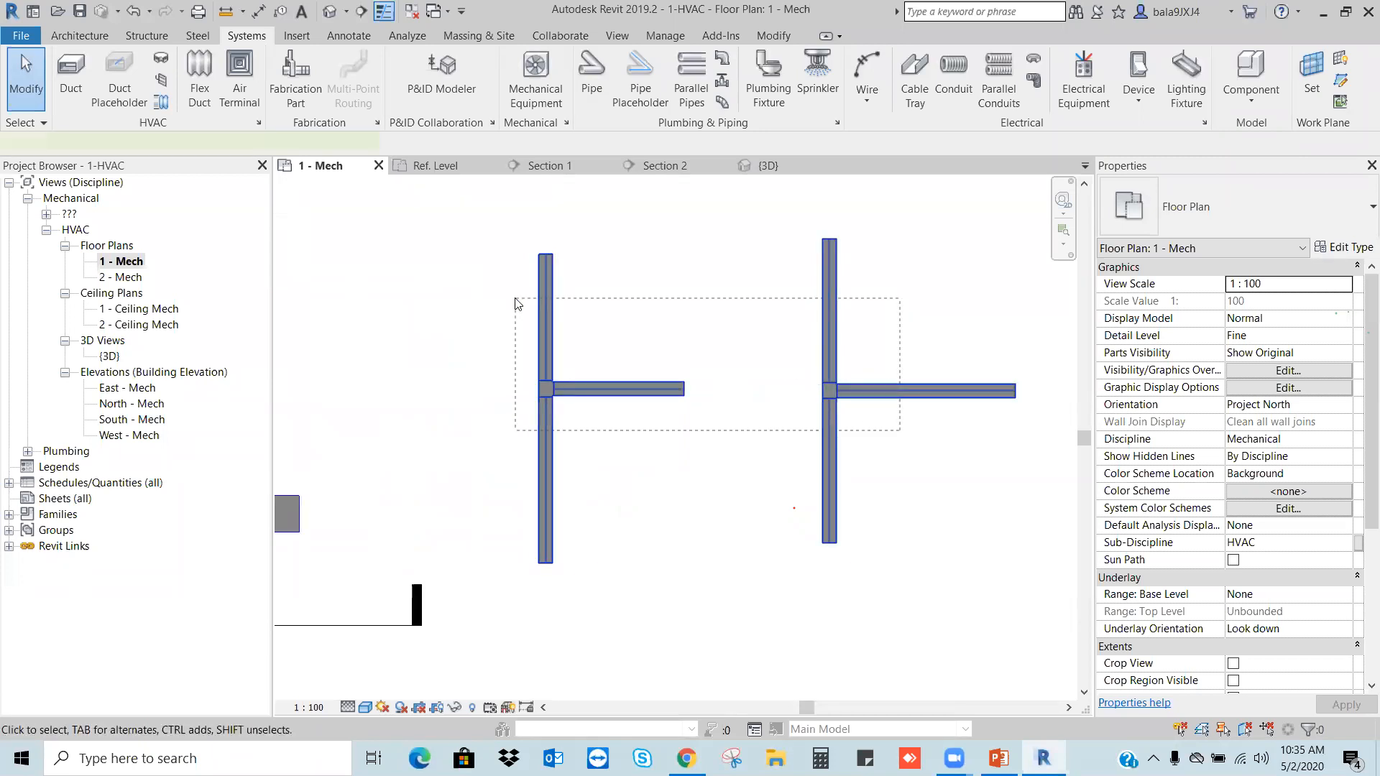
pyautogui.press('Delete')
pyautogui.press('z')
pyautogui.press('a')
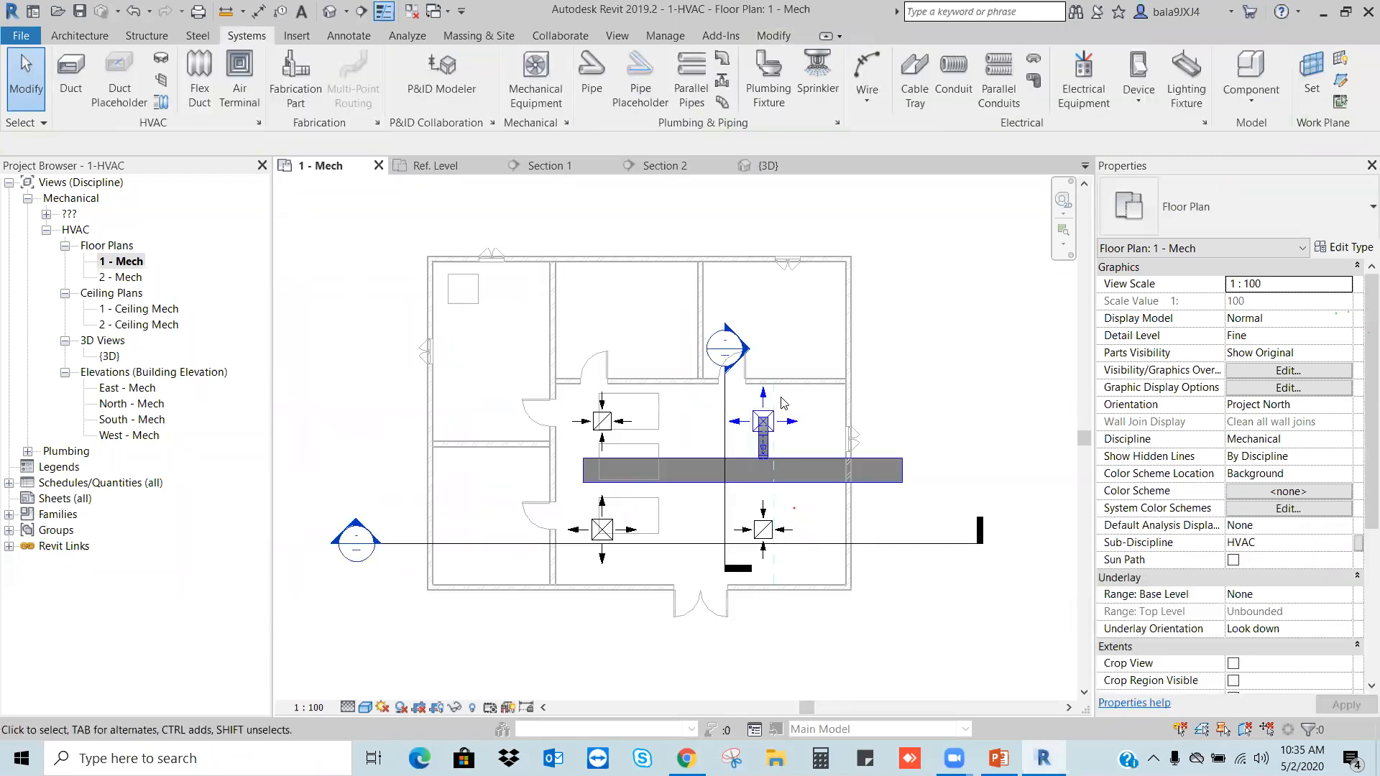
# Step: Create a west-facing building section just east of the two western diffusers, crossing the main duct, and open its view
pyautogui.scroll(3, 608, 501)
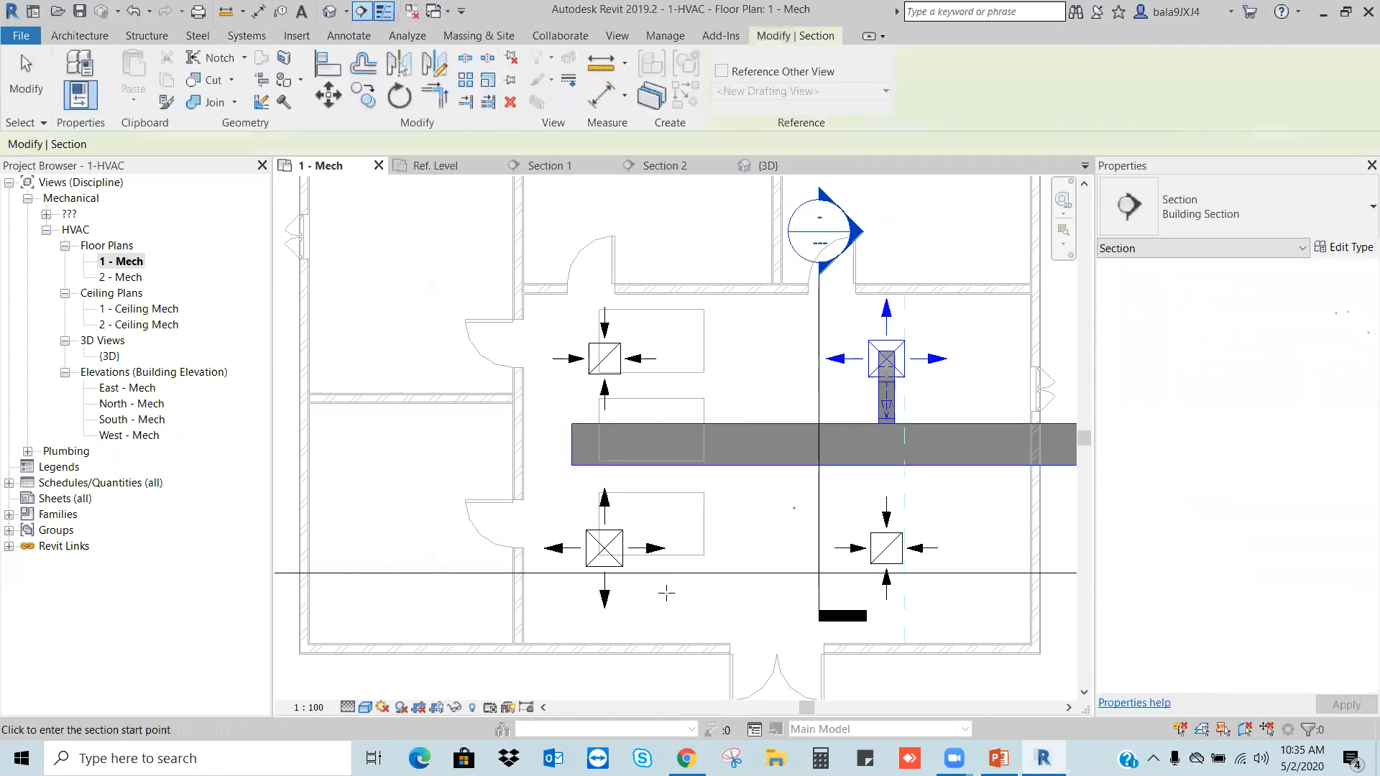
pyautogui.click(643, 629)
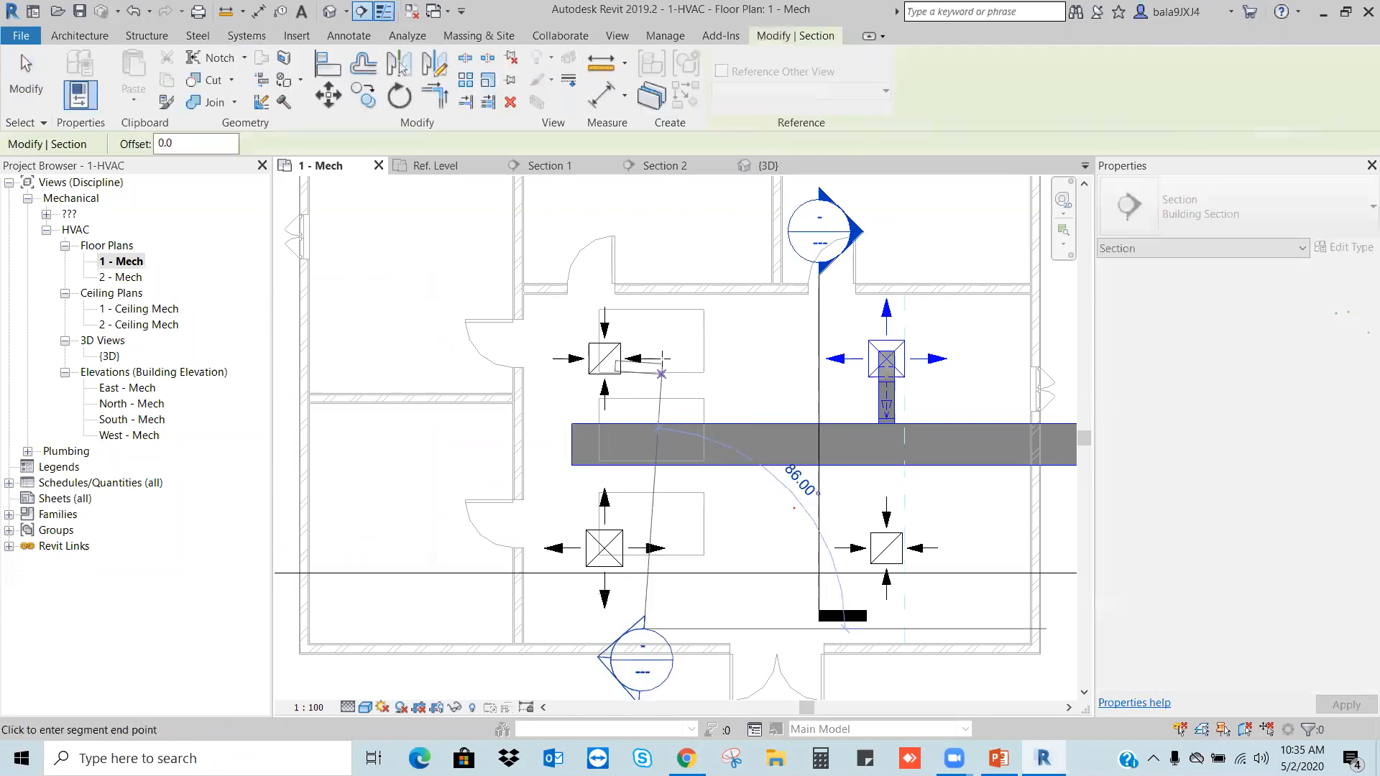
pyautogui.click(644, 329)
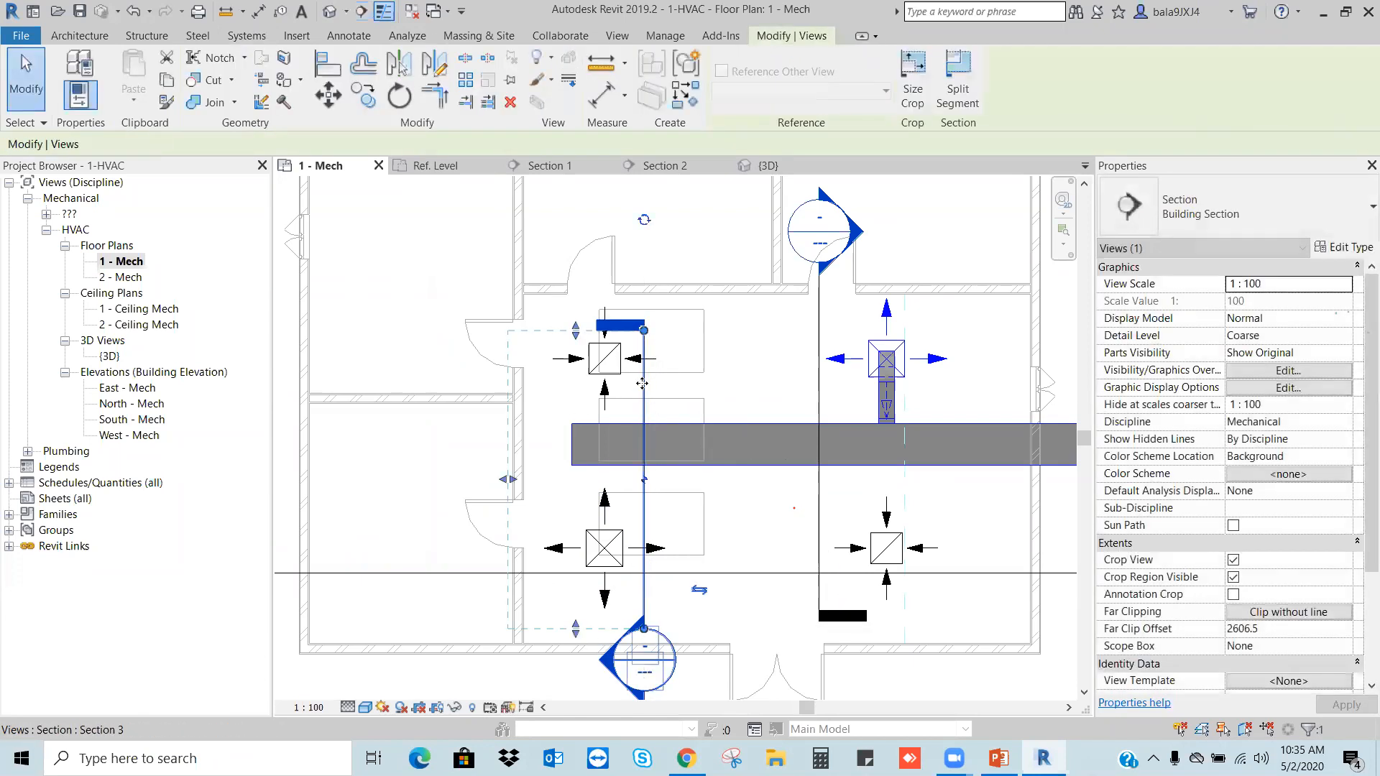
pyautogui.rightClick(644, 333)
pyautogui.click(709, 428)
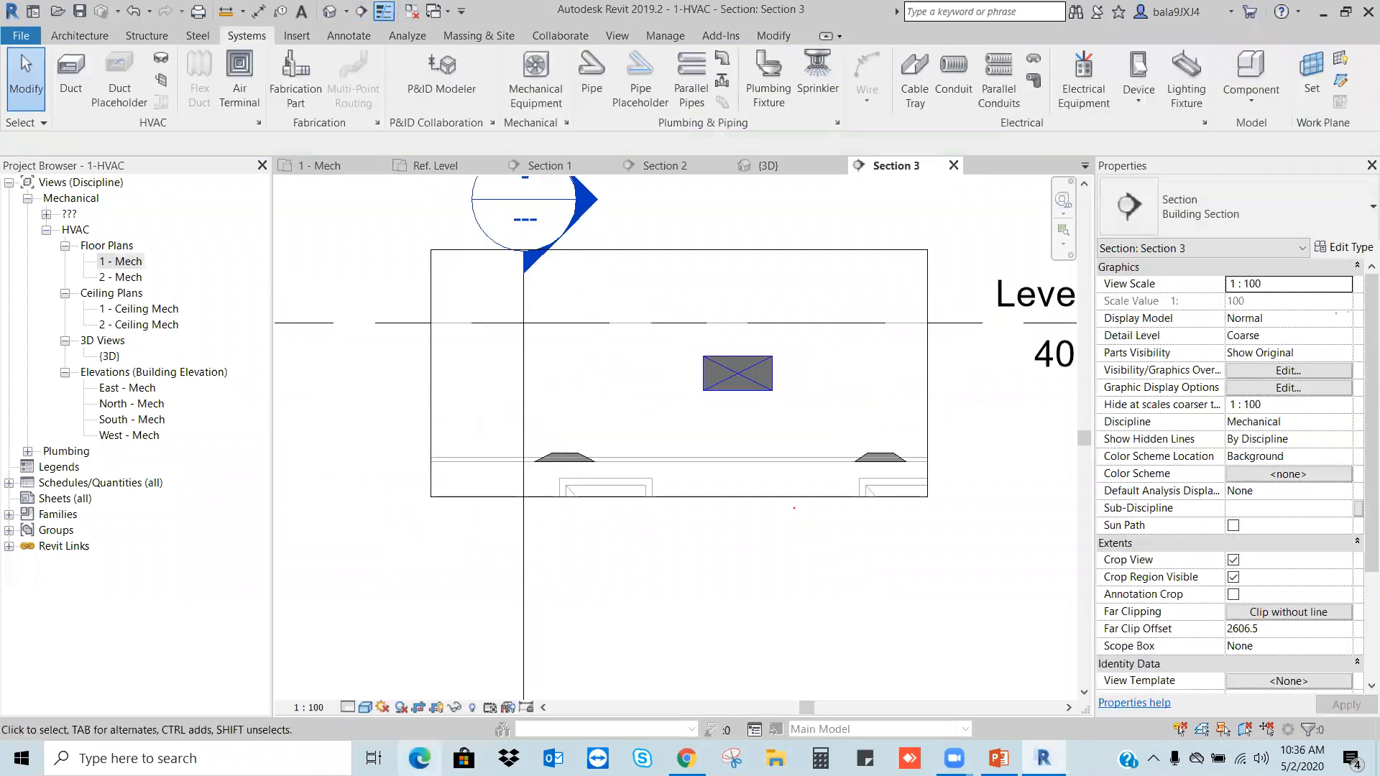
# Step: Set the new section view's detail level to Fine
pyautogui.click(348, 708)
pyautogui.click(378, 670)
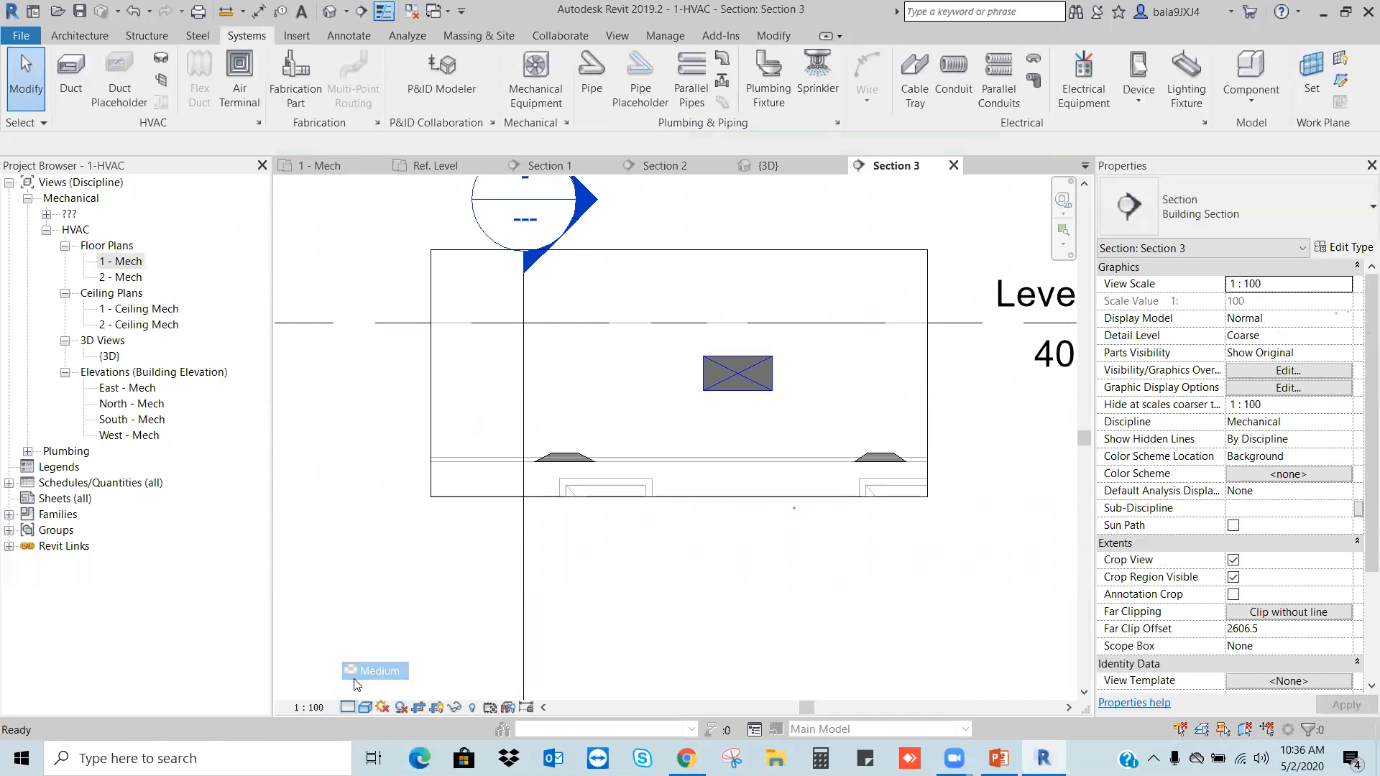
pyautogui.click(348, 708)
pyautogui.click(357, 688)
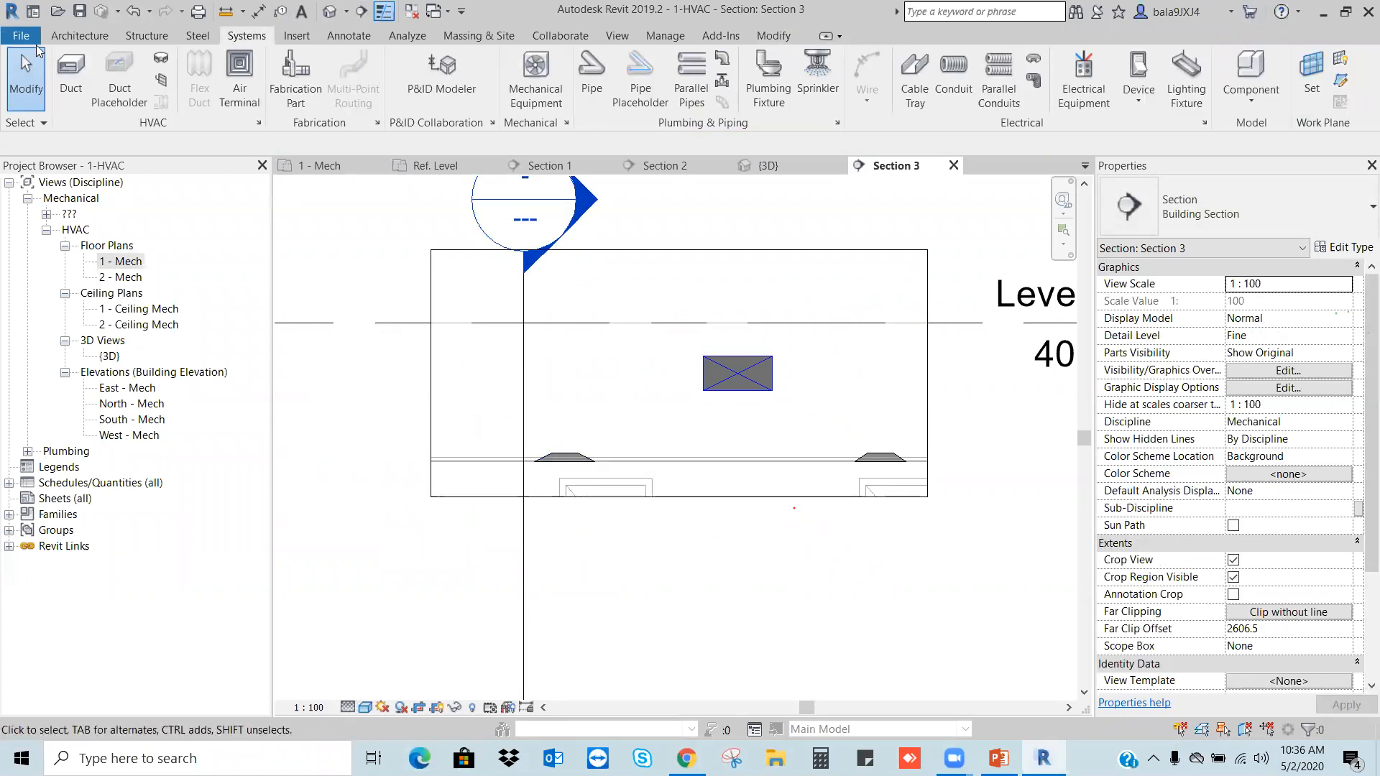
# Step: Draw a 300 x 300 Radius Elbows / Tees duct from the 600 x 600 supply diffuser up to 3420 mm and across to the main duct
pyautogui.click(65, 68)
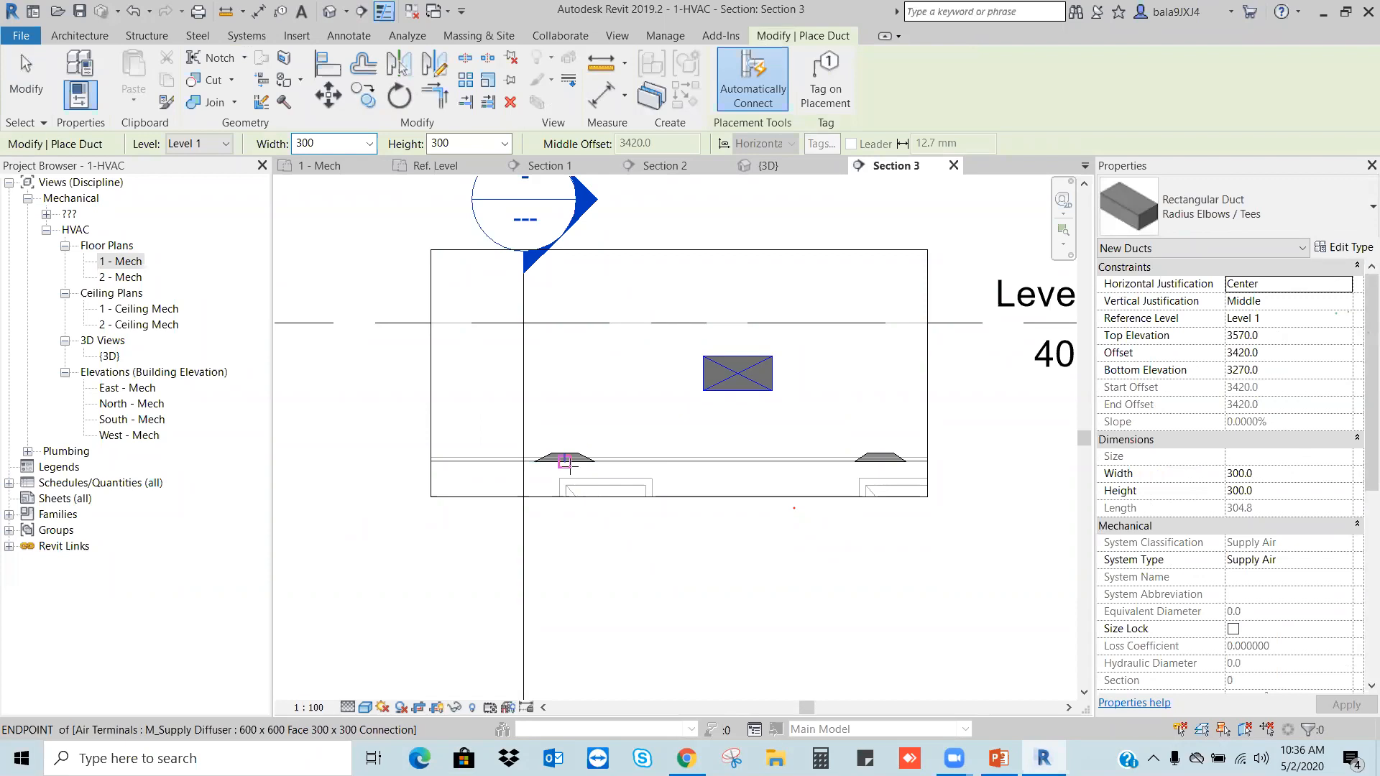
pyautogui.scroll(4, 564, 453)
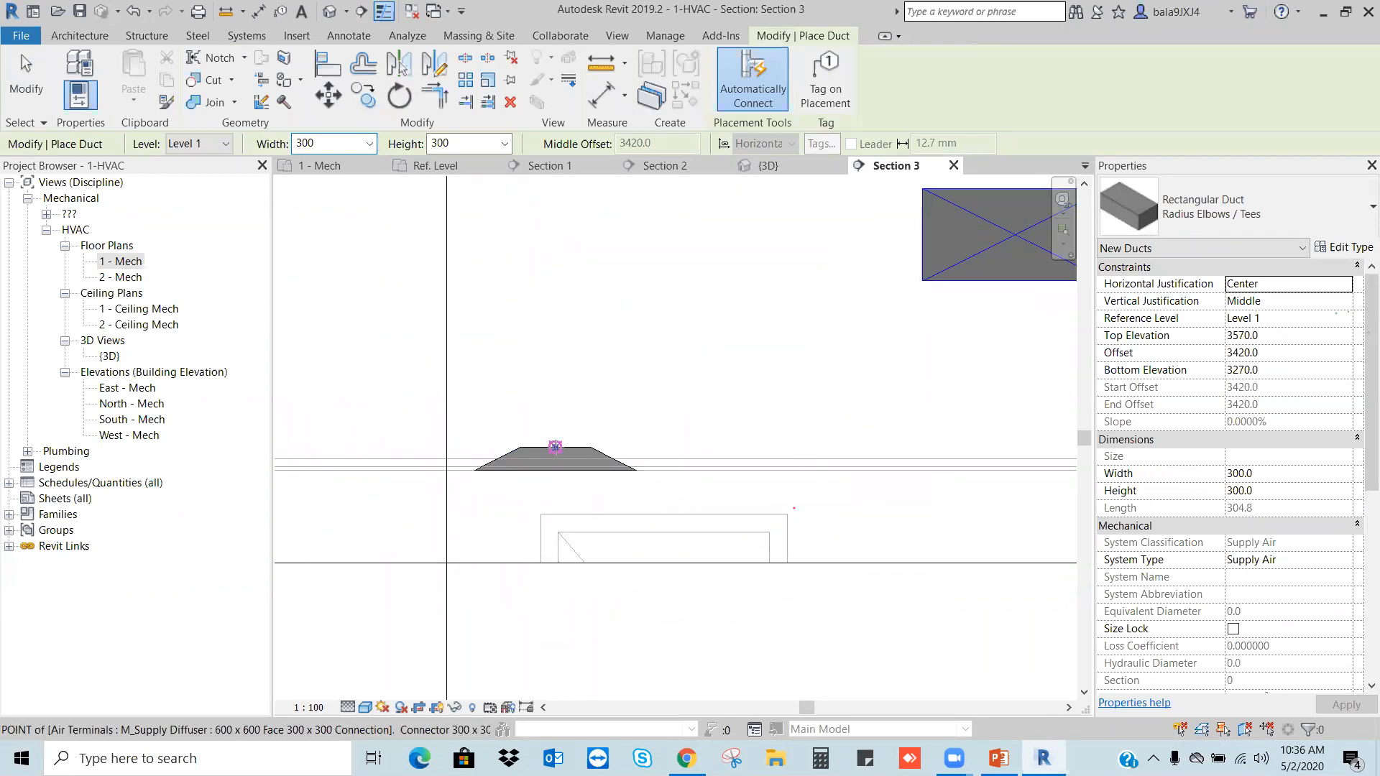
pyautogui.click(555, 447)
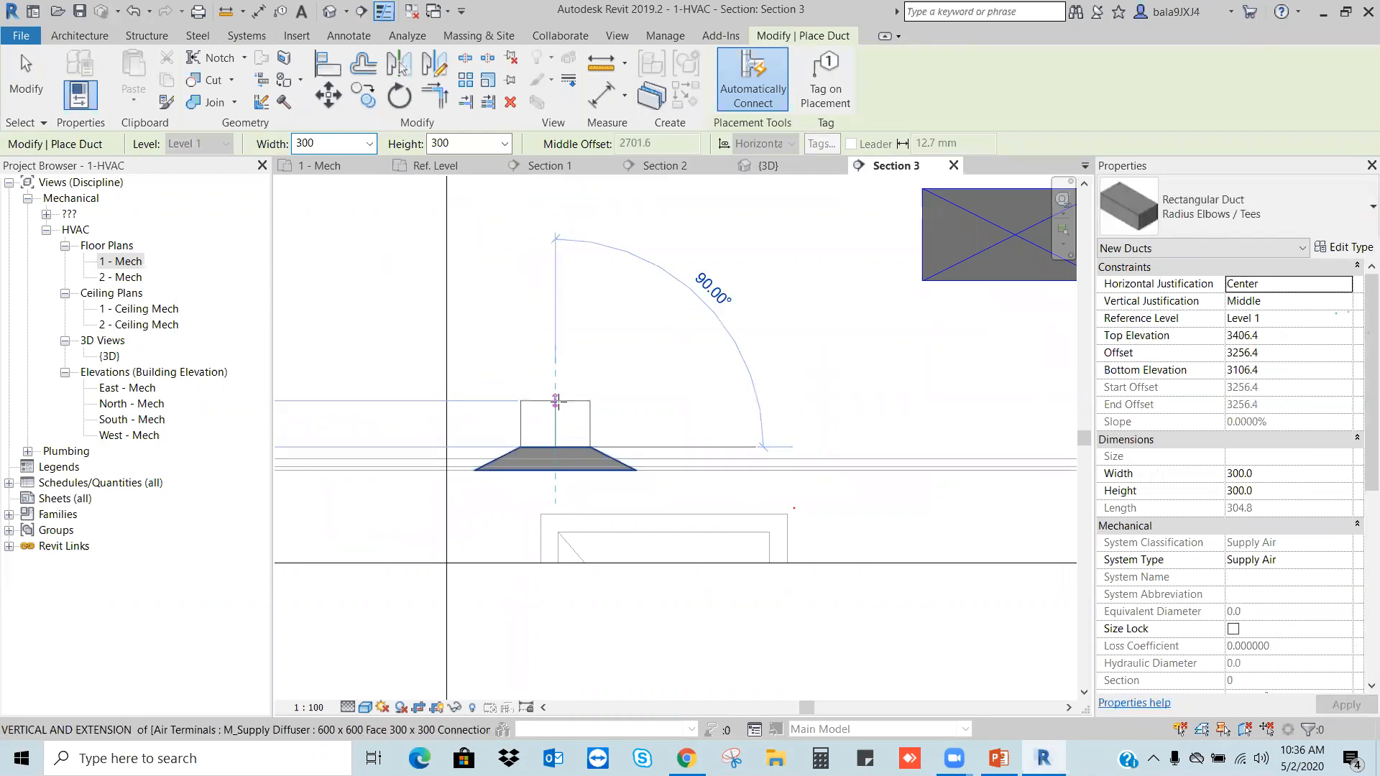
pyautogui.scroll(-1, 555, 360)
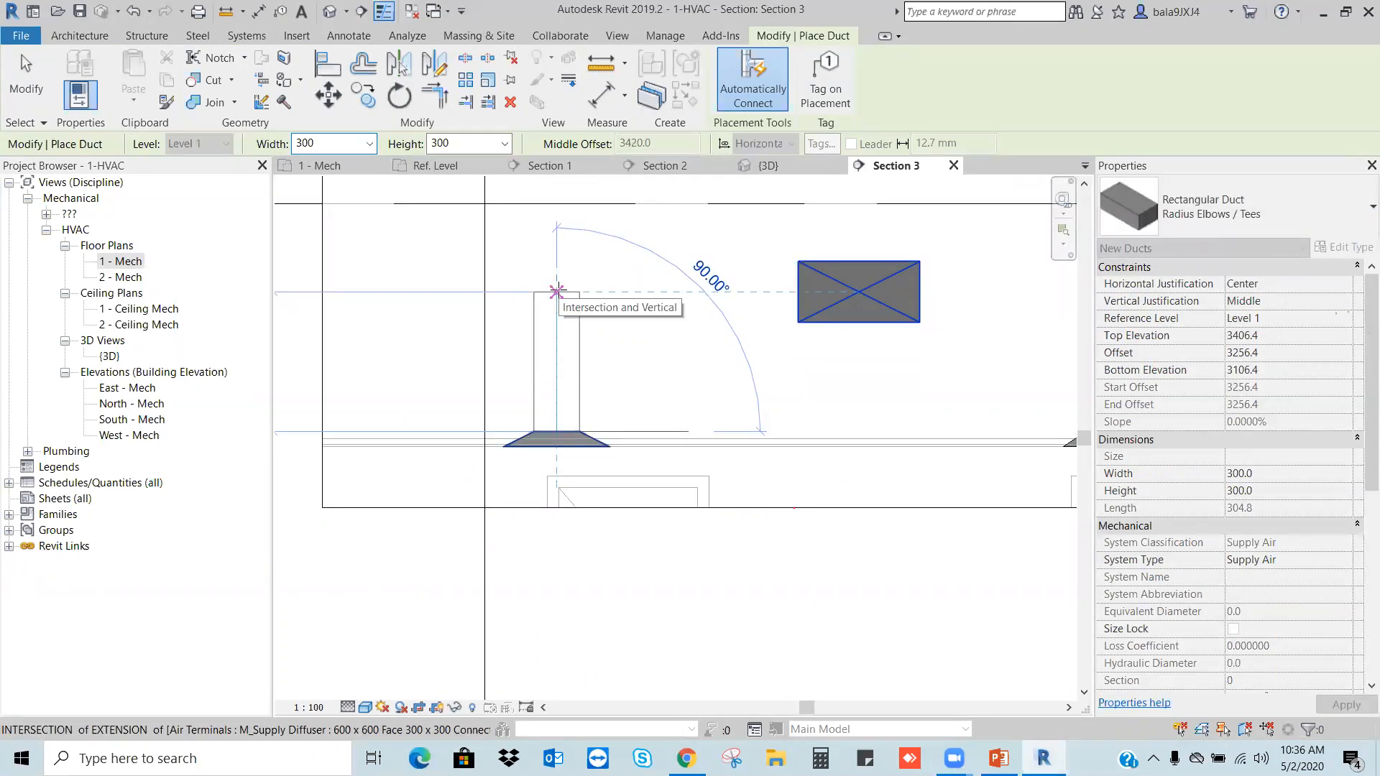
pyautogui.click(557, 291)
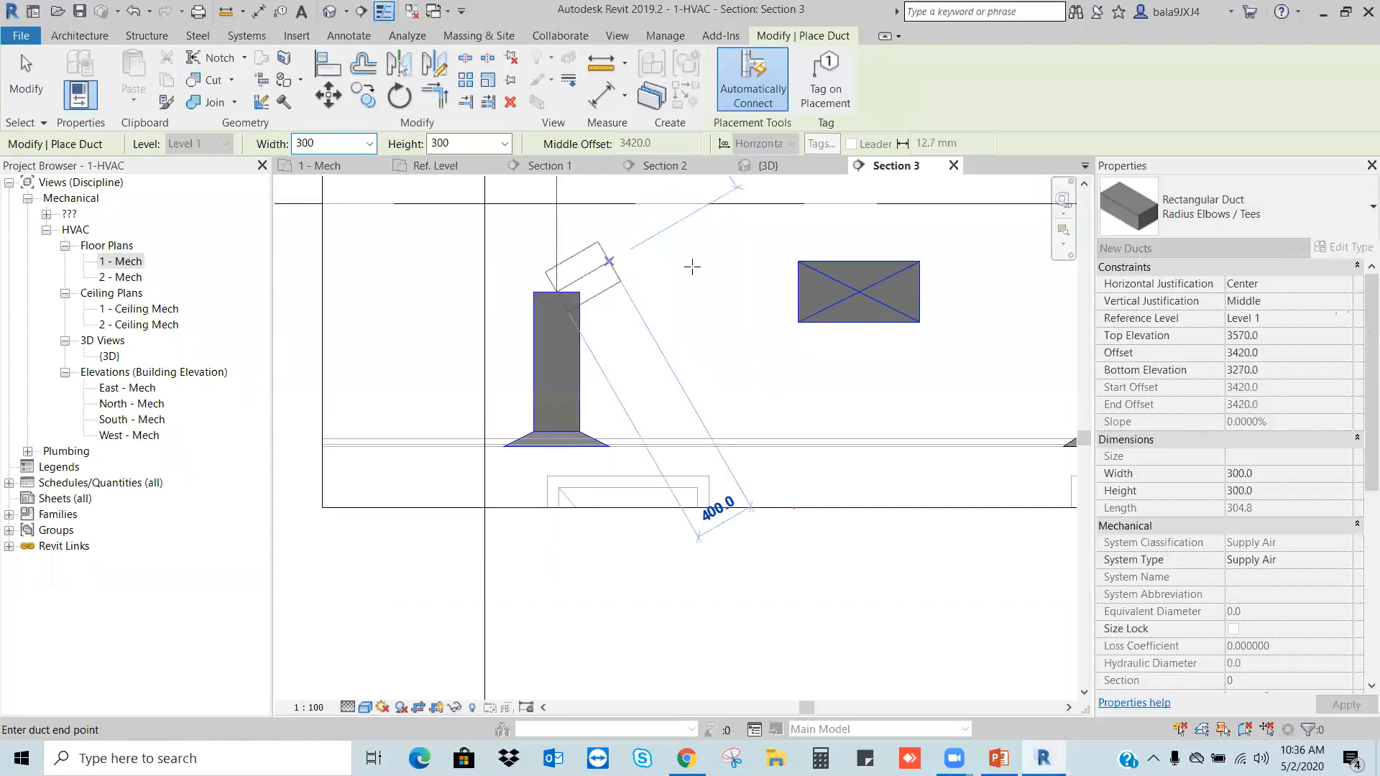
pyautogui.click(798, 292)
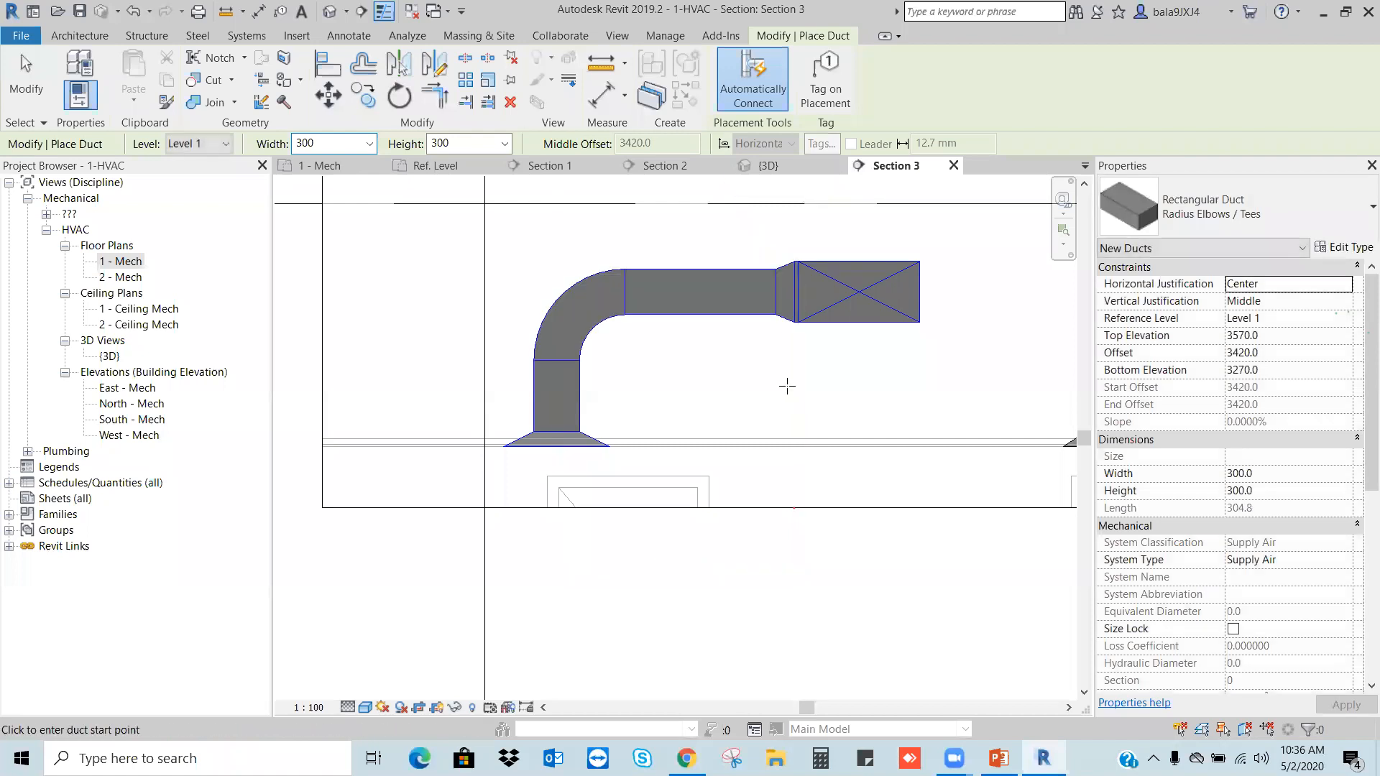
pyautogui.press('Escape')
pyautogui.press('Escape')
# Step: Open the default 3D view and turn off its section box
pyautogui.click(330, 11)
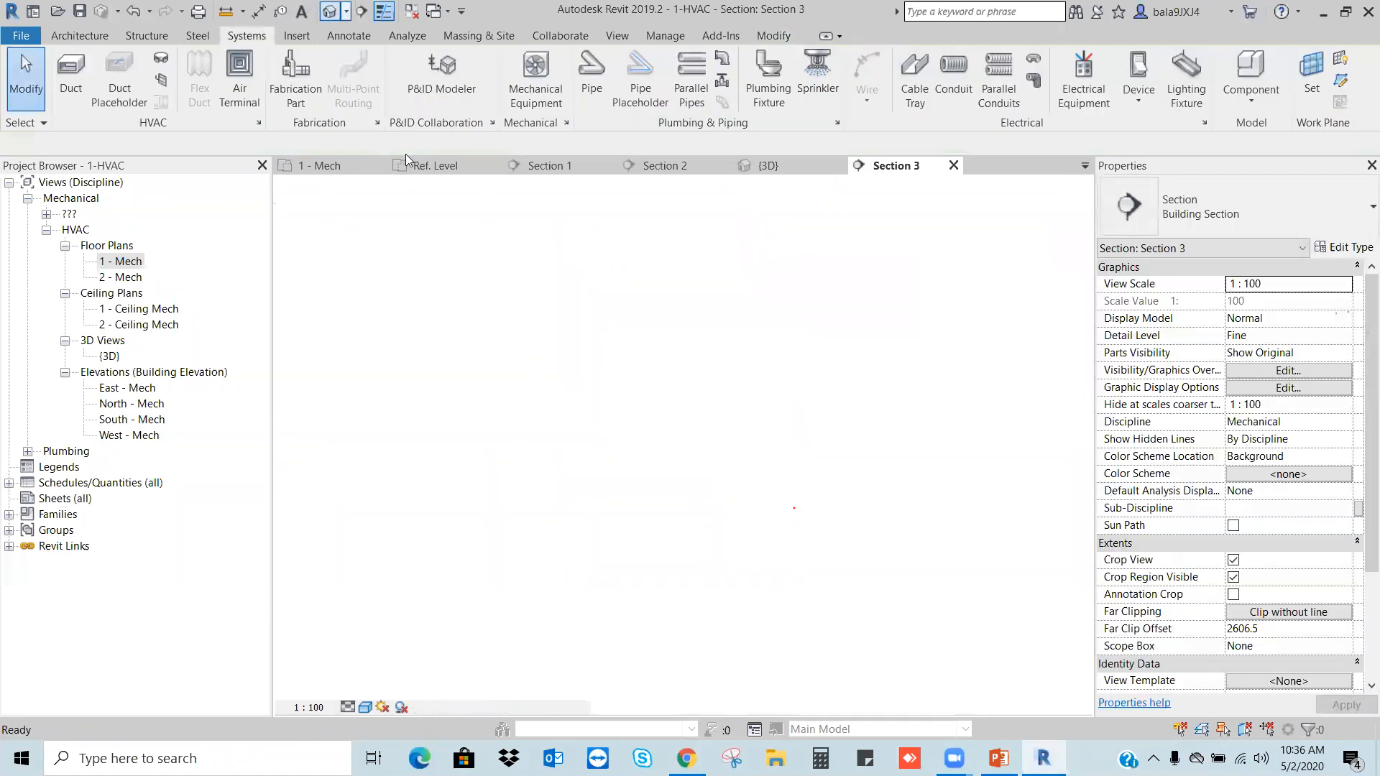
pyautogui.scroll(-3, 860, 418)
pyautogui.click(1233, 594)
# Step: Examine in 3D how the new branch joins the main duct through its tee and transition
pyautogui.scroll(5, 949, 380)
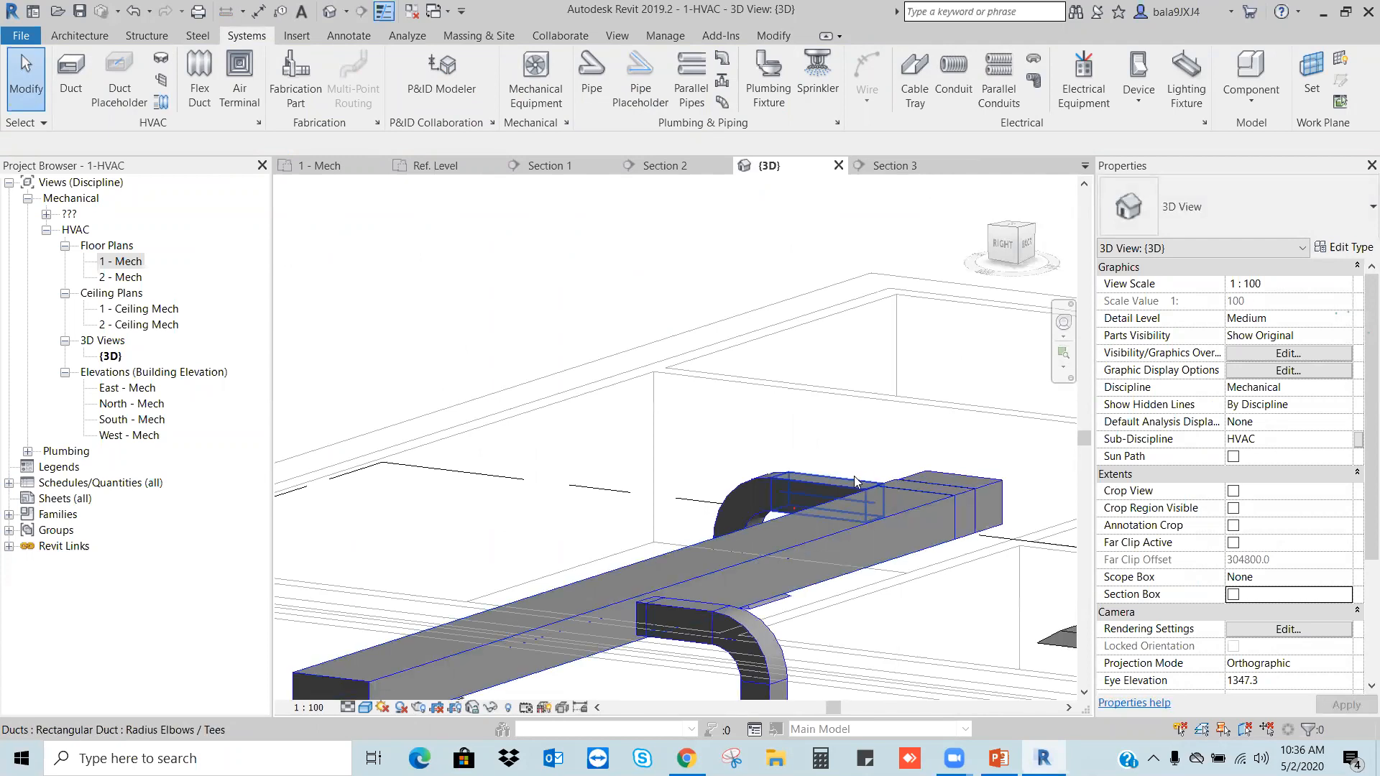
pyautogui.click(851, 479)
pyautogui.keyDown('shift'); pyautogui.moveTo(950, 484); pyautogui.dragTo(793, 471, button='middle'); pyautogui.keyUp('shift')
pyautogui.press('Escape')
pyautogui.scroll(3, 780, 480)
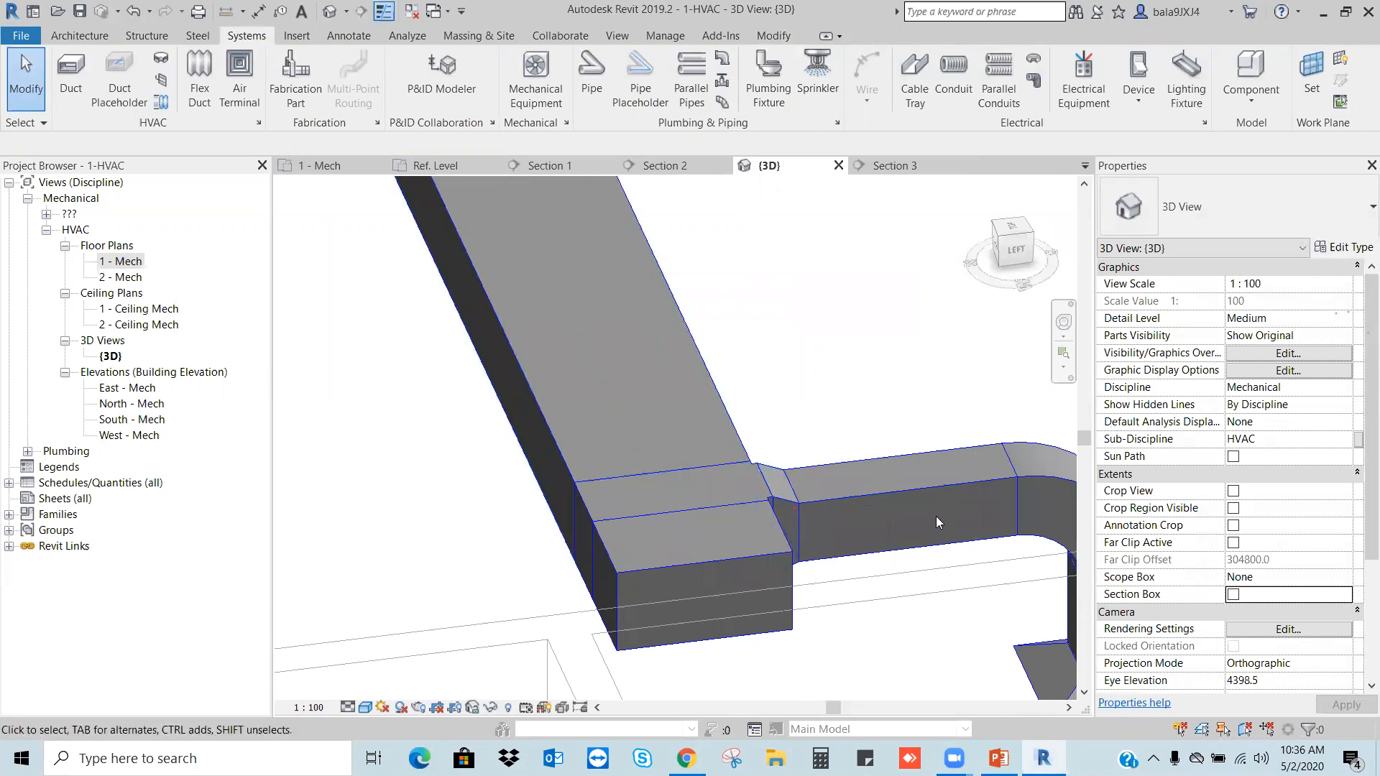
# Step: In the 1 - Mech floor plan, delete the tee and transition at the new branch and rejoin the two main duct segments
pyautogui.doubleClick(124, 263)
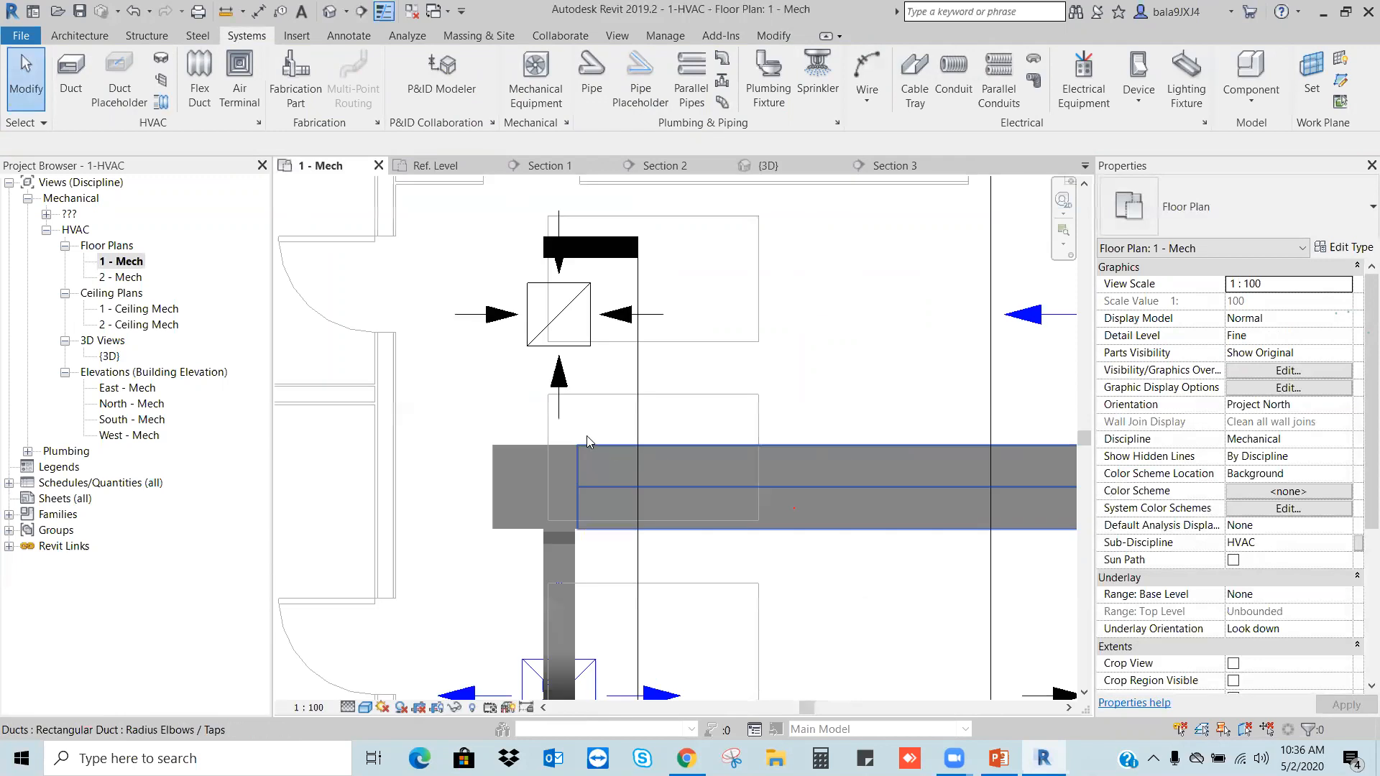
pyautogui.moveTo(516, 394)
pyautogui.mouseDown()
pyautogui.moveTo(608, 447)
pyautogui.moveTo(655, 603)
pyautogui.mouseUp()
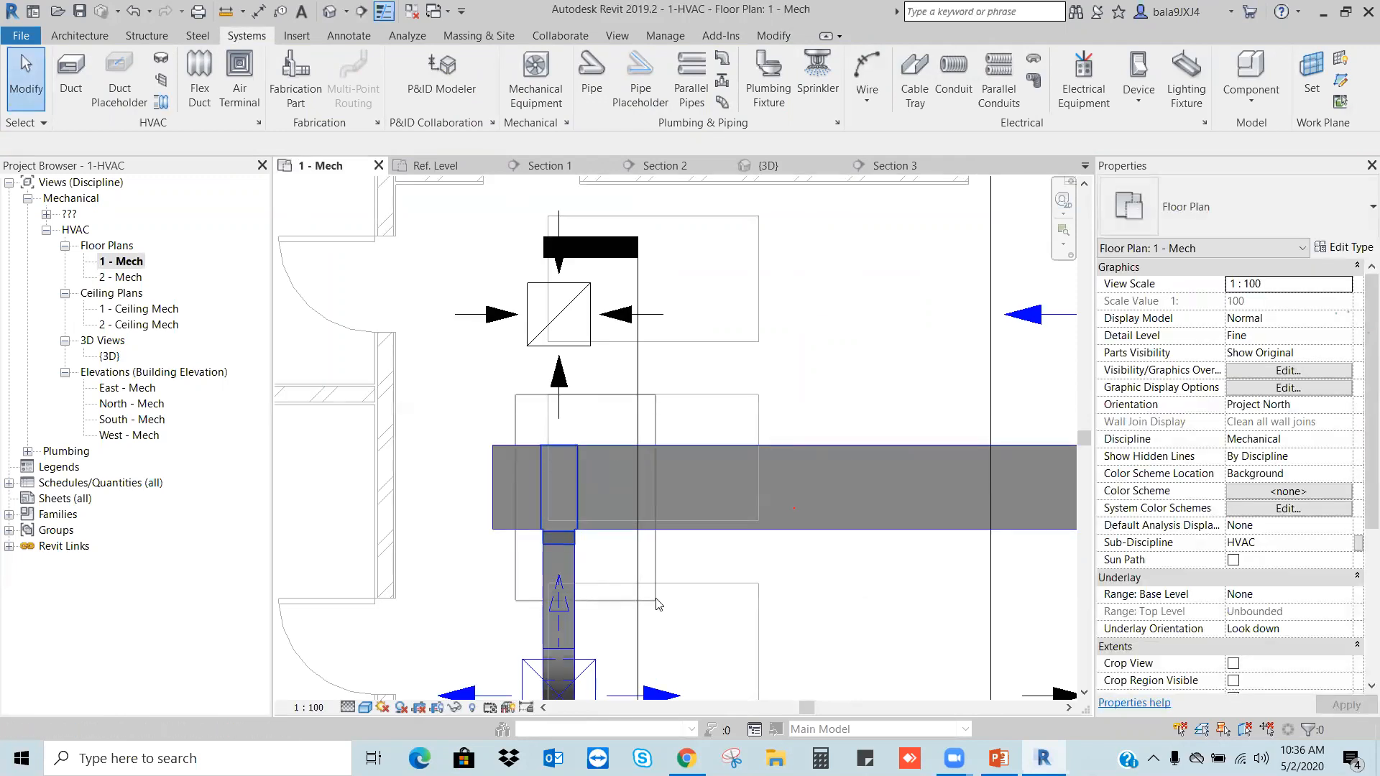
pyautogui.press('Delete')
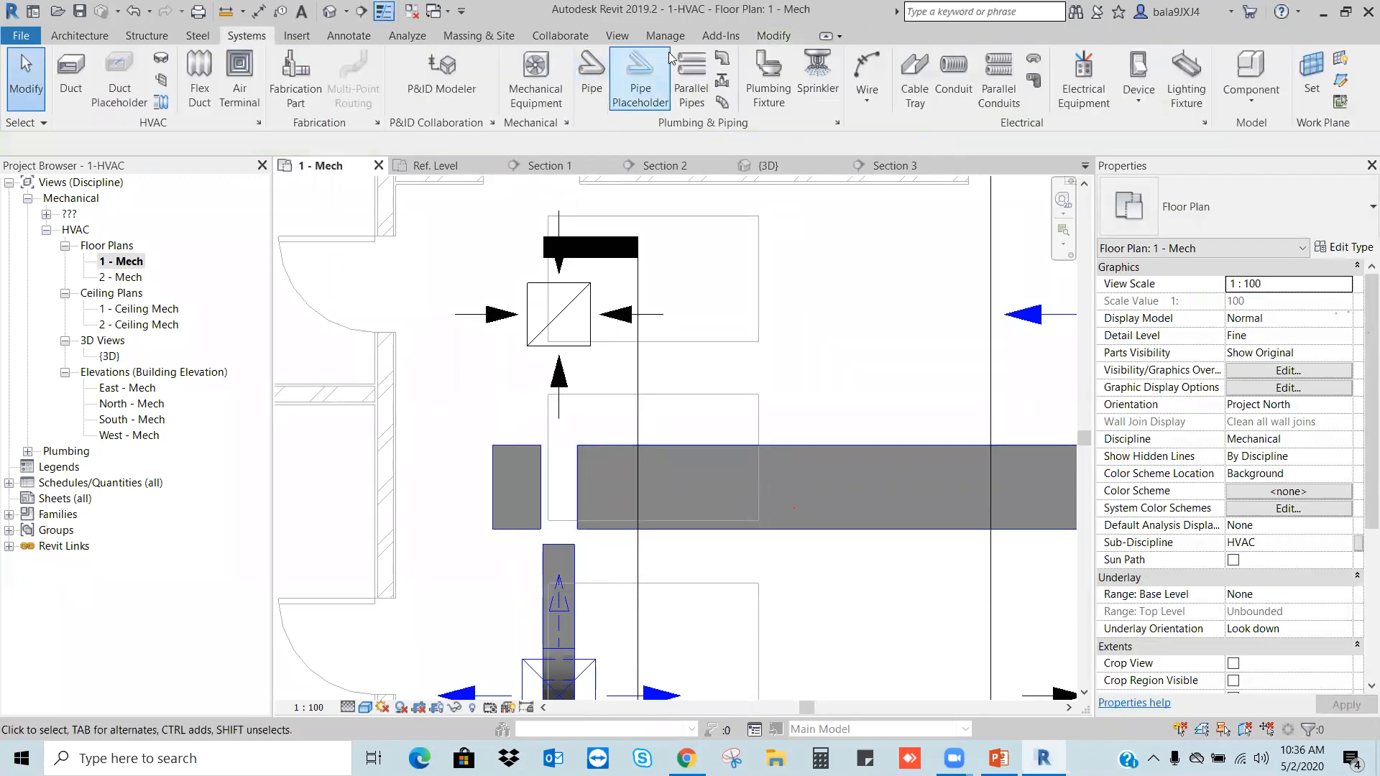
pyautogui.click(544, 494)
pyautogui.moveTo(541, 488); pyautogui.dragTo(577, 487)
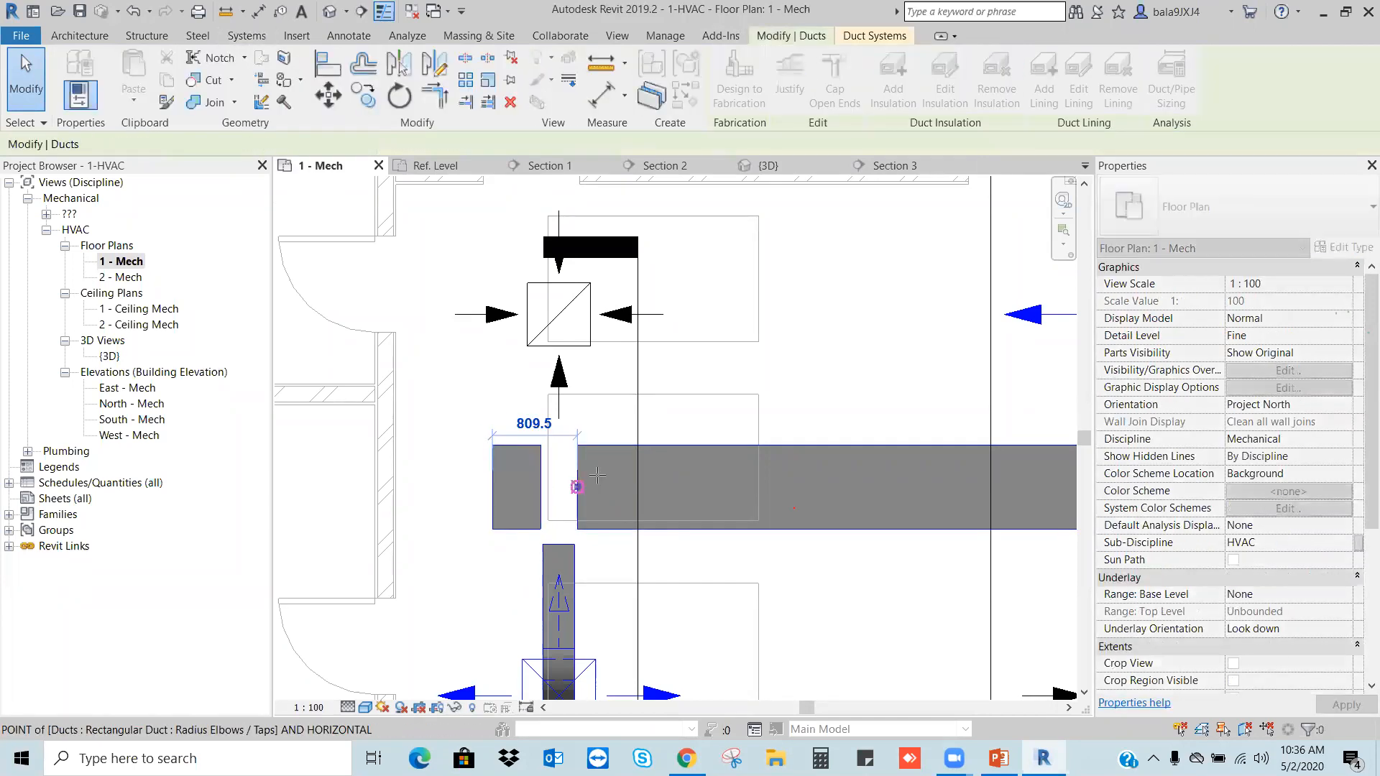
pyautogui.click(868, 367)
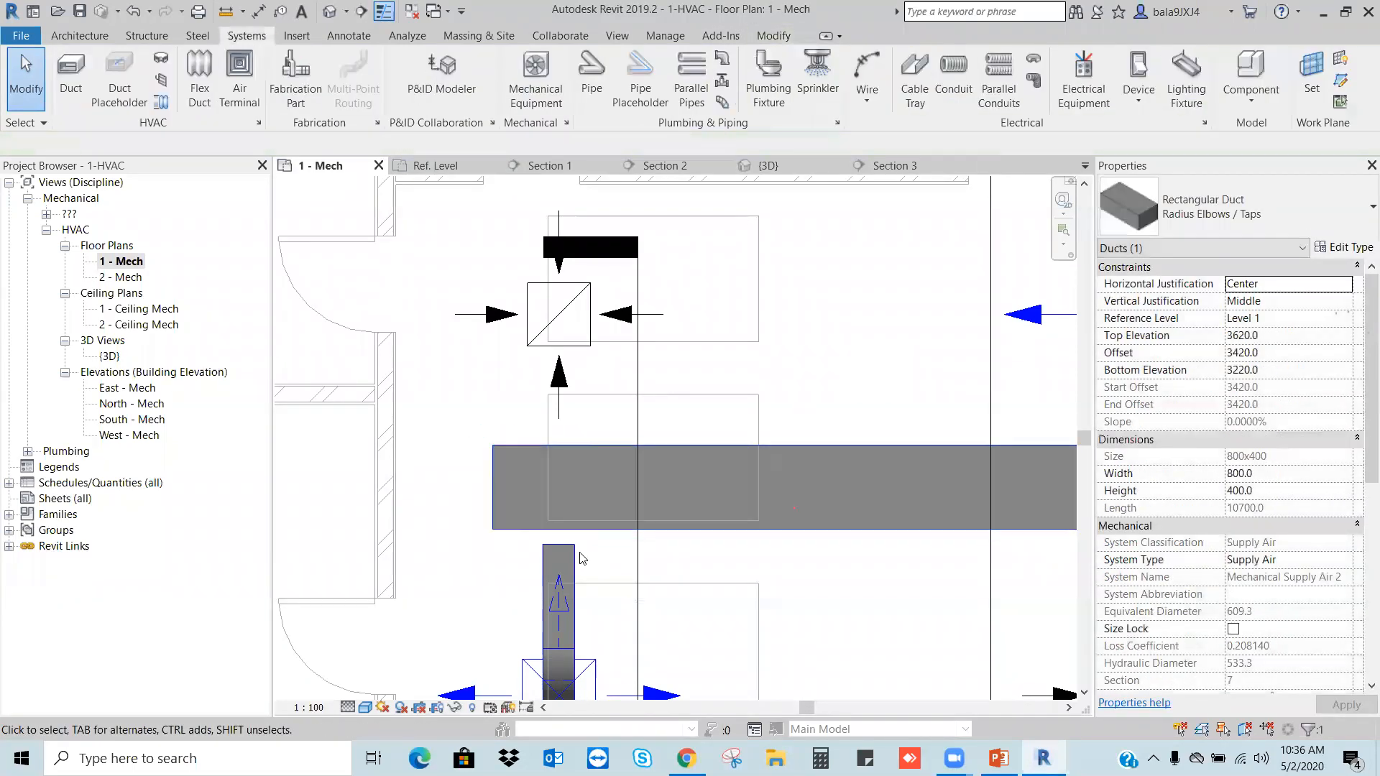
# Step: Set the preferred junction type to Tap in the routing preferences of the branch's Radius Elbows / Tees duct type
pyautogui.click(579, 559)
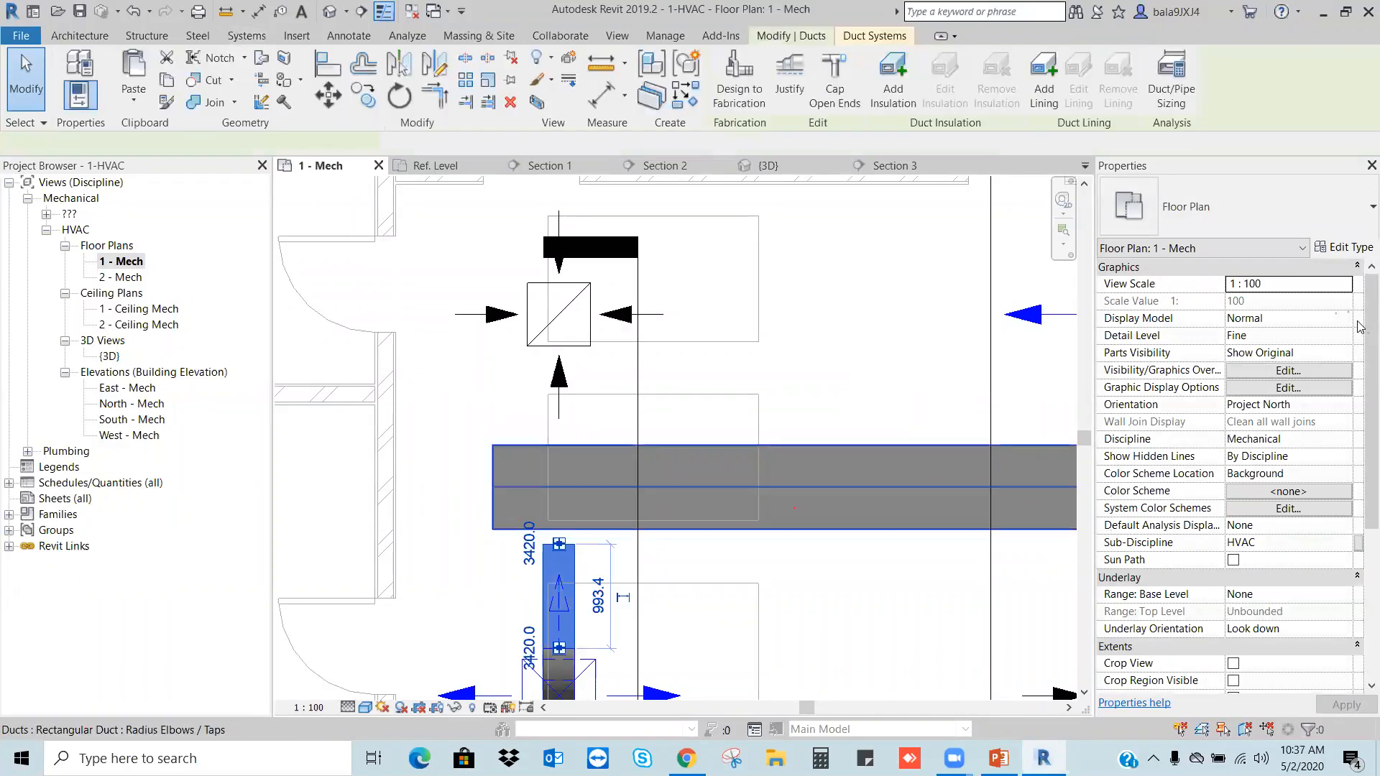
pyautogui.click(1345, 247)
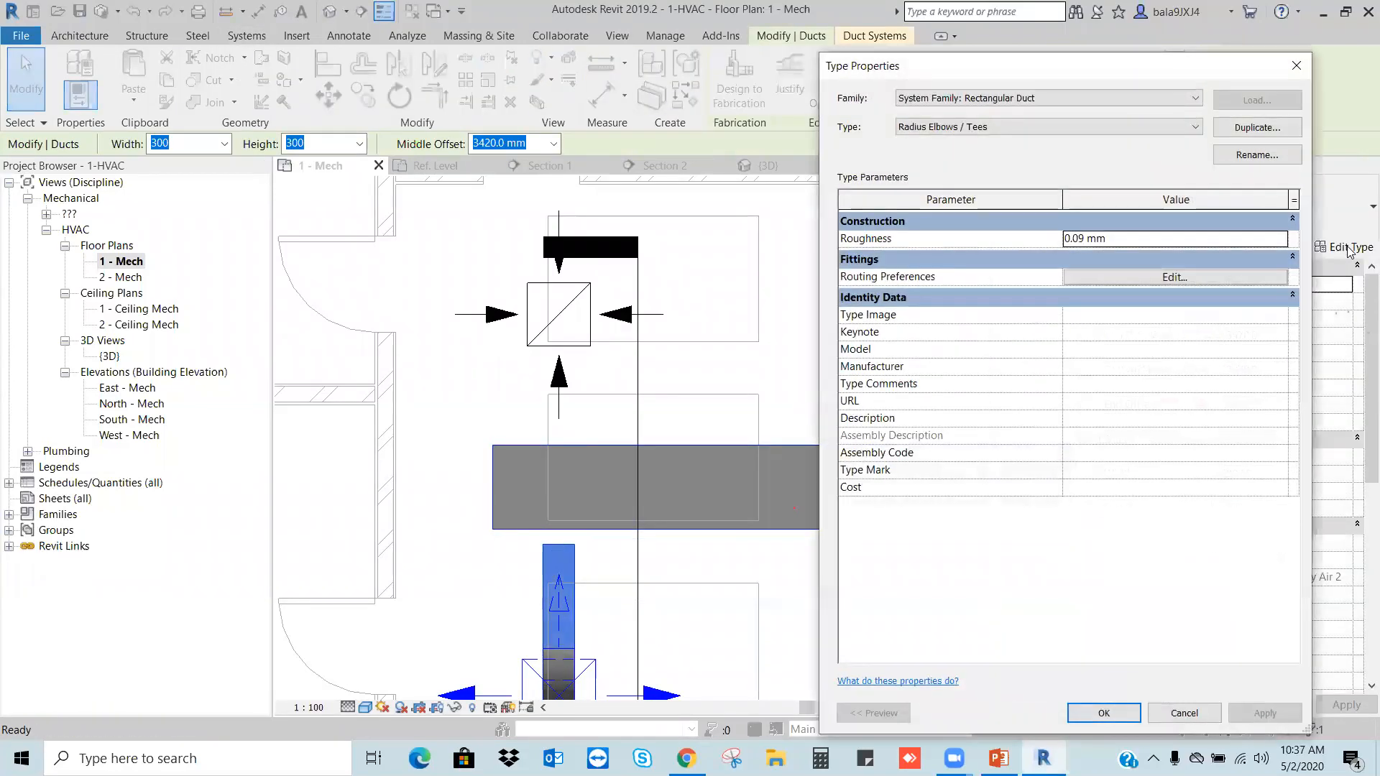
pyautogui.click(1218, 277)
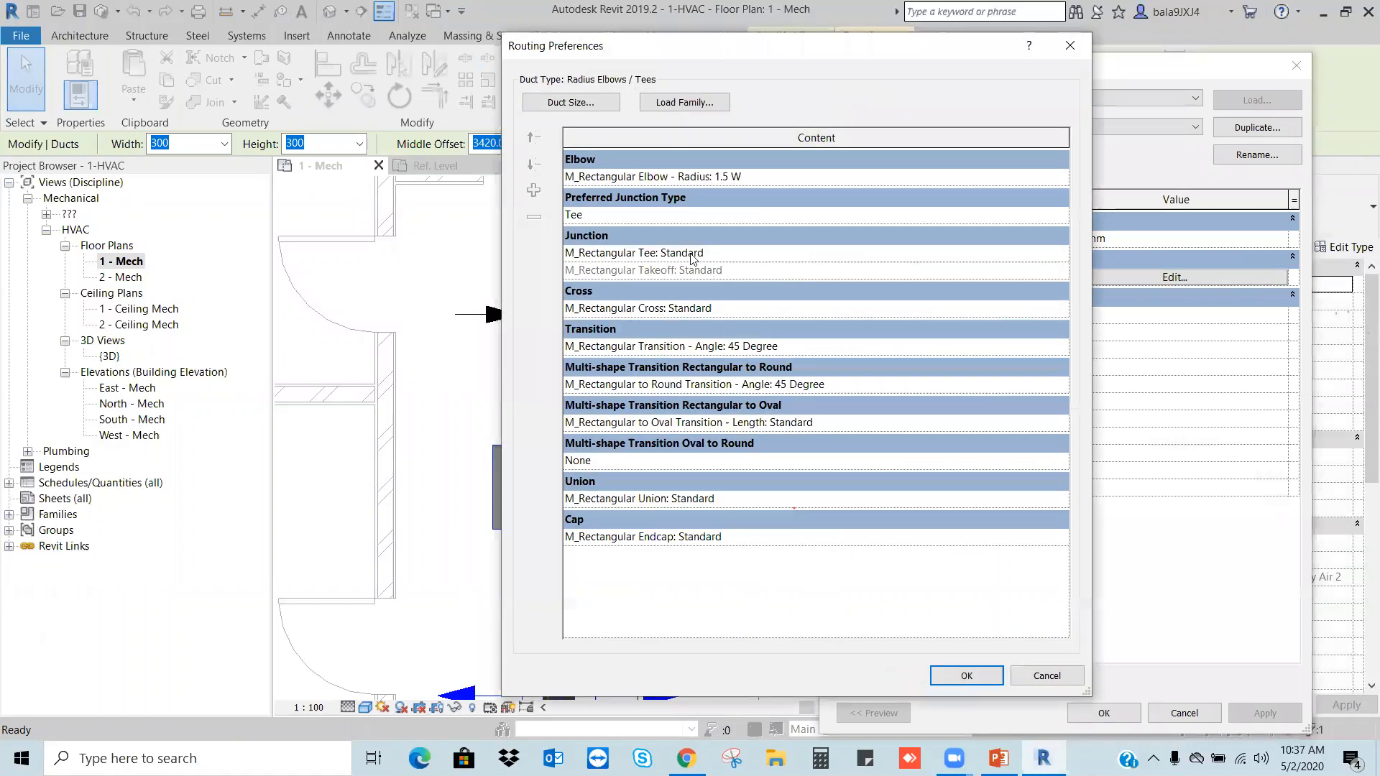
pyautogui.click(1063, 215)
pyautogui.click(1061, 215)
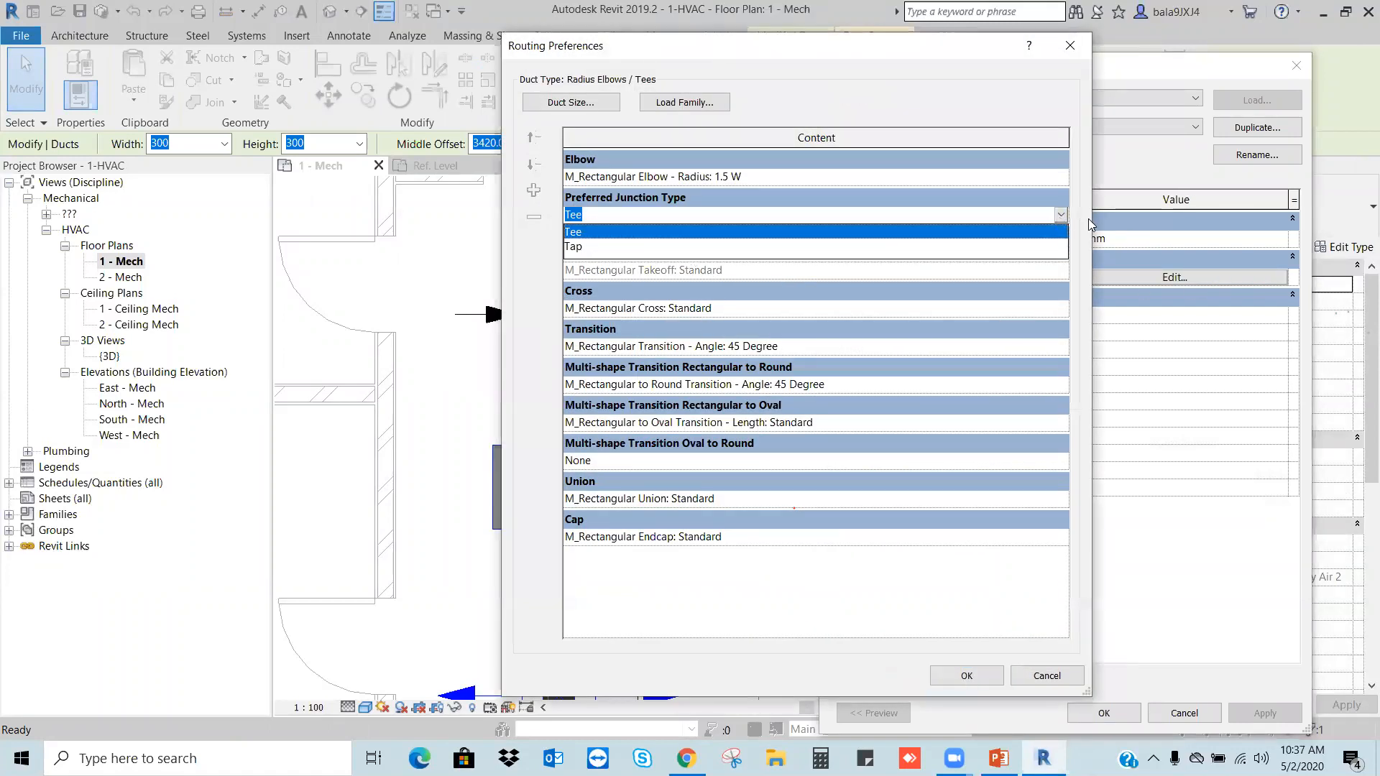
pyautogui.click(575, 247)
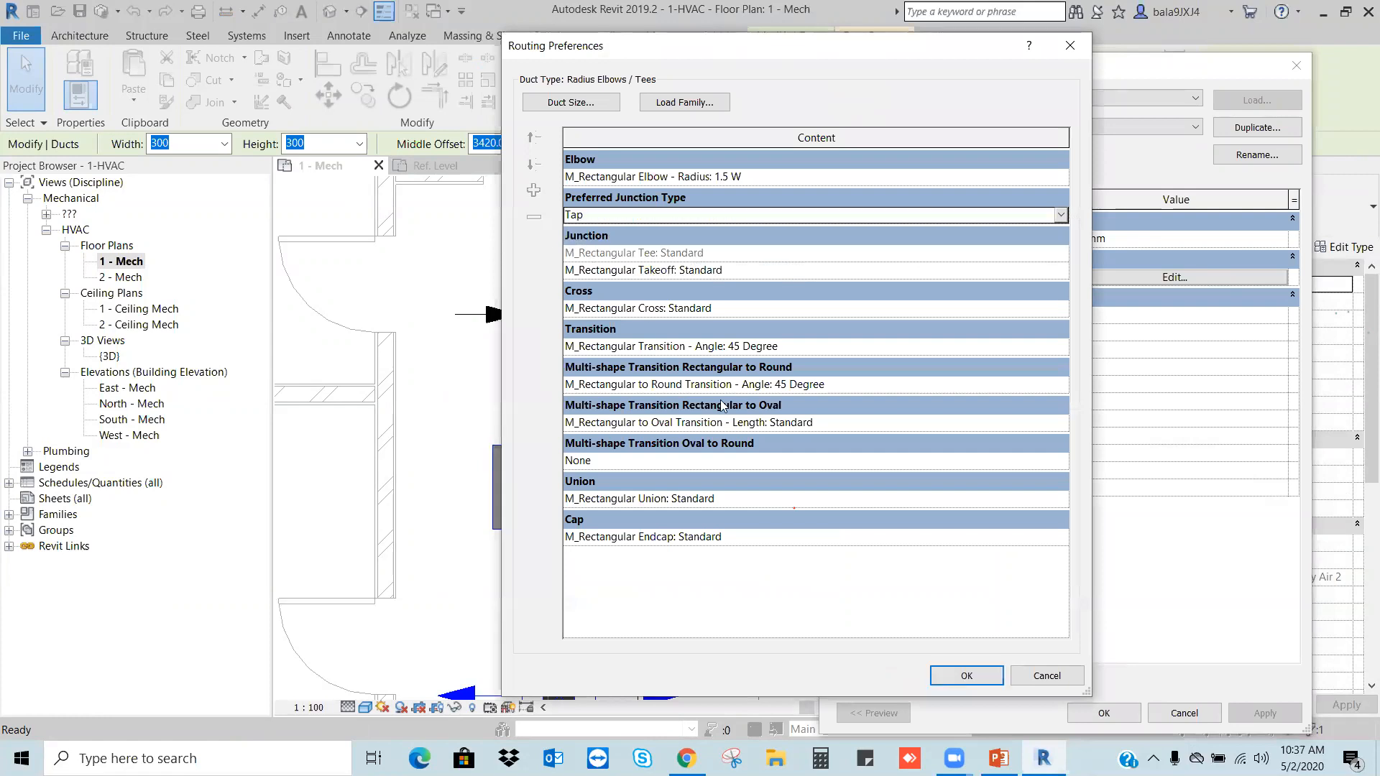
pyautogui.click(965, 676)
pyautogui.click(1104, 713)
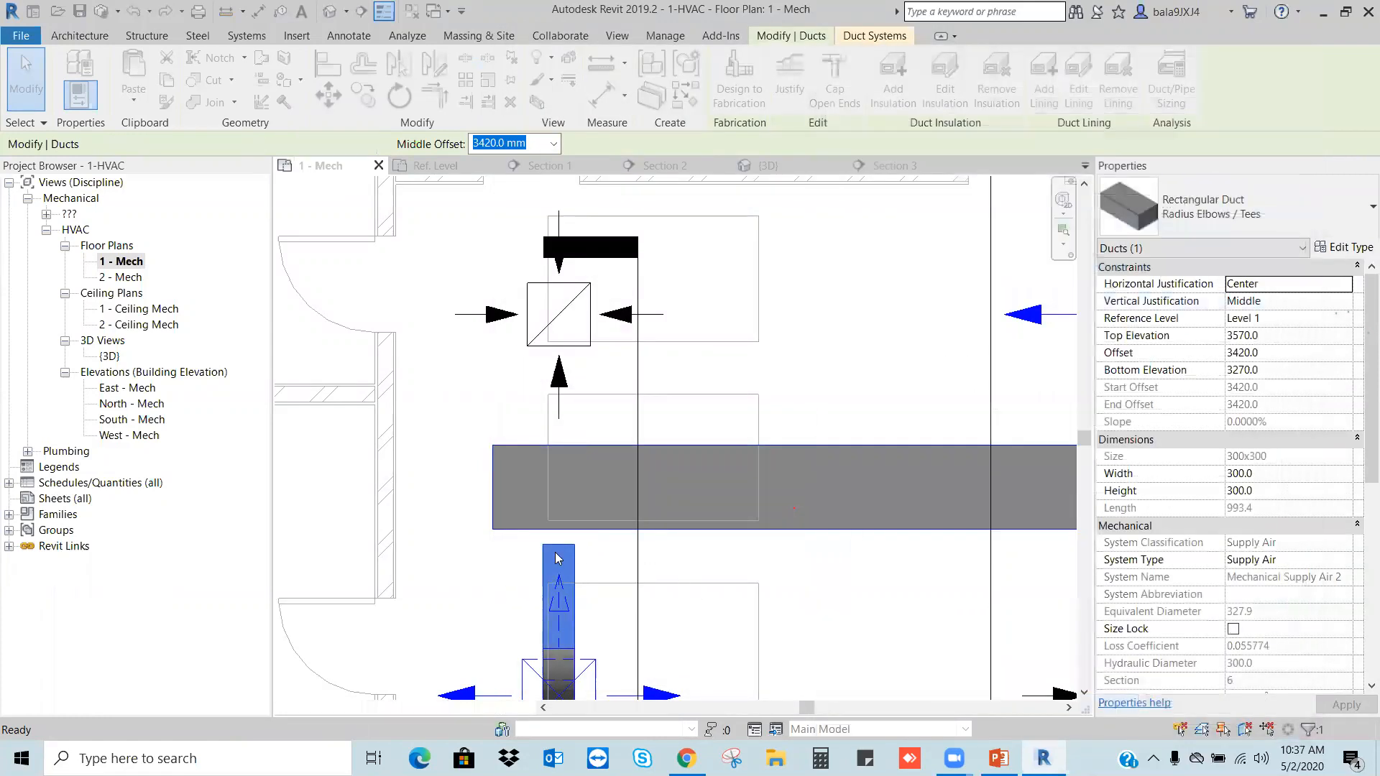
# Step: Extend the open end of the 300x300 branch duct to the centreline of the main duct
pyautogui.click(558, 559)
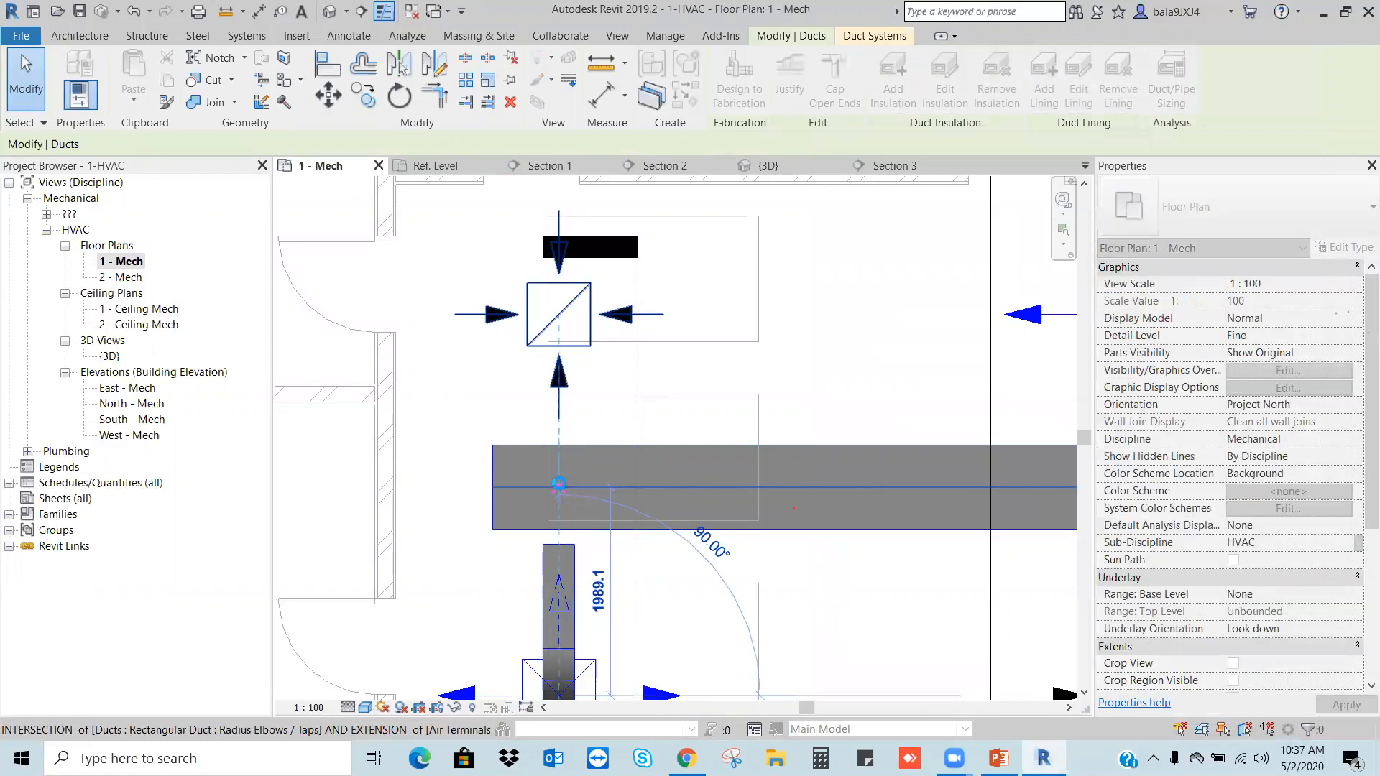
pyautogui.click(559, 483)
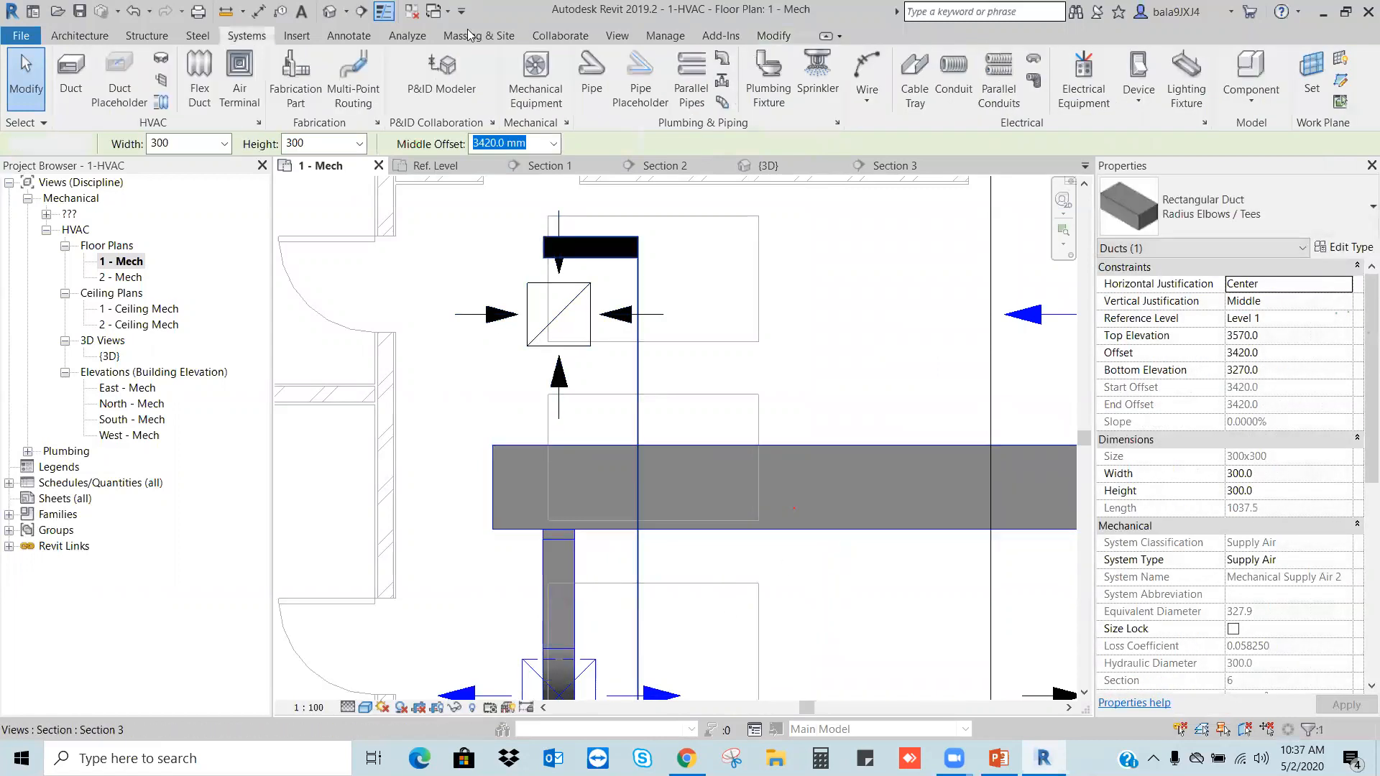
pyautogui.press('Escape')
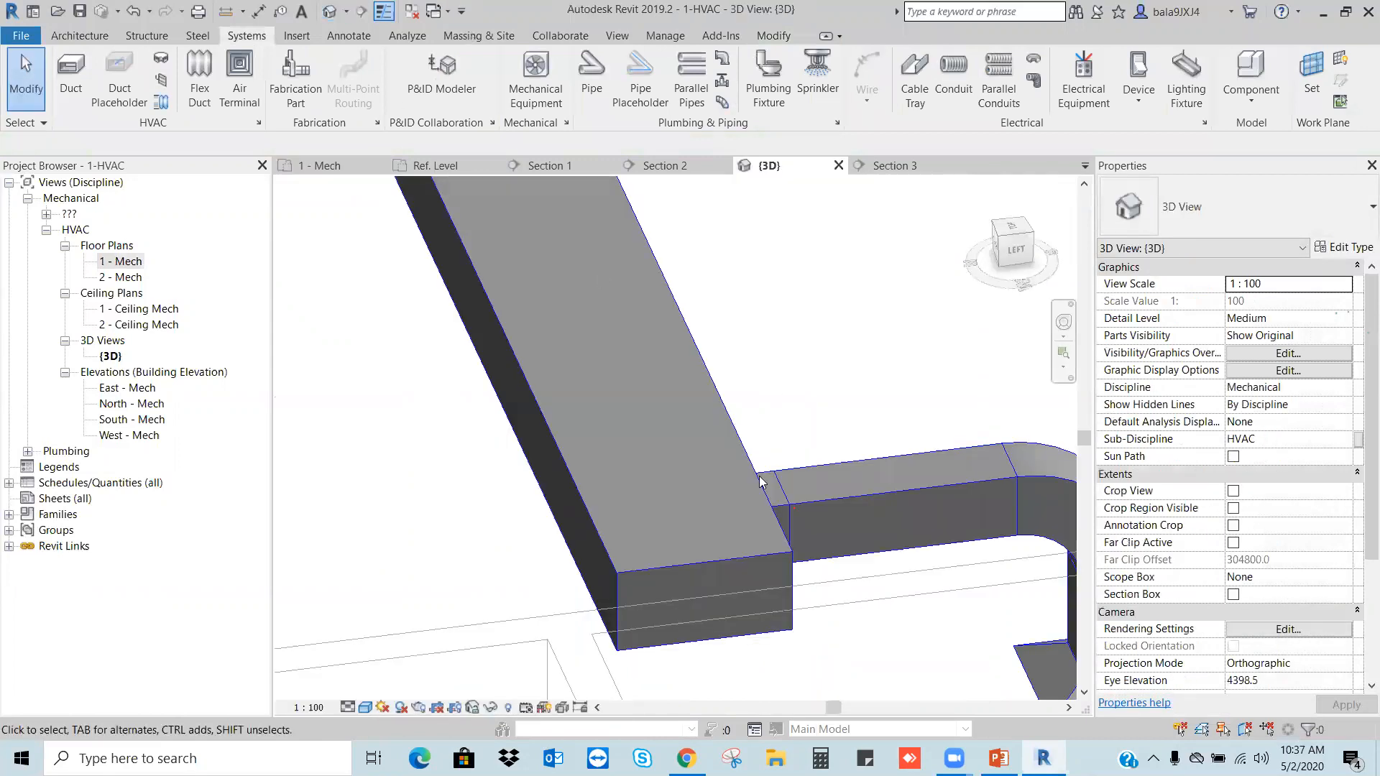
# Step: Examine in 3D how both branches tap into the main duct and how the new branch drops to its supply diffuser
pyautogui.scroll(-3, 762, 477)
pyautogui.keyDown('shift'); pyautogui.moveTo(819, 354); pyautogui.dragTo(737, 347, button='middle'); pyautogui.keyUp('shift')
pyautogui.scroll(-4, 747, 446)
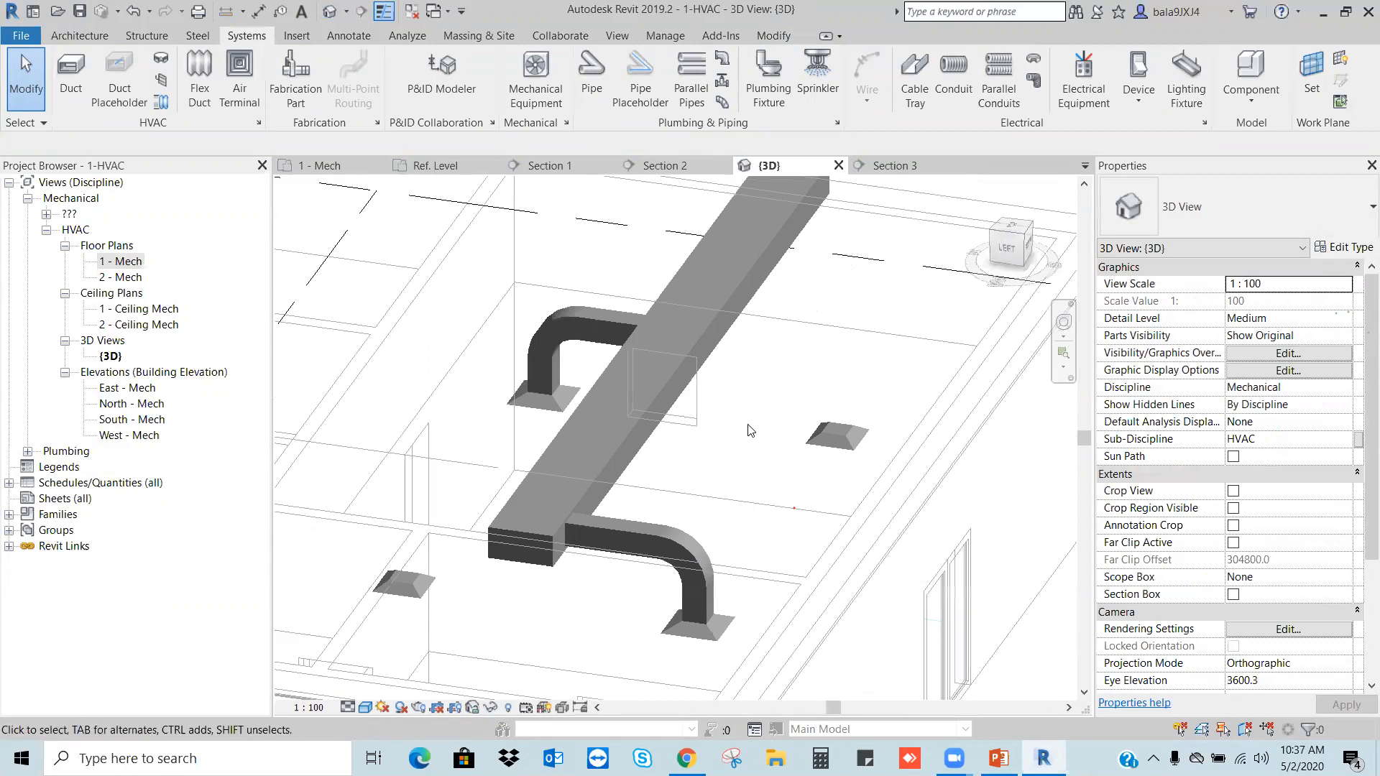
pyautogui.keyDown('shift'); pyautogui.moveTo(748, 445); pyautogui.dragTo(935, 437, button='middle'); pyautogui.keyUp('shift')
pyautogui.scroll(5, 625, 388)
pyautogui.moveTo(458, 519); pyautogui.dragTo(641, 475, button='middle')
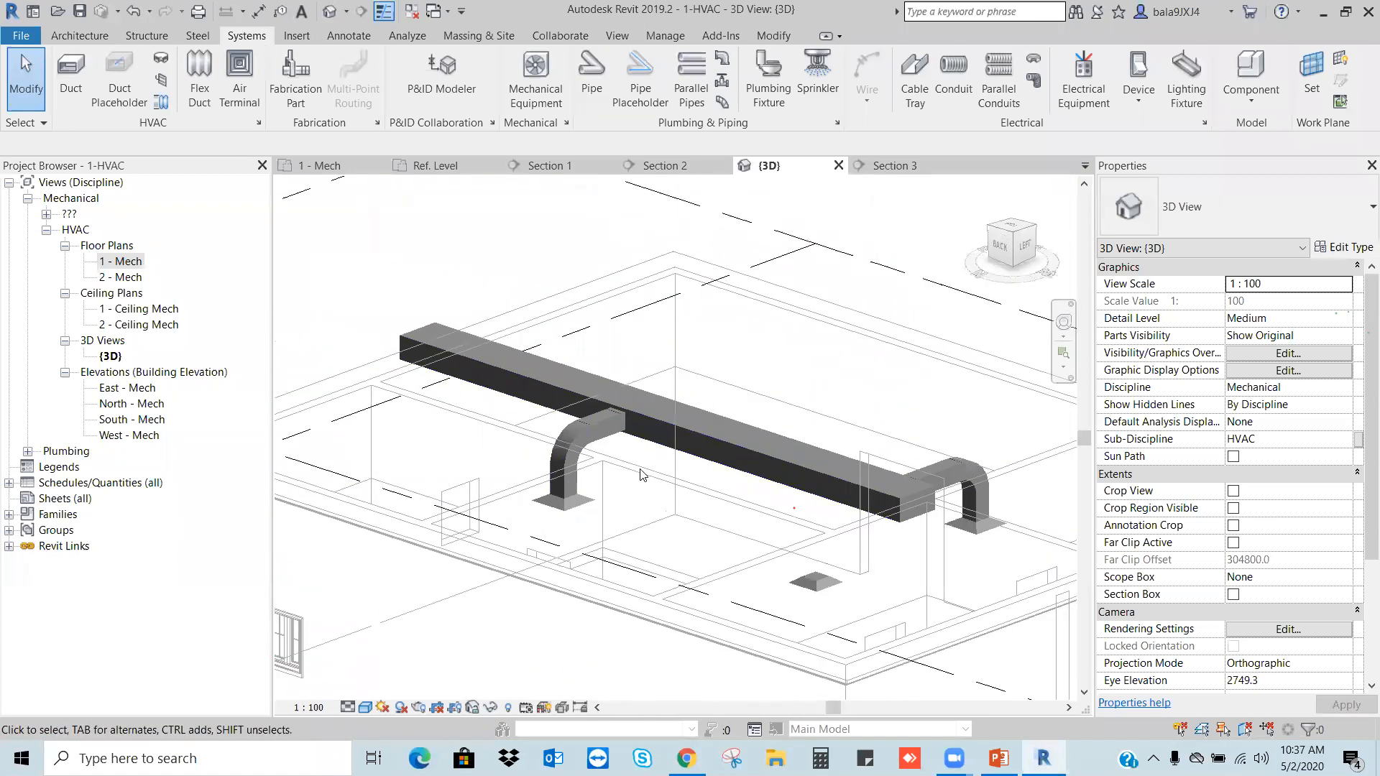
pyautogui.keyDown('shift'); pyautogui.moveTo(778, 453); pyautogui.dragTo(662, 496, button='middle'); pyautogui.keyUp('shift')
pyautogui.scroll(2, 1001, 516)
pyautogui.scroll(2, 769, 536)
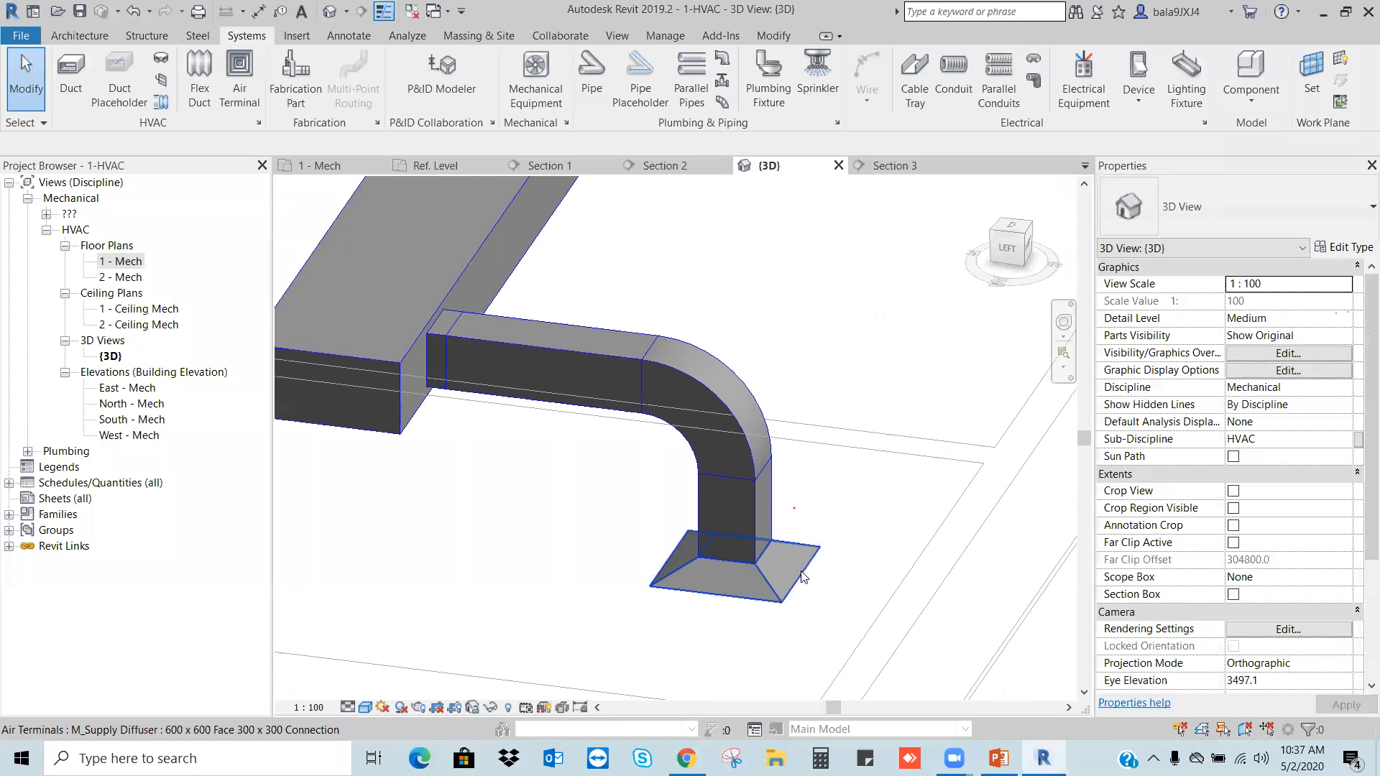
pyautogui.click(804, 577)
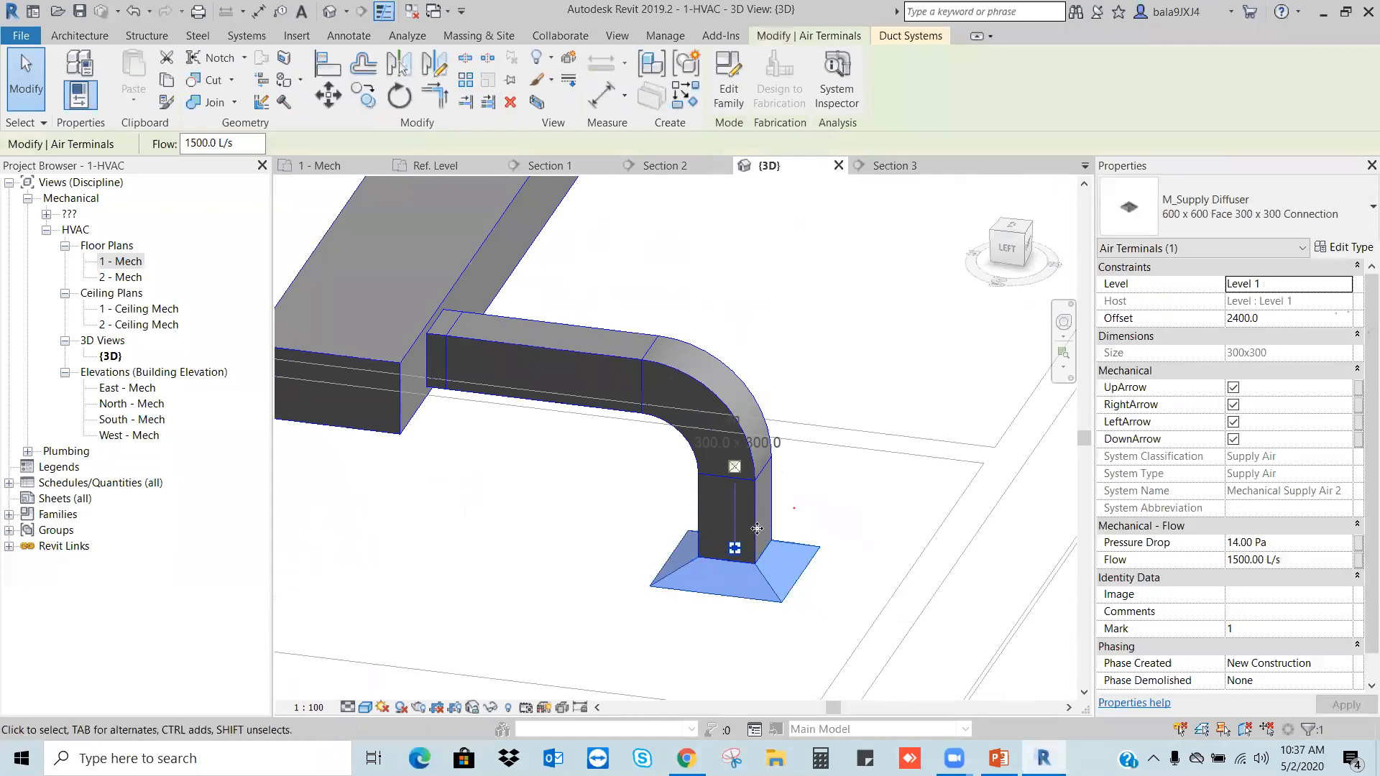
pyautogui.press('Escape')
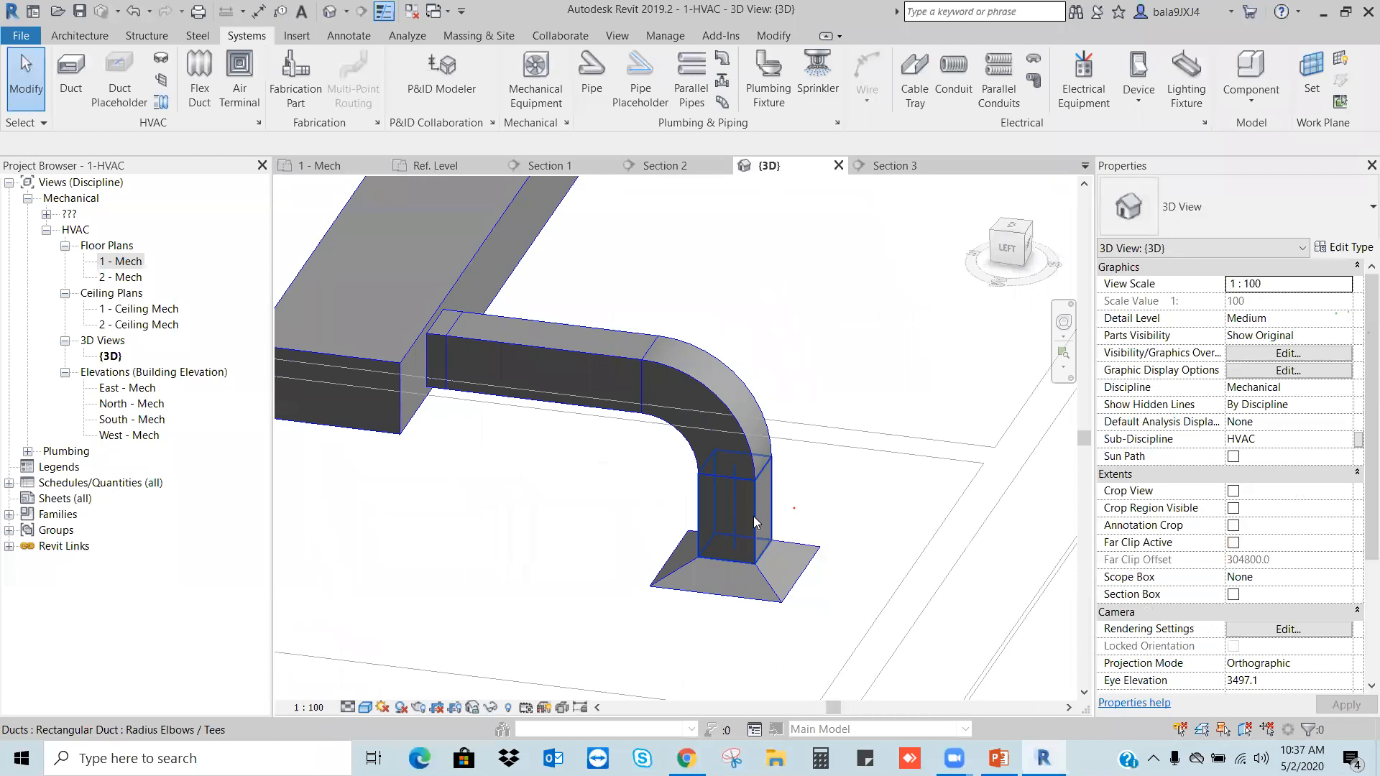
pyautogui.scroll(1, 757, 524)
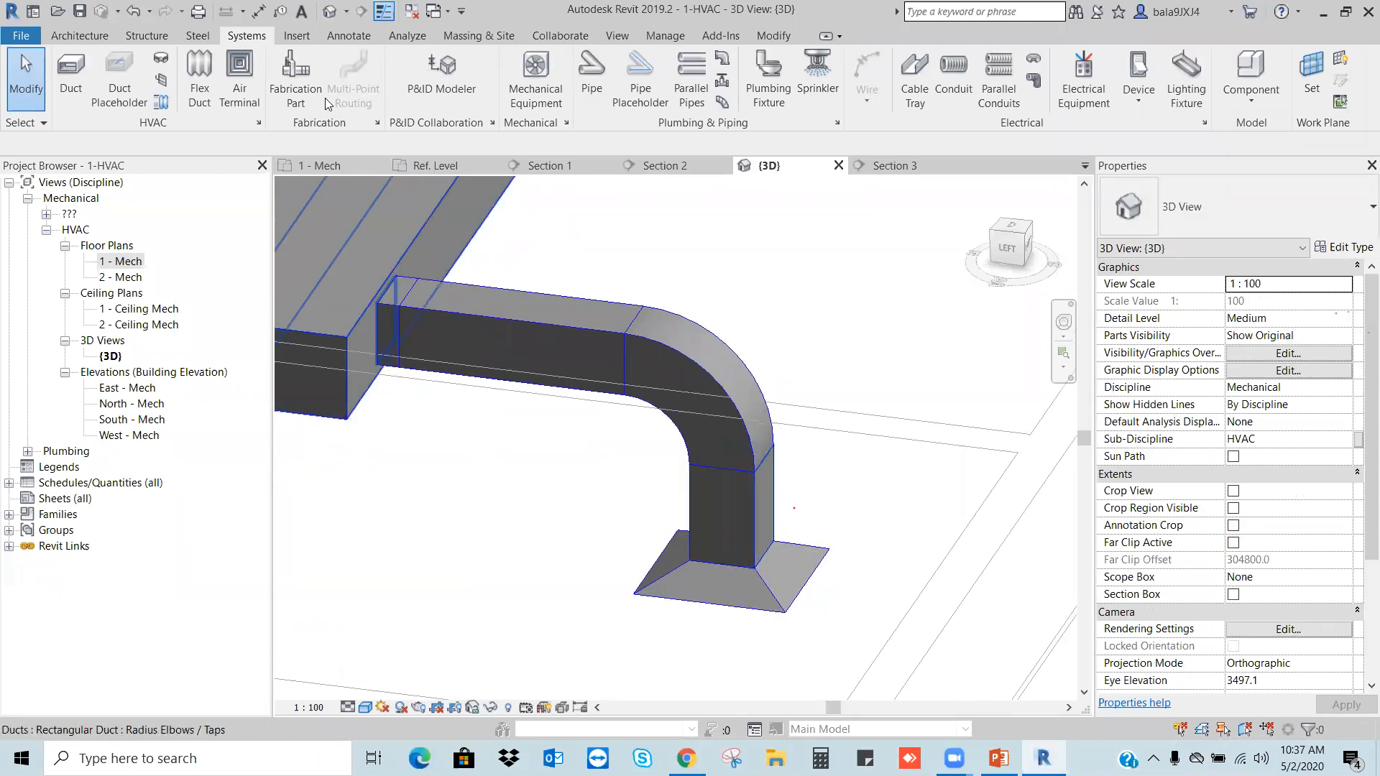
# Step: Convert the rigid duct at the new branch's supply diffuser to round flex duct with a maximum length of 300 mm
pyautogui.click(161, 104)
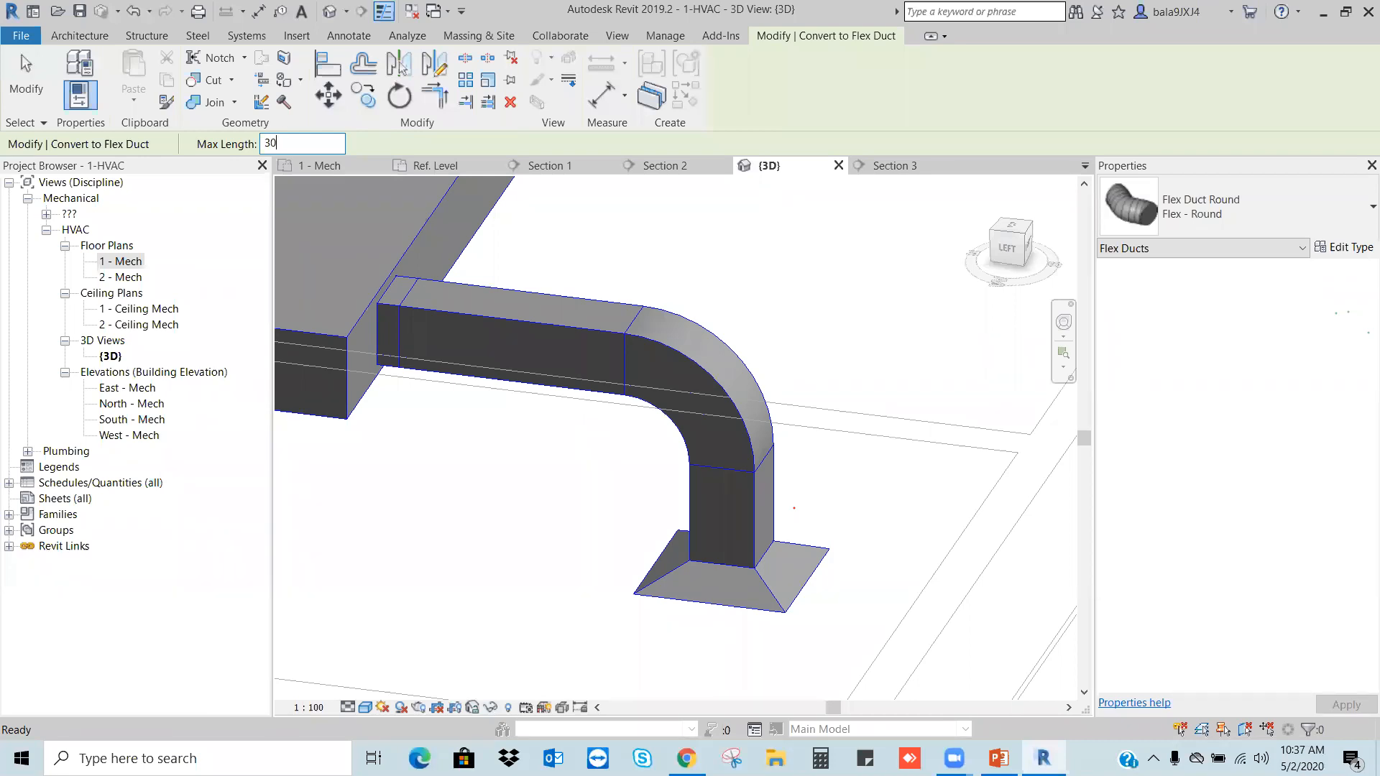
pyautogui.click(784, 606)
pyautogui.press('Escape')
pyautogui.press('Escape')
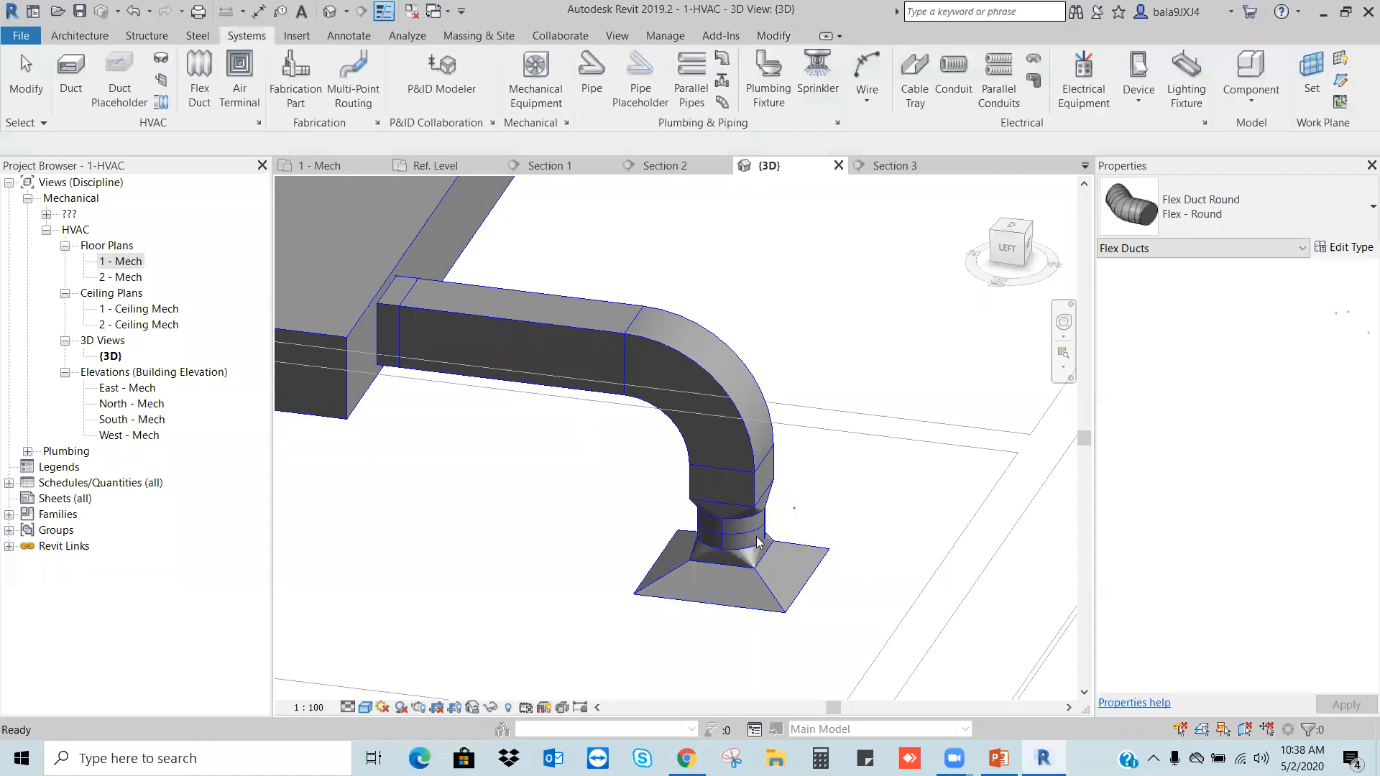
pyautogui.scroll(2, 748, 524)
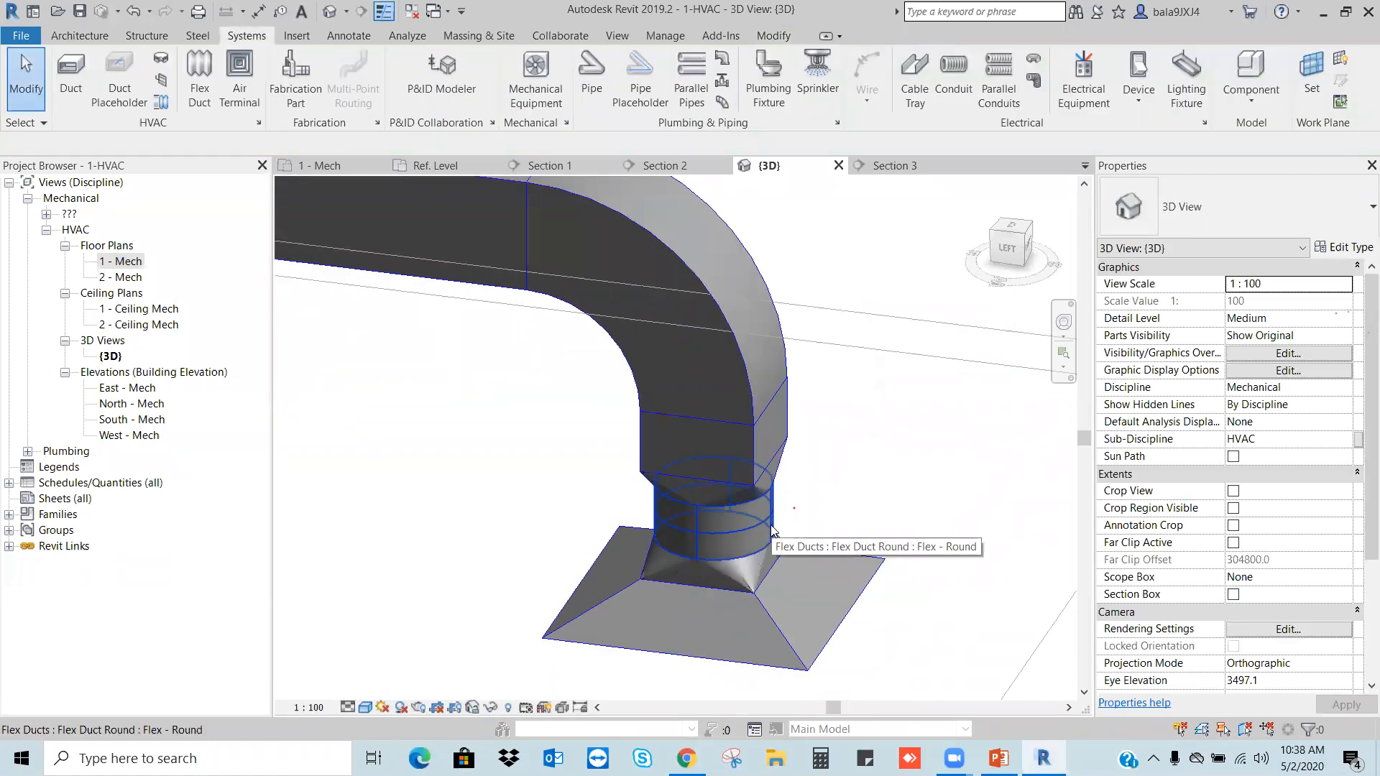
pyautogui.scroll(-5, 772, 530)
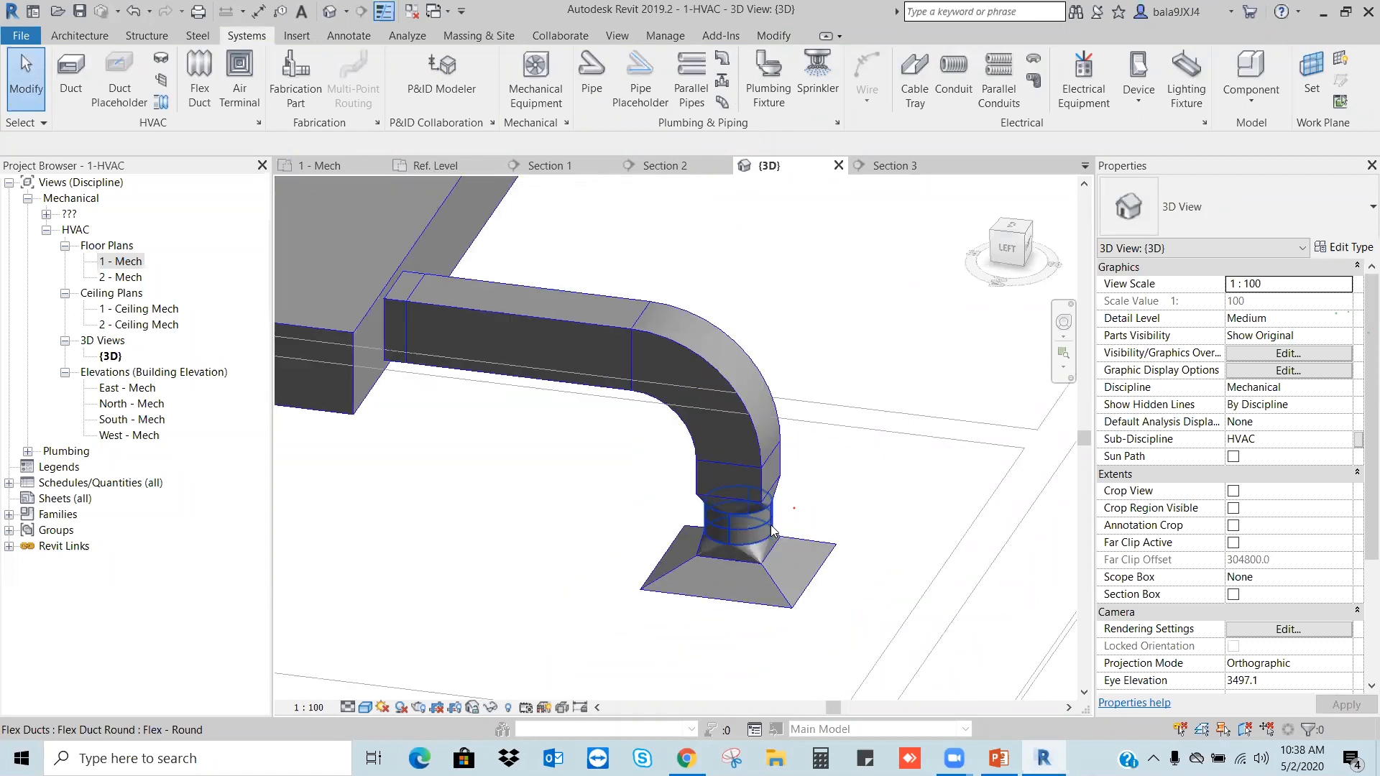
# Step: Convert the rigid duct at the other connected supply diffuser, across the main duct, to round flex duct
pyautogui.keyDown('shift'); pyautogui.moveTo(585, 408); pyautogui.dragTo(529, 460, button='middle'); pyautogui.keyUp('shift')
pyautogui.scroll(2, 517, 421)
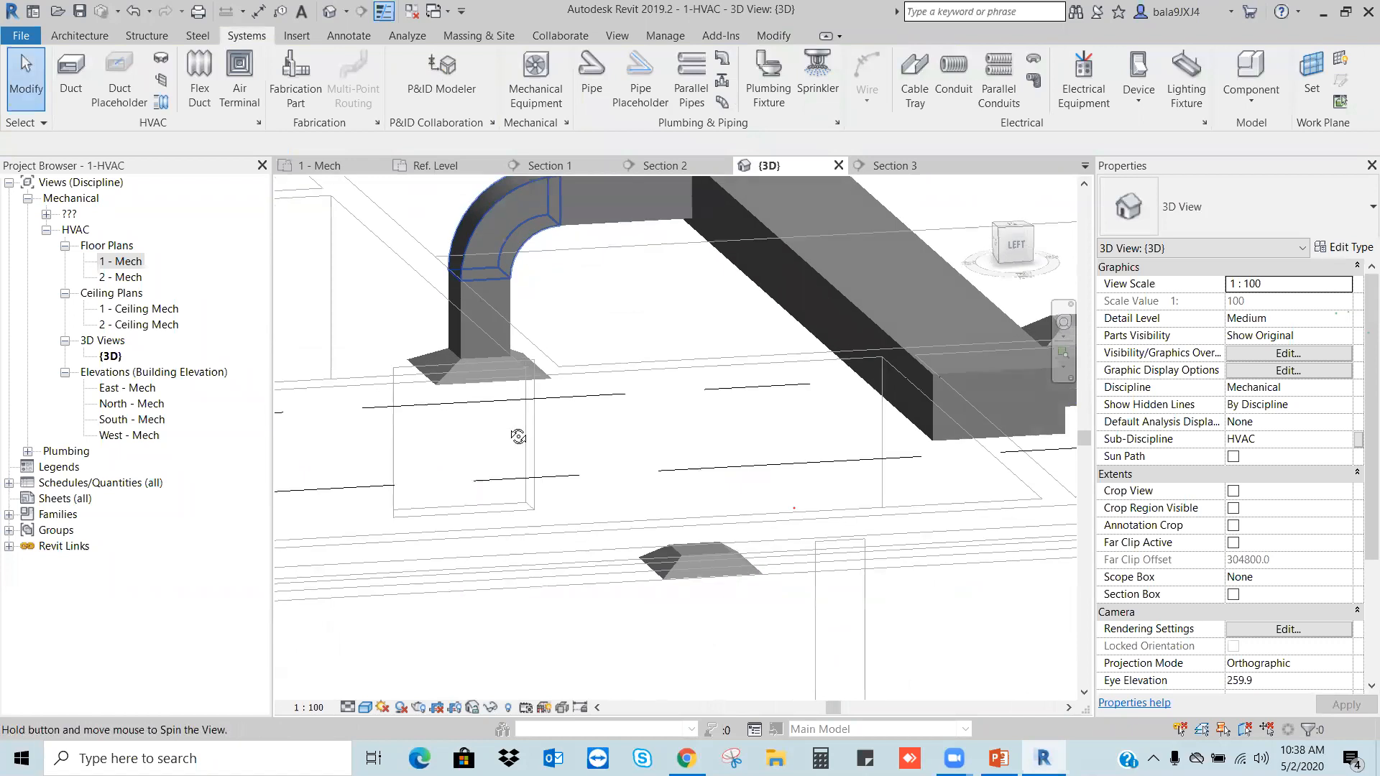
pyautogui.click(161, 101)
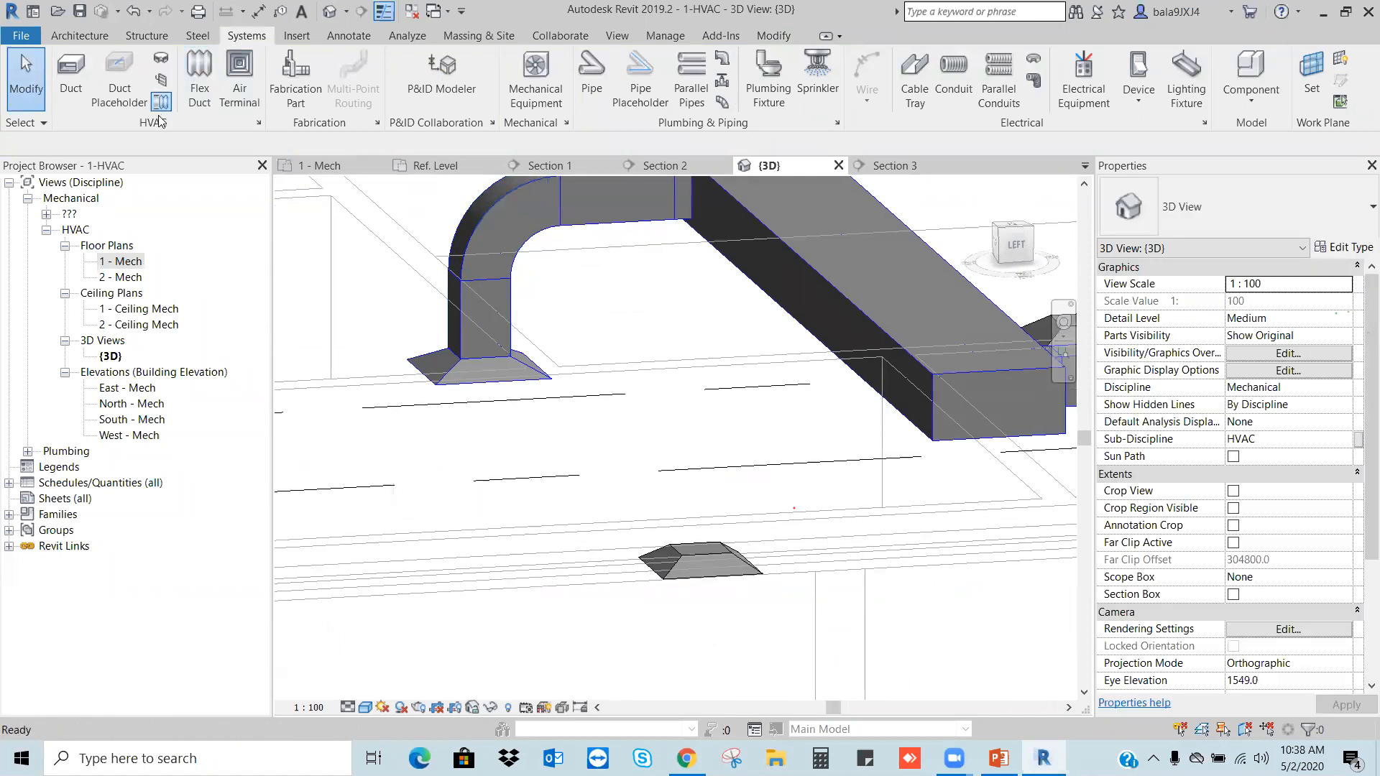
pyautogui.click(519, 375)
pyautogui.scroll(-3, 521, 474)
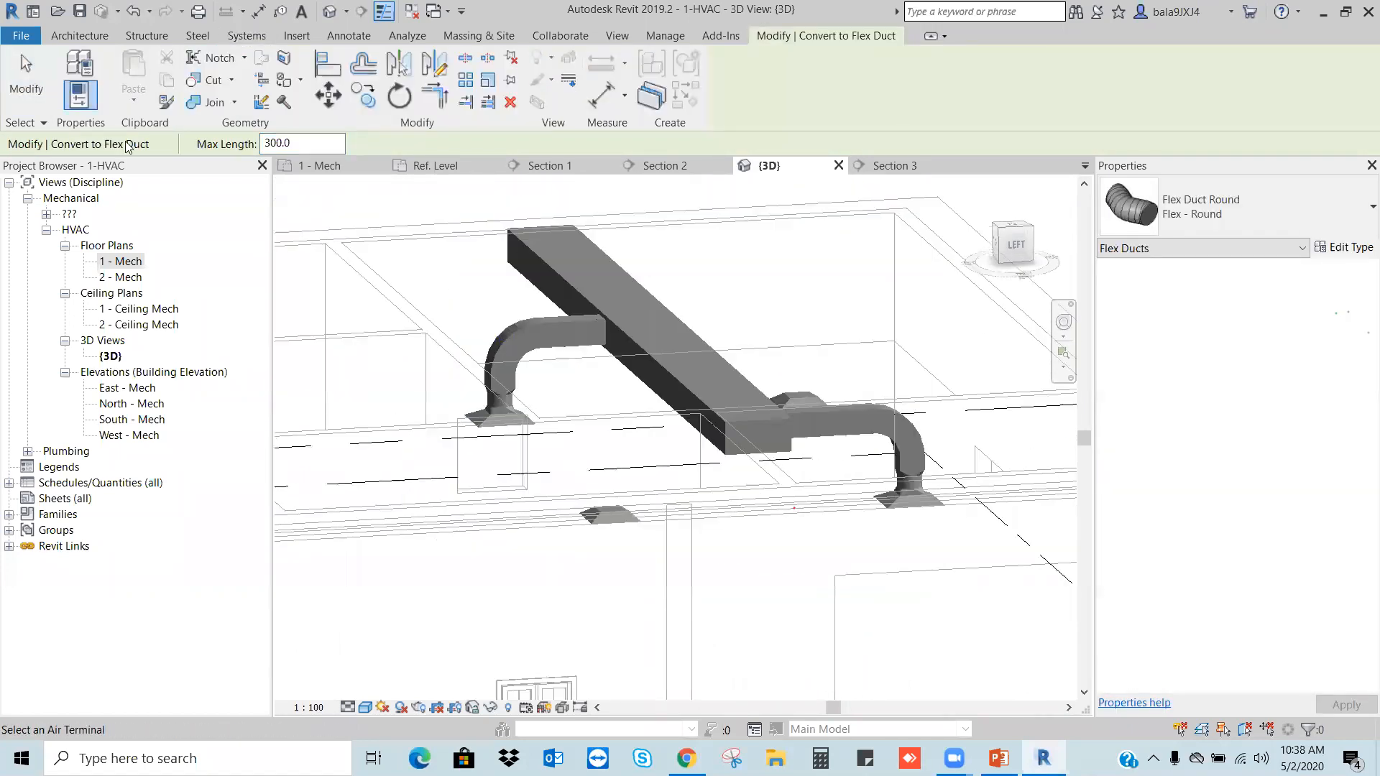
pyautogui.doubleClick(120, 261)
pyautogui.scroll(-3, 438, 319)
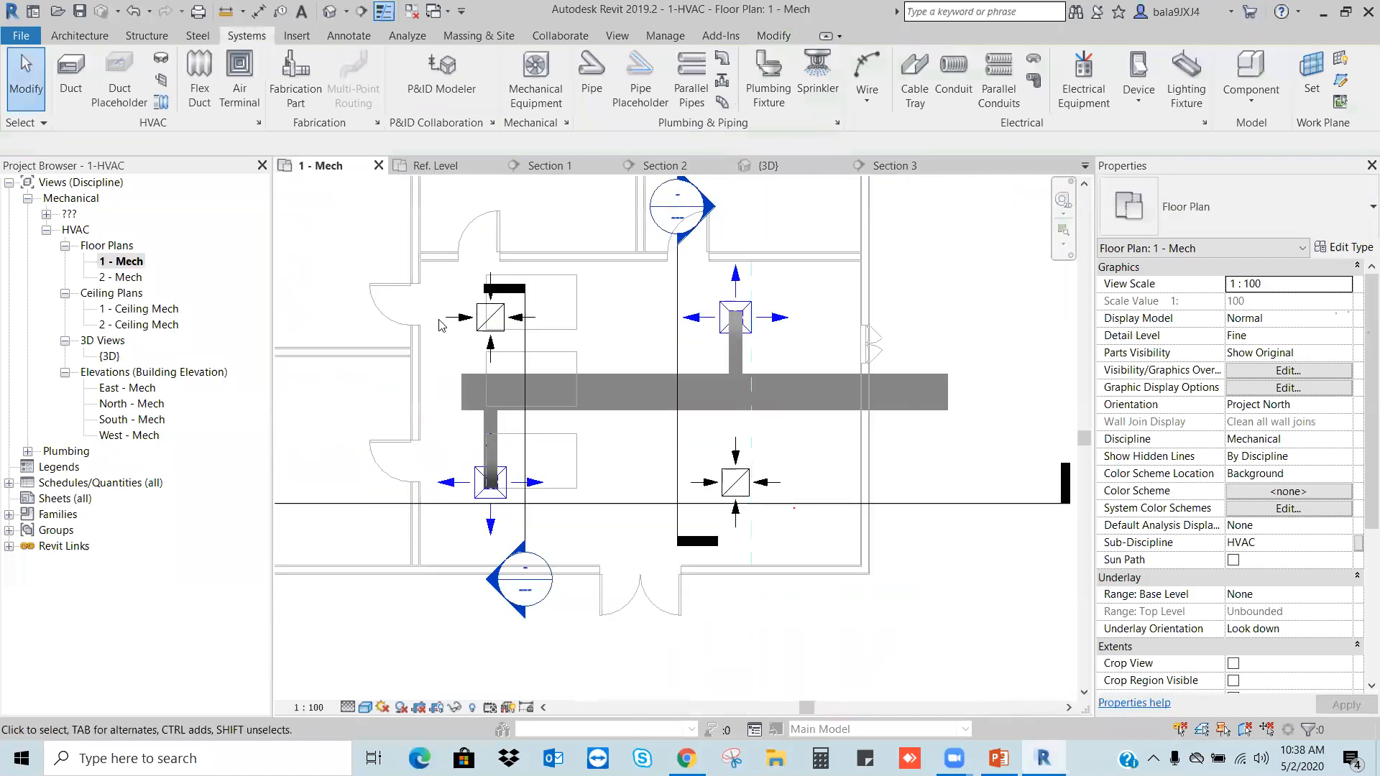
pyautogui.scroll(5, 520, 398)
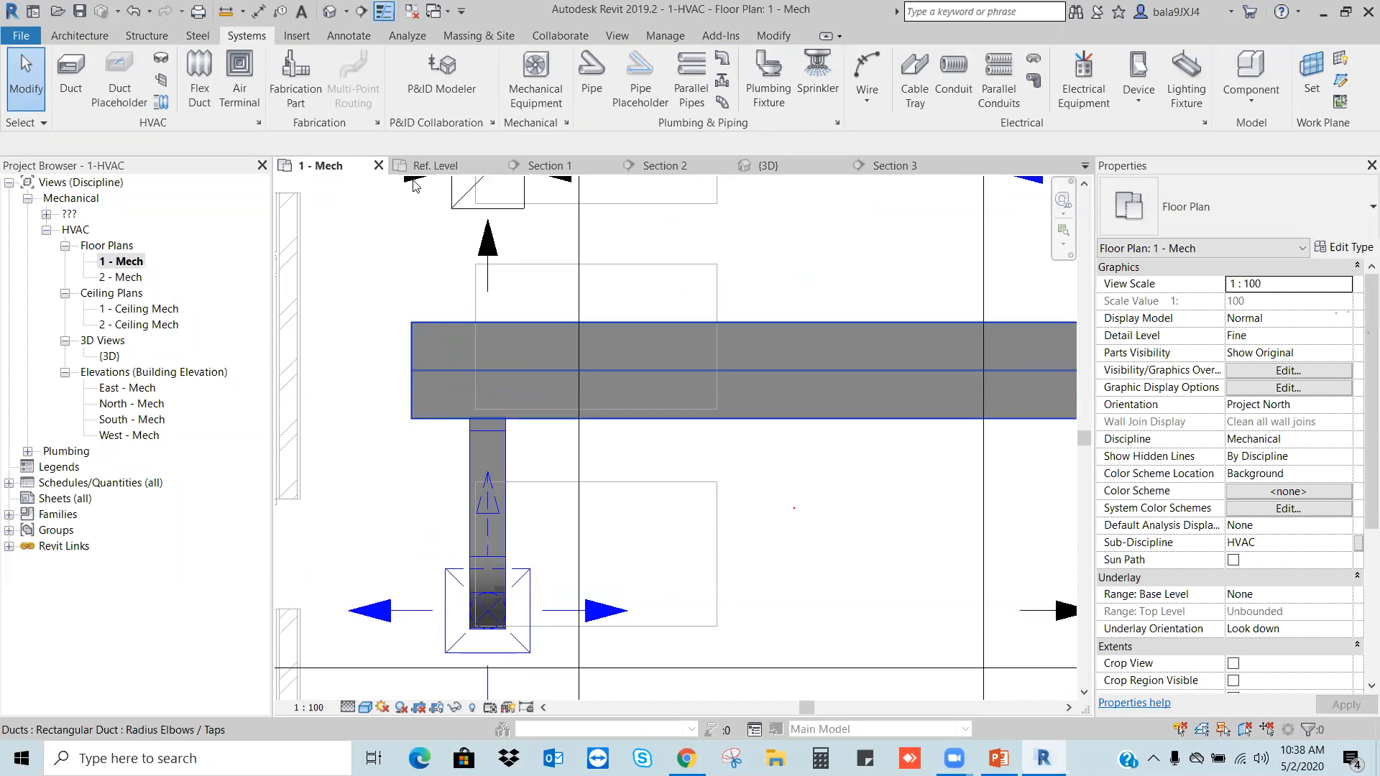
# Step: In the default 3D view, cap the open ends of the main duct
pyautogui.click(330, 12)
pyautogui.scroll(5, 767, 407)
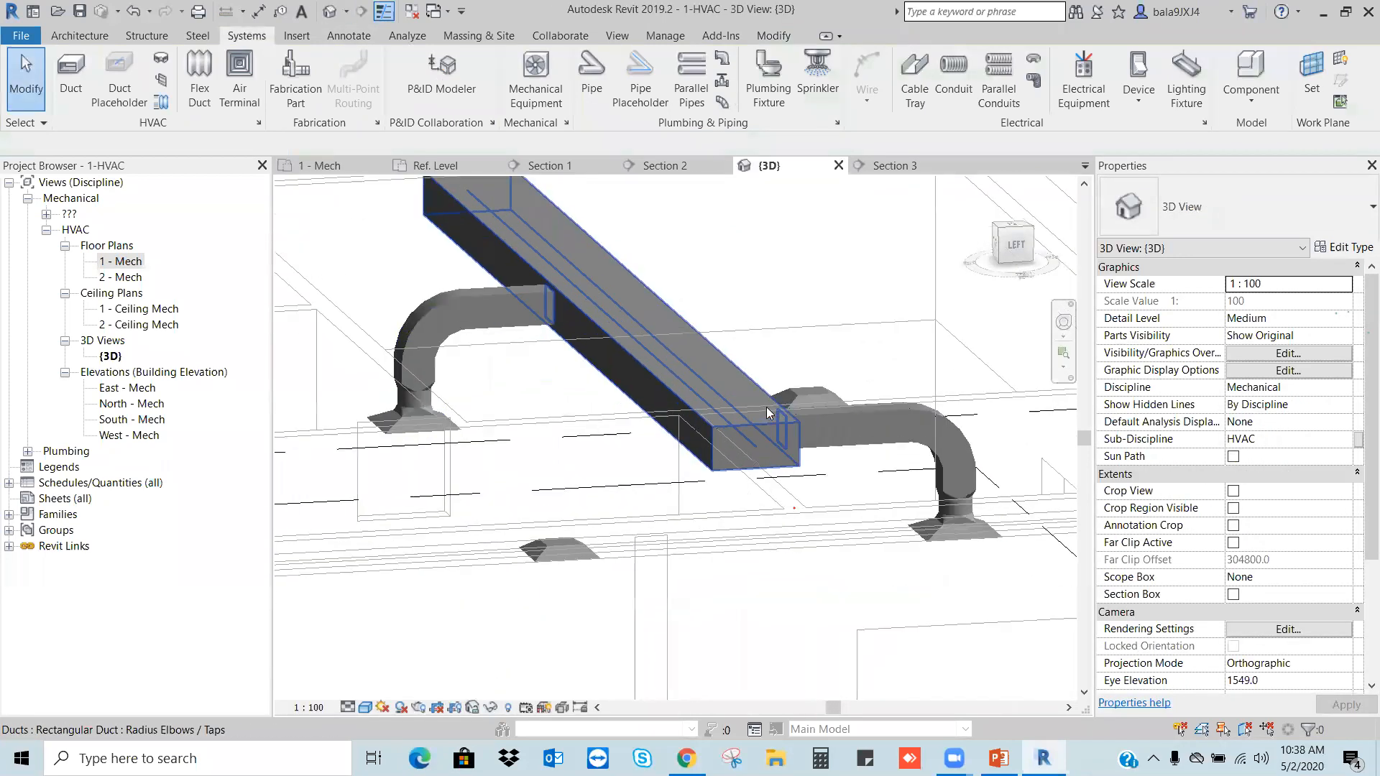
pyautogui.scroll(-3, 715, 404)
pyautogui.keyDown('shift'); pyautogui.moveTo(715, 404); pyautogui.dragTo(871, 480, button='middle'); pyautogui.keyUp('shift')
pyautogui.scroll(5, 872, 479)
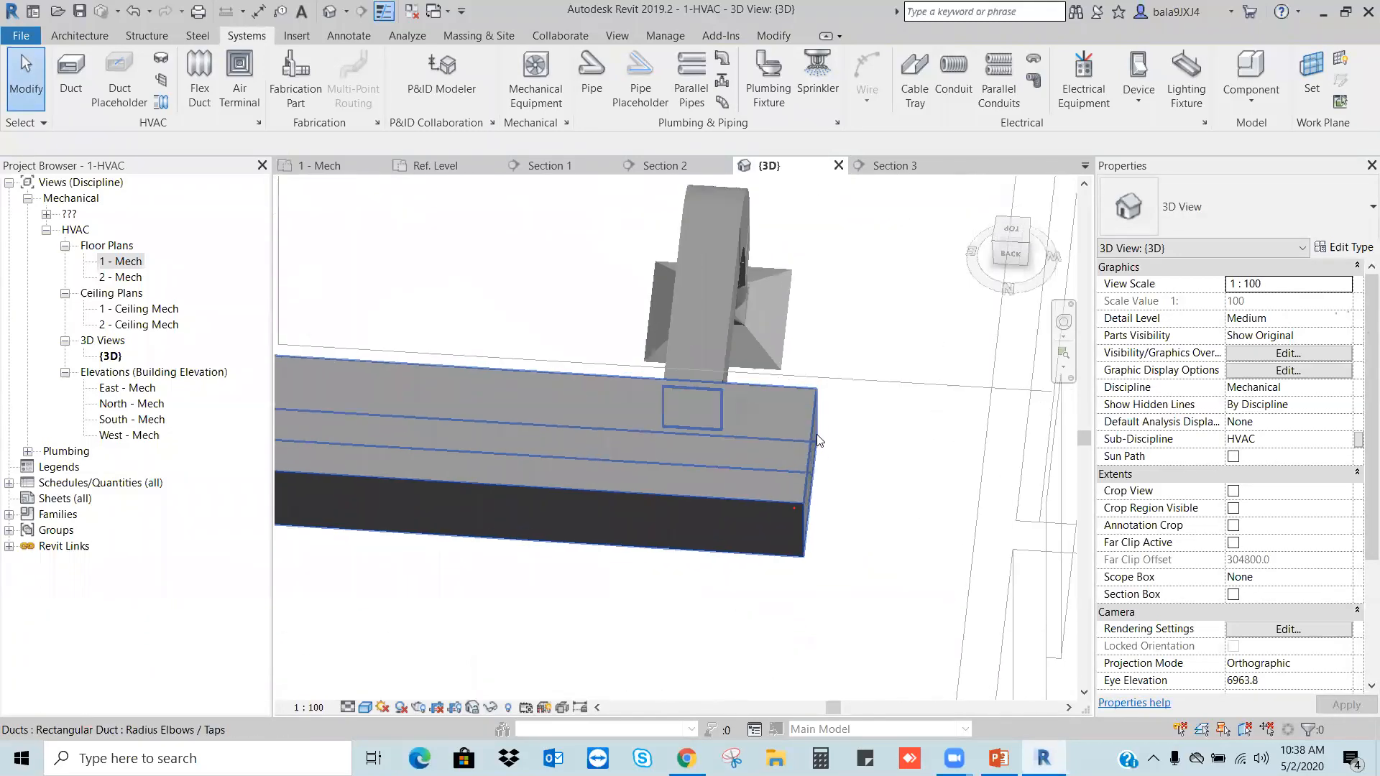
pyautogui.keyDown('shift'); pyautogui.moveTo(816, 431); pyautogui.dragTo(787, 435, button='middle'); pyautogui.keyUp('shift')
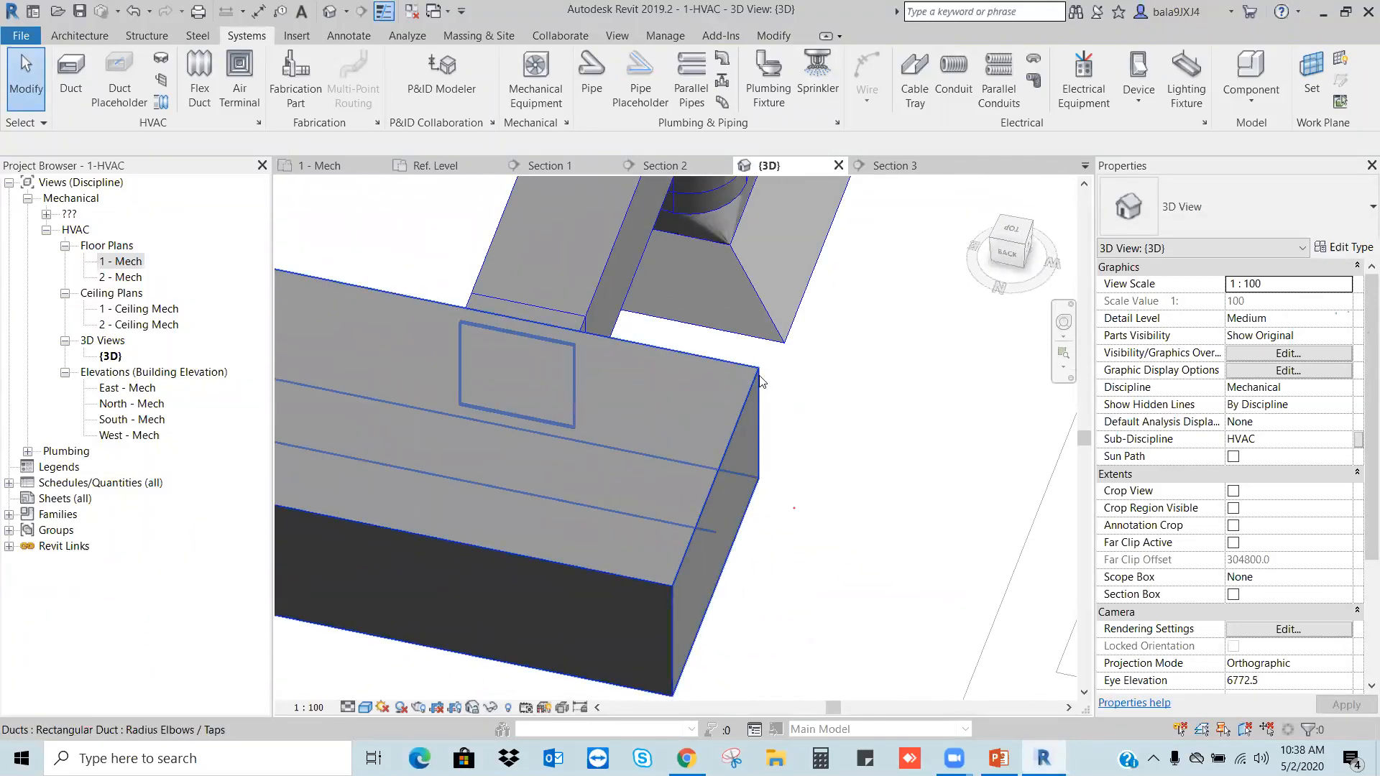
pyautogui.scroll(2, 727, 491)
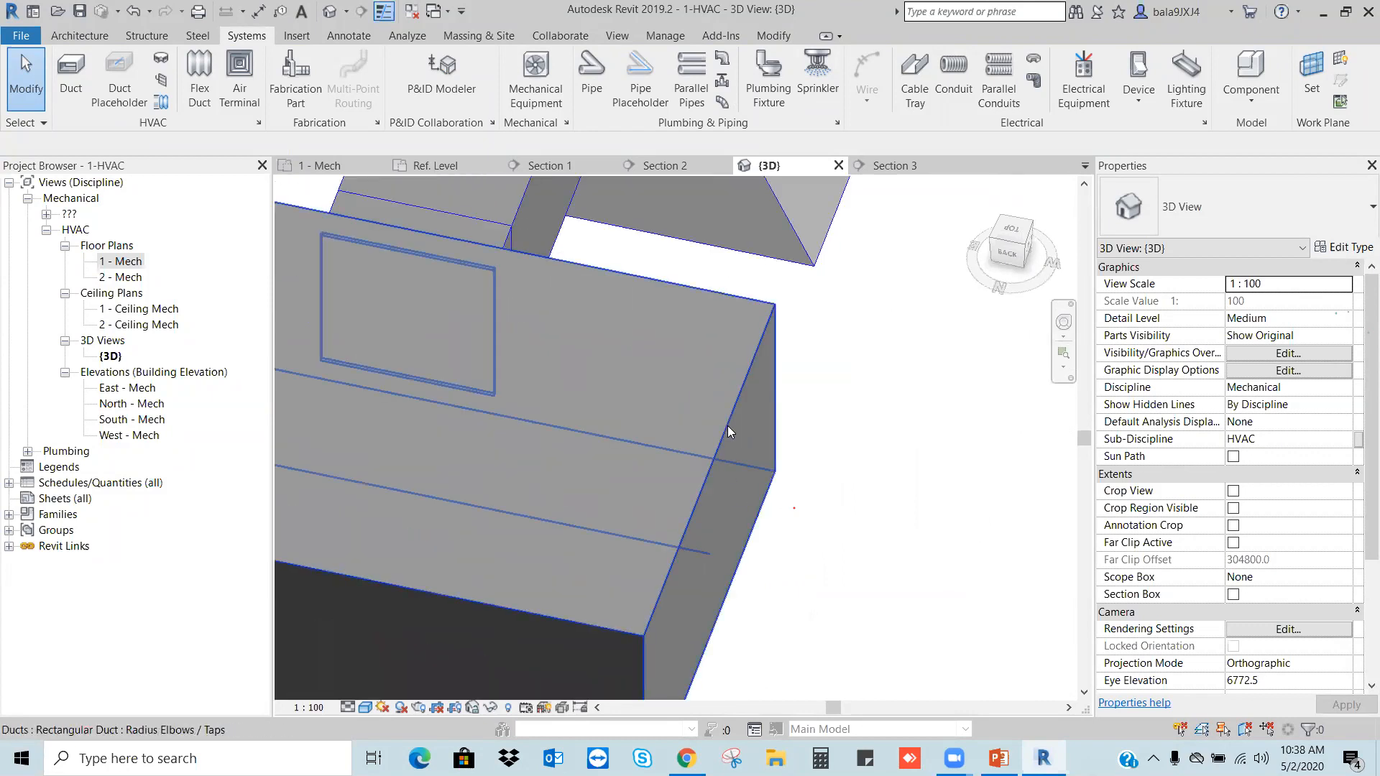
pyautogui.click(728, 425)
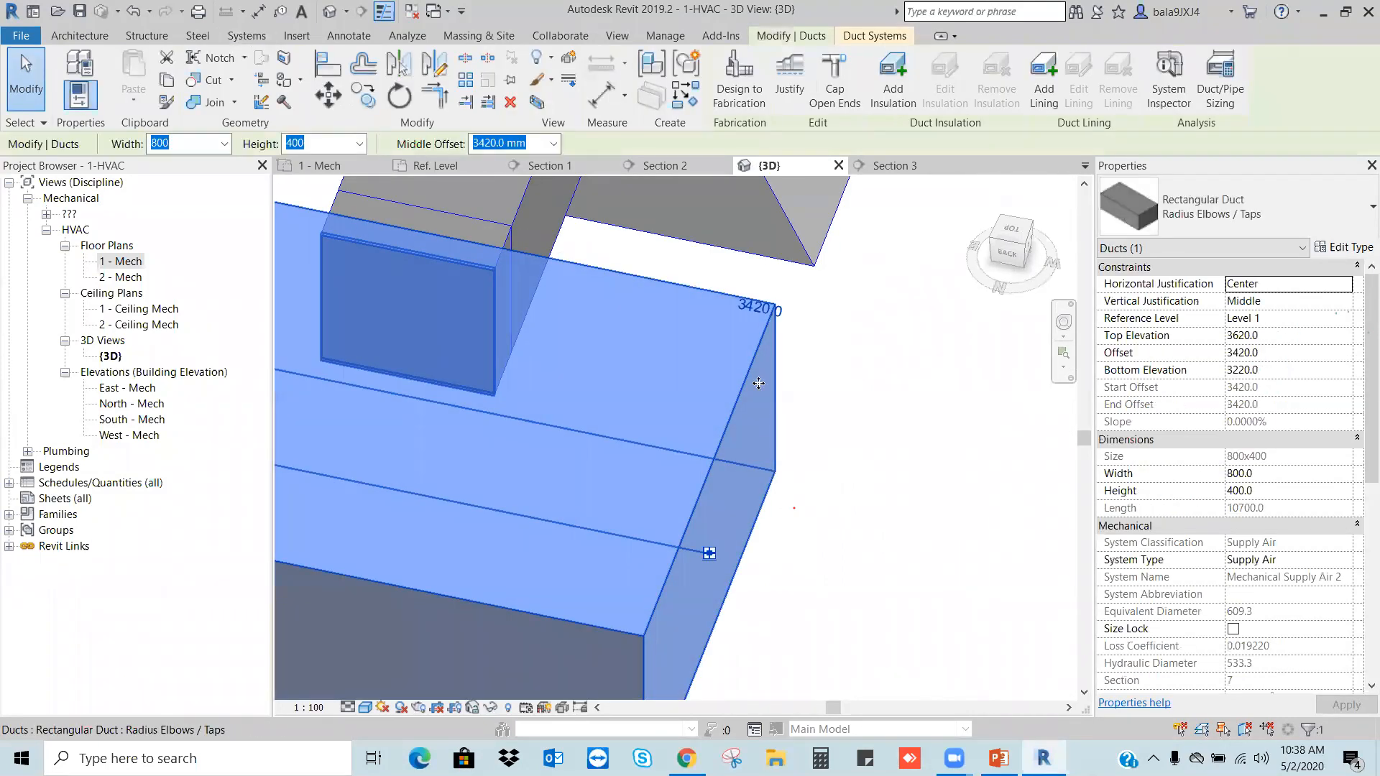
pyautogui.click(835, 86)
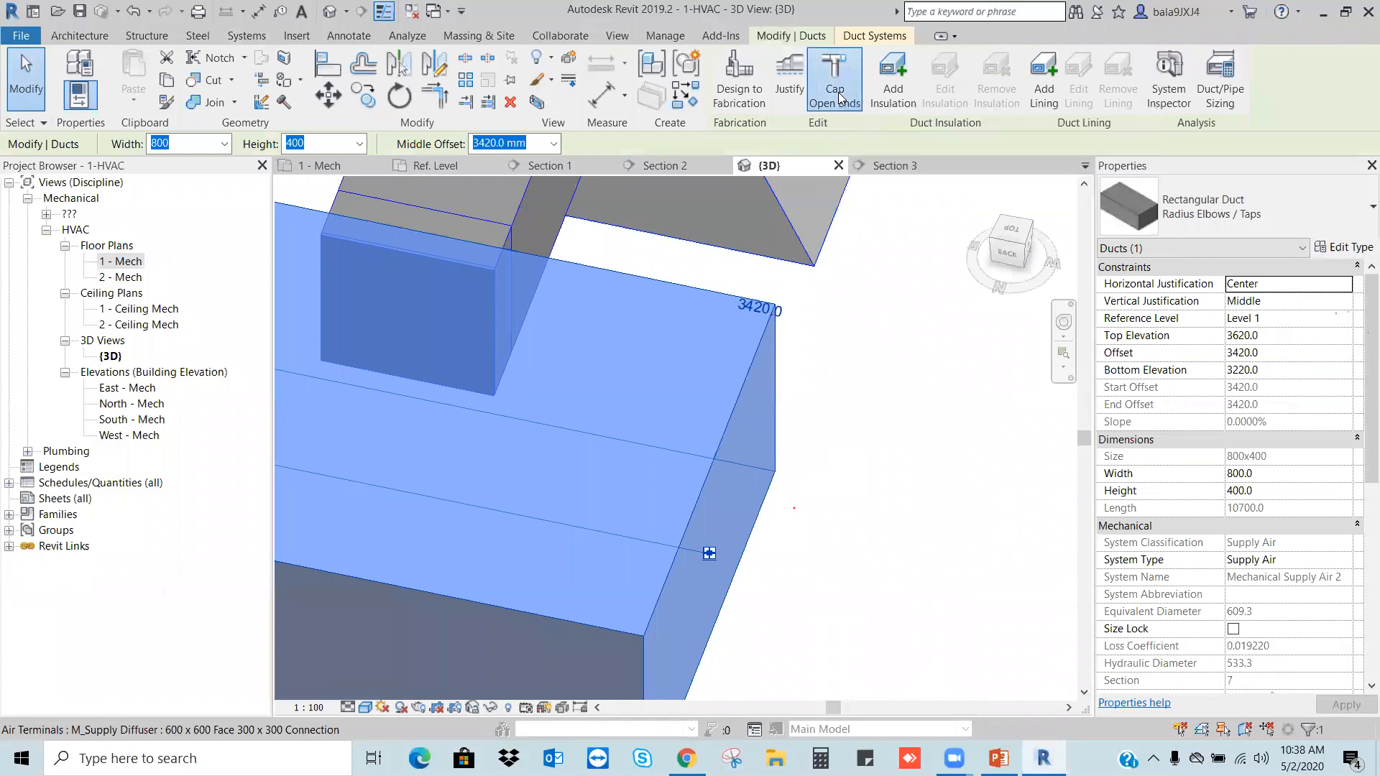
# Step: Inspect the rectangular end cap fitted to the open end of the main duct in 3D
pyautogui.click(856, 377)
pyautogui.scroll(-2, 835, 343)
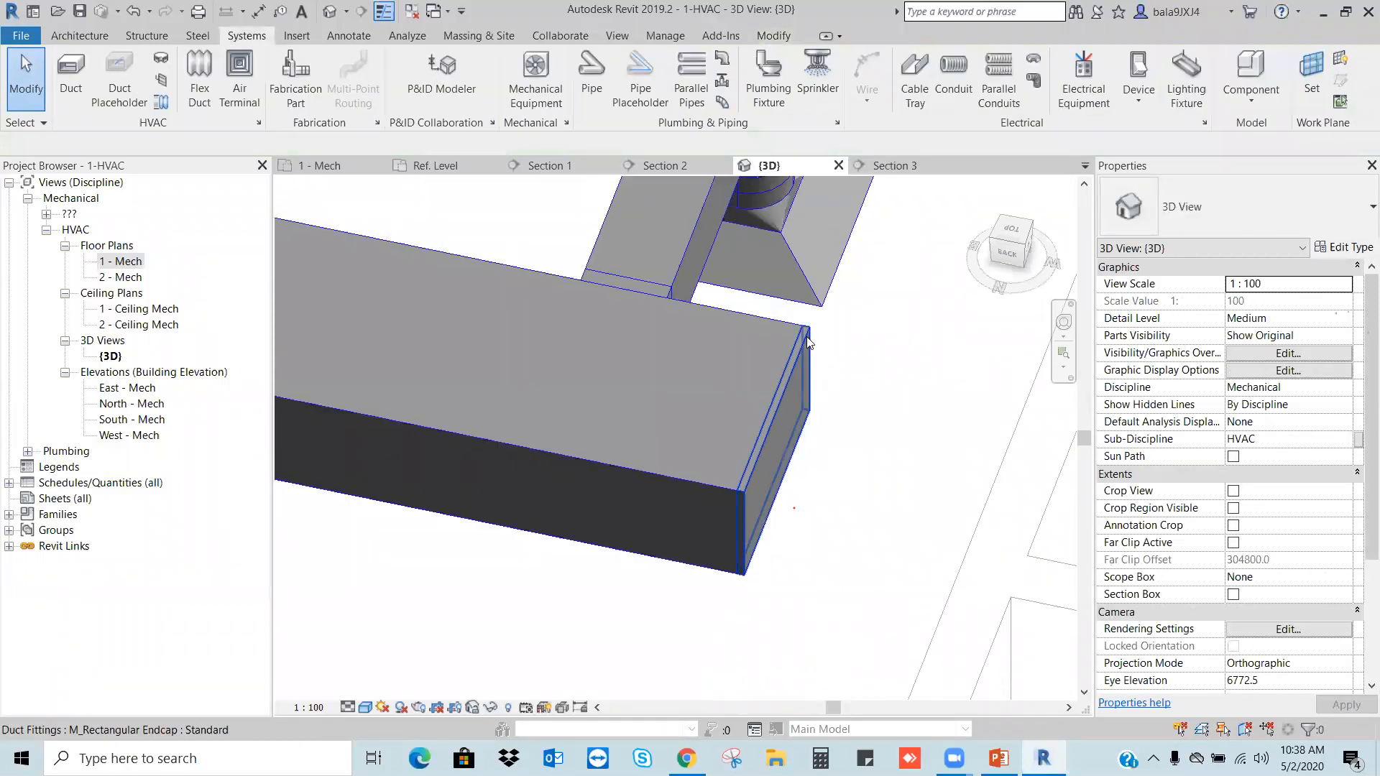
pyautogui.click(807, 341)
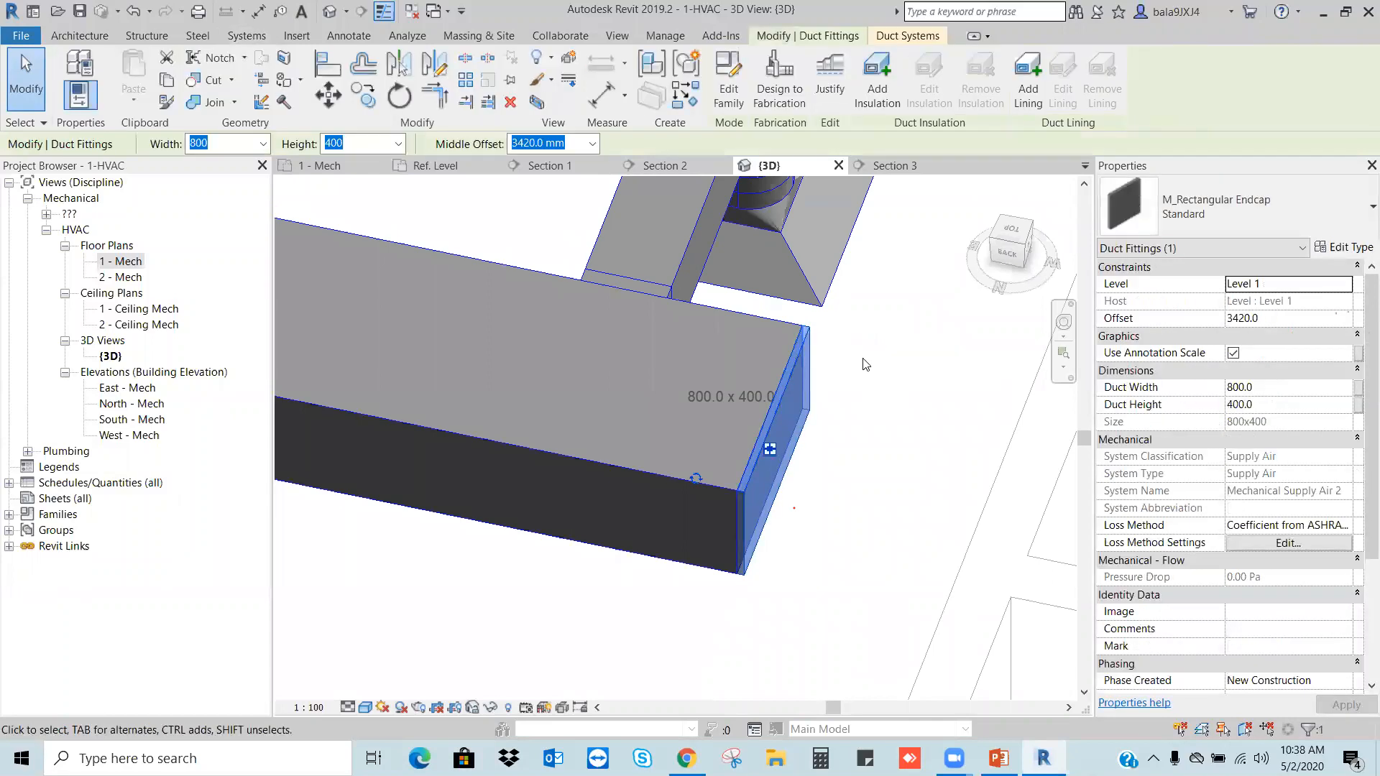
pyautogui.click(865, 365)
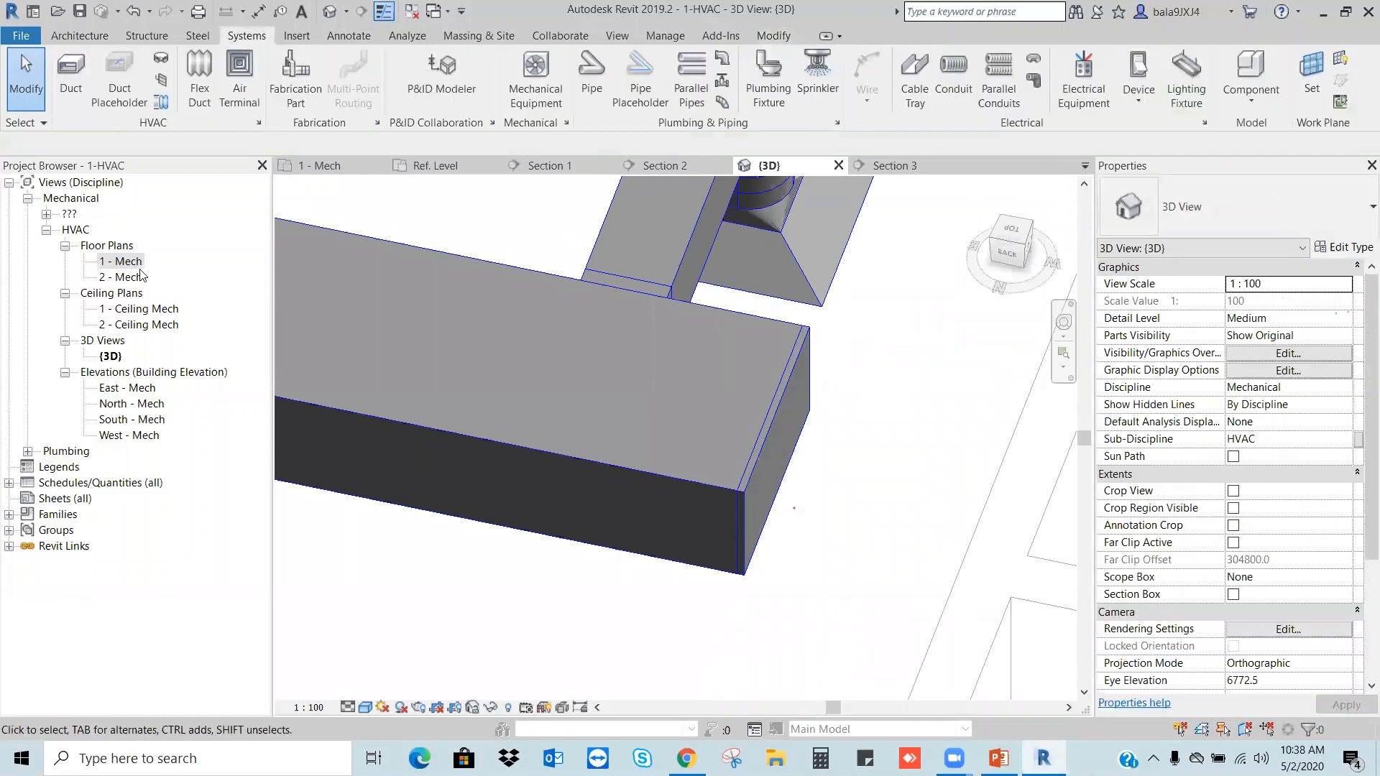
# Step: In the 1 - Mech floor plan, compare the flow values of the two supply diffusers connected to the main duct
pyautogui.doubleClick(126, 261)
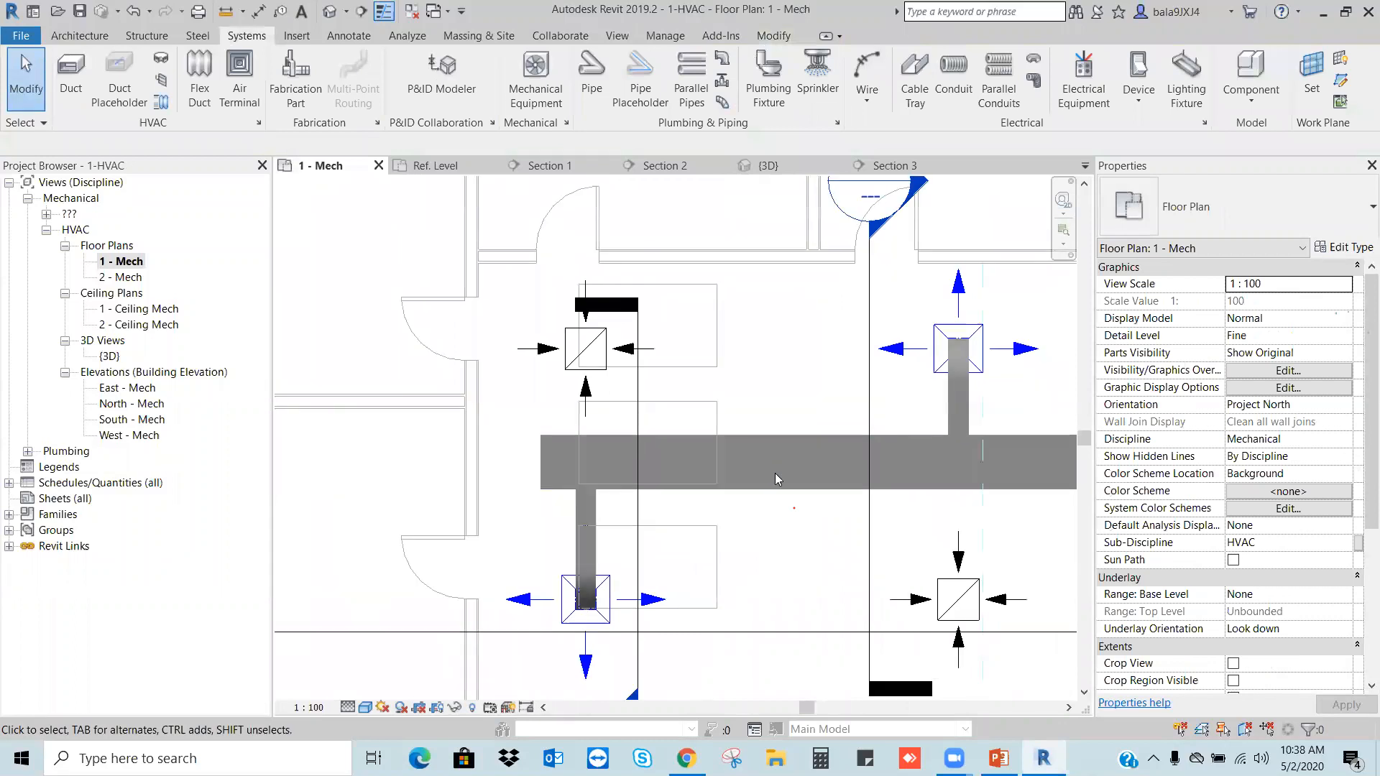
pyautogui.scroll(-3, 775, 473)
pyautogui.moveTo(697, 544); pyautogui.dragTo(792, 521, button='middle')
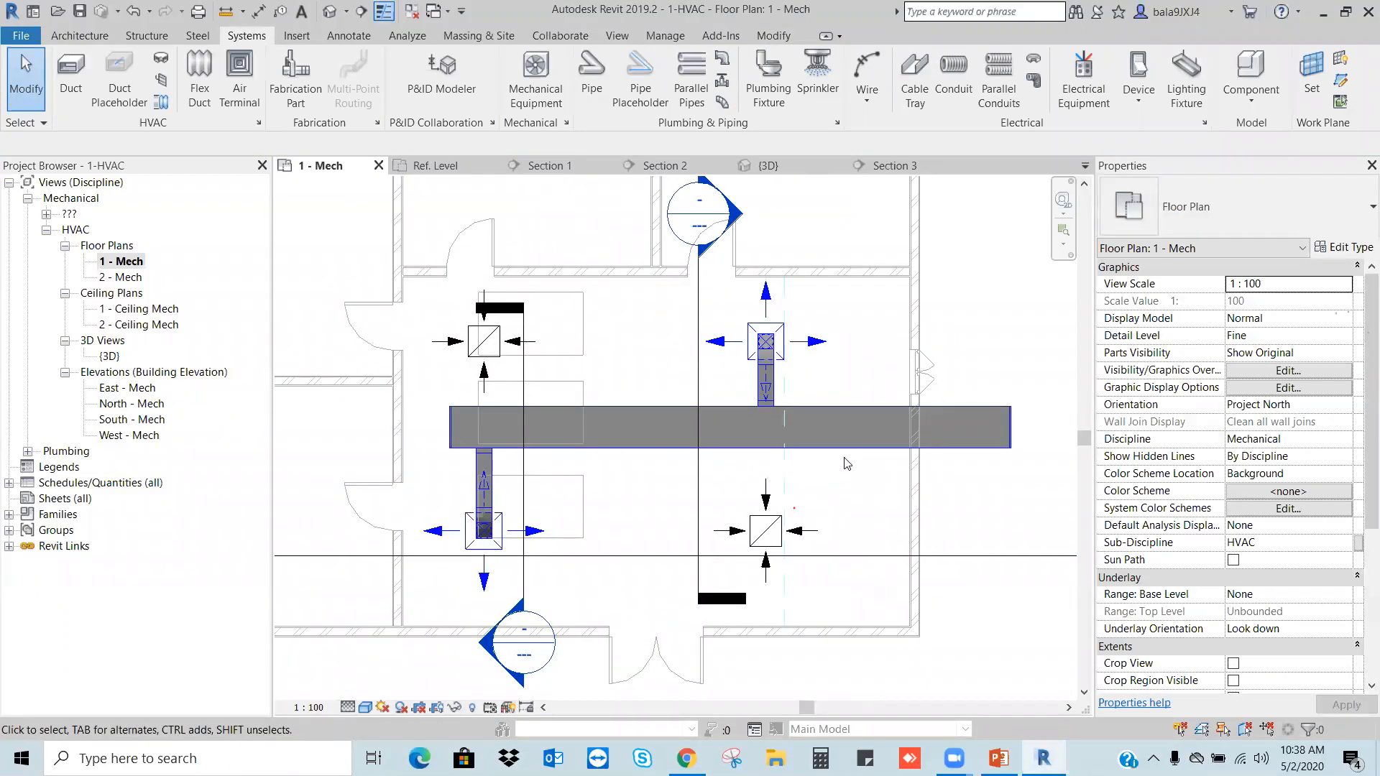
pyautogui.click(816, 350)
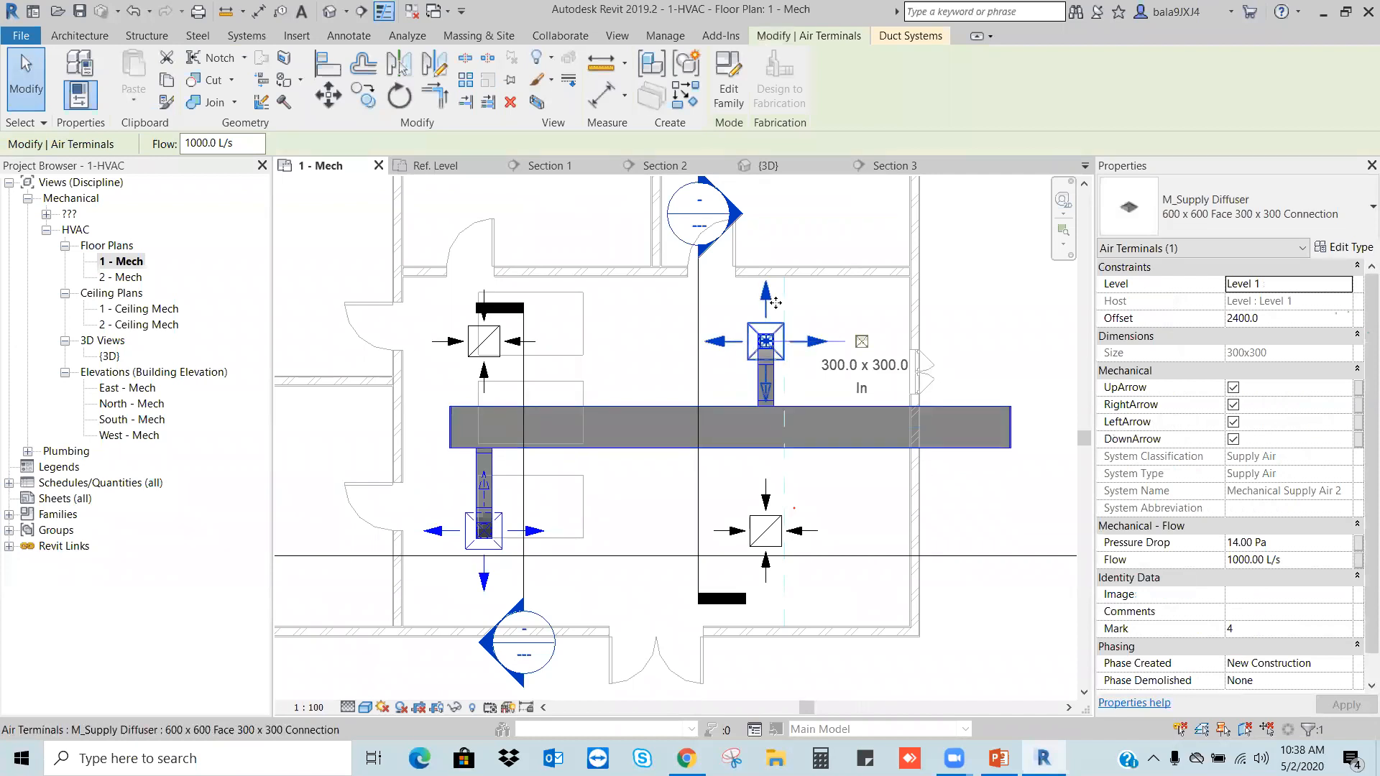
pyautogui.click(544, 532)
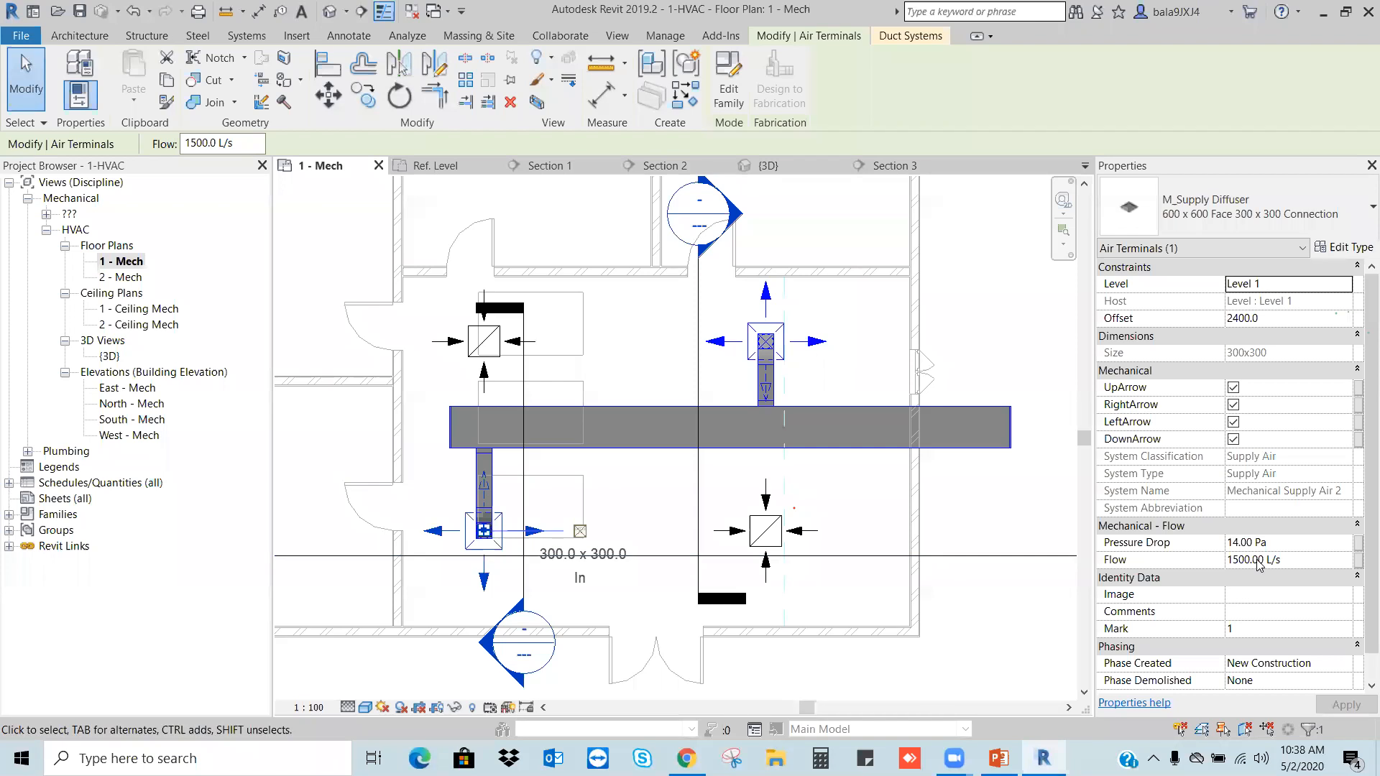
pyautogui.click(767, 343)
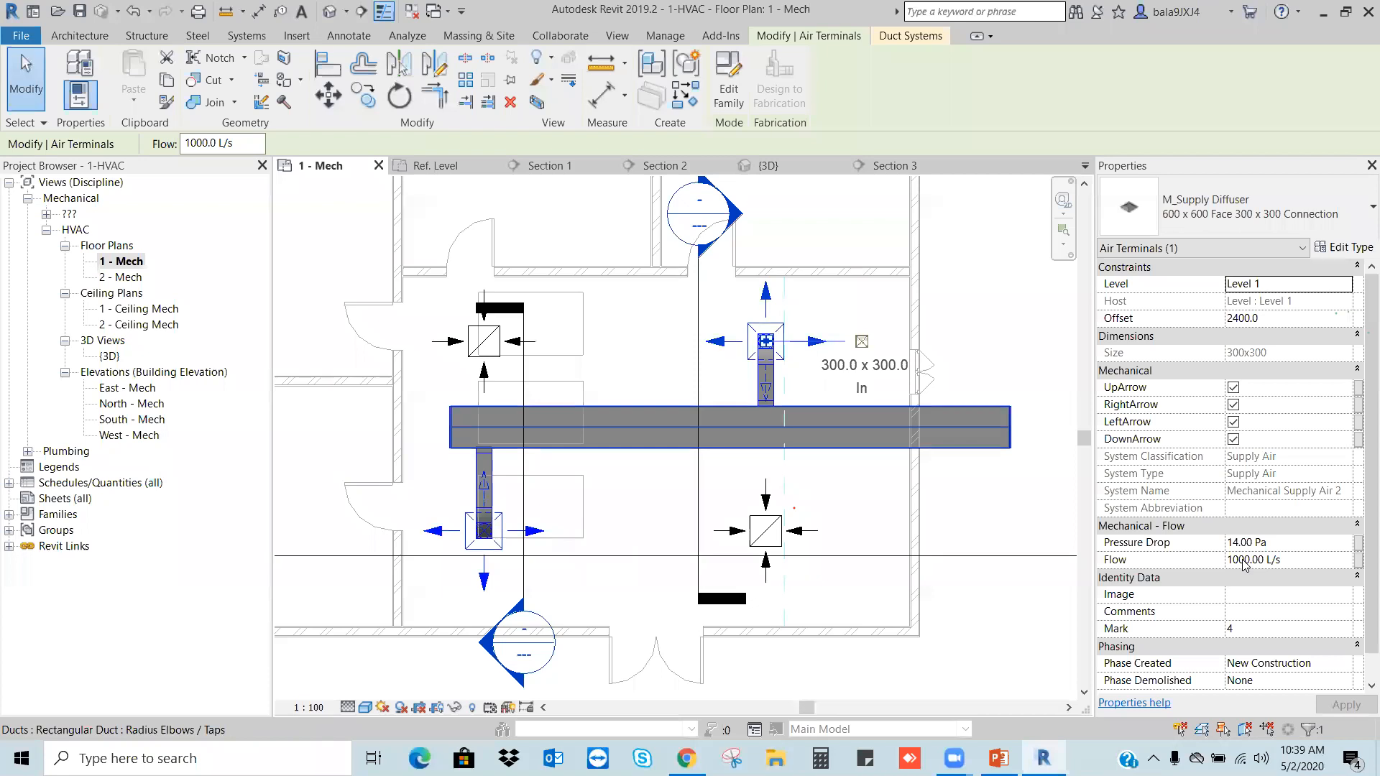
pyautogui.scroll(1, 810, 456)
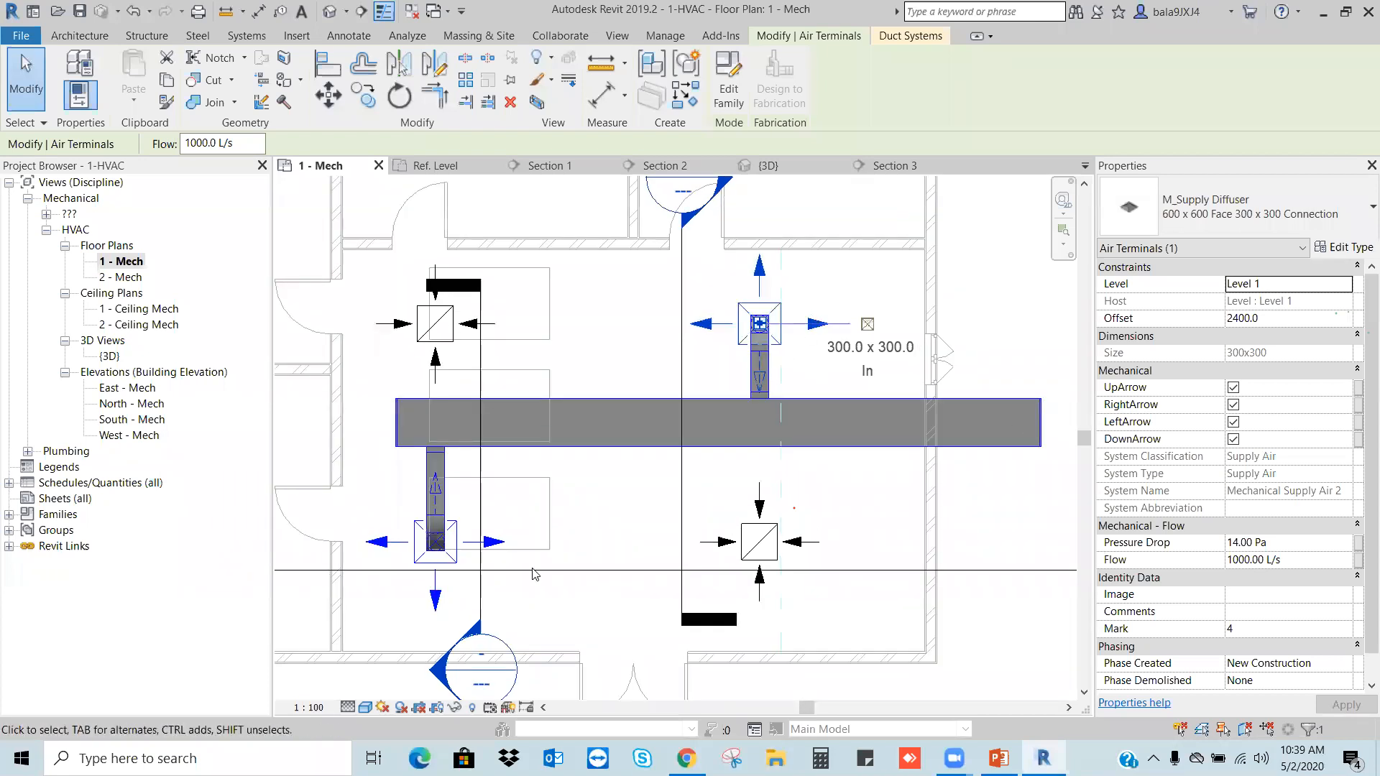
pyautogui.click(501, 548)
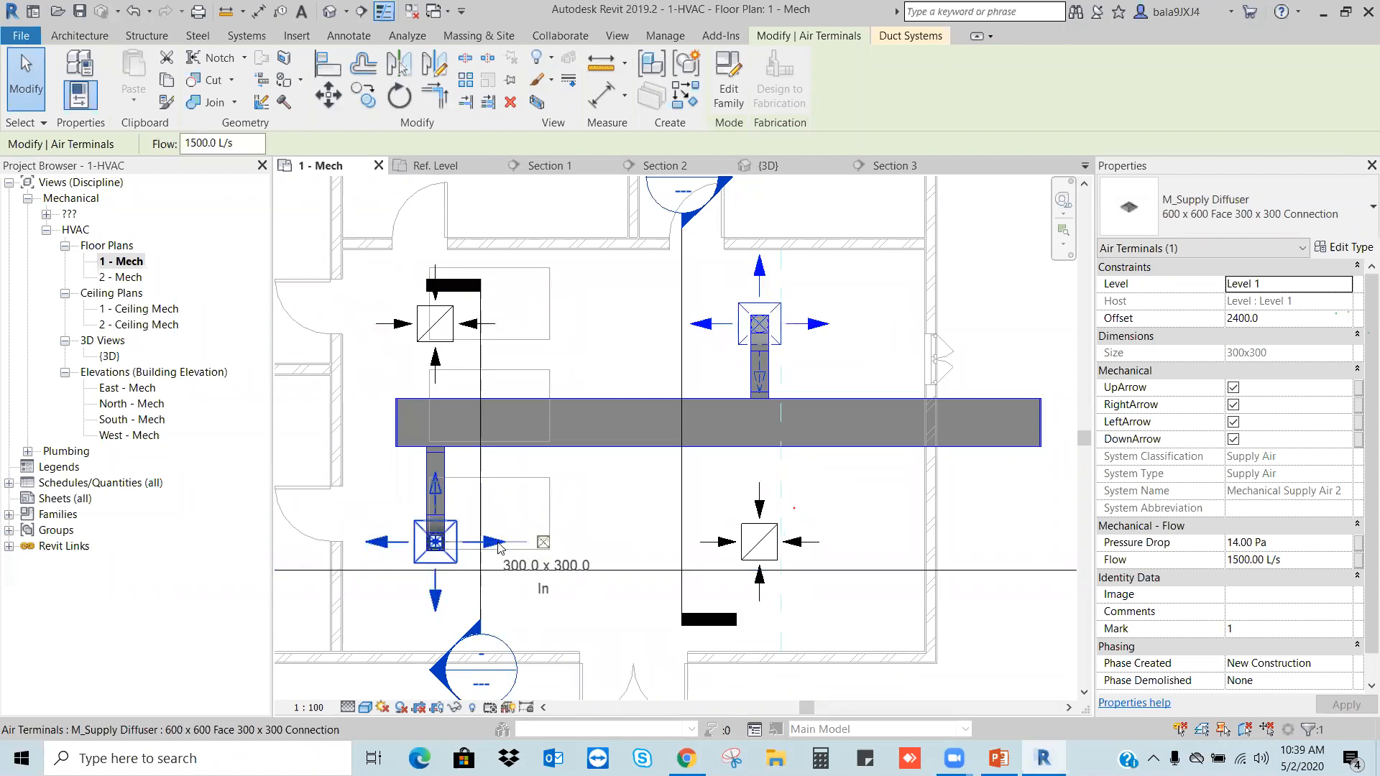
pyautogui.click(912, 460)
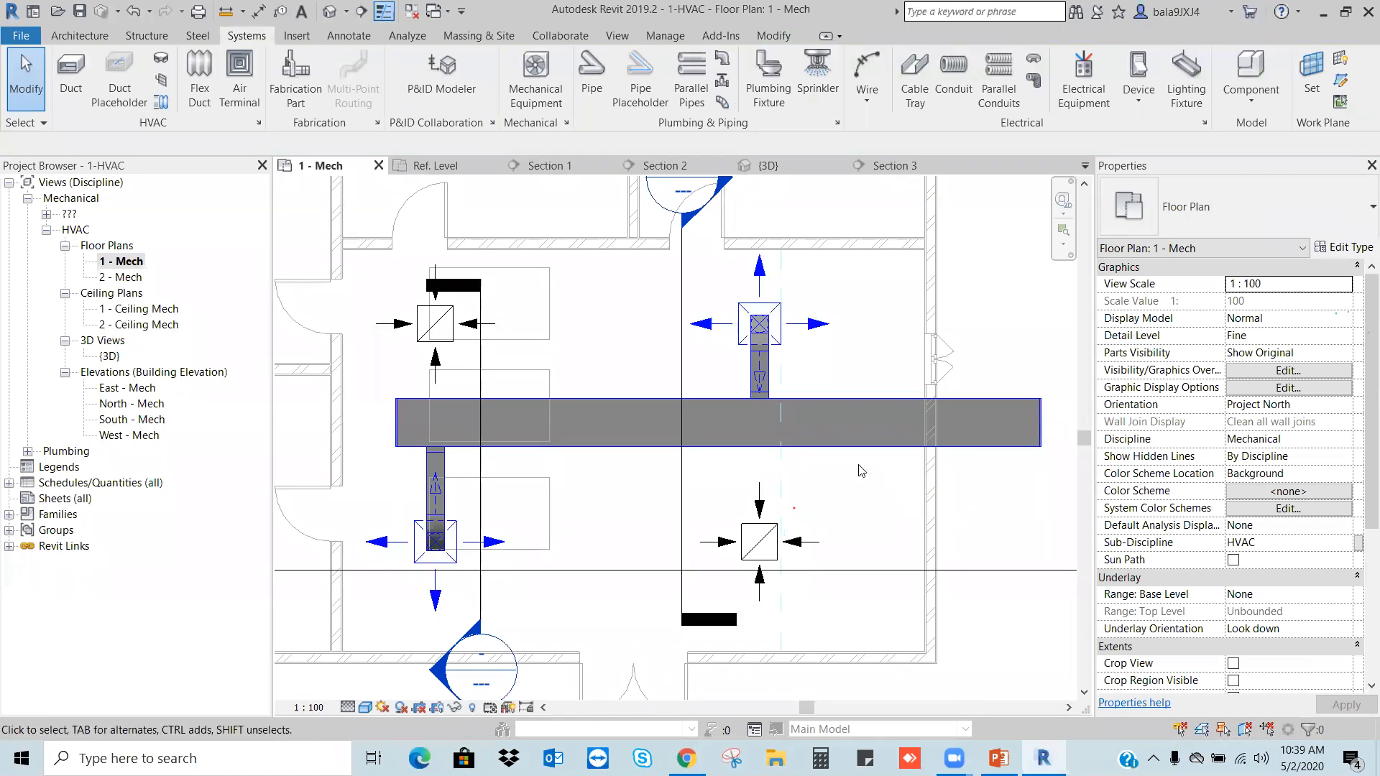
pyautogui.click(813, 329)
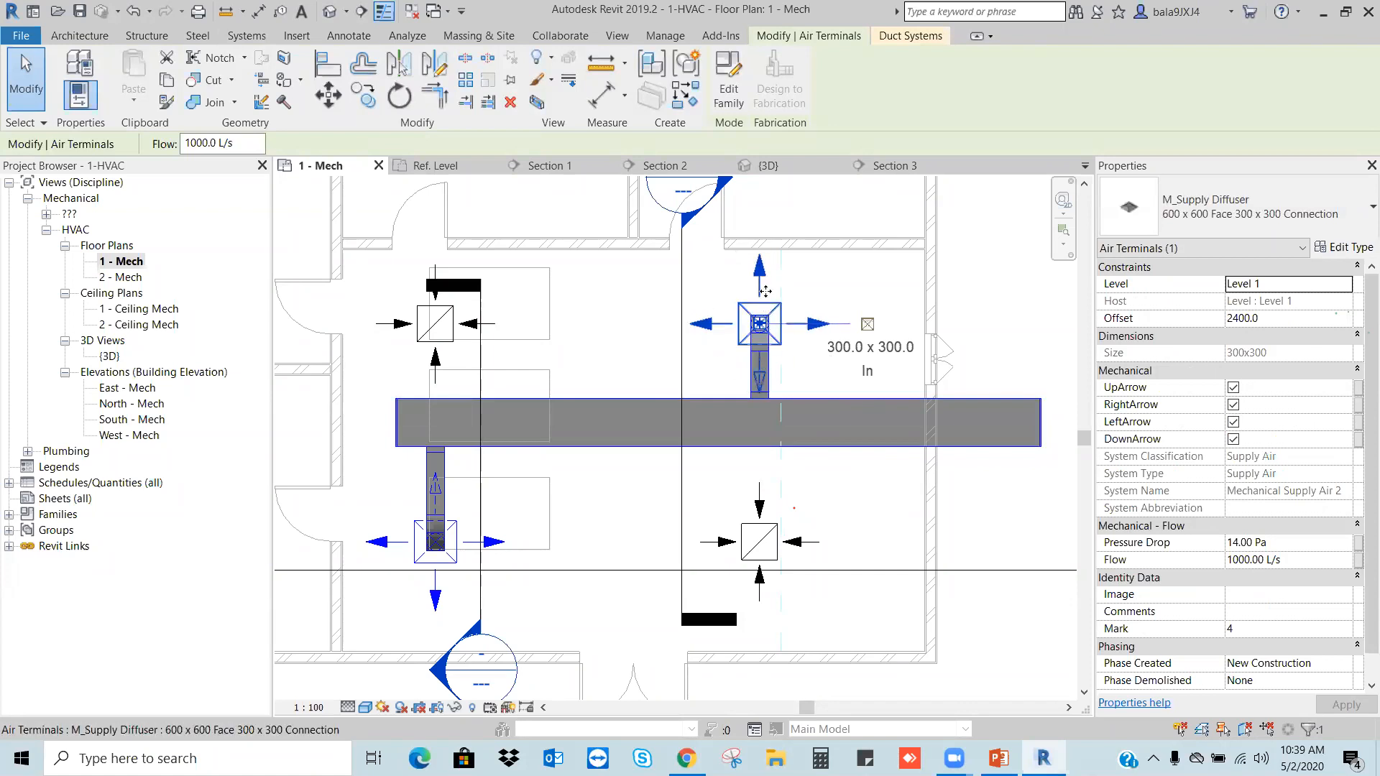
pyautogui.click(496, 542)
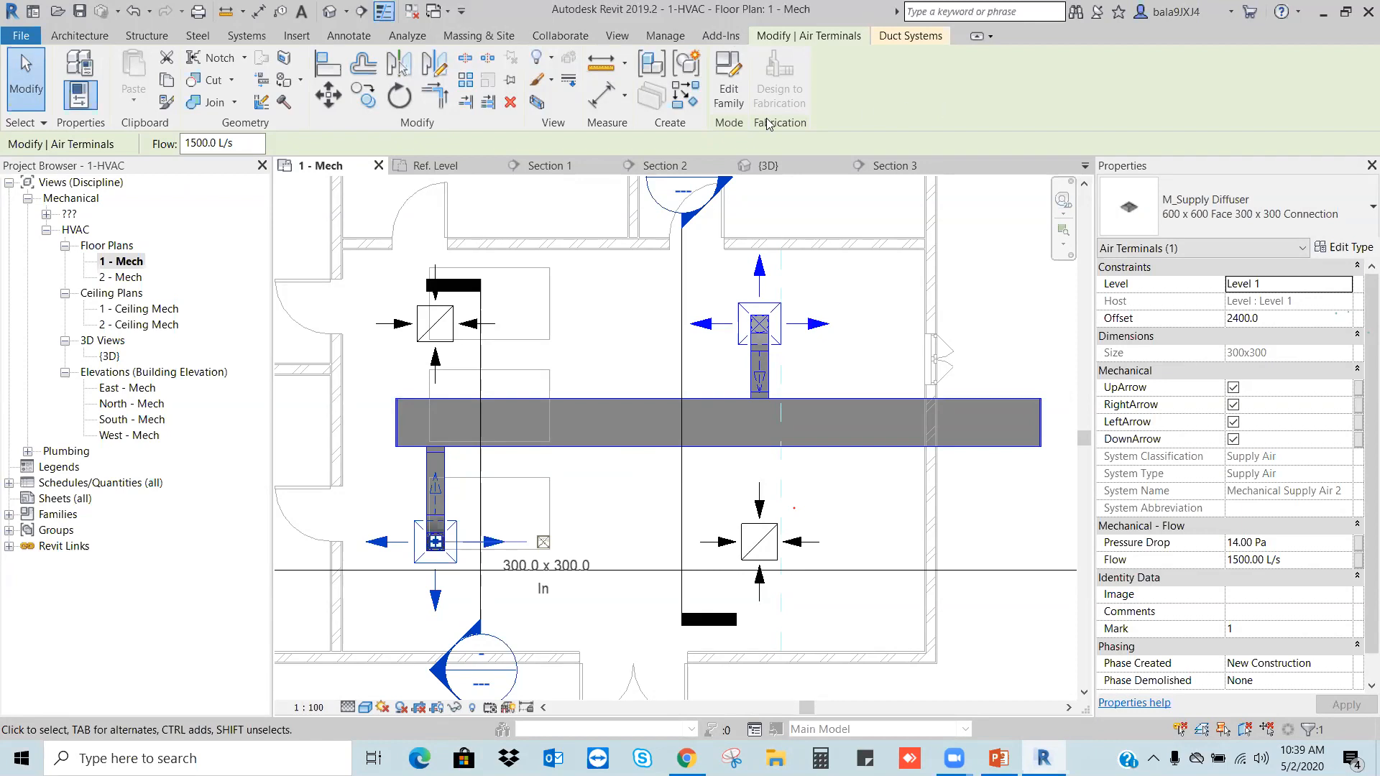
# Step: Split the main duct between the two branches, about 5100 mm from its west end and just before the northern branch
pyautogui.click(484, 84)
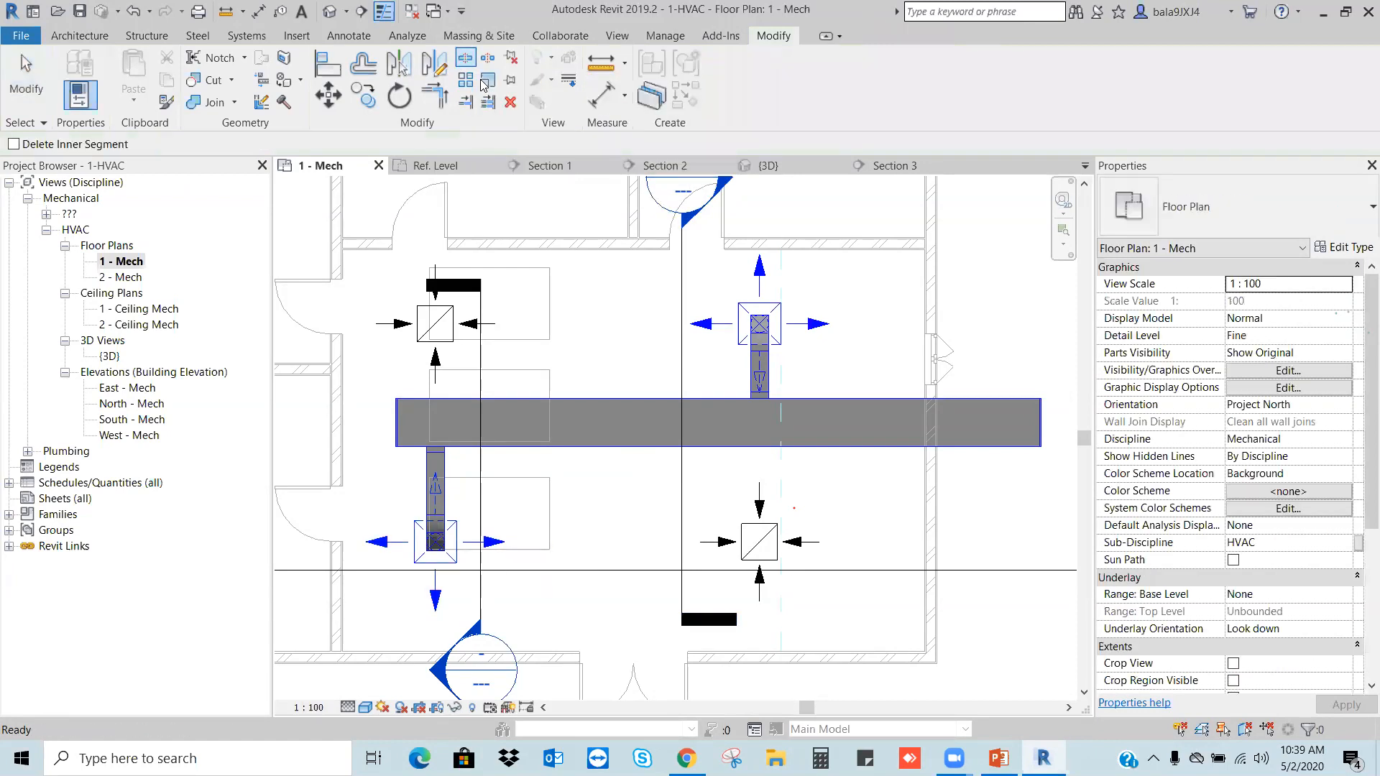
pyautogui.scroll(2, 697, 390)
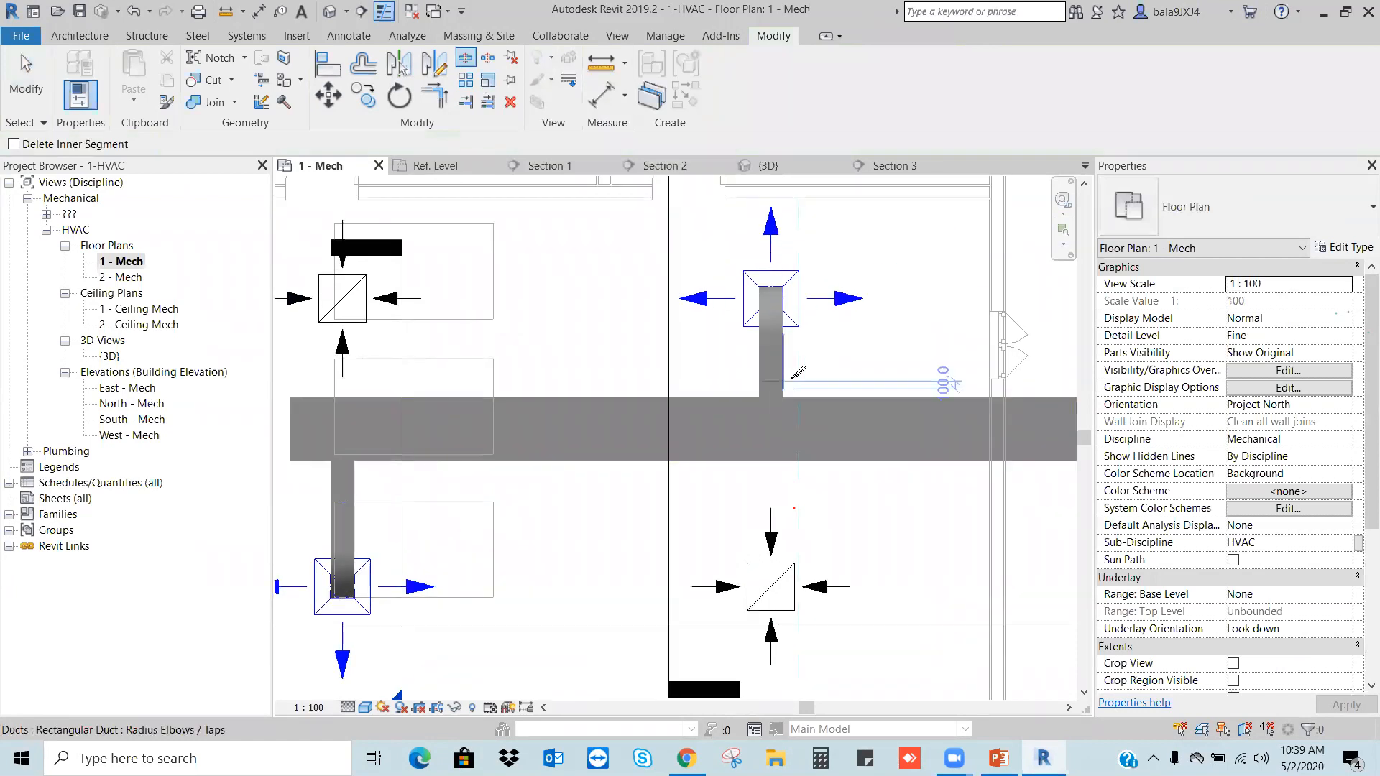
pyautogui.click(698, 393)
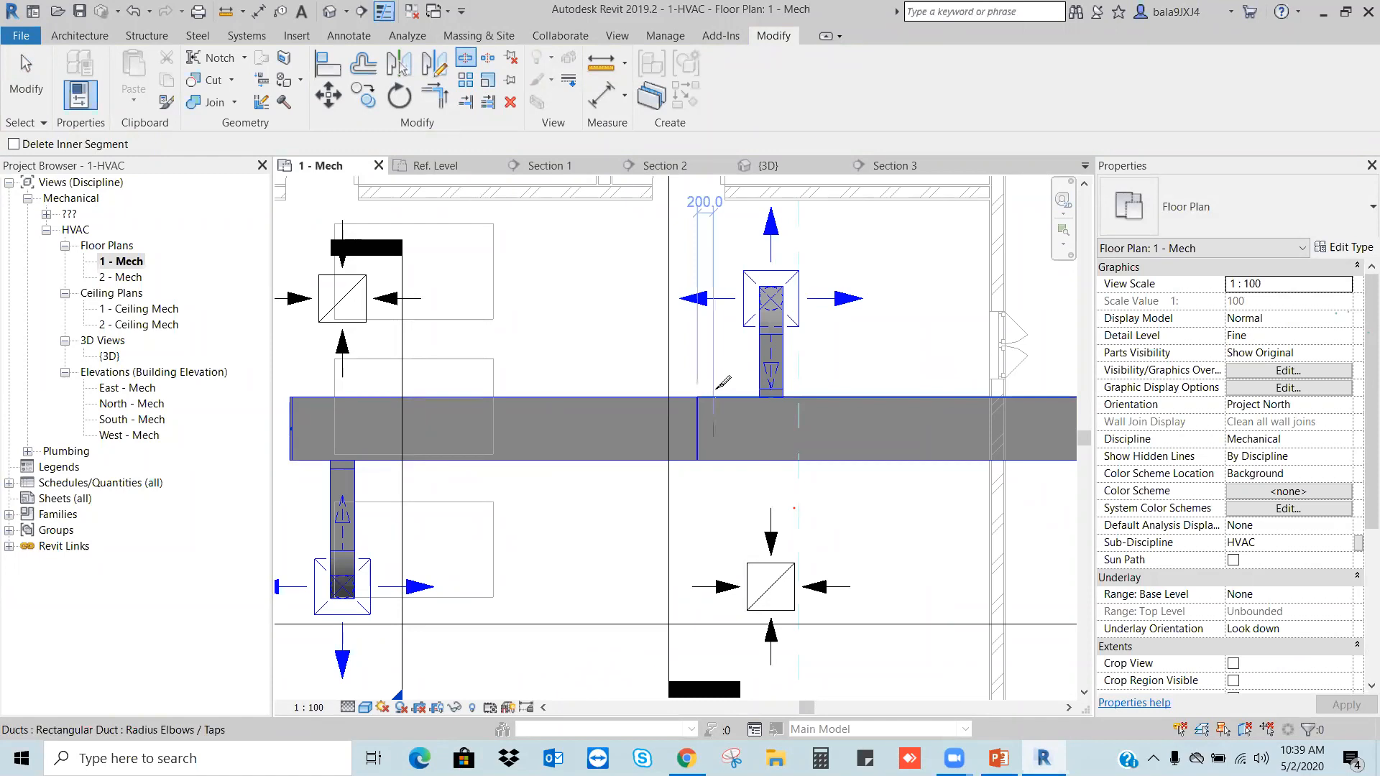
pyautogui.press('Escape')
pyautogui.scroll(-2, 604, 431)
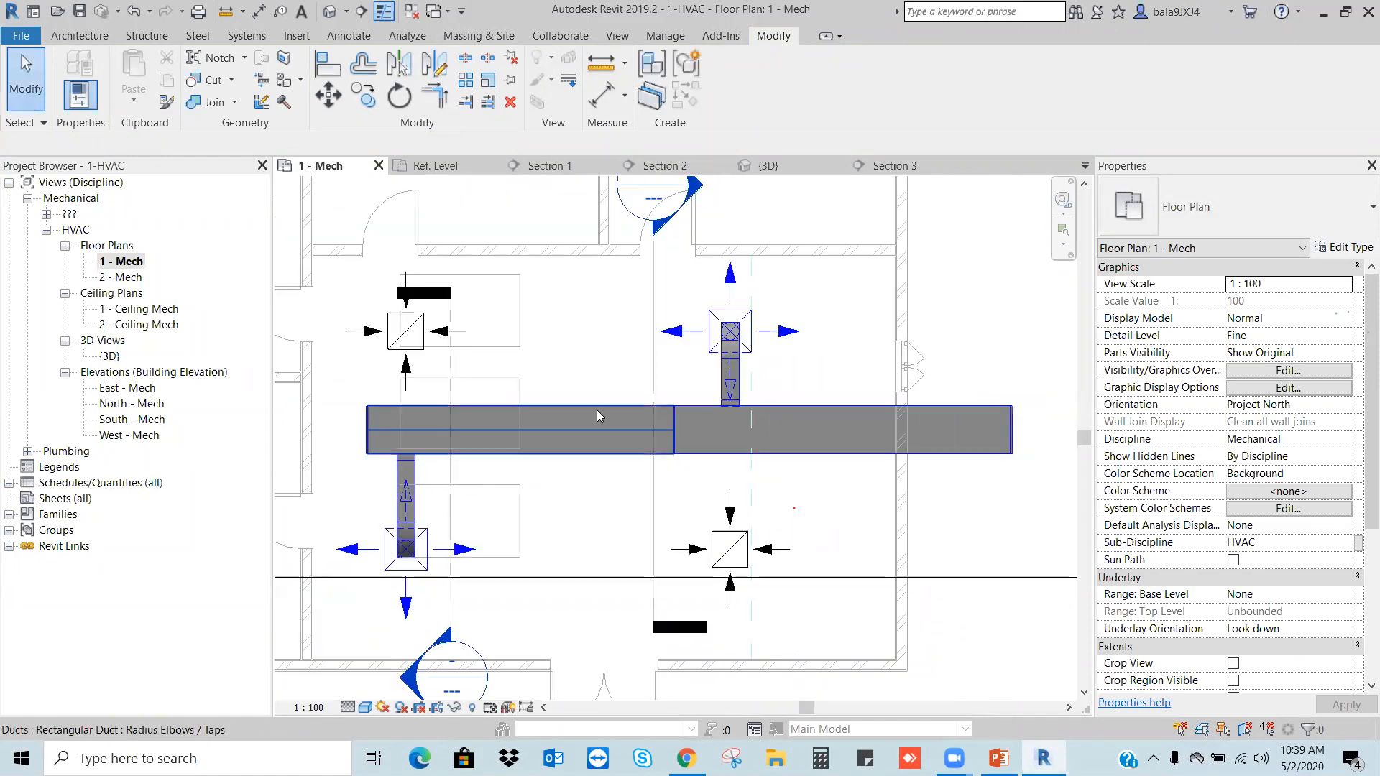
# Step: Set the width of the main duct's western section to 400 mm
pyautogui.click(596, 413)
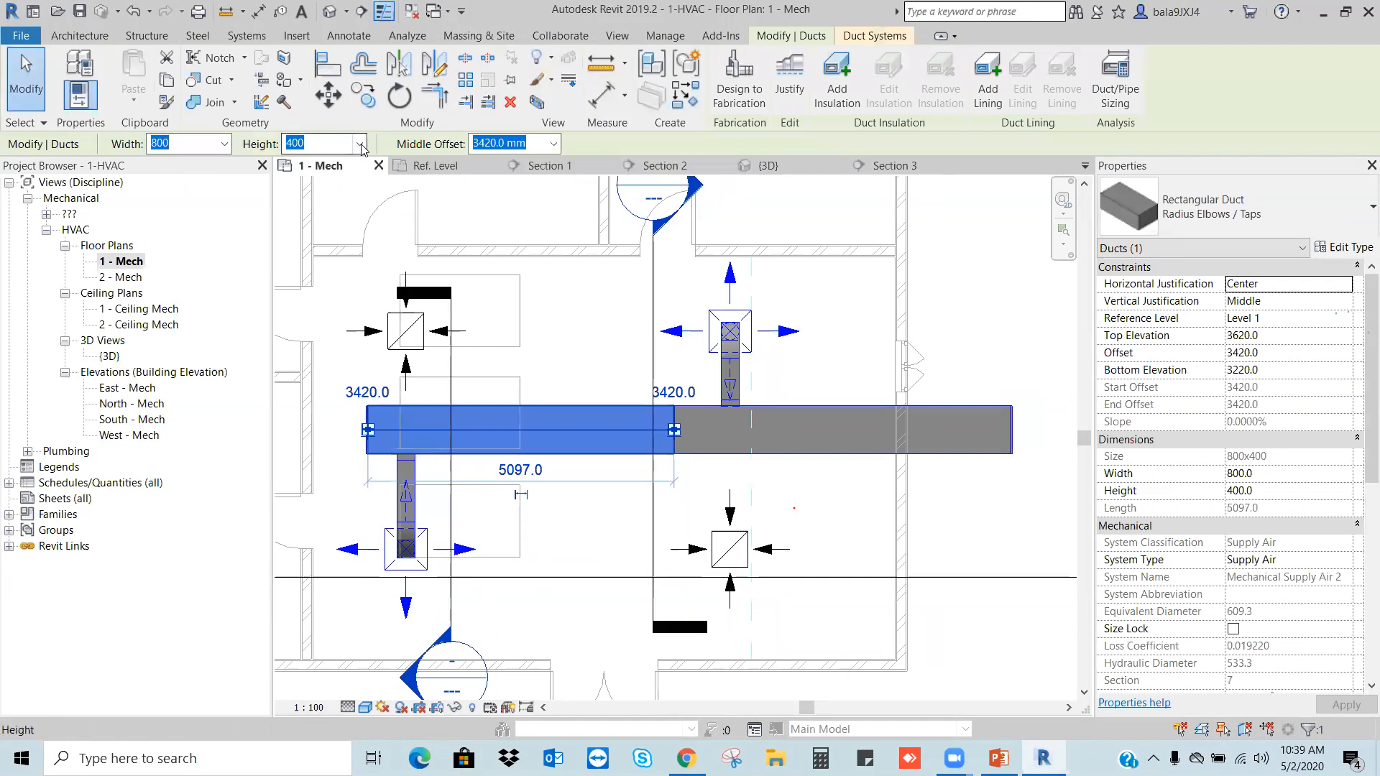
pyautogui.click(225, 144)
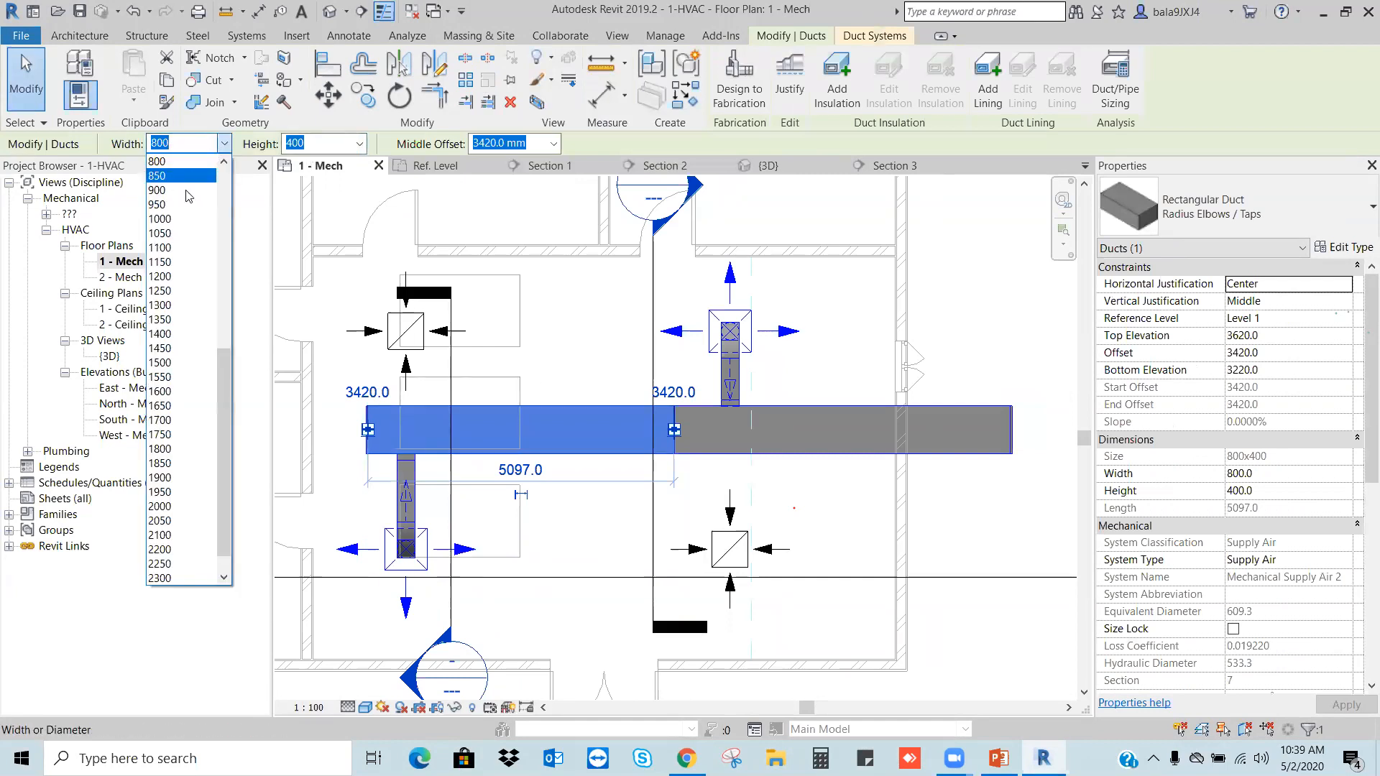
pyautogui.scroll(4, 180, 204)
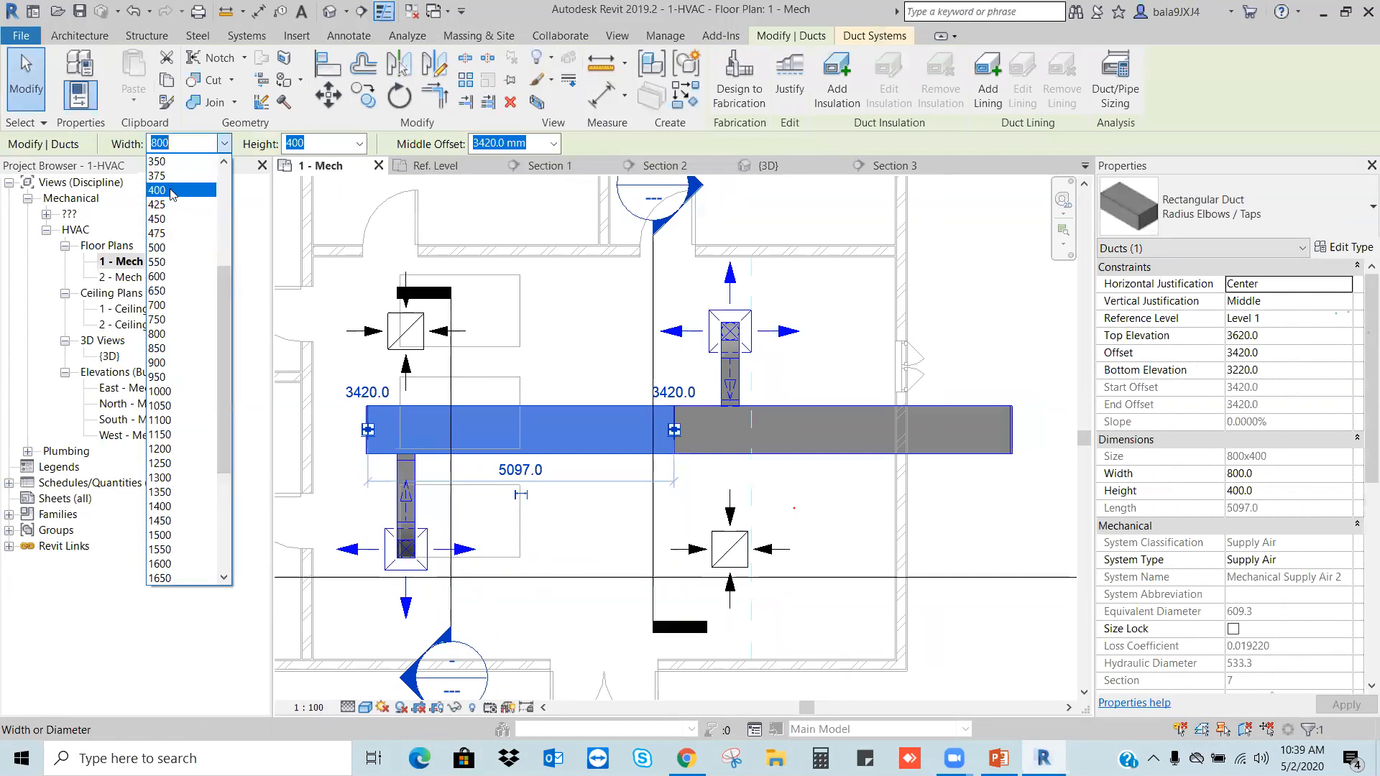
pyautogui.click(171, 190)
pyautogui.click(845, 497)
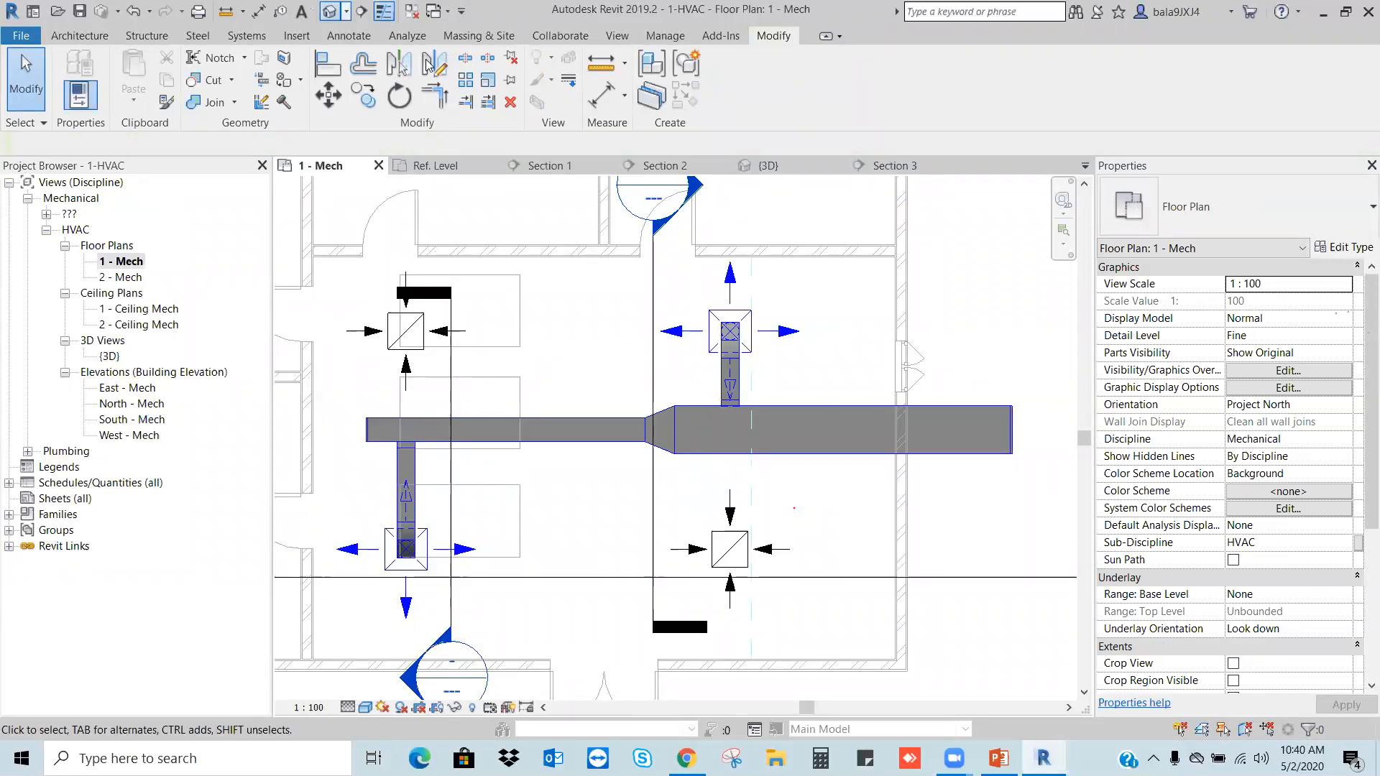
# Step: Examine in the default 3D view how the main duct narrows between the two branches
pyautogui.scroll(-5, 744, 357)
pyautogui.keyDown('shift'); pyautogui.moveTo(756, 437); pyautogui.dragTo(903, 534, button='middle'); pyautogui.keyUp('shift')
pyautogui.scroll(-2, 688, 450)
pyautogui.keyDown('shift'); pyautogui.moveTo(683, 442); pyautogui.dragTo(978, 460, button='middle'); pyautogui.keyUp('shift')
pyautogui.moveTo(978, 460); pyautogui.dragTo(859, 330, button='middle')
pyautogui.scroll(2, 742, 410)
pyautogui.keyDown('shift'); pyautogui.moveTo(759, 454); pyautogui.dragTo(877, 447, button='middle'); pyautogui.keyUp('shift')
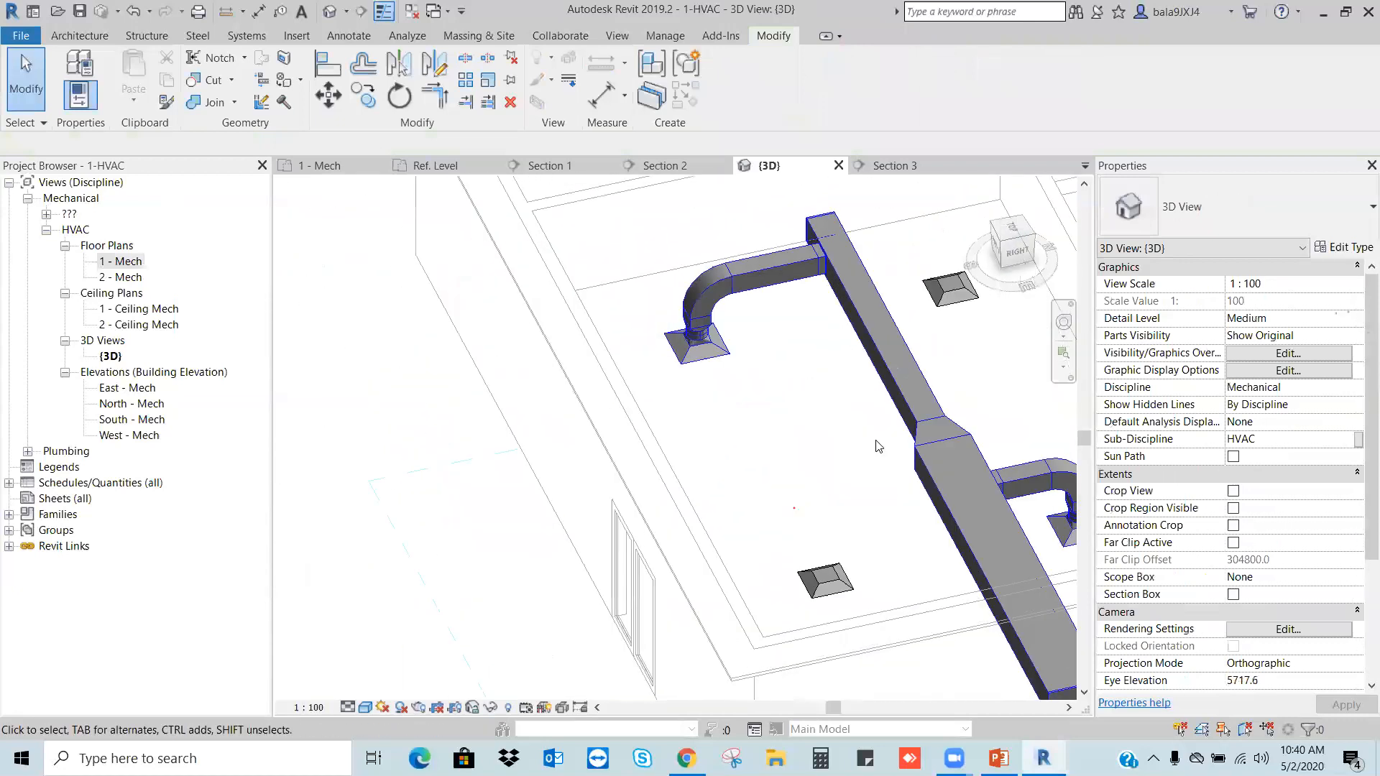
# Step: In the 1 - Mech floor plan, tag both main duct sections by category with size tags that have no leader
pyautogui.doubleClick(123, 261)
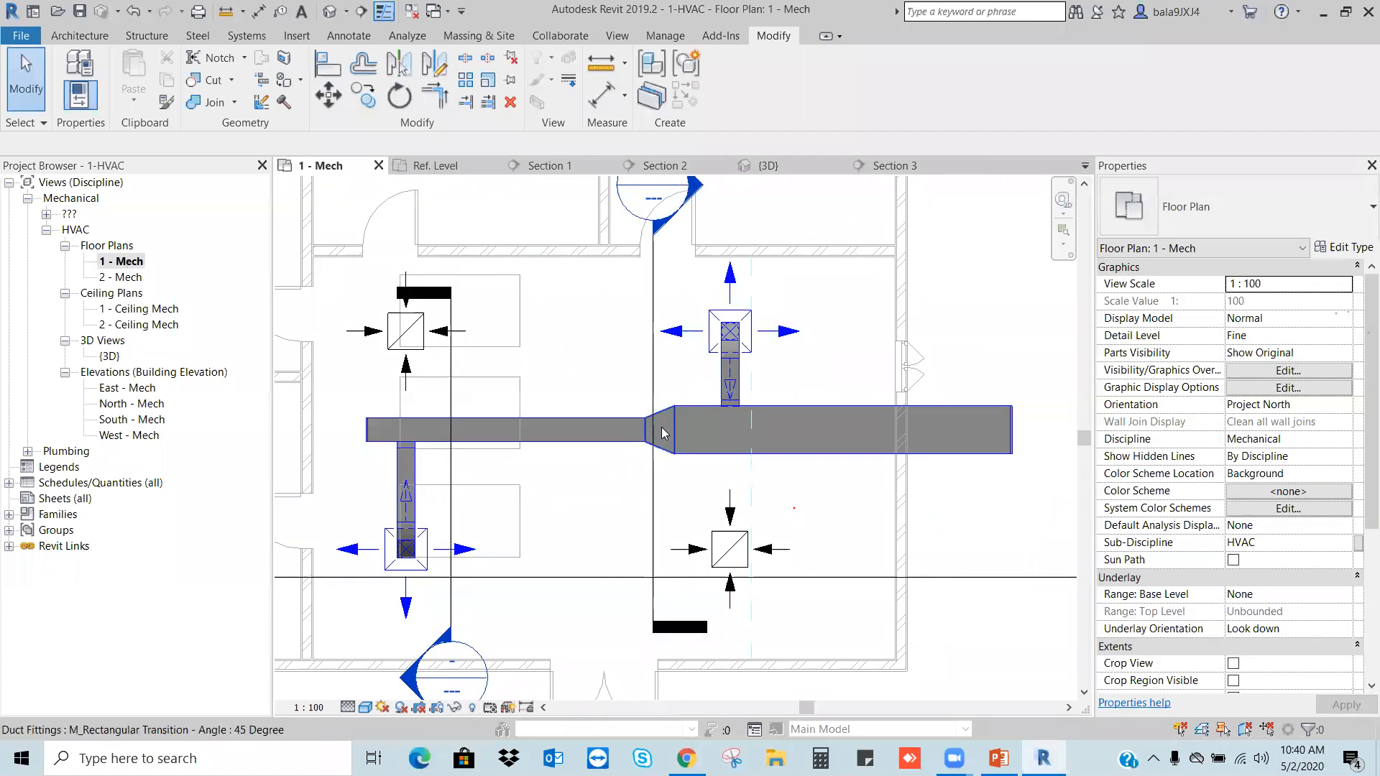
pyautogui.scroll(-1, 748, 331)
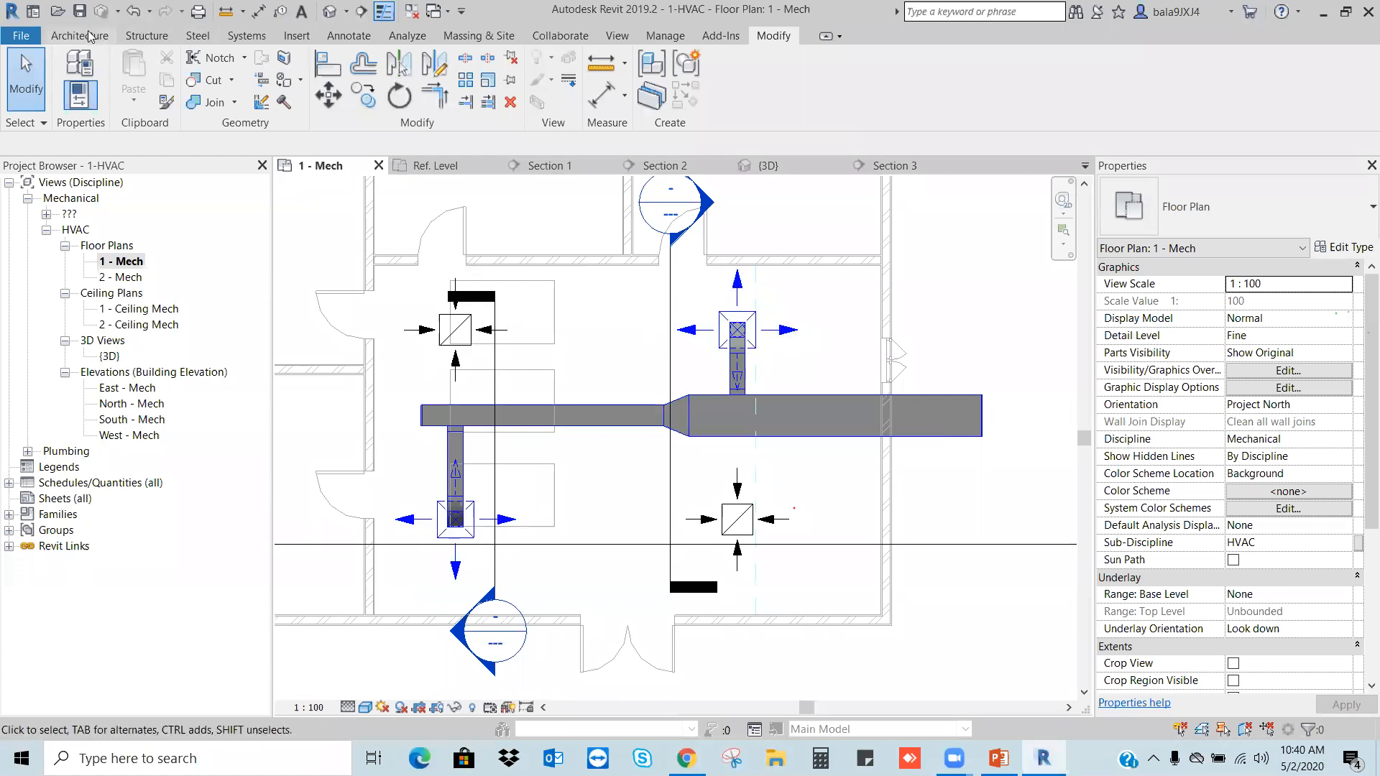
pyautogui.click(252, 36)
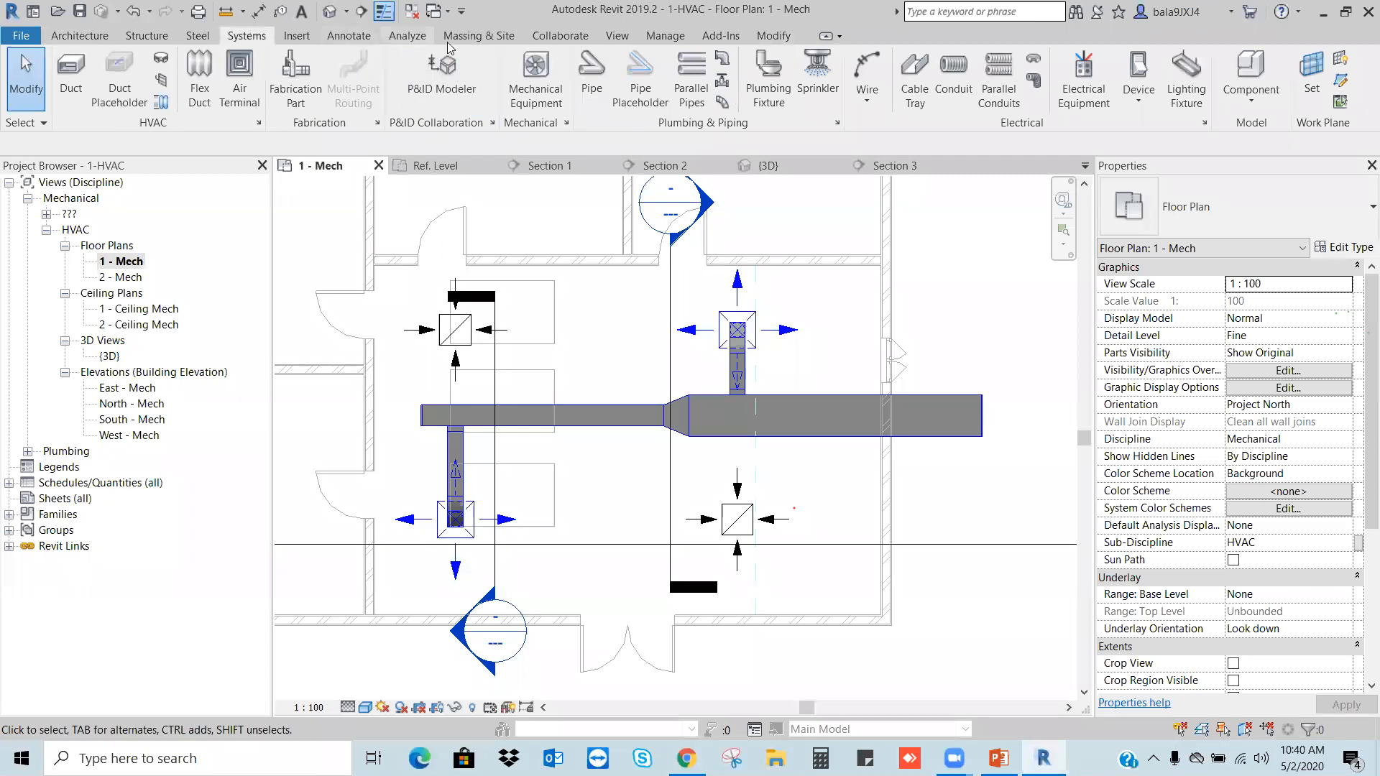
pyautogui.click(349, 36)
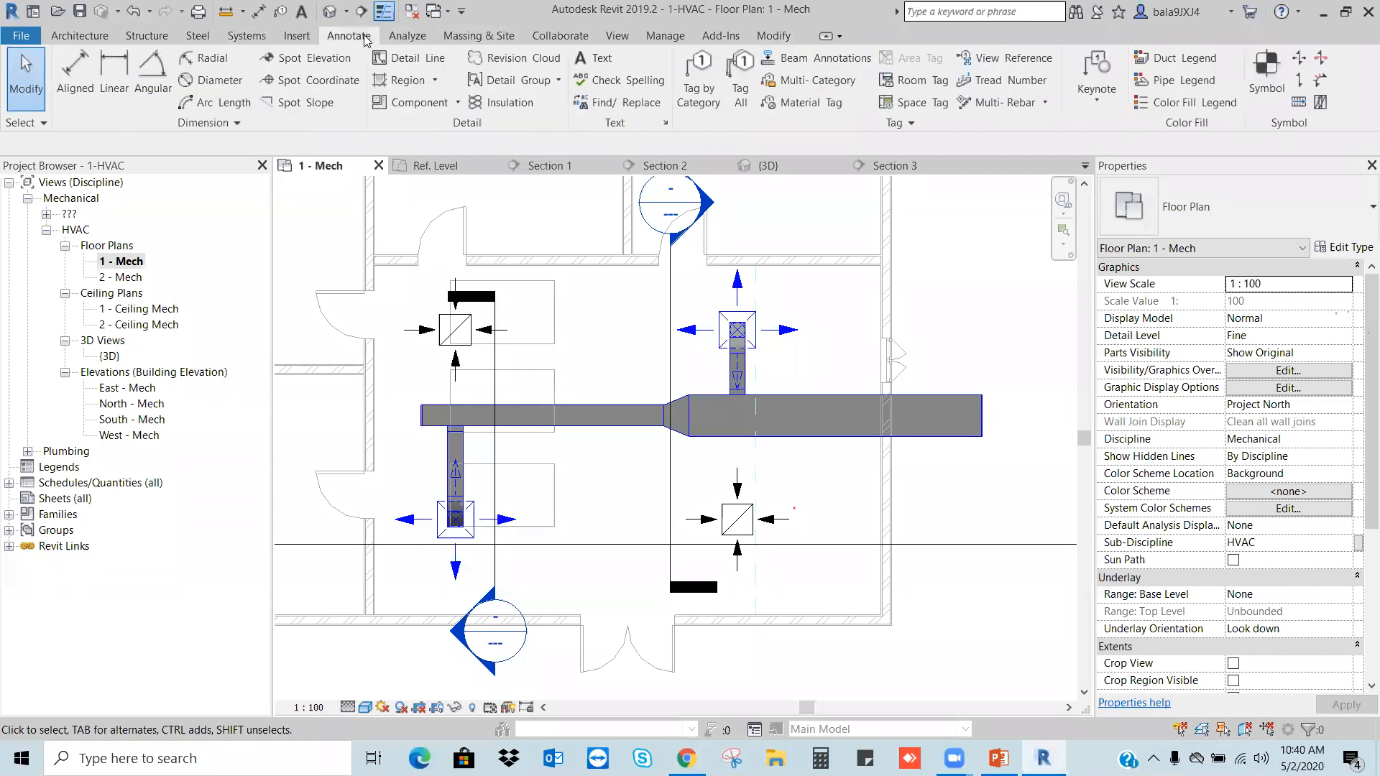
pyautogui.click(698, 78)
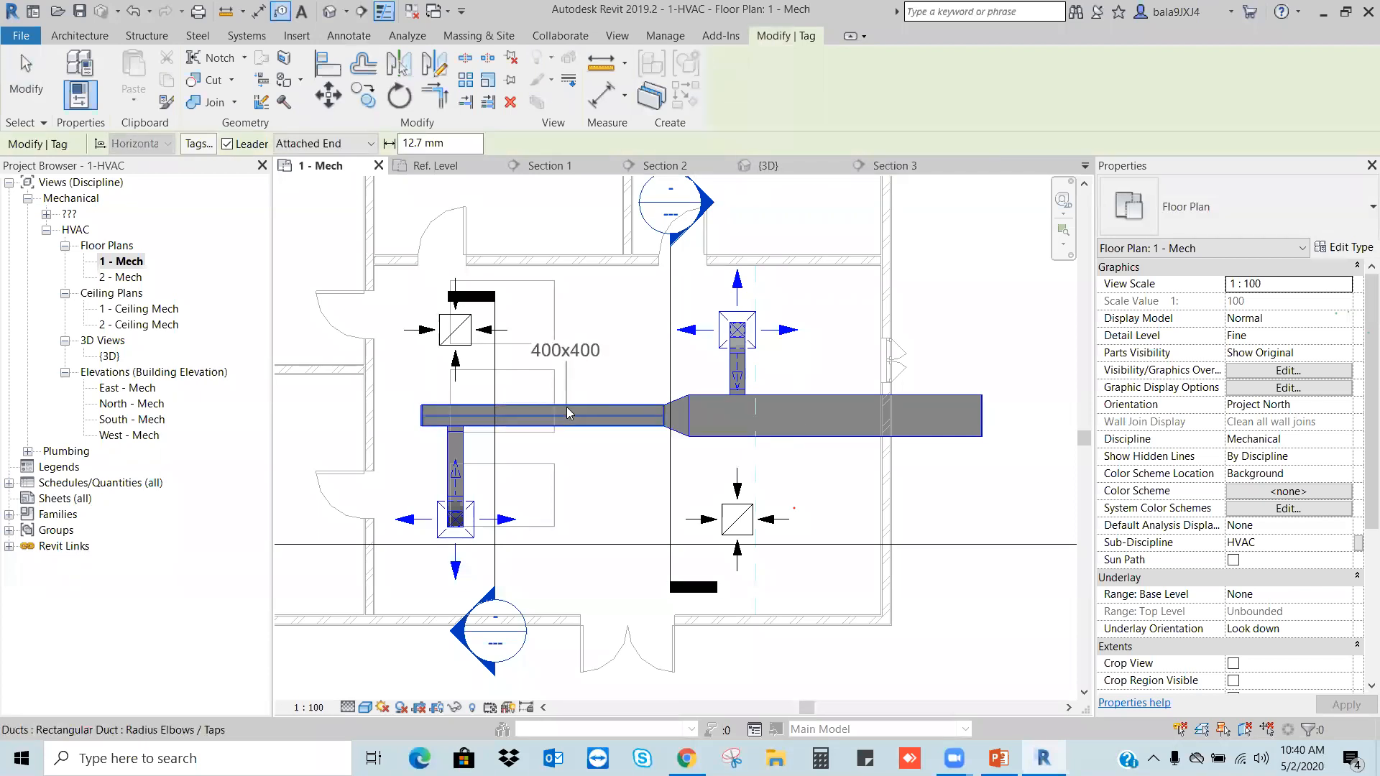
pyautogui.click(227, 144)
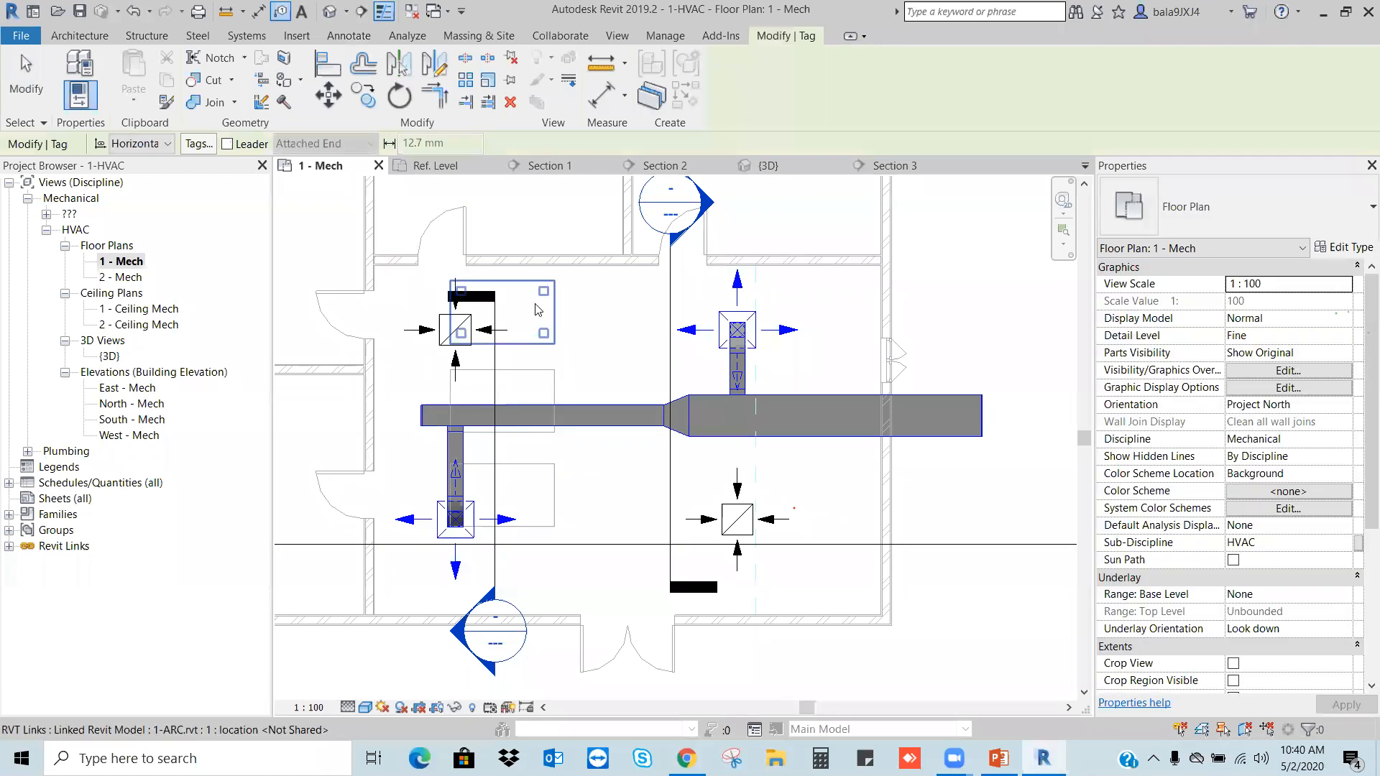
pyautogui.click(566, 408)
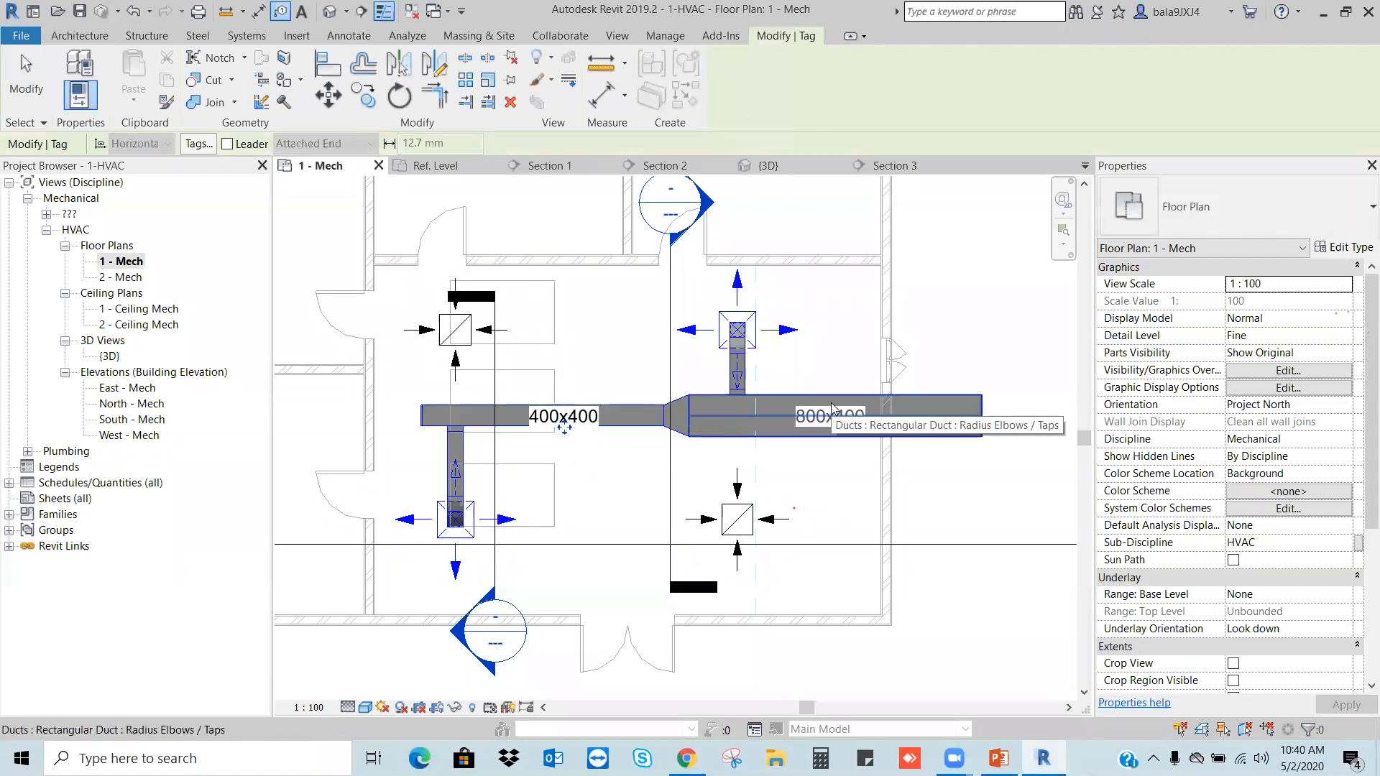
pyautogui.click(832, 410)
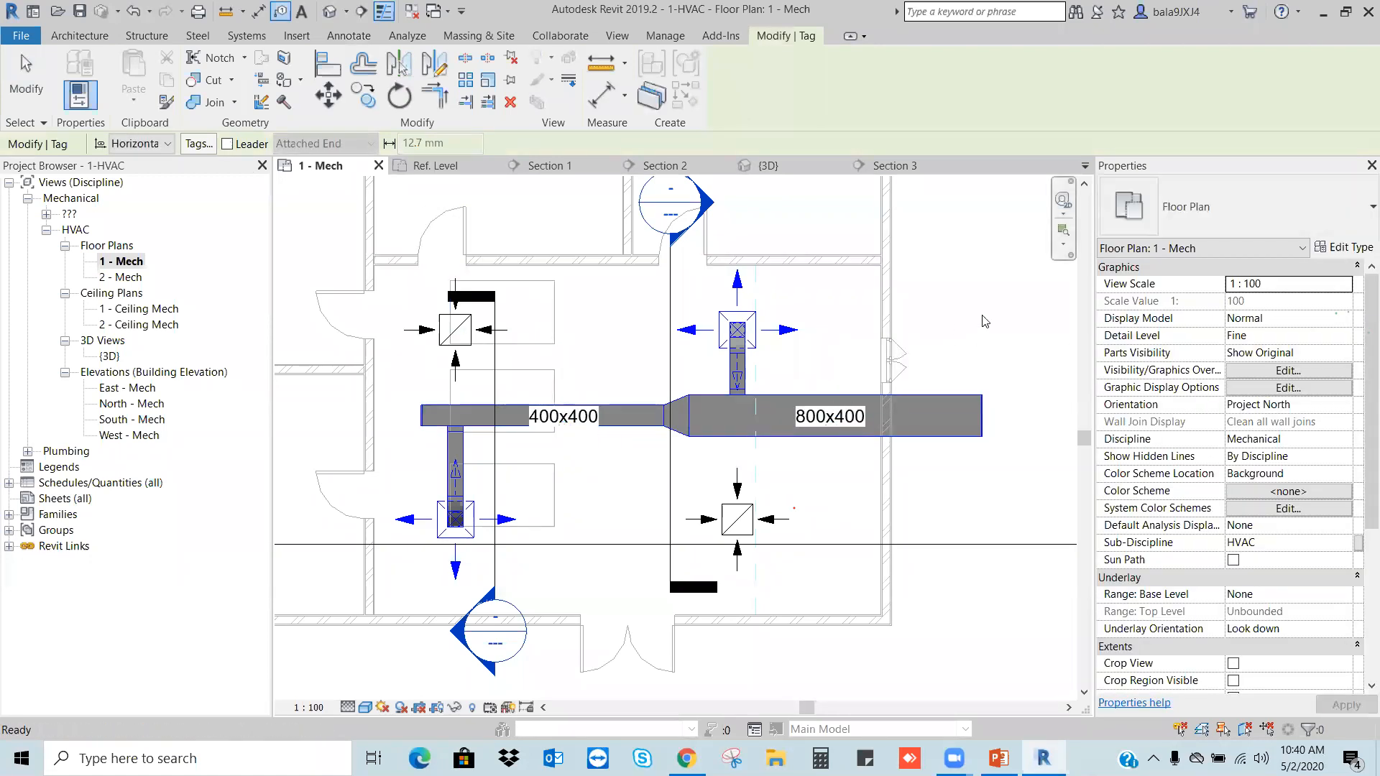
pyautogui.press('Escape')
pyautogui.press('Escape')
# Step: Move the 800x400 and 400x400 size tags off the ducts so they sit just below their sections
pyautogui.scroll(2, 855, 422)
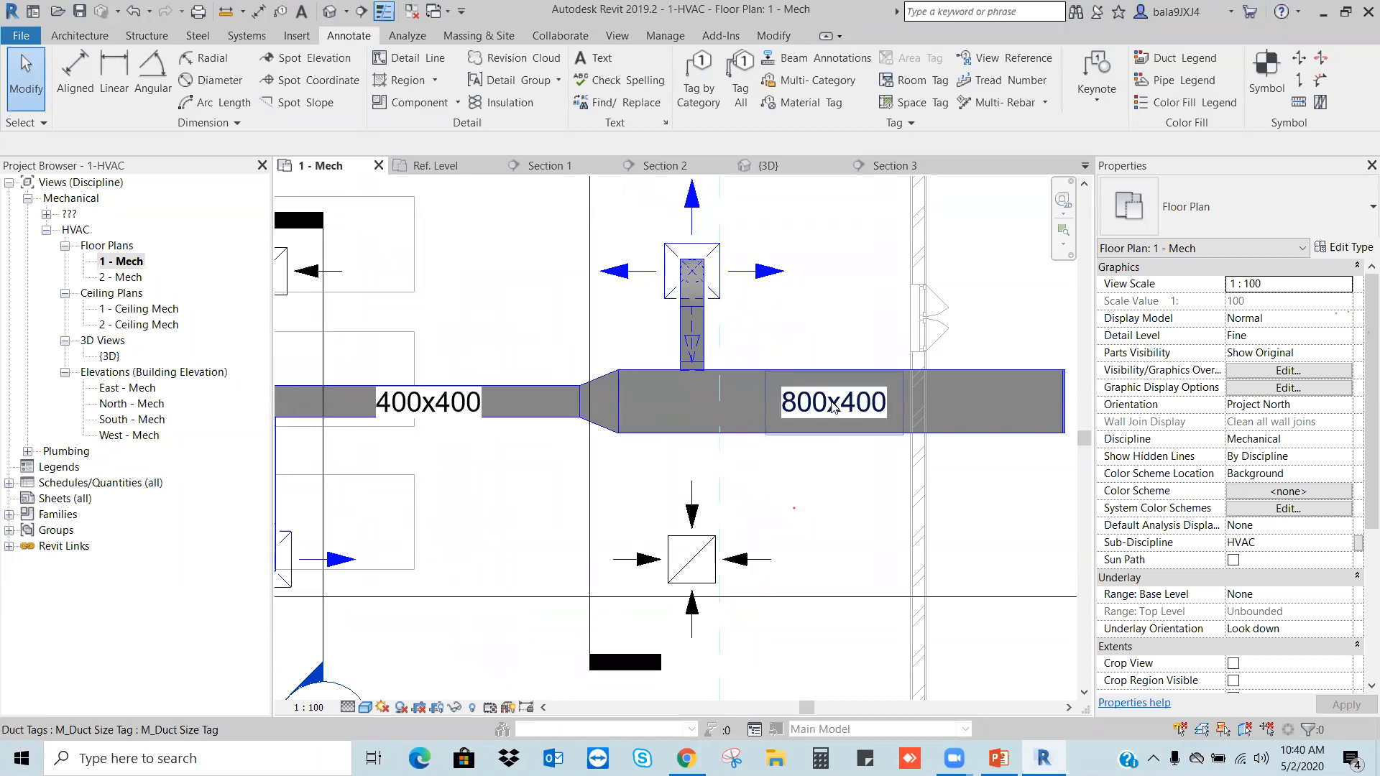
pyautogui.click(833, 407)
pyautogui.moveTo(833, 431); pyautogui.dragTo(833, 485)
pyautogui.click(1048, 475)
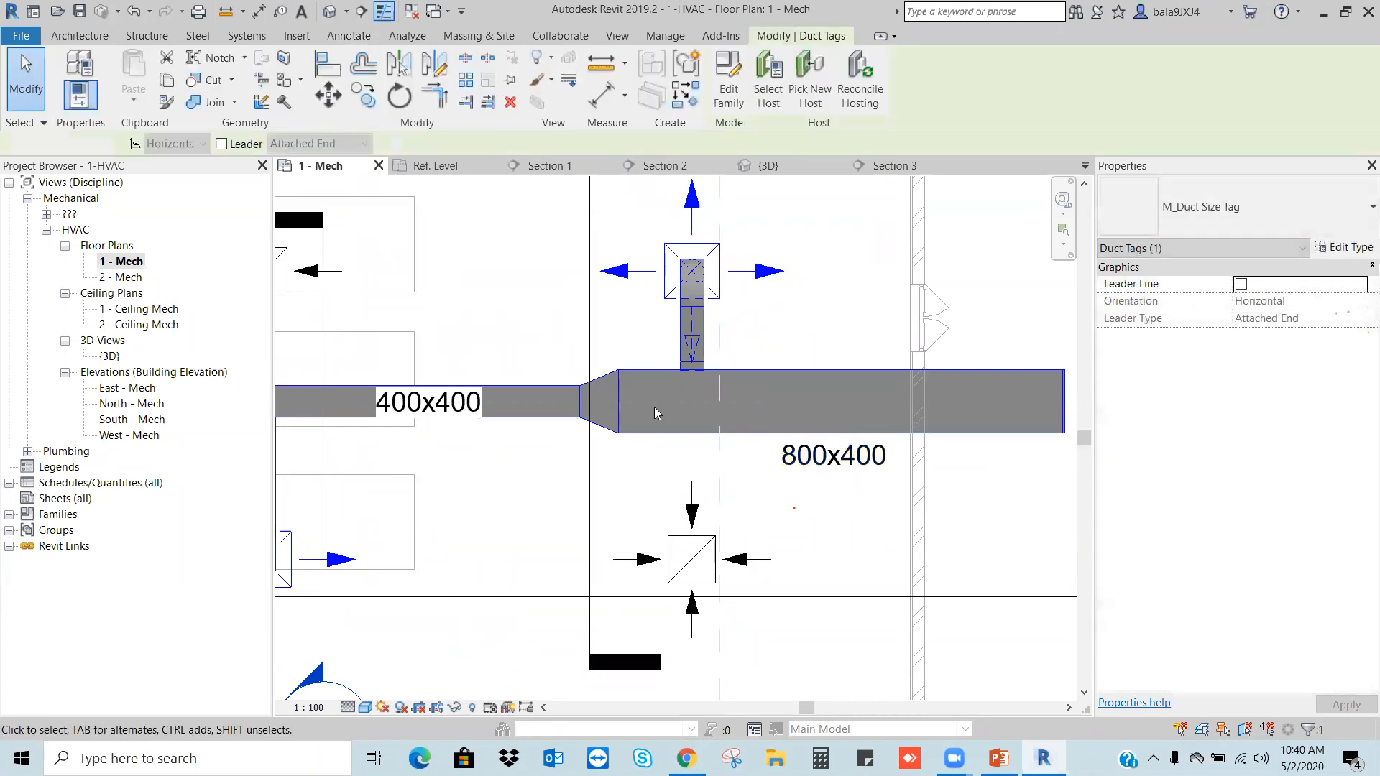
pyautogui.moveTo(428, 407); pyautogui.dragTo(478, 454)
pyautogui.press('Escape')
pyautogui.scroll(-2, 757, 376)
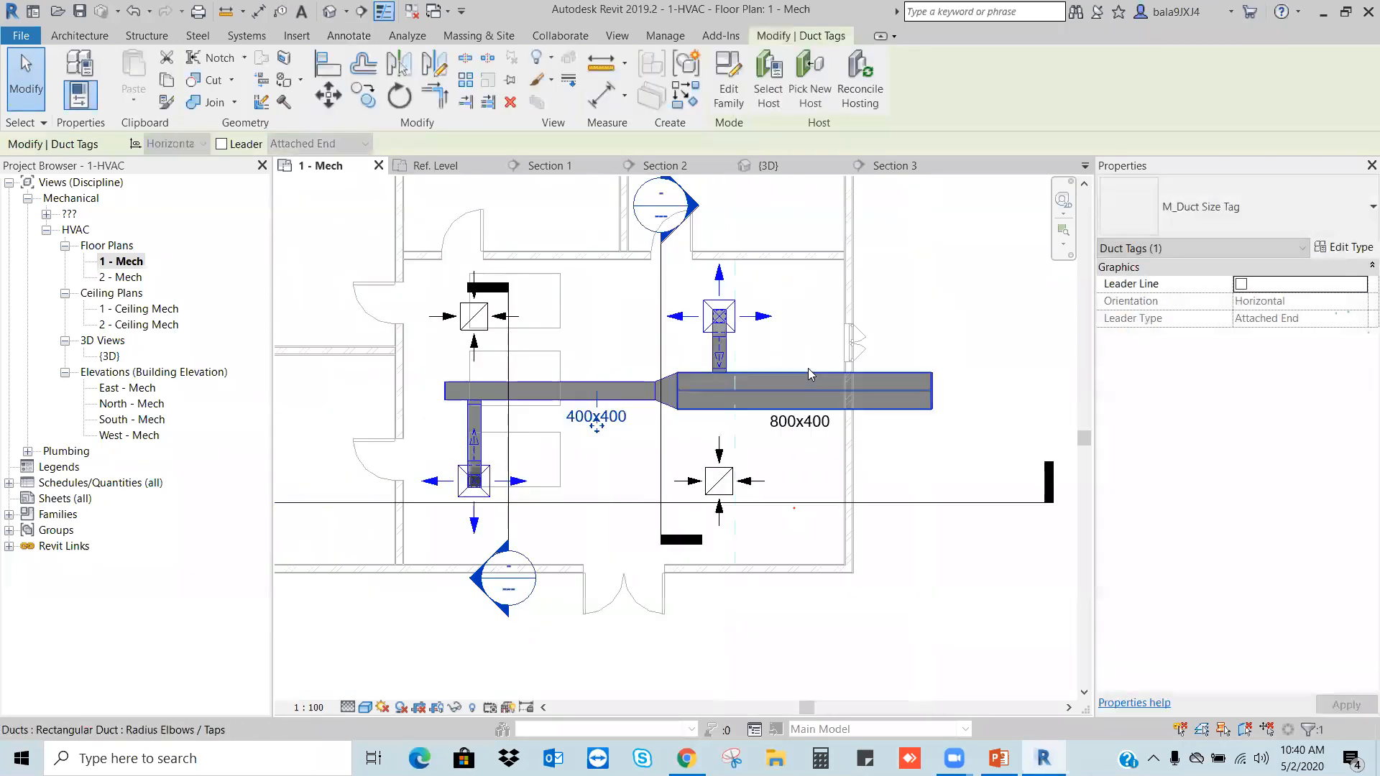
# Step: Tag the north-east supply diffuser by category and move its tag clear of the ducts, just north-east of the diffuser
pyautogui.scroll(2, 773, 319)
pyautogui.moveTo(773, 320); pyautogui.dragTo(749, 408, button='middle')
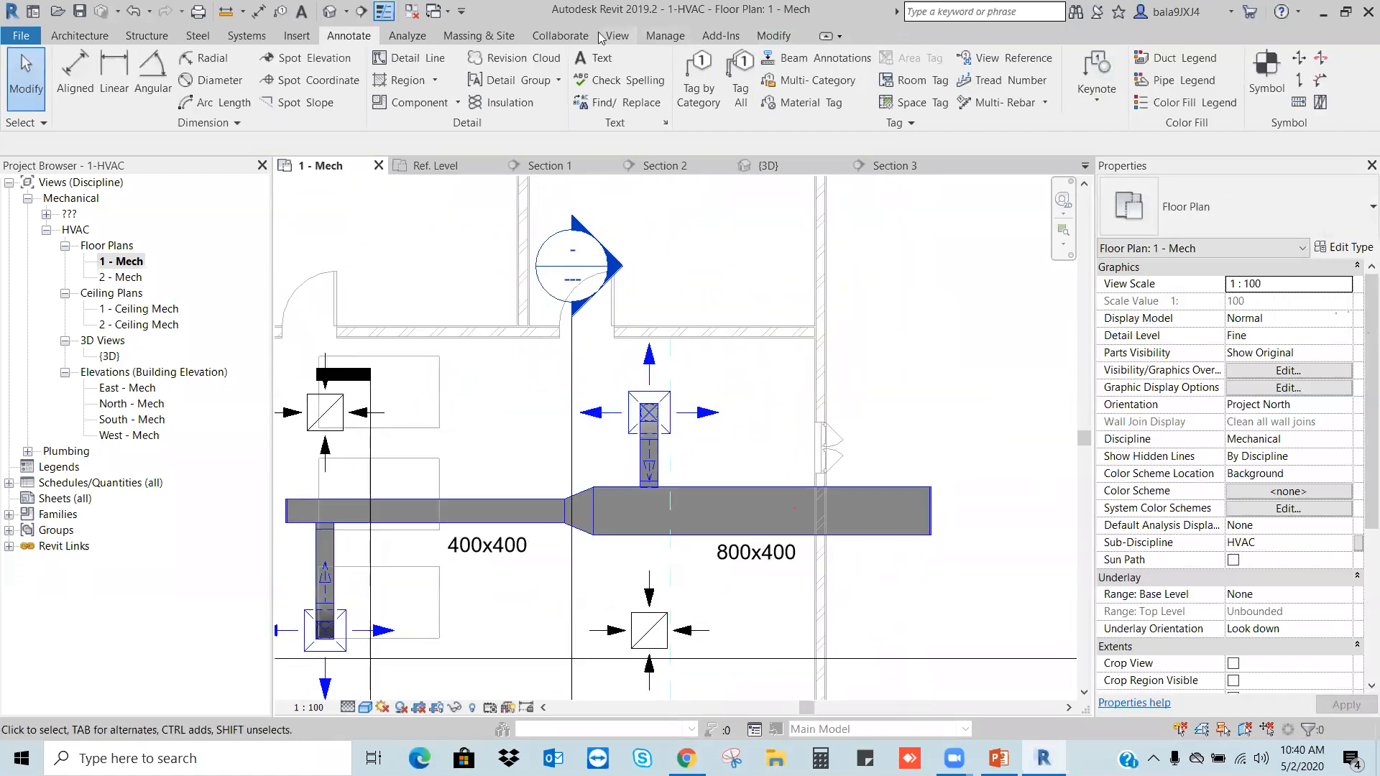
pyautogui.click(698, 83)
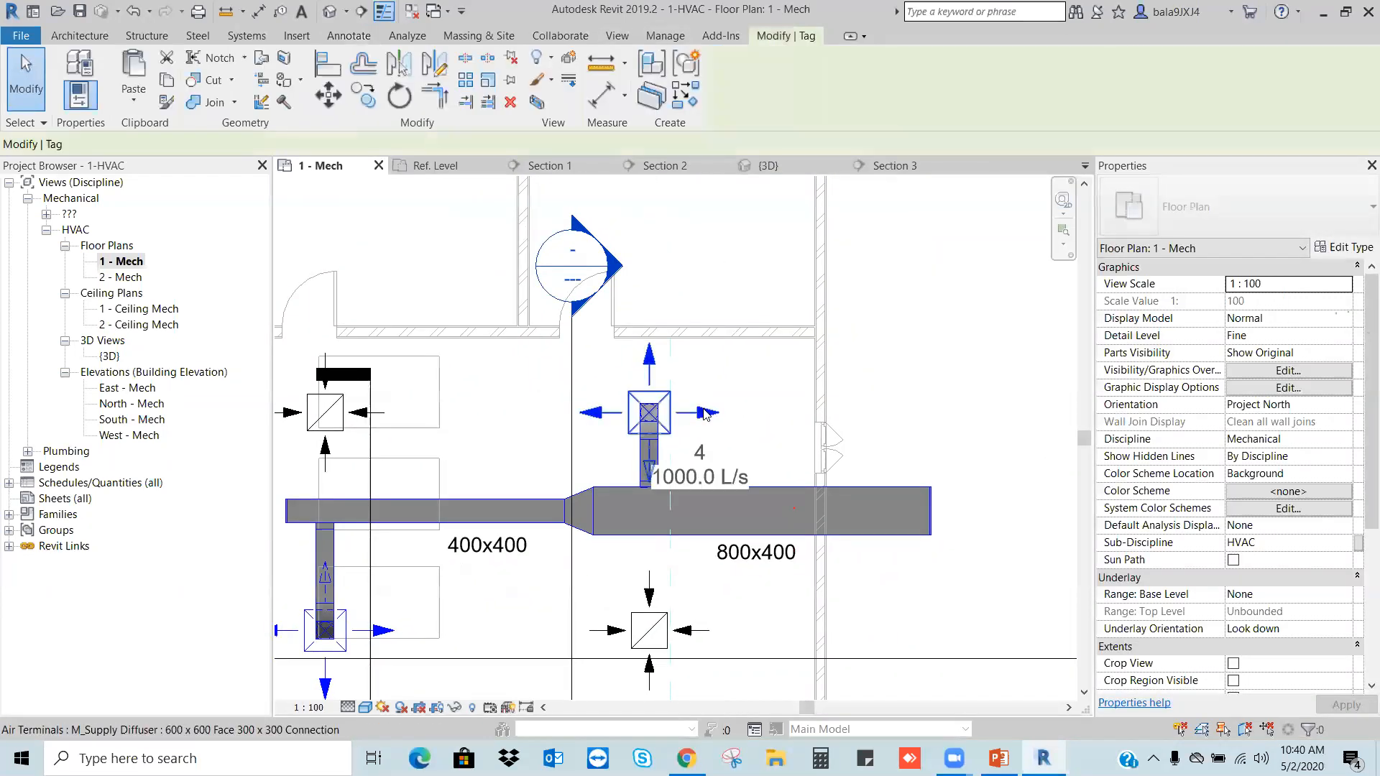
pyautogui.click(705, 414)
pyautogui.press('Escape')
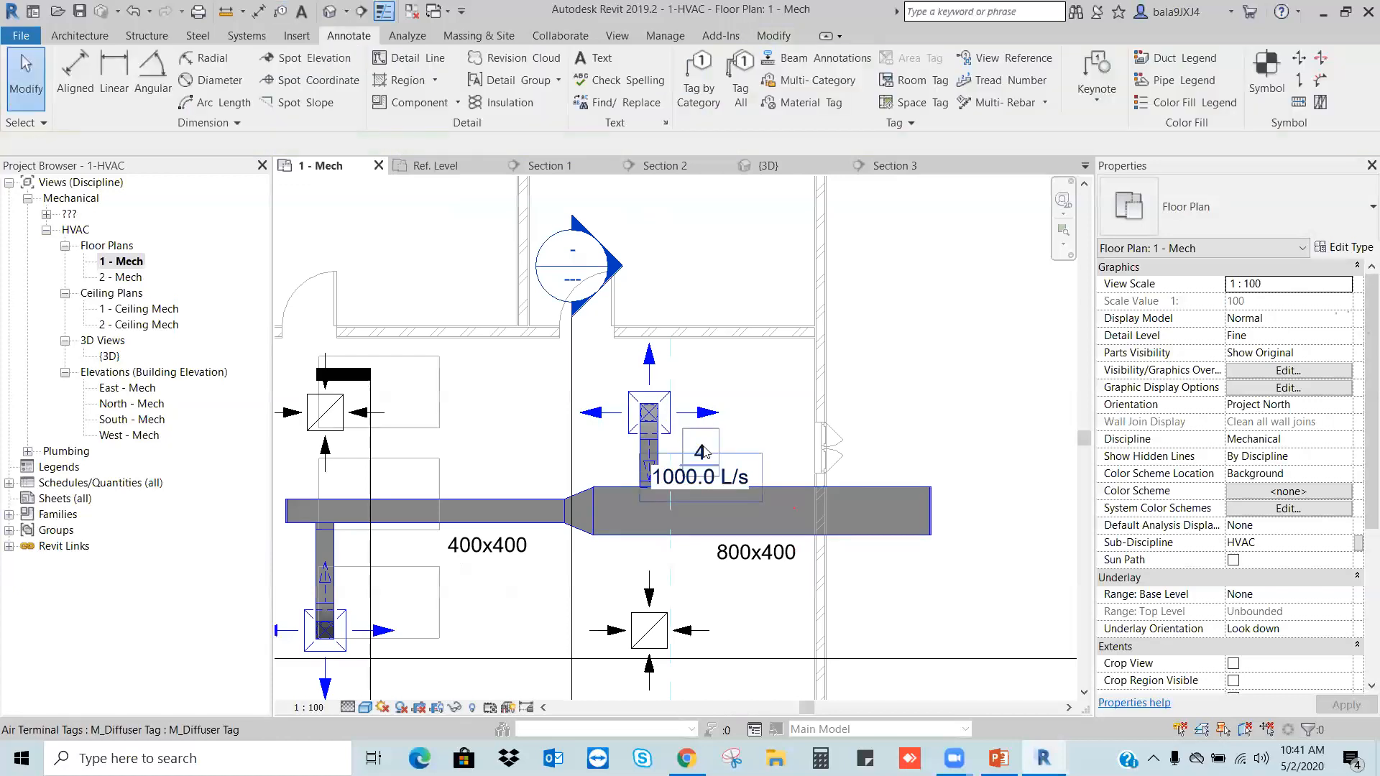
pyautogui.click(705, 452)
pyautogui.moveTo(775, 394); pyautogui.dragTo(776, 392)
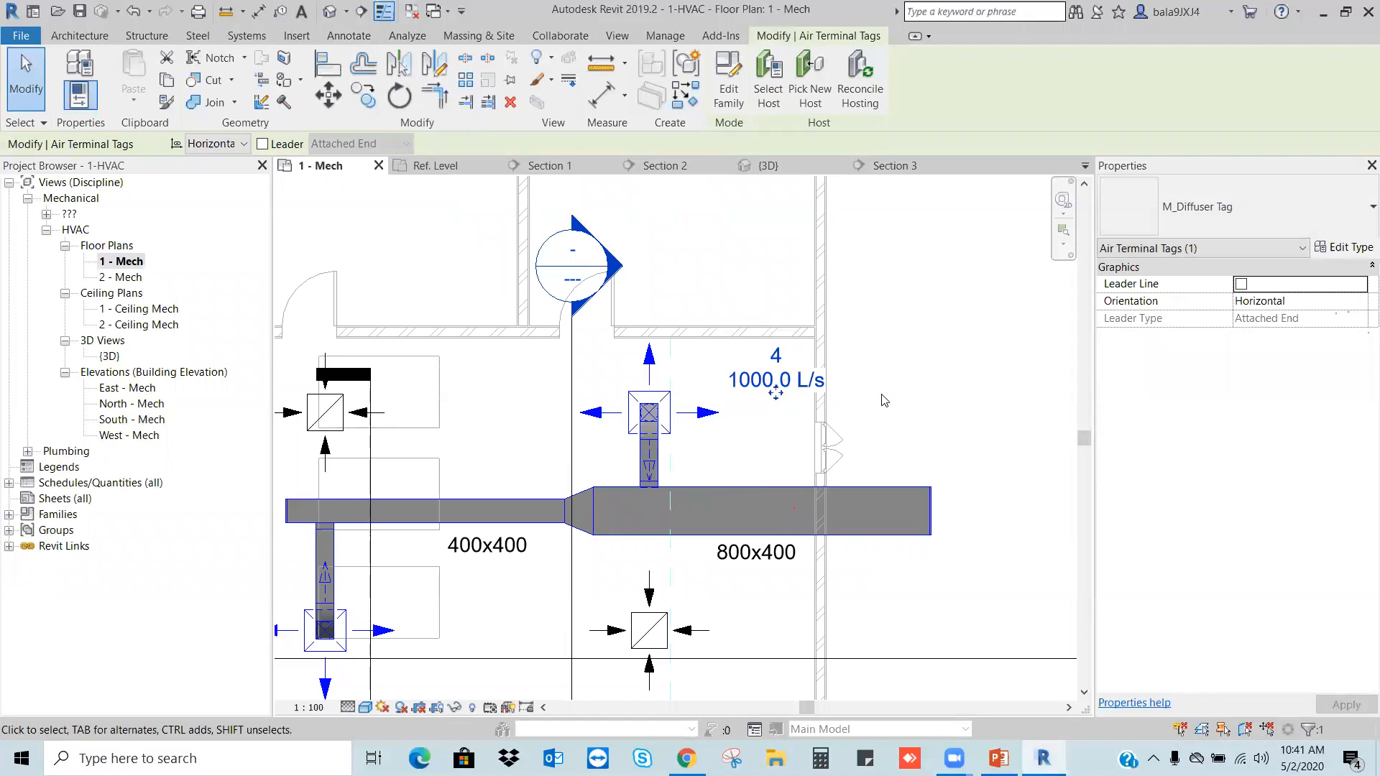
pyautogui.scroll(-2, 773, 366)
pyautogui.press('Escape')
# Step: Tag the south-west supply diffuser by category and move its tag just below and to the west of the diffuser
pyautogui.click(698, 82)
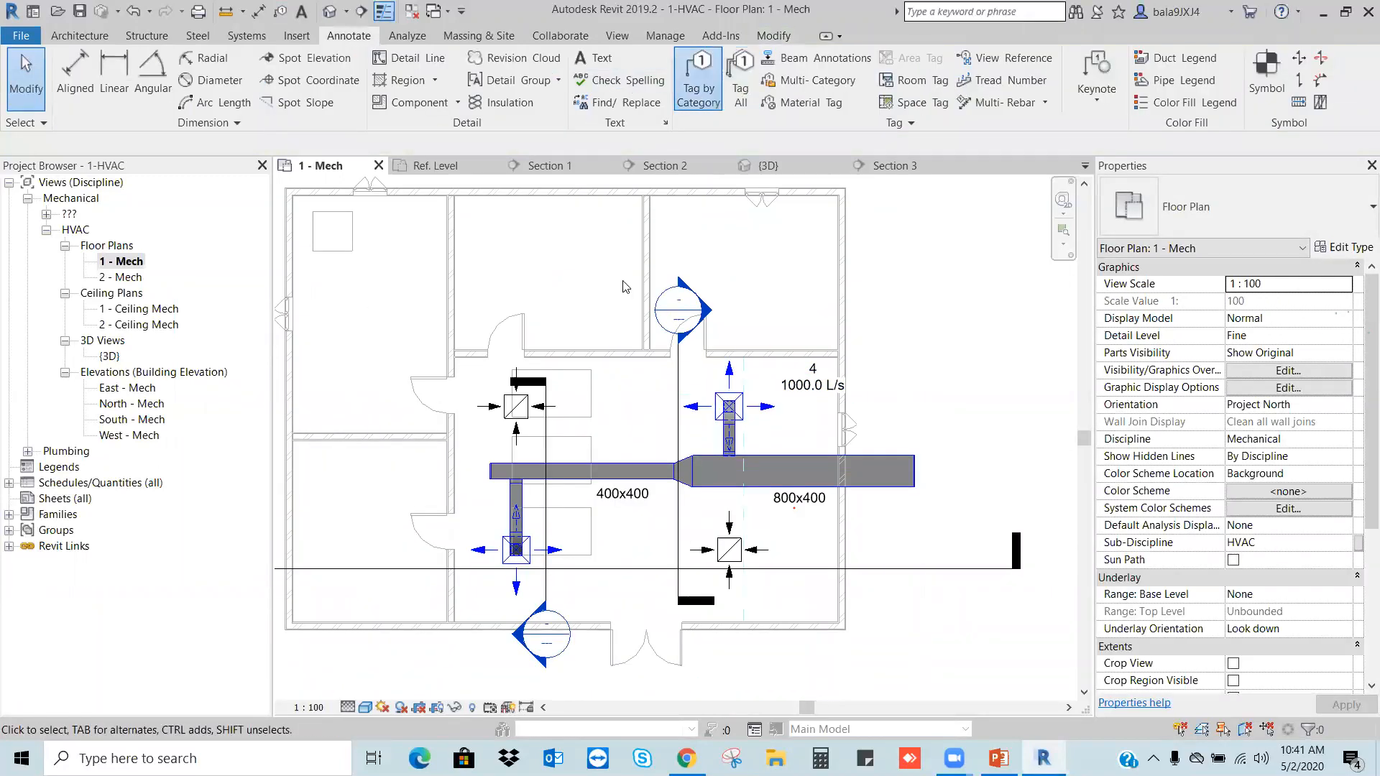
pyautogui.click(563, 555)
pyautogui.press('Escape')
pyautogui.click(548, 597)
pyautogui.moveTo(548, 597); pyautogui.dragTo(471, 607)
pyautogui.moveTo(469, 606); pyautogui.dragTo(468, 606)
pyautogui.click(588, 555)
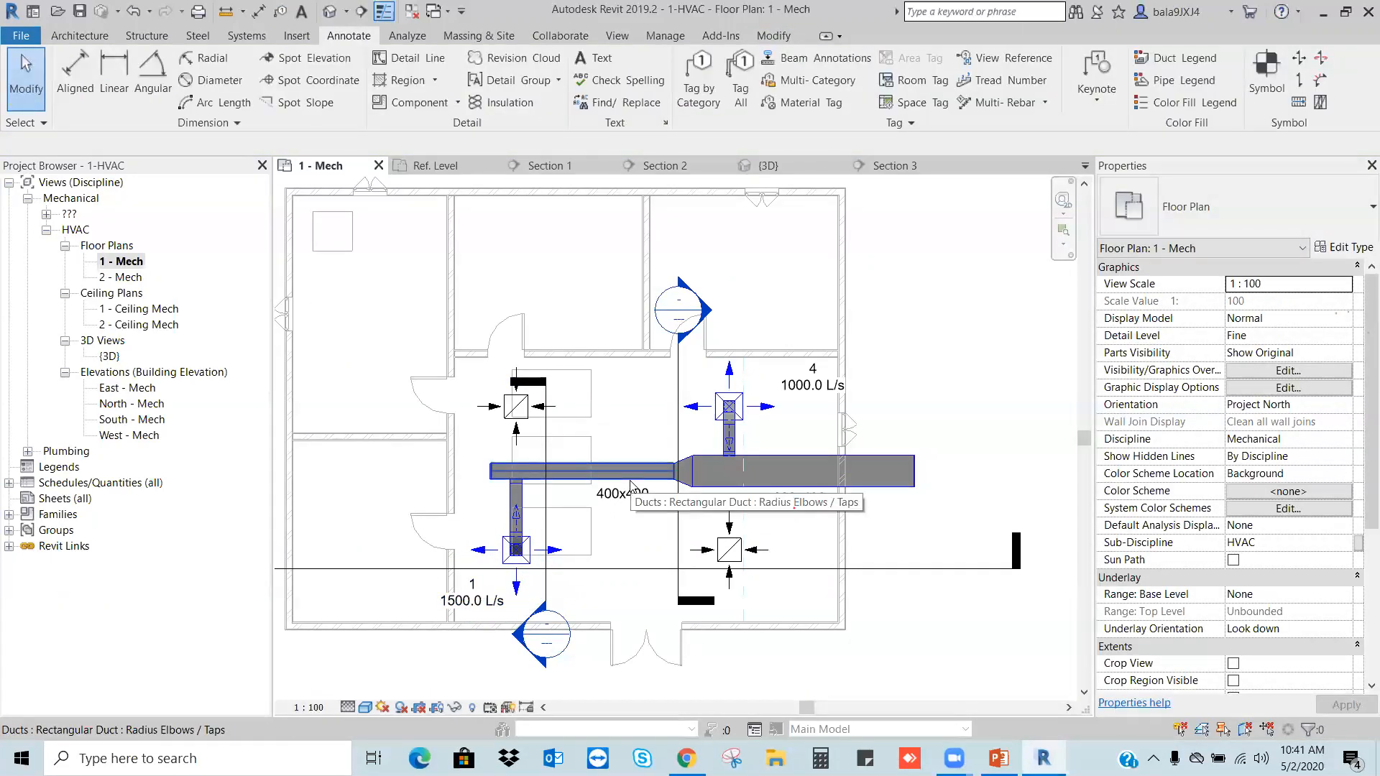
# Step: Set up a new rectangular duct with the Return Air system type, 800 mm width and 400 mm height
pyautogui.scroll(2, 680, 507)
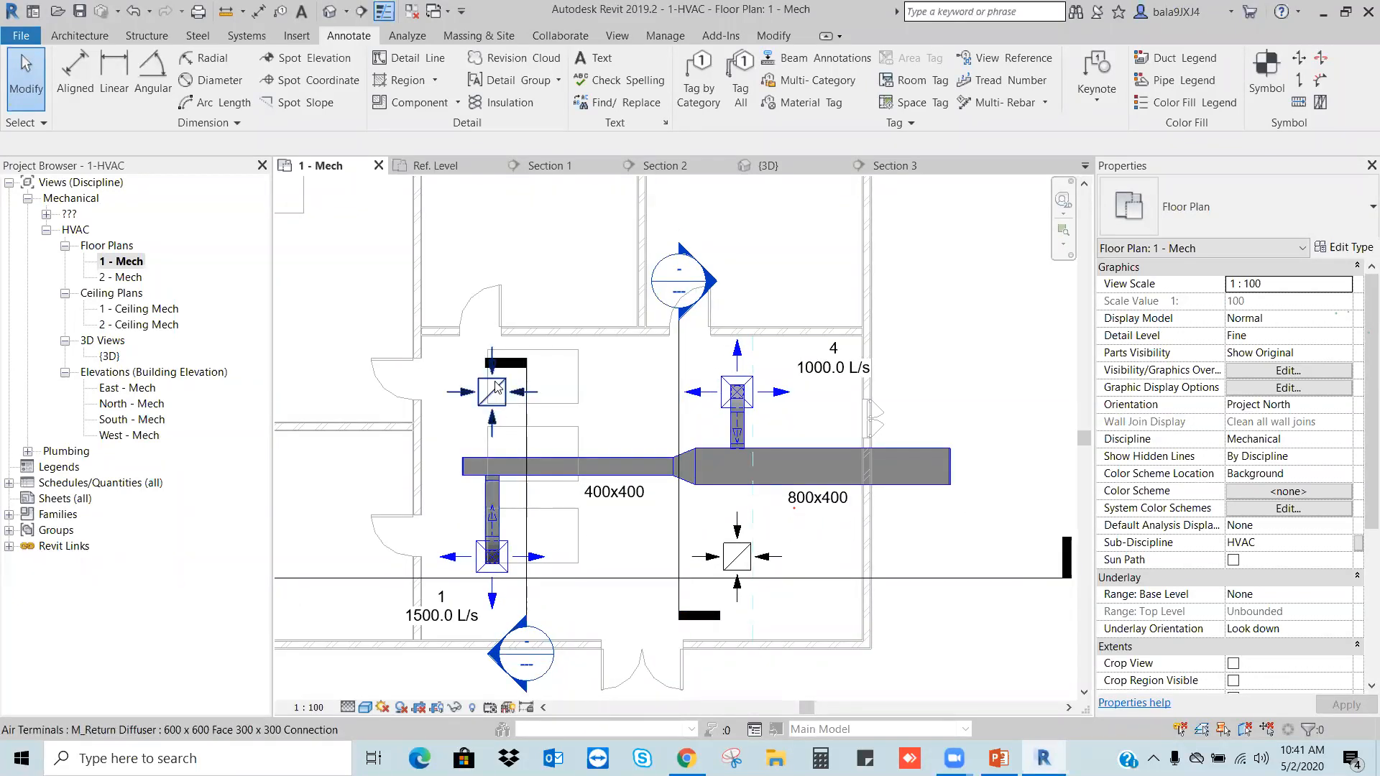
pyautogui.click(255, 37)
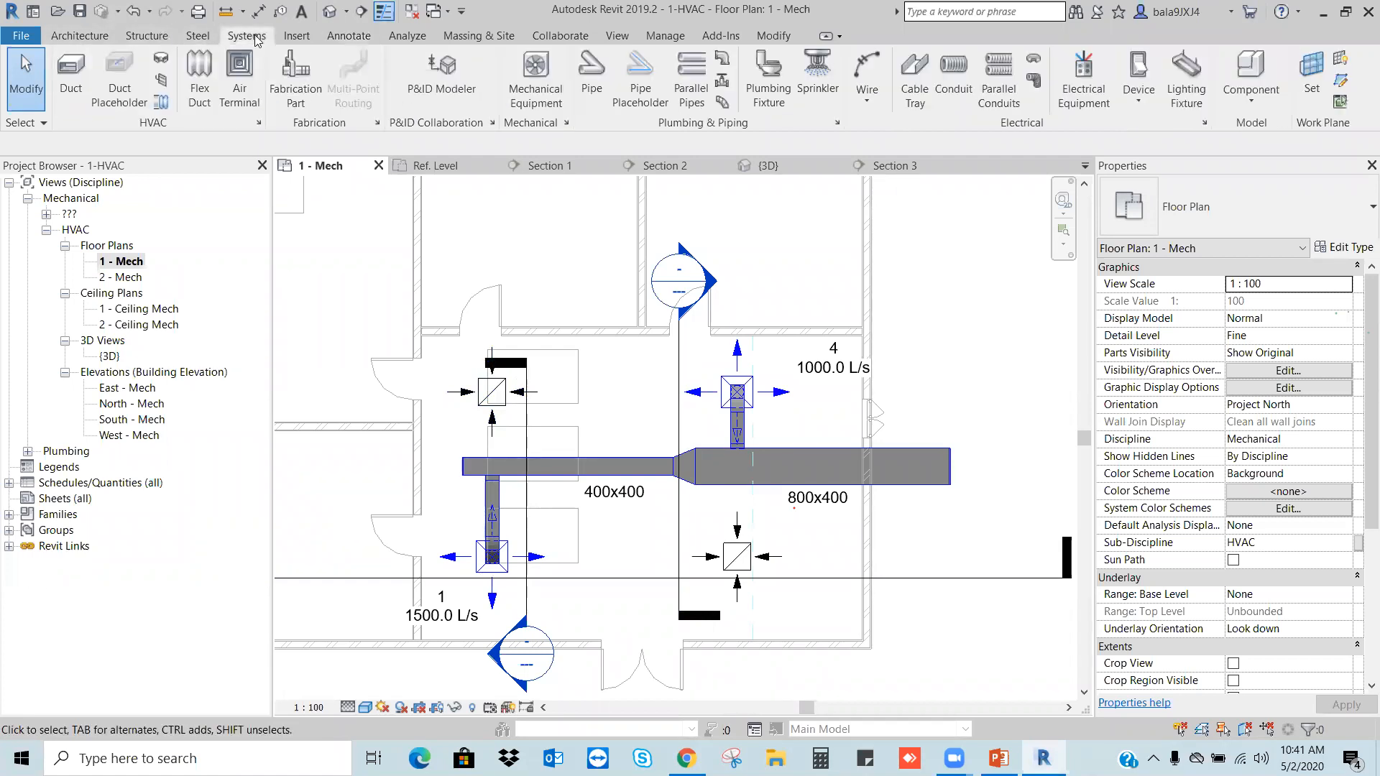
pyautogui.click(70, 72)
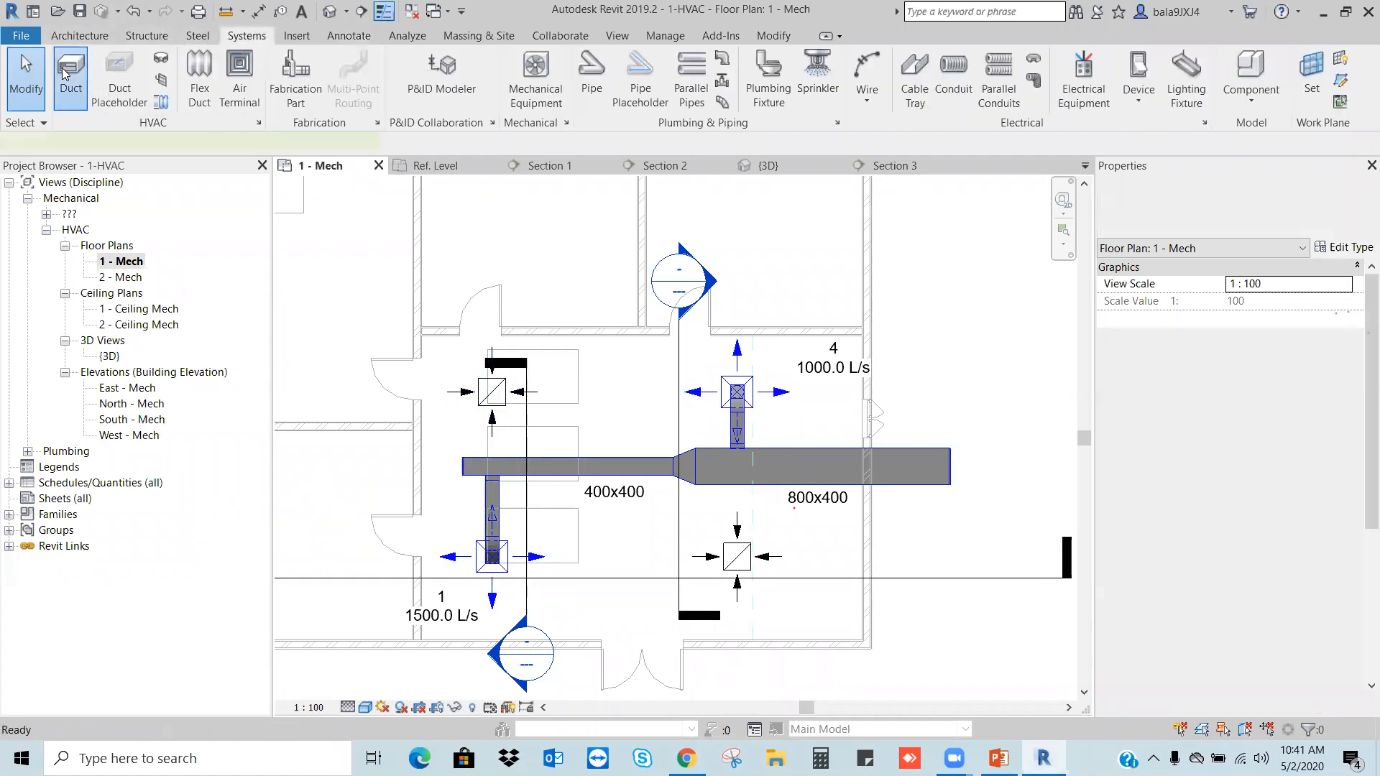
pyautogui.click(1348, 561)
pyautogui.click(1345, 560)
pyautogui.click(1259, 591)
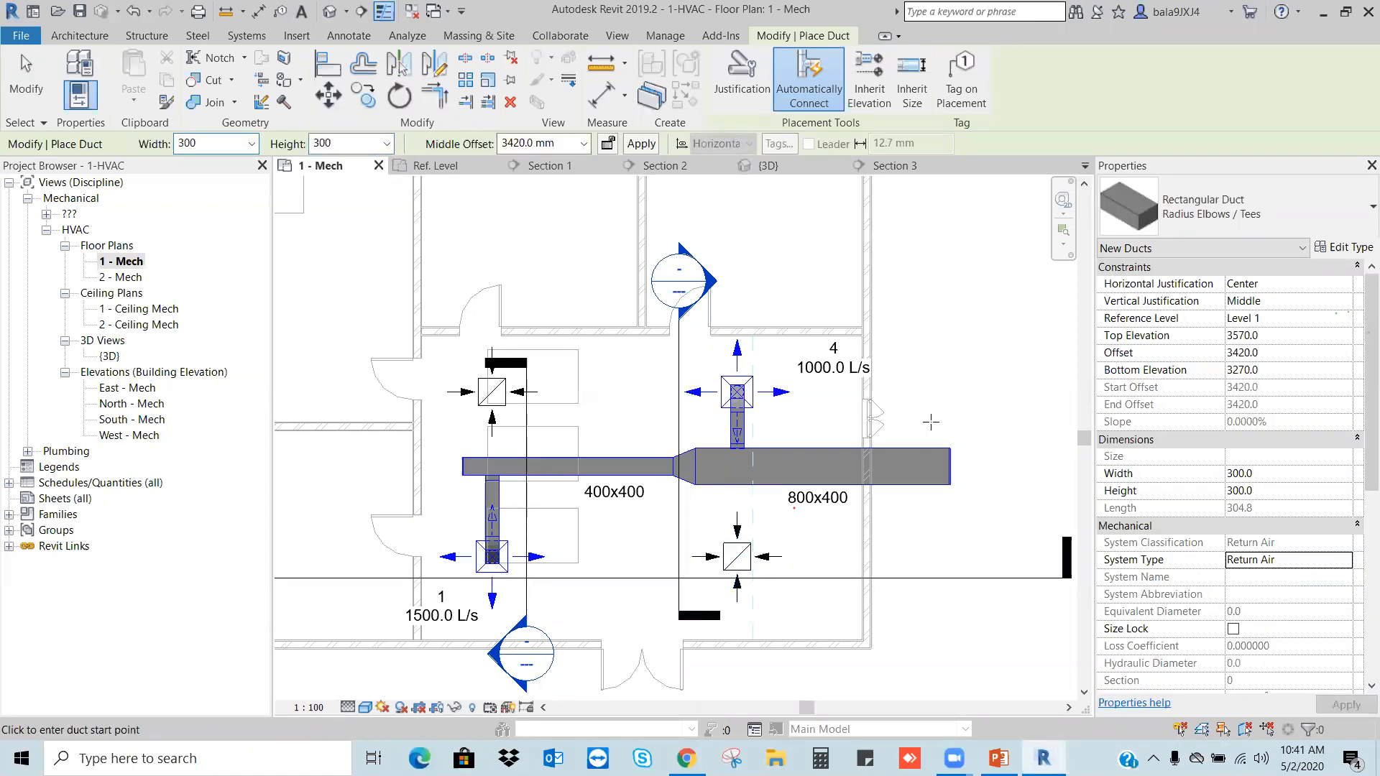
pyautogui.click(252, 144)
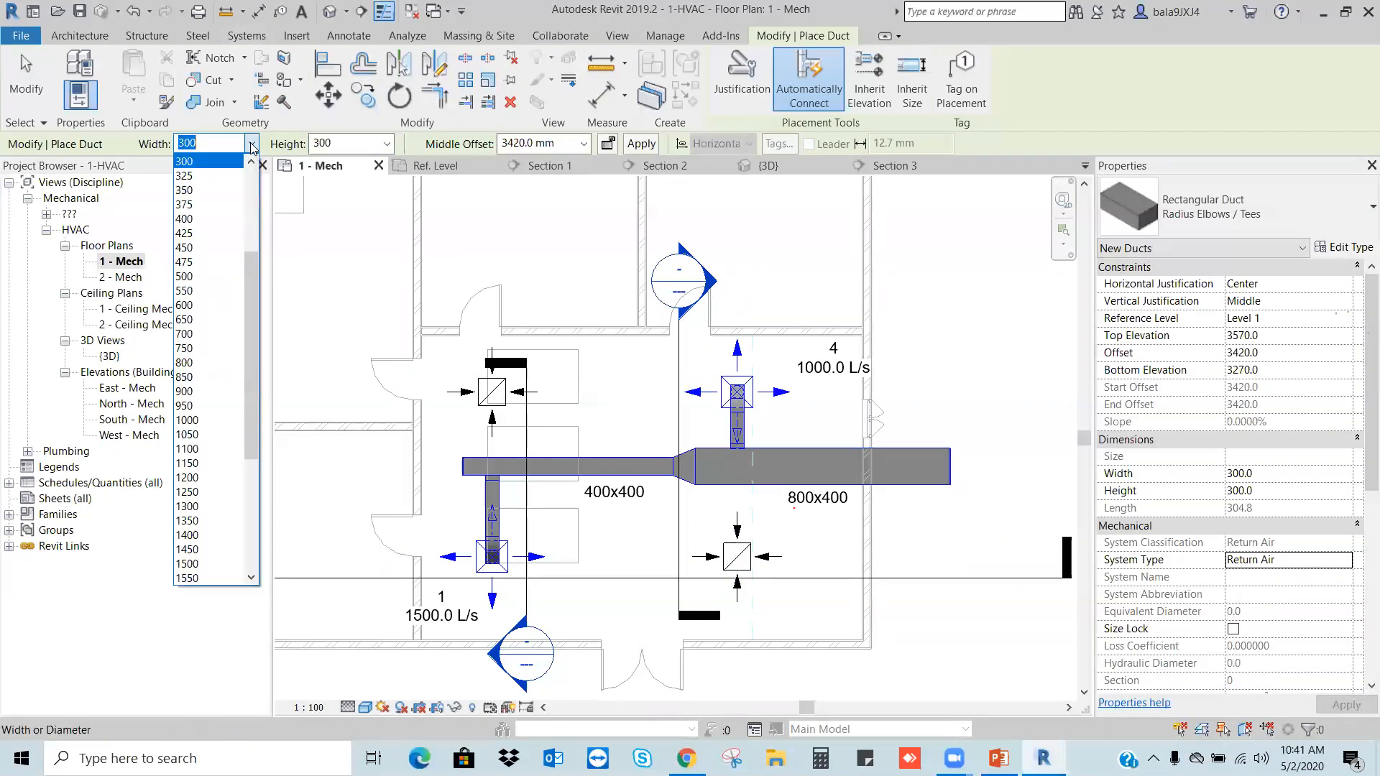
pyautogui.click(205, 365)
pyautogui.click(387, 143)
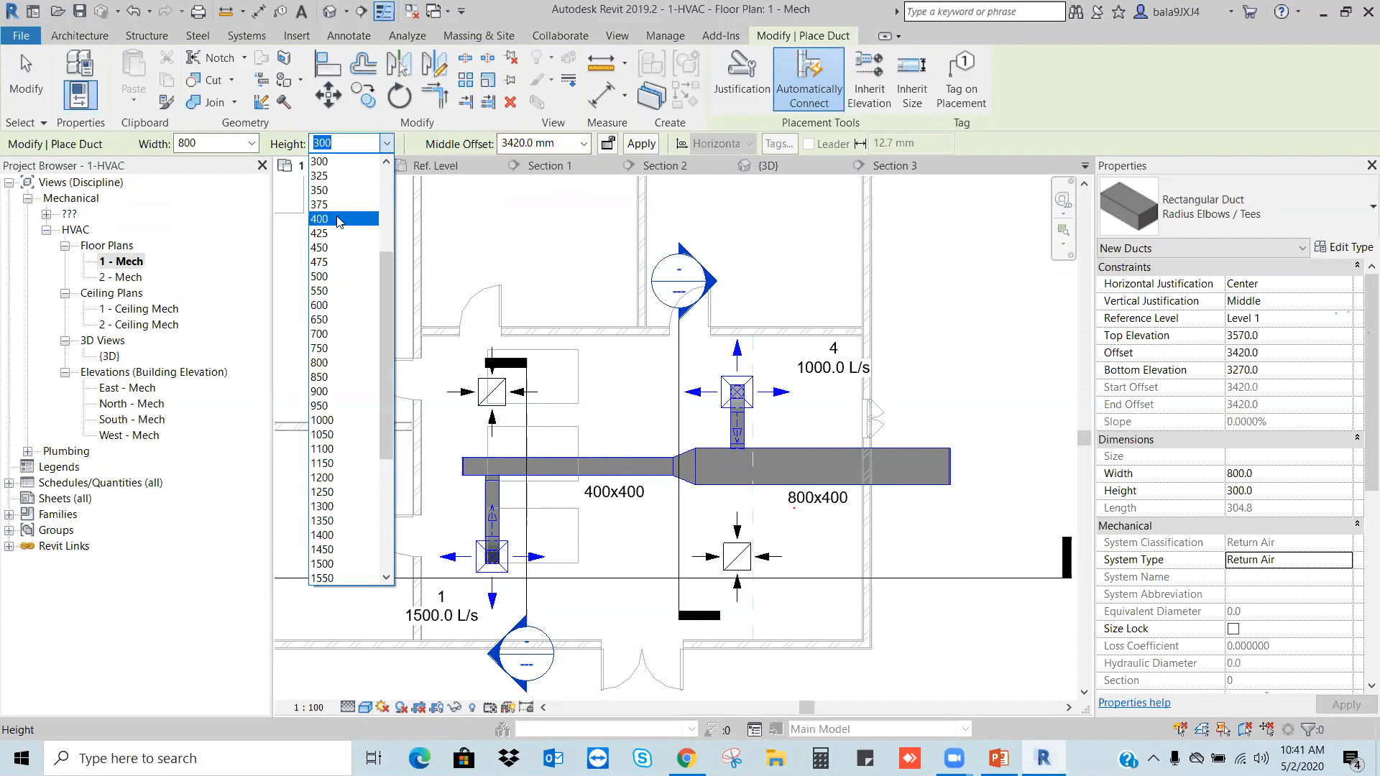
pyautogui.click(339, 219)
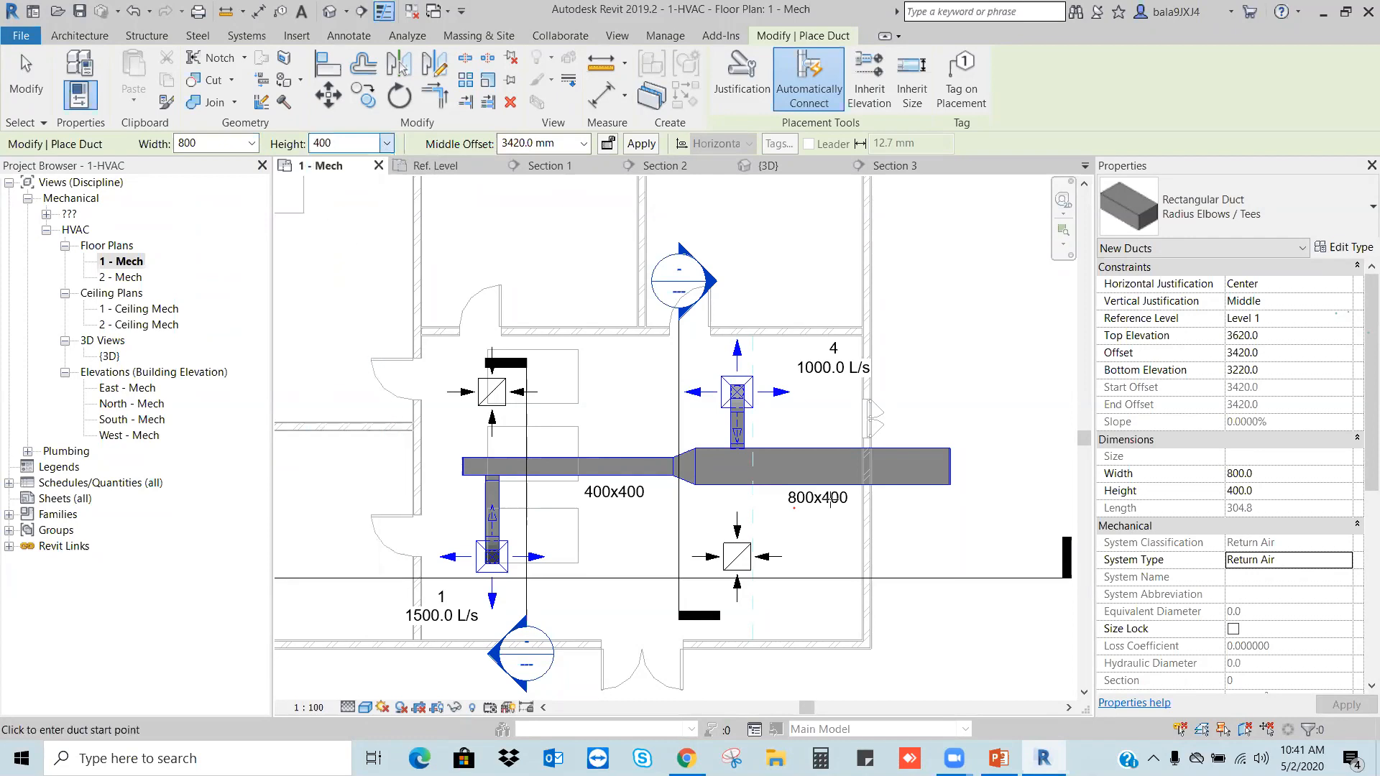
# Step: Draw the return duct about 8500 mm westward just below the supply main, turning north across the 400x400 section to near the north-west return diffuser
pyautogui.click(949, 506)
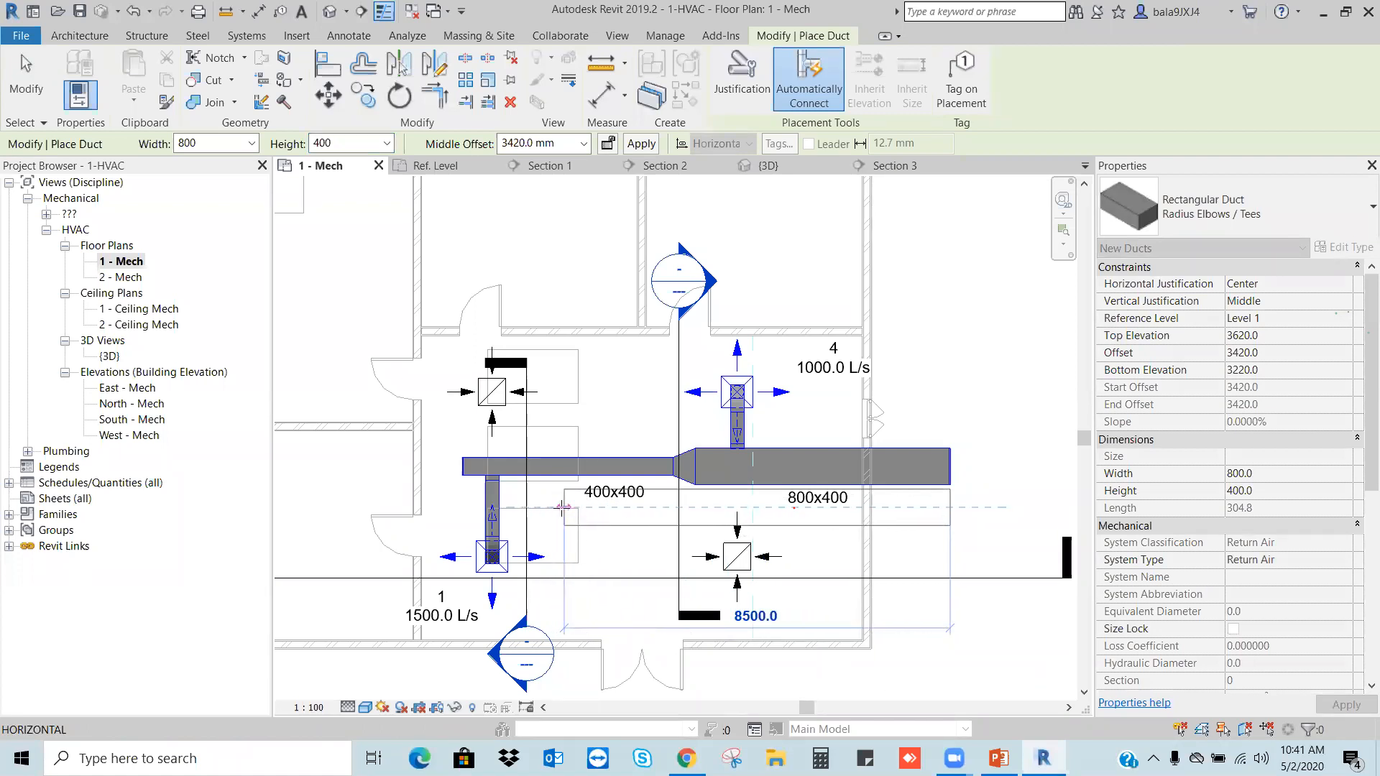
pyautogui.click(564, 507)
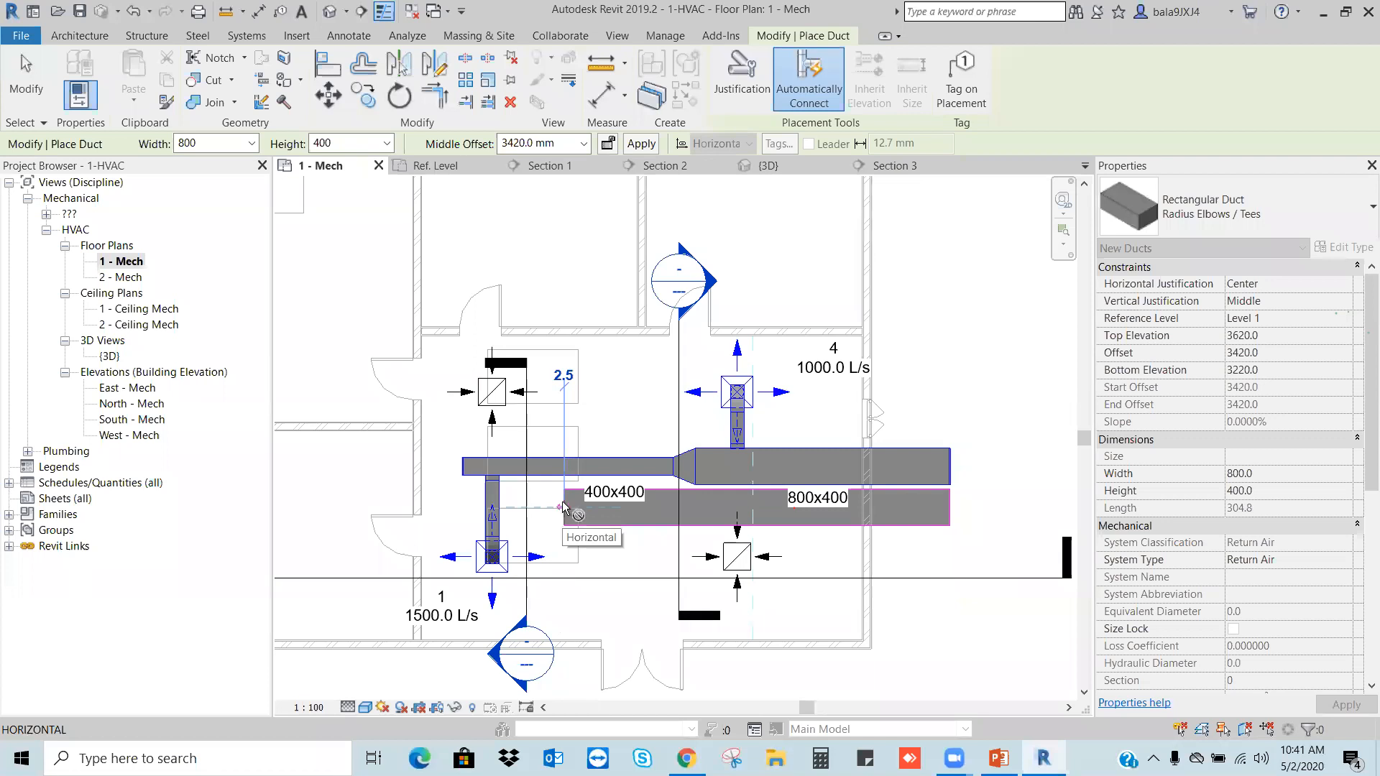
pyautogui.click(561, 387)
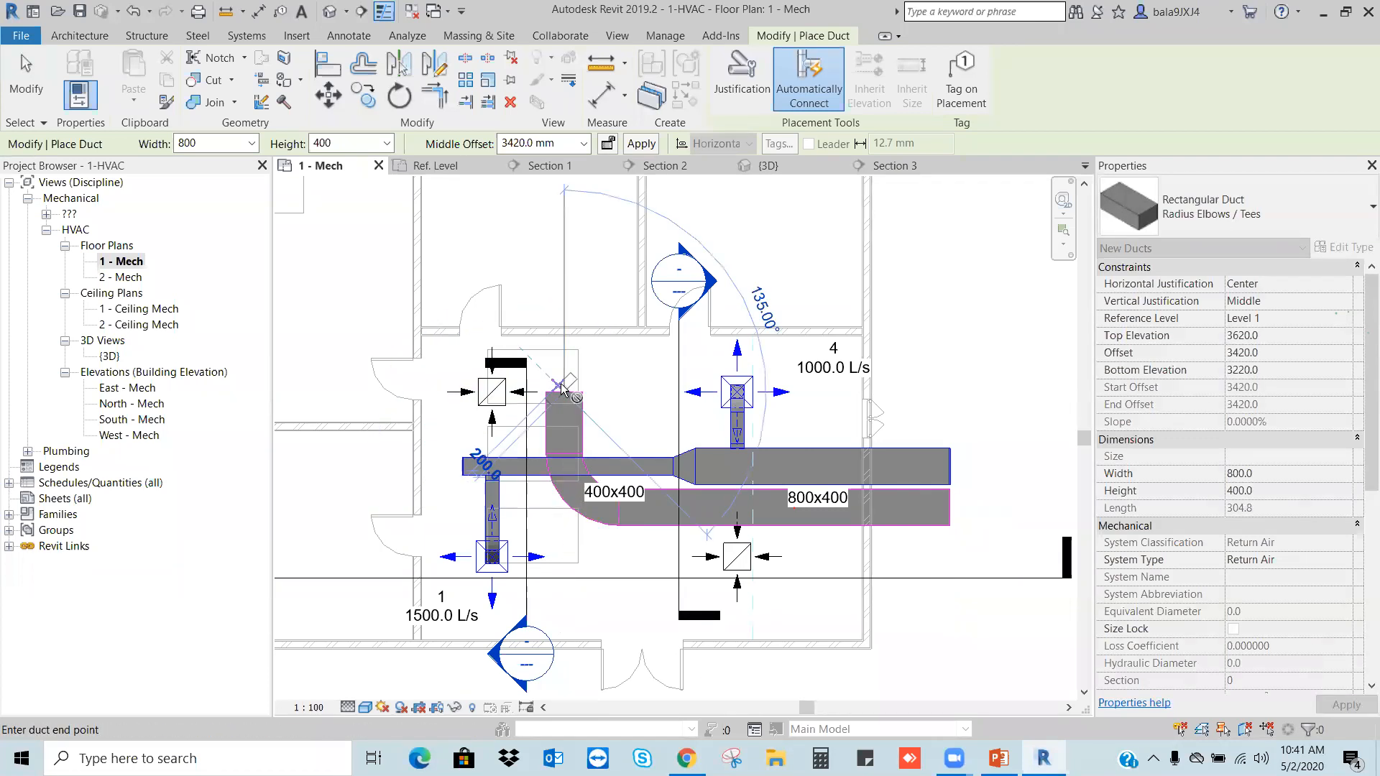
pyautogui.press('Escape')
pyautogui.press('Escape')
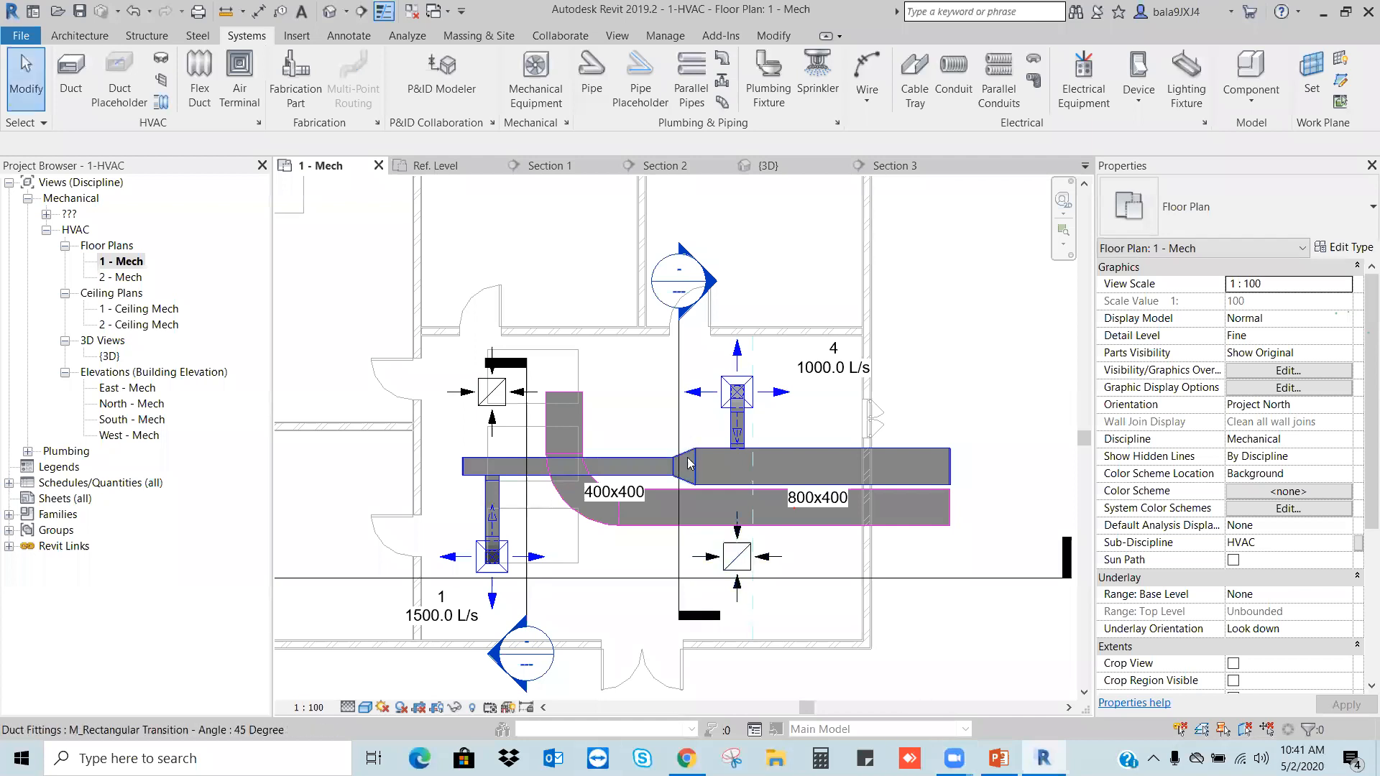
pyautogui.scroll(2, 686, 532)
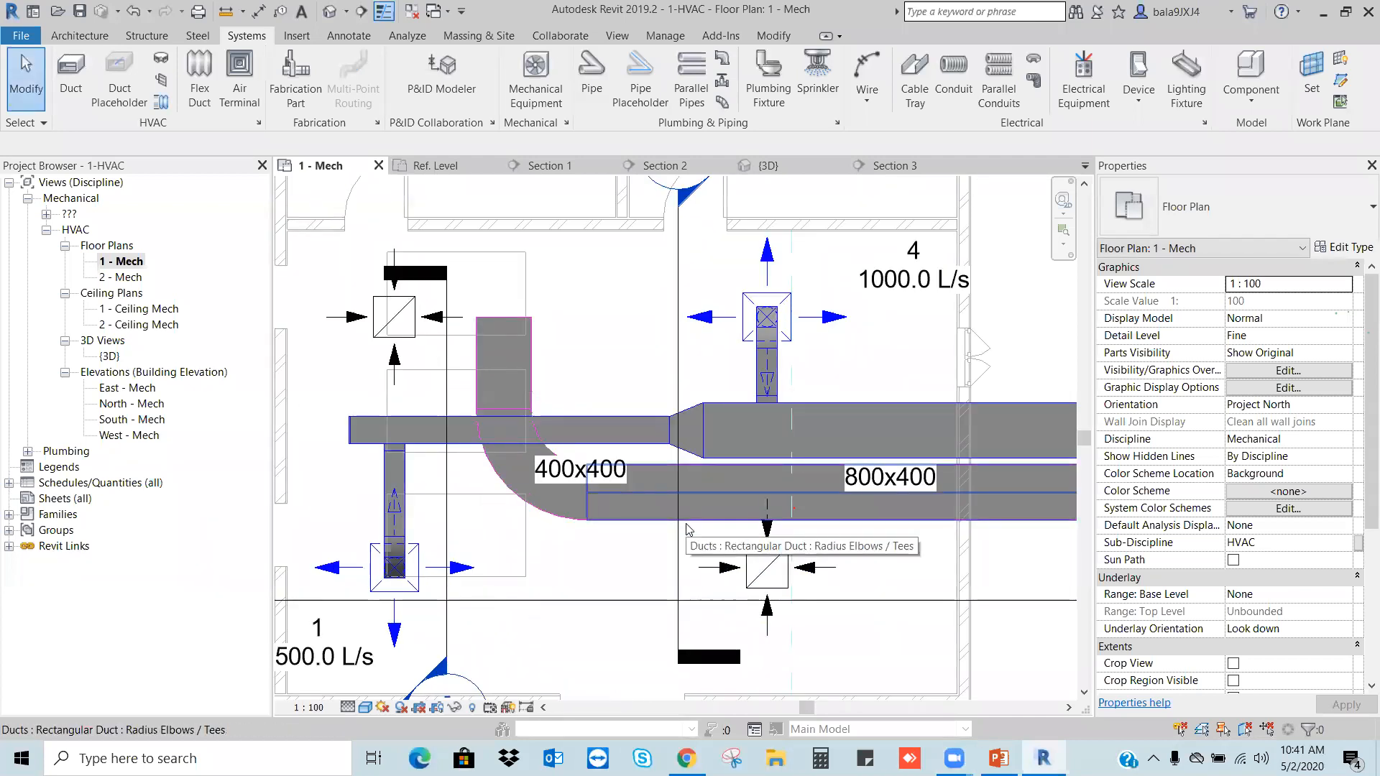
pyautogui.scroll(-1, 687, 530)
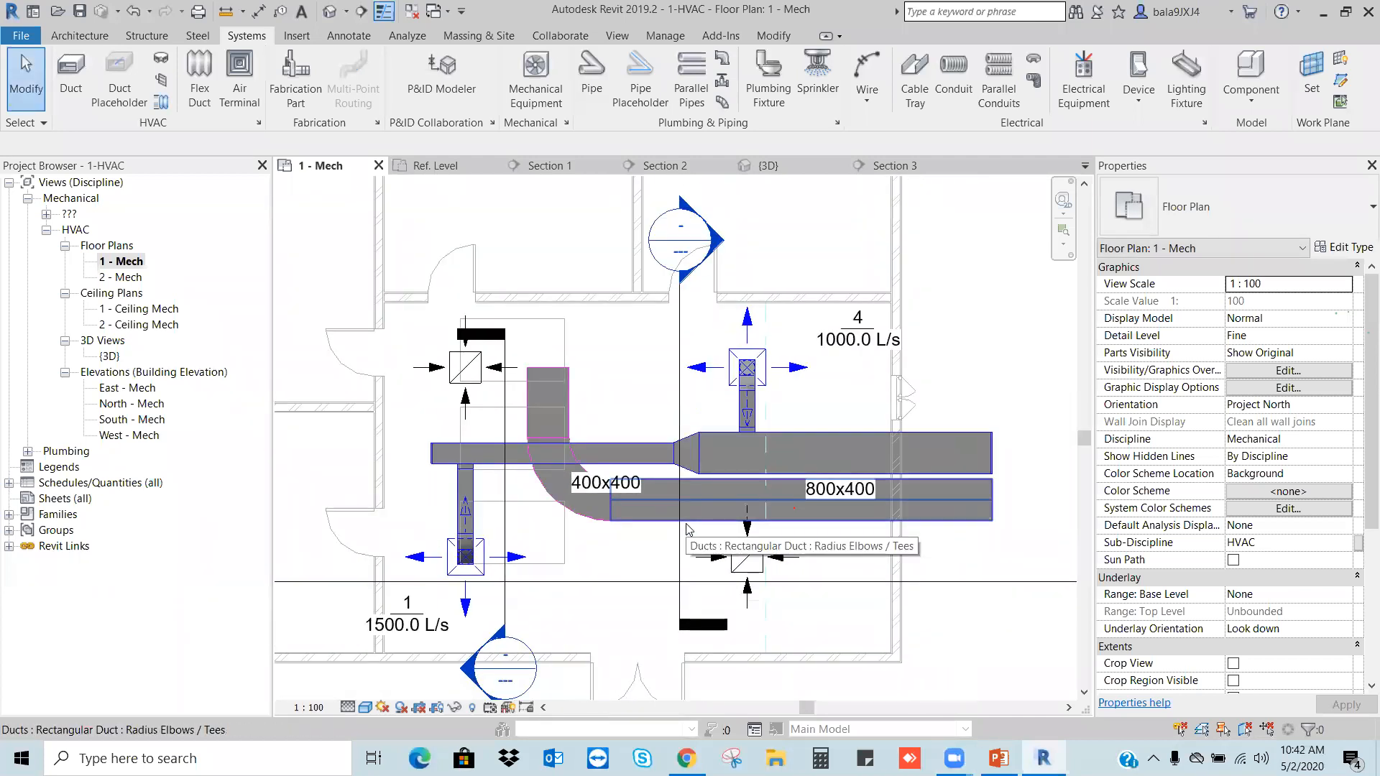